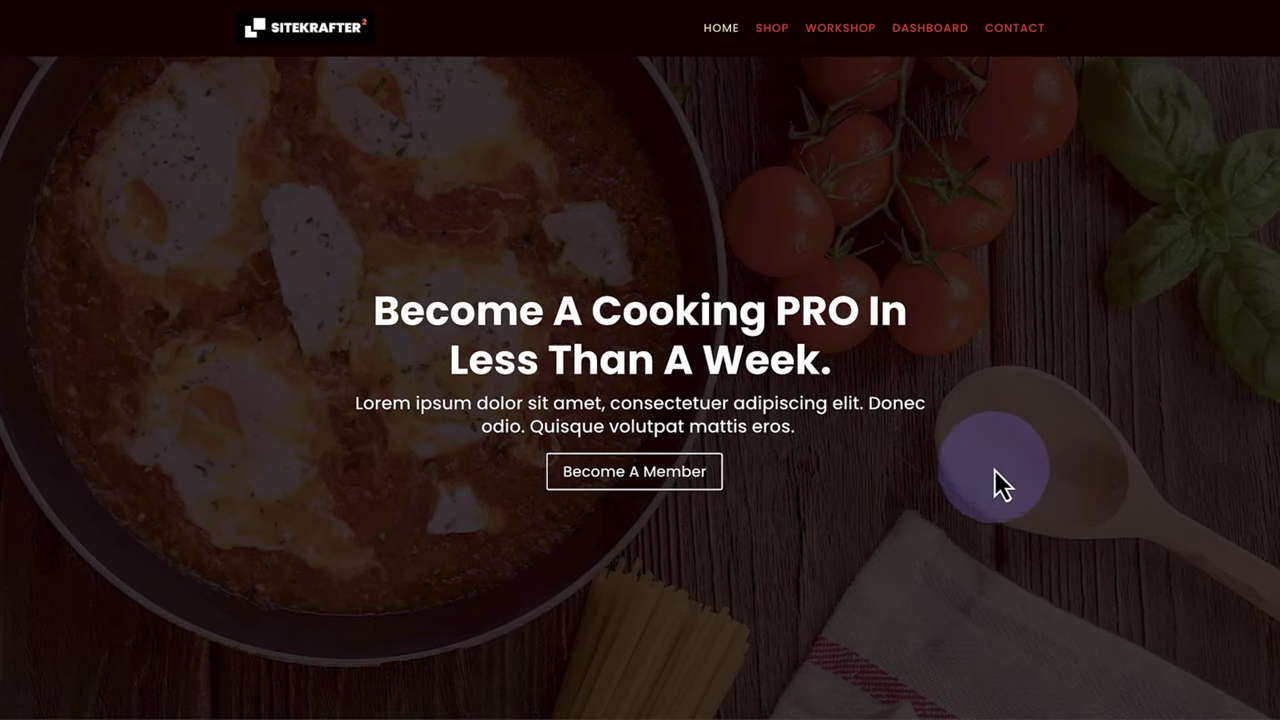
Step: Scroll down to the Latest Posts section and open the Post Three article
scroll(1092, 531, down, 5)
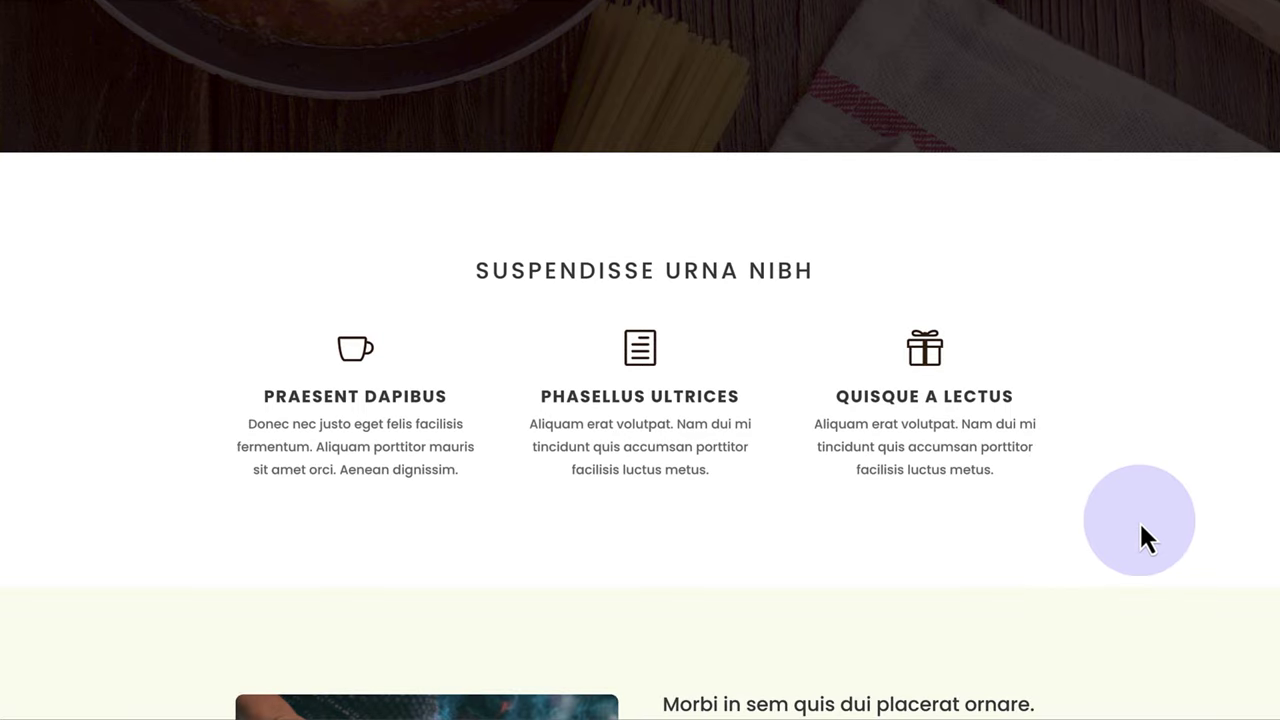
scroll(1222, 522, down, 2)
scroll(1221, 511, down, 9)
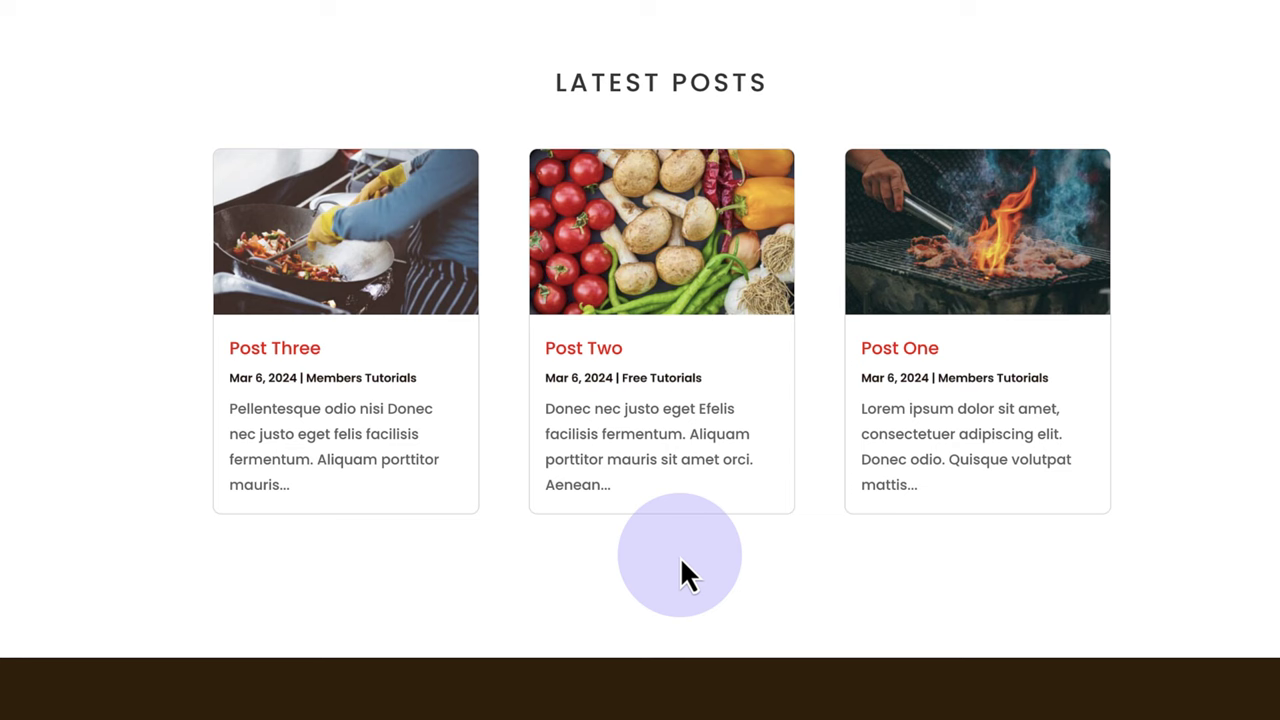
click(339, 240)
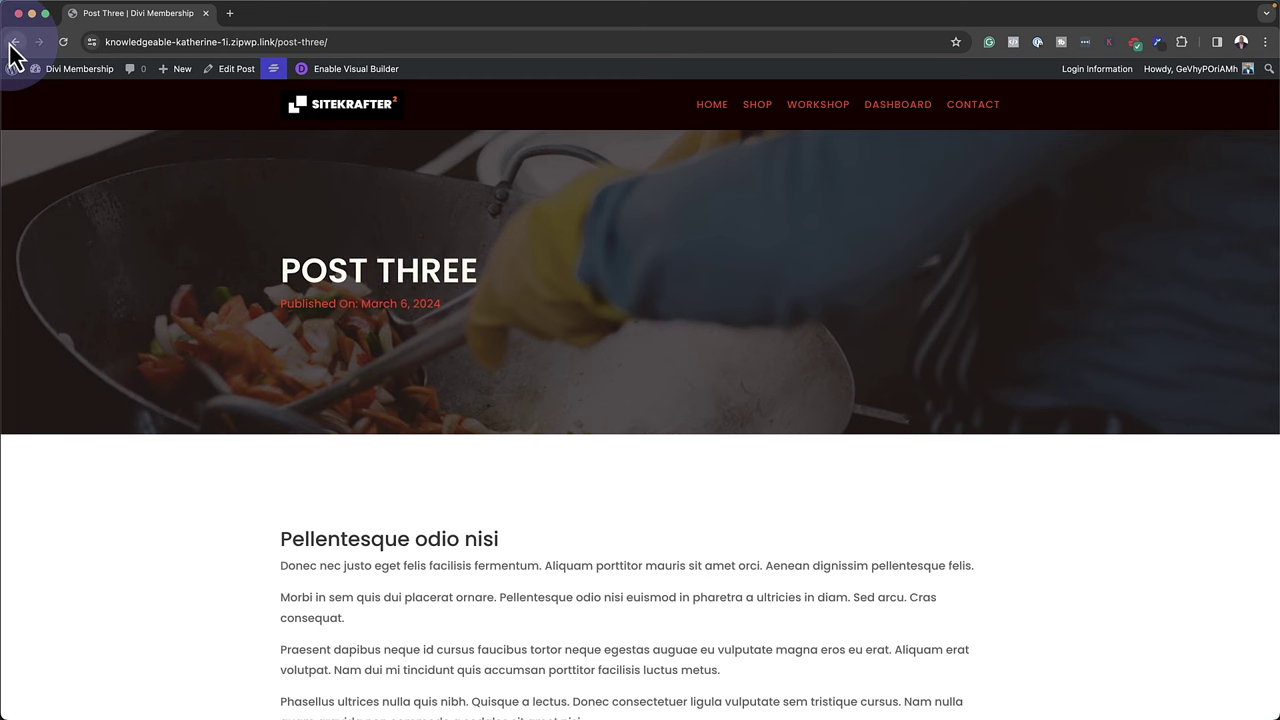
Step: Copy Post Three's URL and open it in a new Incognito window to view it logged out
click(365, 41)
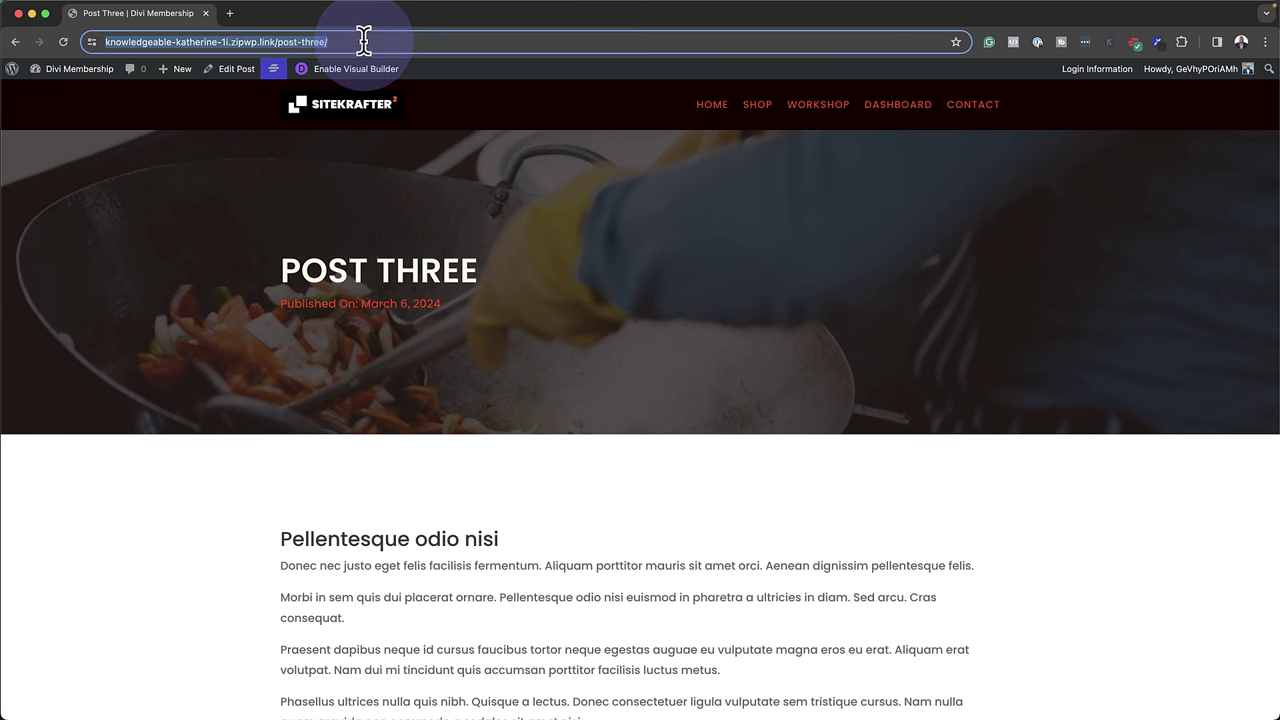
mouse_move(328, 14)
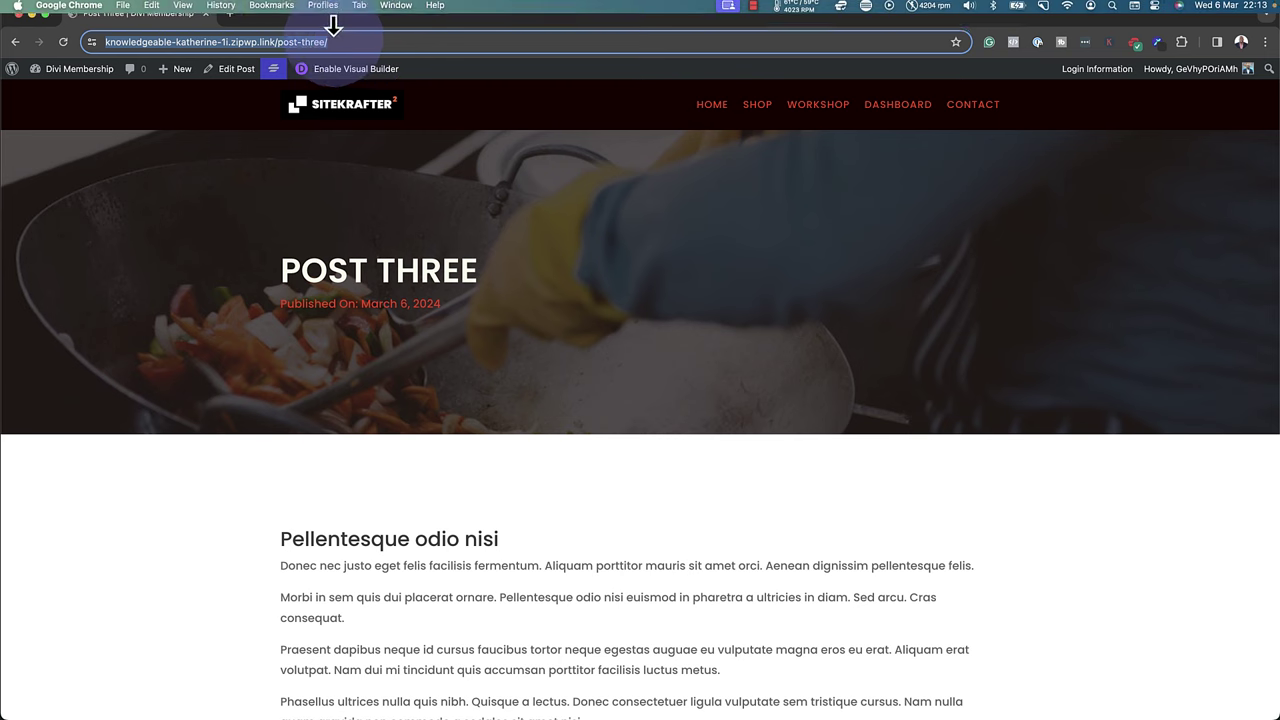
click(123, 8)
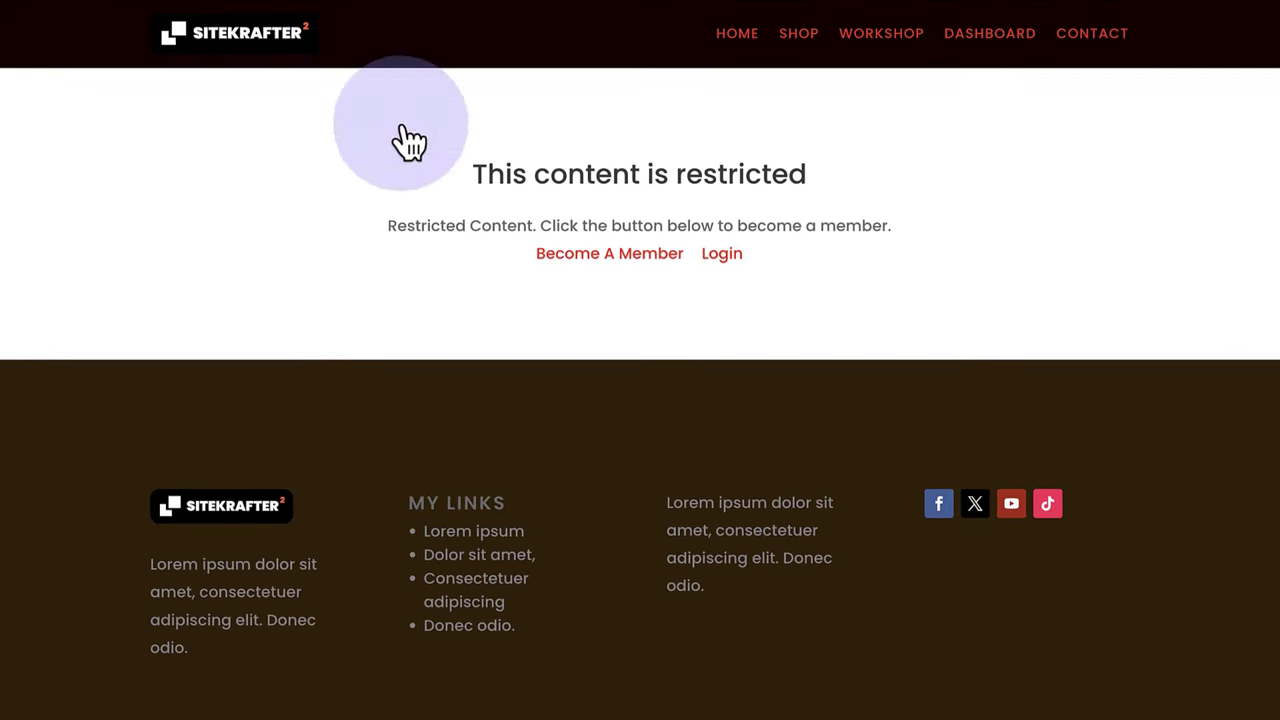
Step: Try the member login form, dismiss it, and follow Become A Member to the Lifetime Members page
click(715, 257)
click(573, 401)
click(916, 288)
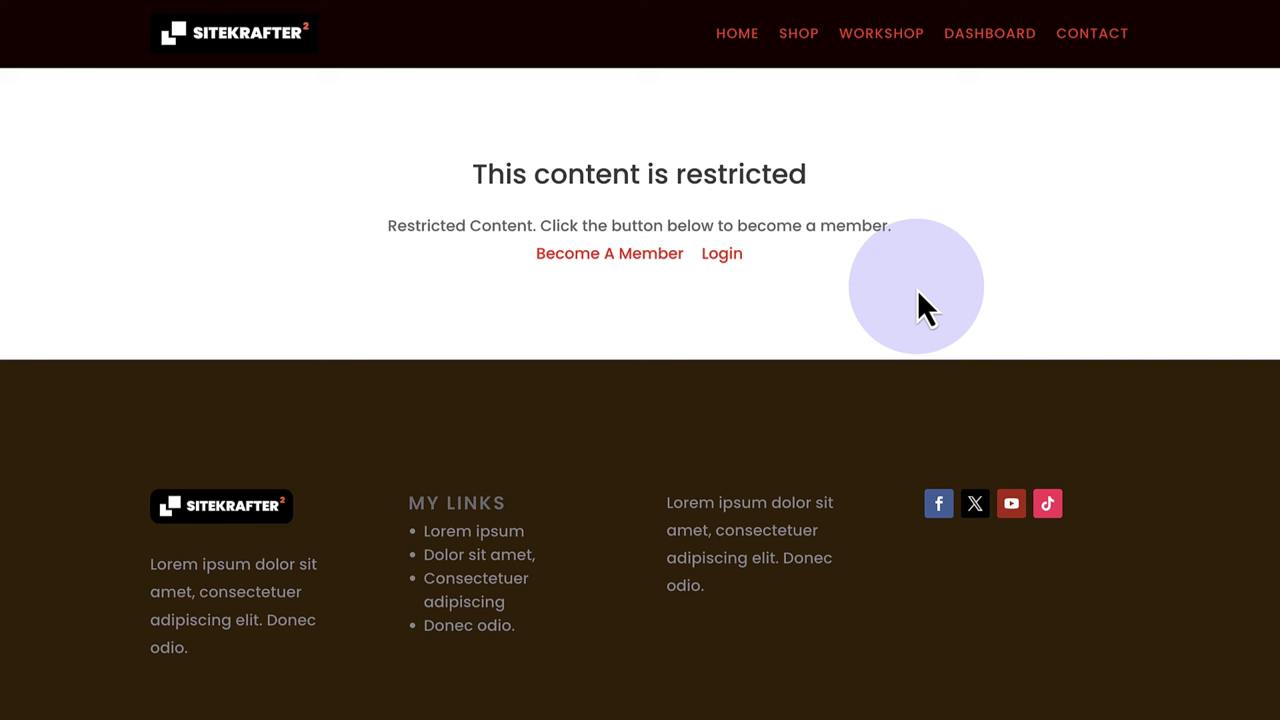
click(630, 256)
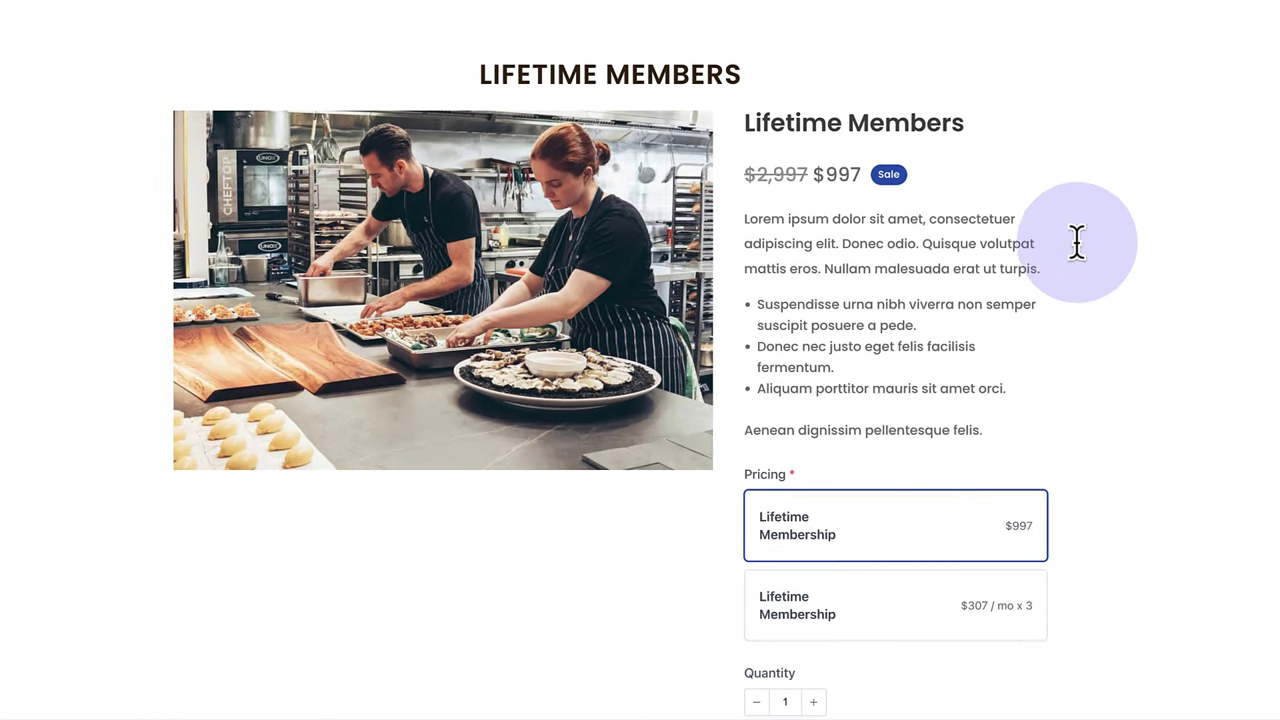
Step: Choose the one-time $997 Lifetime Members plan, add it to the cart, and proceed to checkout
scroll(1022, 324, down, 5)
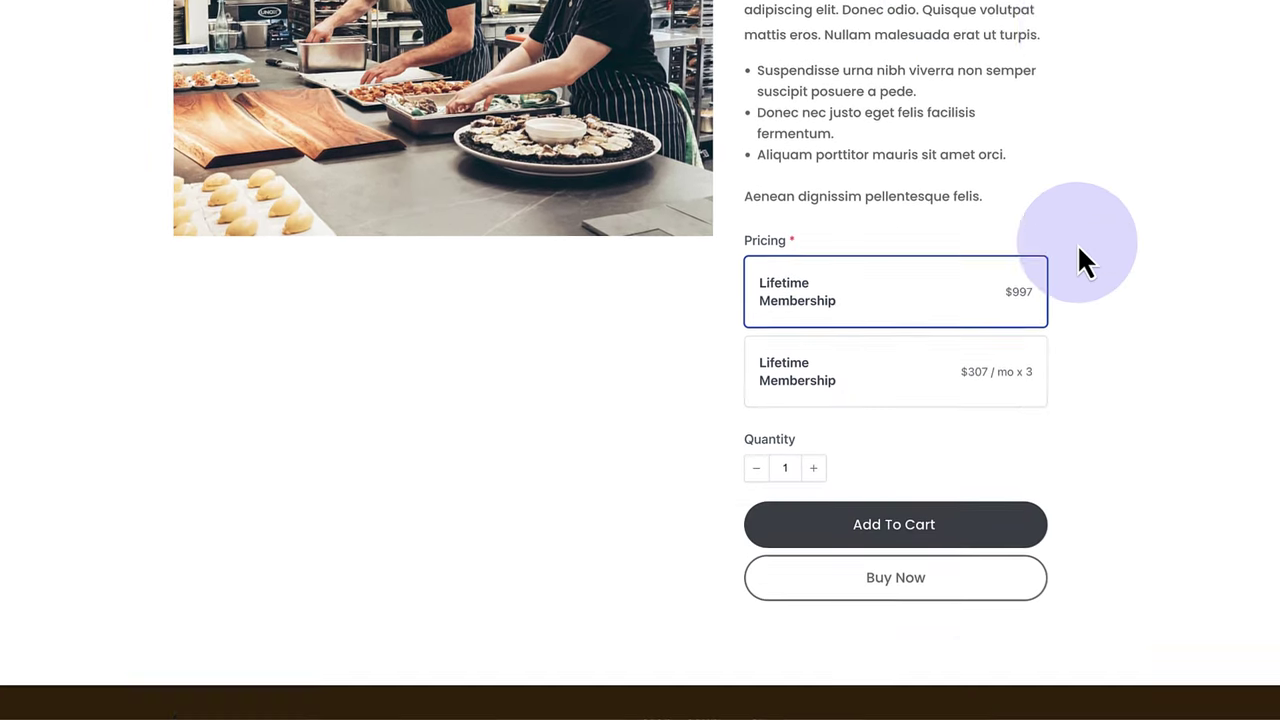
scroll(1077, 243, down, 1)
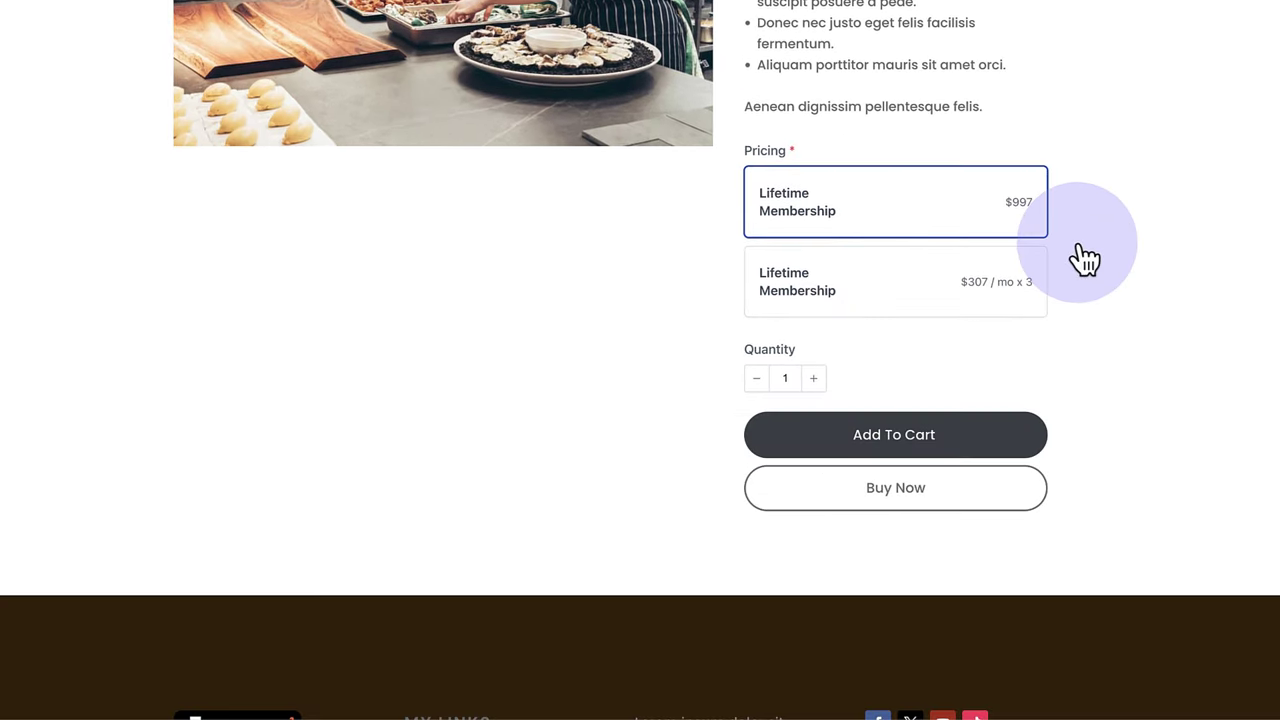
click(868, 285)
click(865, 216)
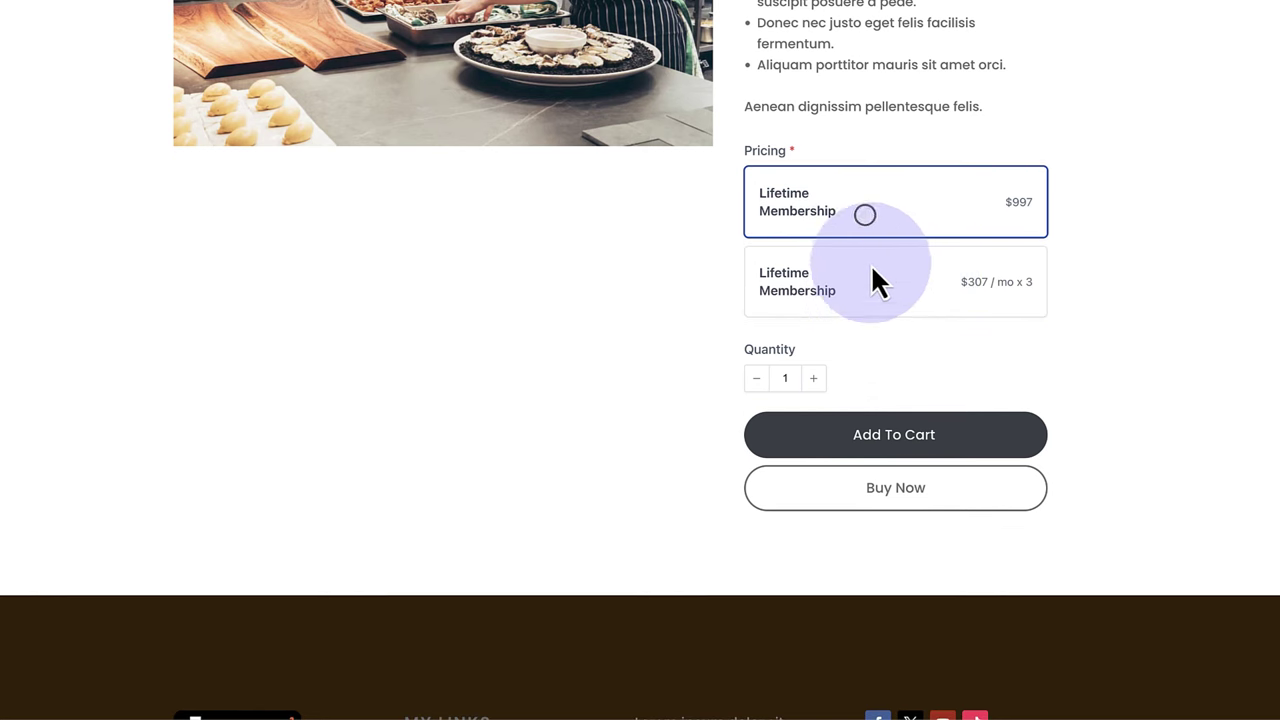
click(895, 446)
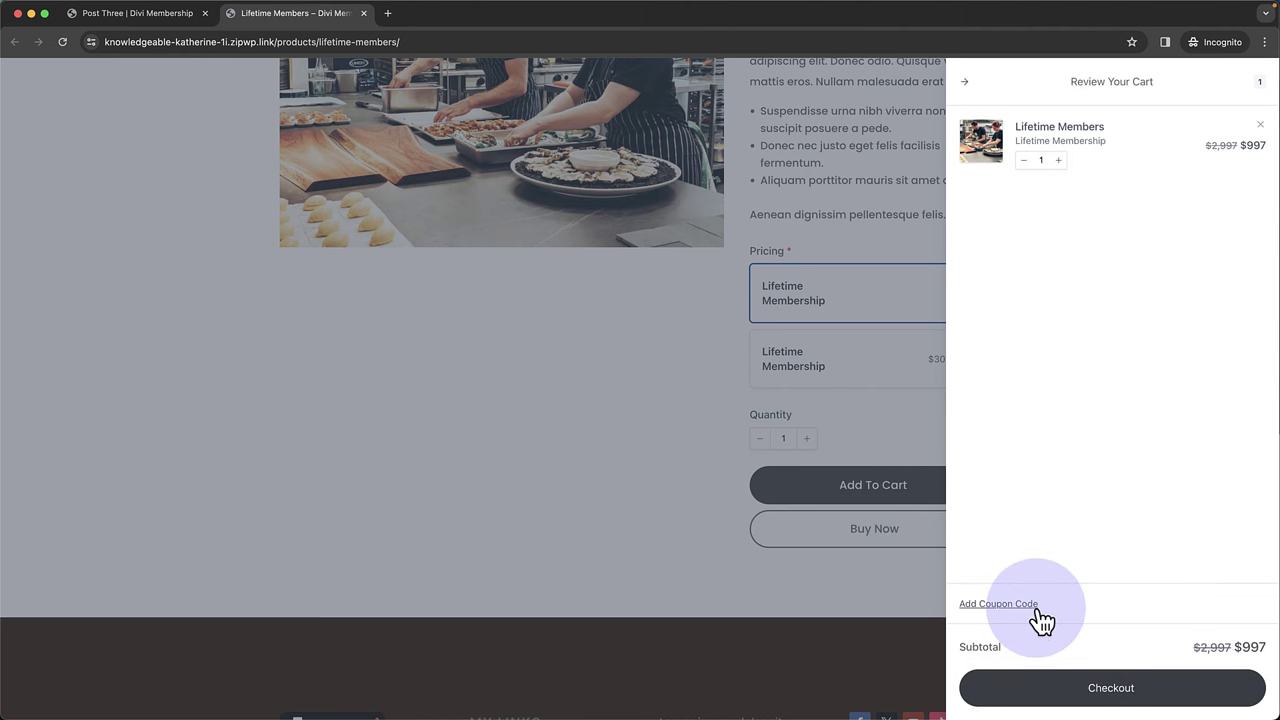
click(1110, 690)
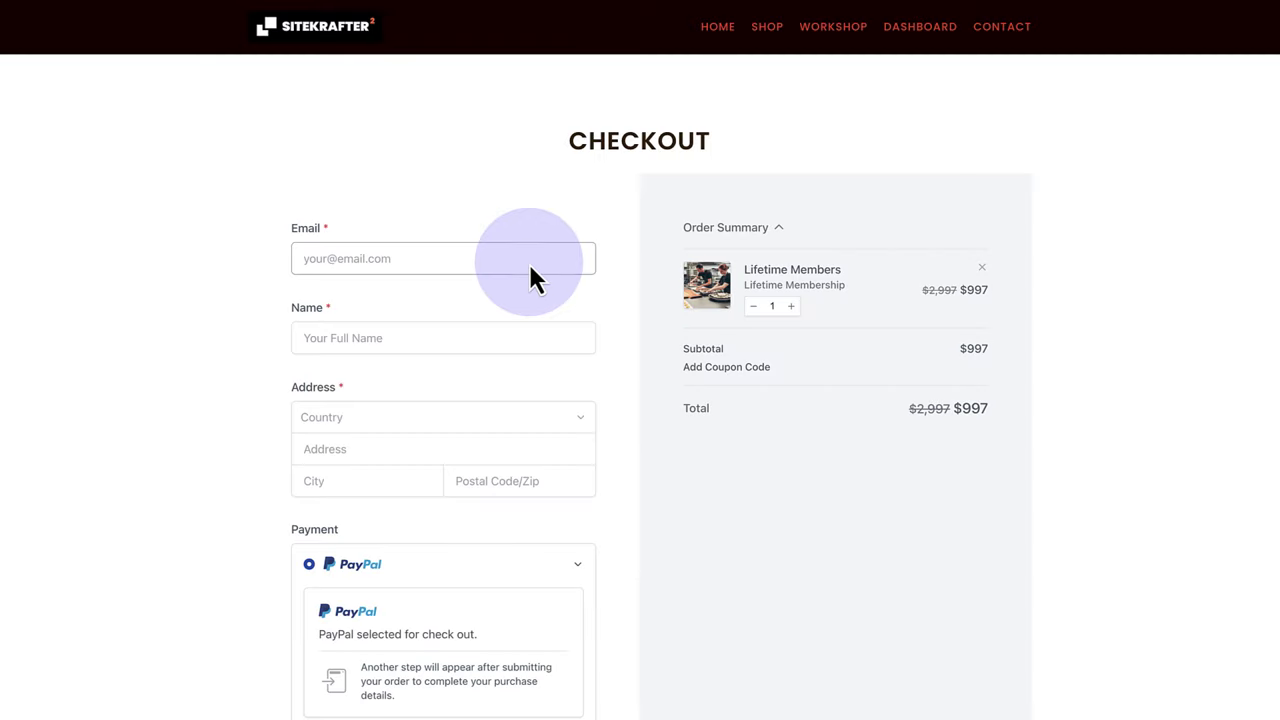
Step: On the checkout page, select Credit Card instead of PayPal as the payment method
click(403, 258)
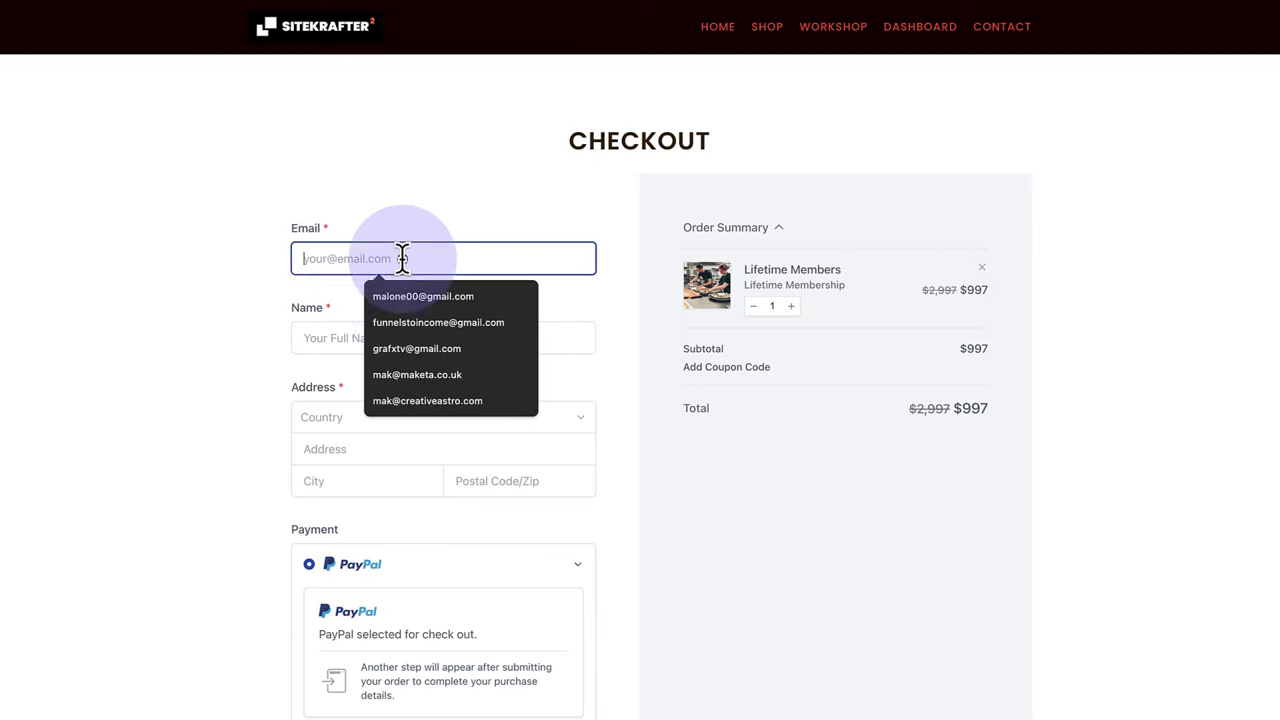
scroll(232, 349, down, 3)
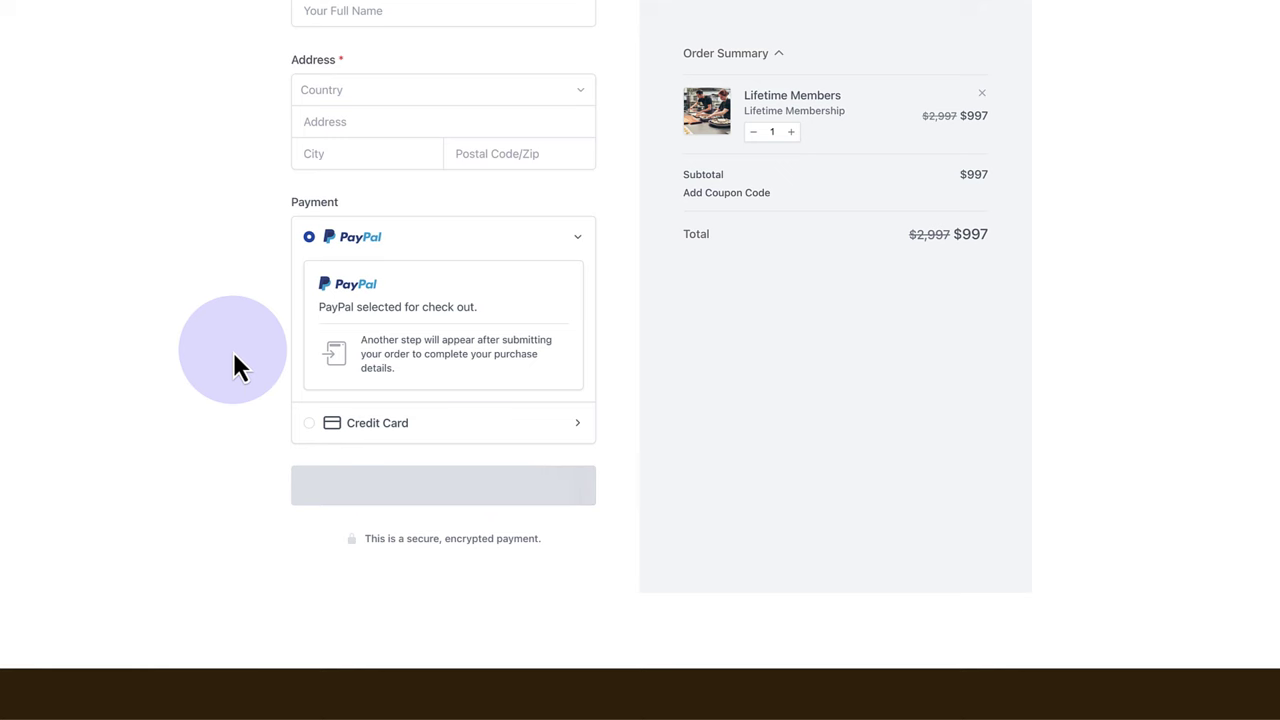
click(311, 423)
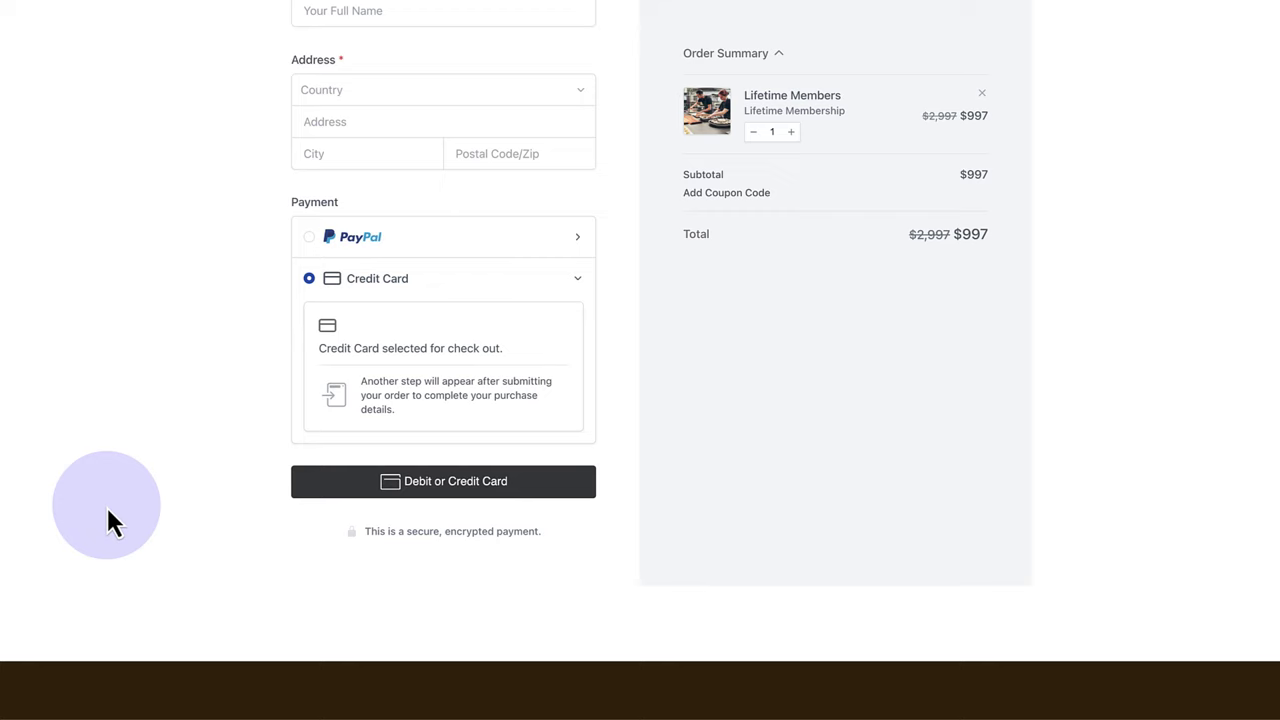
scroll(106, 505, up, 1)
scroll(108, 508, up, 2)
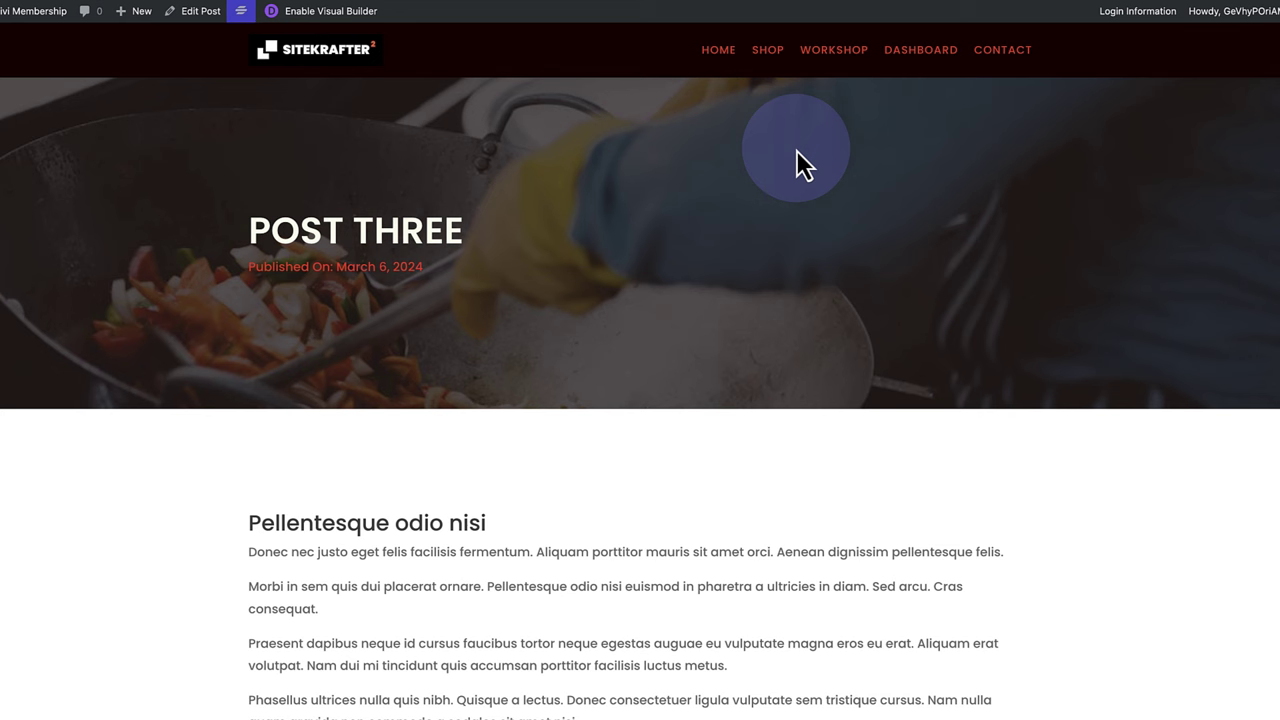
Step: Browse the Workshop page with its embedded video, then go to the site's Dashboard from the admin bar
click(834, 48)
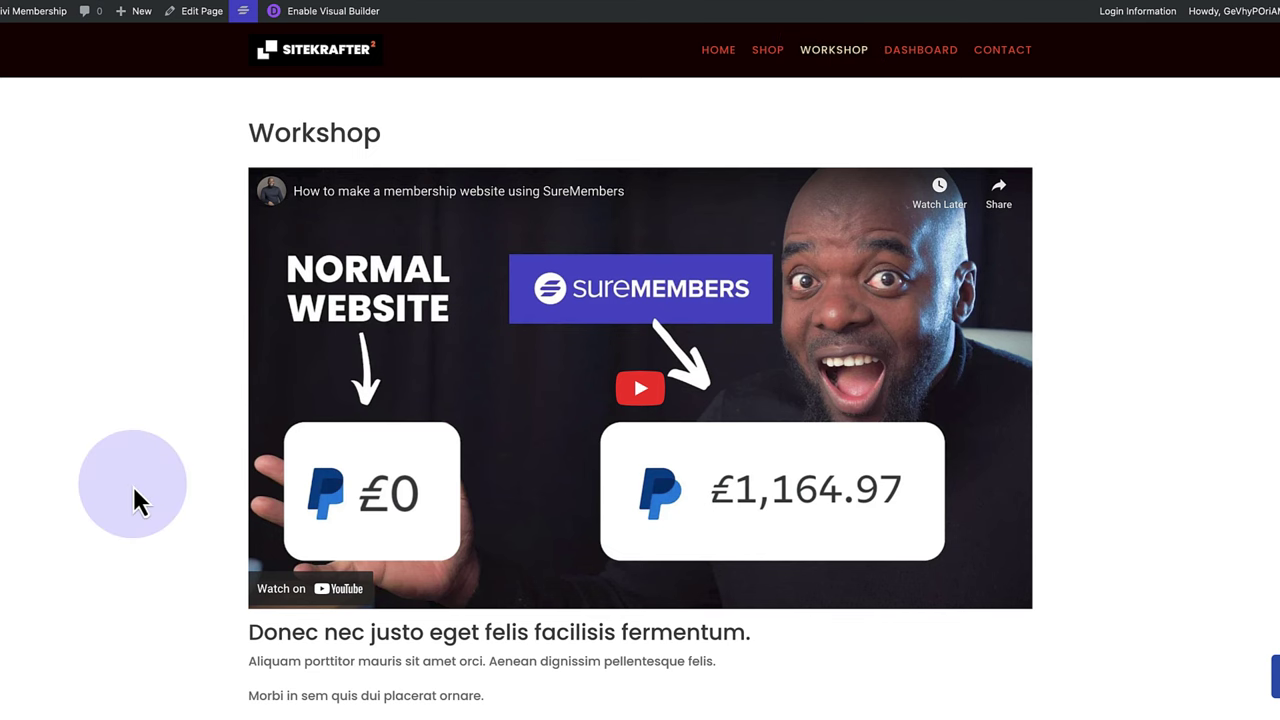
scroll(132, 484, down, 5)
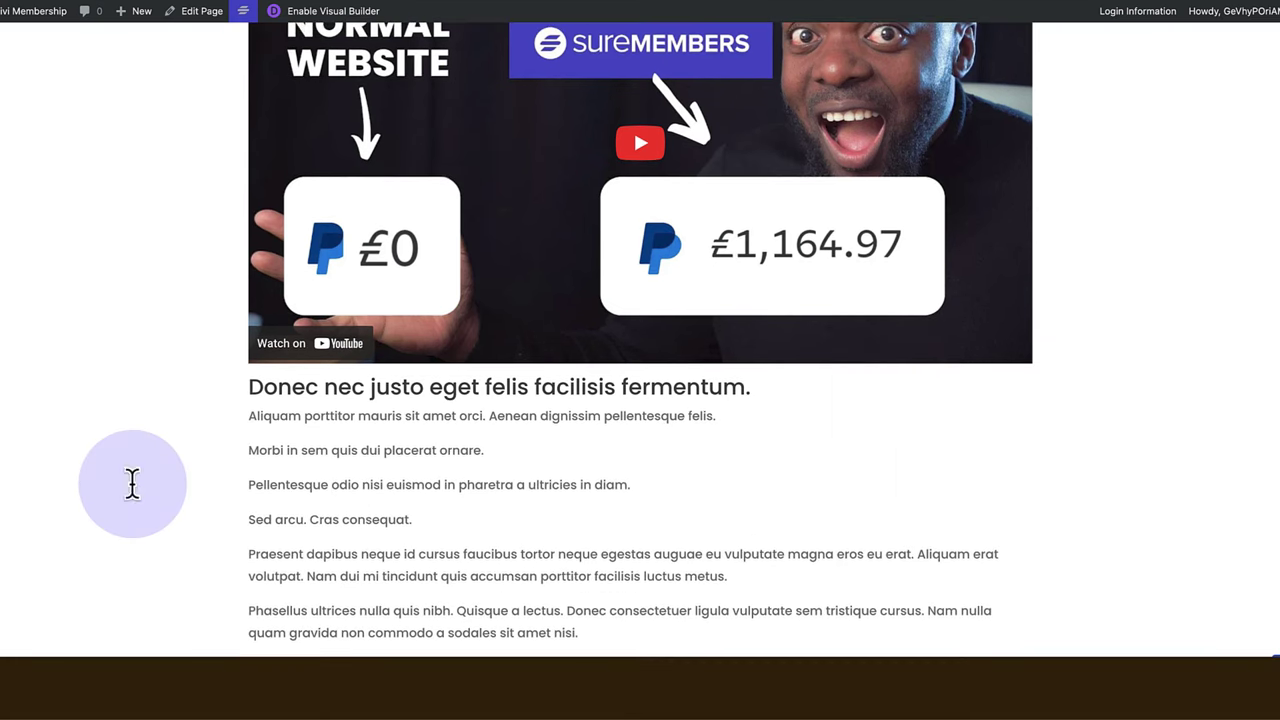
scroll(297, 533, up, 5)
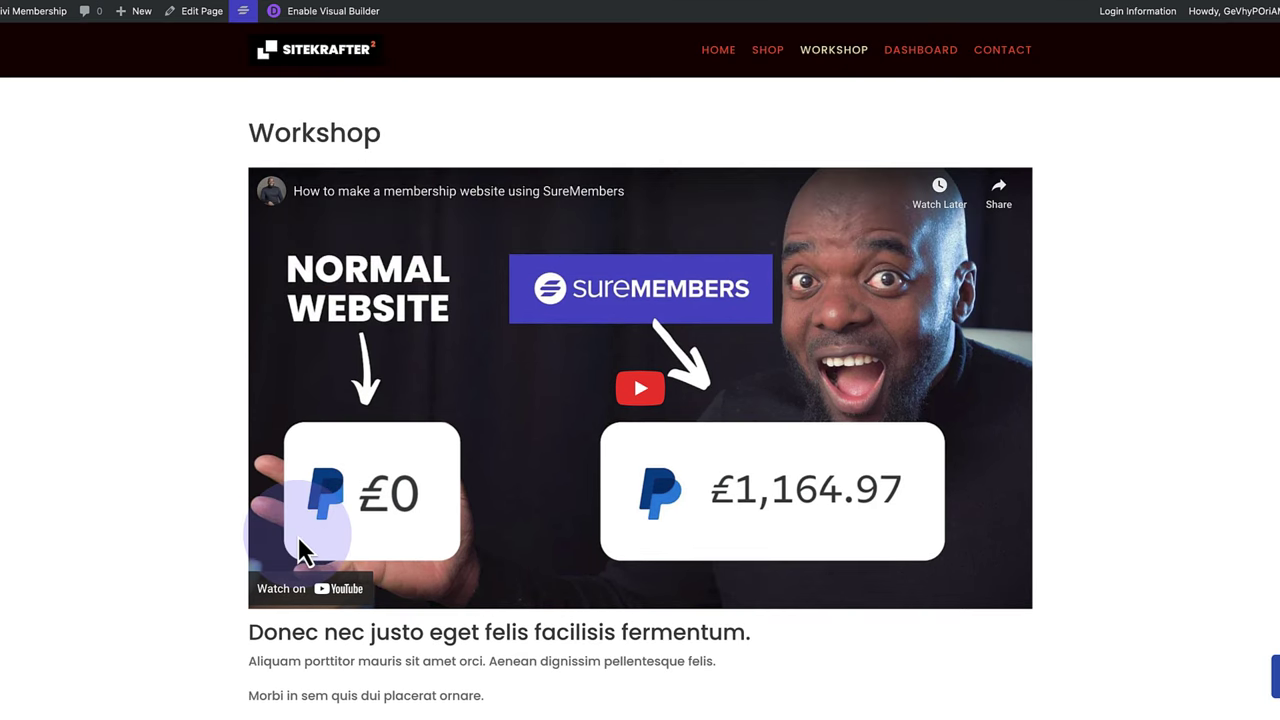
mouse_move(35, 11)
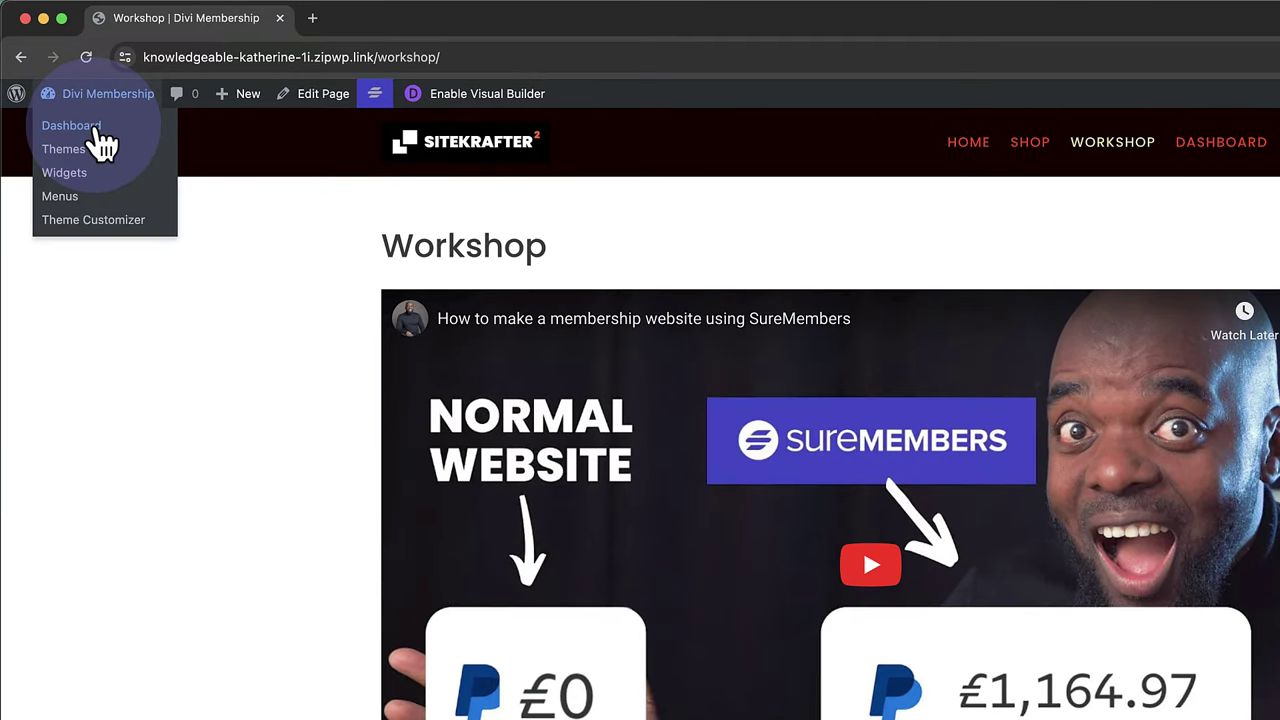
click(98, 128)
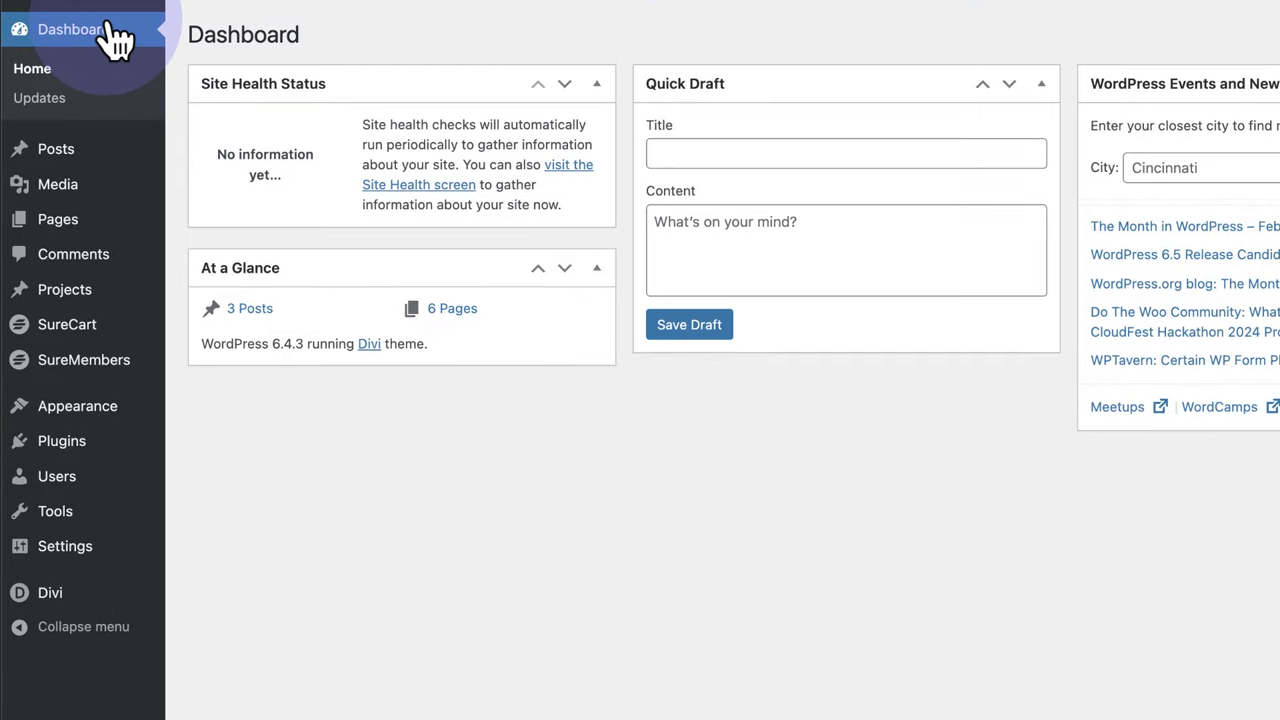
Step: Open the Lifetime Members access group in SureMembers for editing
click(105, 362)
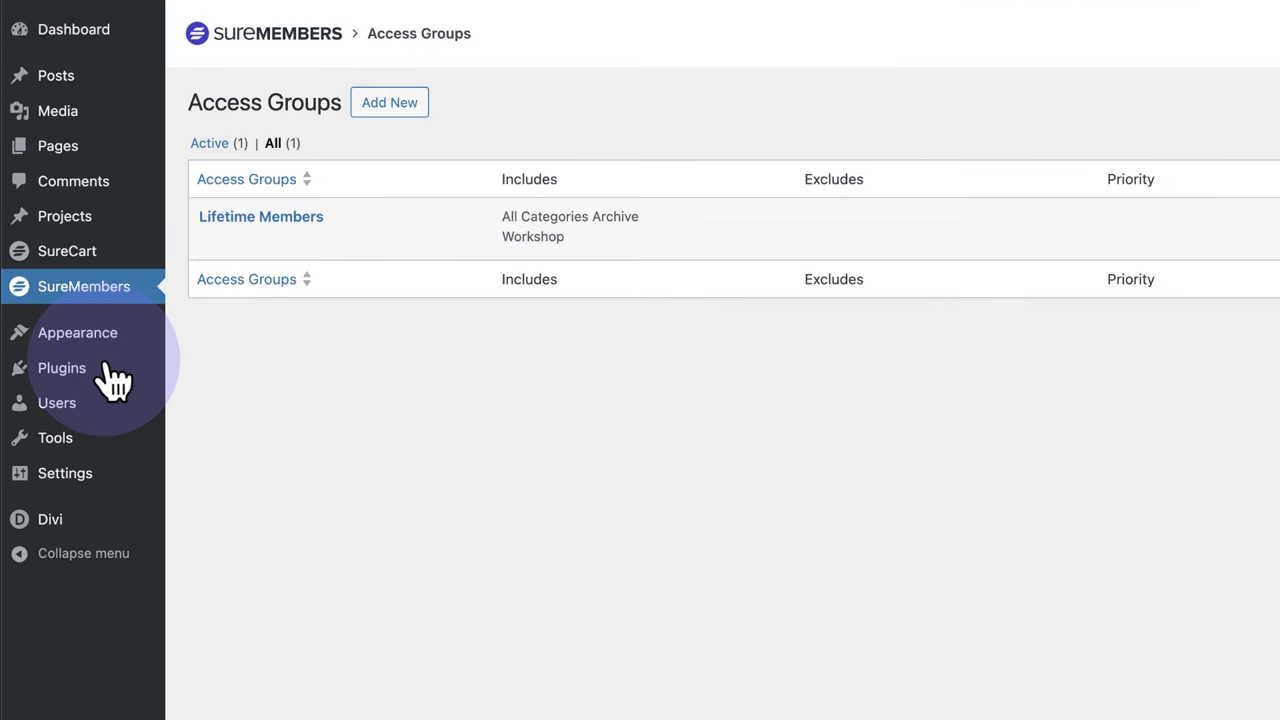
mouse_move(235, 243)
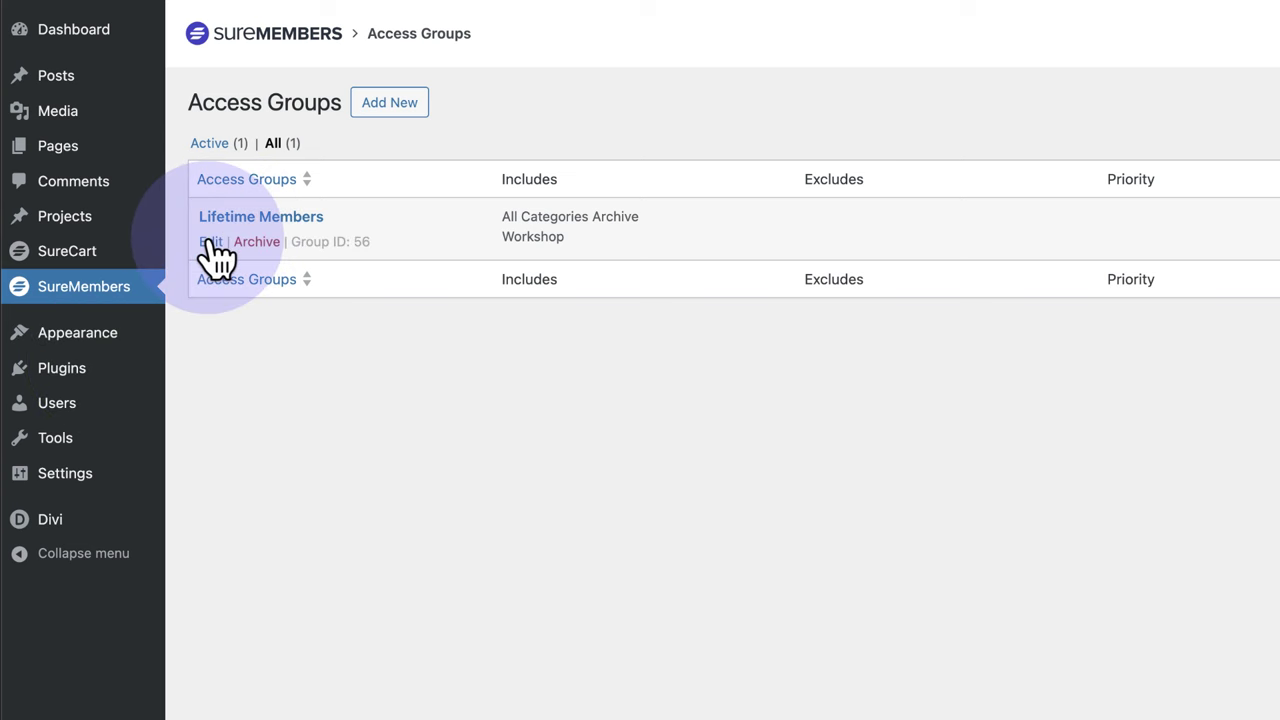
click(212, 243)
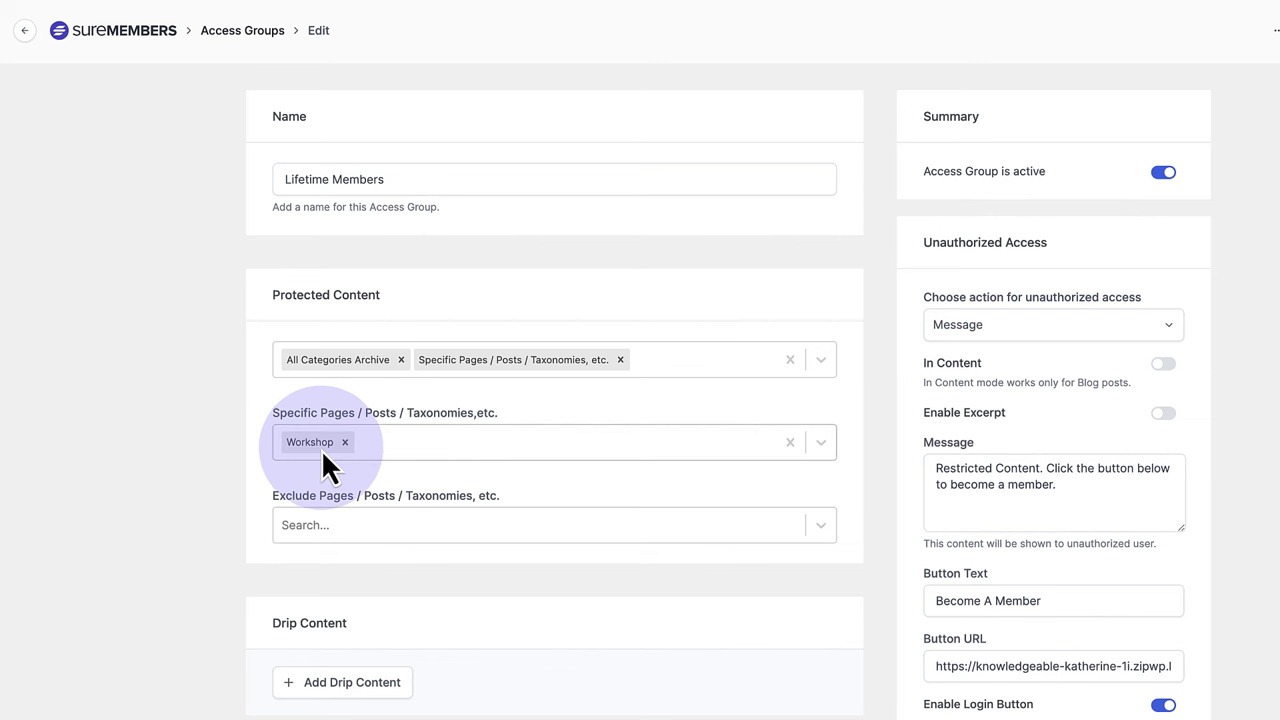
Step: Look through the access group settings, selecting and deselecting the restricted-content message without changes
scroll(240, 455, down, 3)
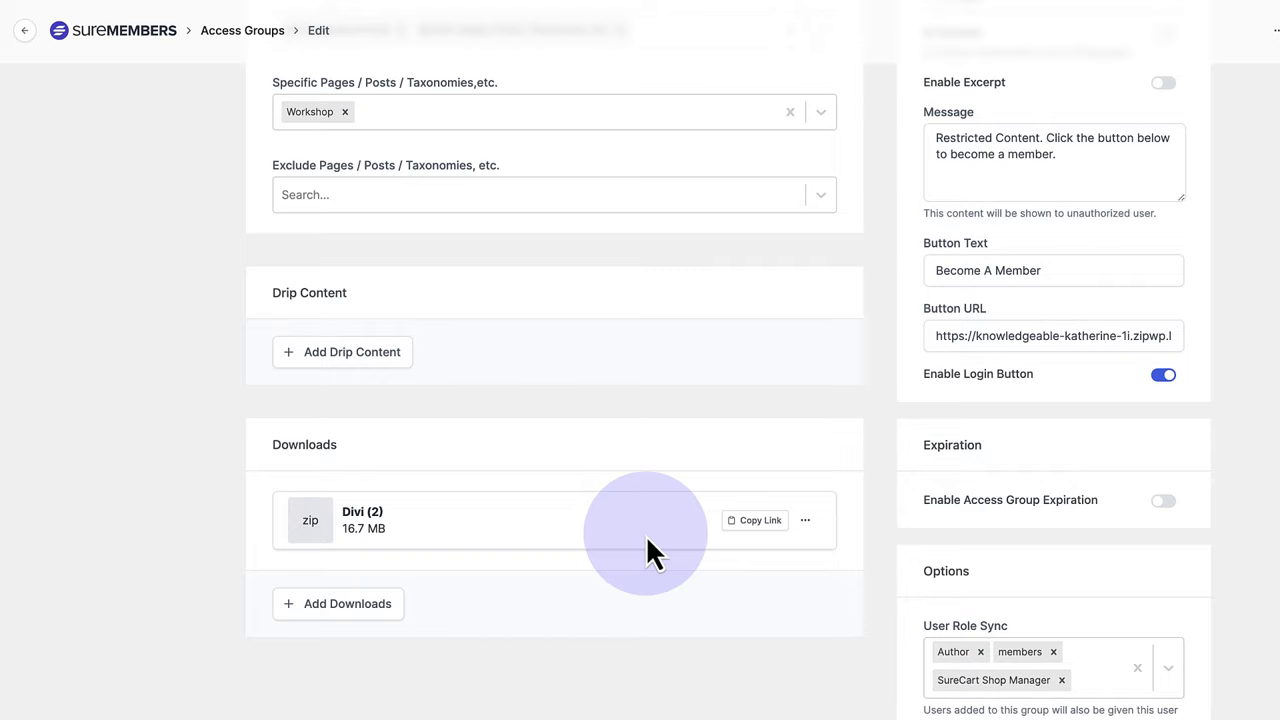
scroll(645, 534, up, 3)
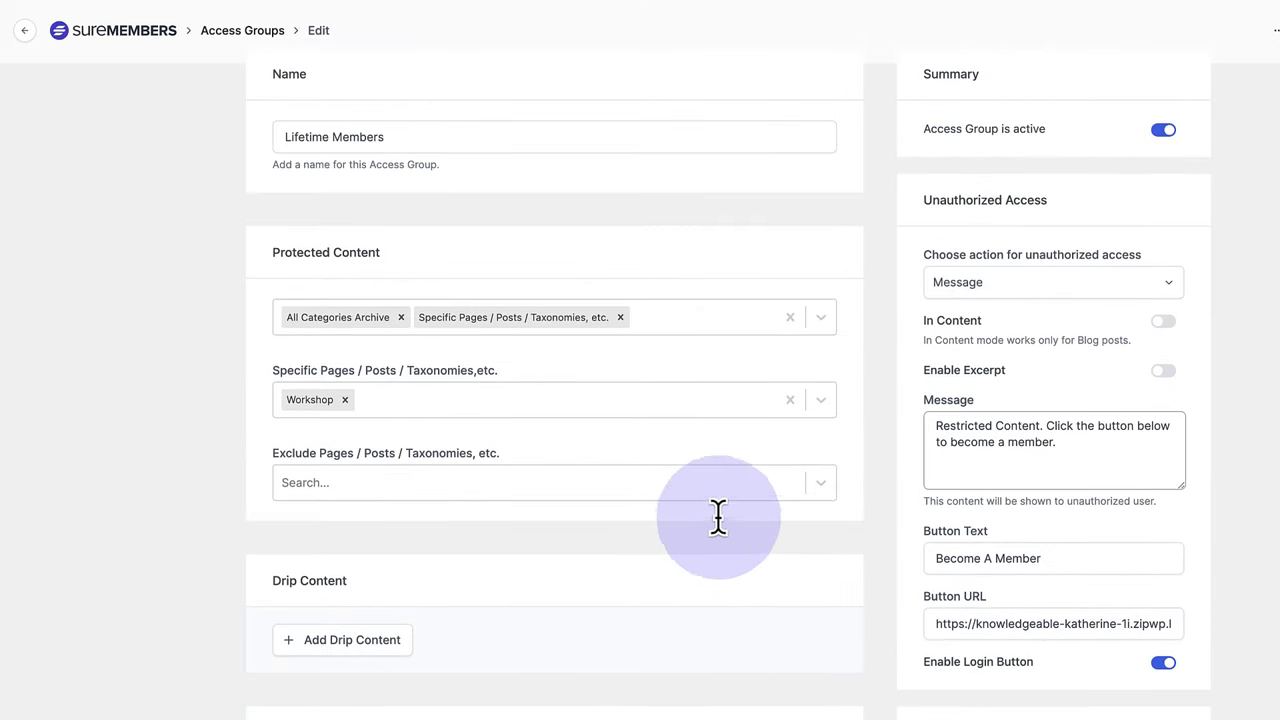
drag(1066, 441, 929, 420)
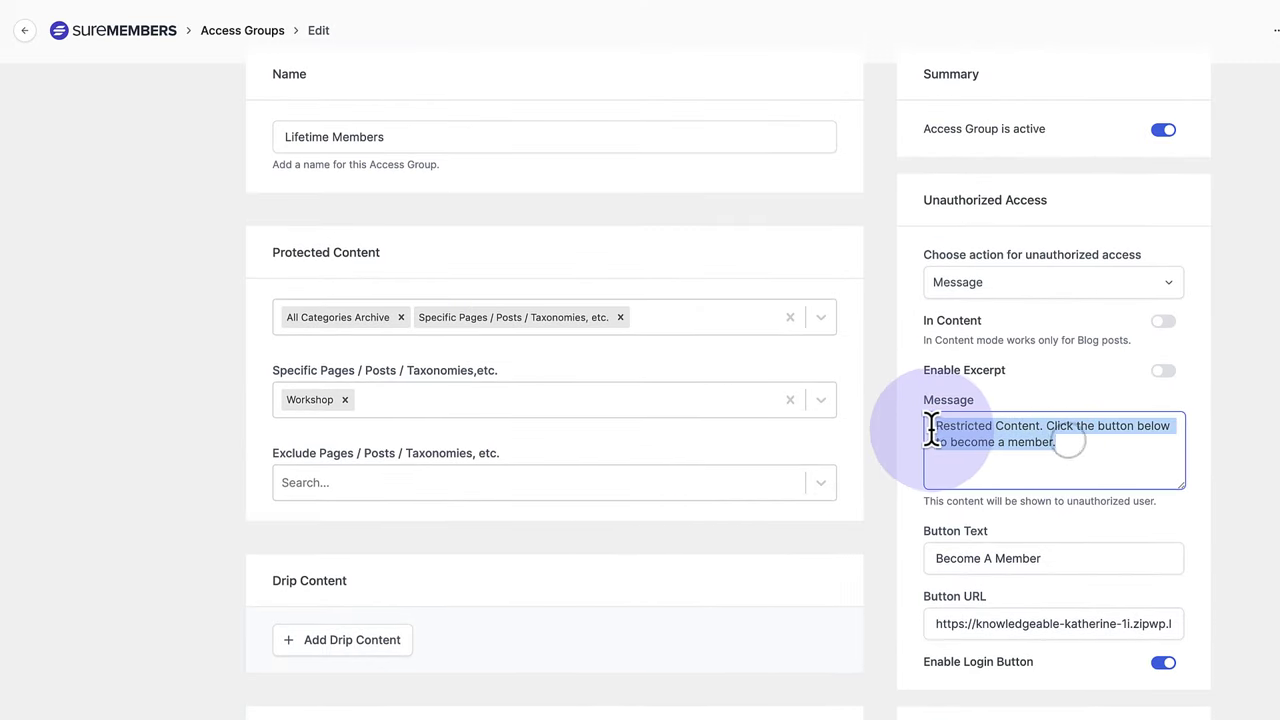
click(1126, 468)
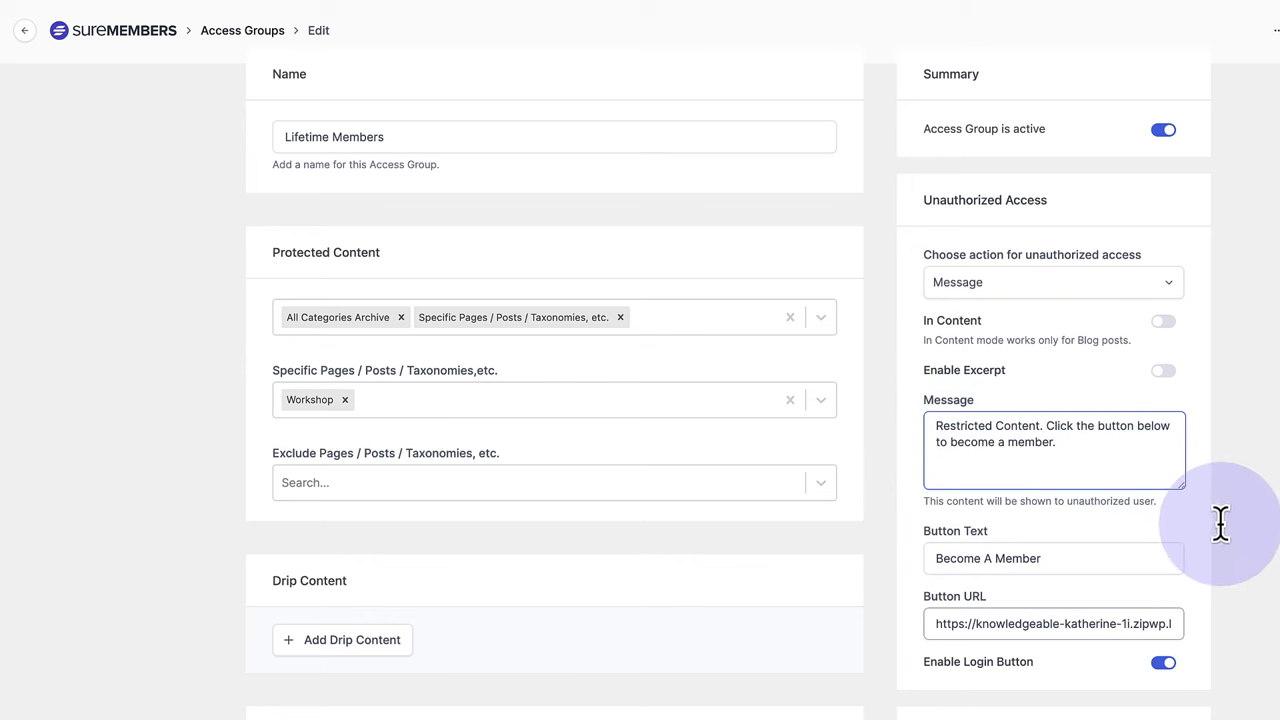
scroll(1223, 540, down, 2)
scroll(1223, 540, up, 3)
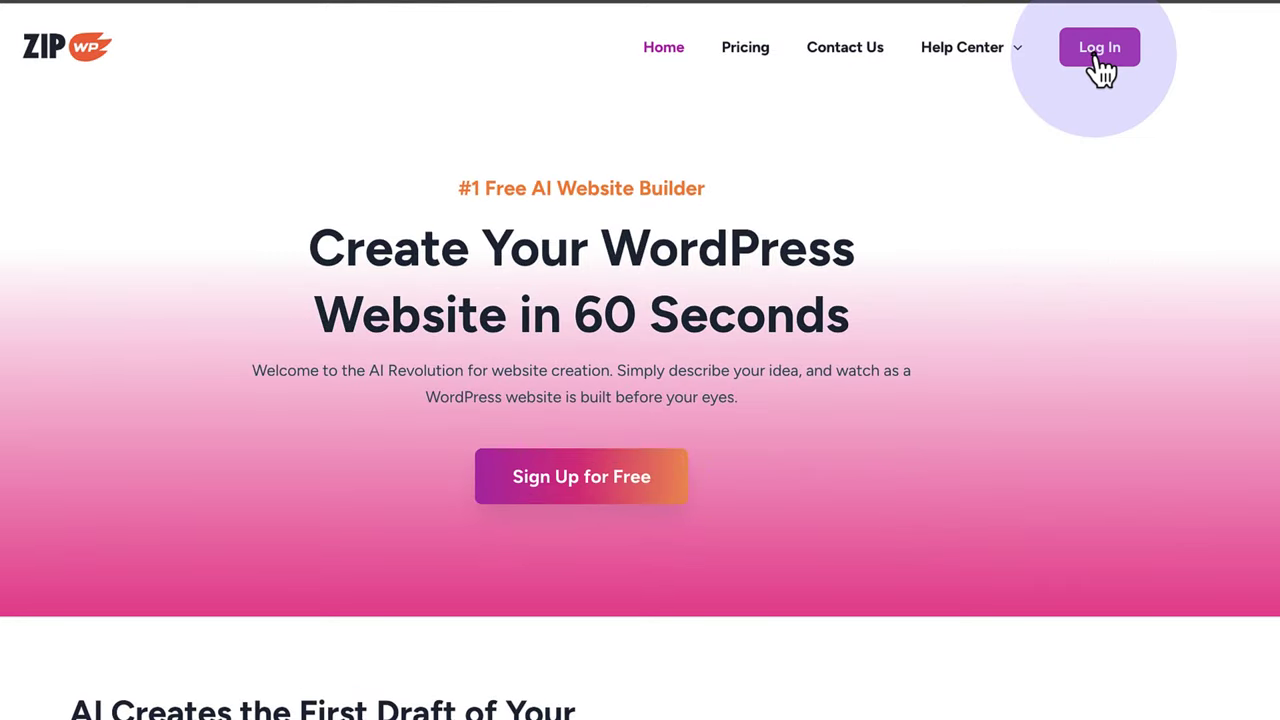
Step: Log into ZipWP, create a blank website labelled 'Divi Membership', and start its One-click Login
click(1099, 48)
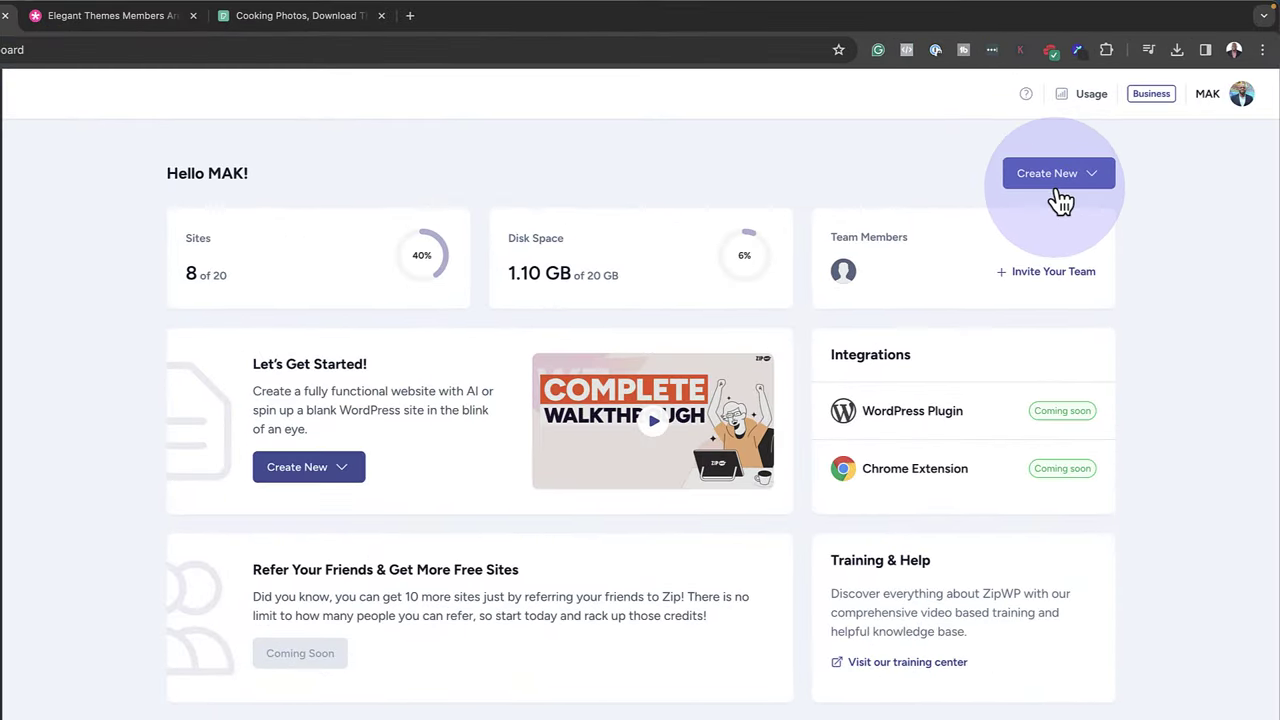
click(1058, 180)
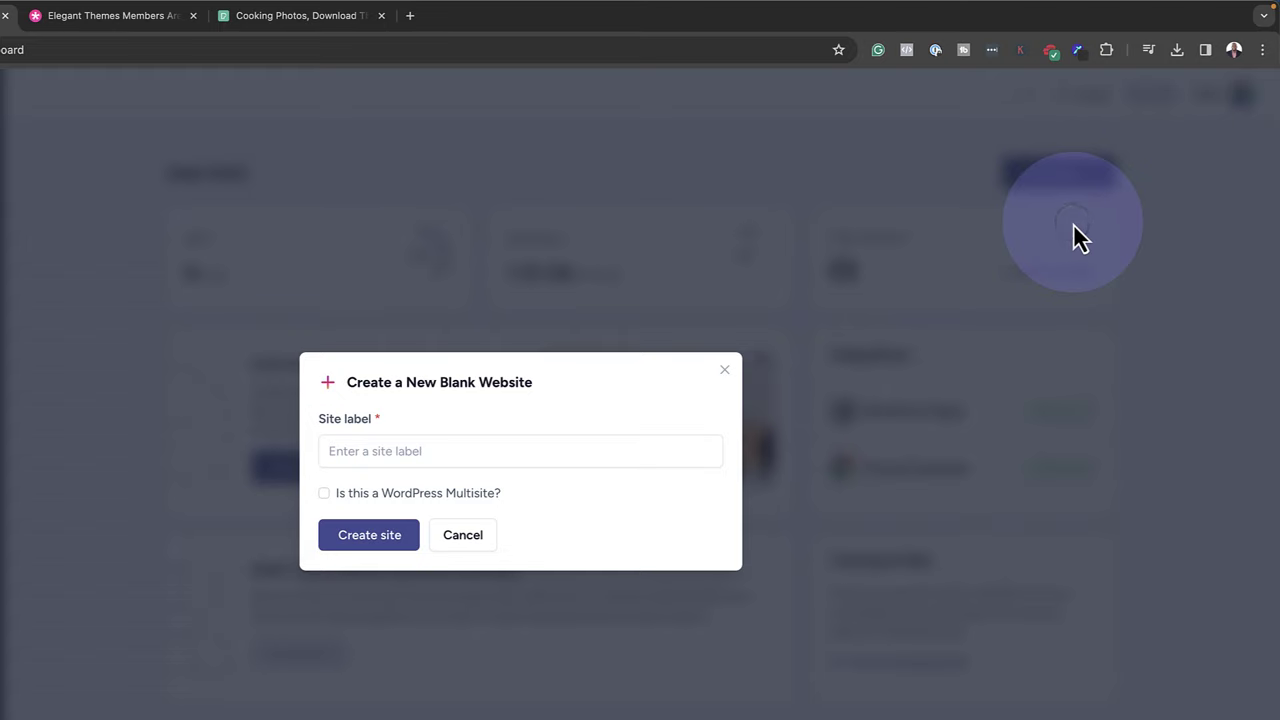
click(526, 451)
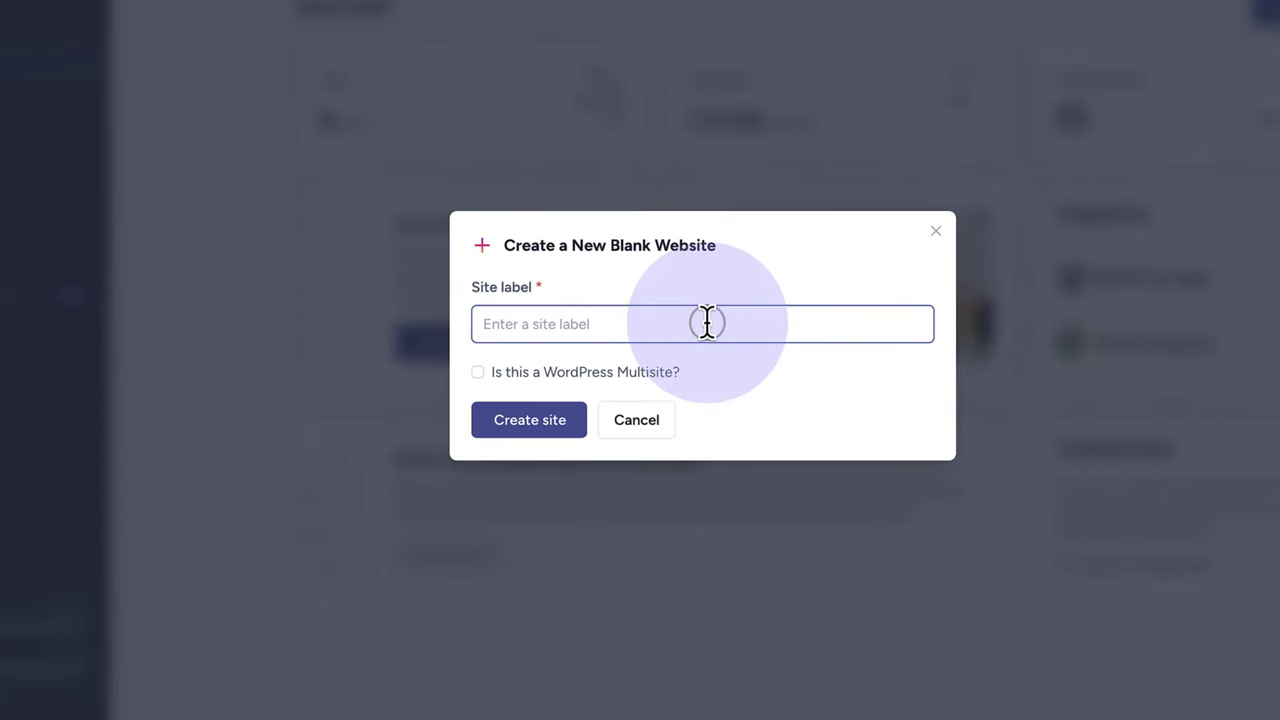
text(Divi Membership)
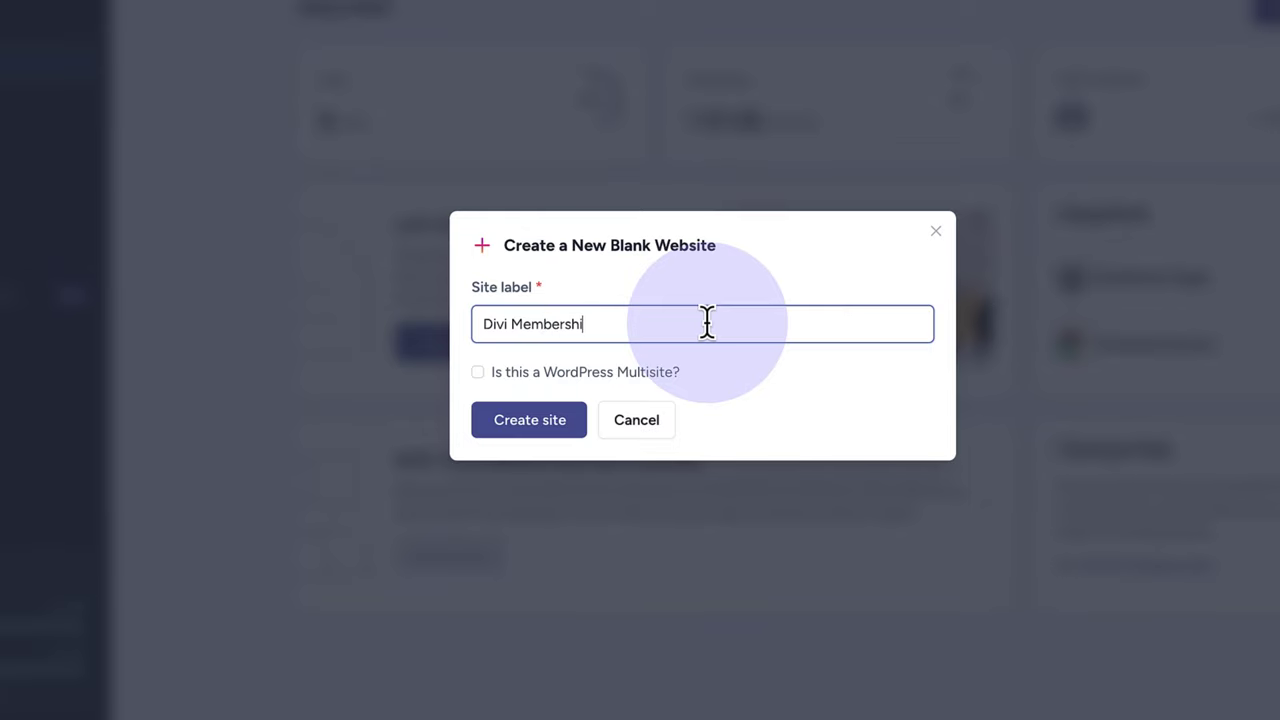
click(546, 424)
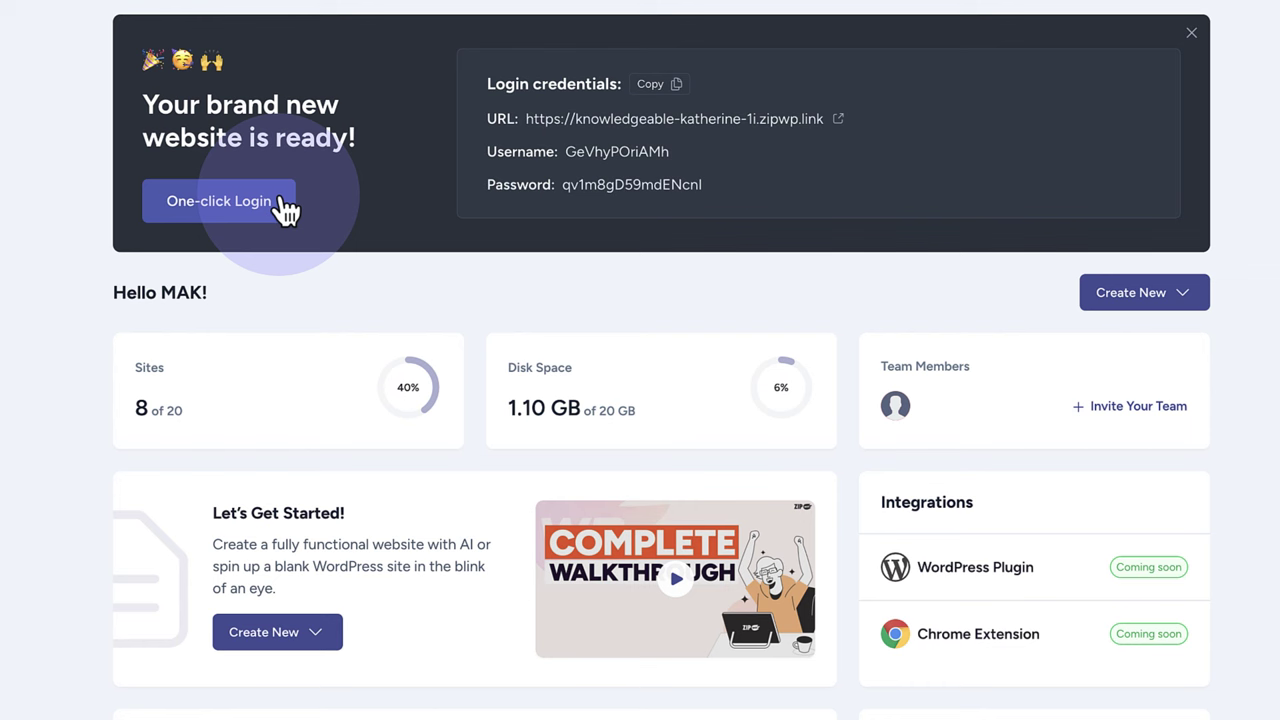
click(222, 208)
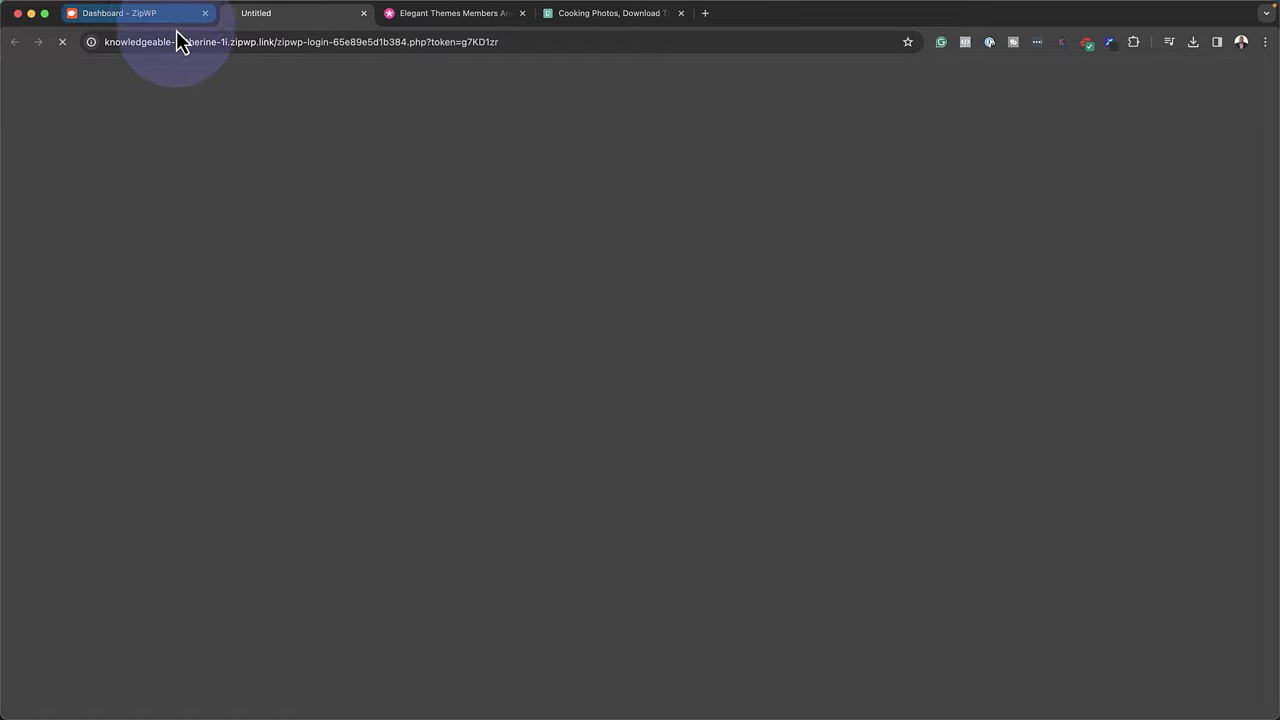
Step: Close the ZipWP dashboard tab, open Appearance > Themes, and move to the Elegant Themes Members Area
click(166, 20)
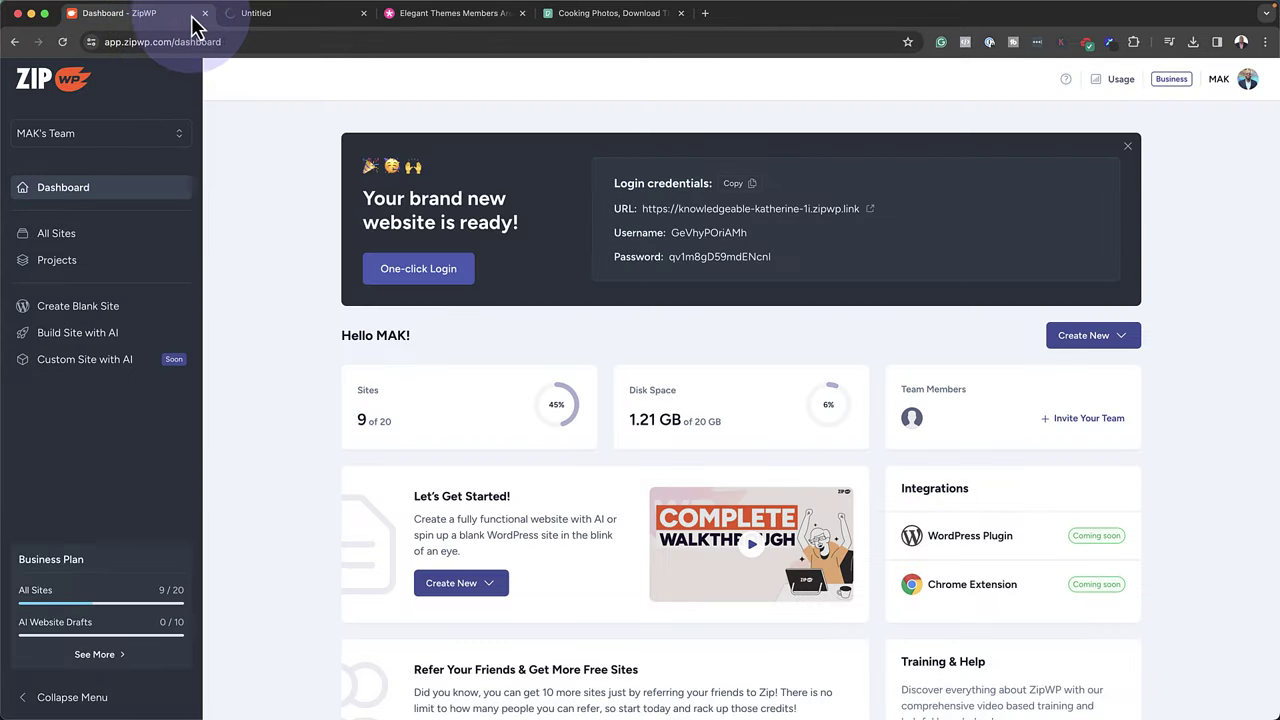
click(205, 13)
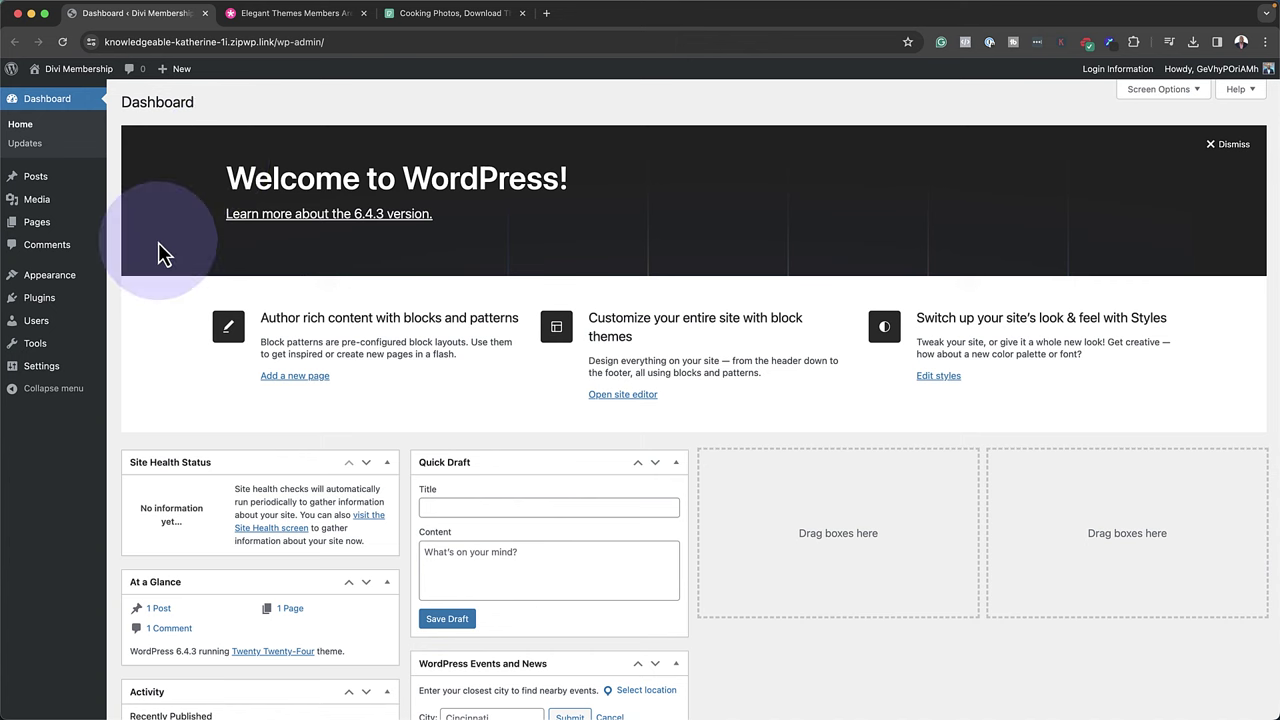
mouse_move(71, 299)
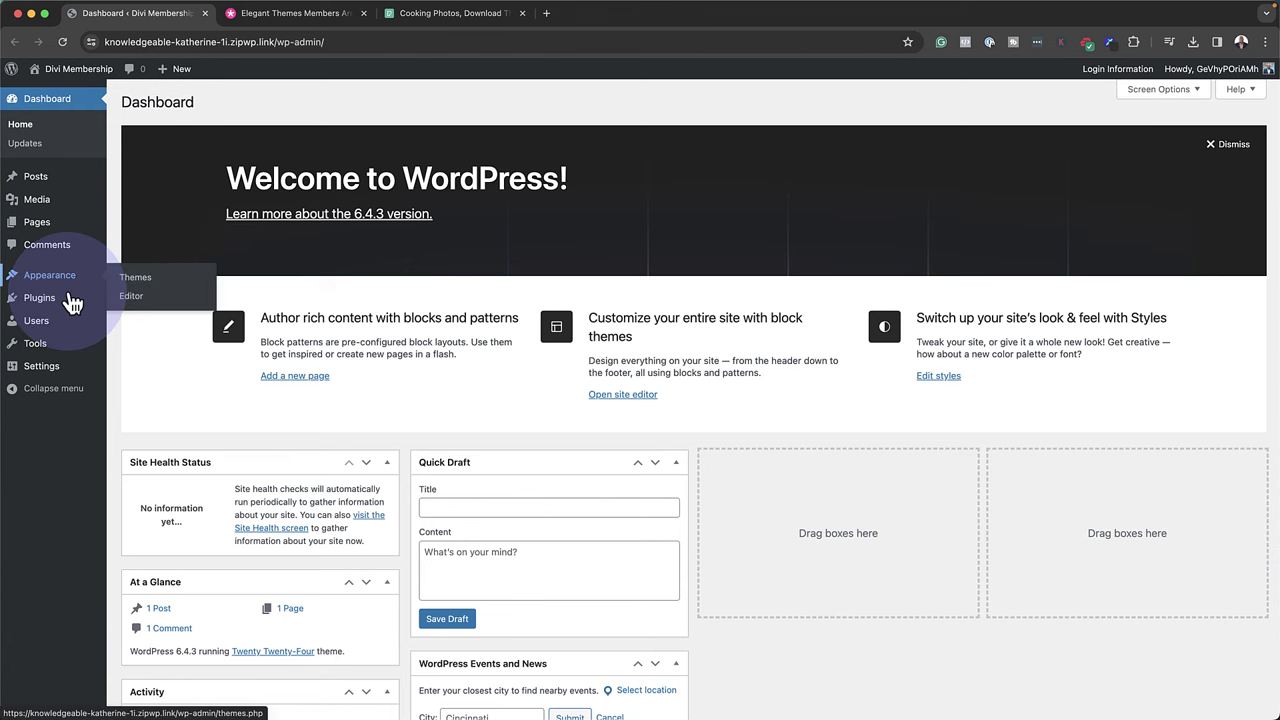
click(149, 284)
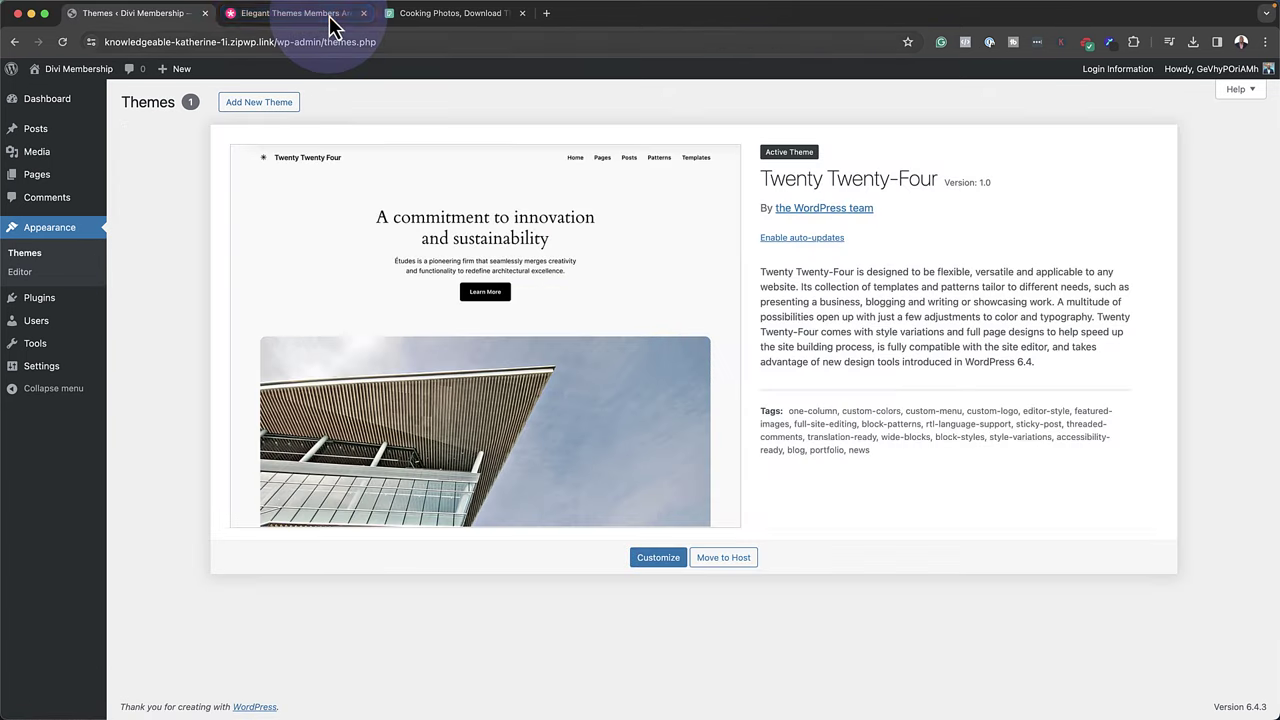
click(330, 22)
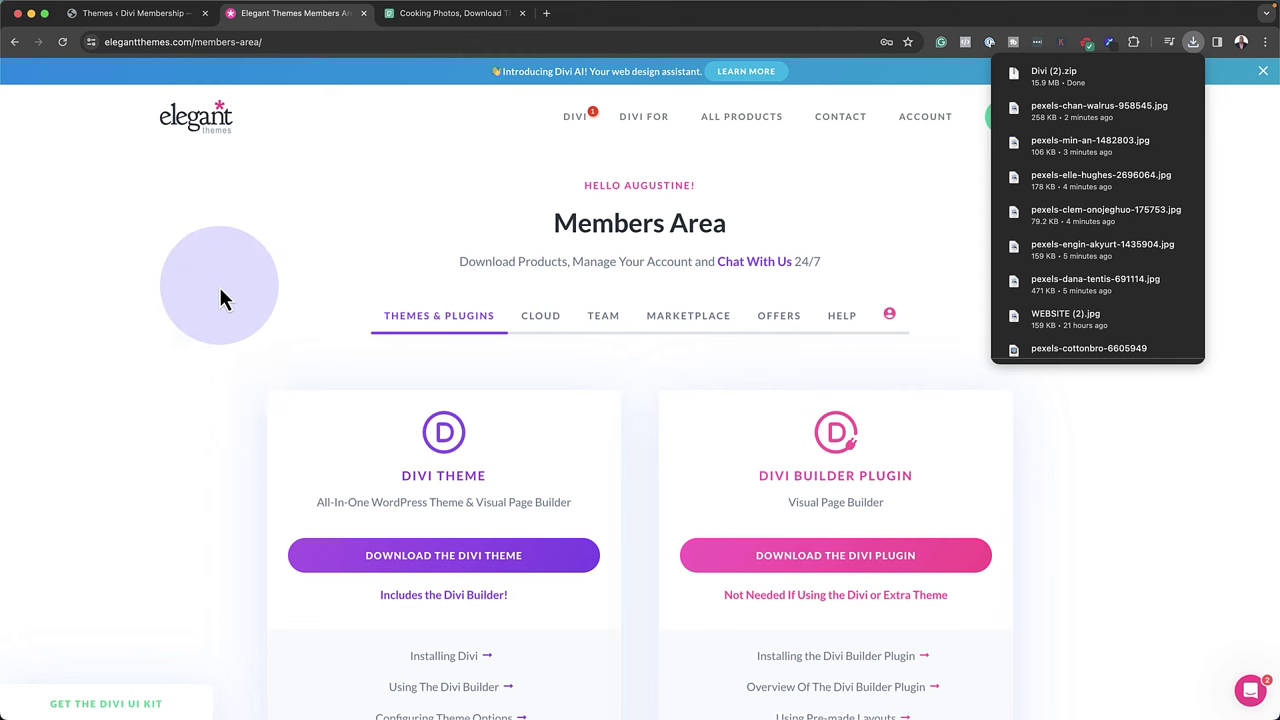
Step: Dismiss the downloads bubble, return to the WordPress Themes page, and go to Add New Theme
click(190, 292)
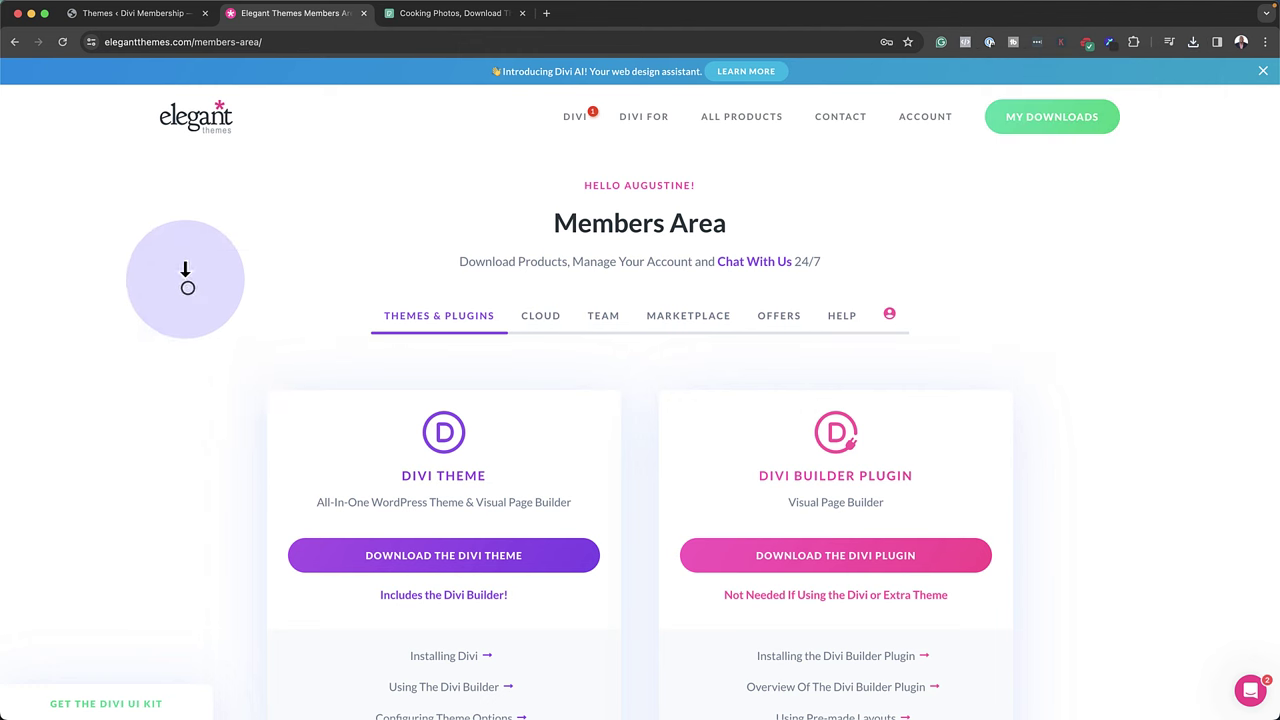
click(110, 20)
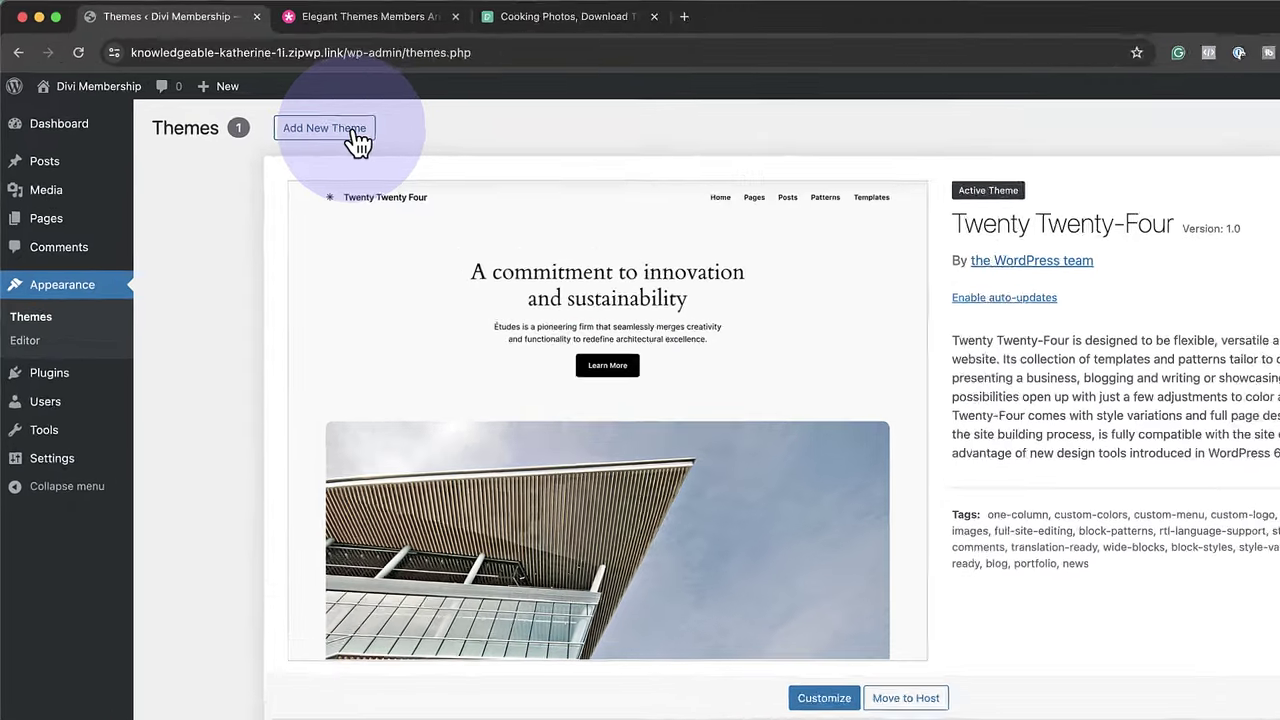
click(353, 134)
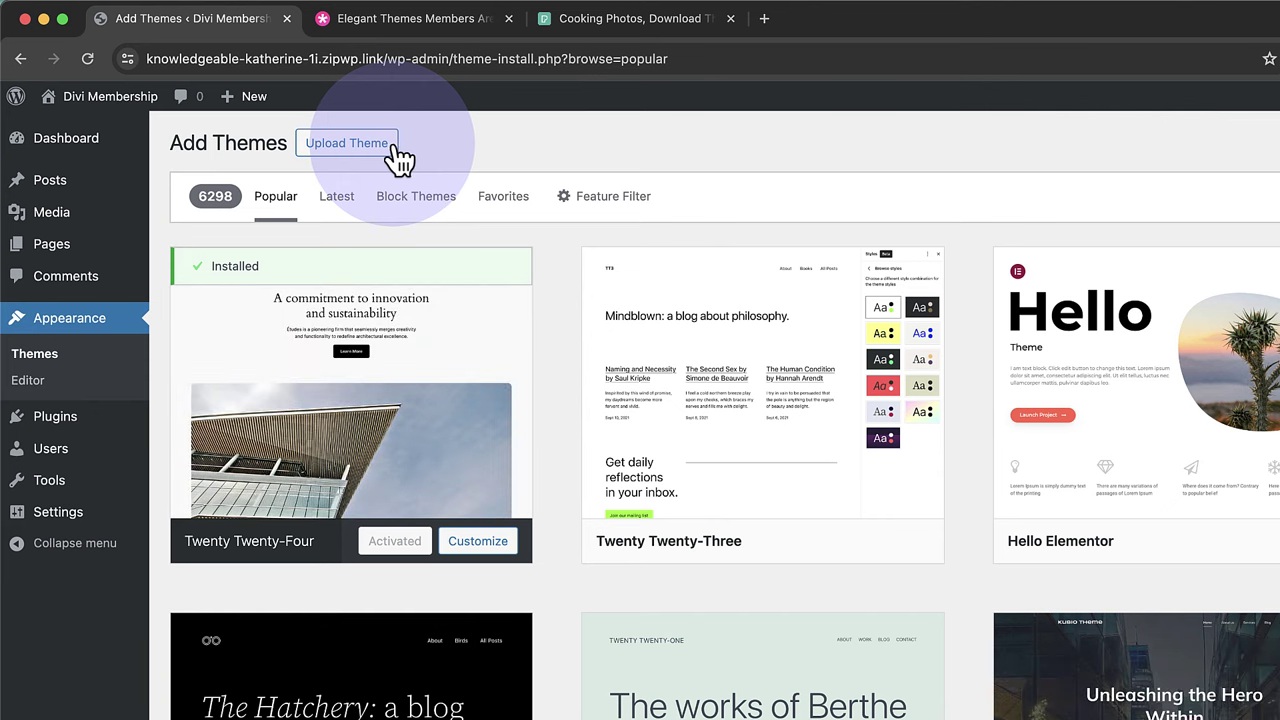
Step: Upload the Divi (2).zip theme file from Downloads and start installing it
click(378, 157)
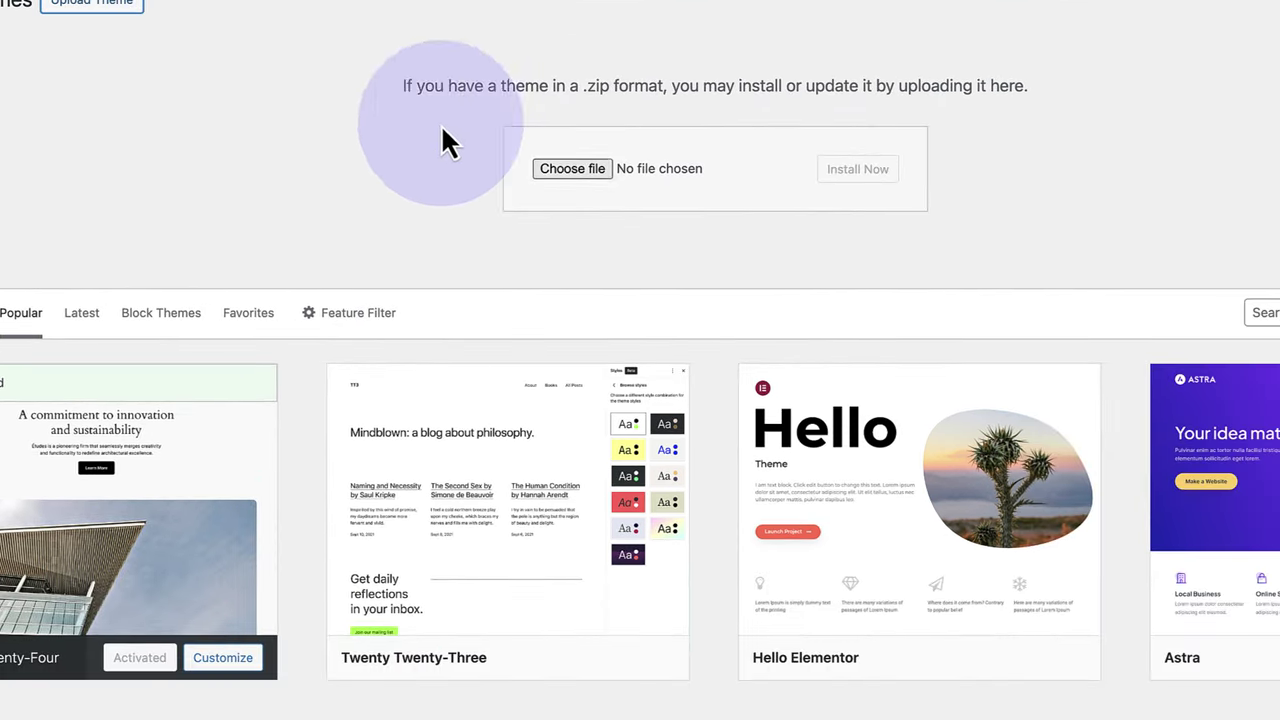
click(568, 176)
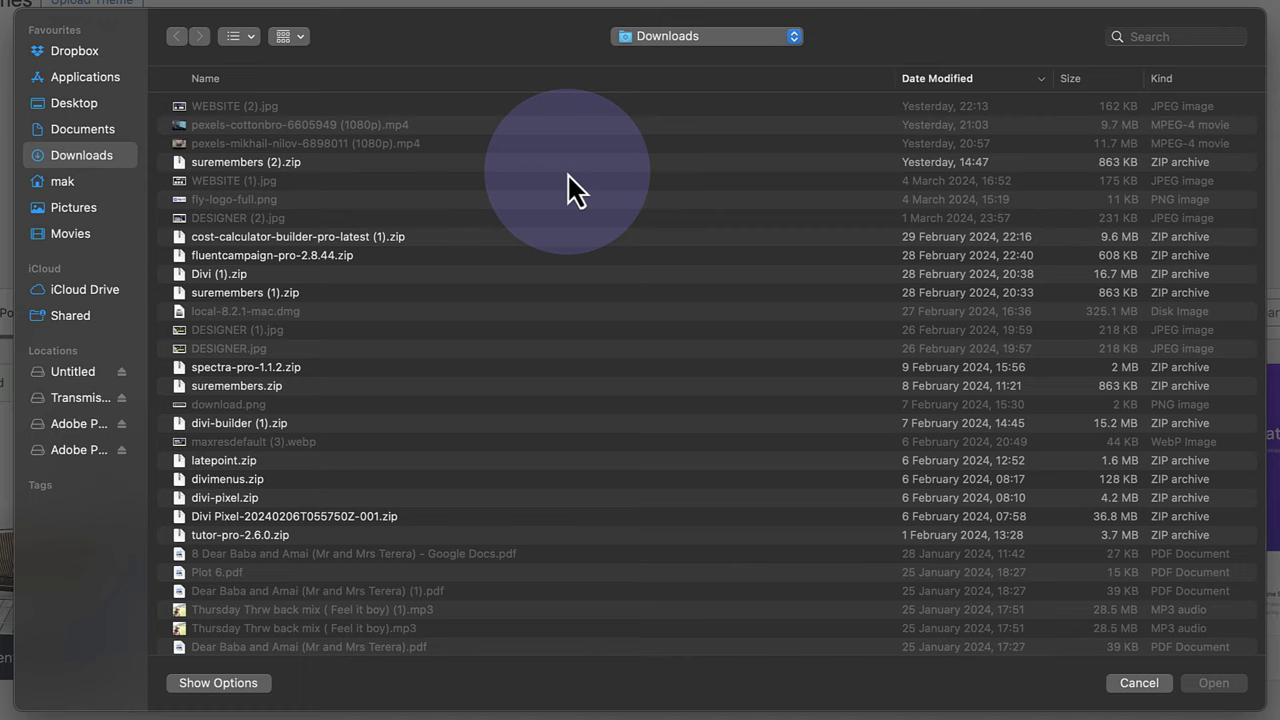
click(307, 108)
double_click(307, 108)
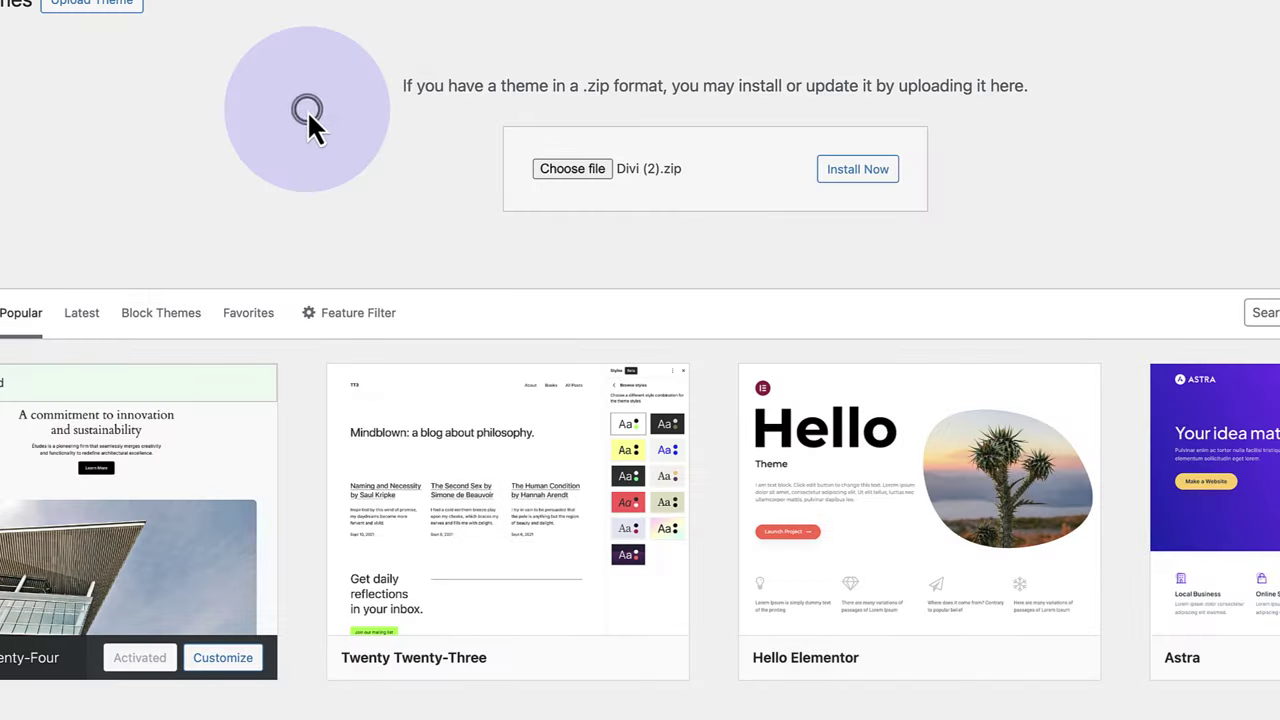
click(880, 181)
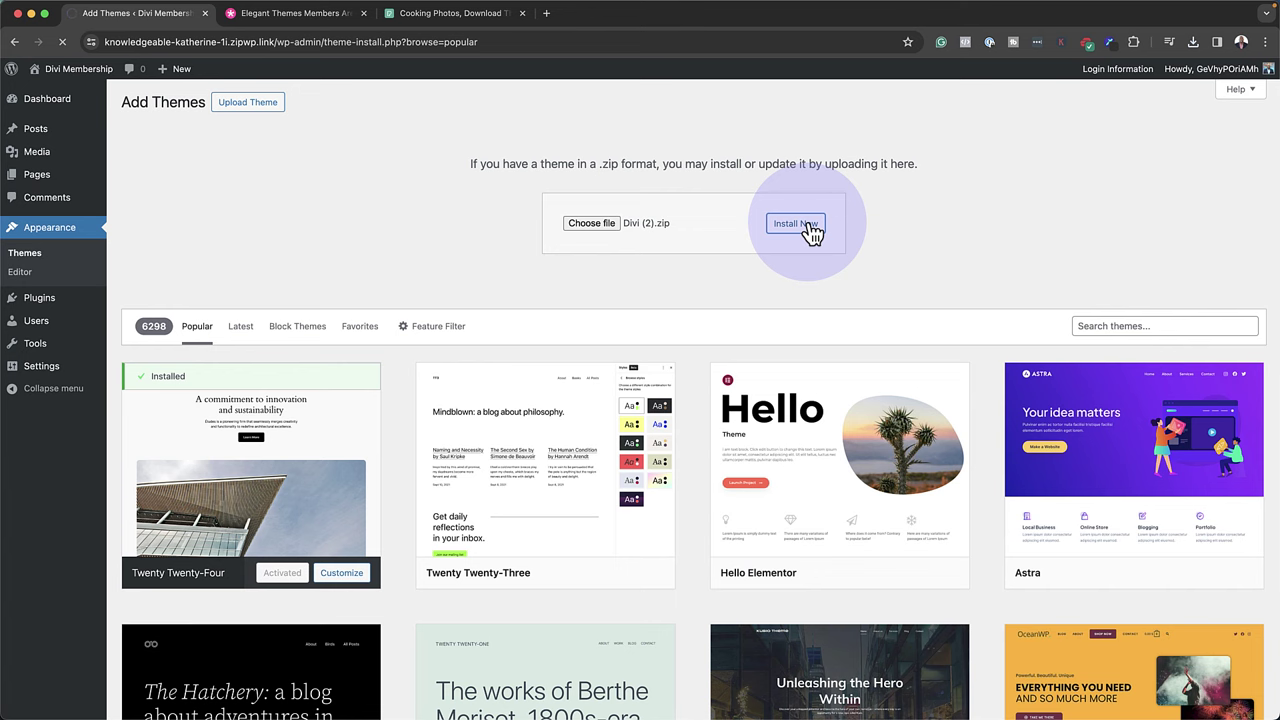
Step: Bring up the account username and API key on the Elegant Themes Account Details API Keys page
click(317, 20)
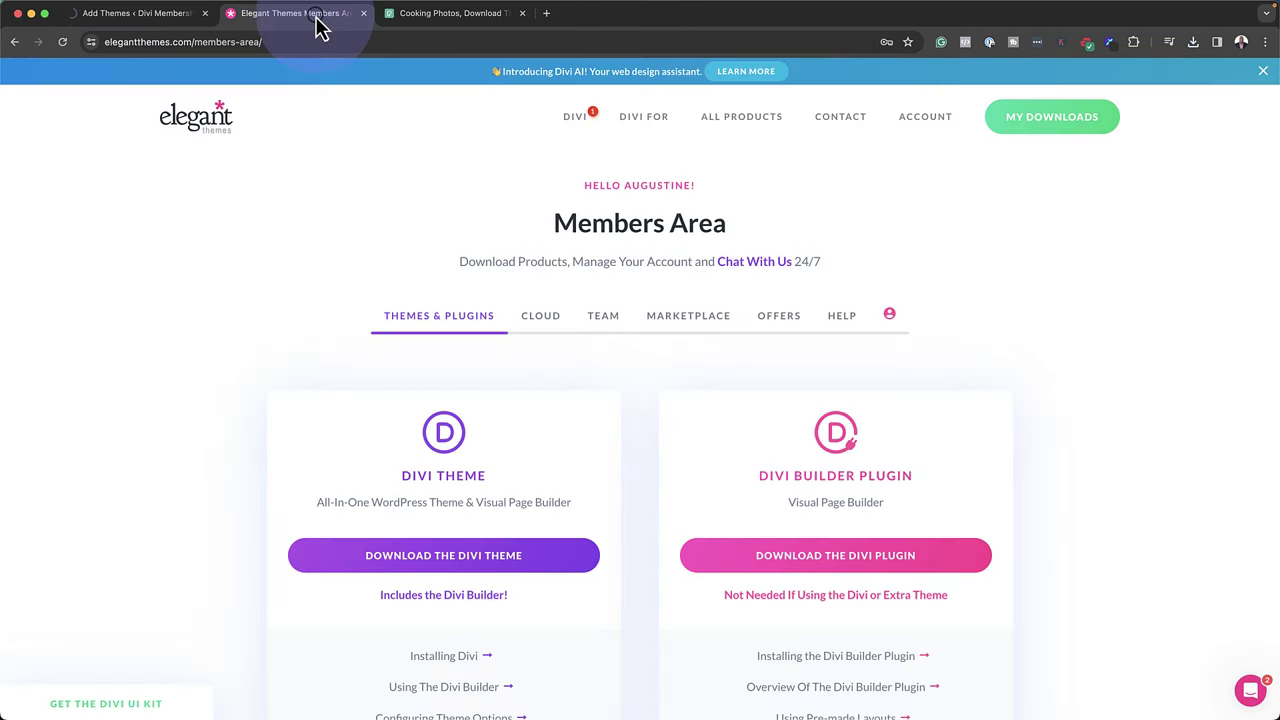
click(925, 116)
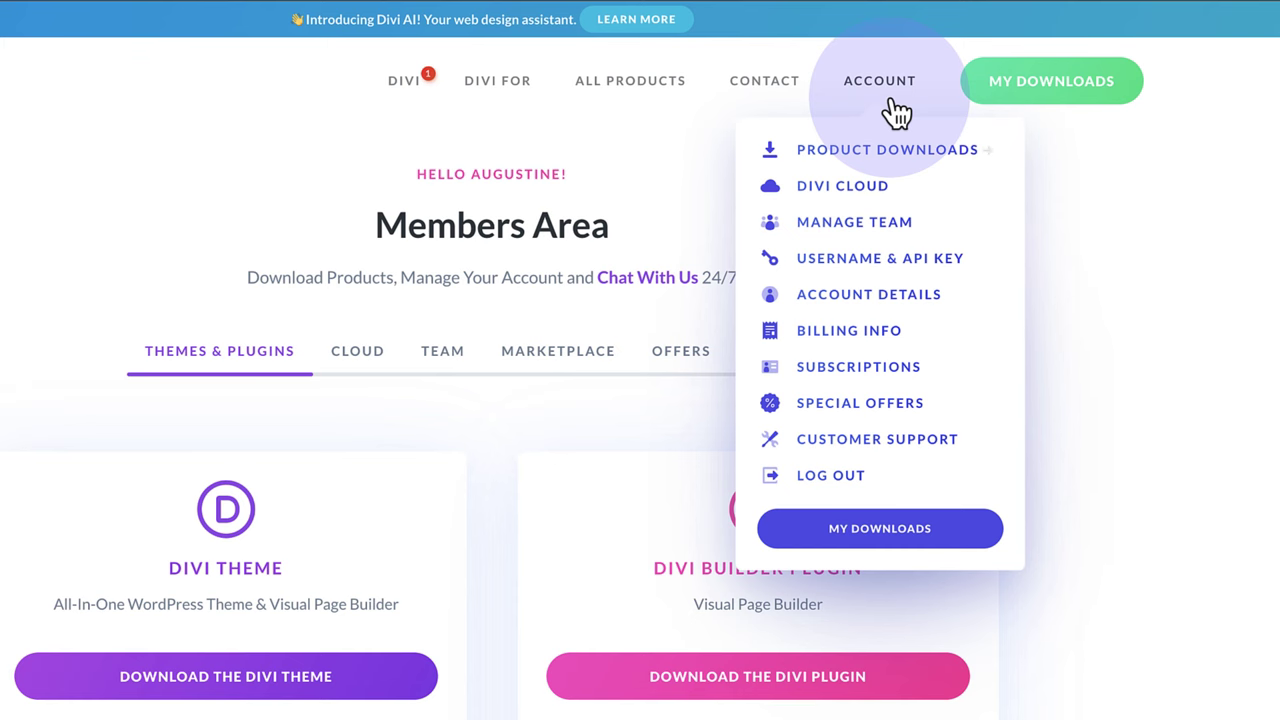
click(910, 294)
scroll(180, 705, down, 1)
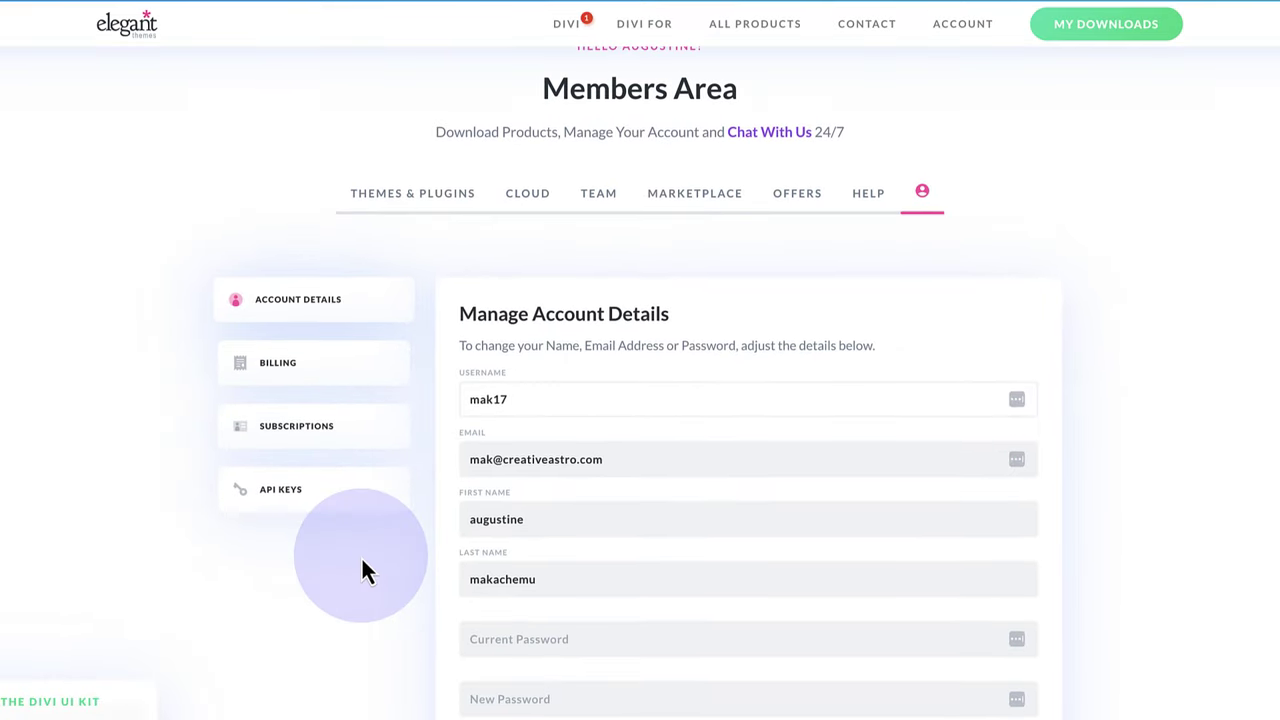
click(272, 490)
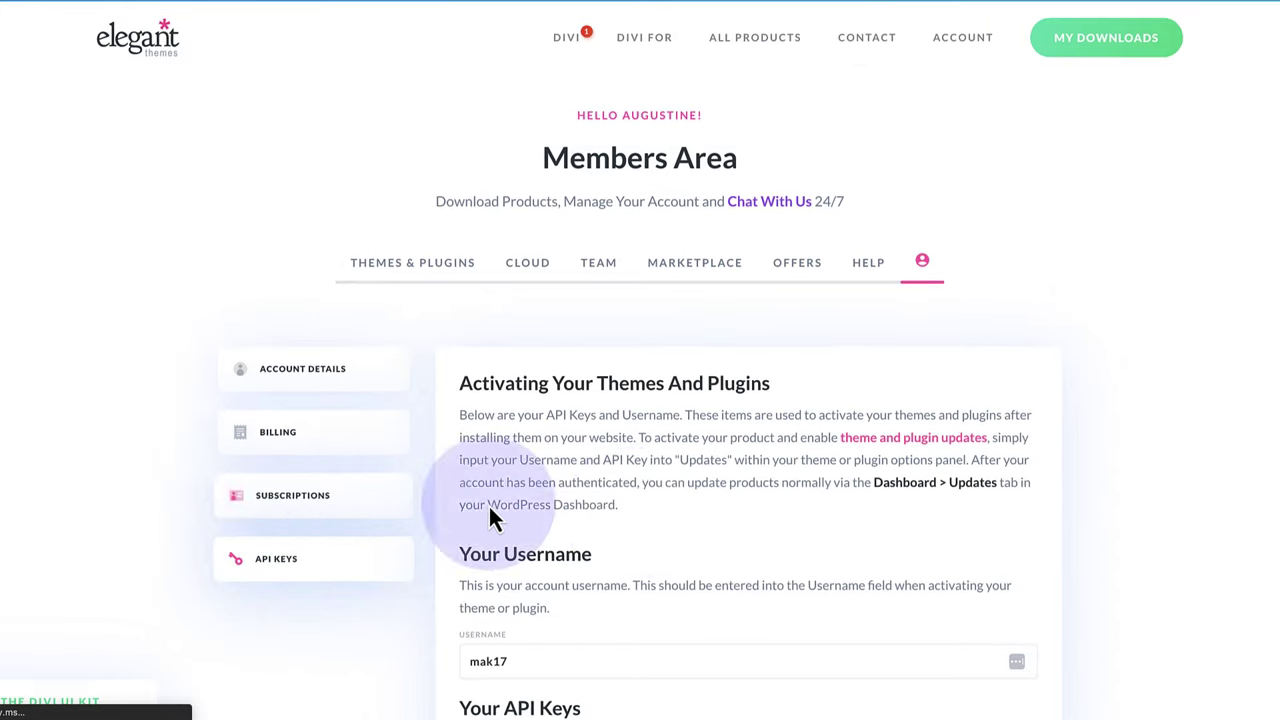
scroll(630, 514, down, 3)
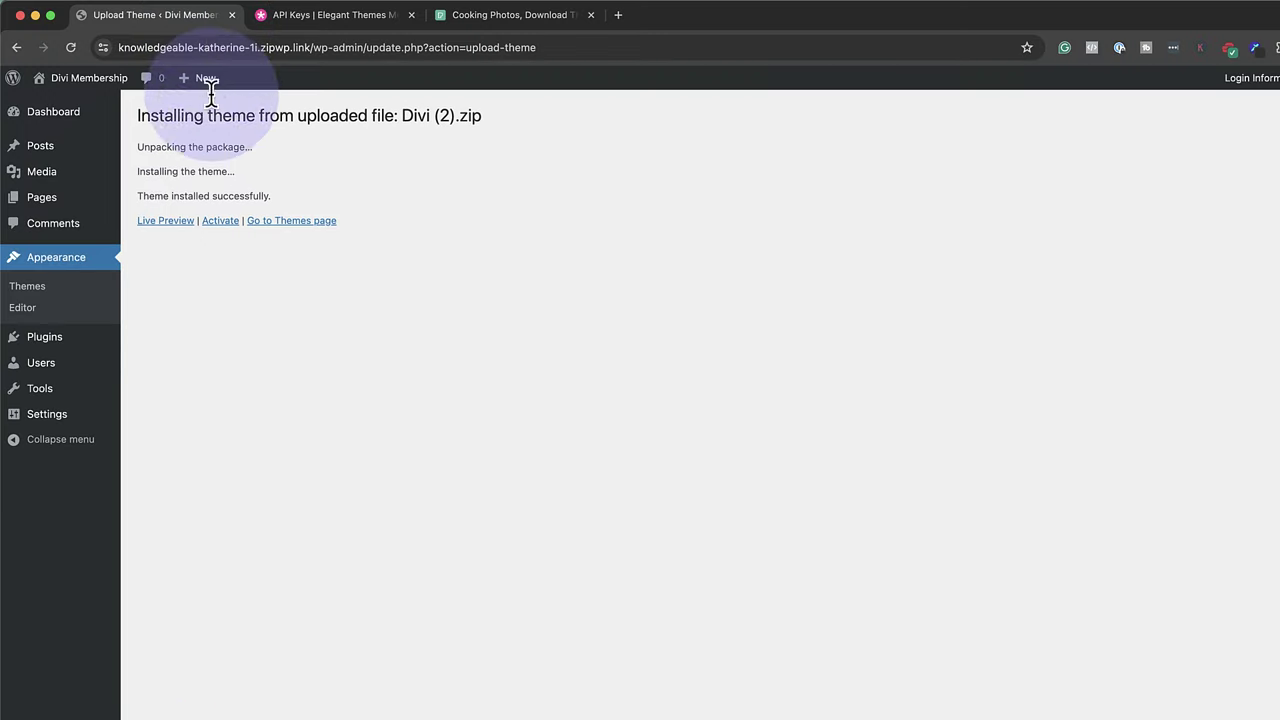
Step: Activate the uploaded Divi theme and go to Divi Theme Options
click(224, 222)
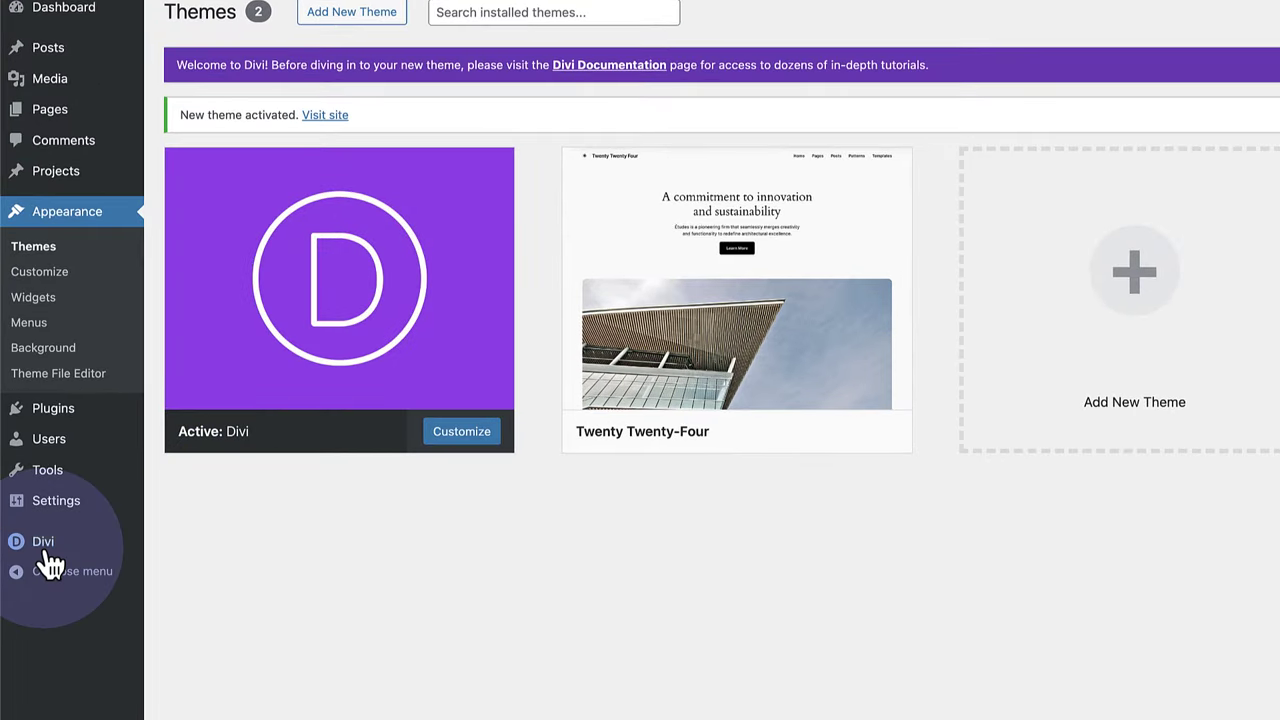
mouse_move(46, 560)
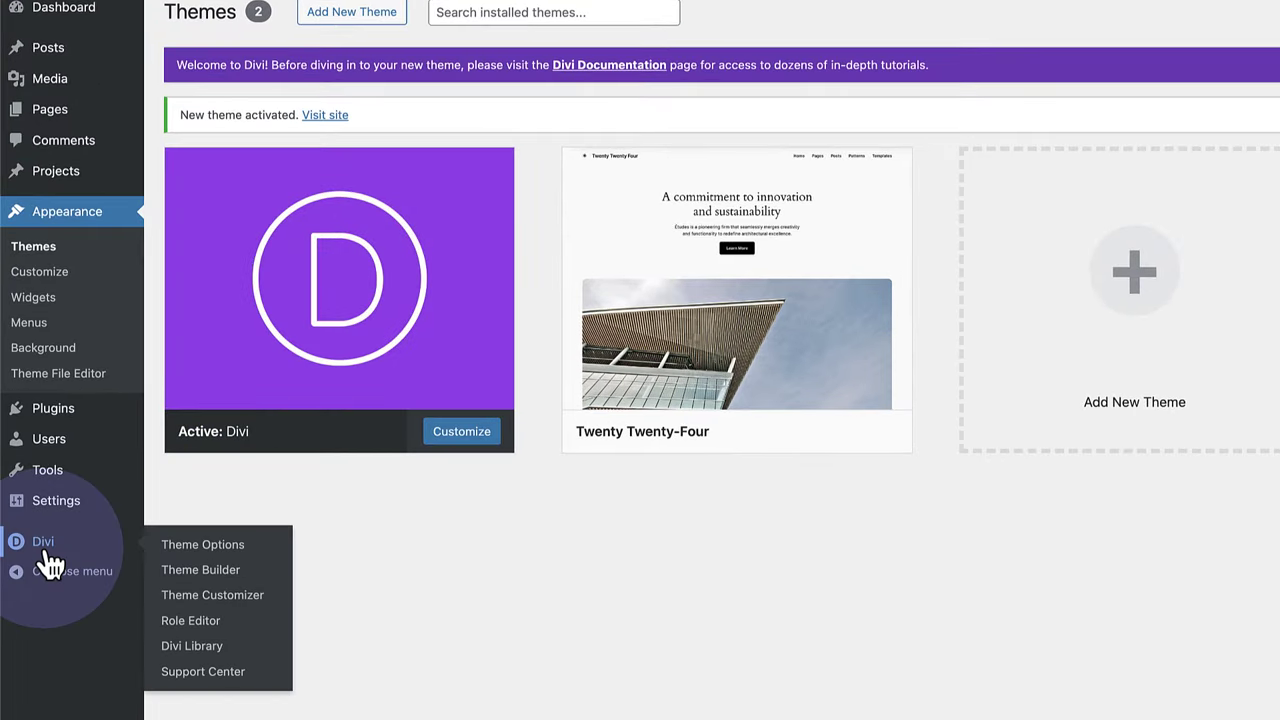
click(230, 550)
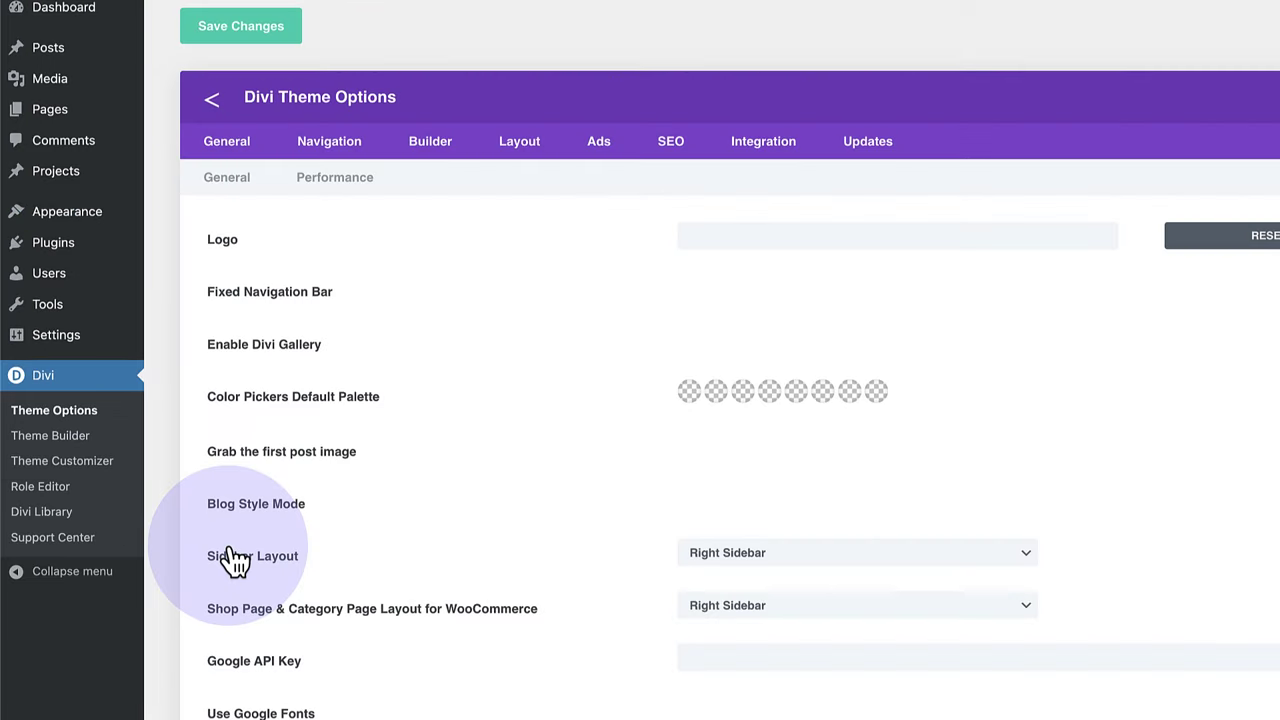
Step: Paste the Elegant Themes username and API key into Divi's Updates tab and save them
mouse_move(60, 480)
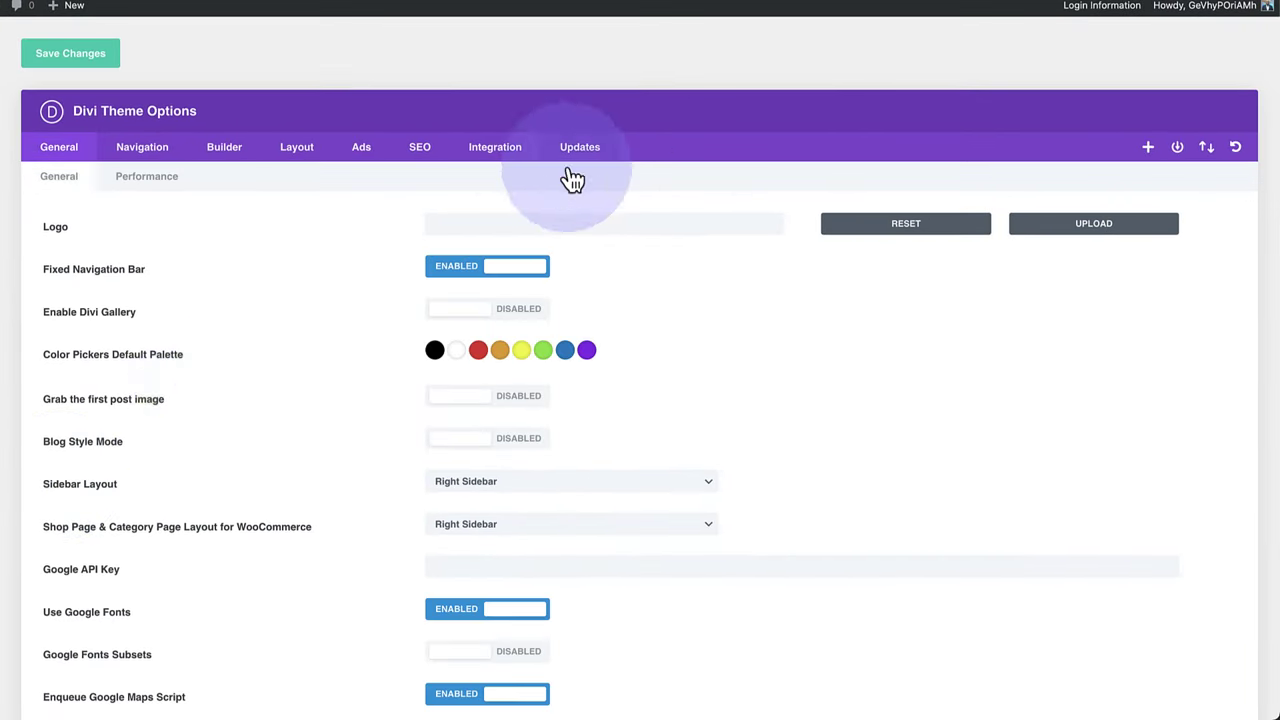
click(594, 150)
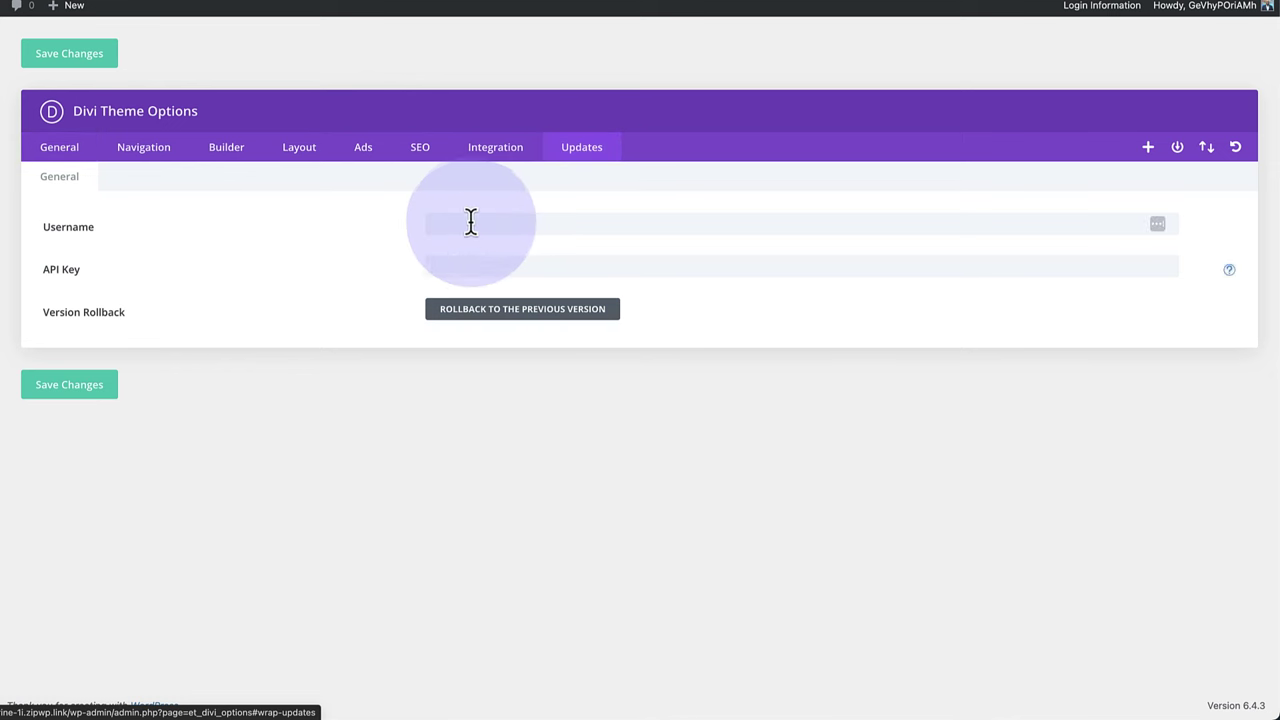
click(464, 225)
key(ctrl+v)
click(457, 261)
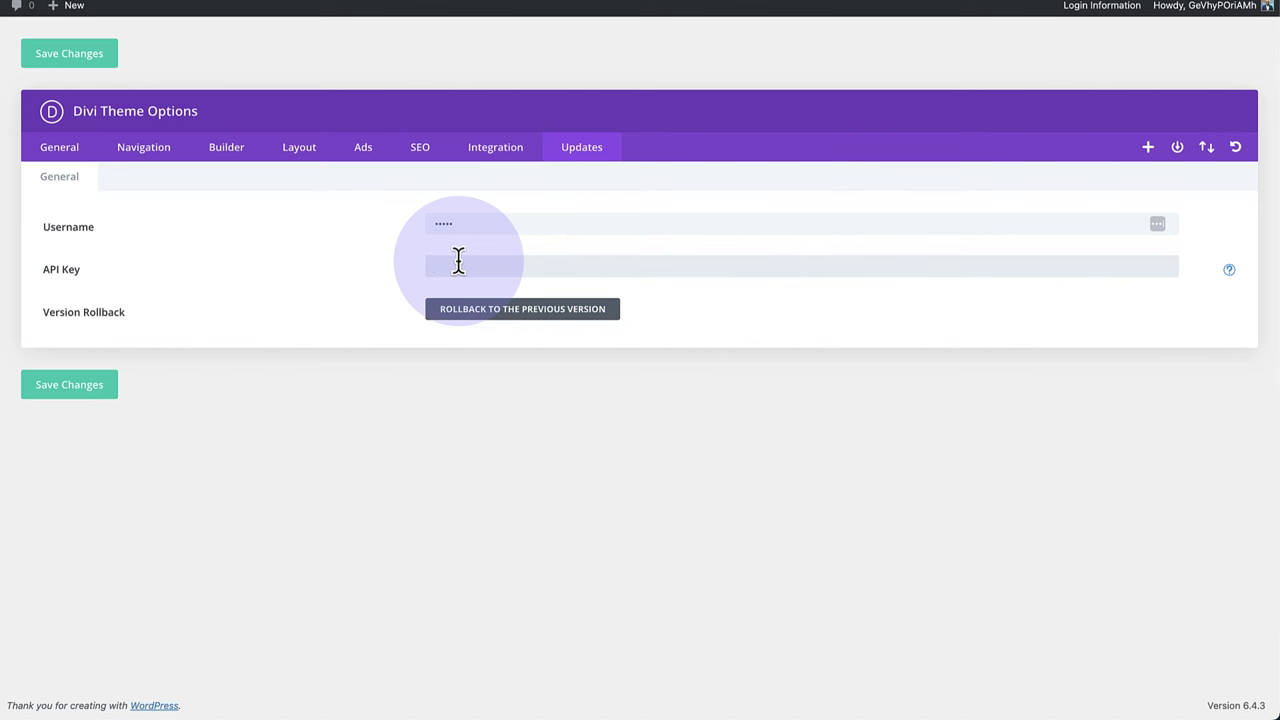
key(ctrl+v)
click(74, 390)
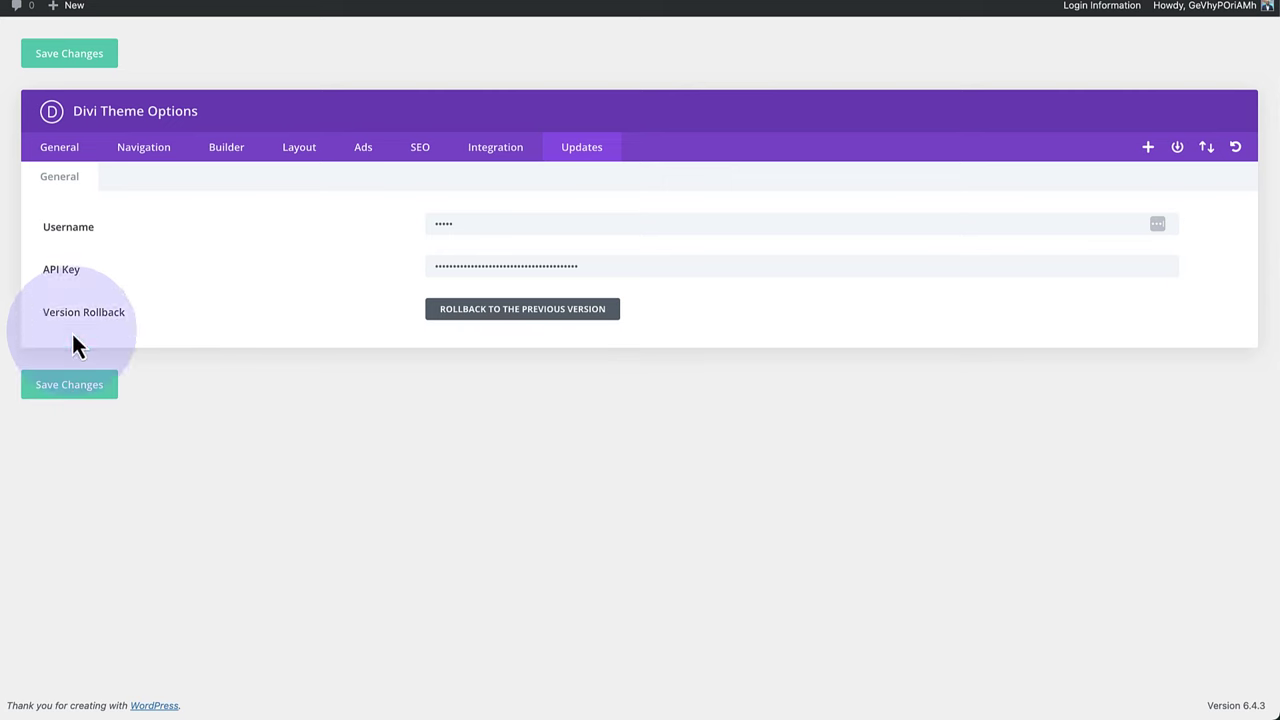
click(70, 150)
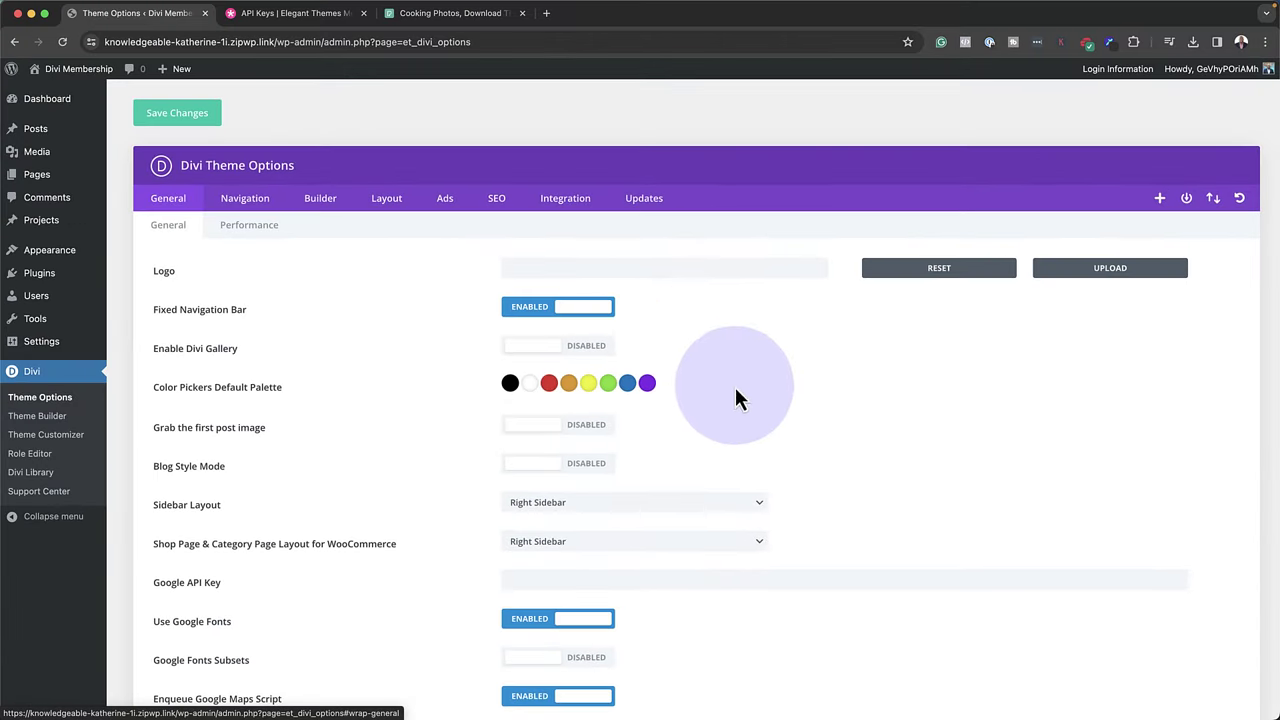
click(548, 14)
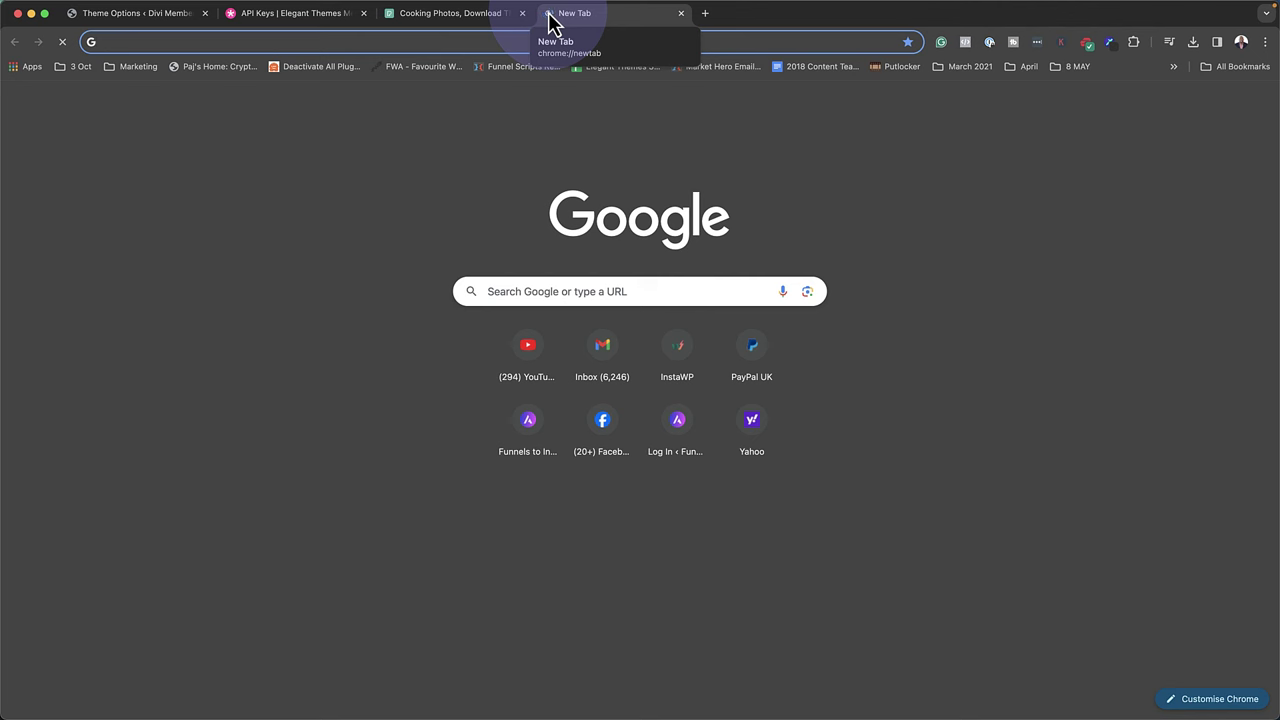
Step: Go to the coolors.co website
text(cooler)
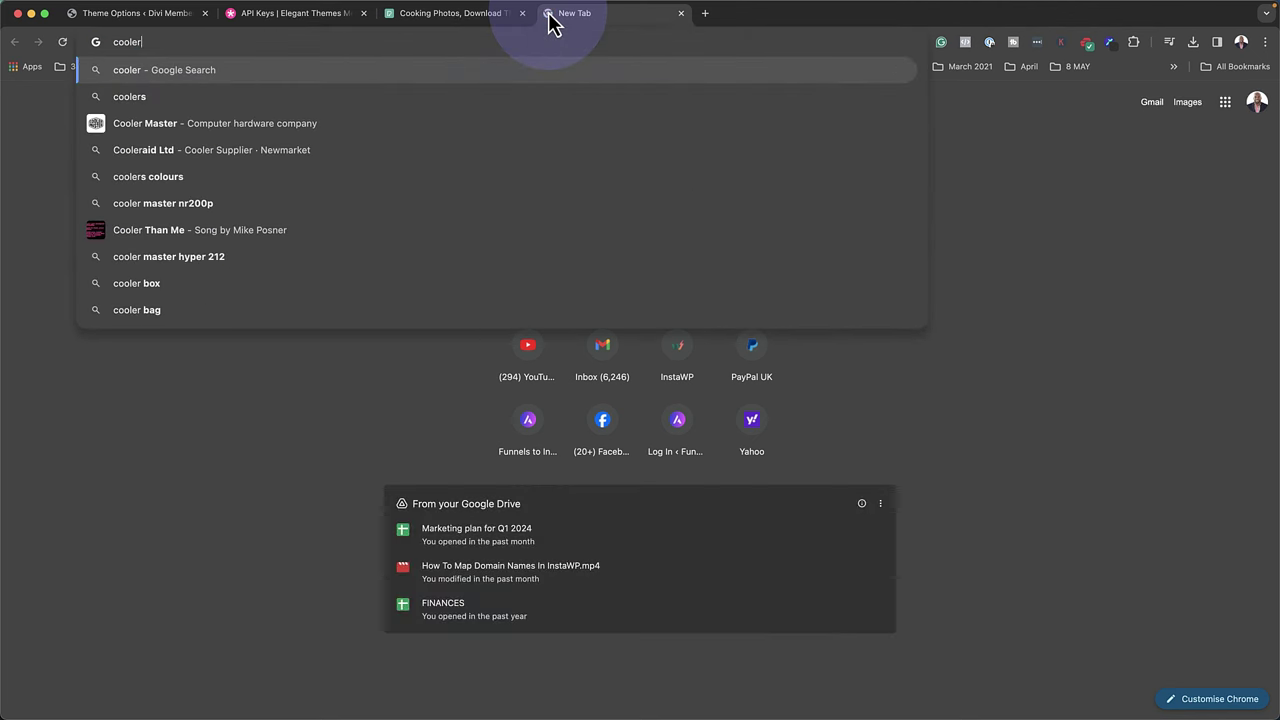
key(BackSpace)
key(BackSpace)
text(ors)
key(Return)
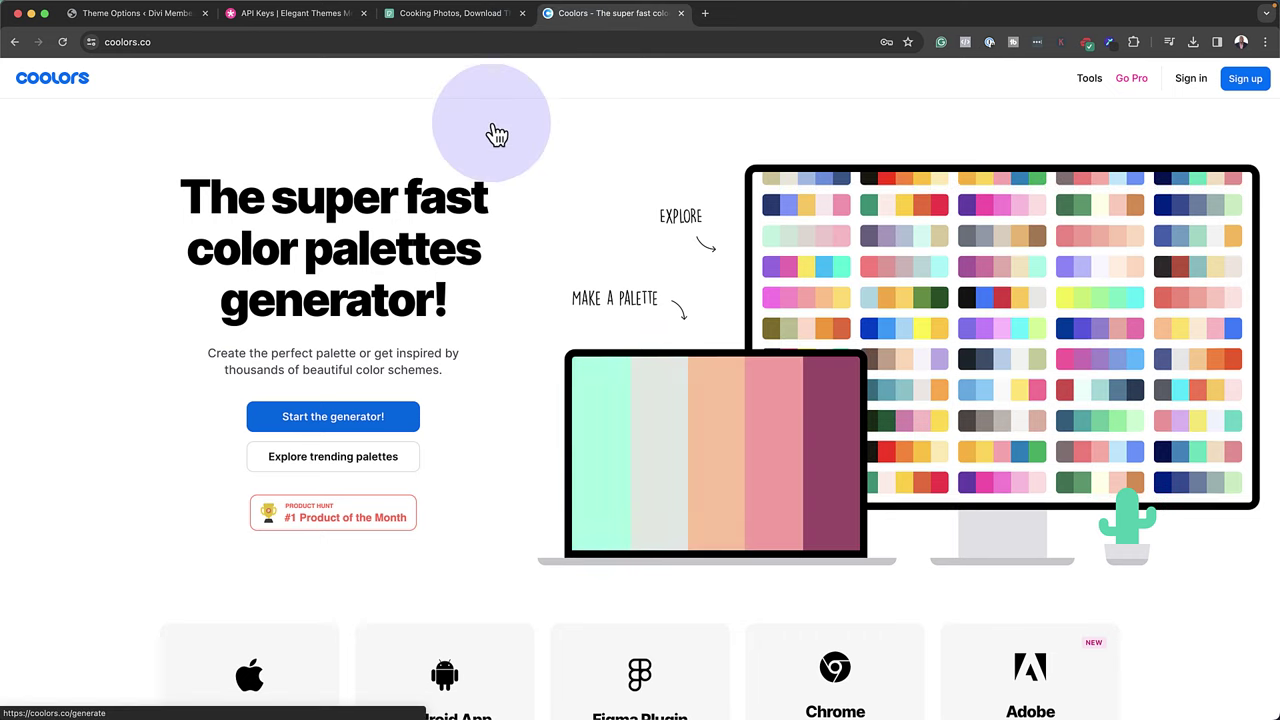
Step: Start the generator and regenerate until Jade, Mindaro, Earth yellow, Tomato and Smoky black appear
click(346, 421)
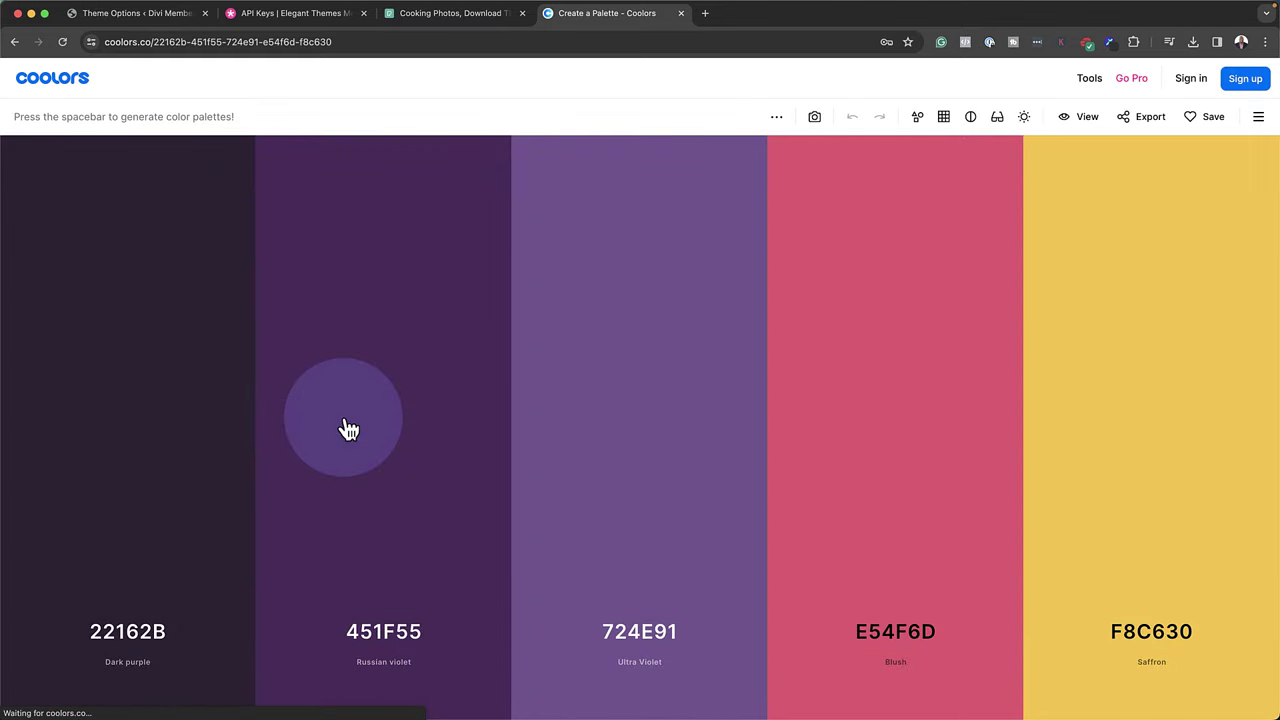
mouse_move(346, 430)
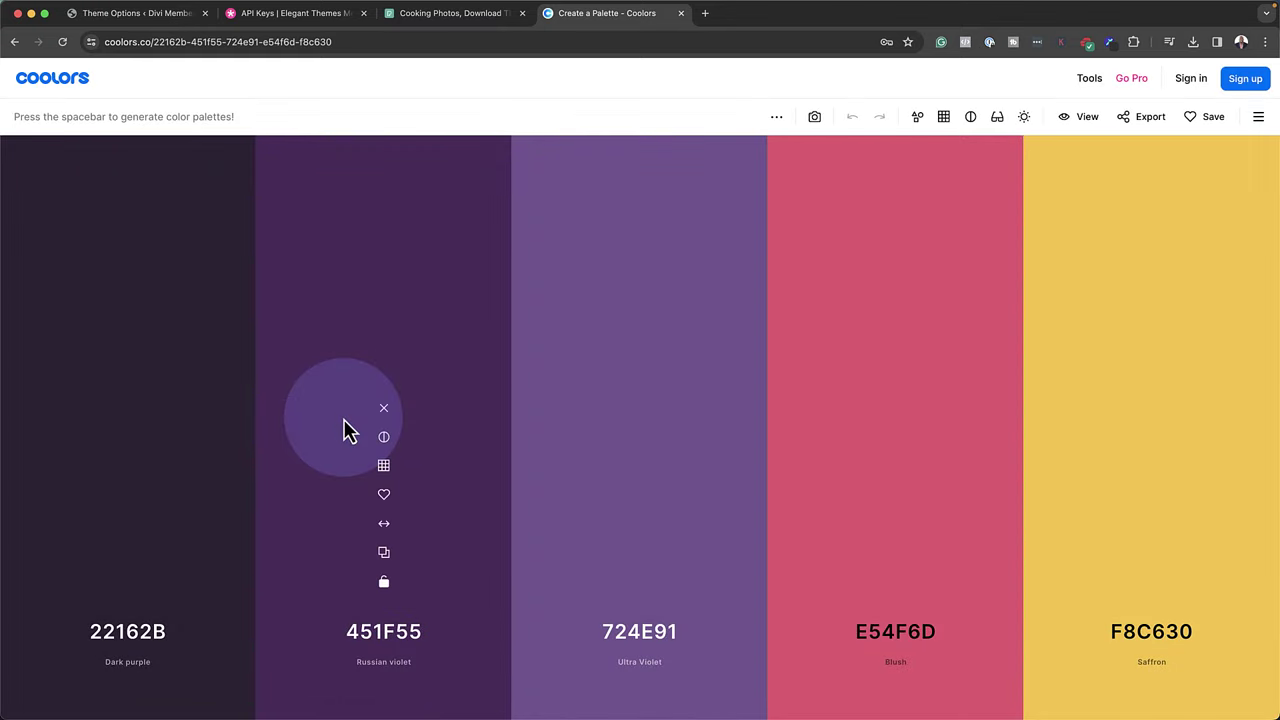
mouse_move(897, 400)
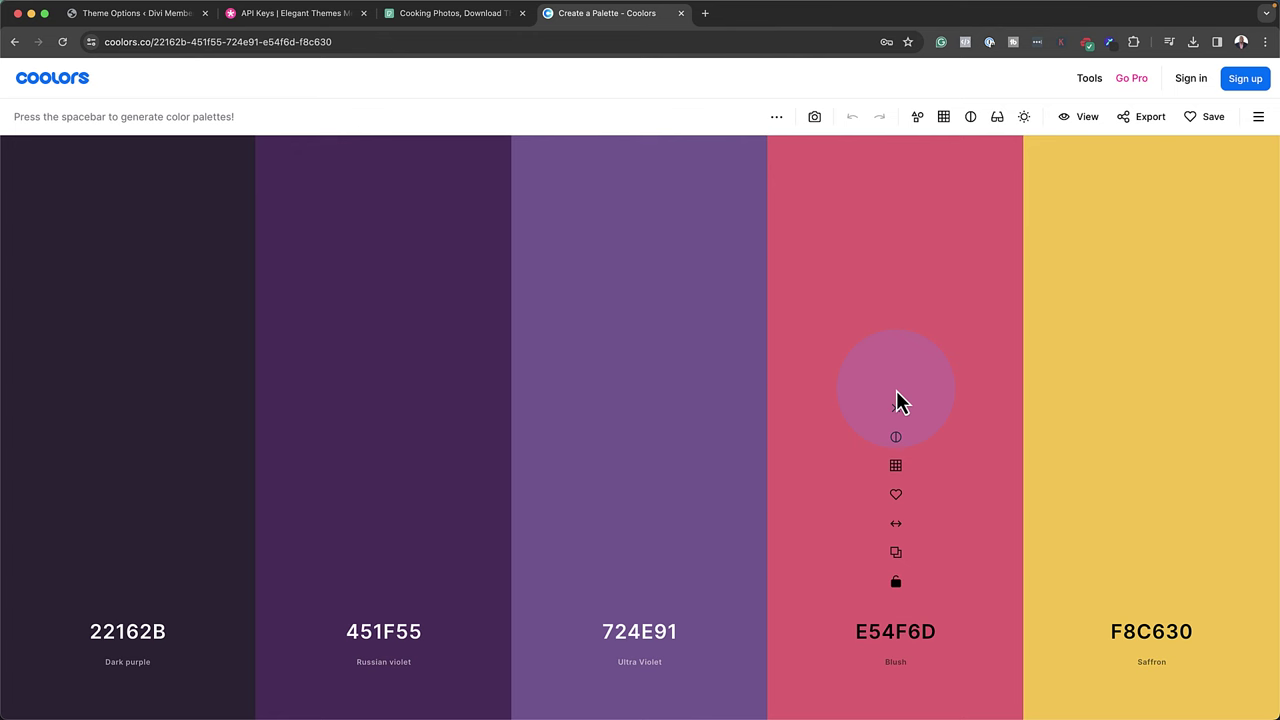
key(space)
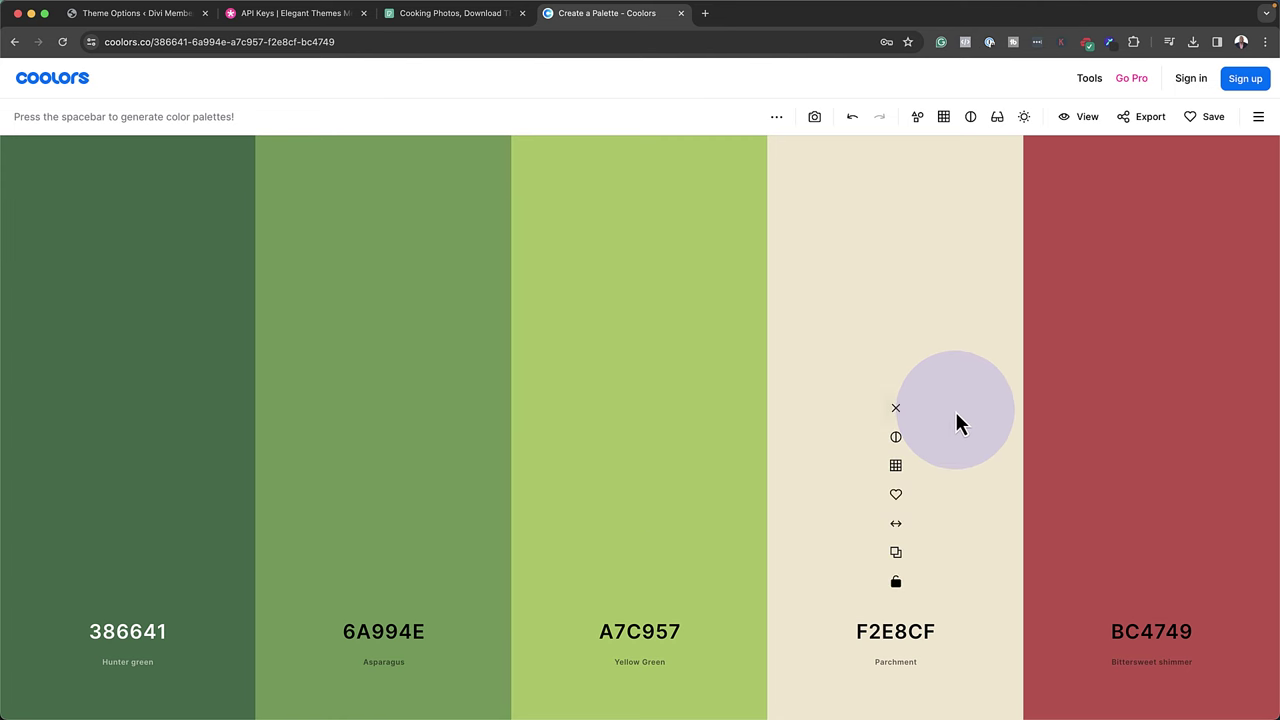
key(space)
key(space)
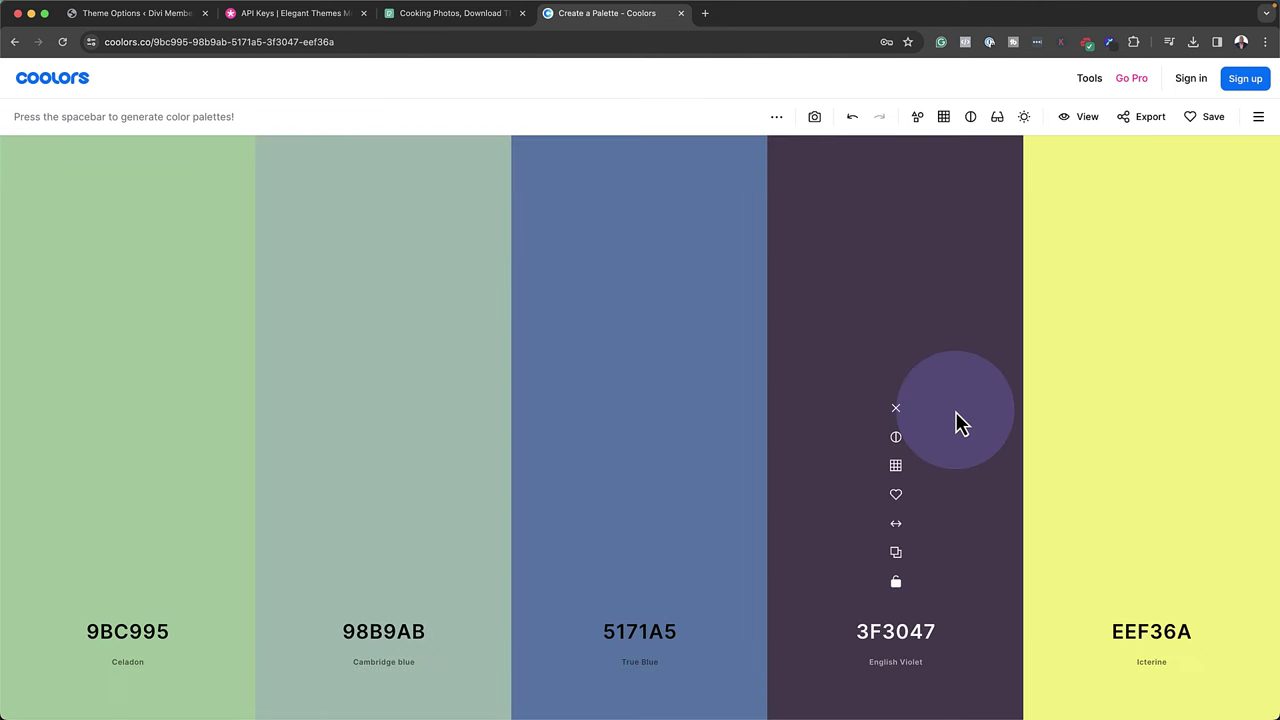
key(space)
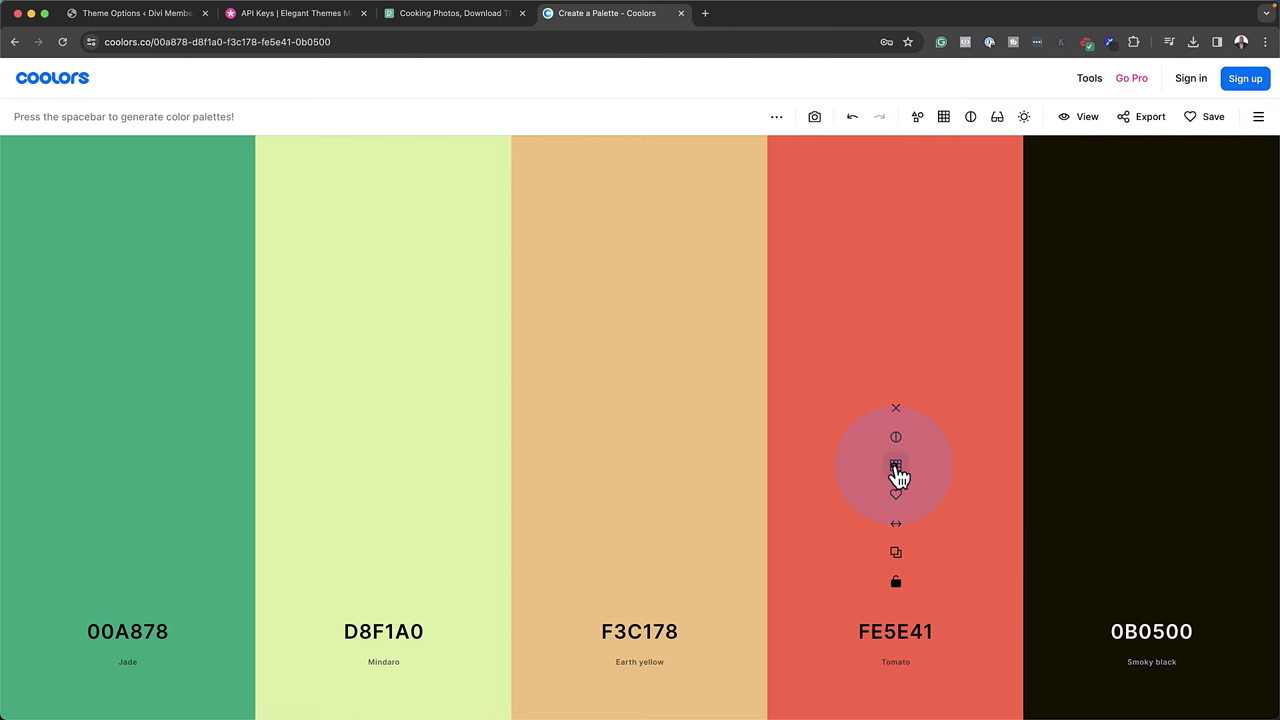
click(895, 466)
Step: Swap Tomato for Candy apple red, Smoky black for Bistre and Earth yellow for Sunset
click(906, 446)
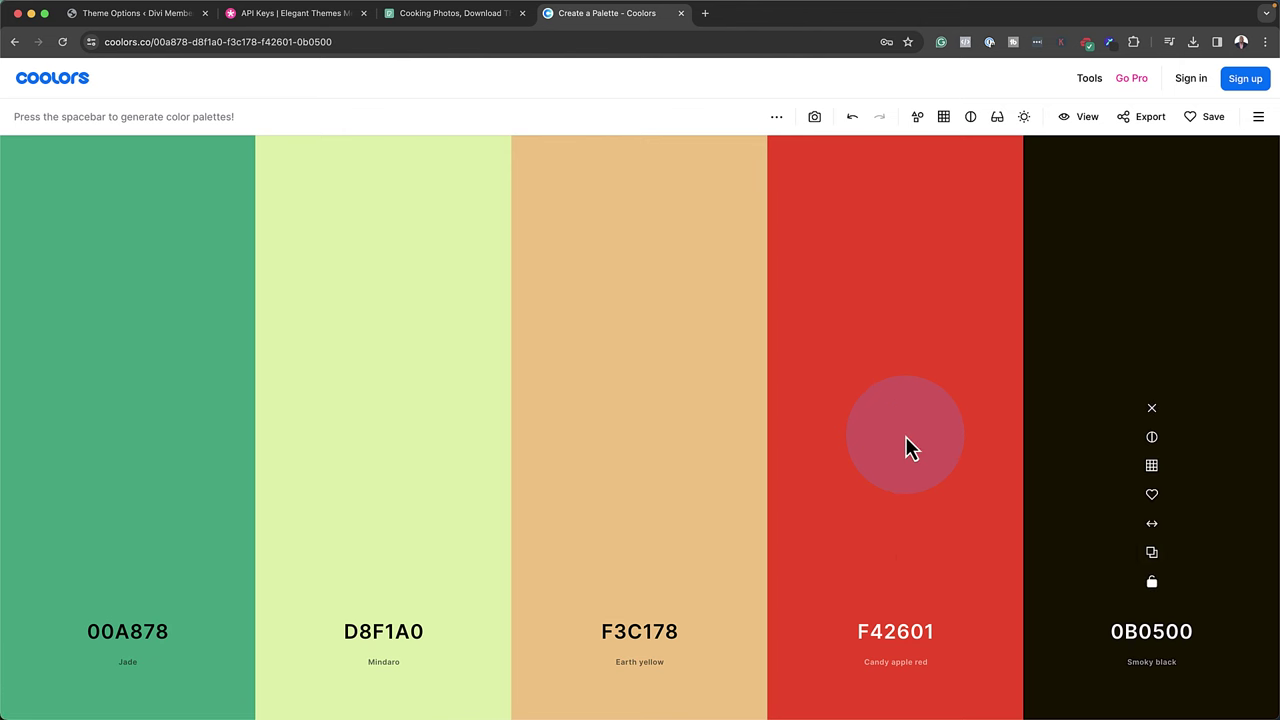
click(1152, 466)
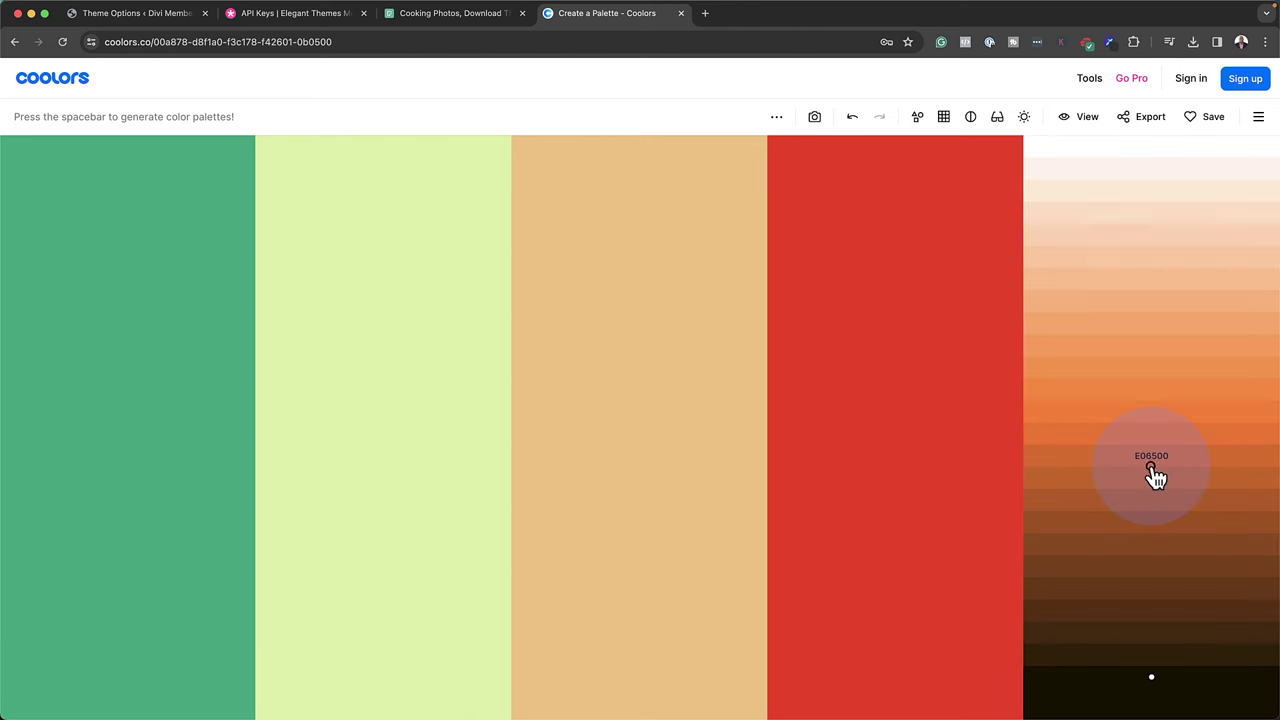
click(1161, 671)
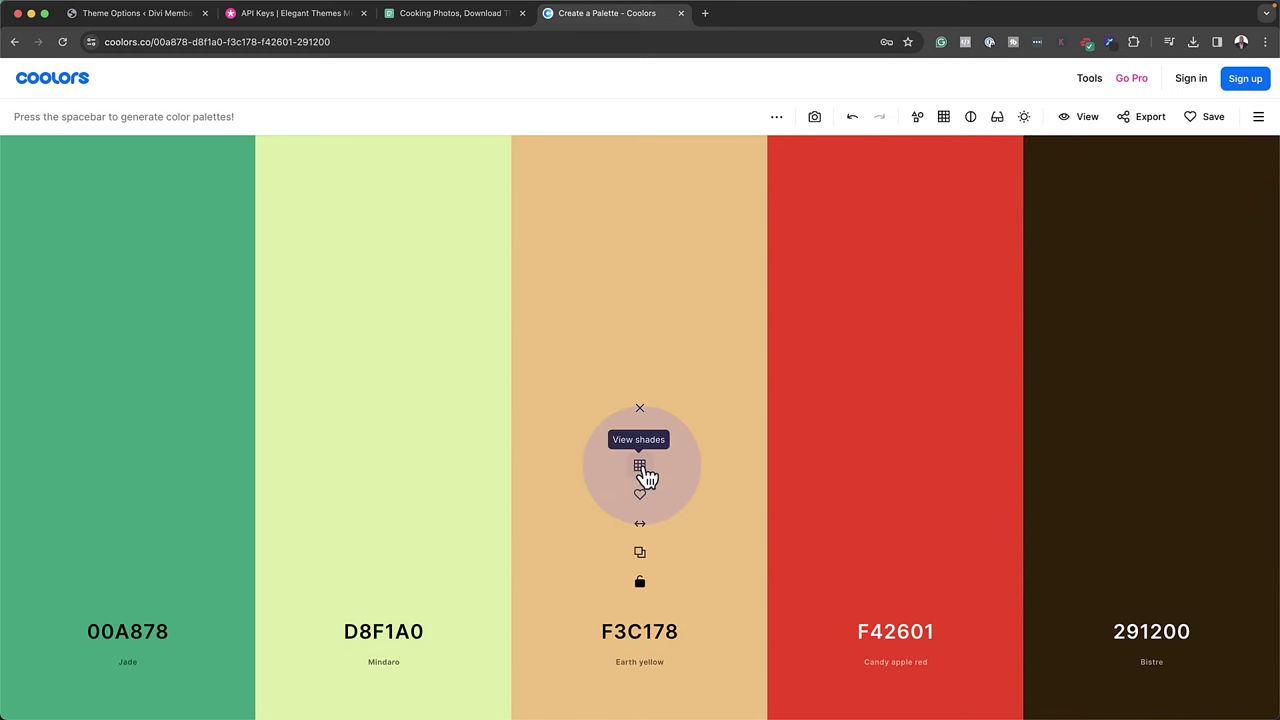
click(641, 467)
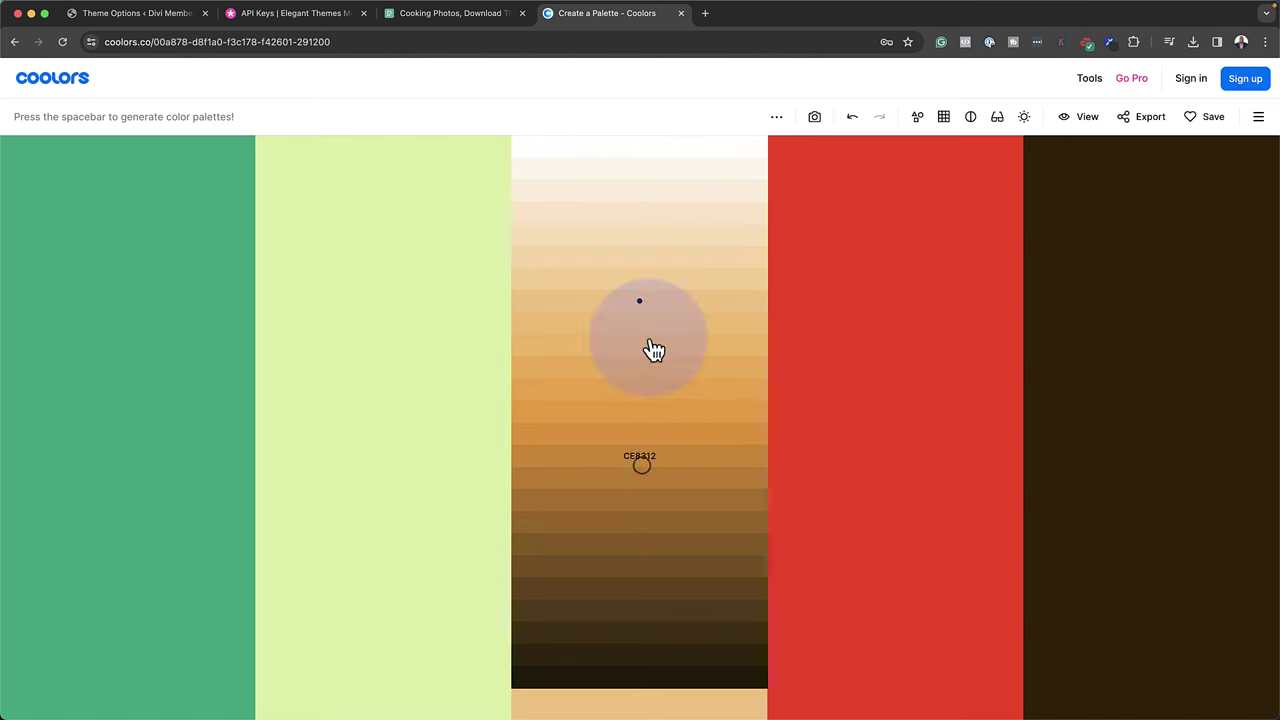
click(649, 274)
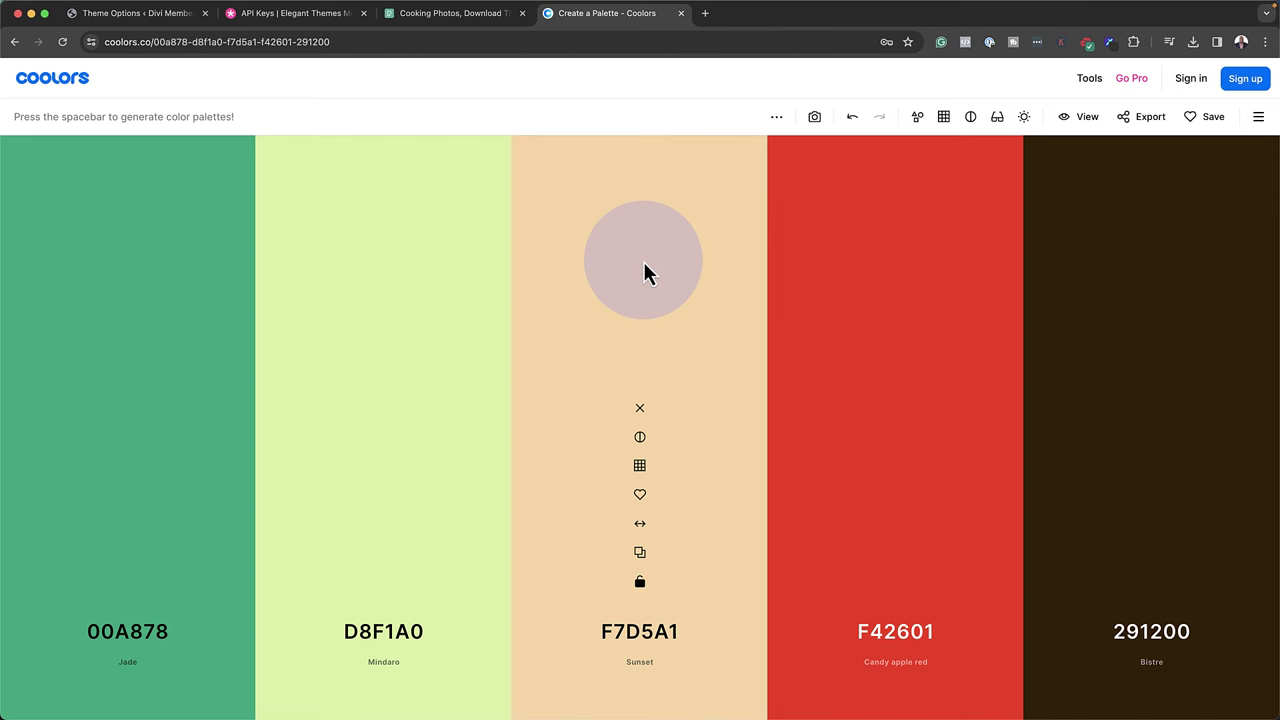
Step: Swap Mindaro for Ivory and Jade for 00A375, then copy Bistre's hex 291200
mouse_move(466, 417)
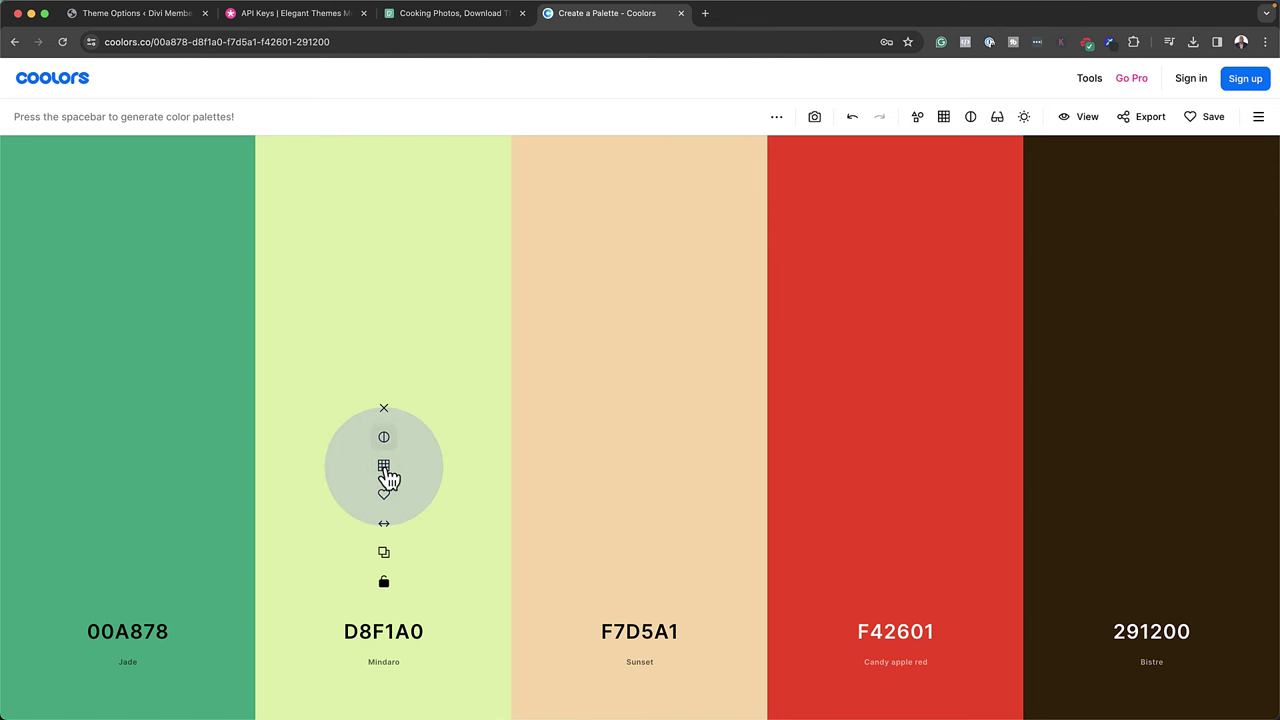
click(385, 468)
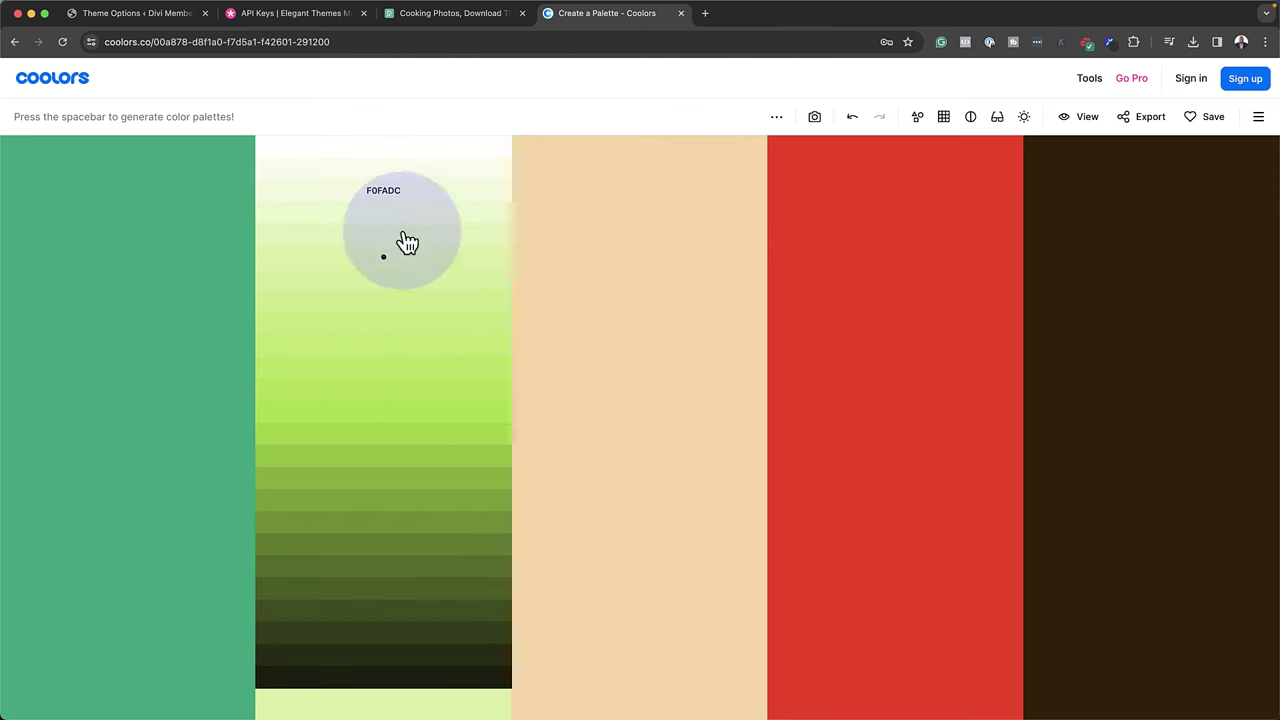
click(407, 178)
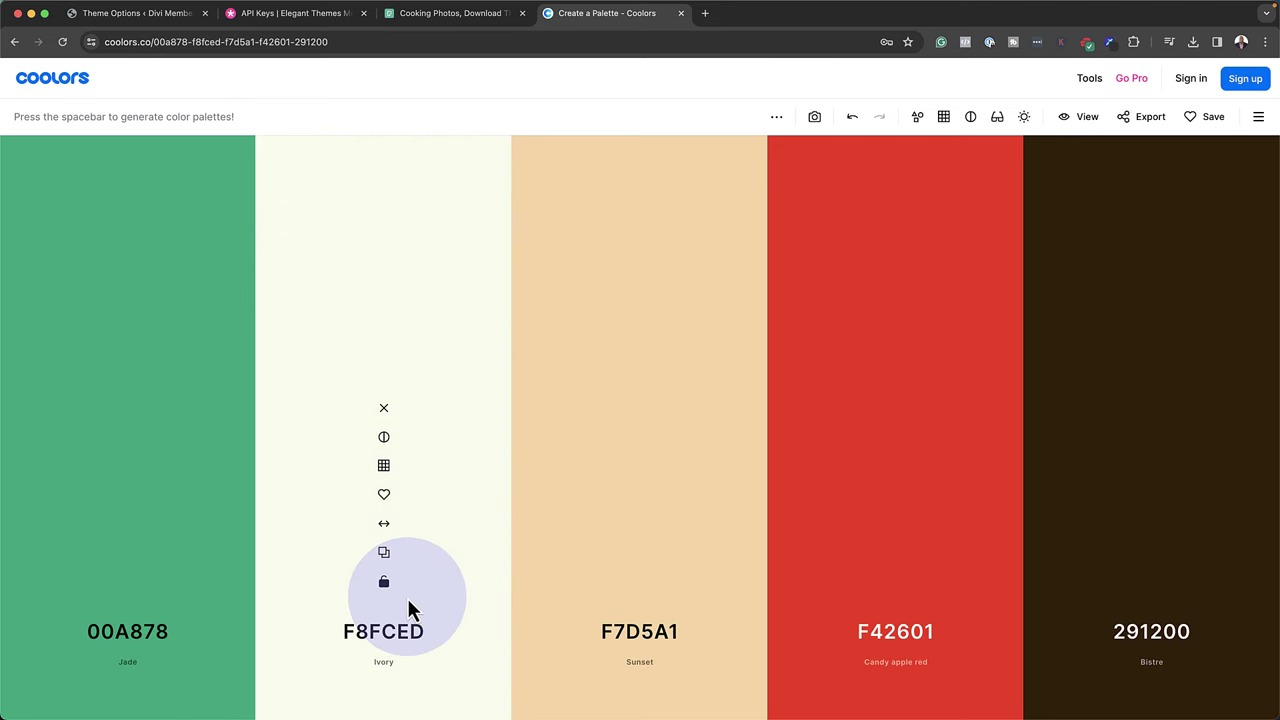
mouse_move(130, 476)
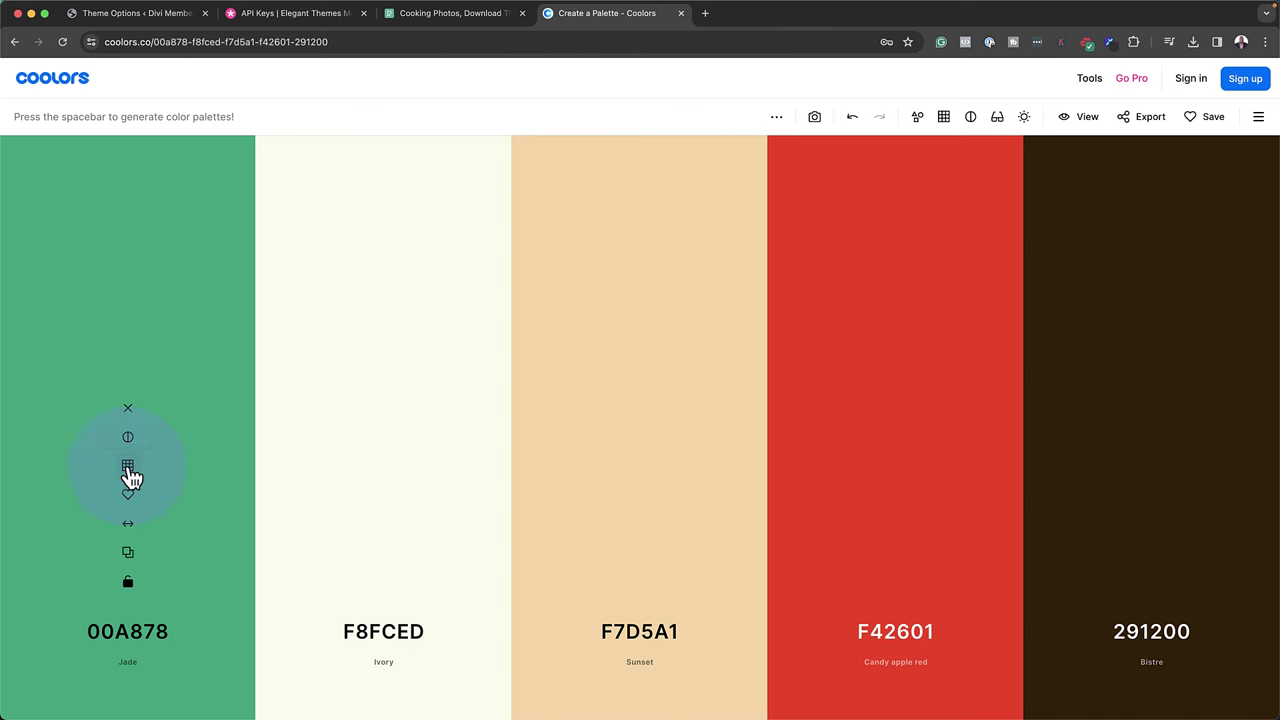
click(129, 474)
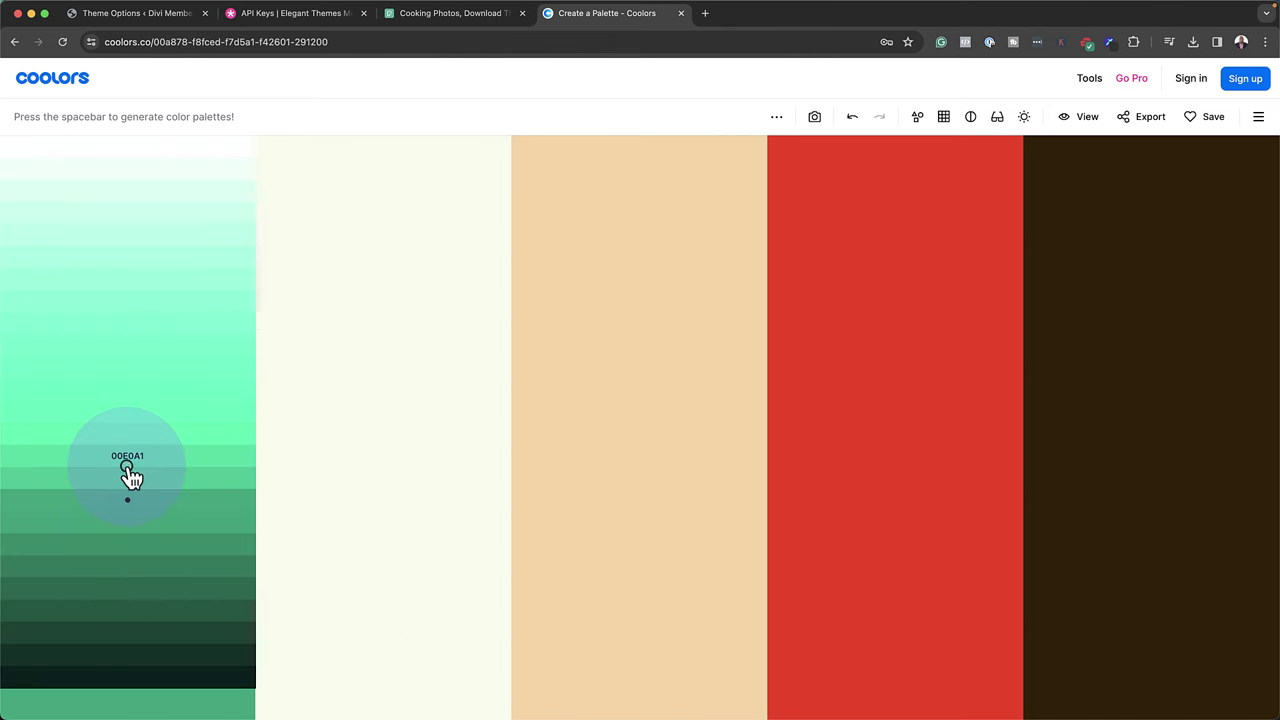
click(125, 533)
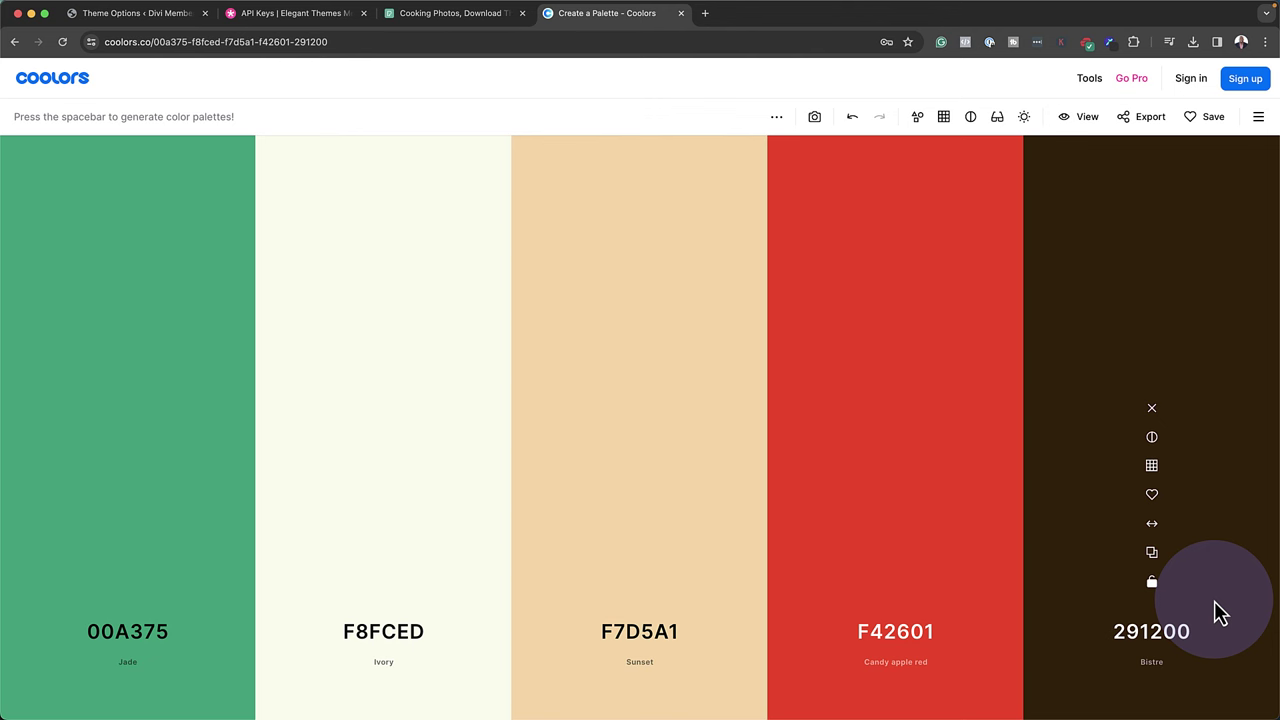
click(1153, 558)
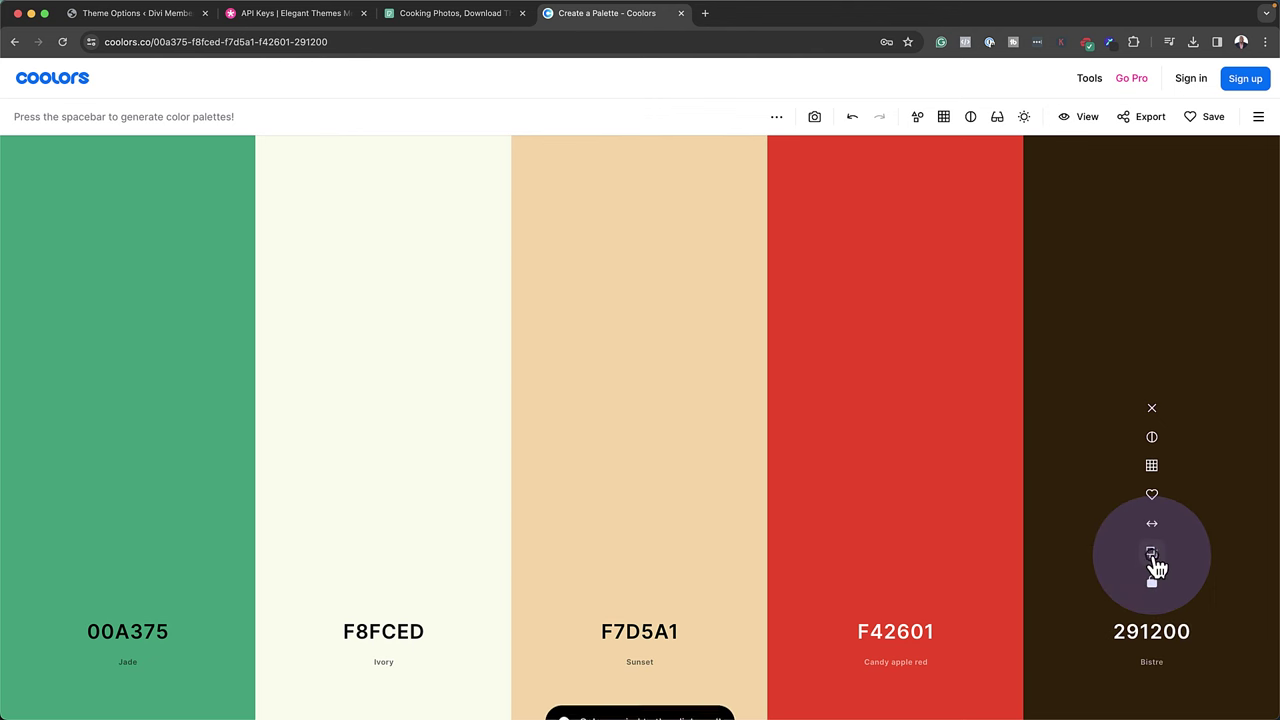
click(143, 16)
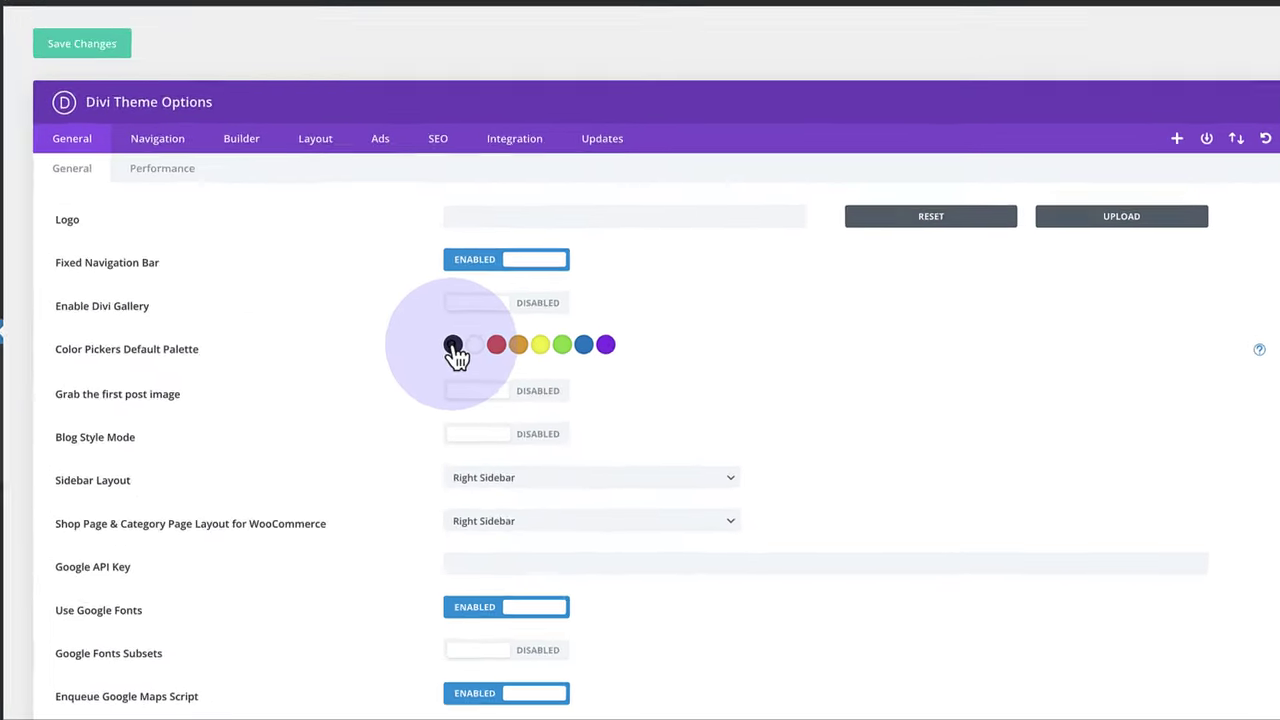
Step: Set the first two Divi palette slots to 291200 and F8FCED
click(511, 386)
click(460, 318)
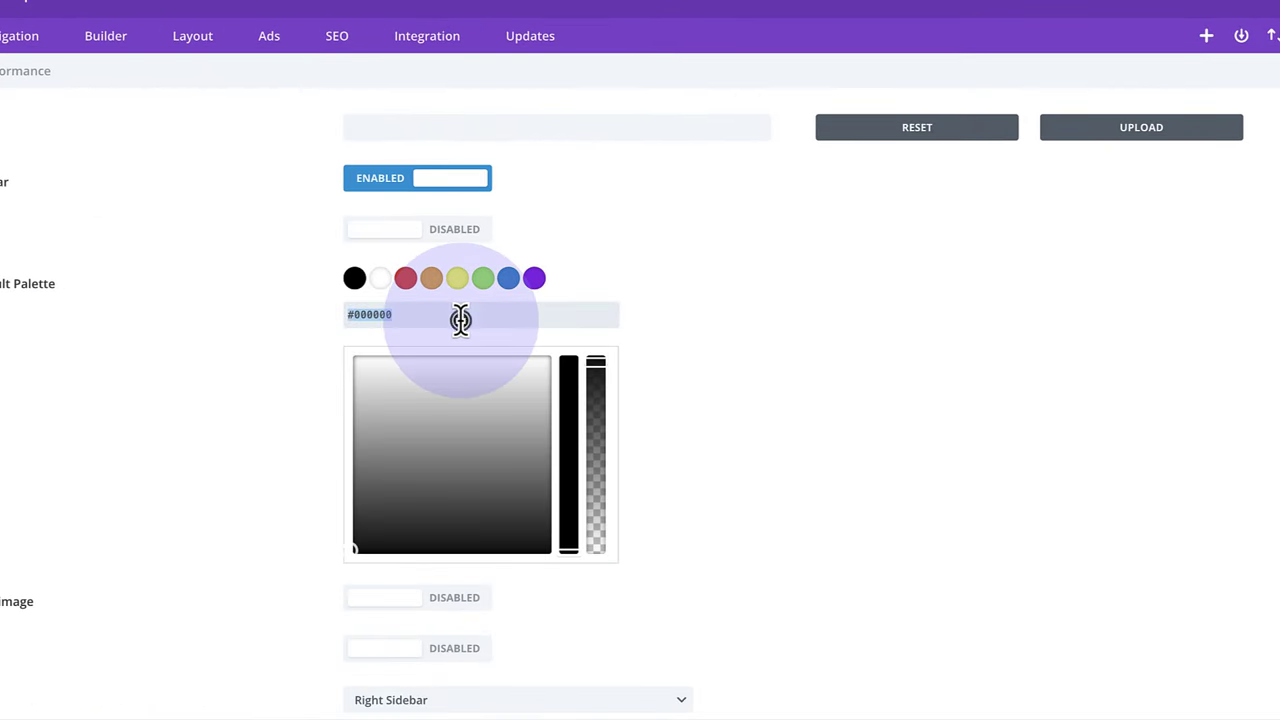
key(ctrl+v)
click(382, 281)
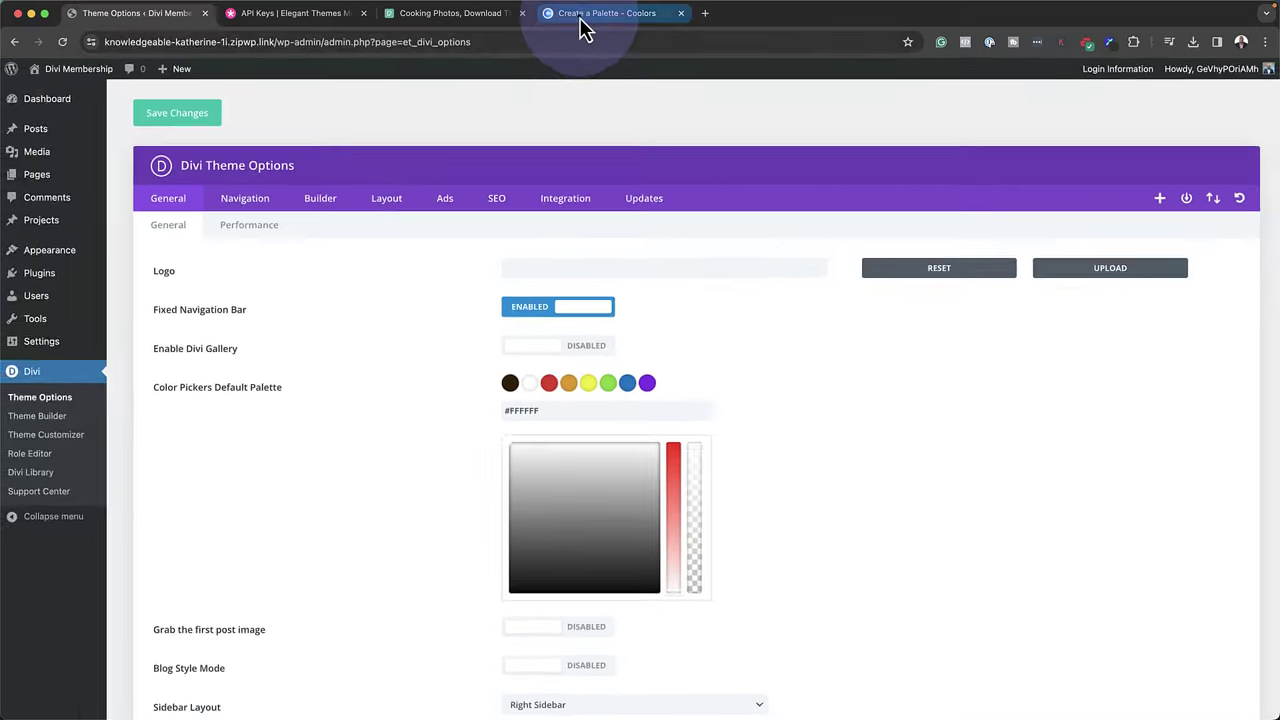
click(583, 26)
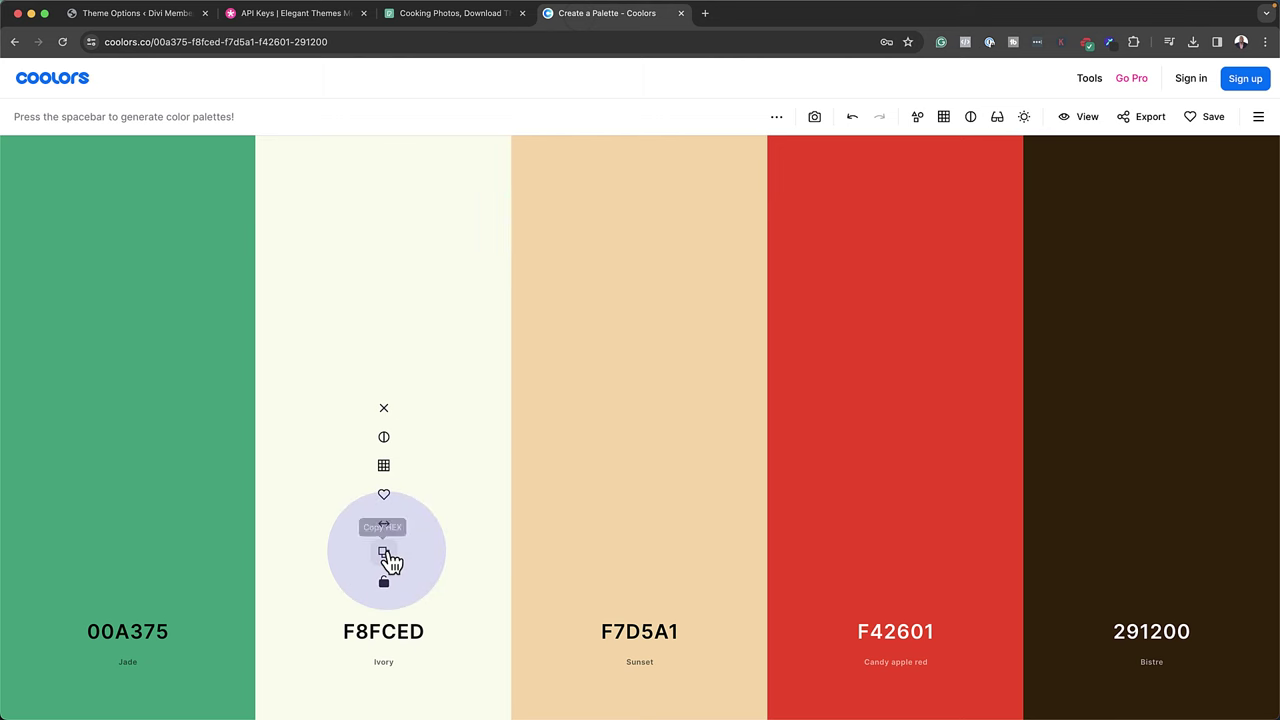
click(386, 555)
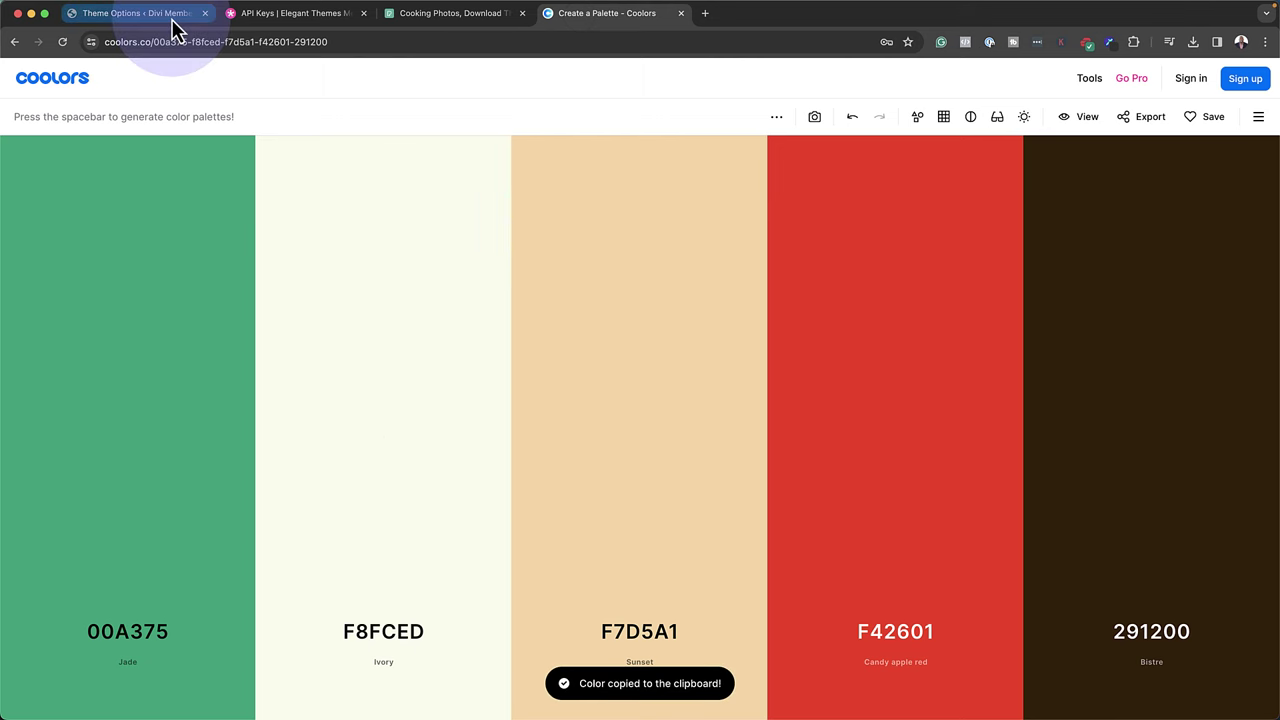
click(172, 28)
triple_click(547, 410)
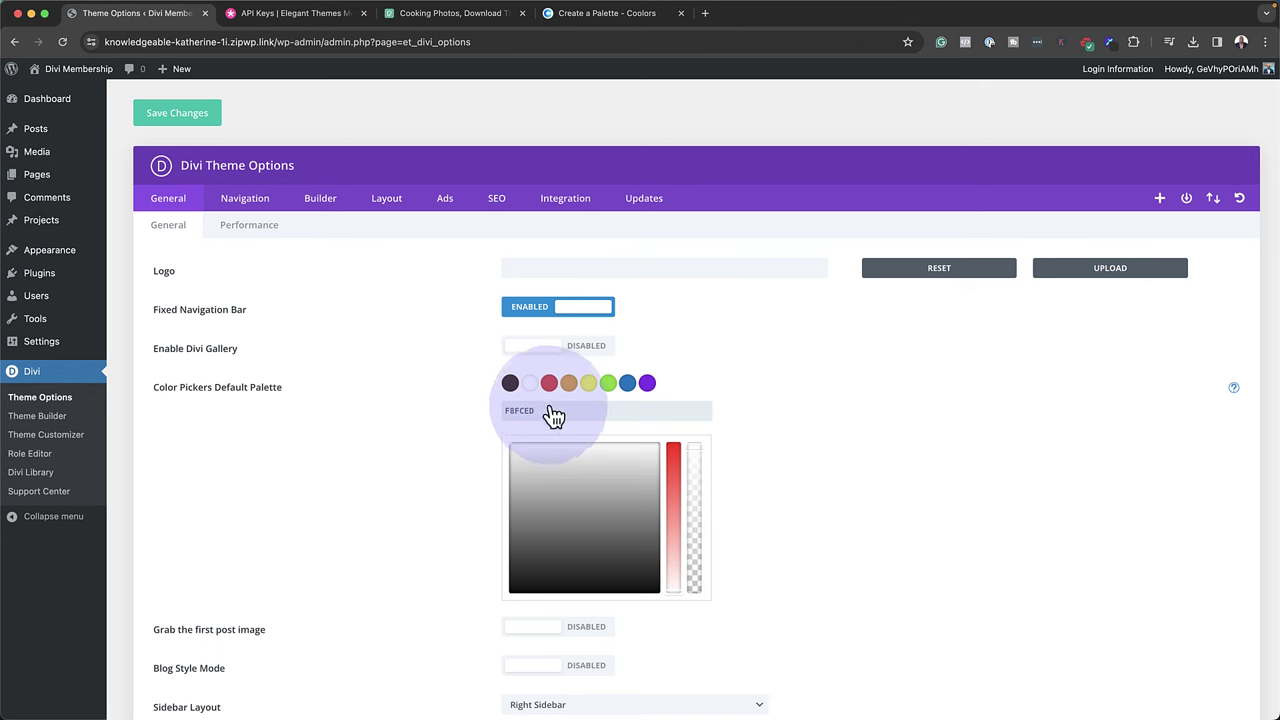
Step: Set the third and fourth palette slots to F7D5A1 and F42601
click(549, 383)
click(613, 82)
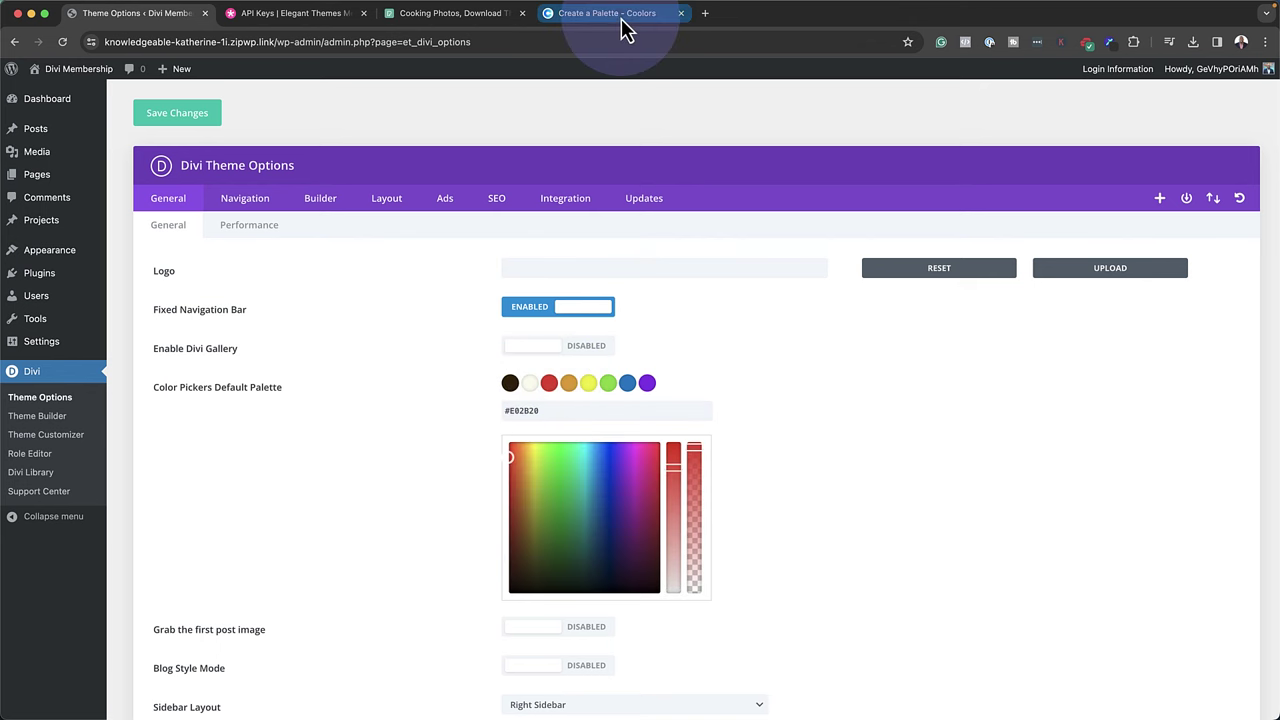
click(621, 16)
mouse_move(634, 280)
click(639, 554)
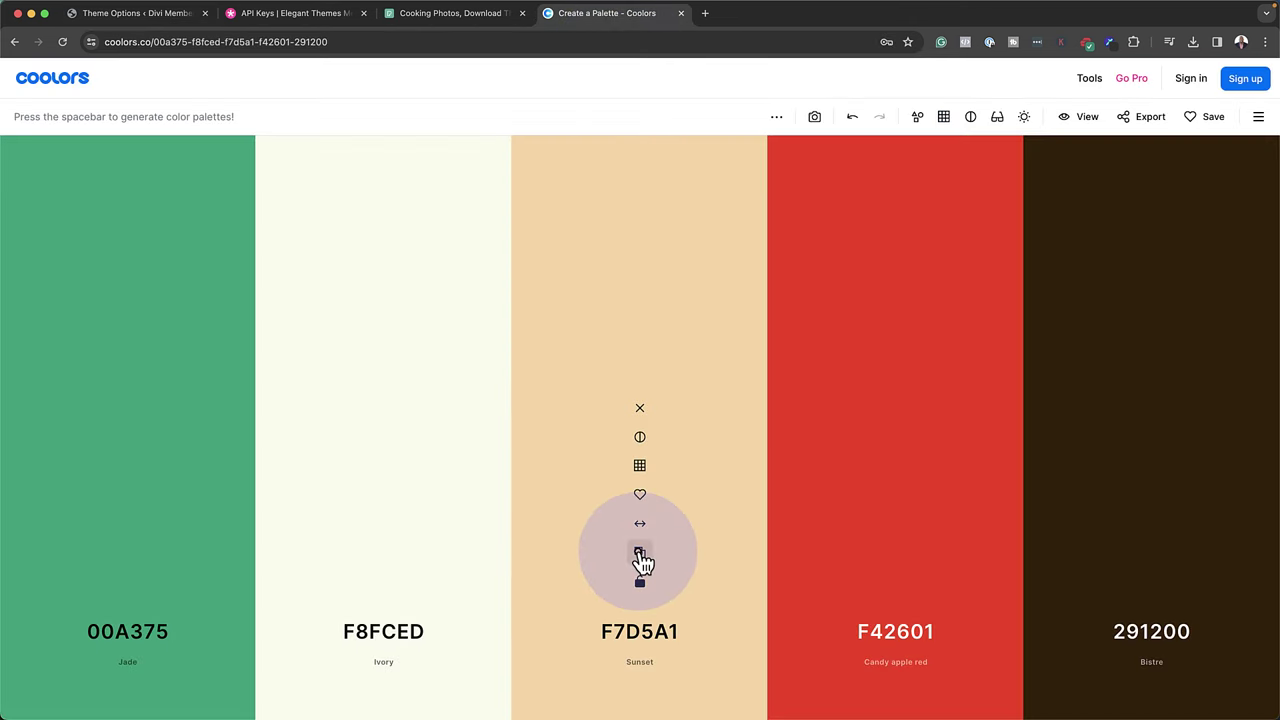
click(183, 16)
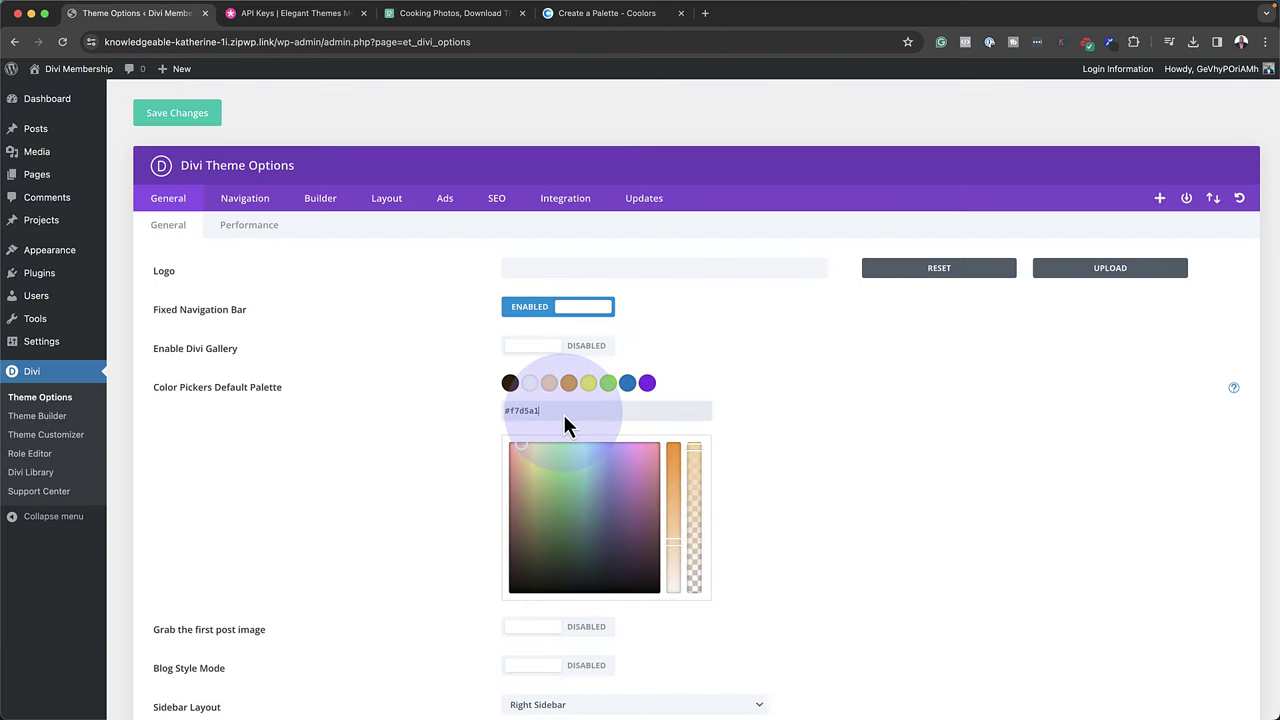
click(568, 384)
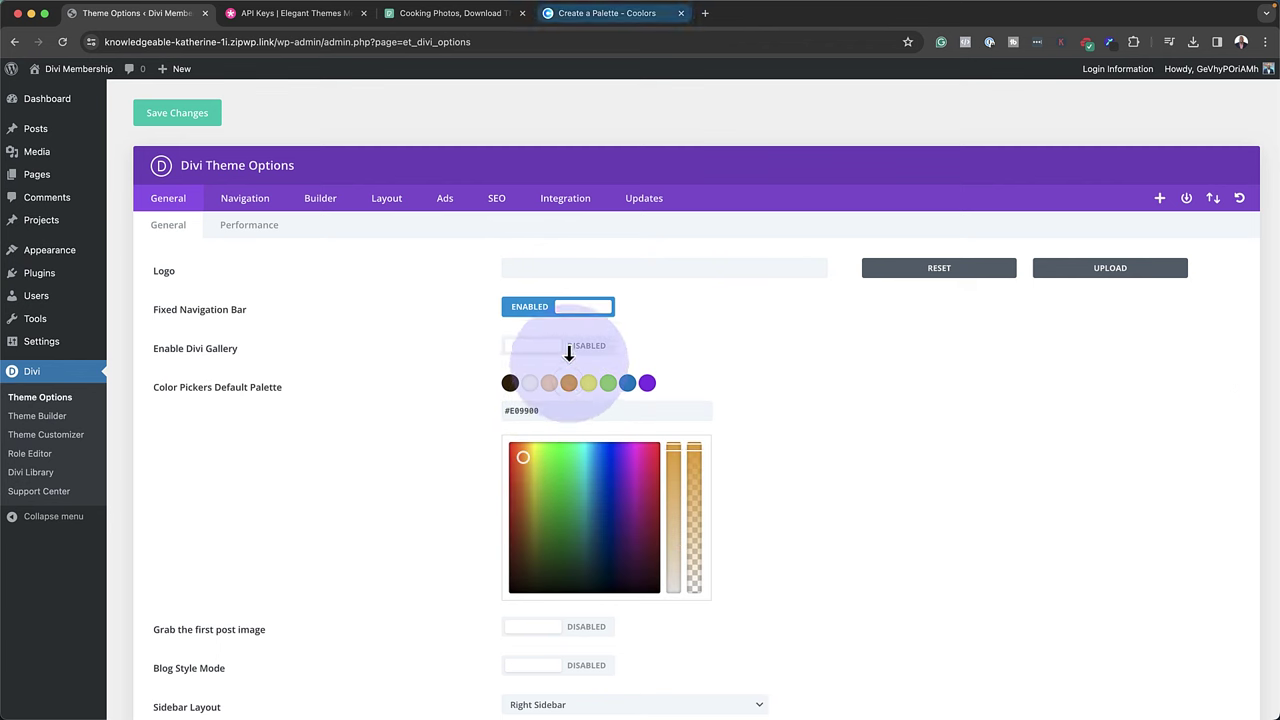
click(596, 20)
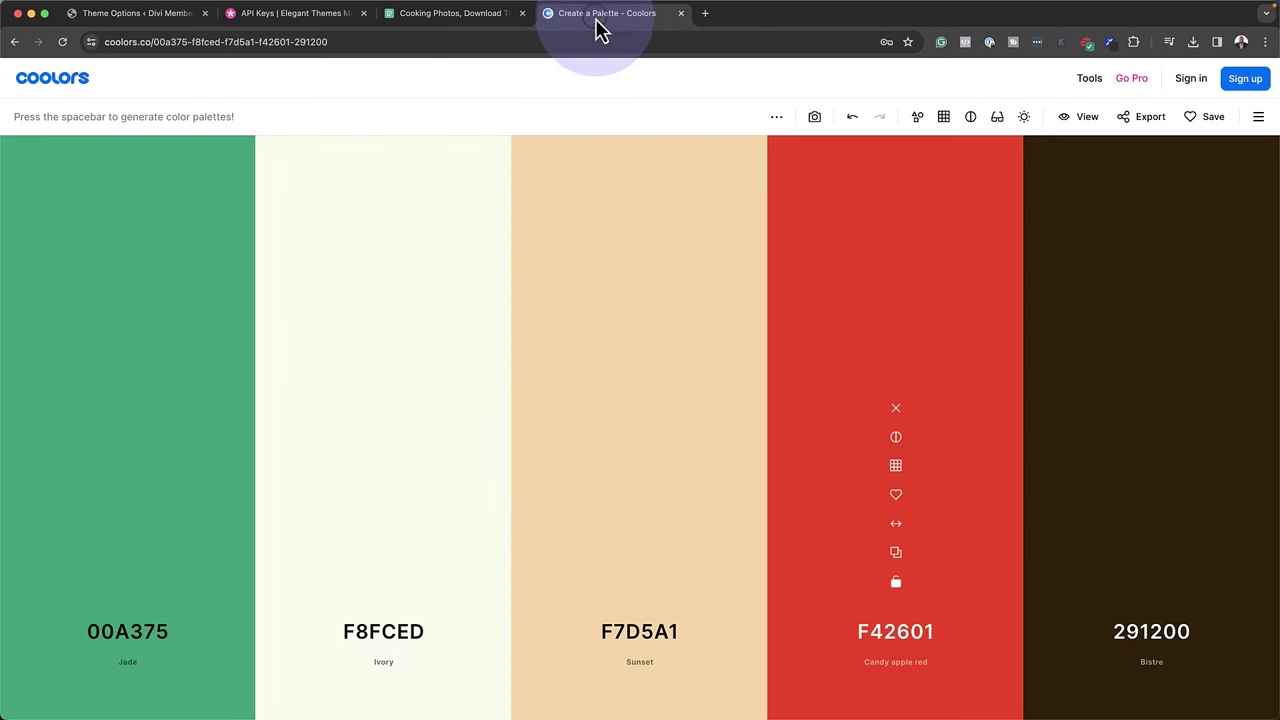
click(898, 558)
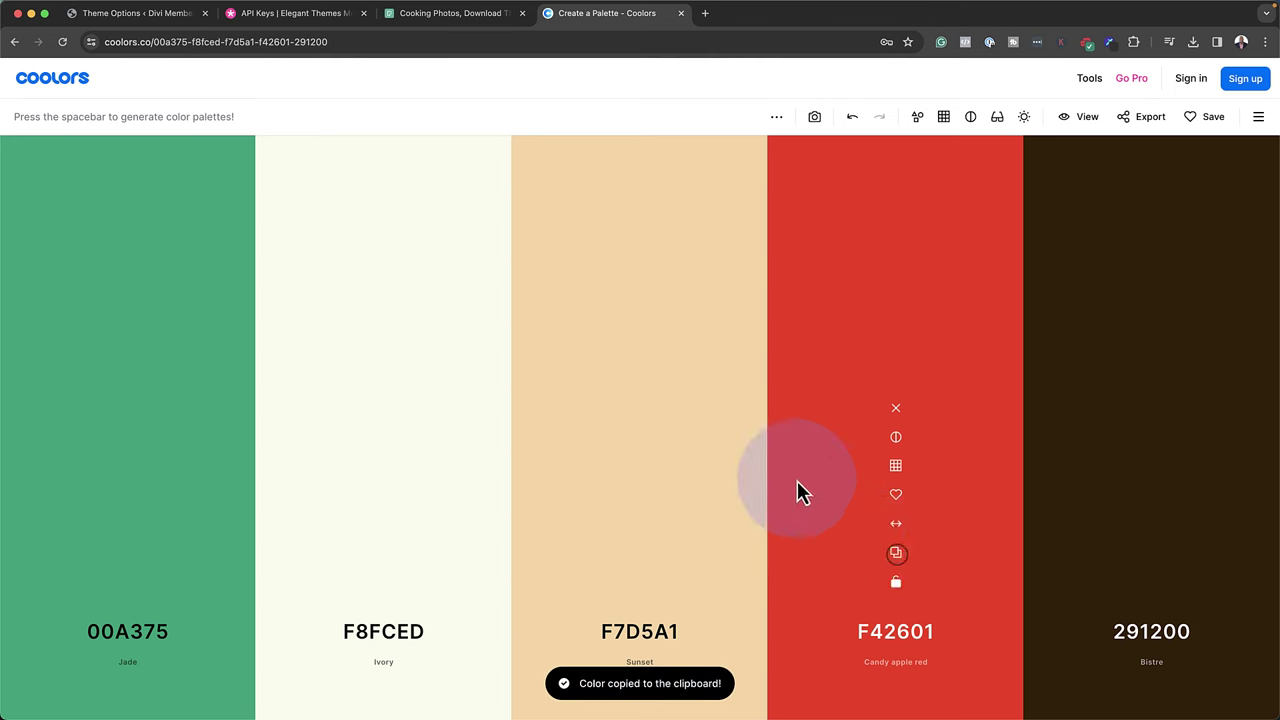
click(181, 14)
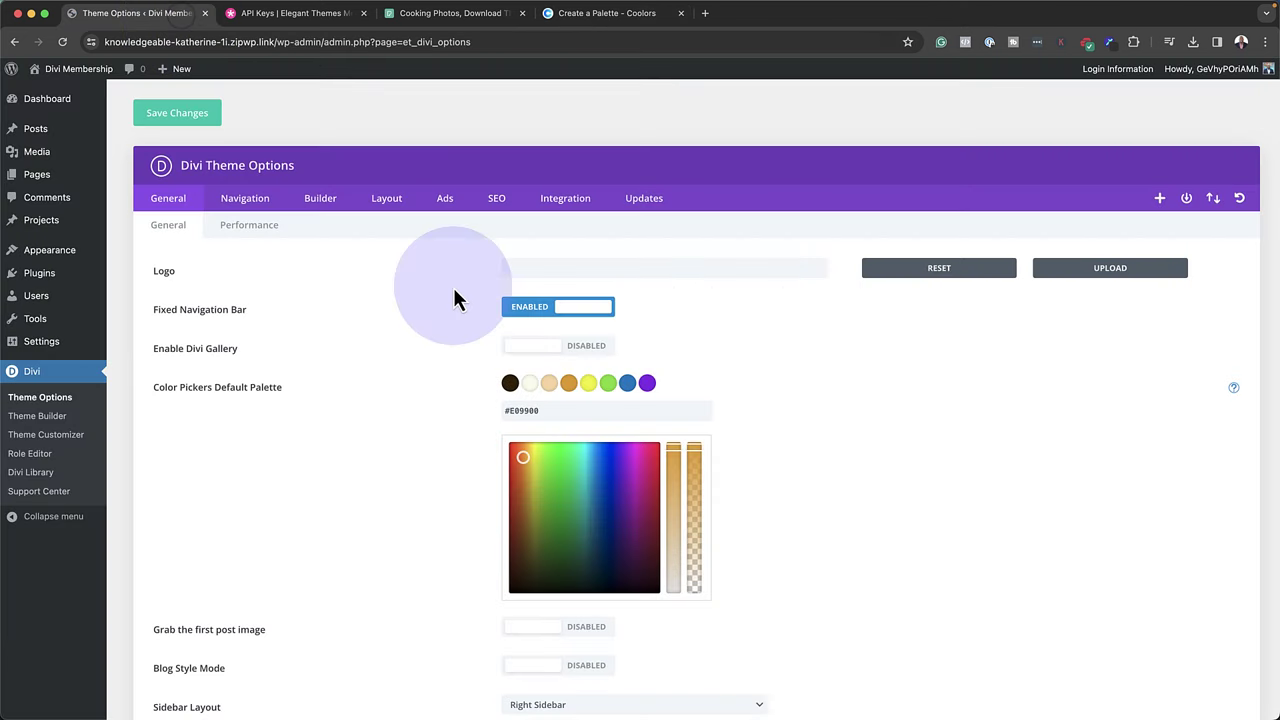
triple_click(578, 410)
key(super+v)
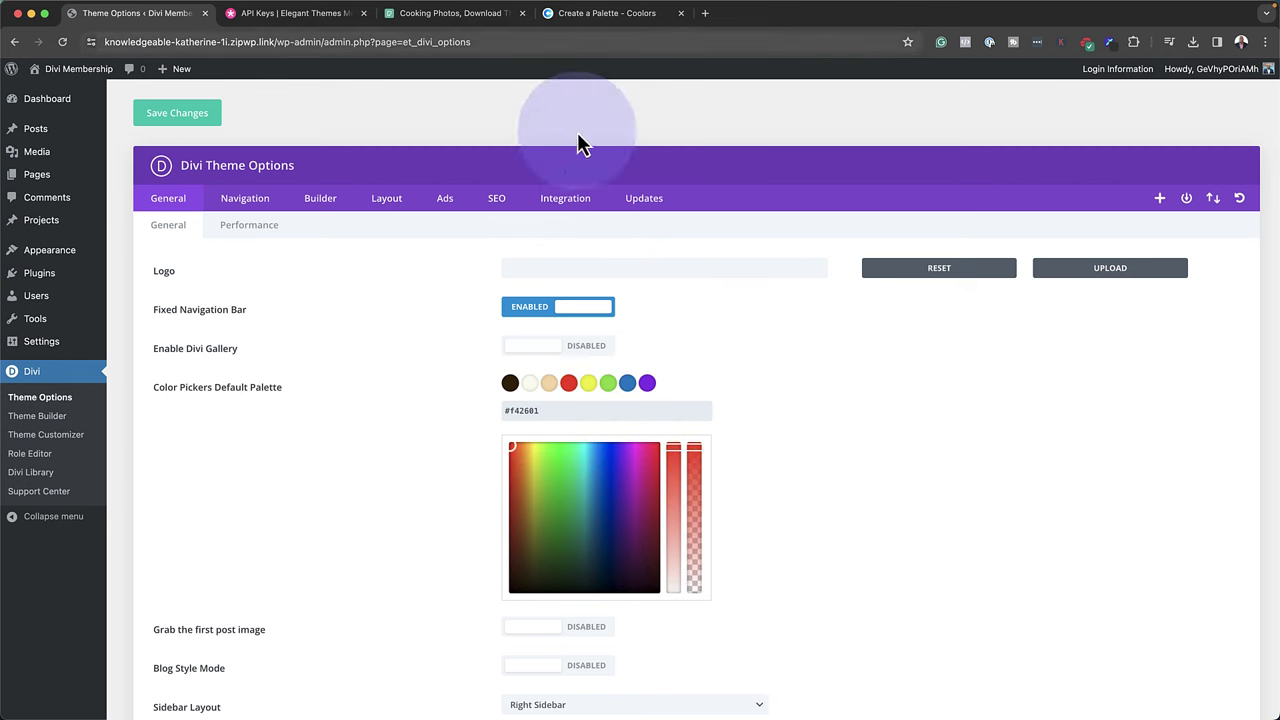
Step: Re-copy 291200 and F42601 from Coolors to correct the fourth palette slot
click(578, 28)
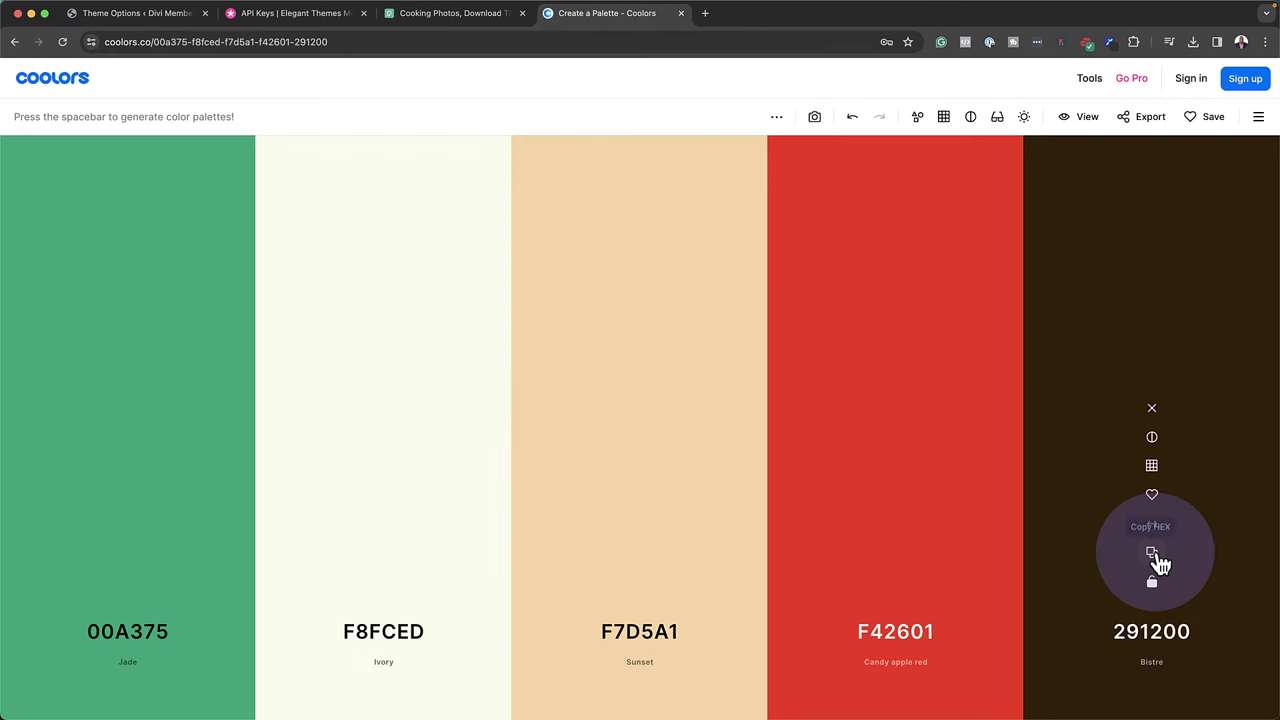
click(1155, 558)
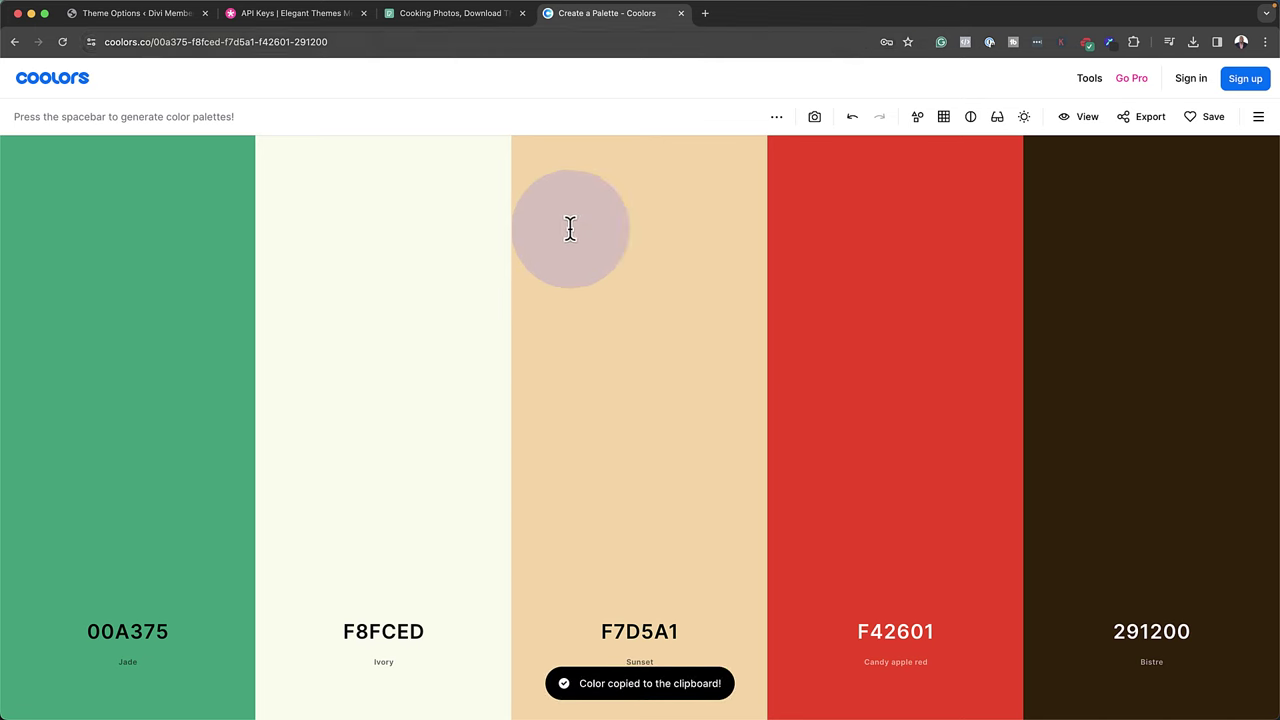
click(190, 24)
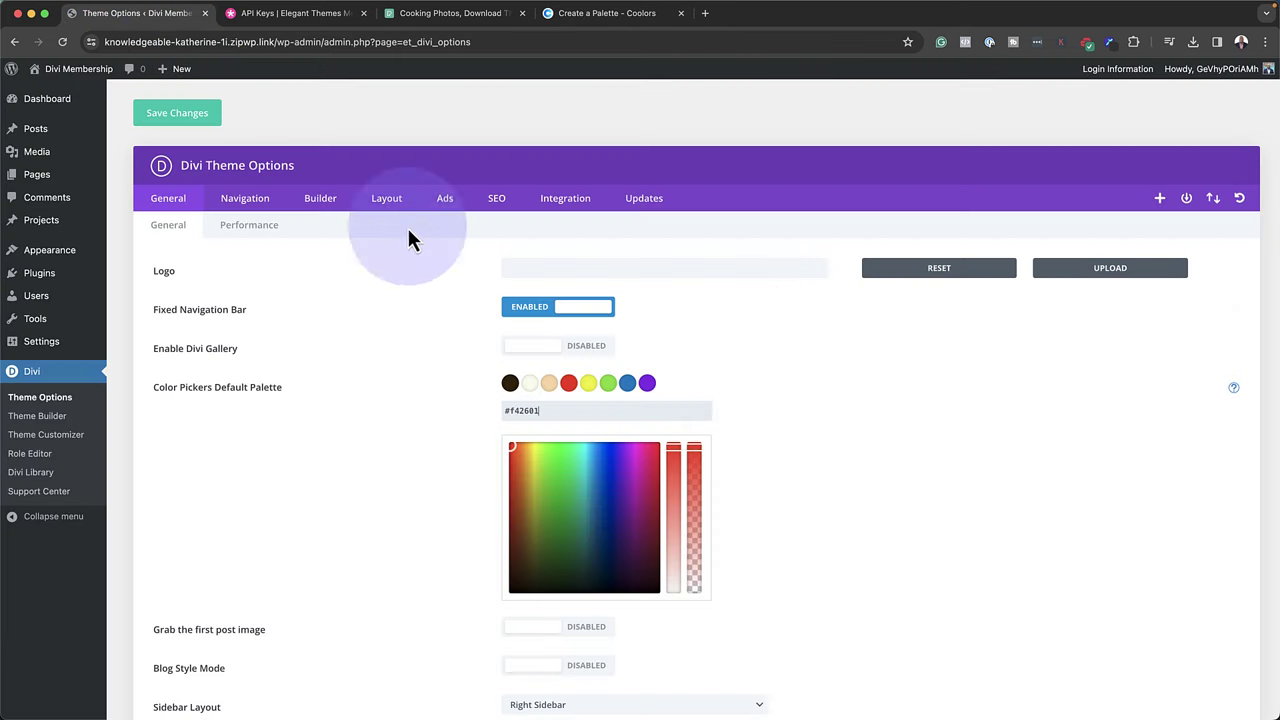
triple_click(604, 413)
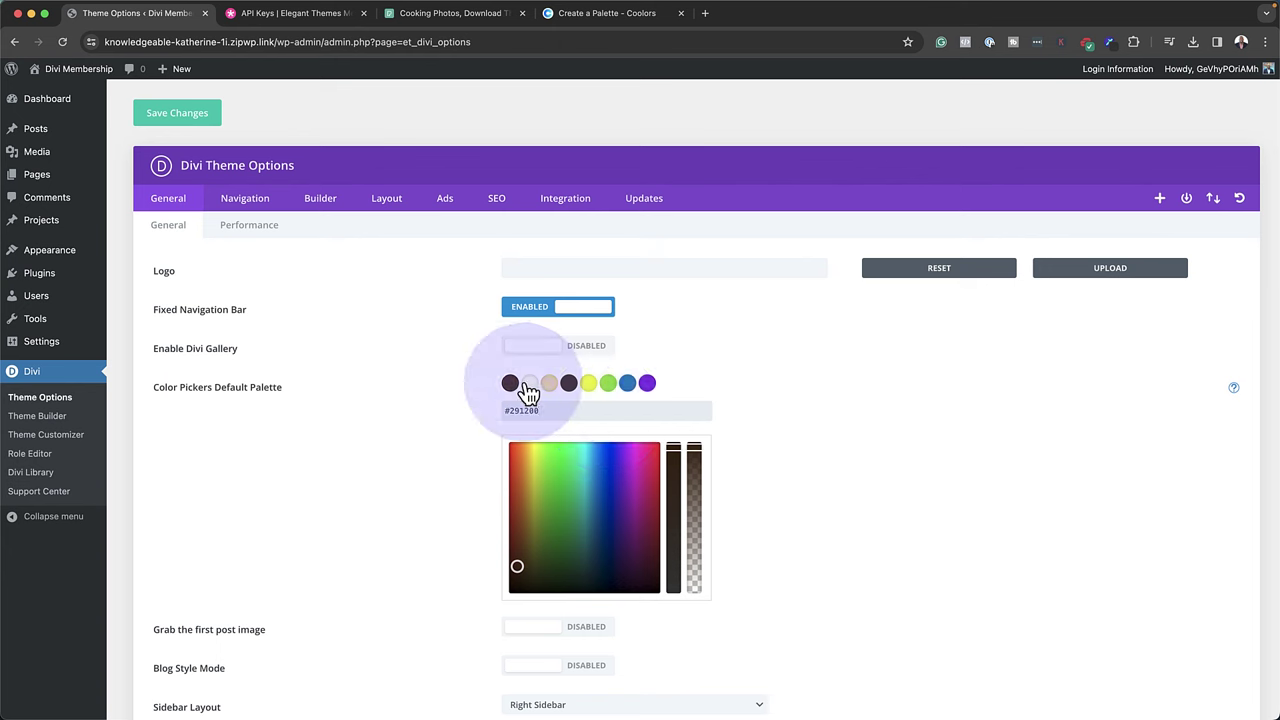
click(660, 14)
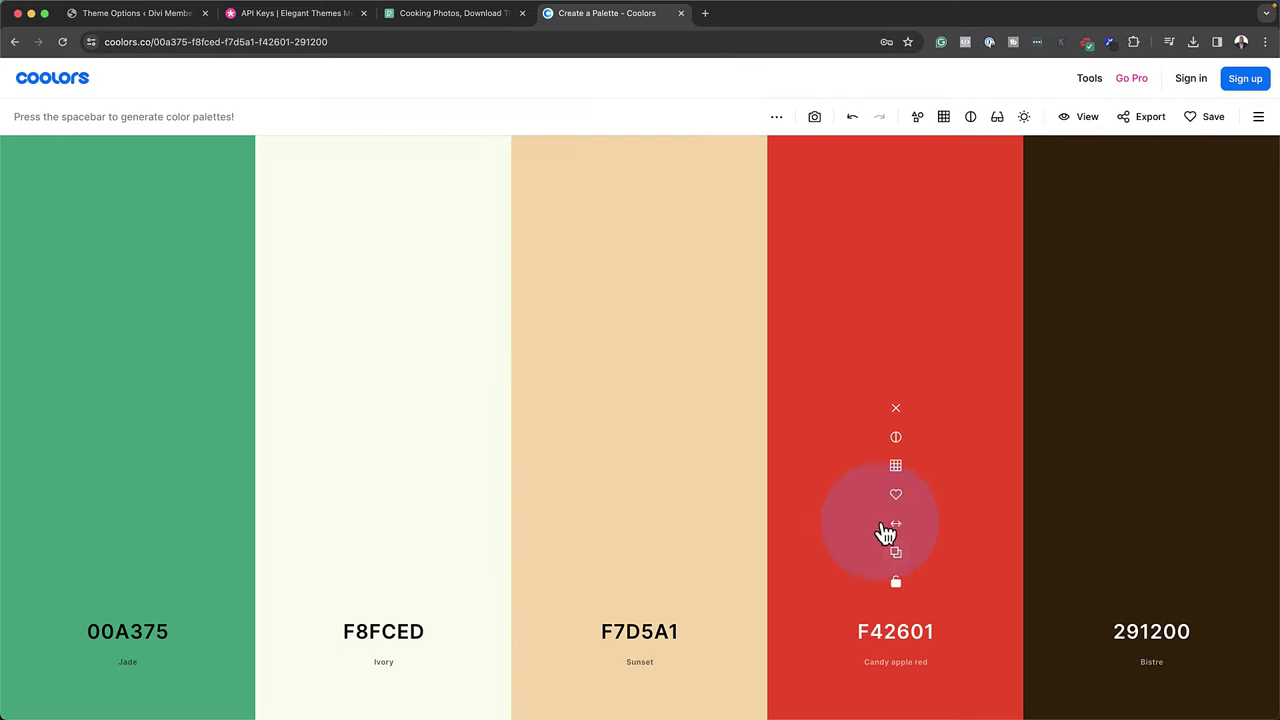
click(895, 552)
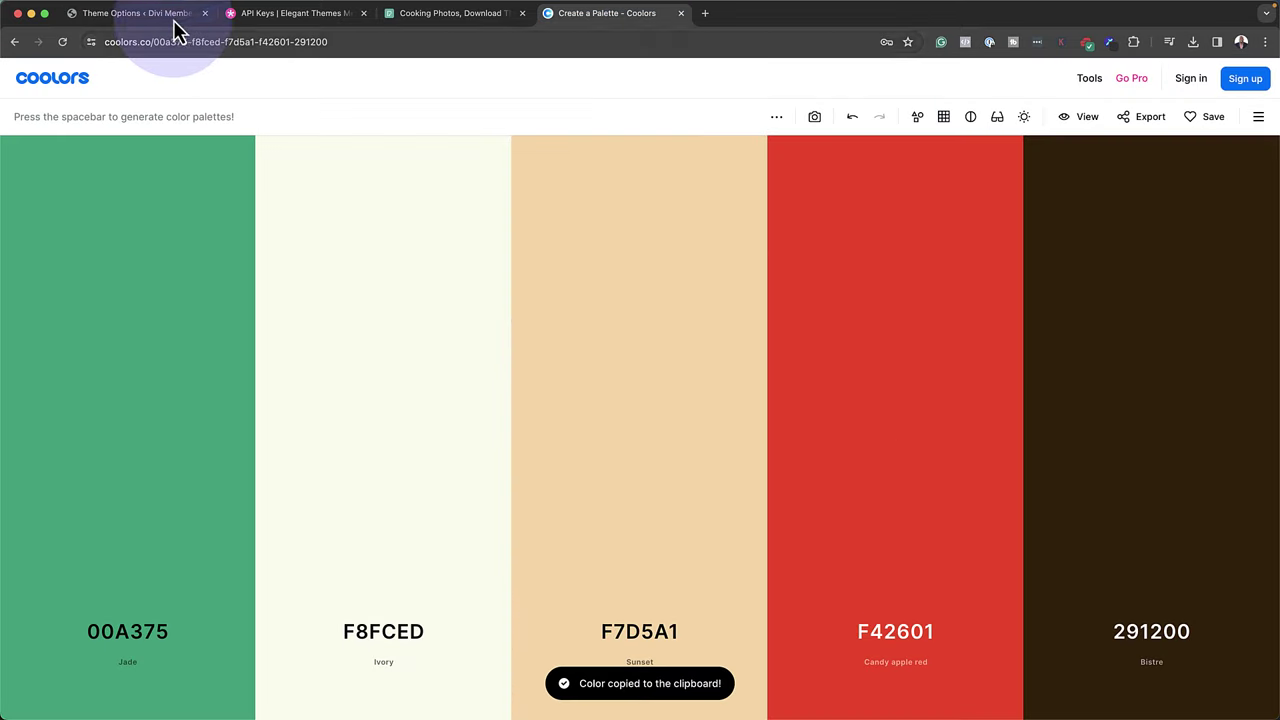
click(168, 14)
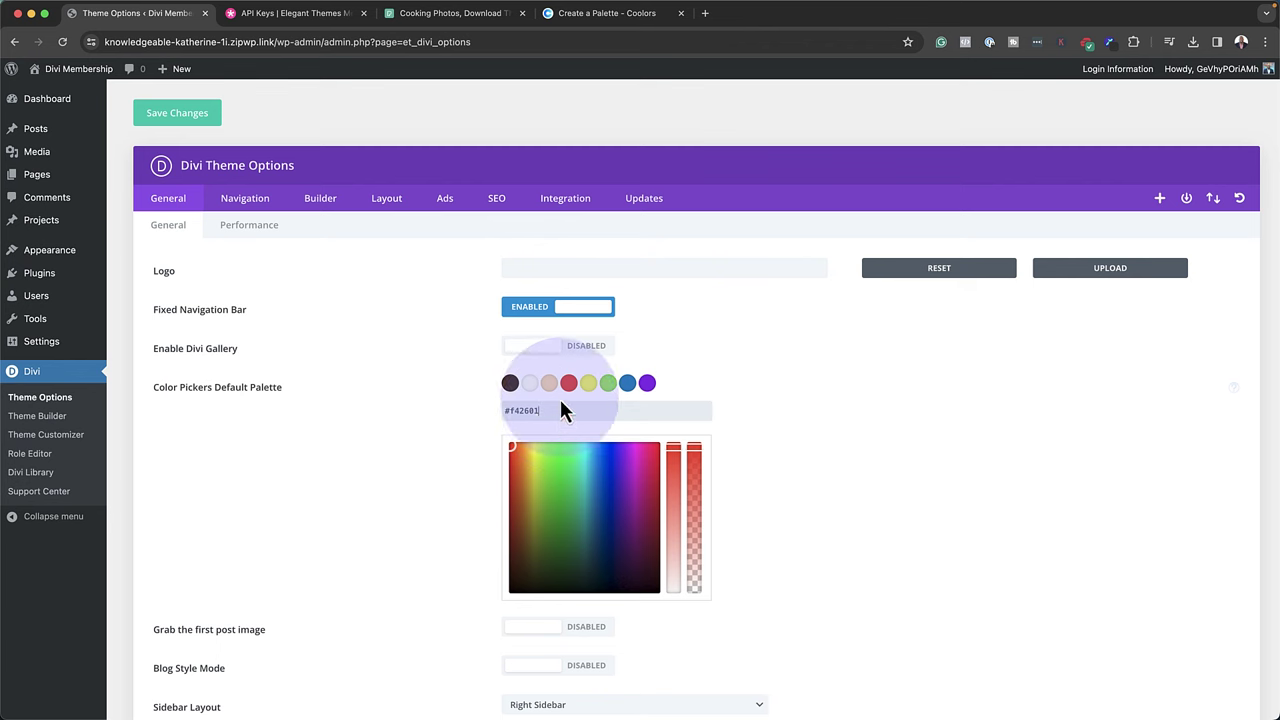
Step: Replace the yellow palette slot with Jade 00A375
click(586, 22)
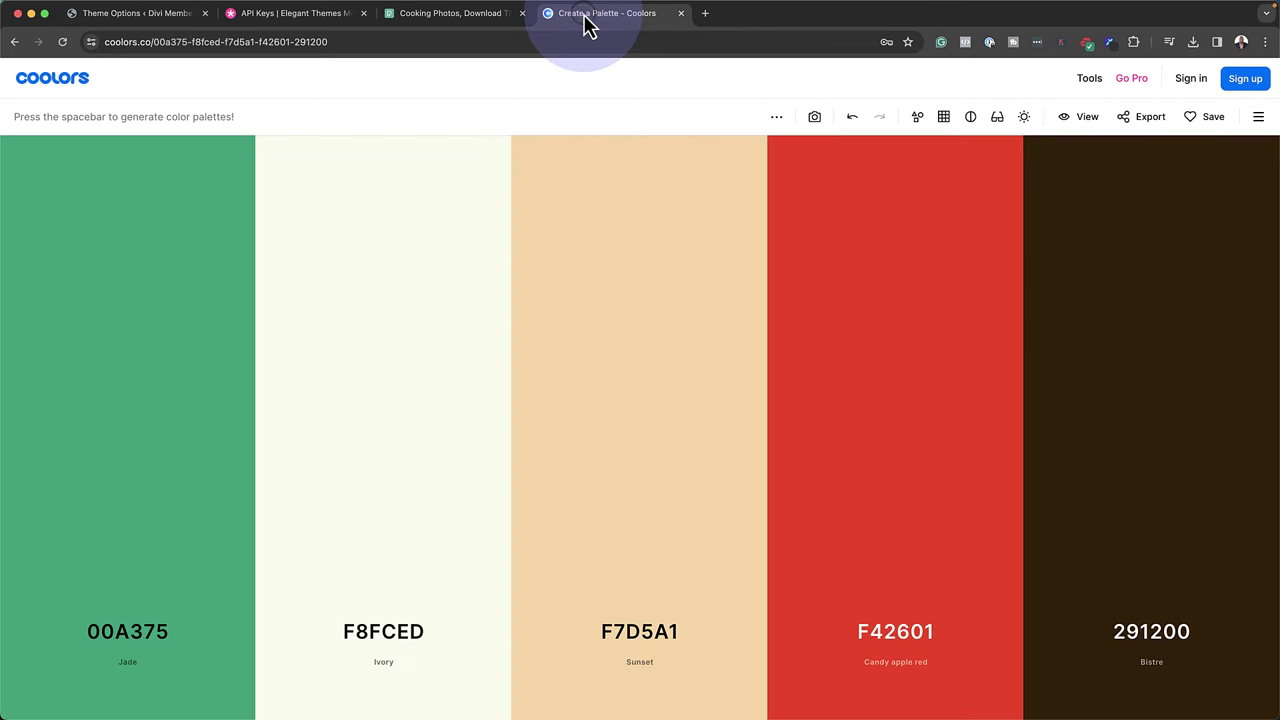
click(131, 553)
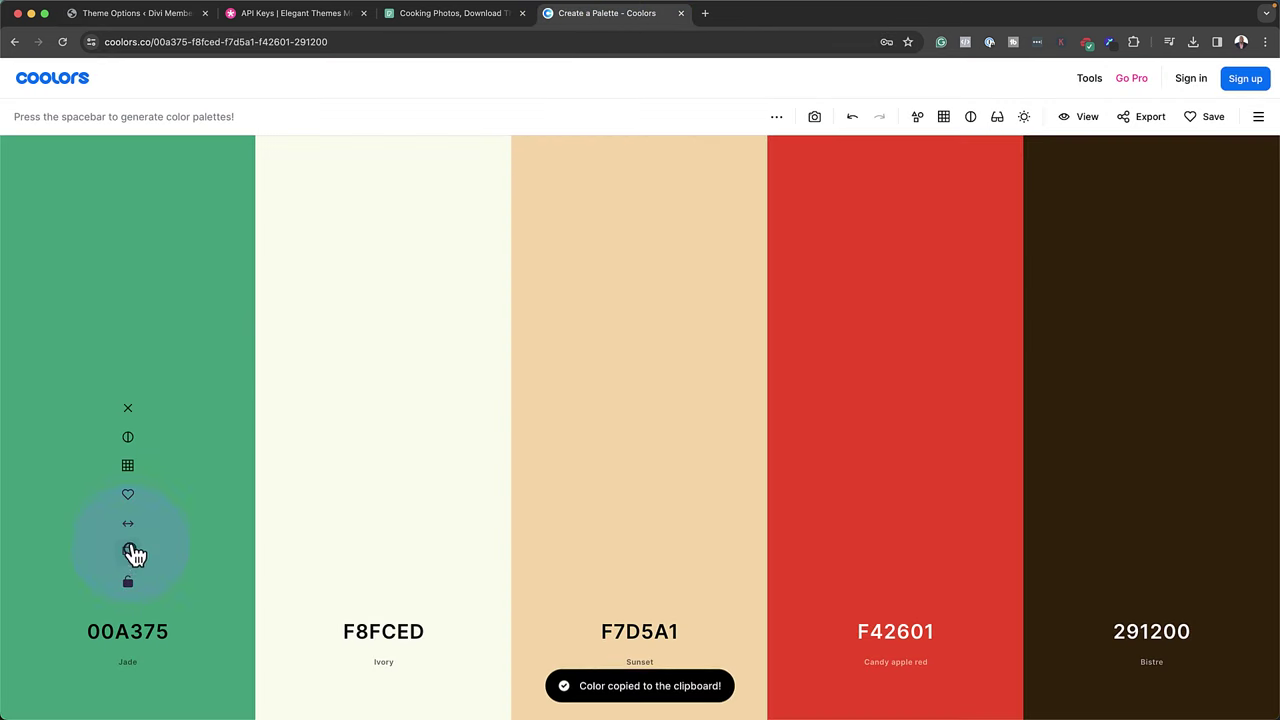
click(171, 17)
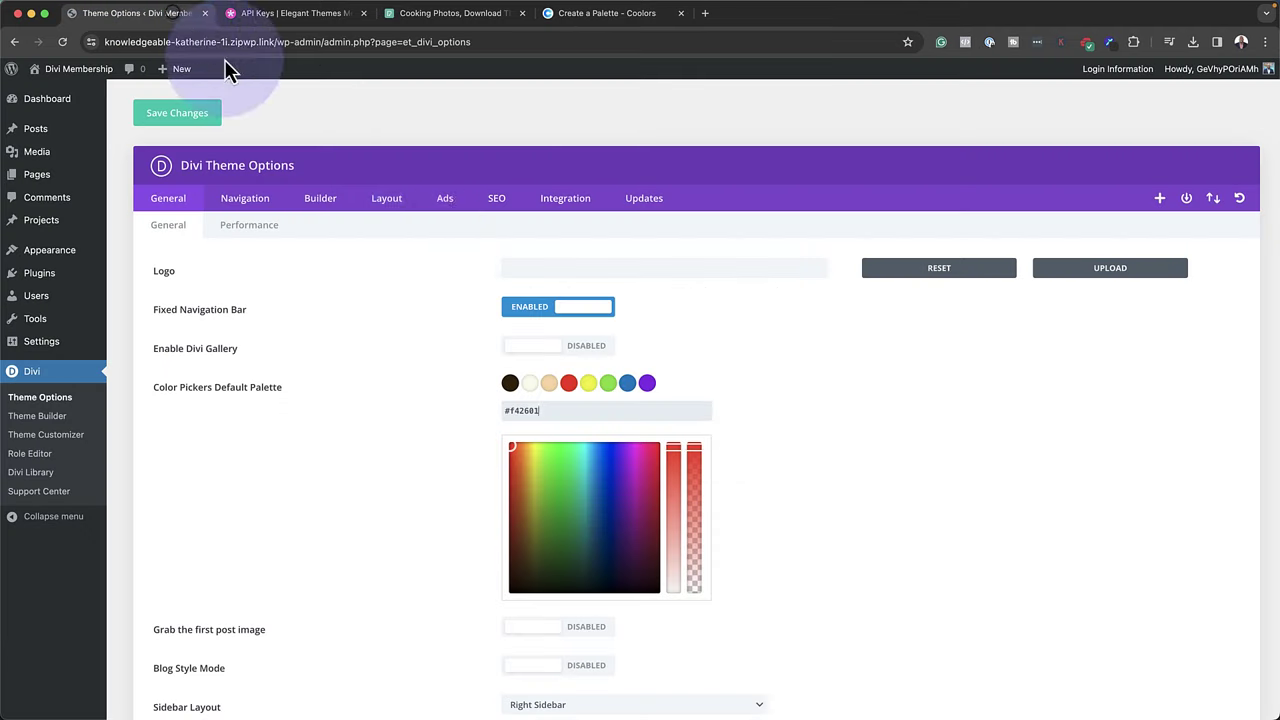
click(590, 385)
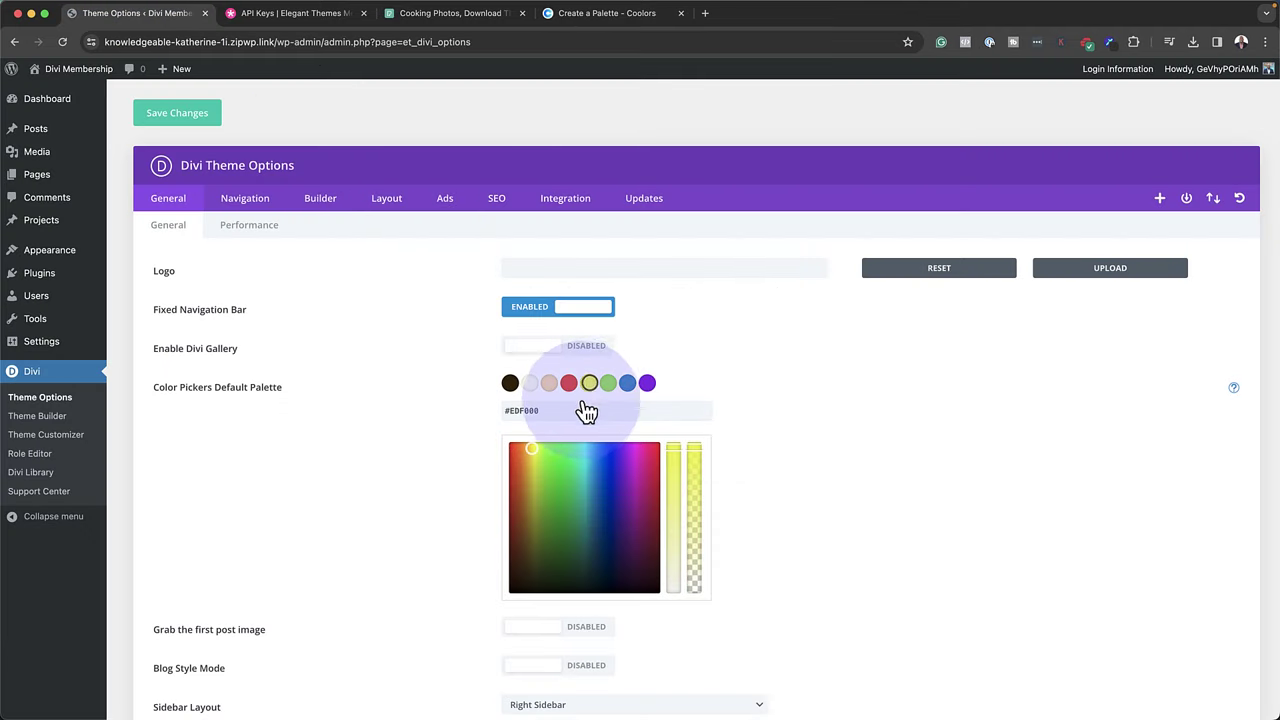
triple_click(577, 407)
key(super+v)
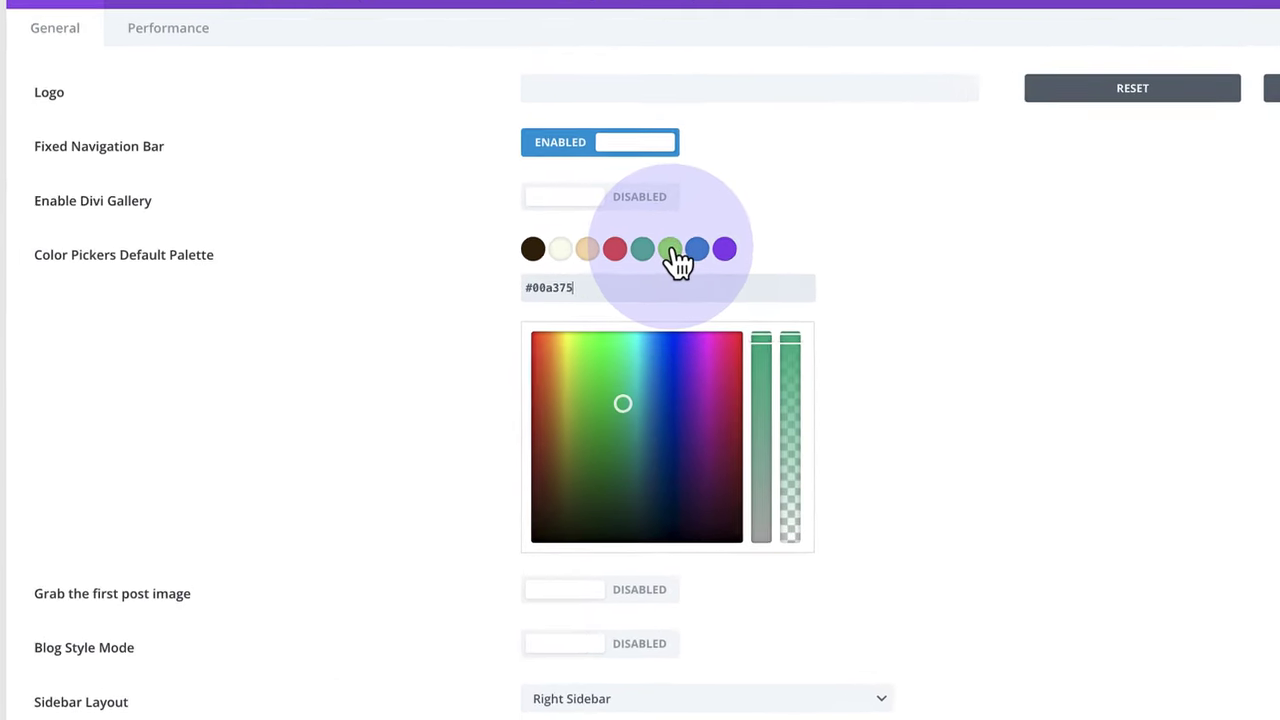
Step: Set the green, blue and purple slots to ffffff, 666666 and 000000, lightening the last to #828282
click(609, 384)
triple_click(622, 283)
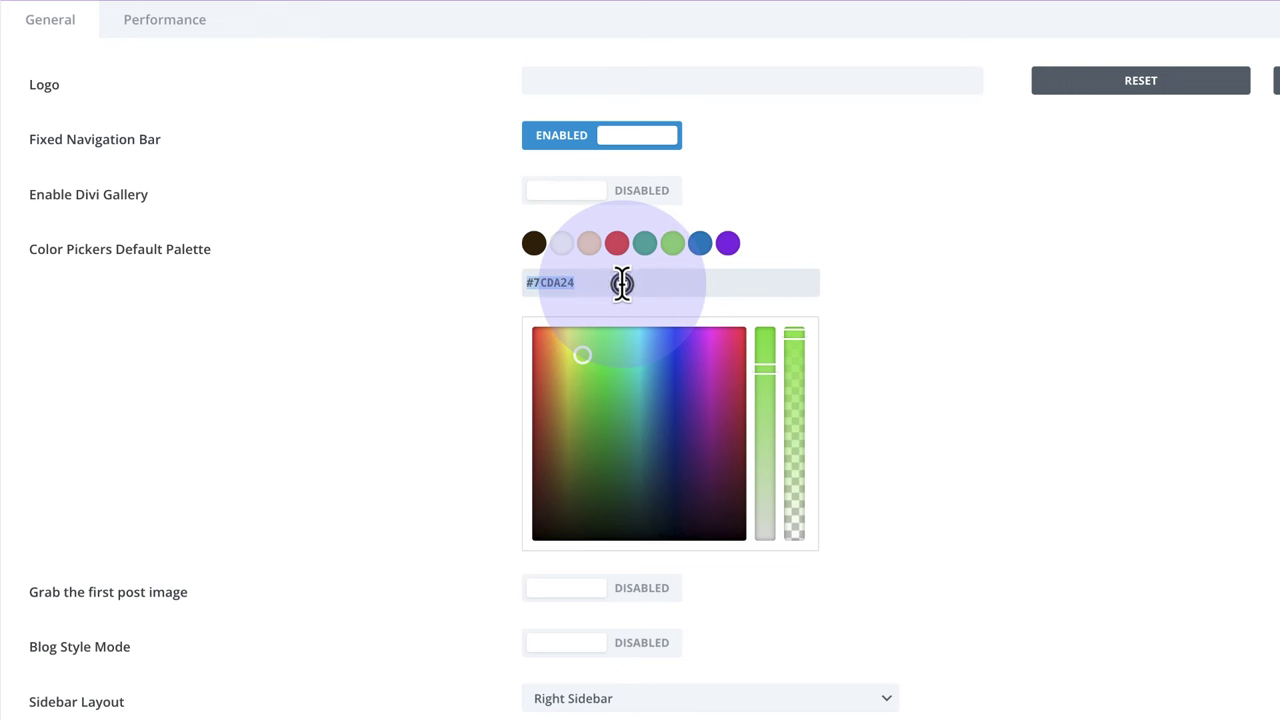
text(ffffff)
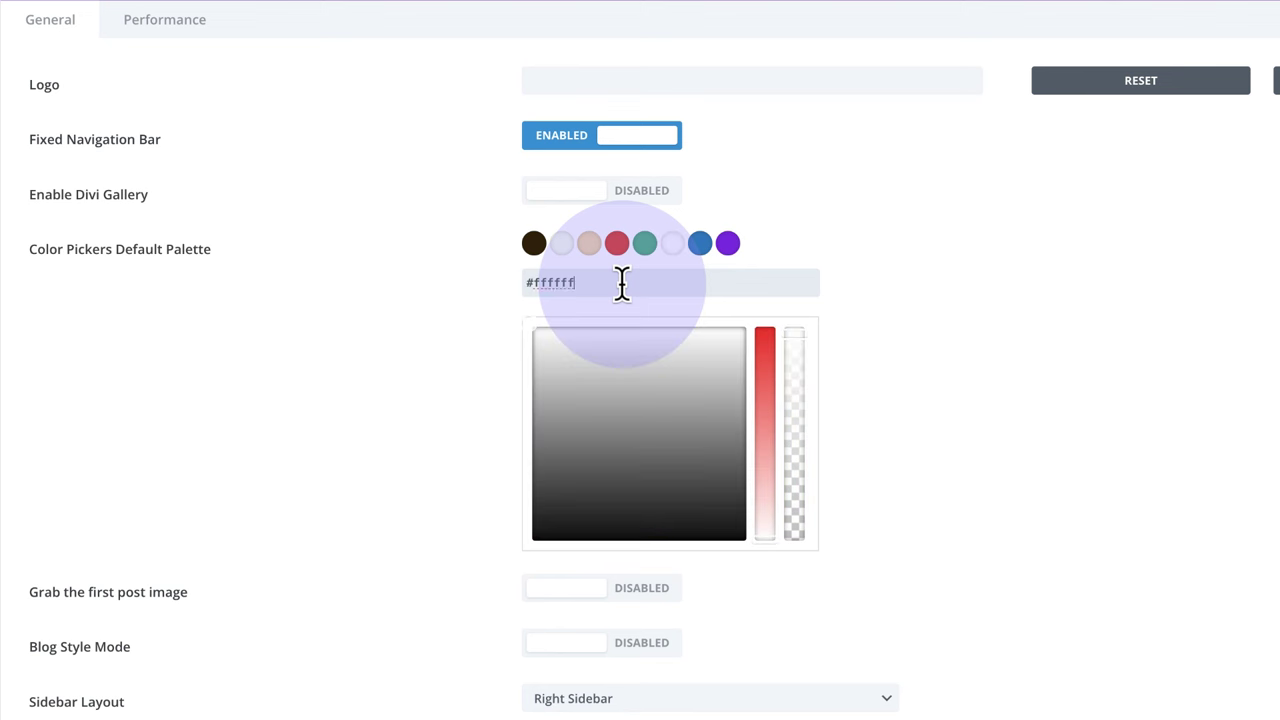
click(700, 244)
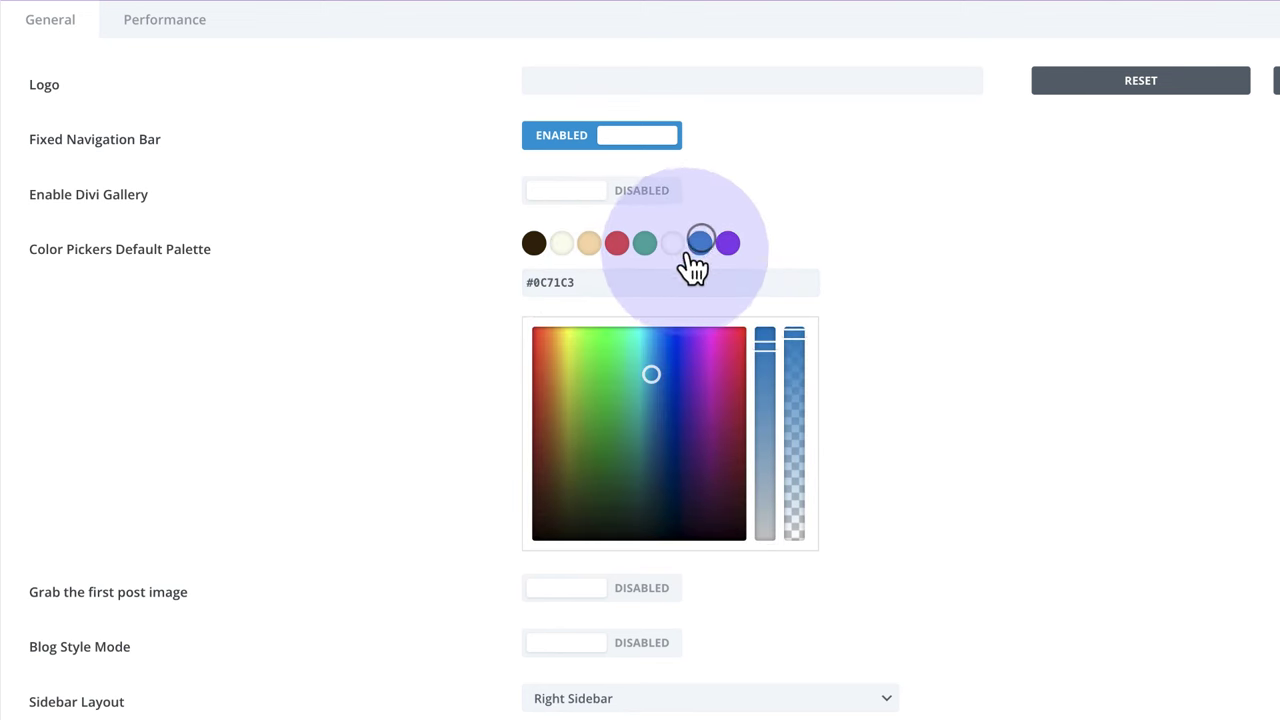
triple_click(651, 278)
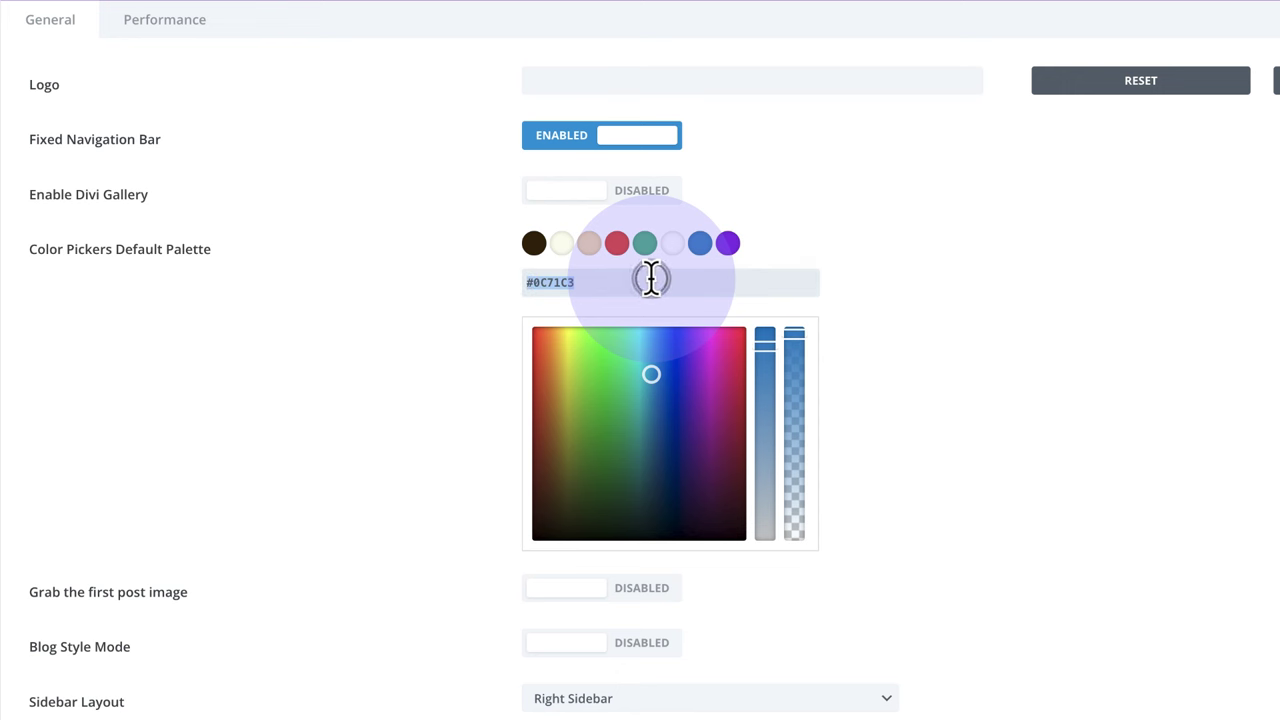
text(666666)
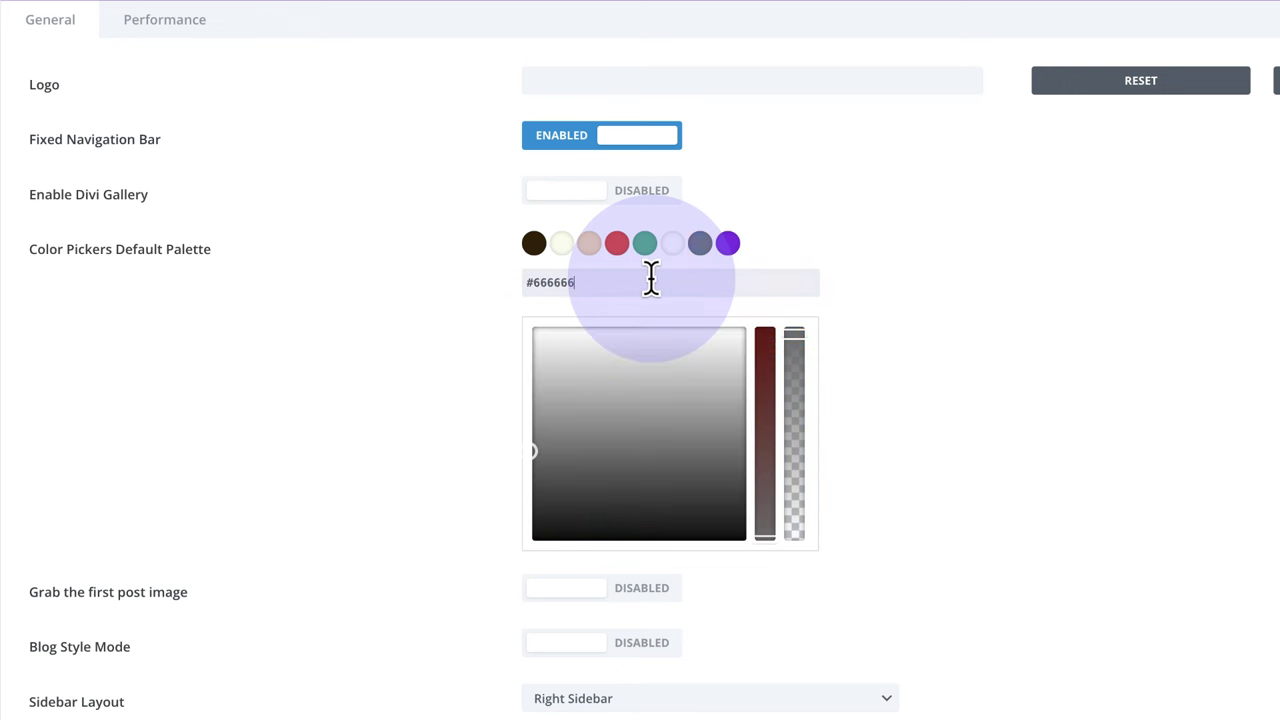
click(729, 243)
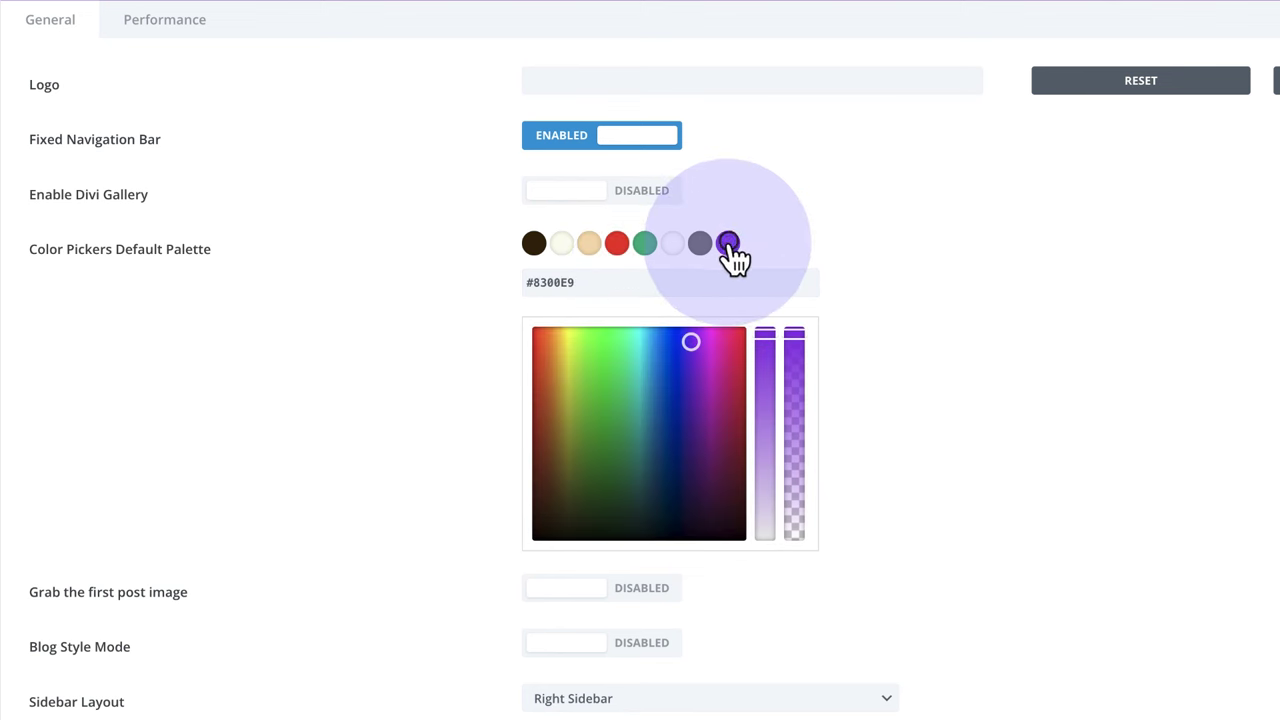
triple_click(690, 283)
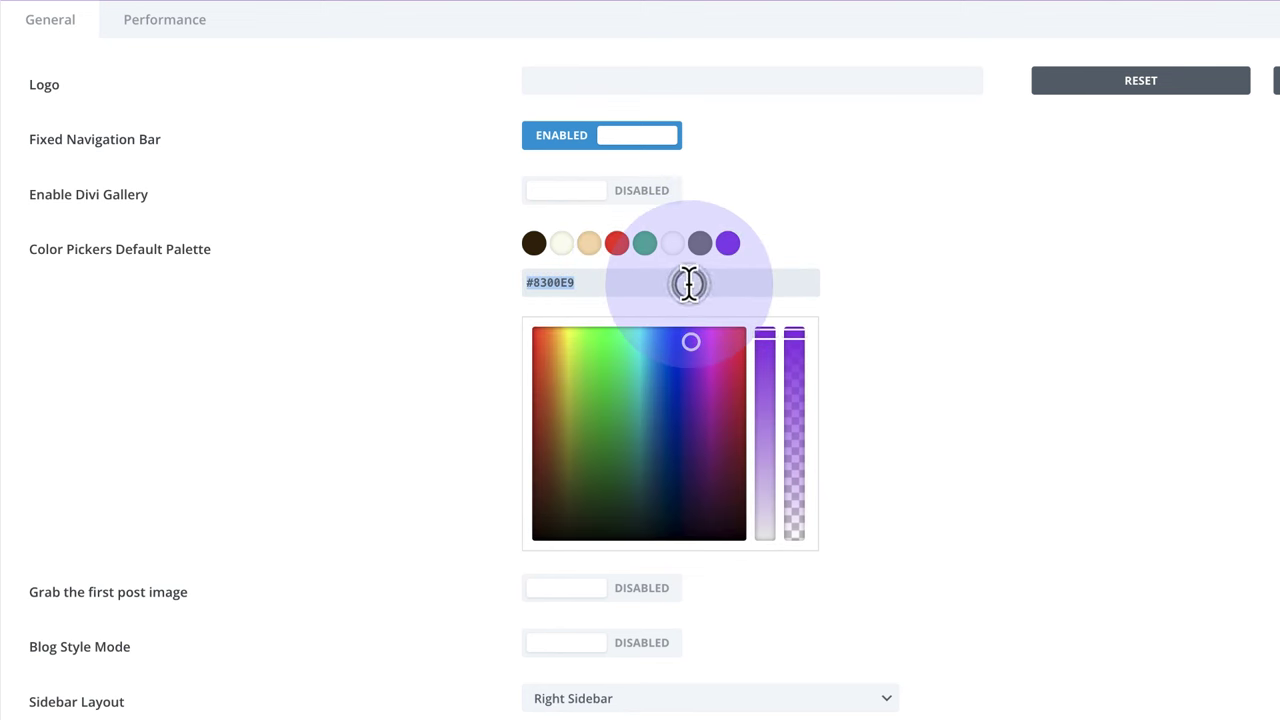
text(000000)
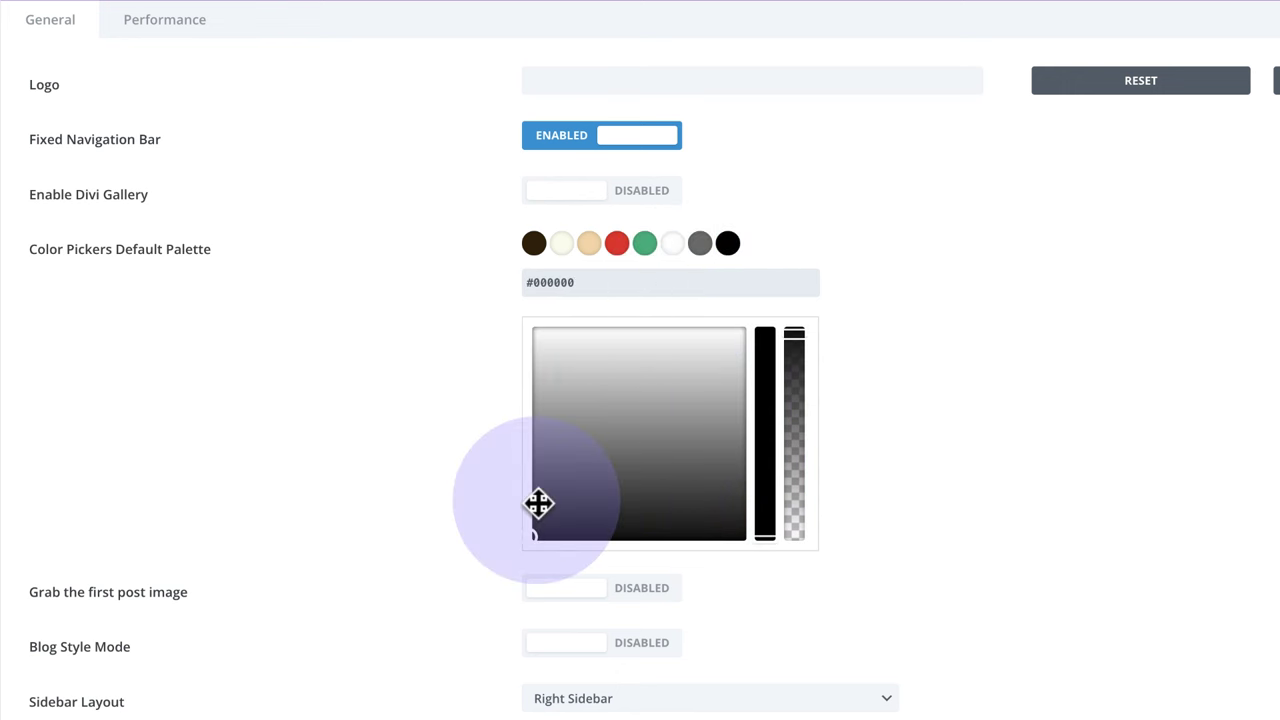
drag(537, 520, 527, 434)
click(977, 367)
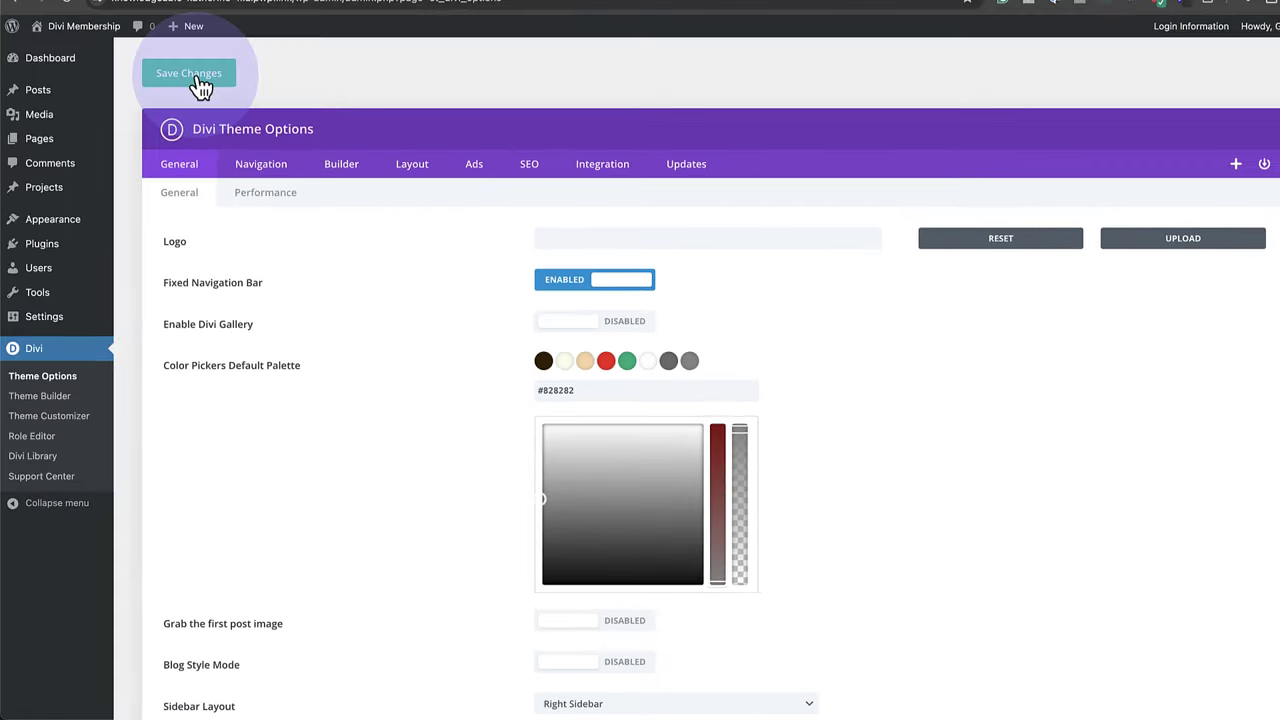
Step: Save Divi Theme Options with the new eight-colour palette
click(195, 76)
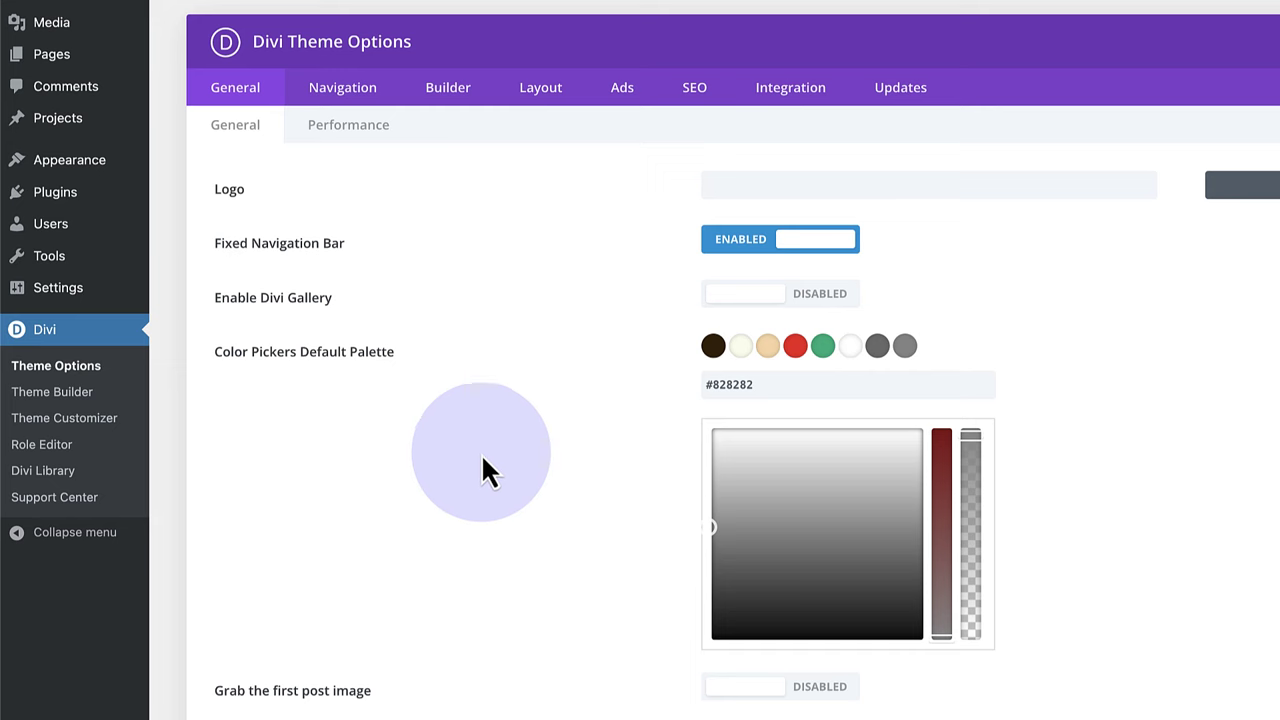
click(88, 166)
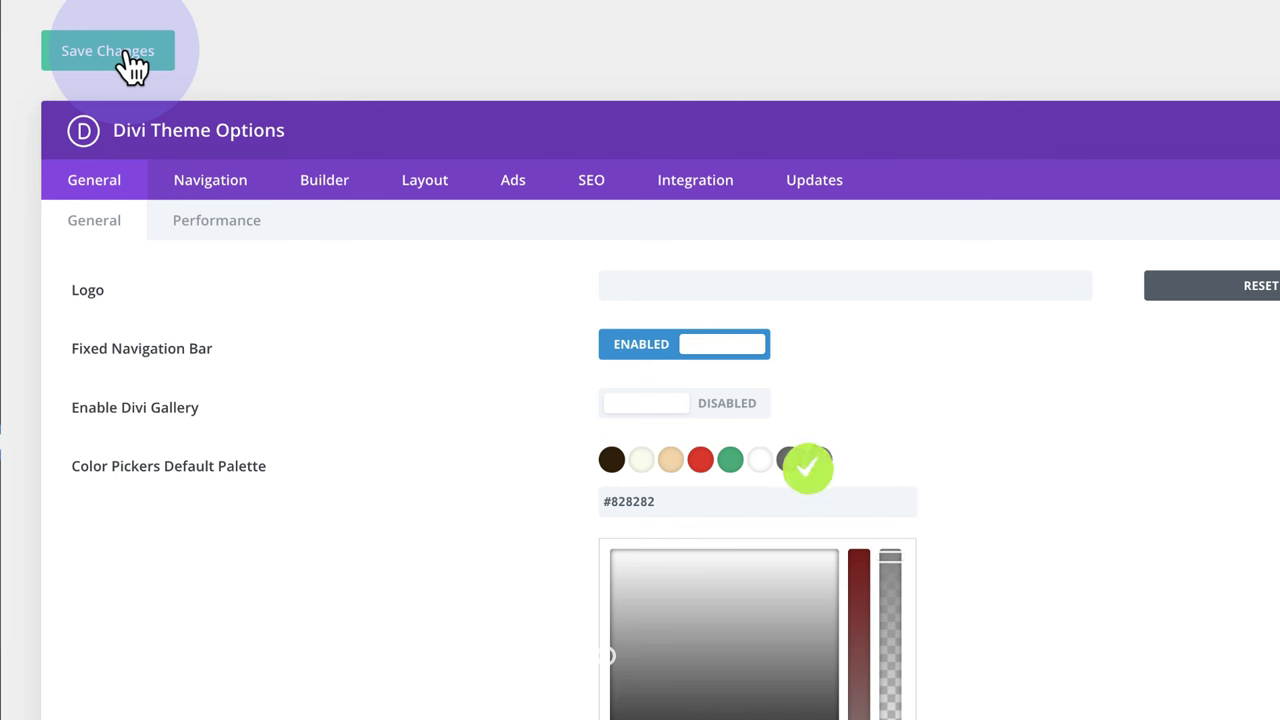
mouse_move(30, 292)
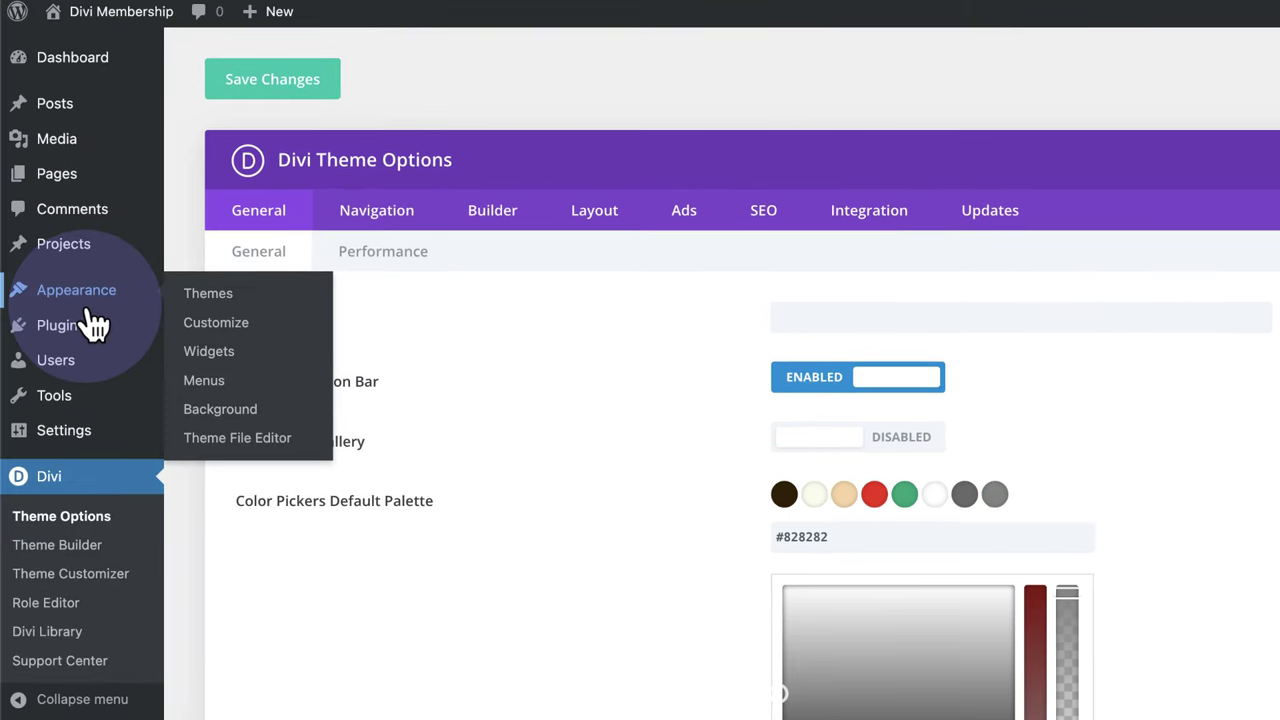
Step: In Customizer typography, raise body text size to 16 and body line height to 1.8
click(228, 326)
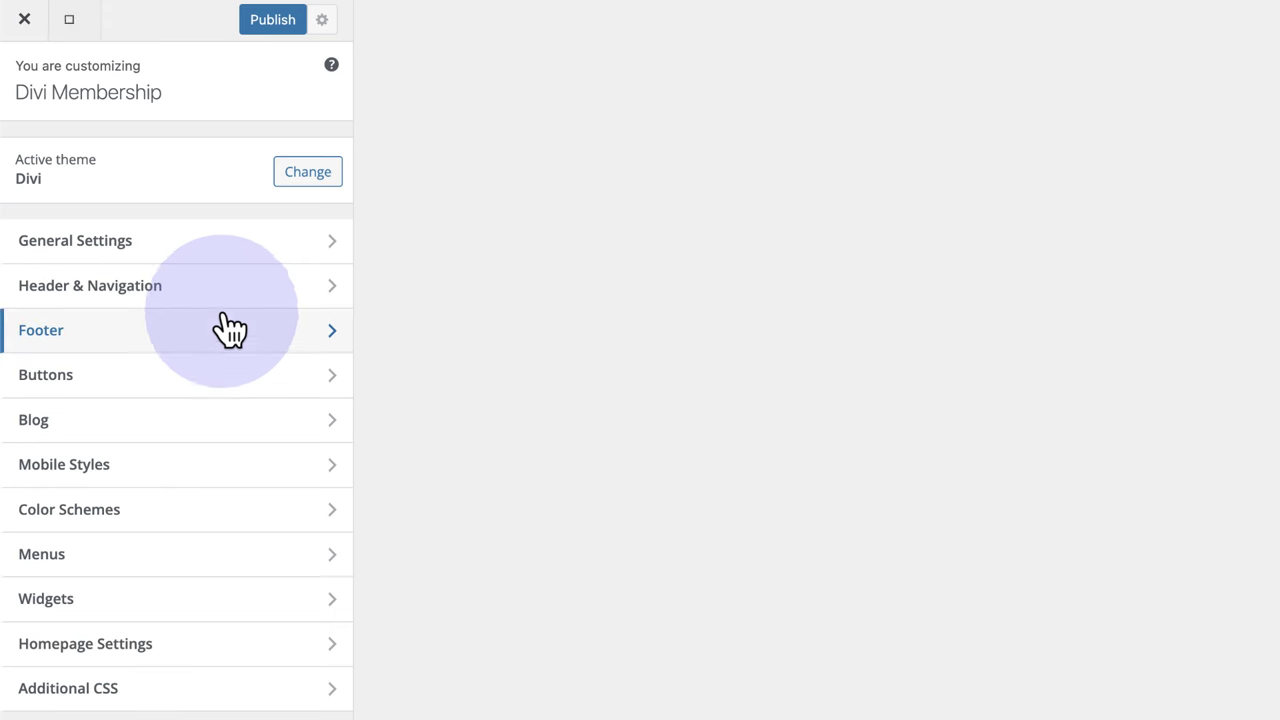
click(193, 245)
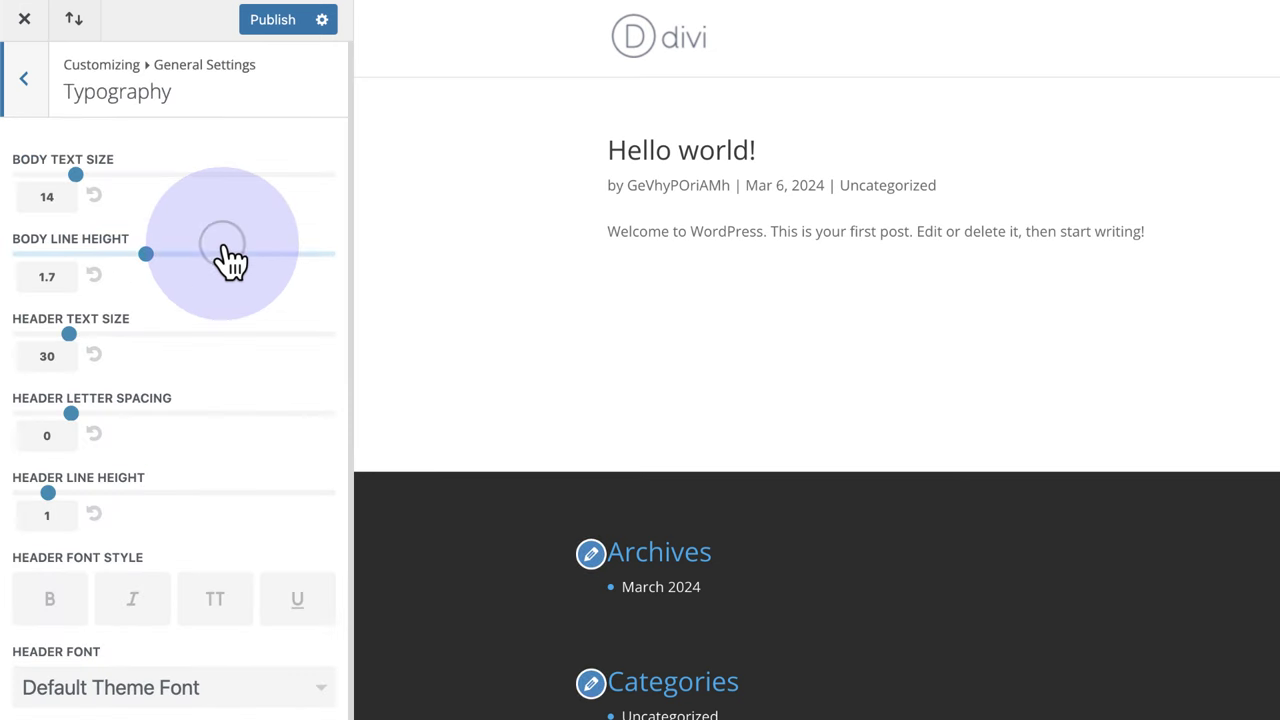
click(73, 177)
drag(83, 184, 101, 185)
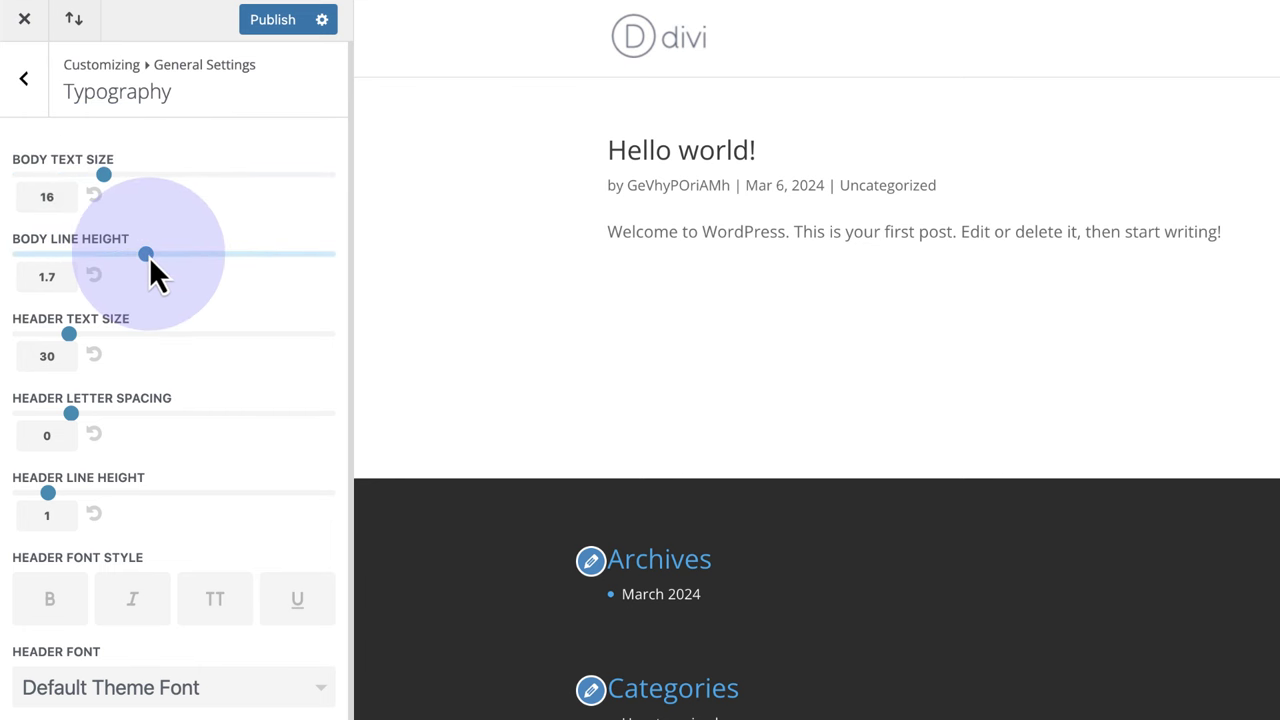
drag(149, 256, 158, 256)
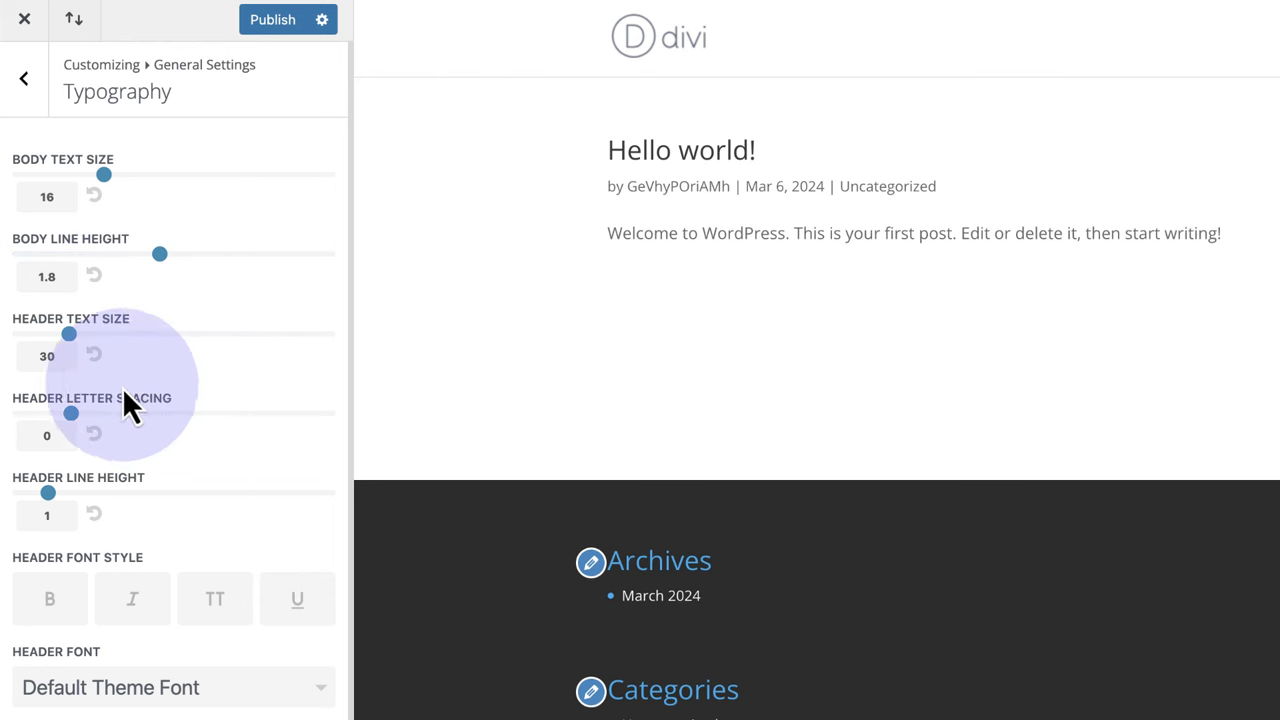
Step: Set Header Text Size to 36 and browse the header font list
click(47, 357)
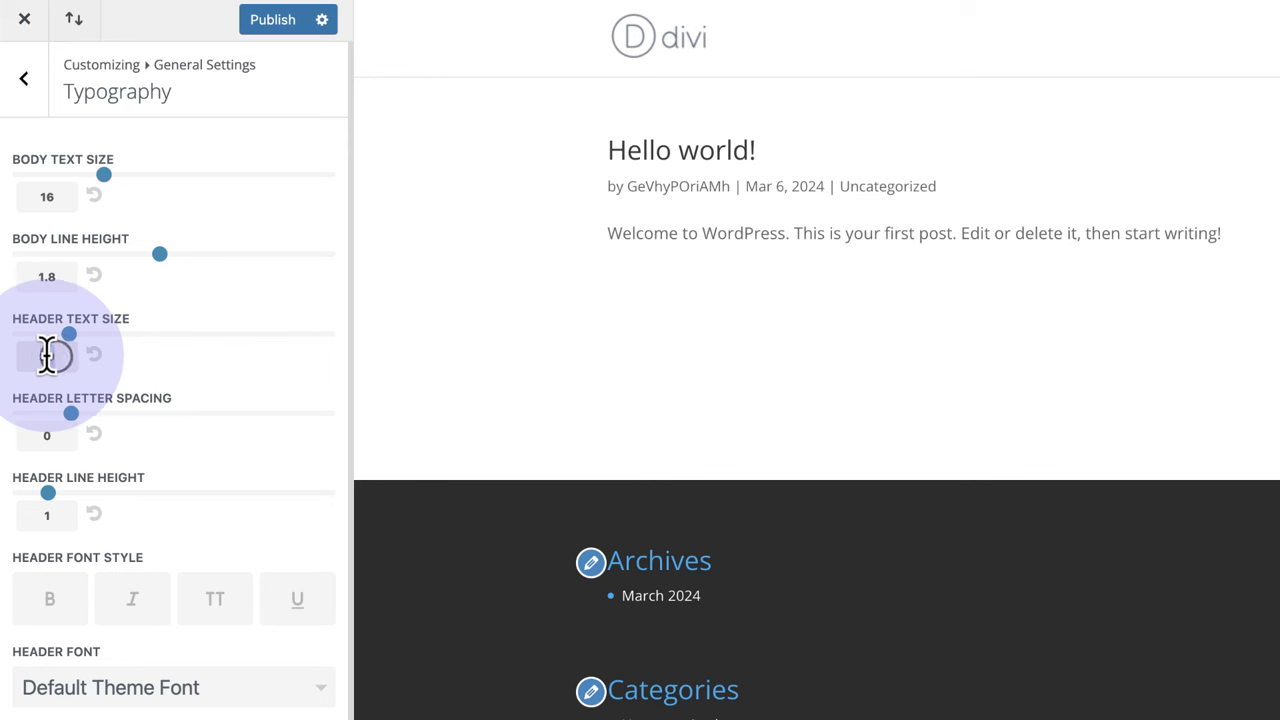
text(6)
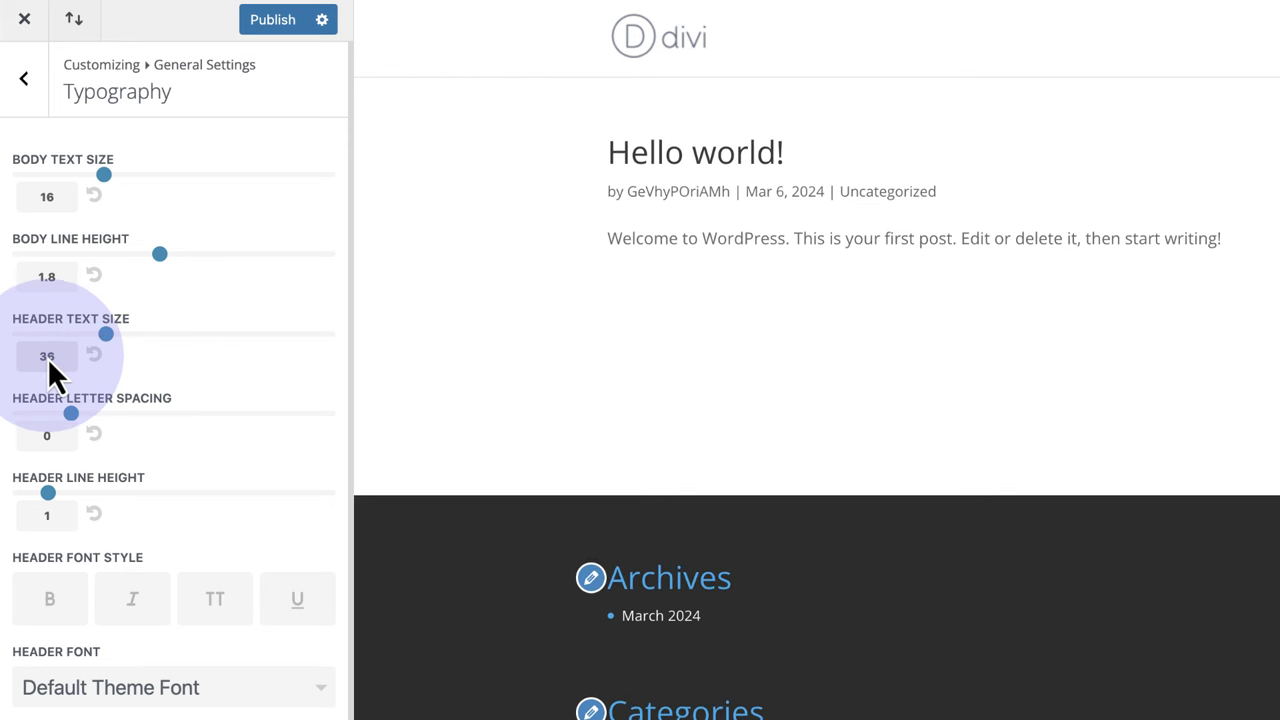
click(204, 478)
scroll(210, 490, down, 2)
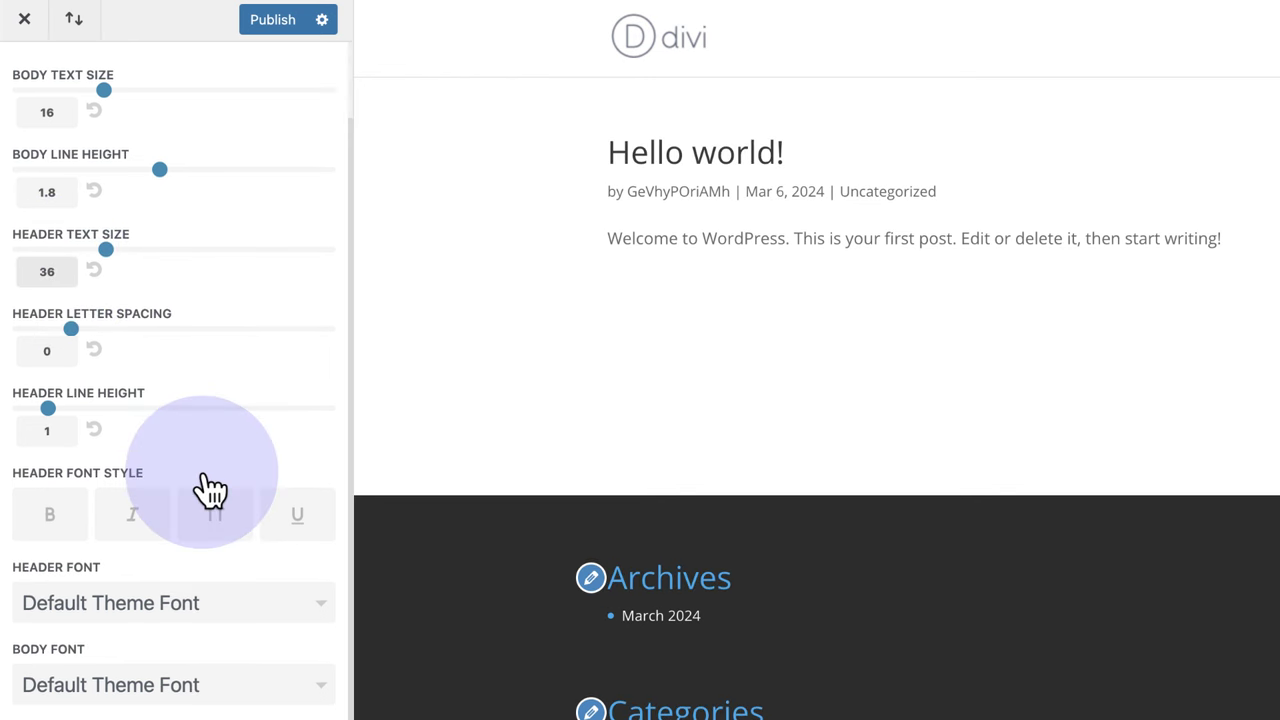
scroll(143, 594, down, 6)
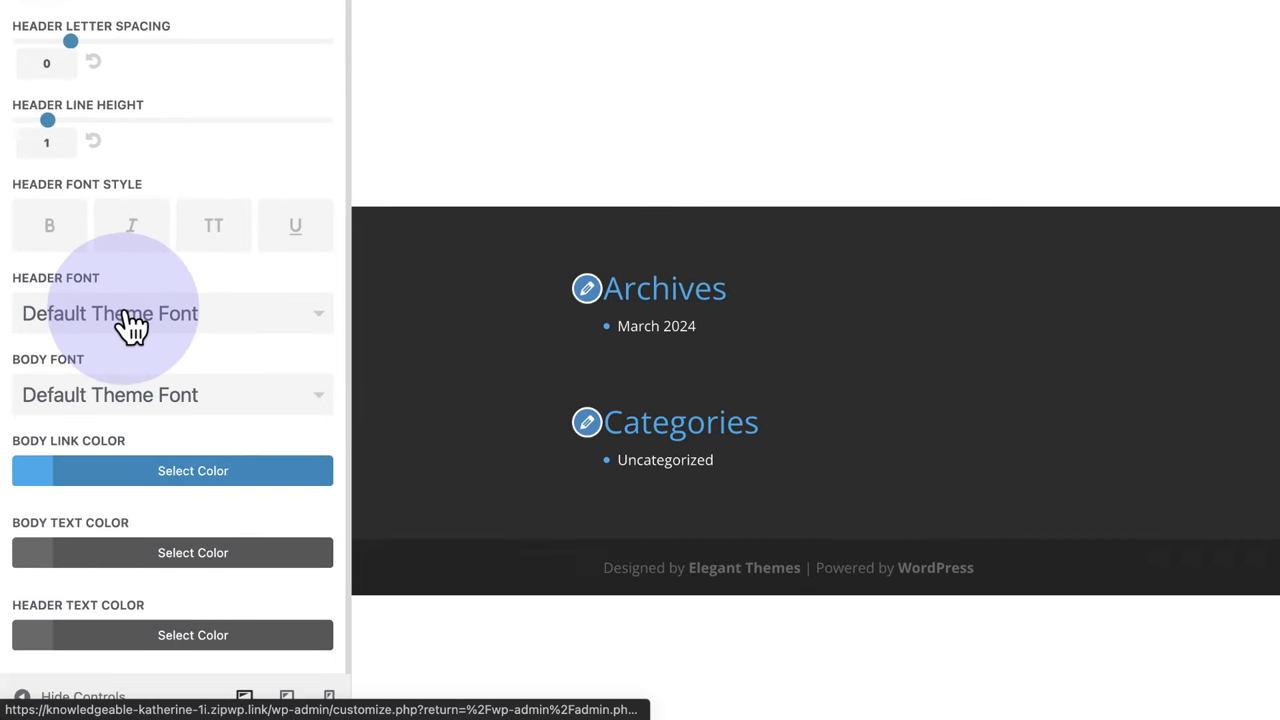
click(128, 318)
scroll(204, 448, down, 15)
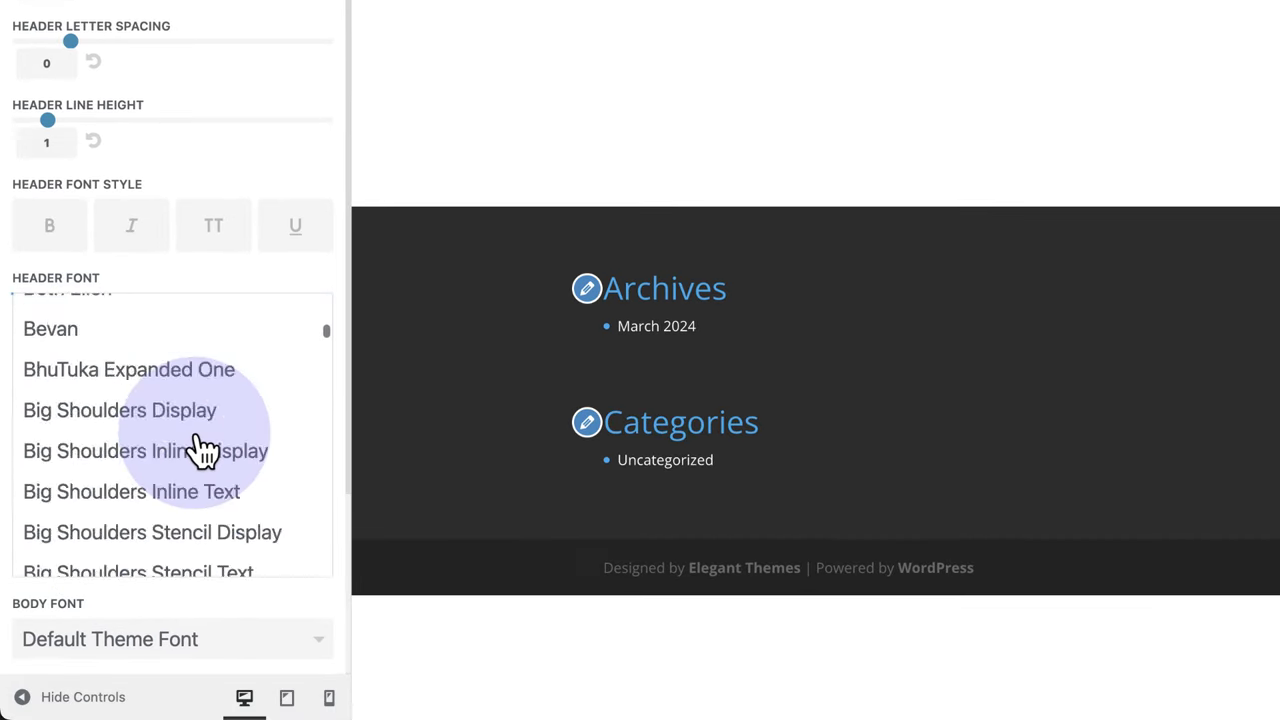
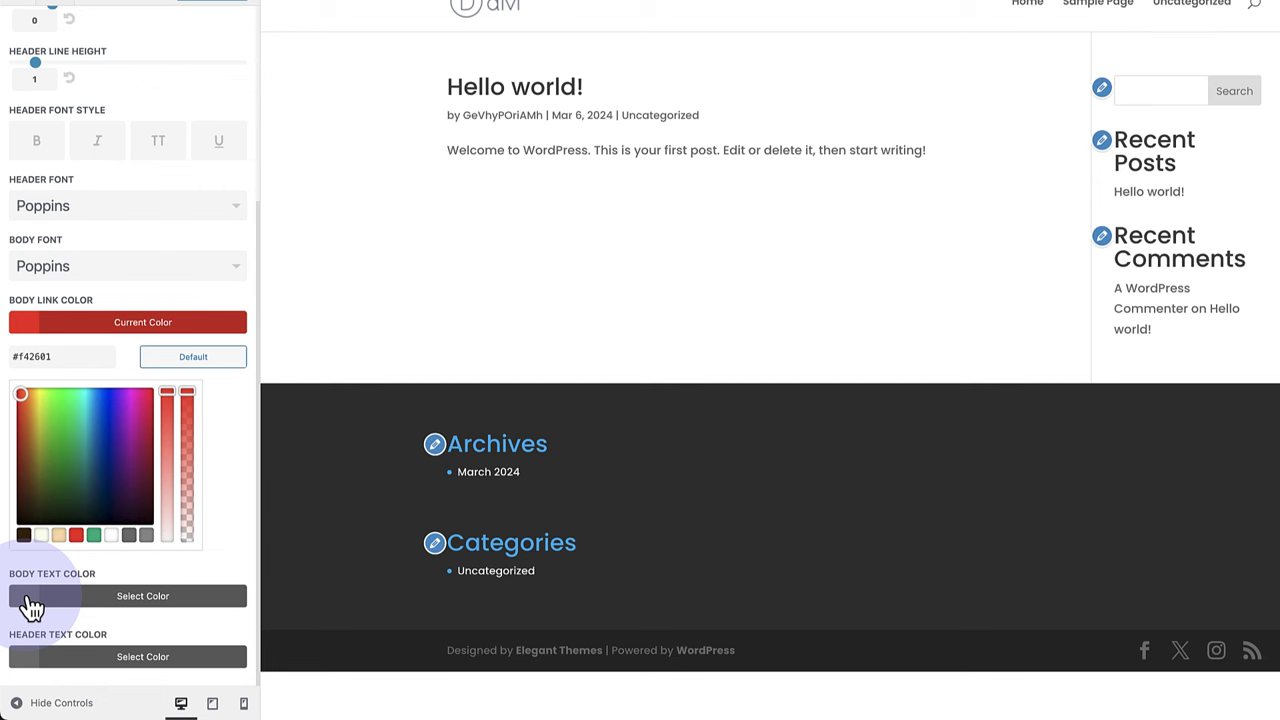
Step: Leave the theme Customizer after looking over the body text colour setting
click(33, 605)
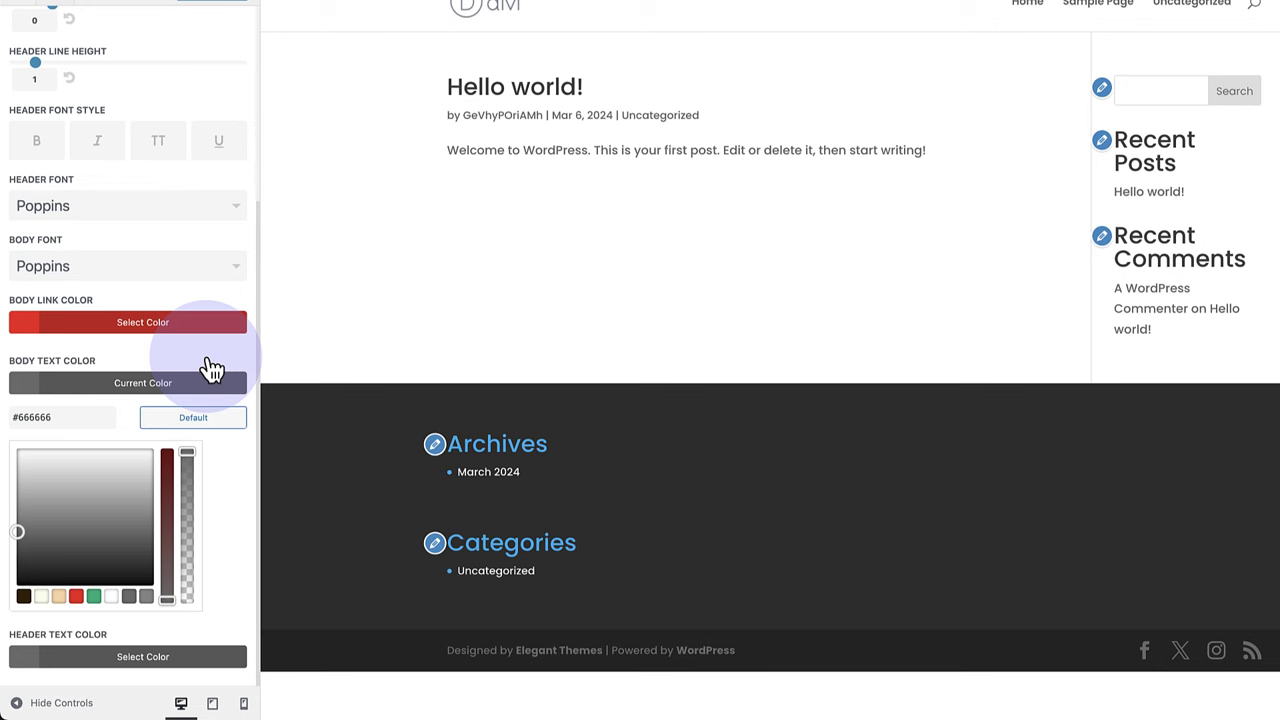
scroll(208, 366, up, 2)
scroll(137, 520, down, 2)
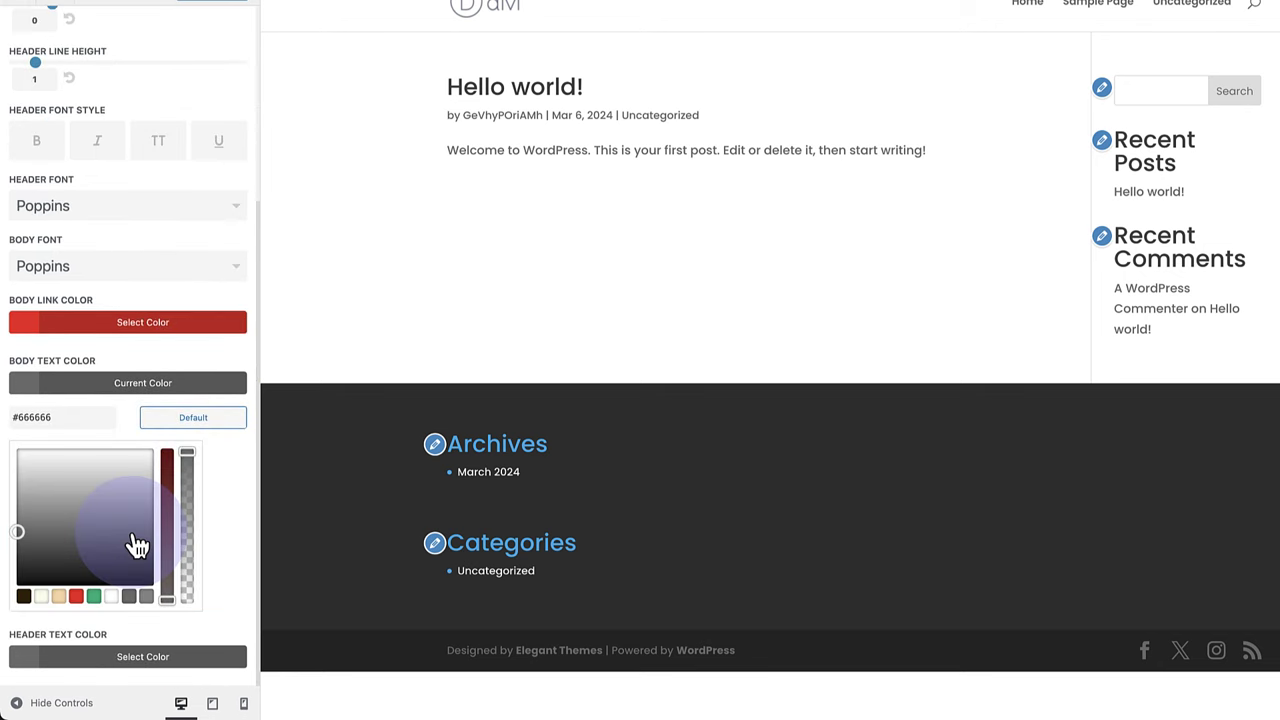
scroll(165, 712, up, 8)
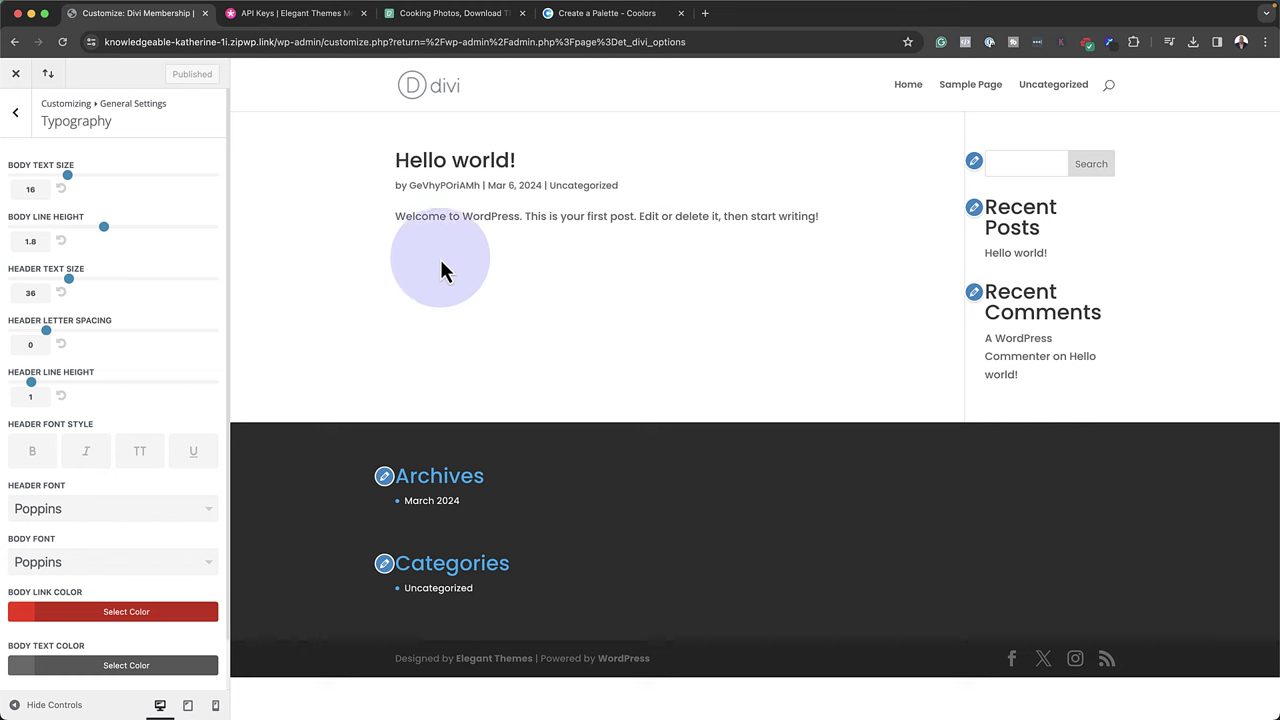
click(18, 76)
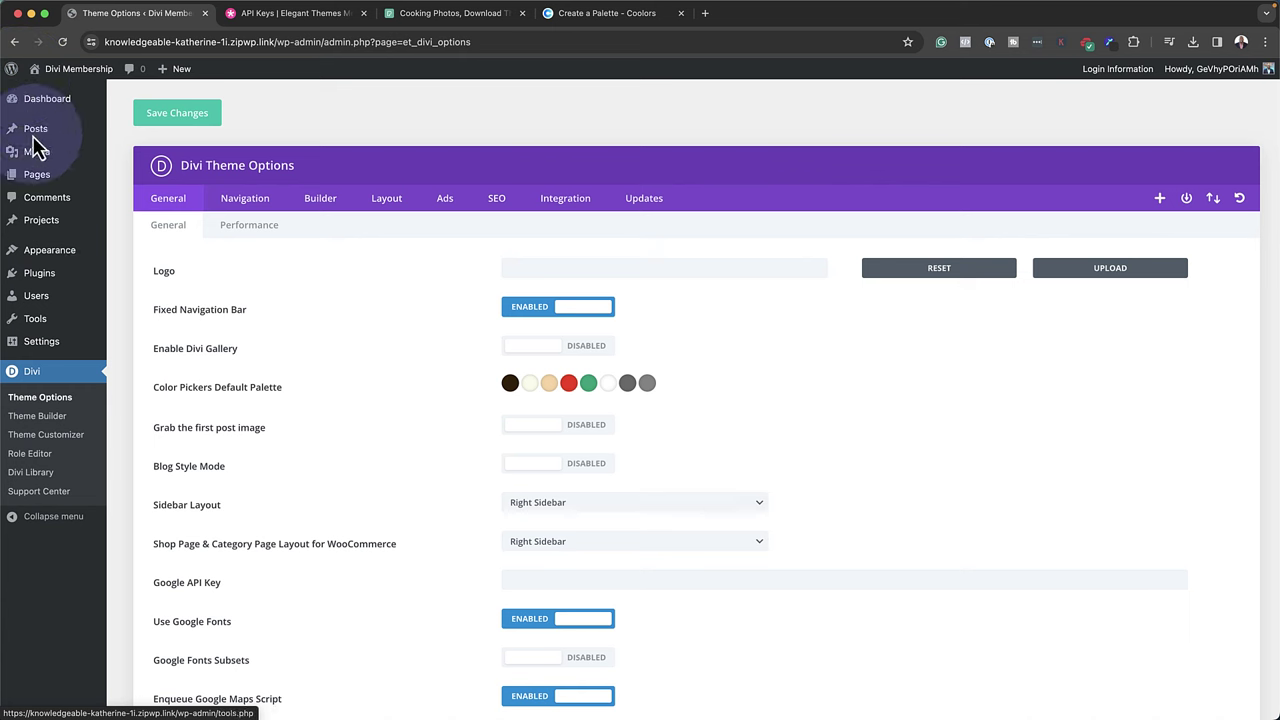
Step: Add a new page titled 'Home' and switch it to the Divi Builder
mouse_move(63, 283)
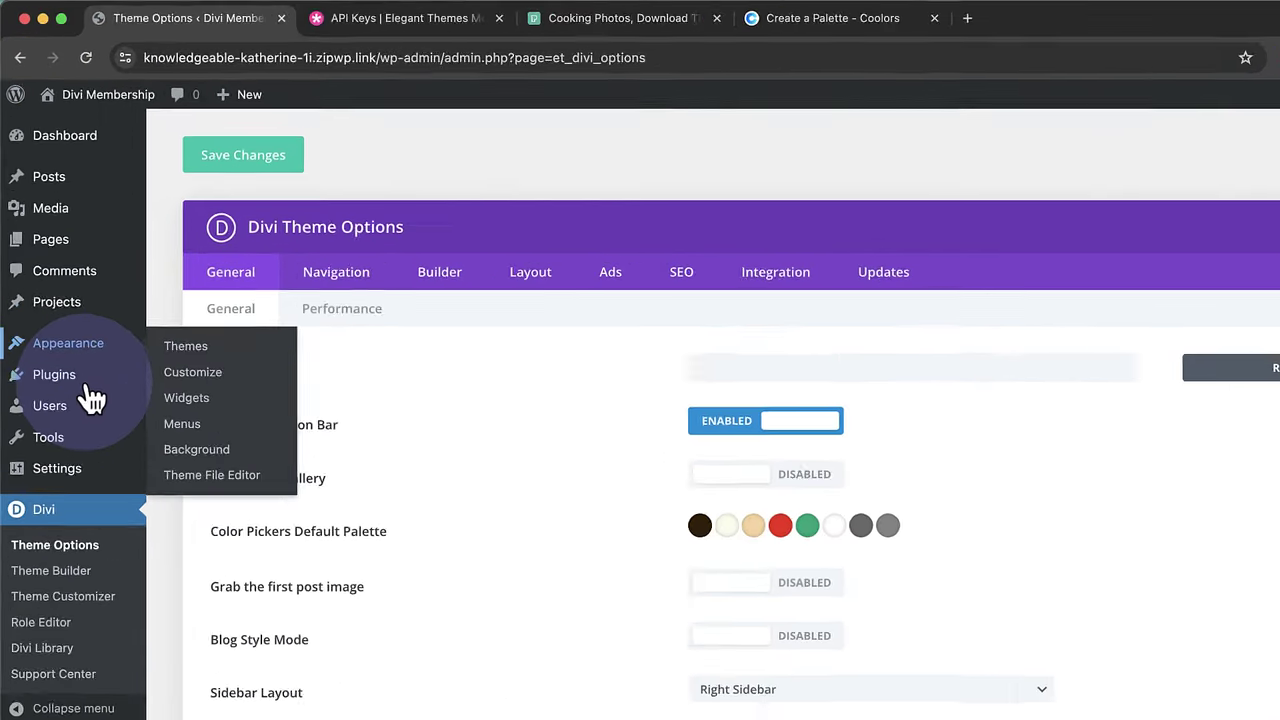
mouse_move(50, 175)
click(212, 292)
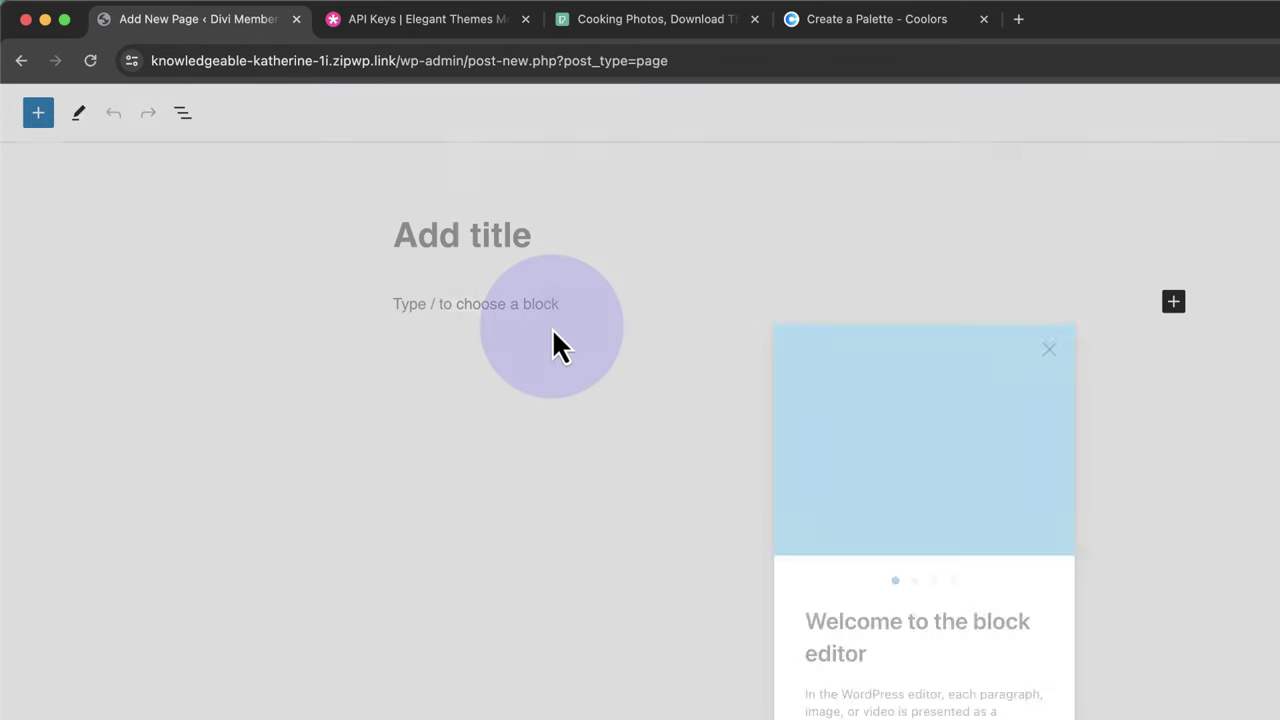
click(458, 237)
text(Home)
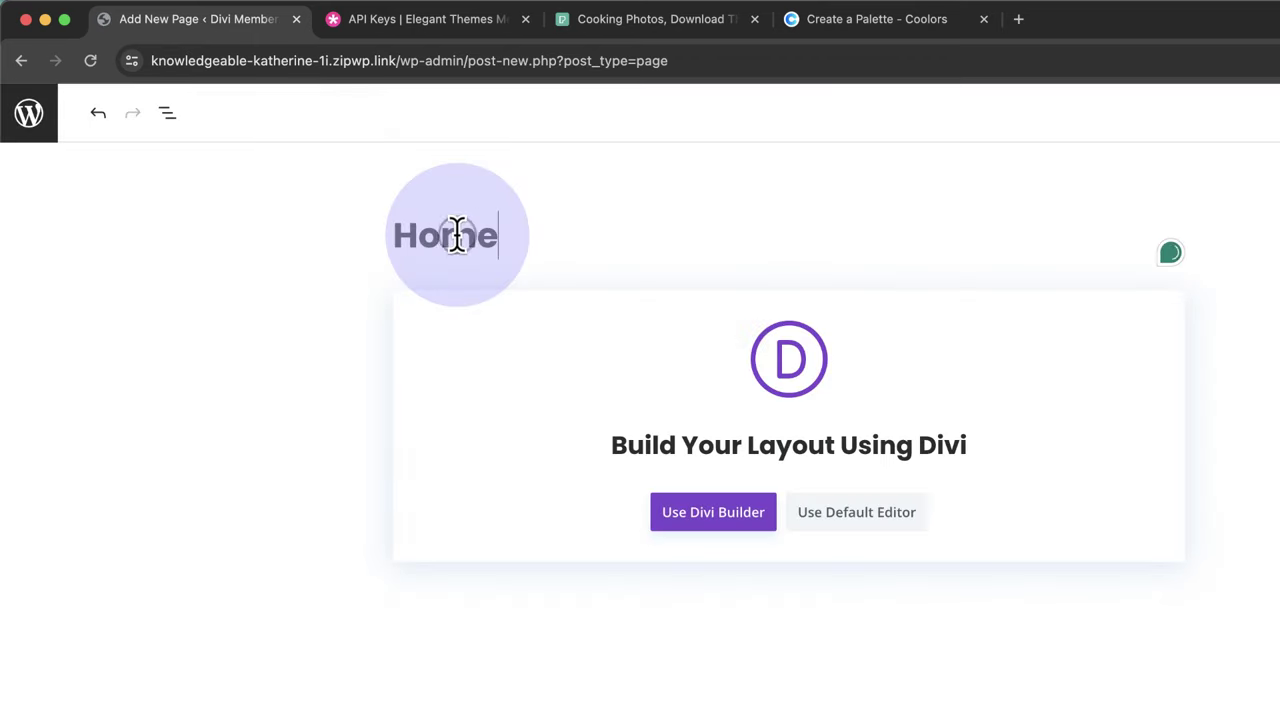
click(757, 536)
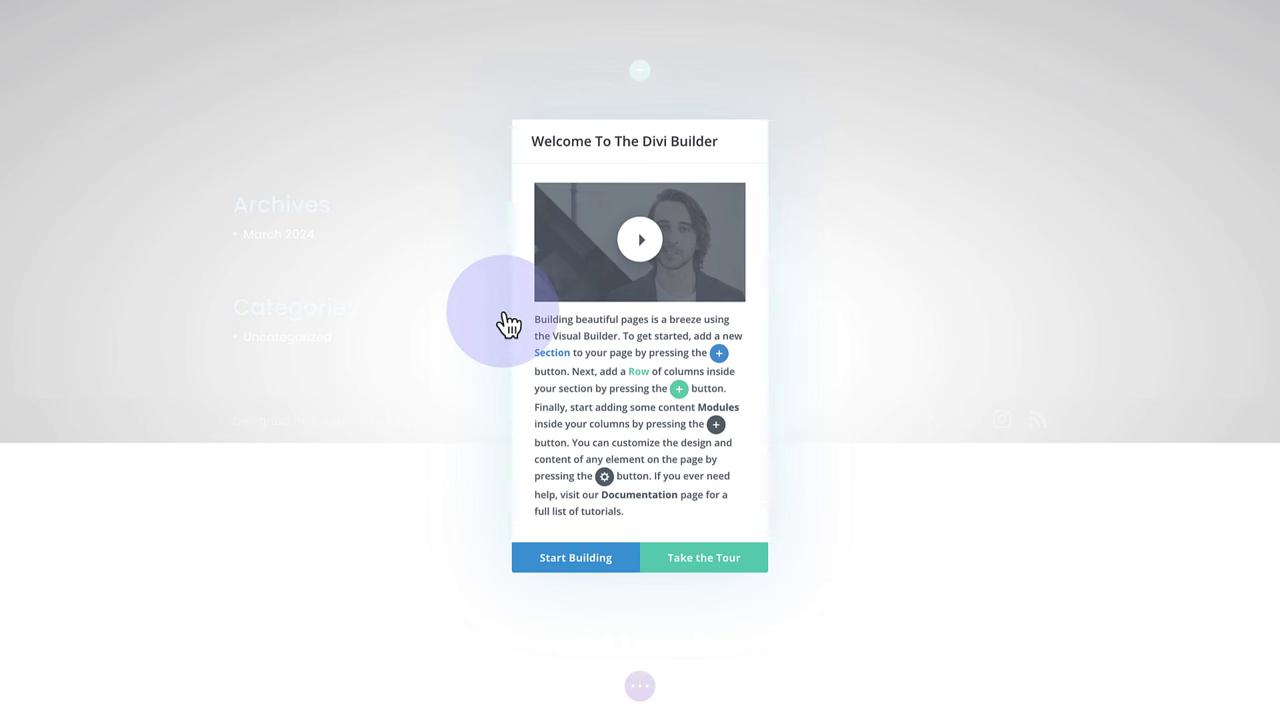
Step: Build the page from scratch, leaving an empty one-column row
click(601, 557)
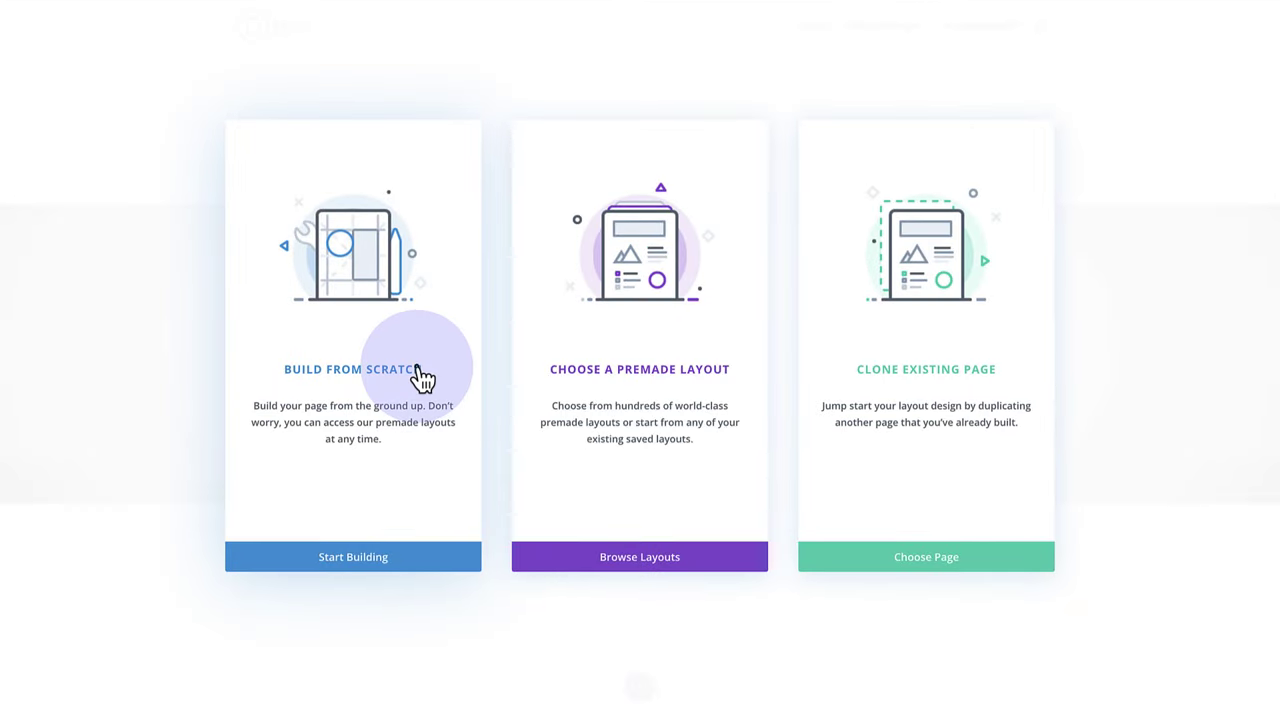
click(491, 368)
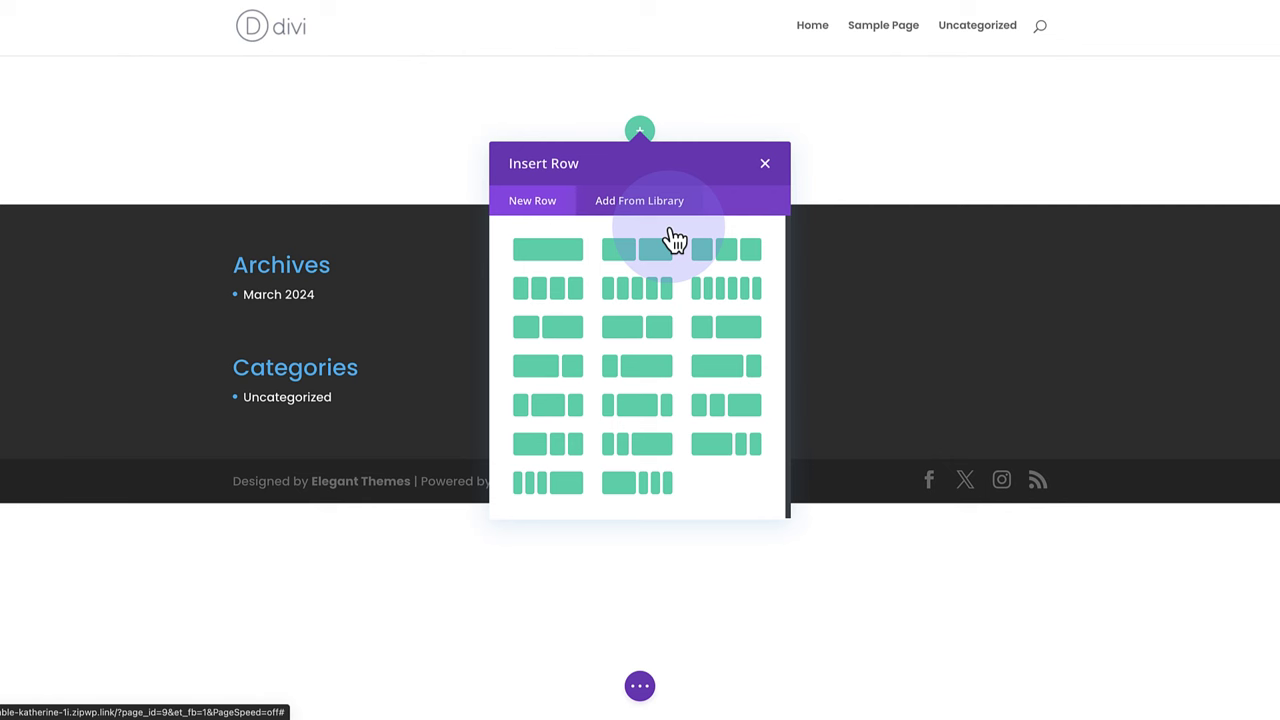
click(570, 262)
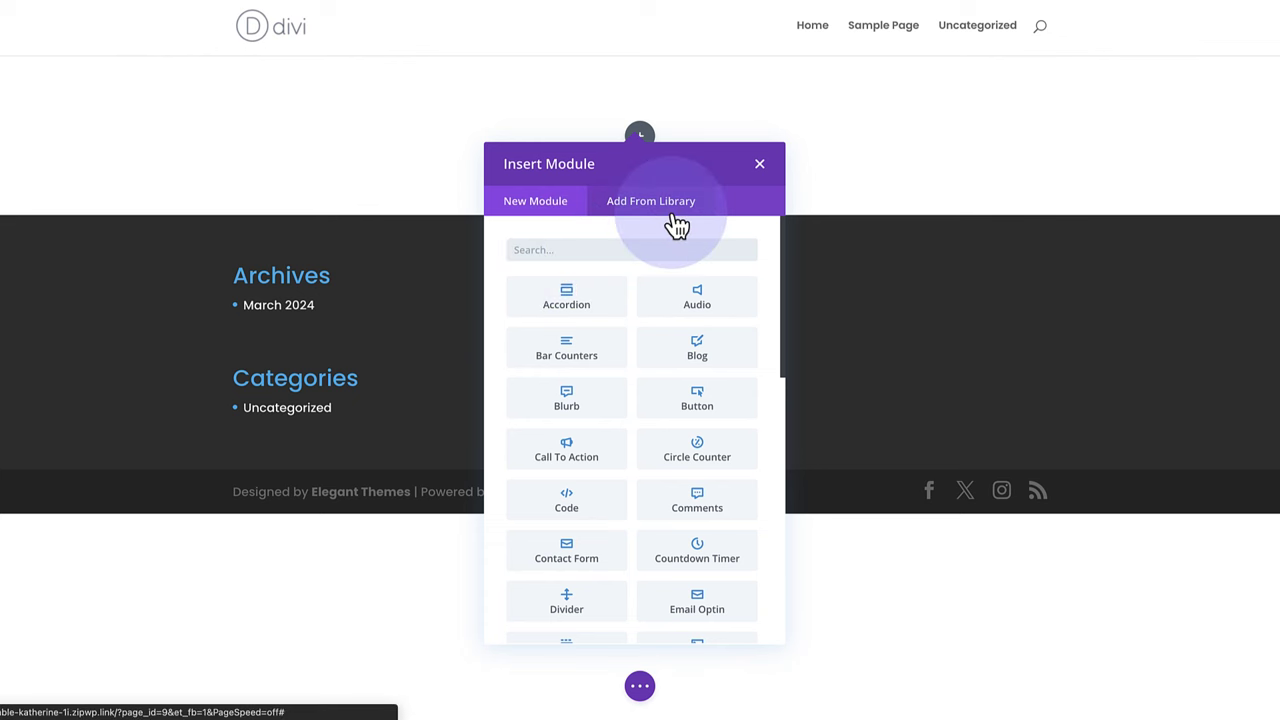
key(Escape)
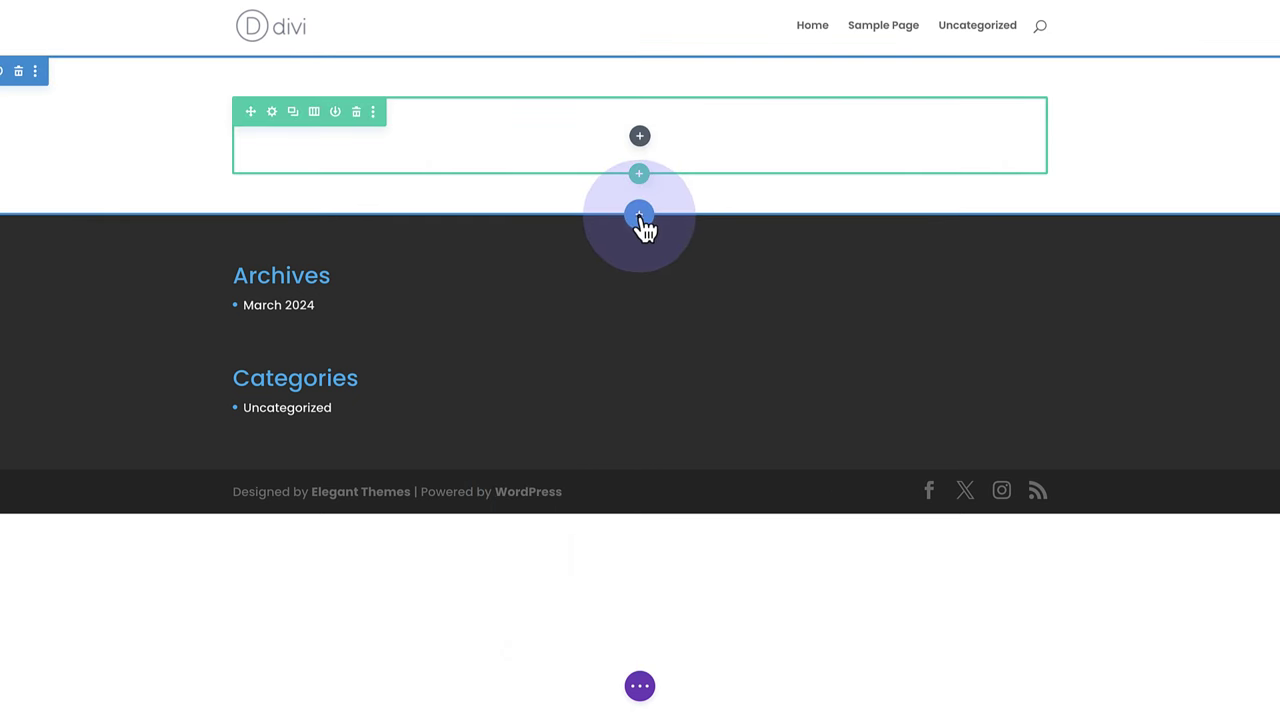
Step: Add a fullwidth section below the row containing a Fullwidth Header module
click(639, 216)
click(744, 338)
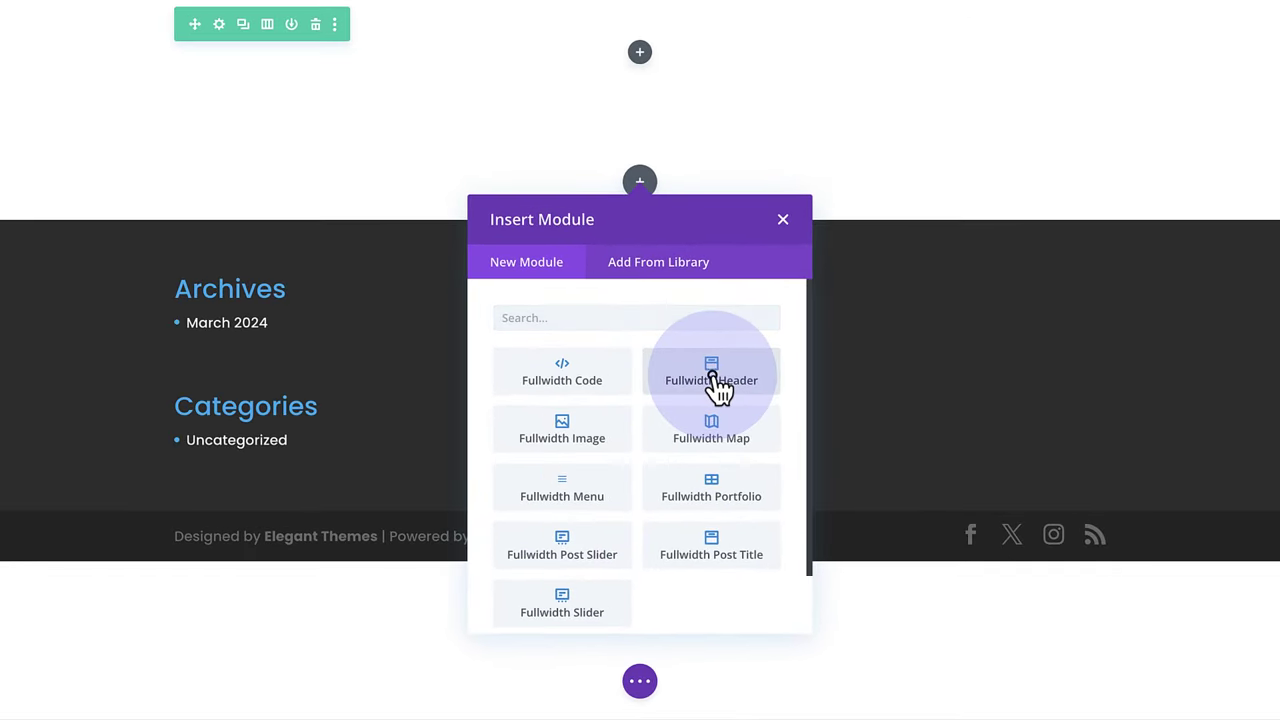
click(718, 386)
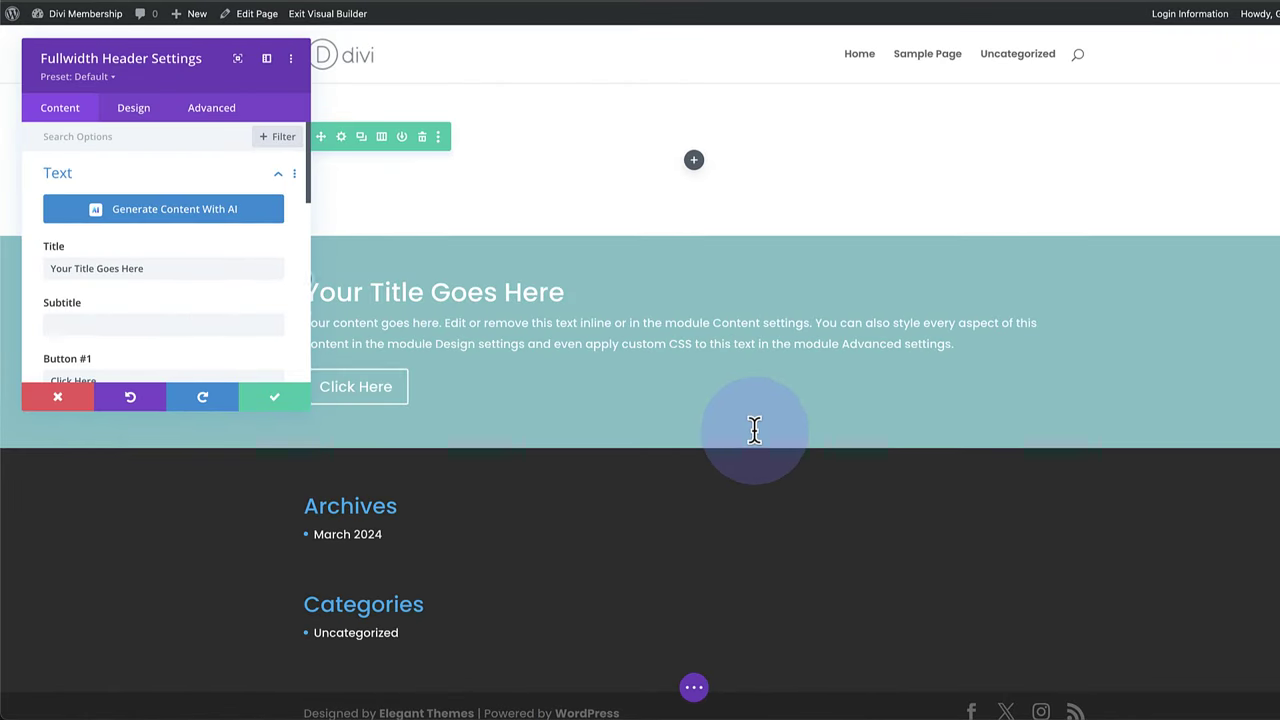
Step: Dock the settings panel and set the title to 'Become A Cooking PRO In Less Than A Week.'
click(267, 59)
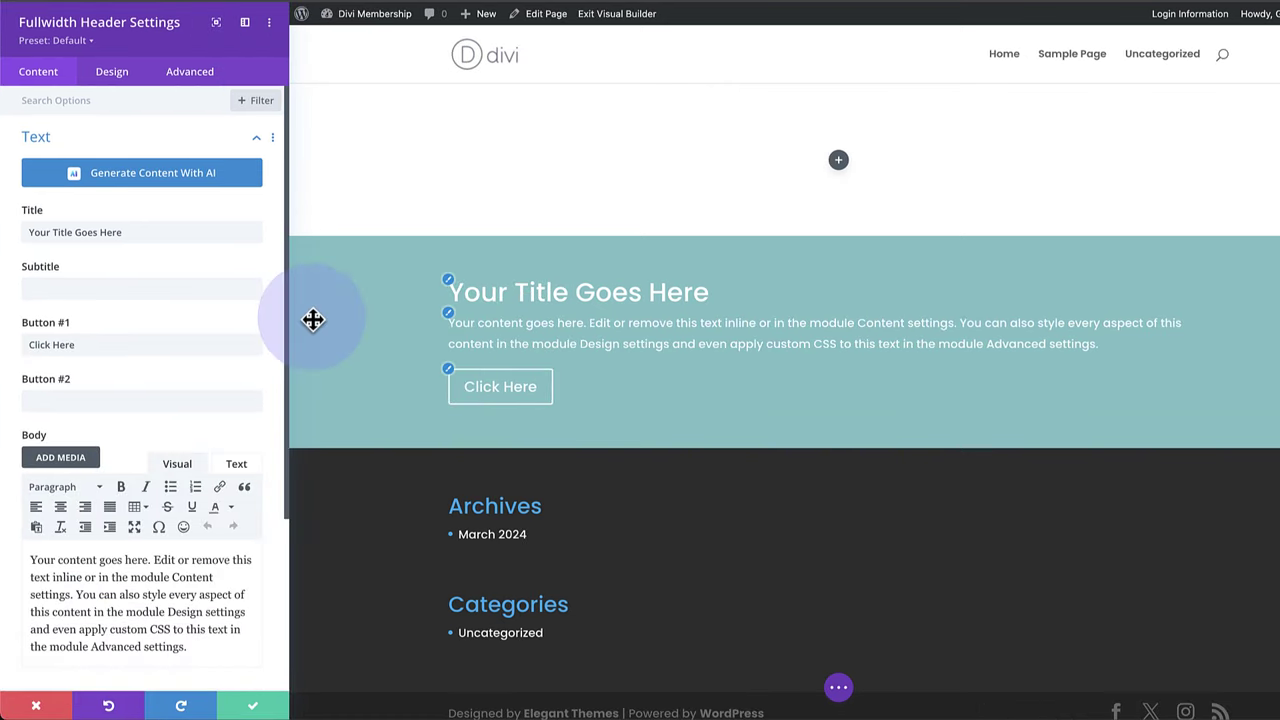
triple_click(168, 232)
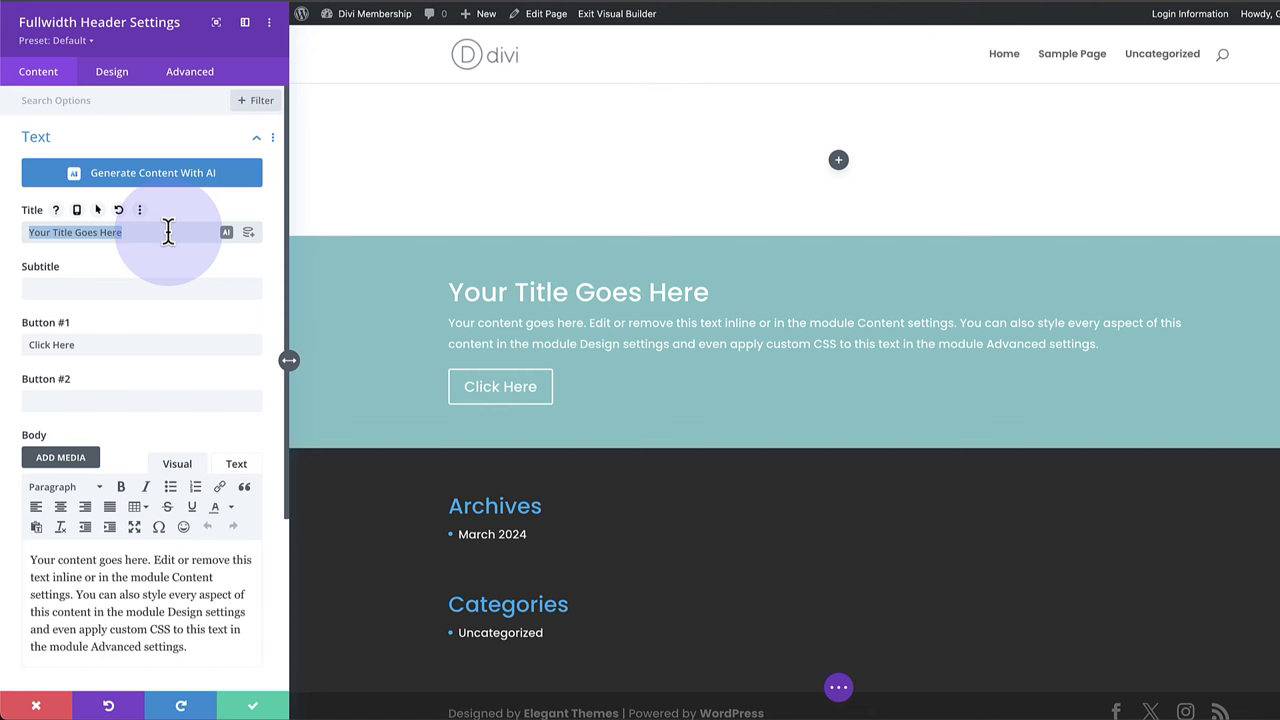
text(Become A Cooking PRO In Less Than A Week.)
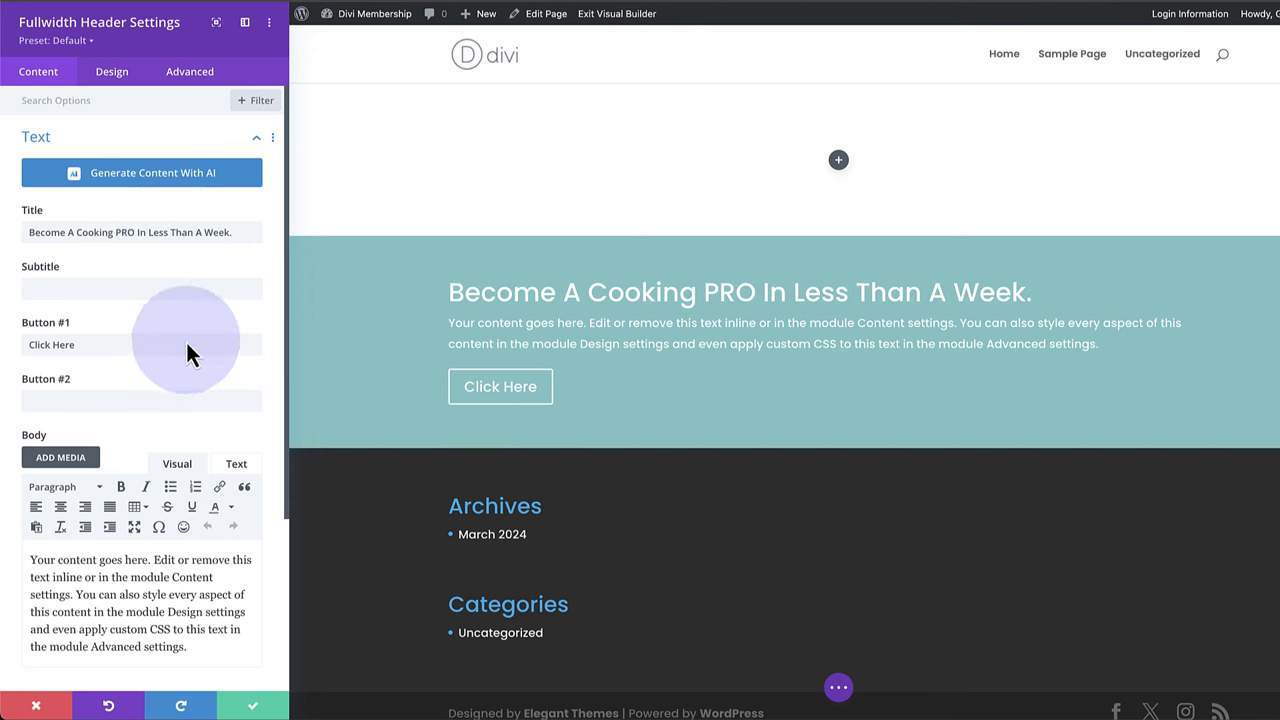
Step: Replace the header body text with a shorter lorem ipsum paragraph
scroll(222, 566, down, 2)
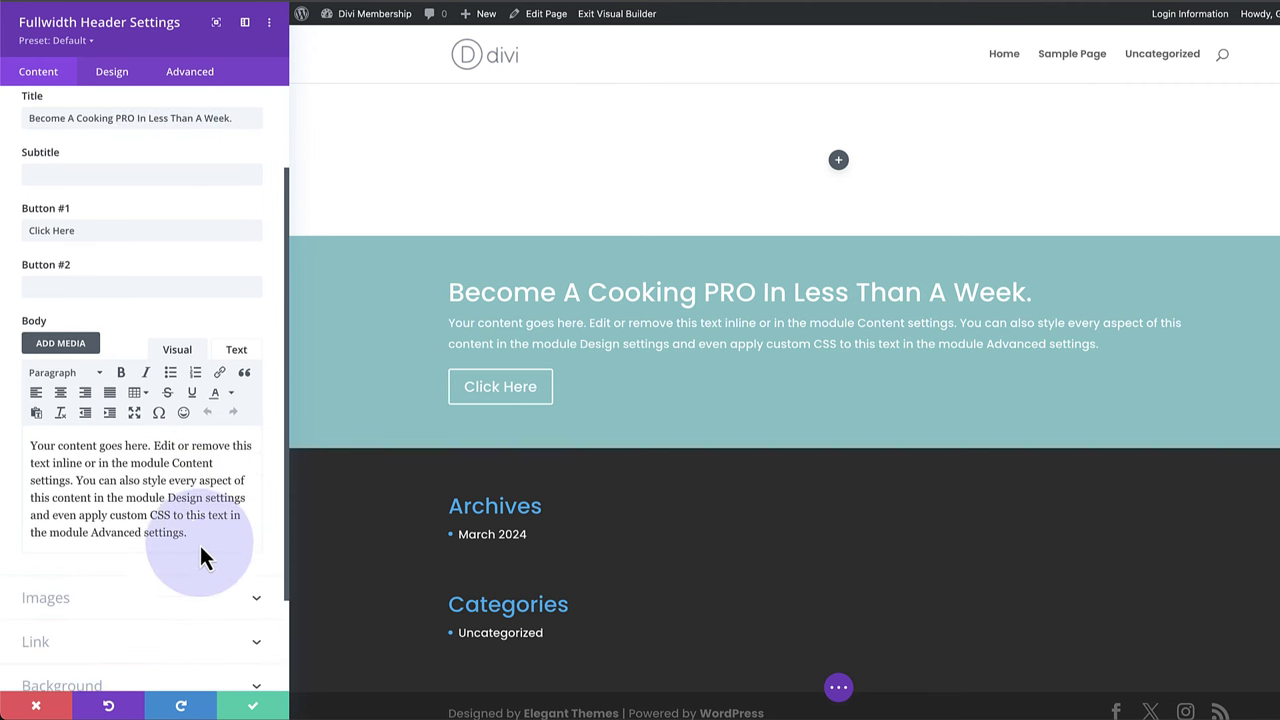
drag(199, 533, 27, 443)
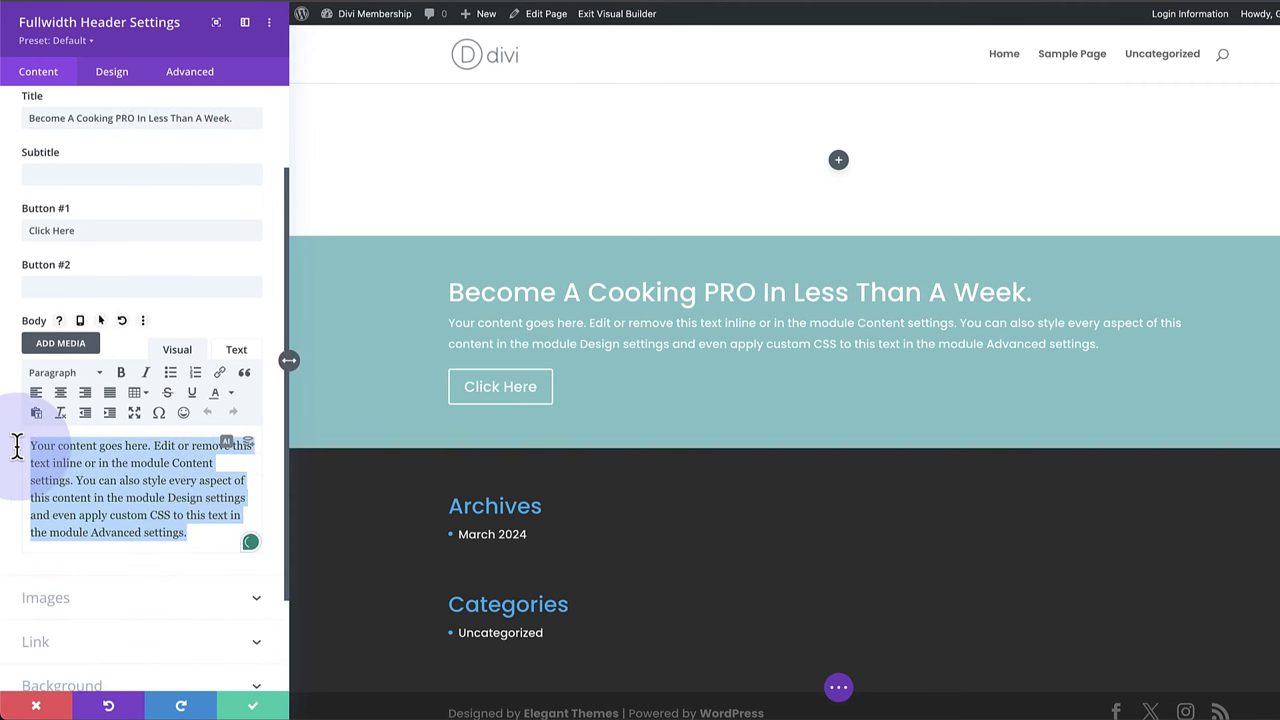
click(20, 460)
key(ctrl+a)
text(Lorem ipsum dolor sit amet, consectetuer adipiscing elit. Donec odio. Quisque volutpat mattis eros.)
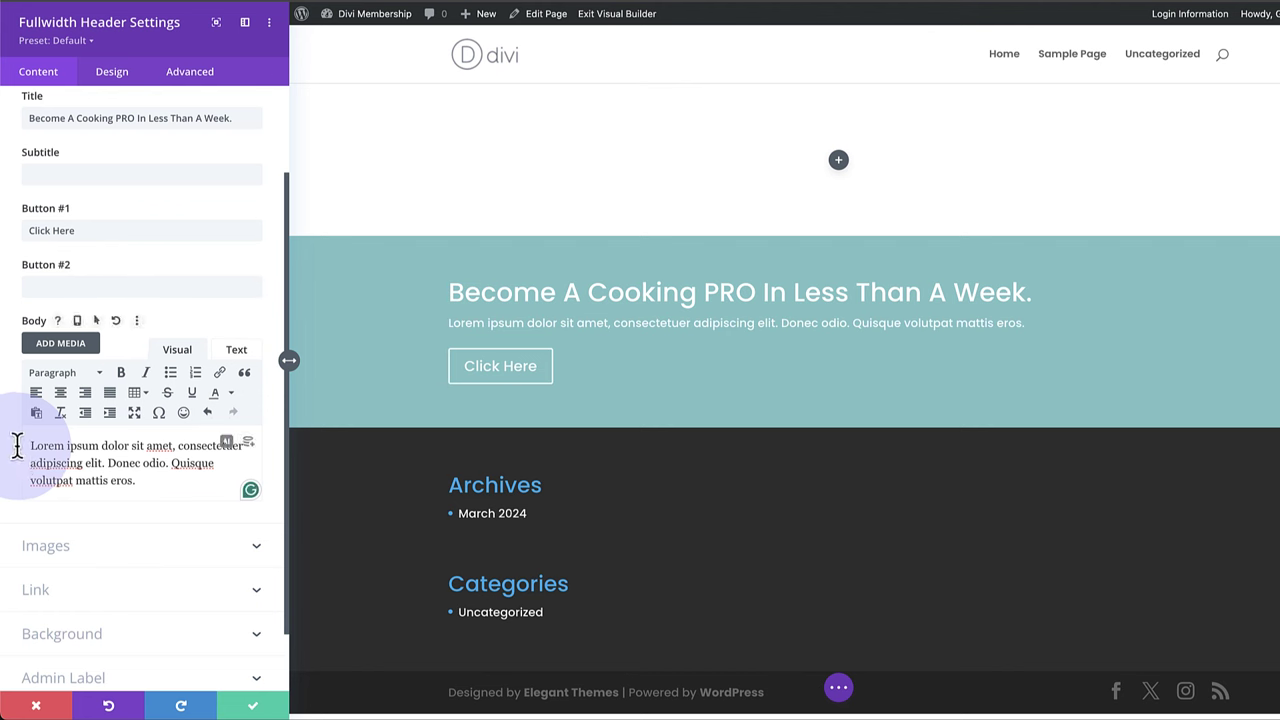
Step: Change the button label from 'Click Here' to 'Become A Member'
double_click(95, 230)
triple_click(95, 230)
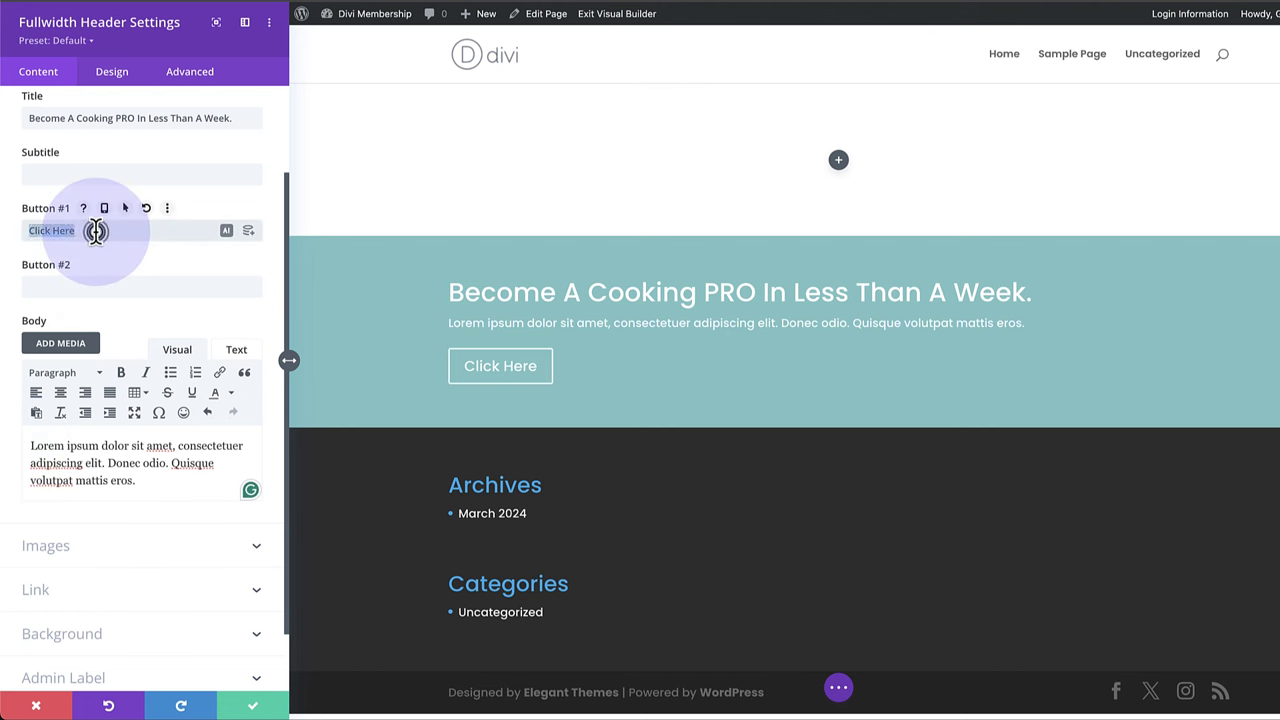
text(Be)
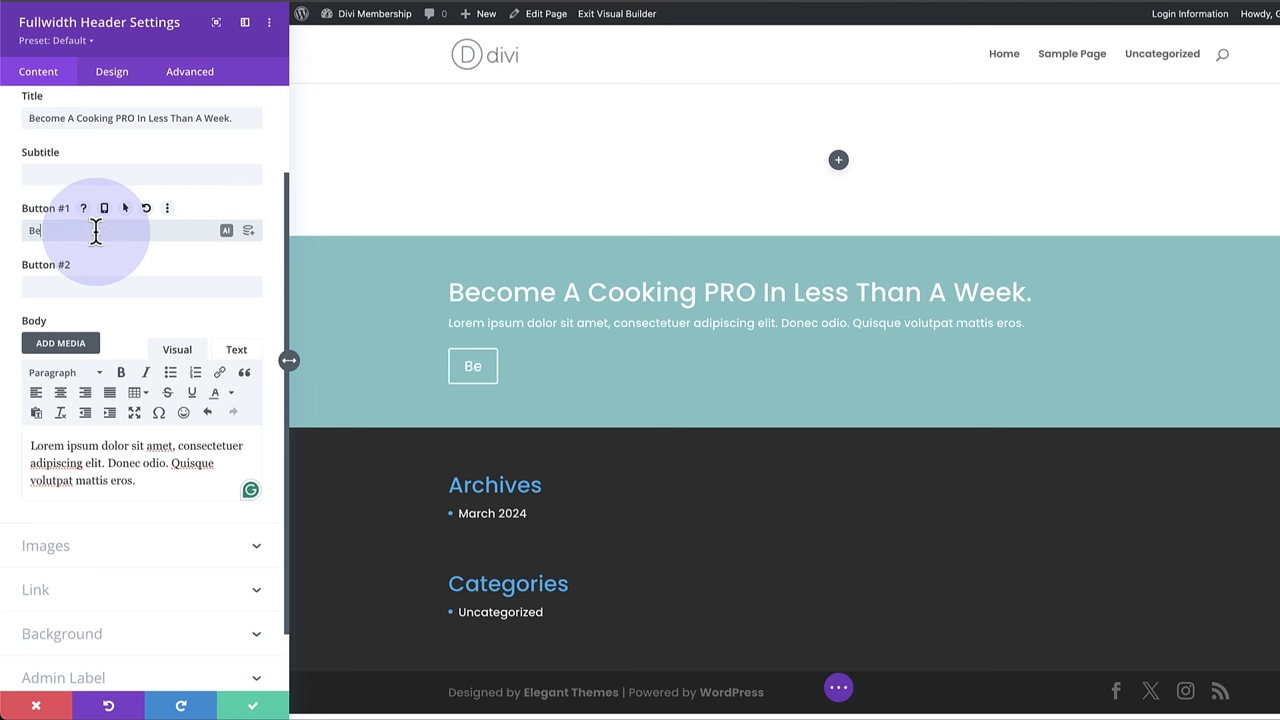
text(come A Member)
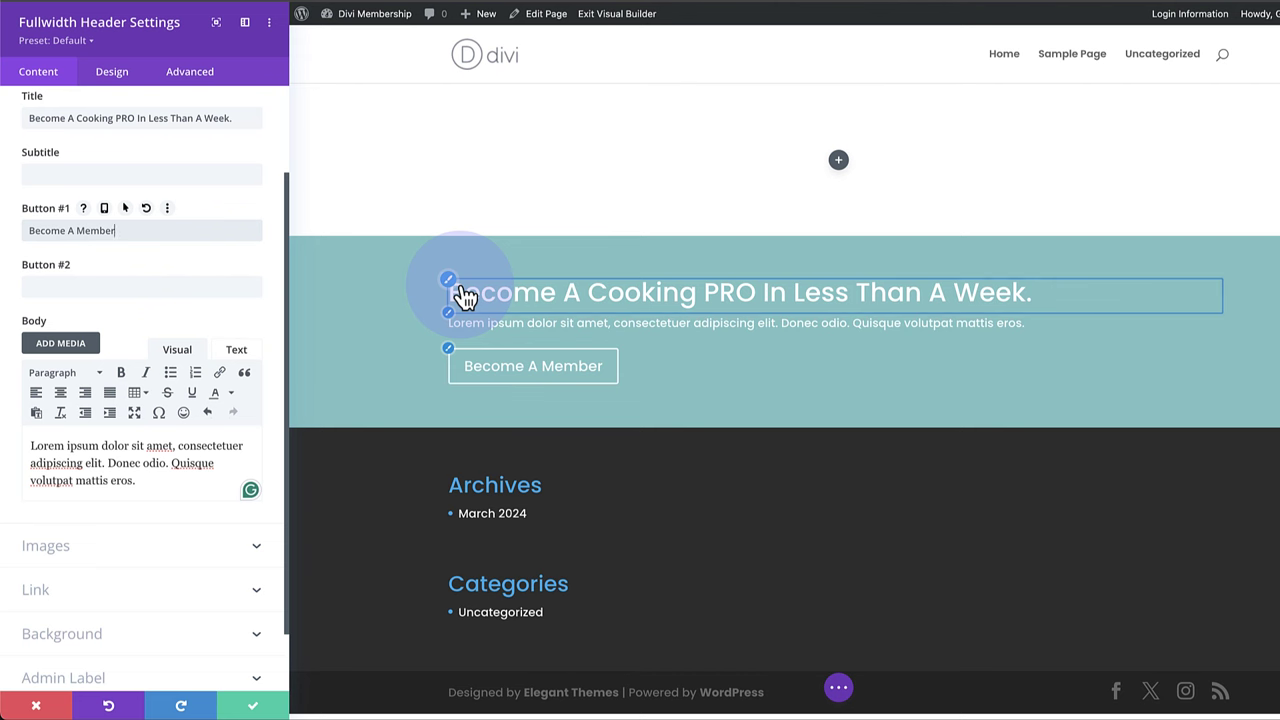
Step: Centre the header text and button and make the header fill the screen
click(113, 74)
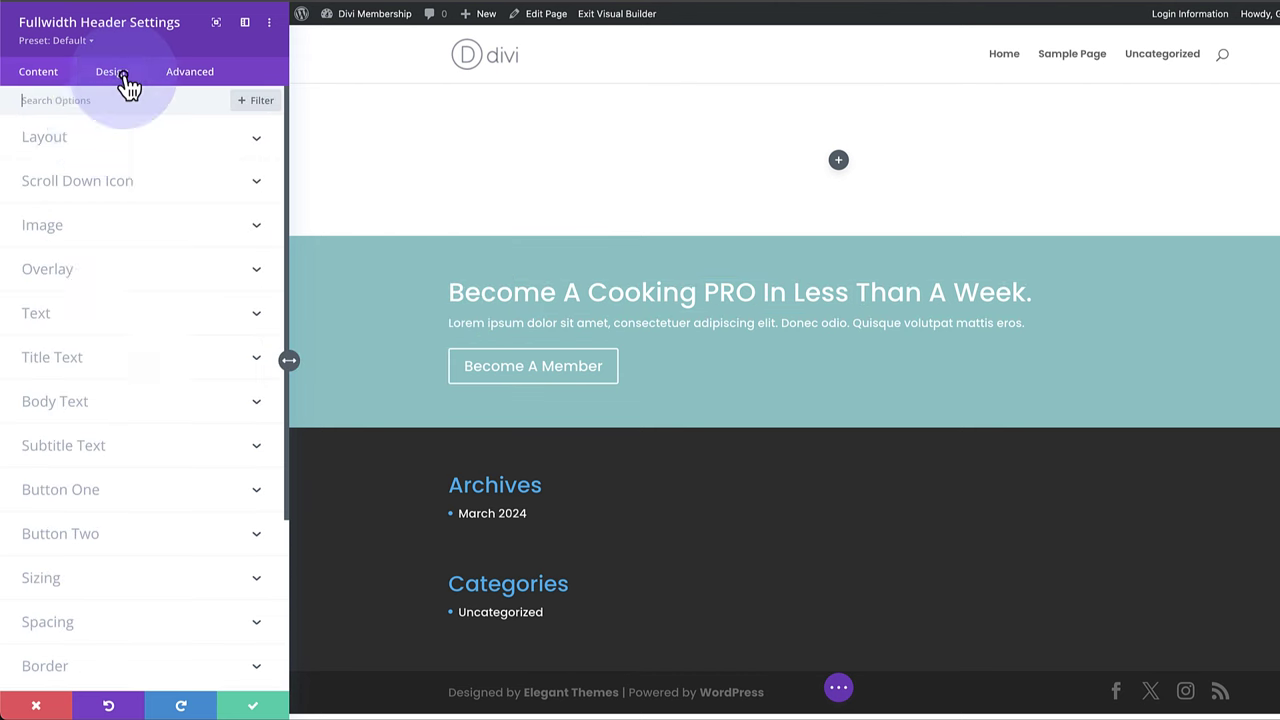
click(100, 146)
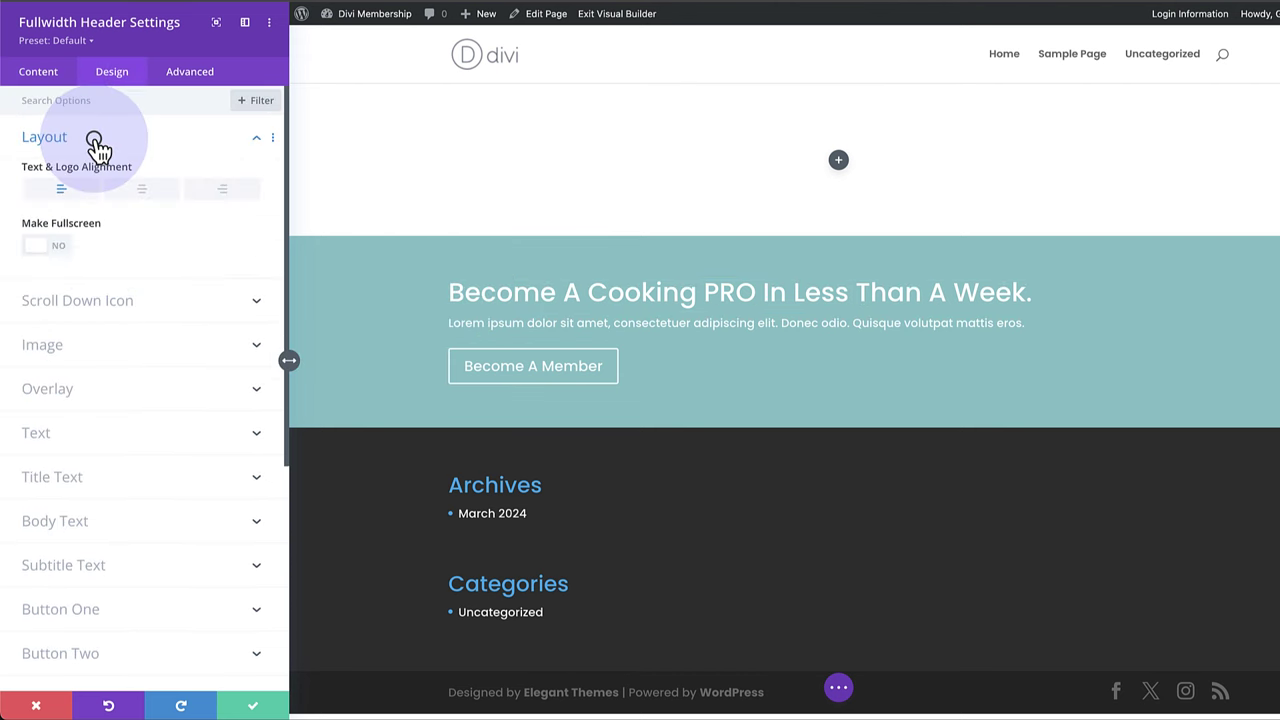
click(143, 192)
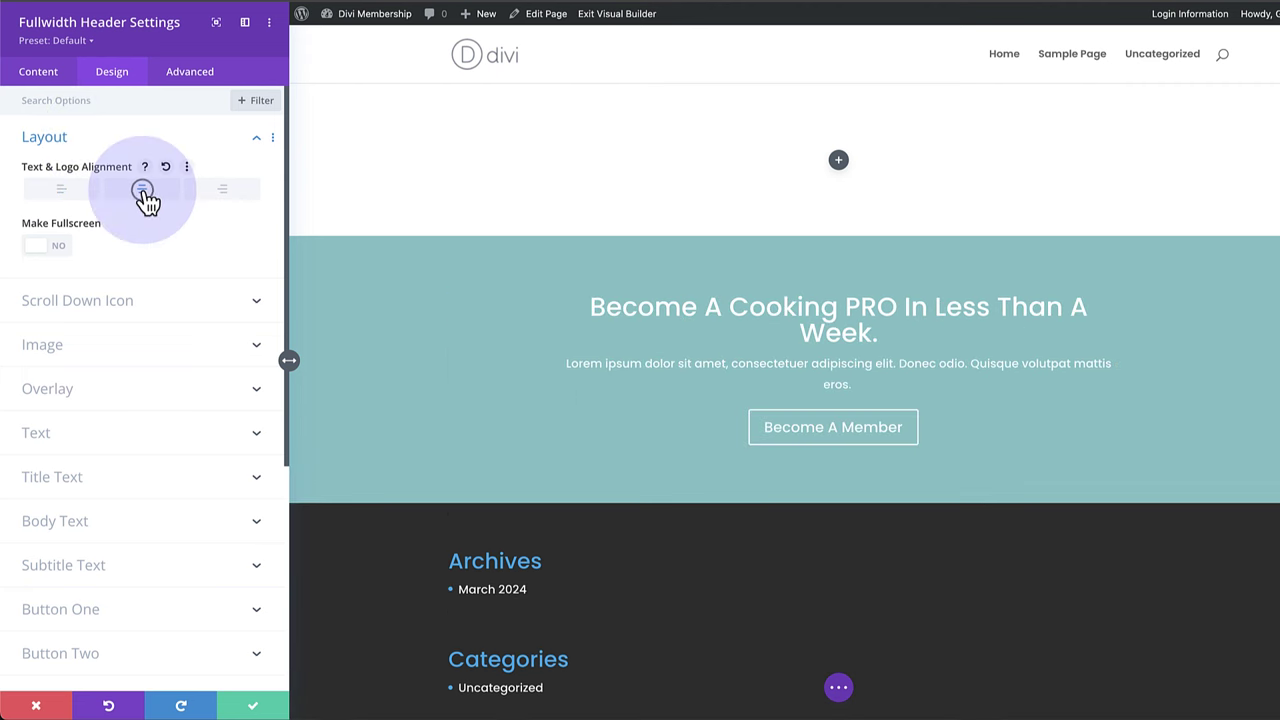
click(74, 252)
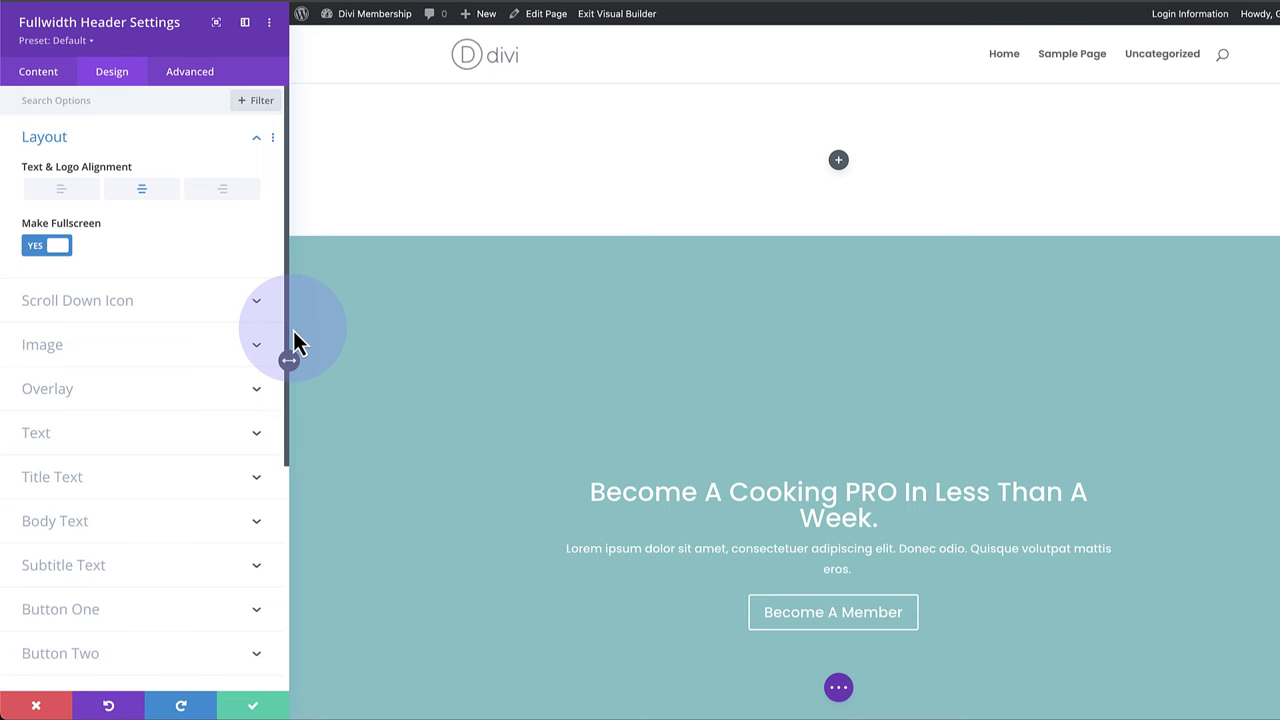
Step: Make the title bold with 1.2em line height, changing its size from 62px to 3.2em
scroll(582, 402, down, 5)
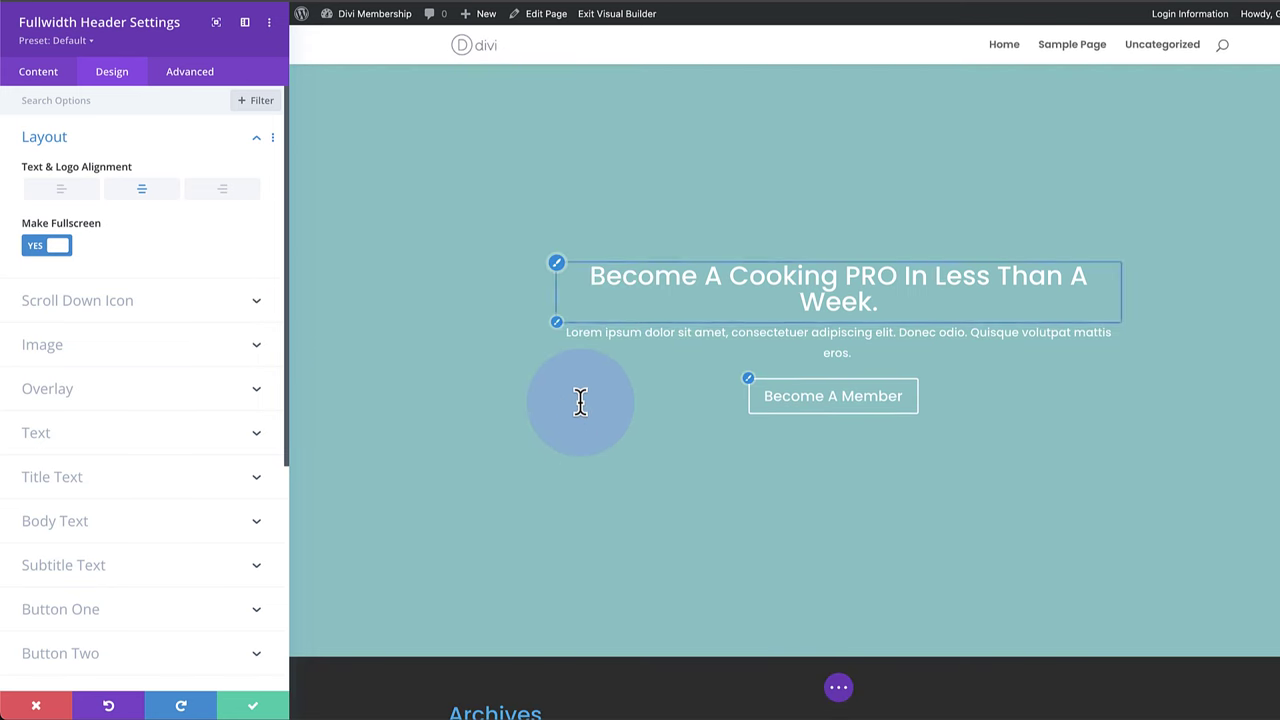
click(559, 268)
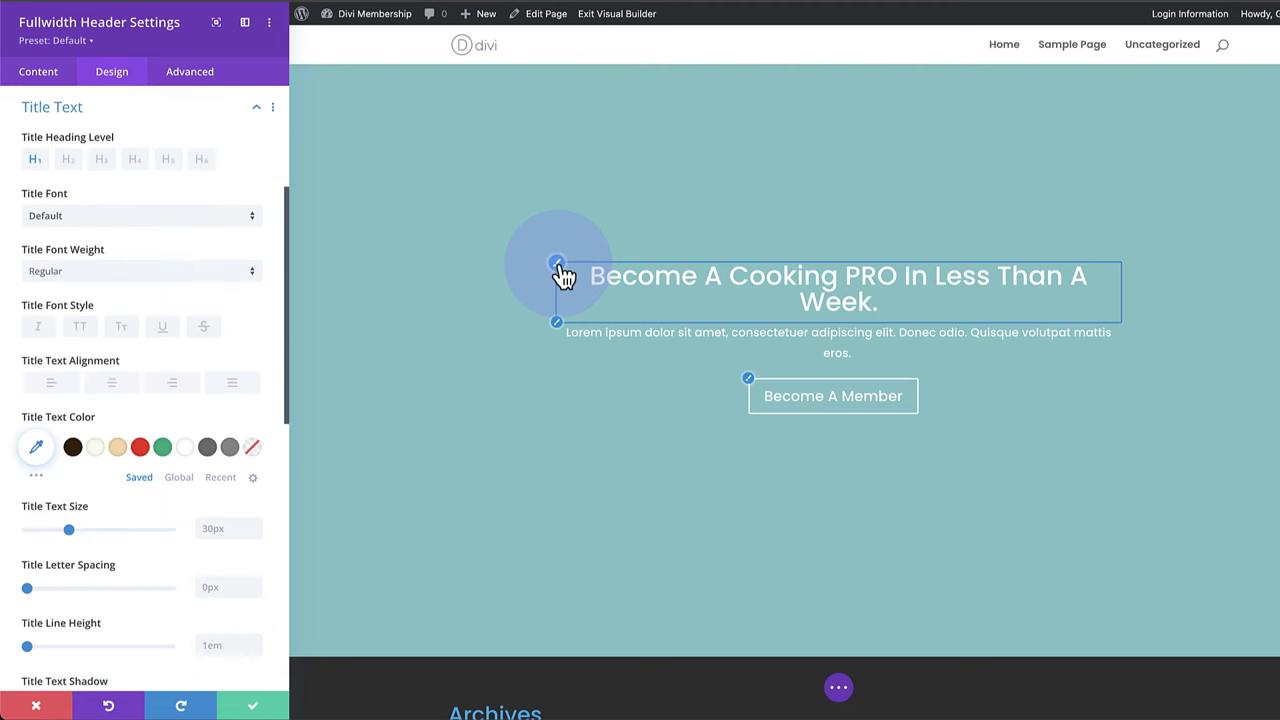
click(169, 280)
click(161, 358)
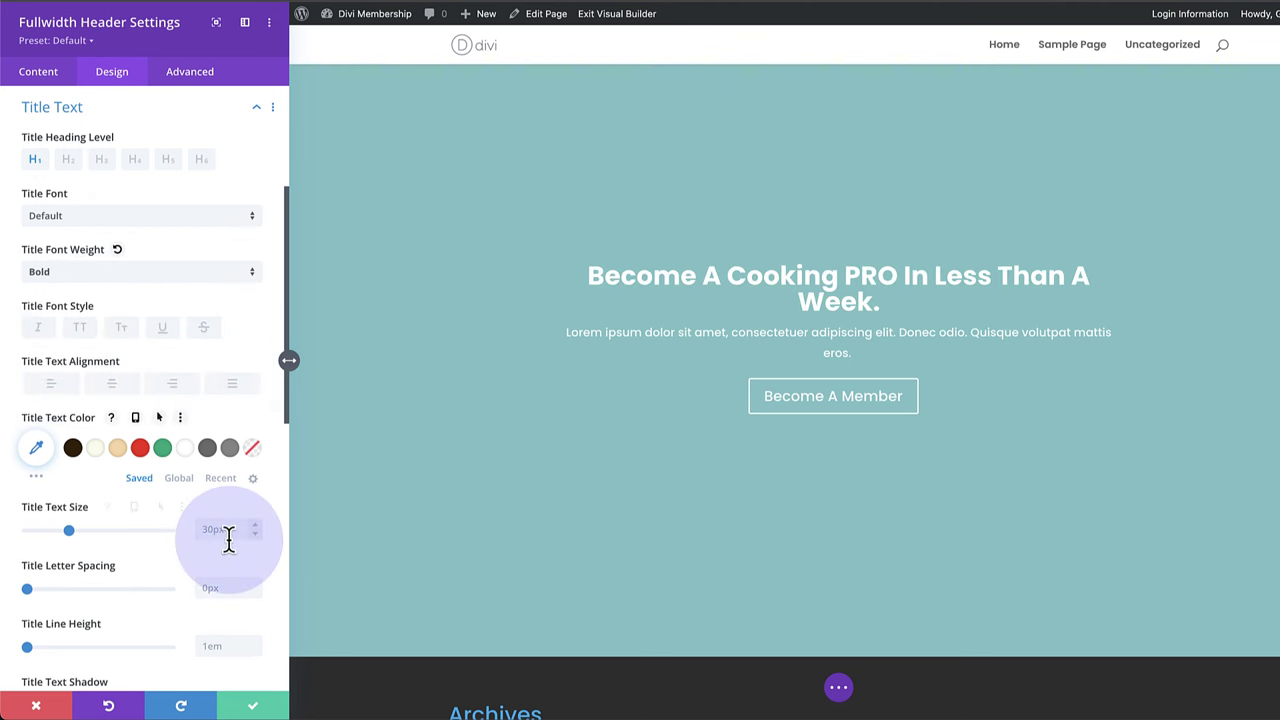
drag(68, 531, 116, 522)
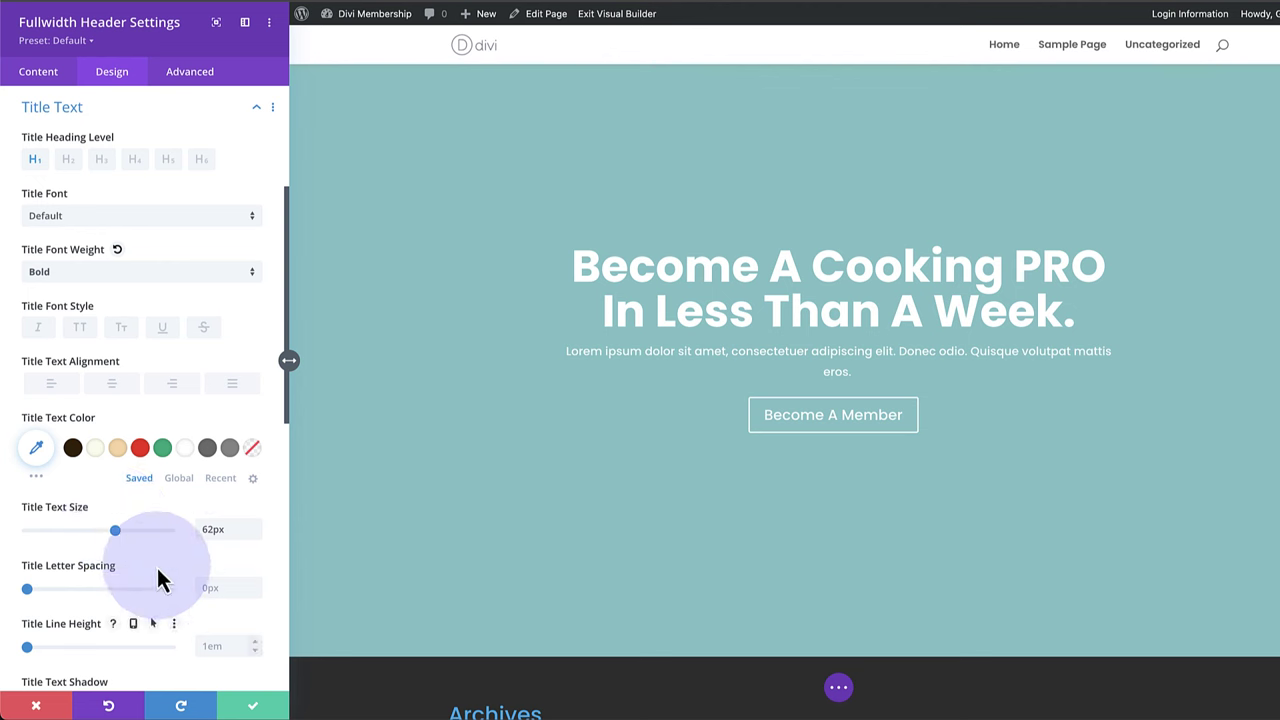
click(230, 646)
click(256, 642)
click(256, 642)
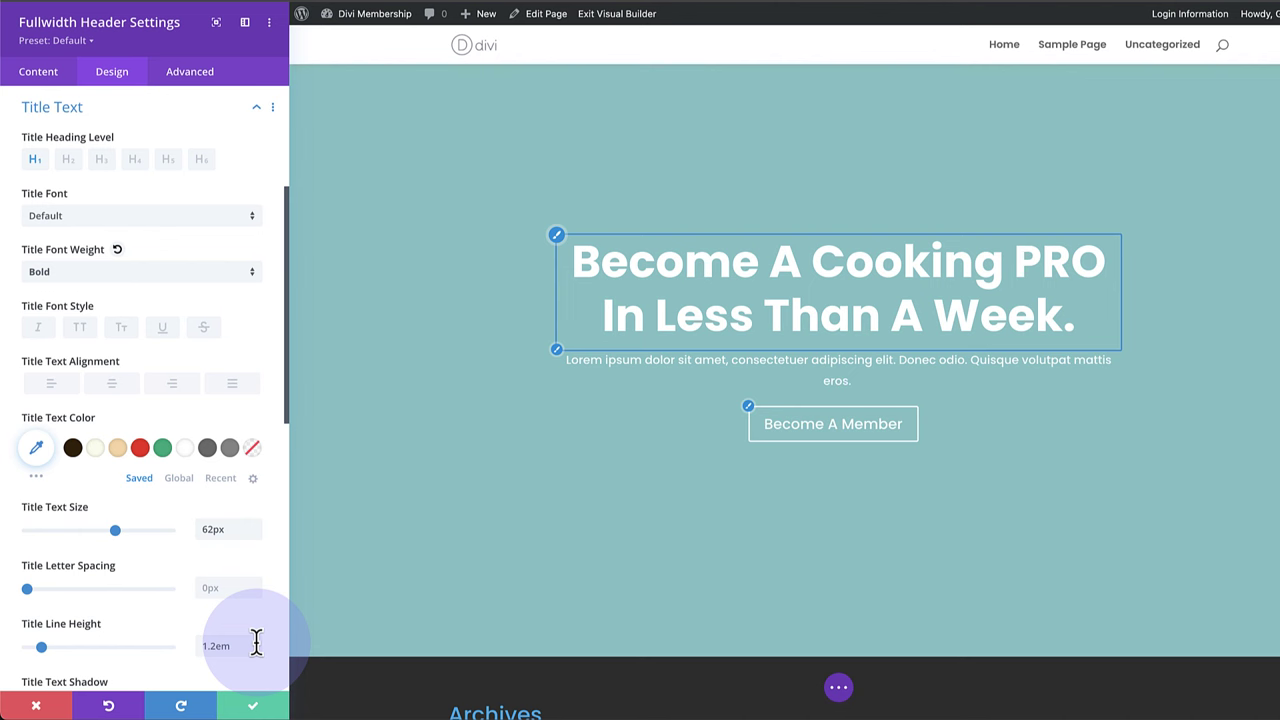
drag(229, 529, 204, 530)
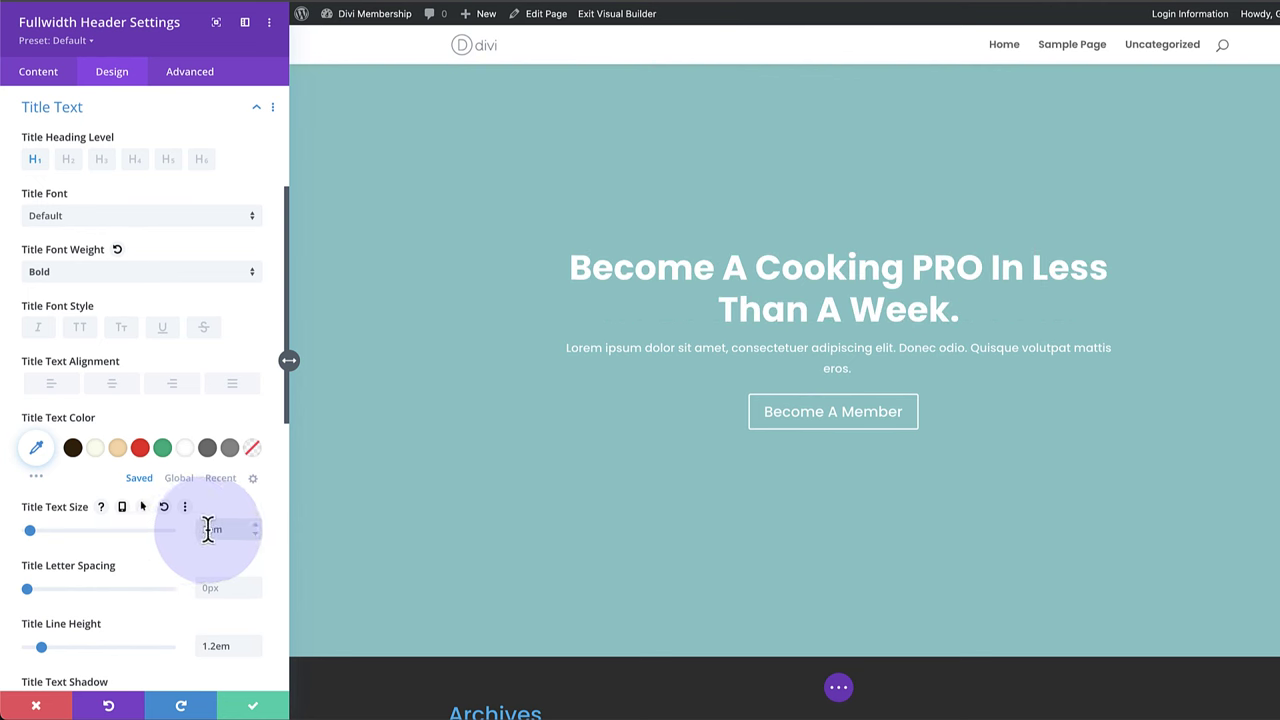
click(208, 529)
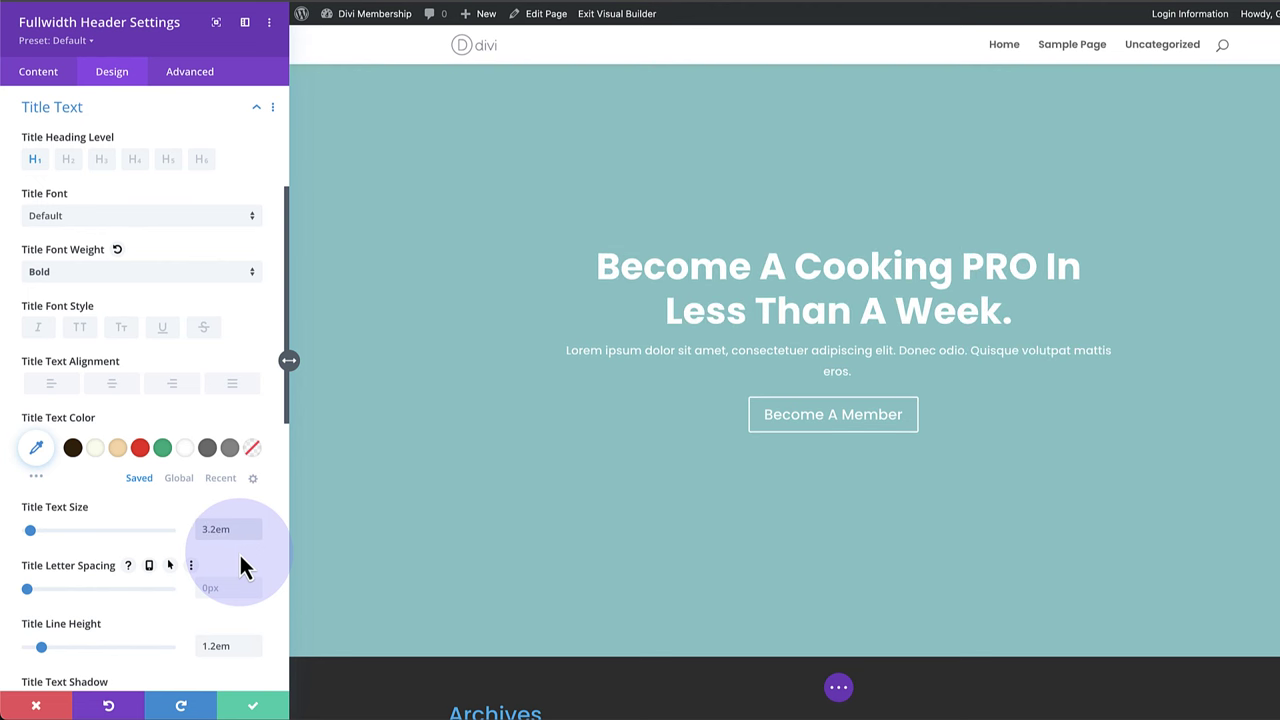
Step: Set the header's Body Text Size to 1.4em
click(557, 346)
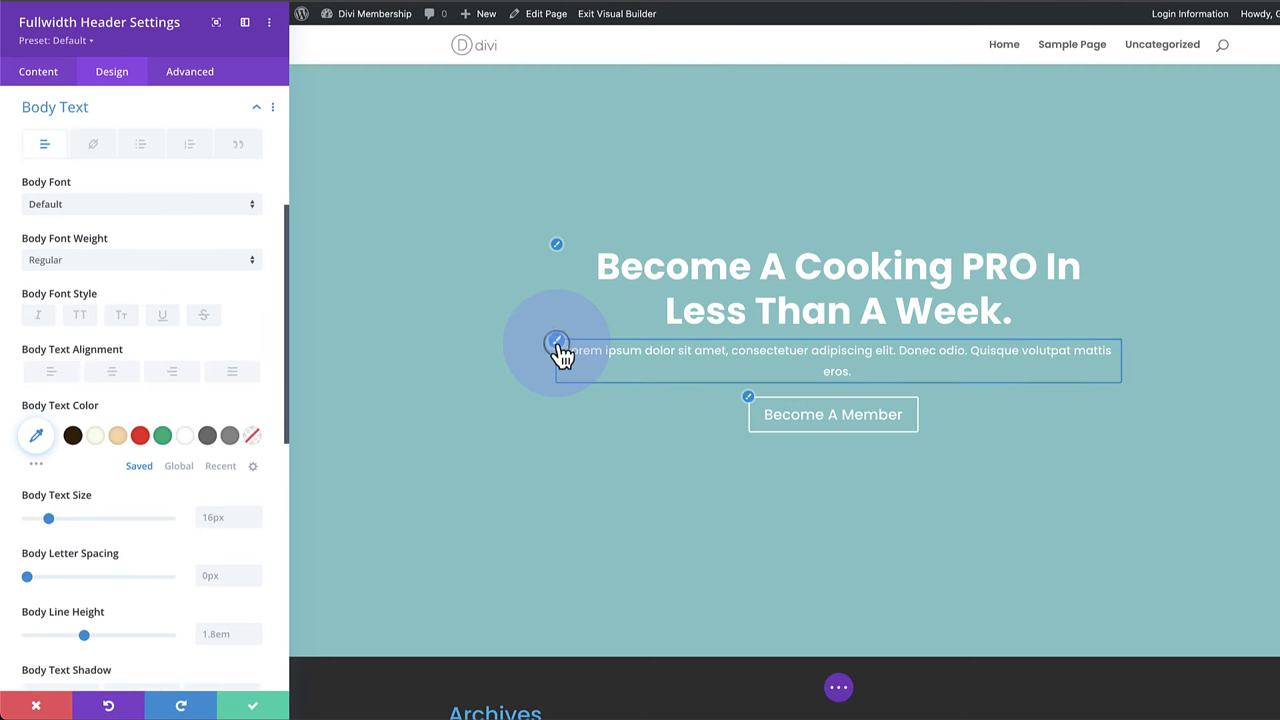
click(216, 520)
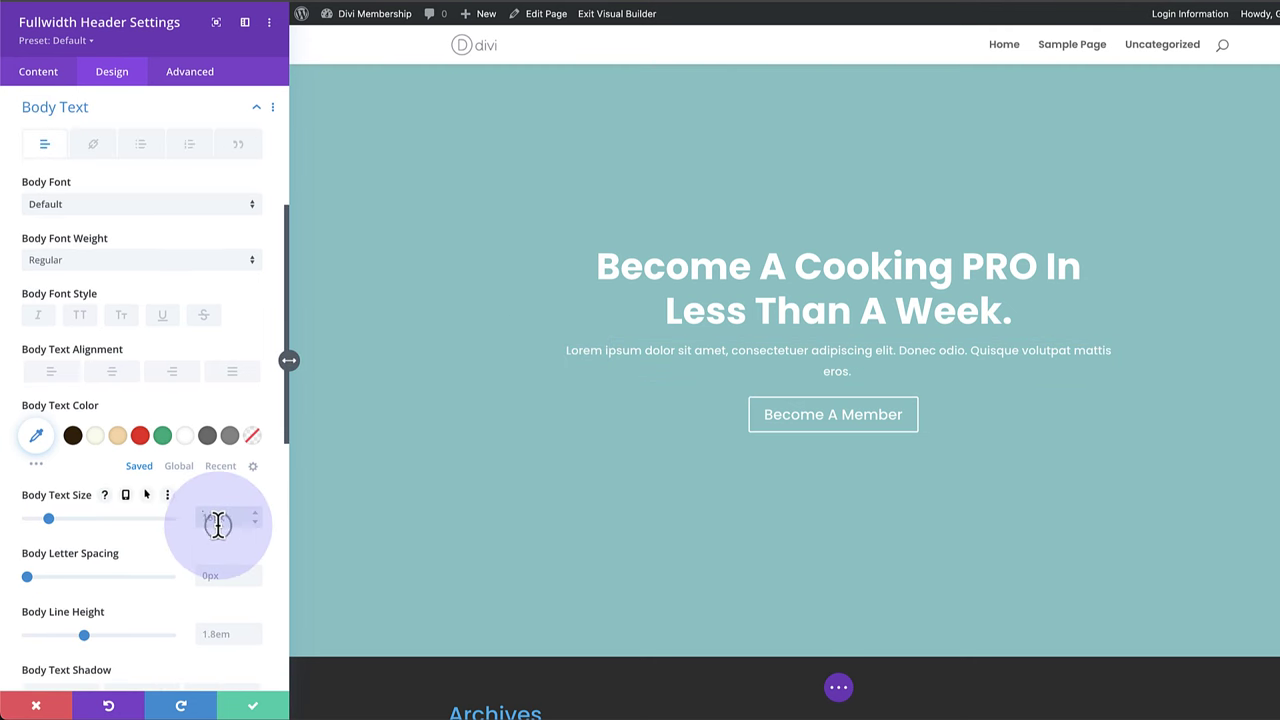
text(1em)
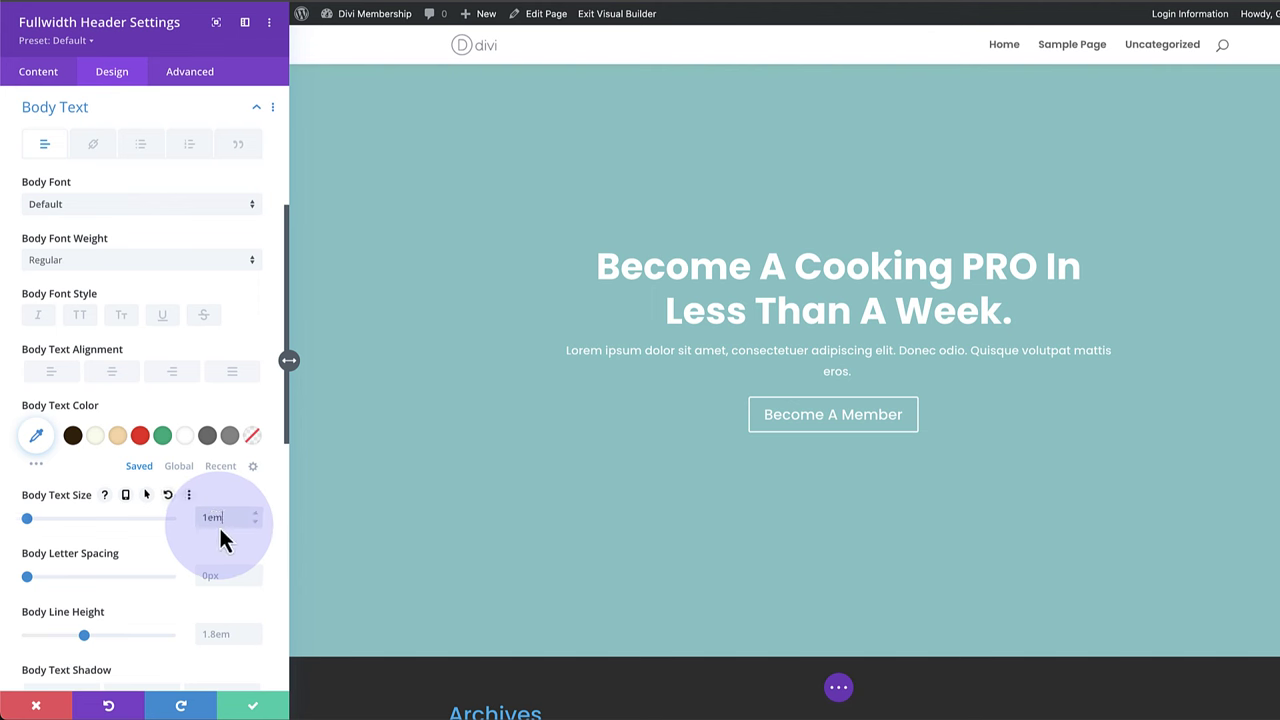
click(256, 513)
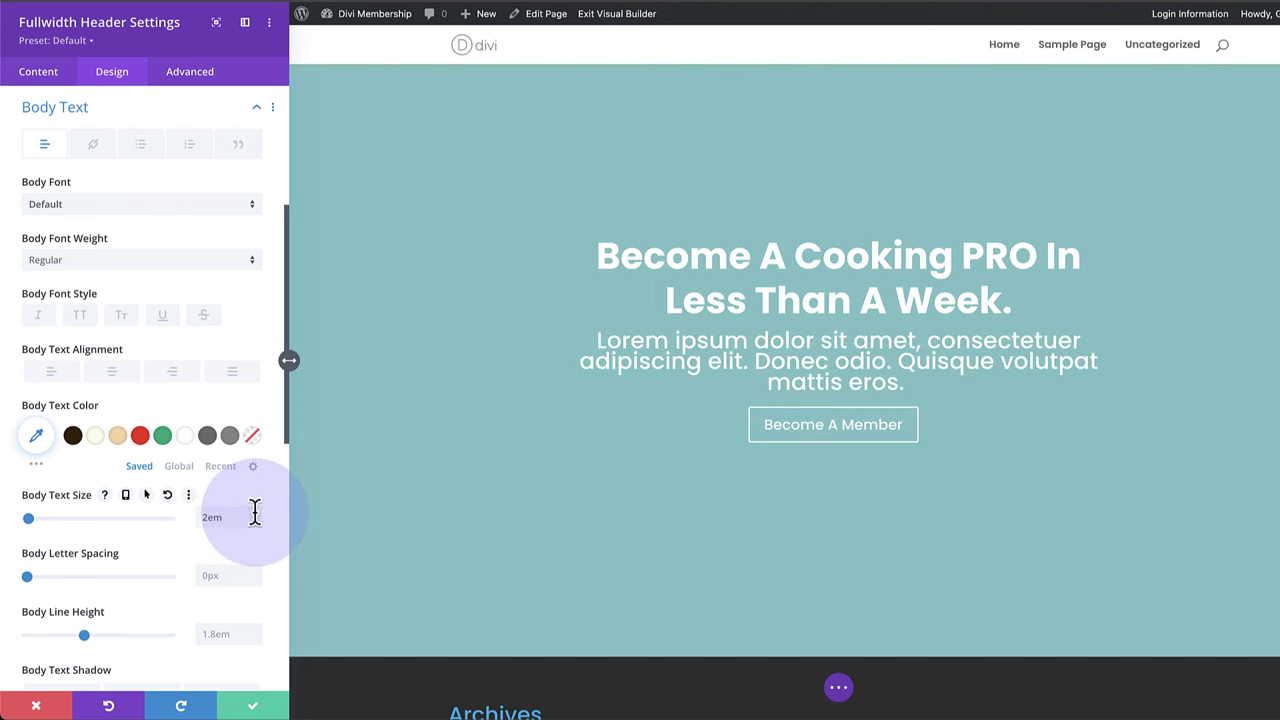
double_click(210, 517)
click(202, 517)
text(1.)
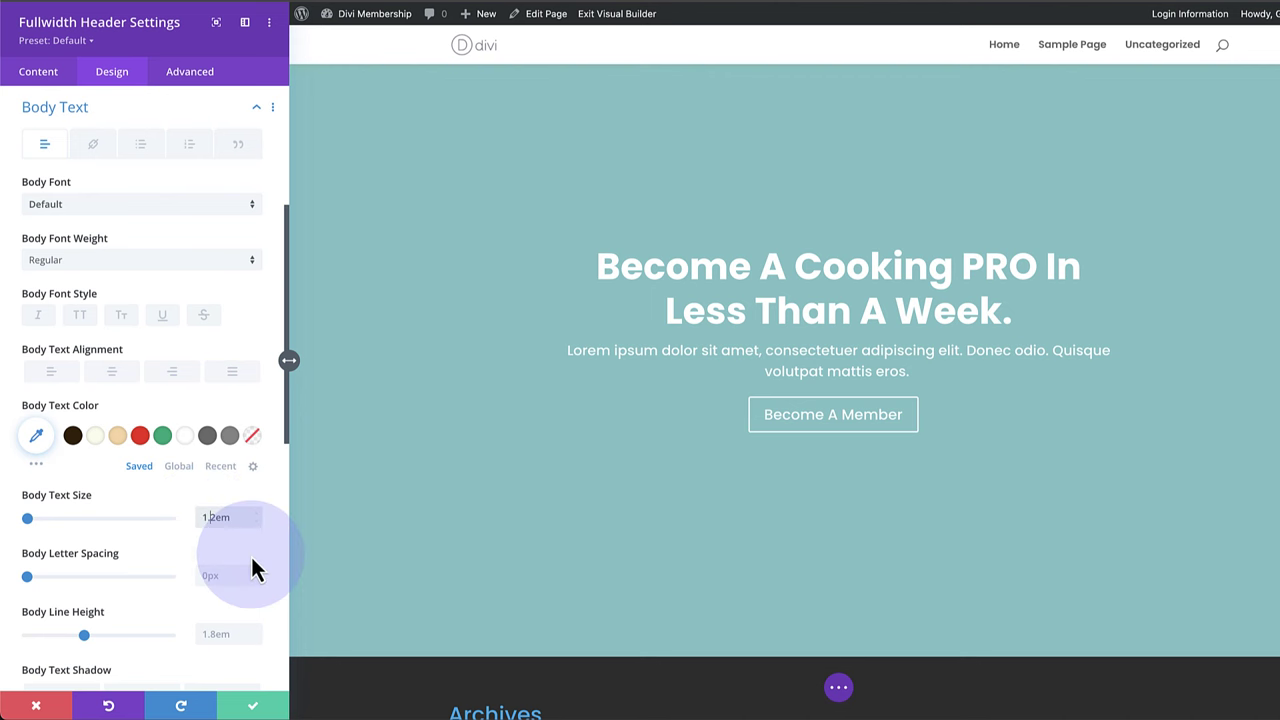
key(Up)
key(Up)
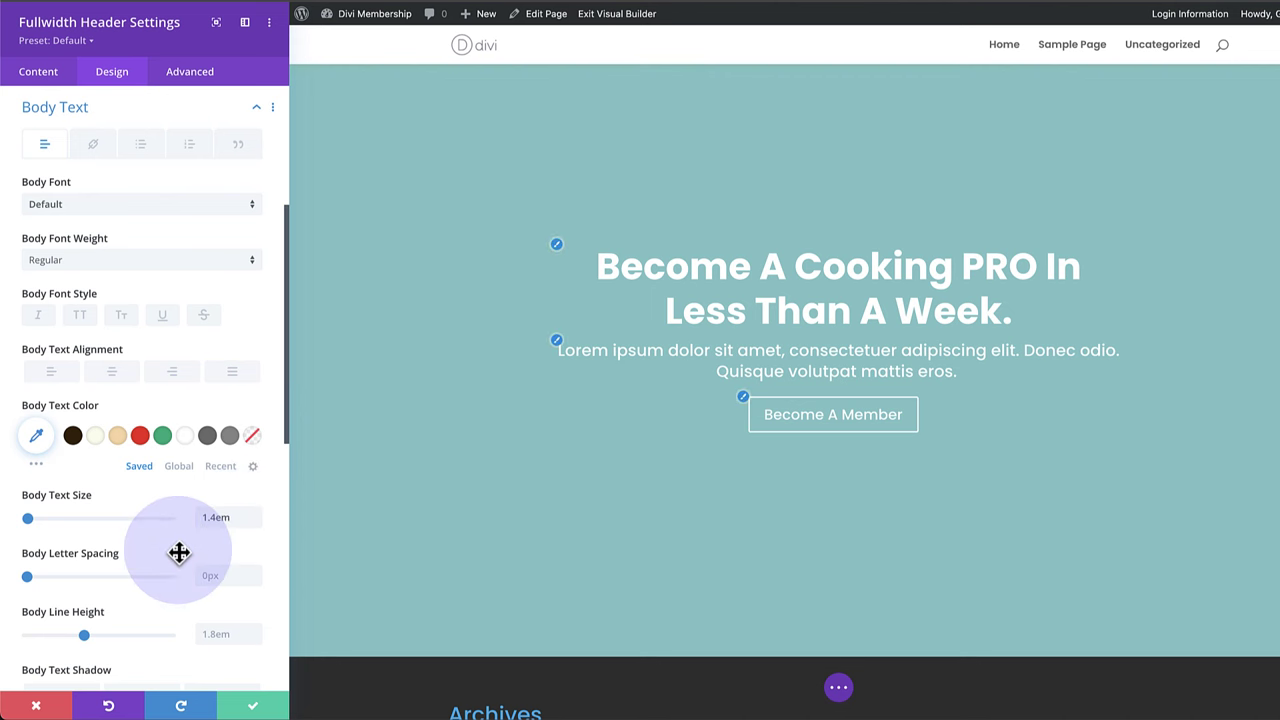
Step: Expand the Background settings on the header's Content options
scroll(179, 555, down, 3)
scroll(179, 558, up, 6)
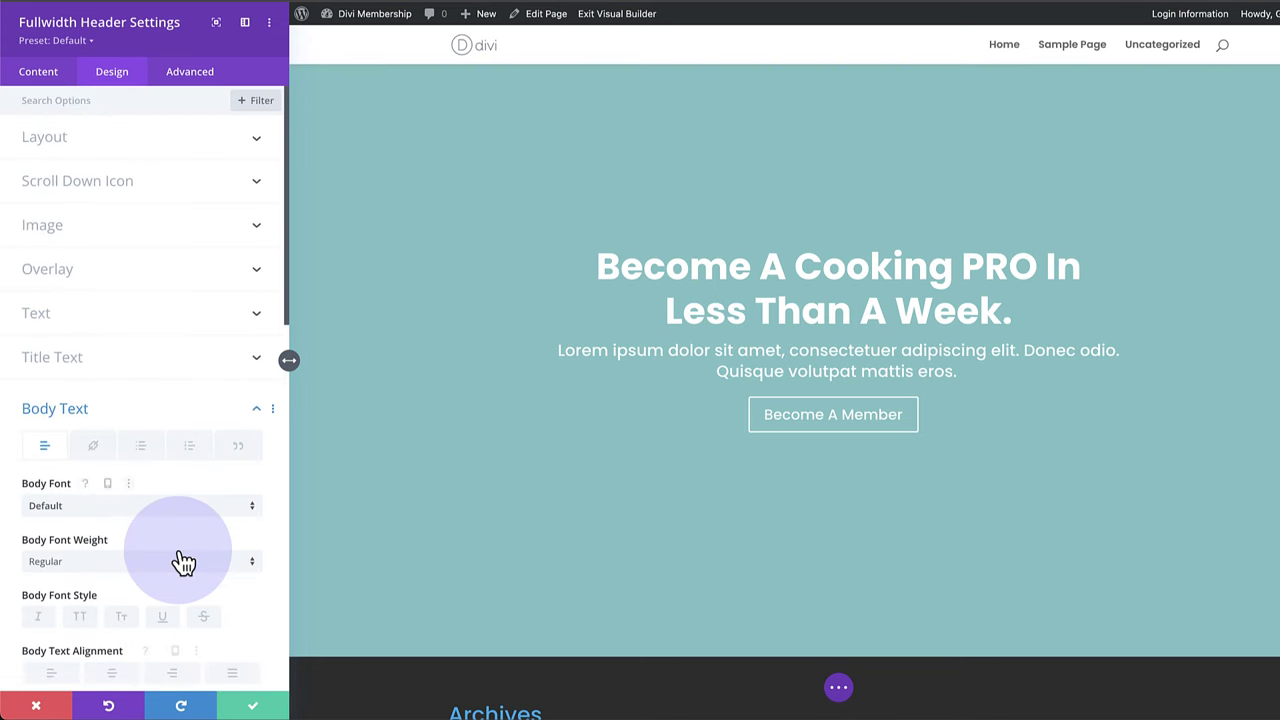
click(62, 77)
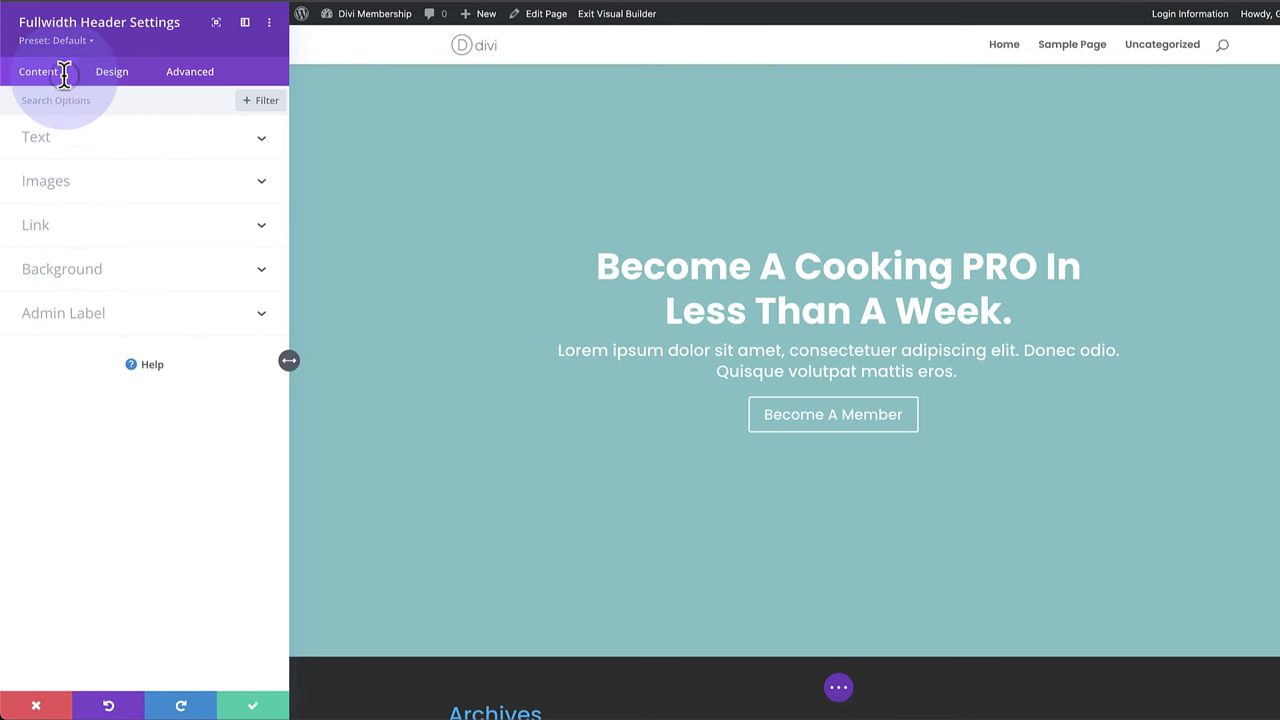
click(96, 282)
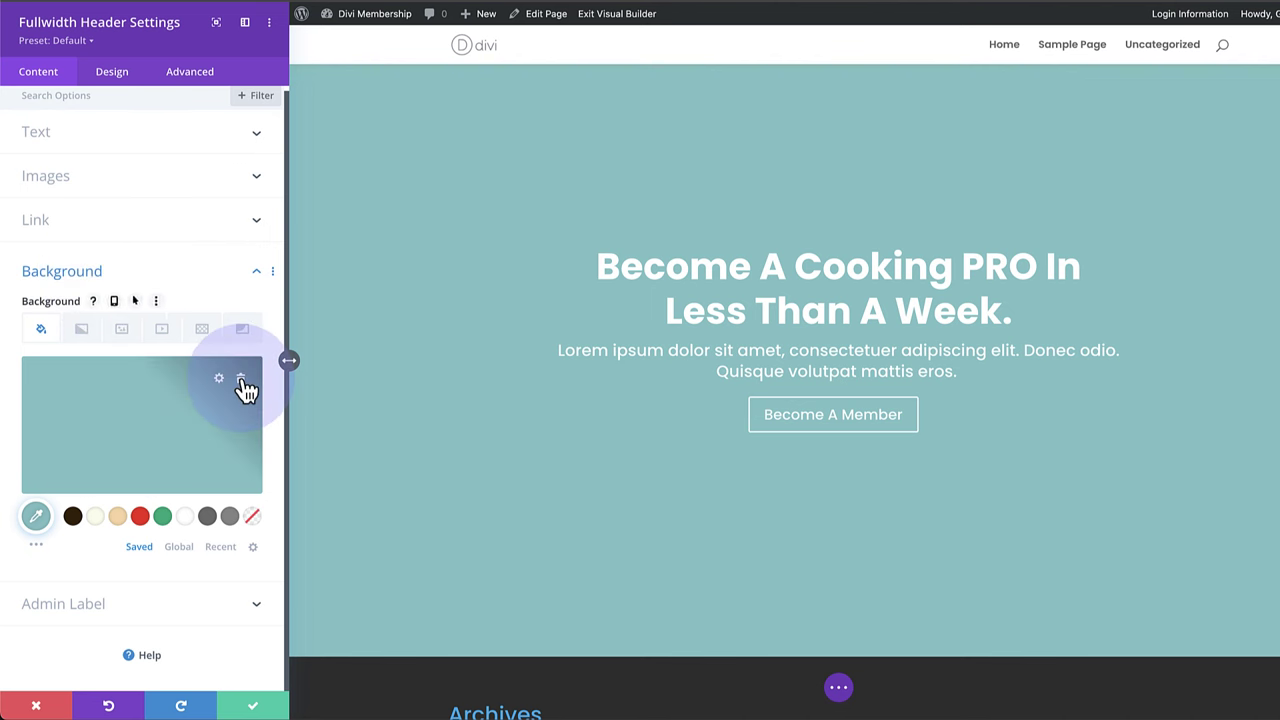
Step: Clear the teal background colour and start adding a background image
click(240, 379)
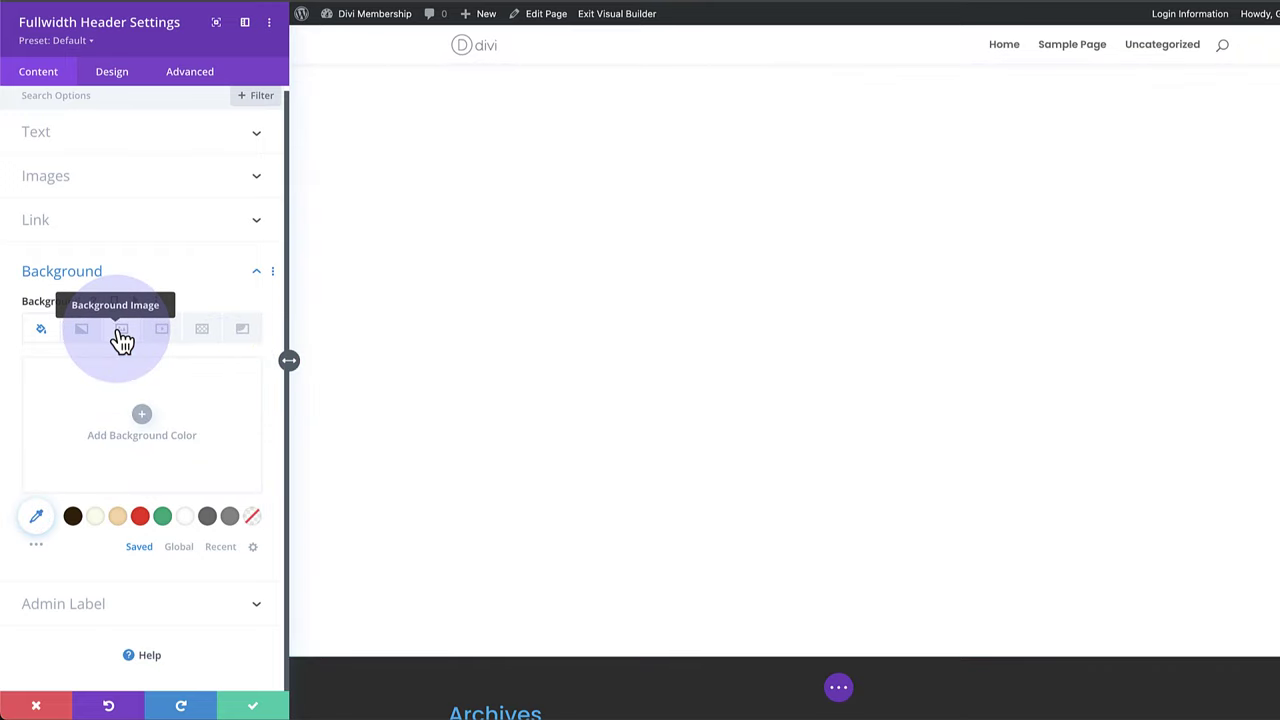
click(119, 334)
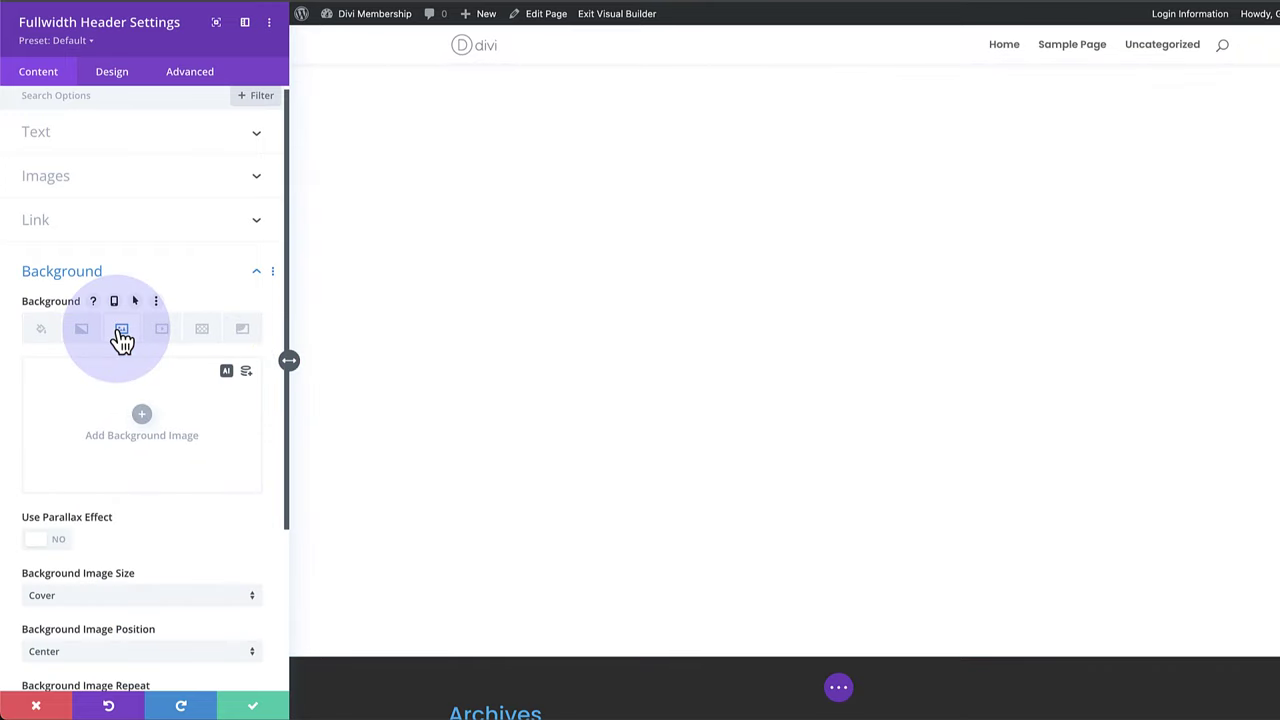
click(144, 416)
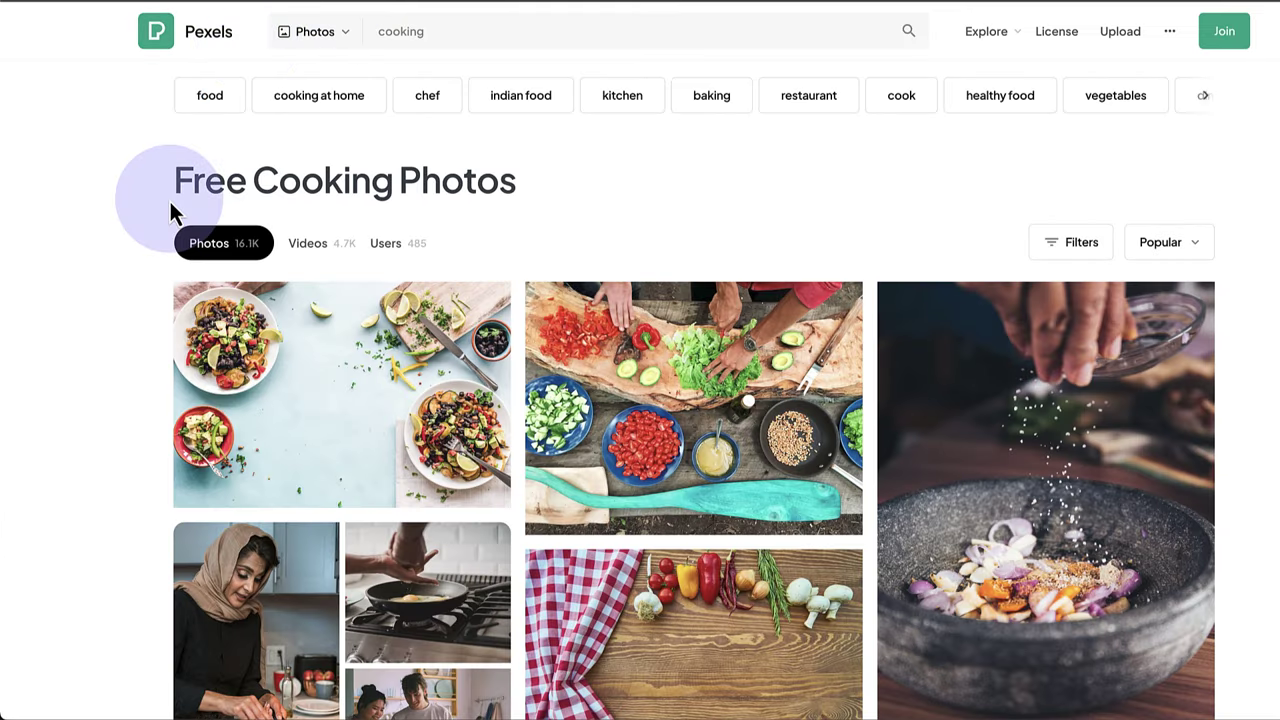
Step: View the Pexels frying-pan-with-eggs photo and its free download sizes, then close it
scroll(281, 500, down, 3)
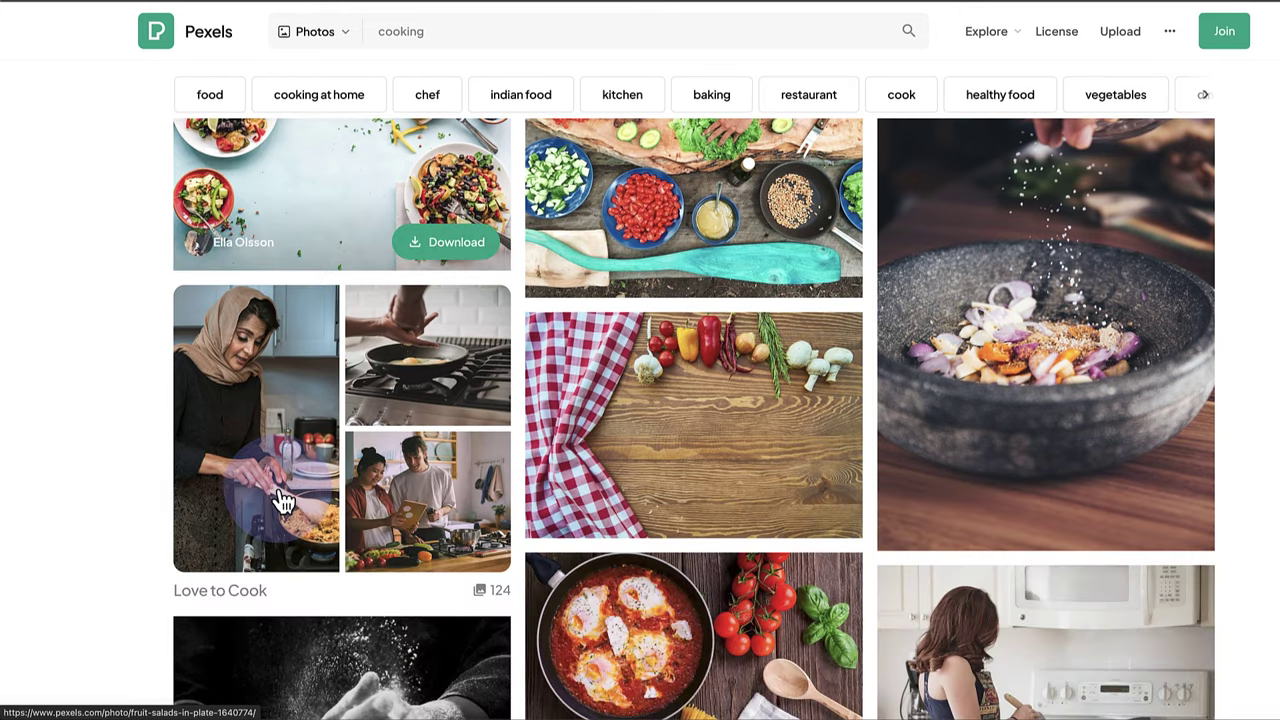
scroll(281, 500, down, 4)
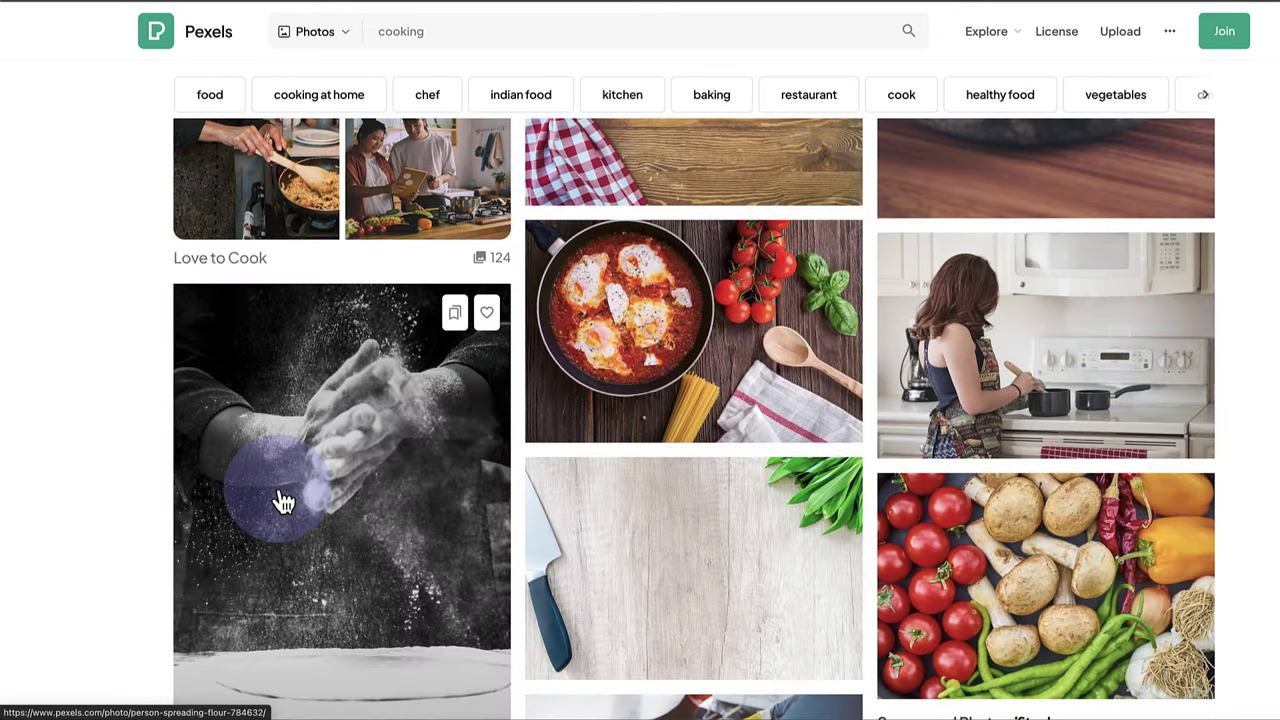
click(738, 318)
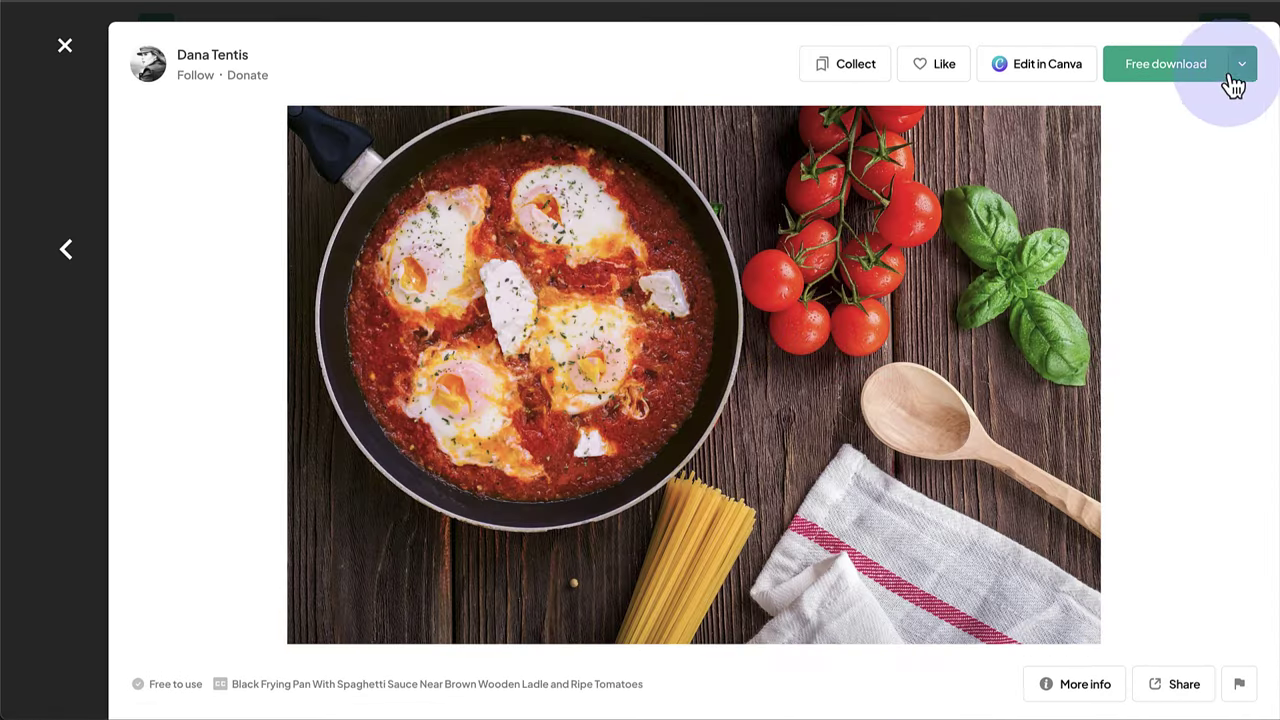
click(1241, 68)
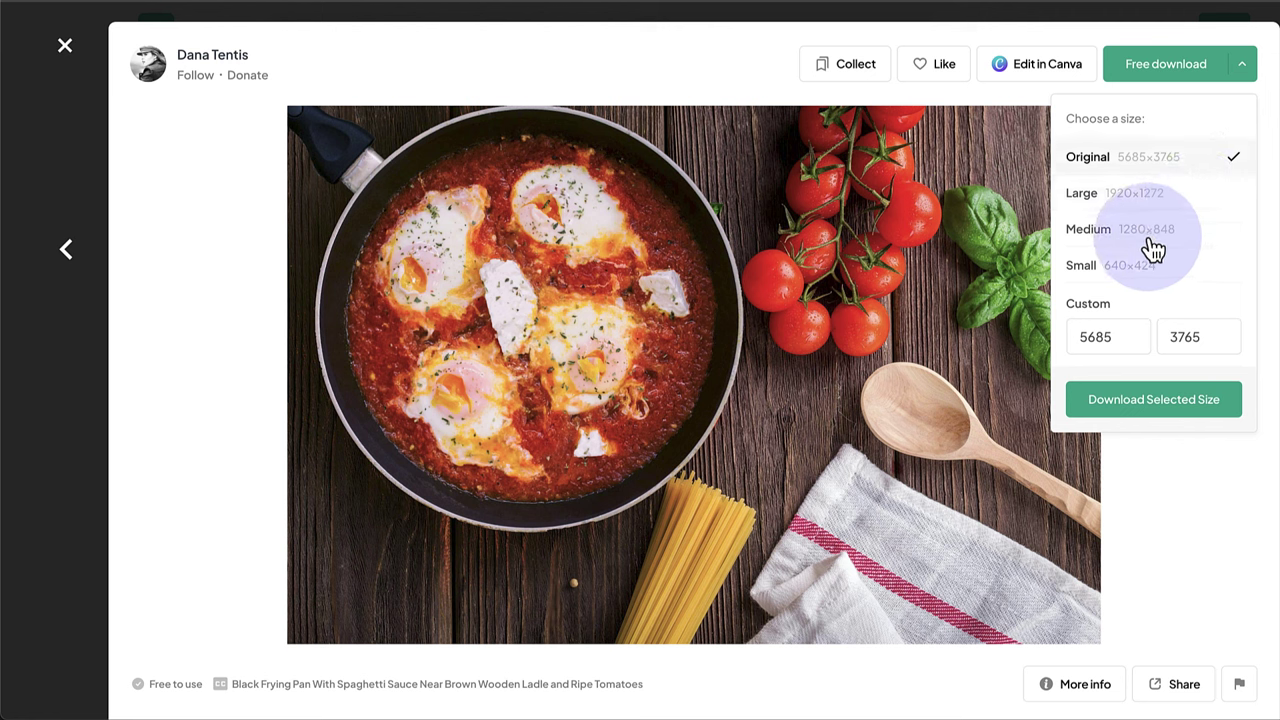
click(1264, 35)
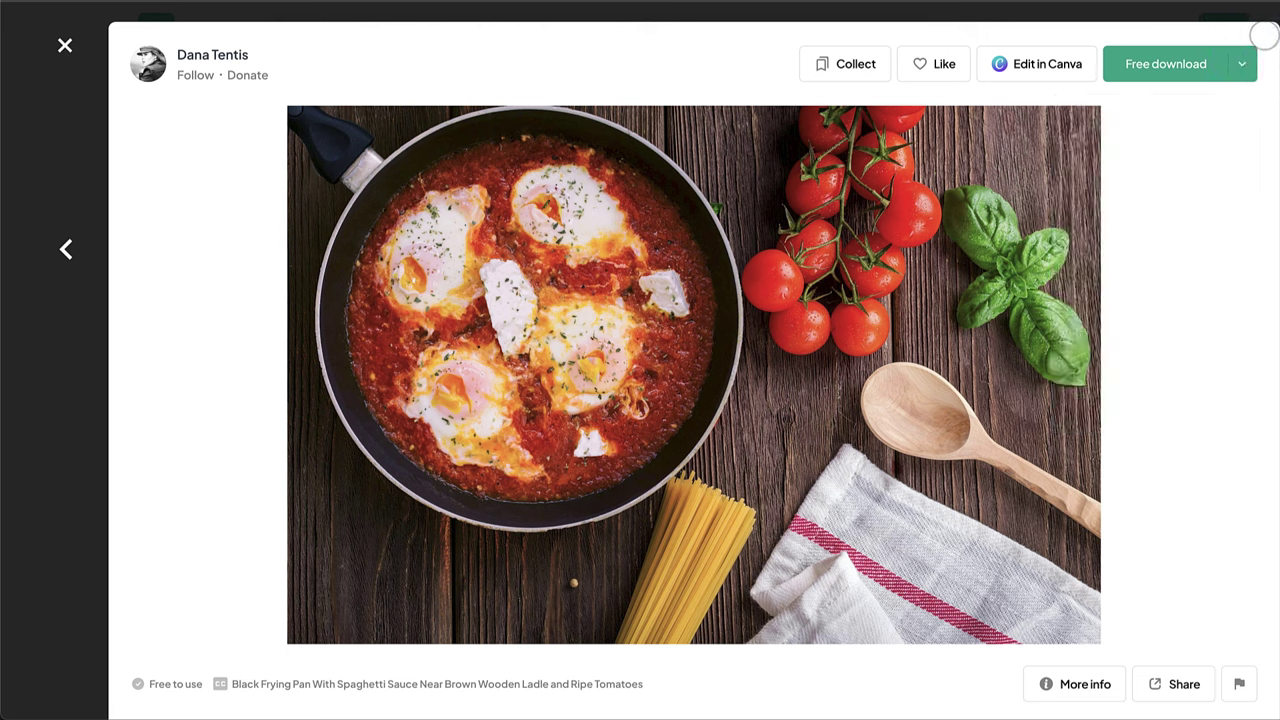
key(Escape)
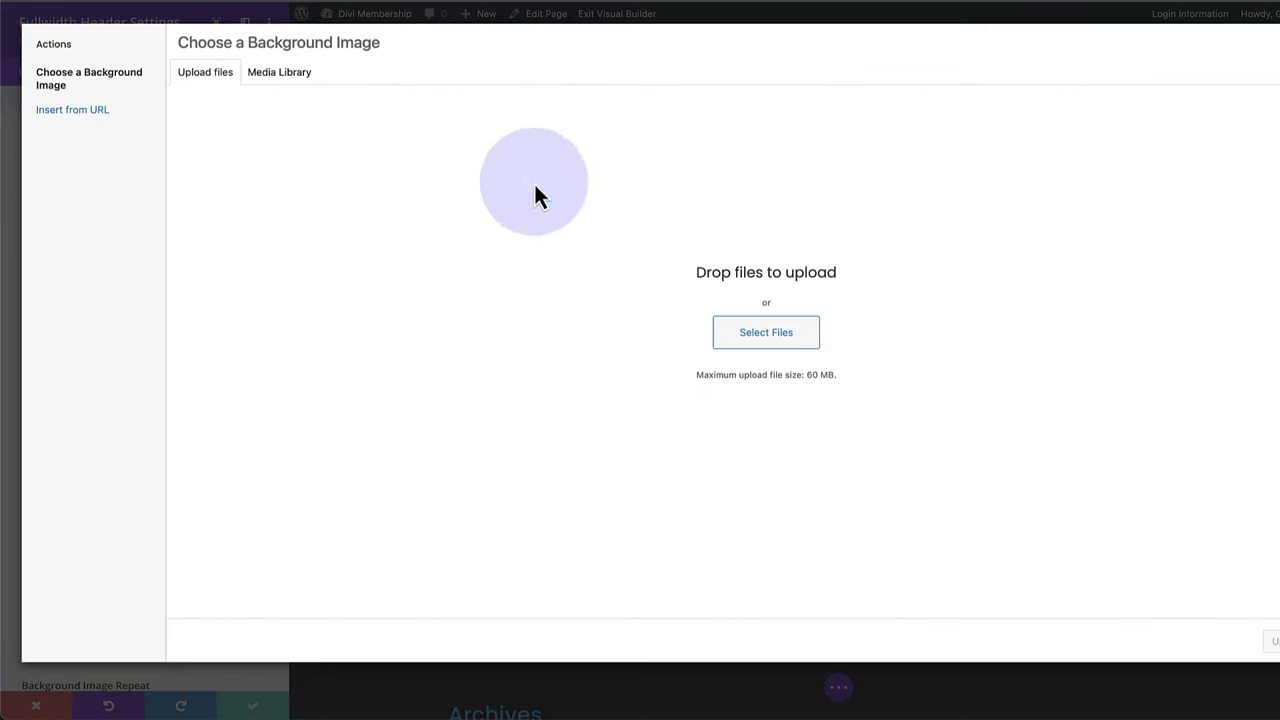
Step: Upload the six Pexels JPGs and use the frying-pan photo as the header background
click(775, 337)
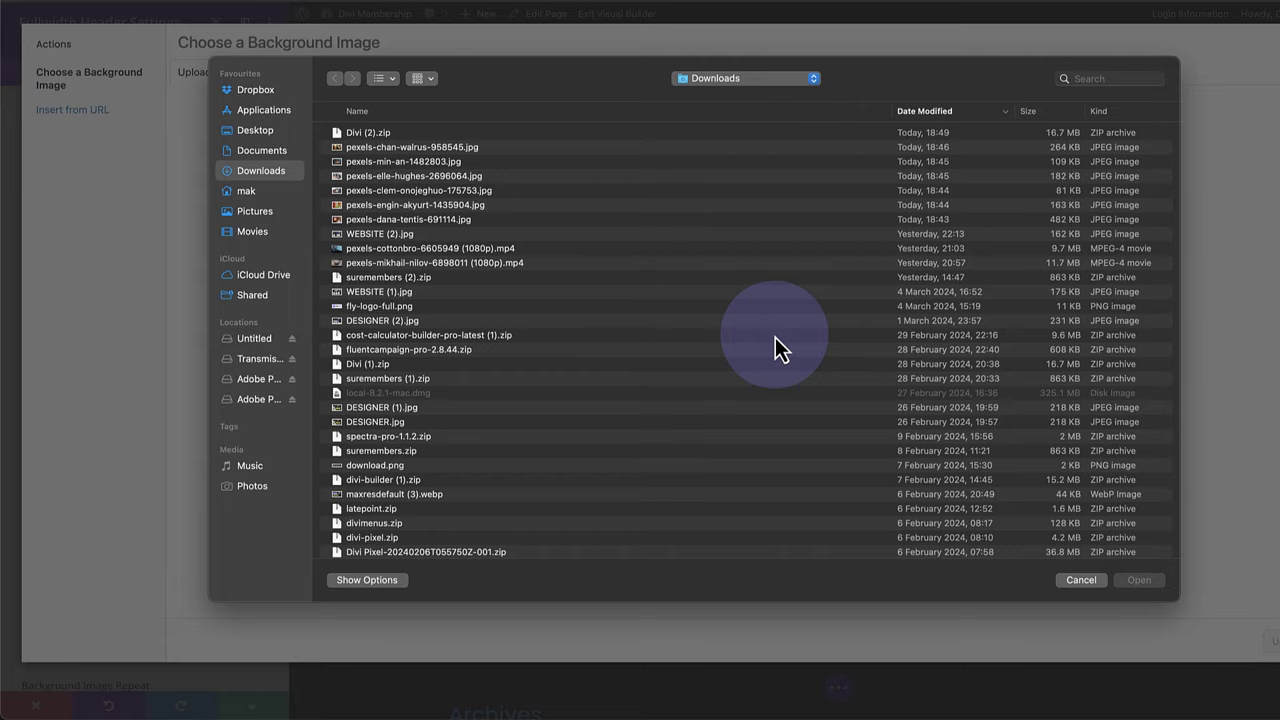
click(497, 150)
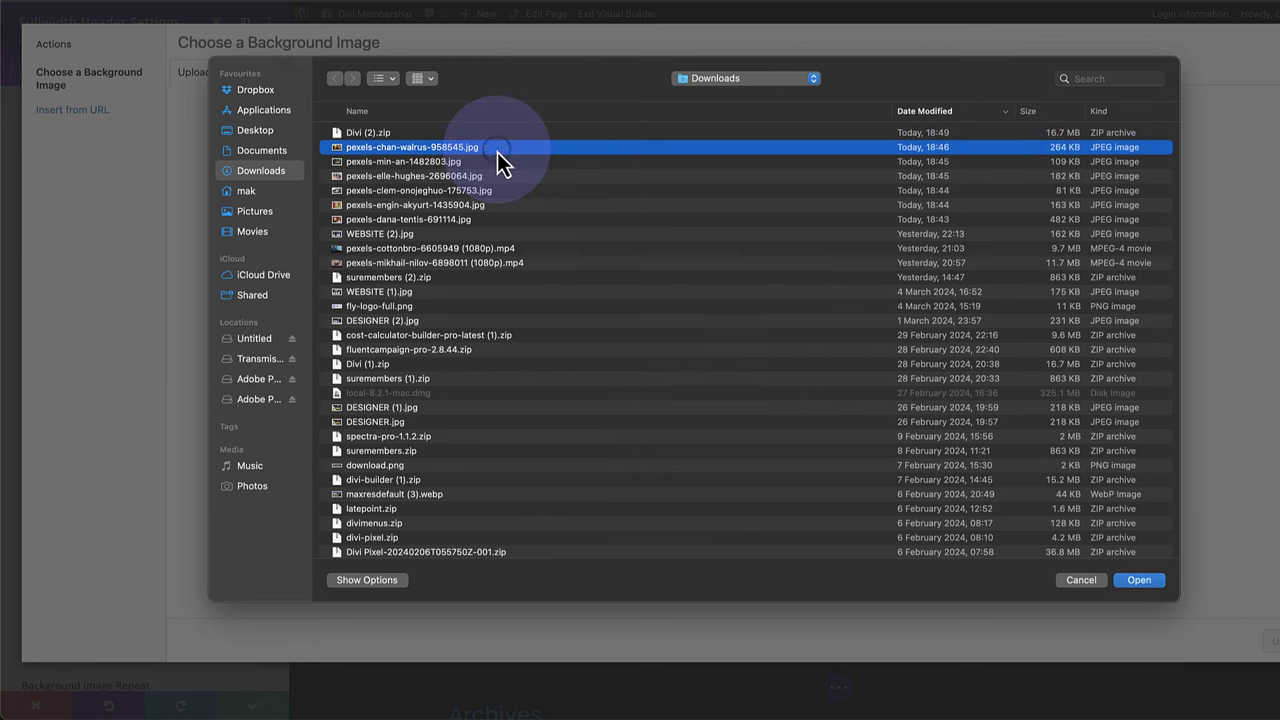
shift+click(468, 222)
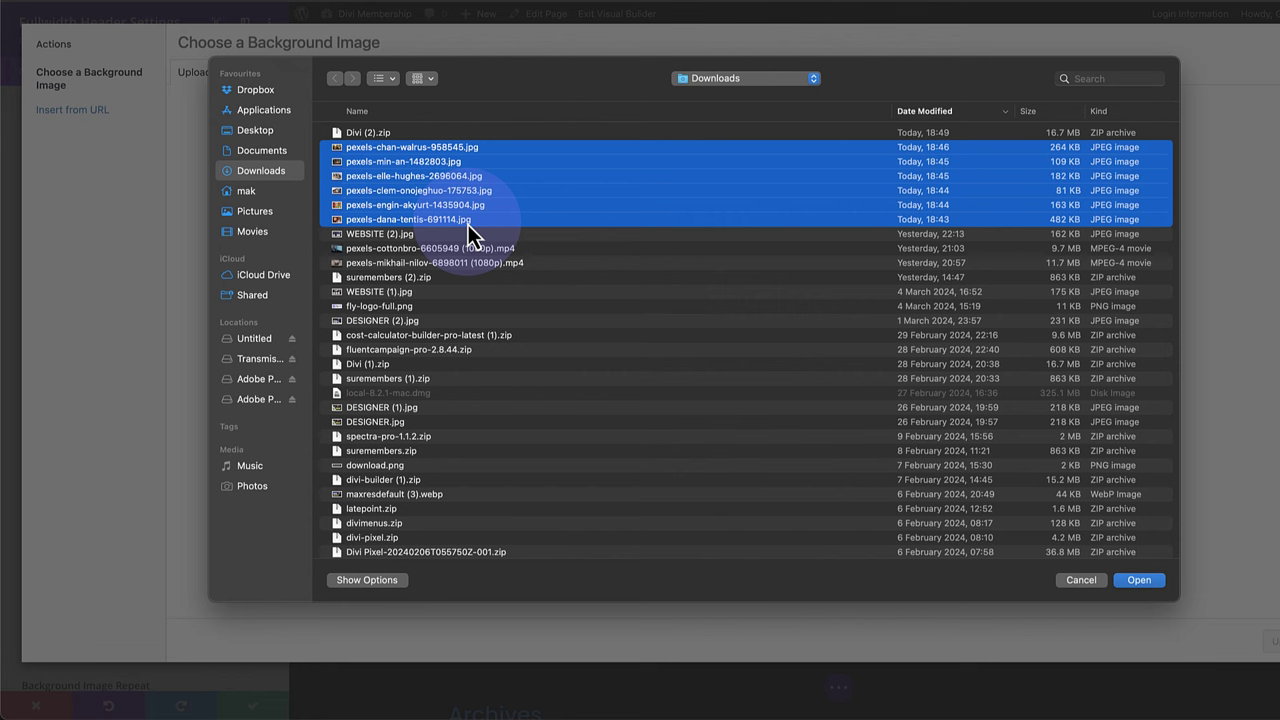
click(1137, 582)
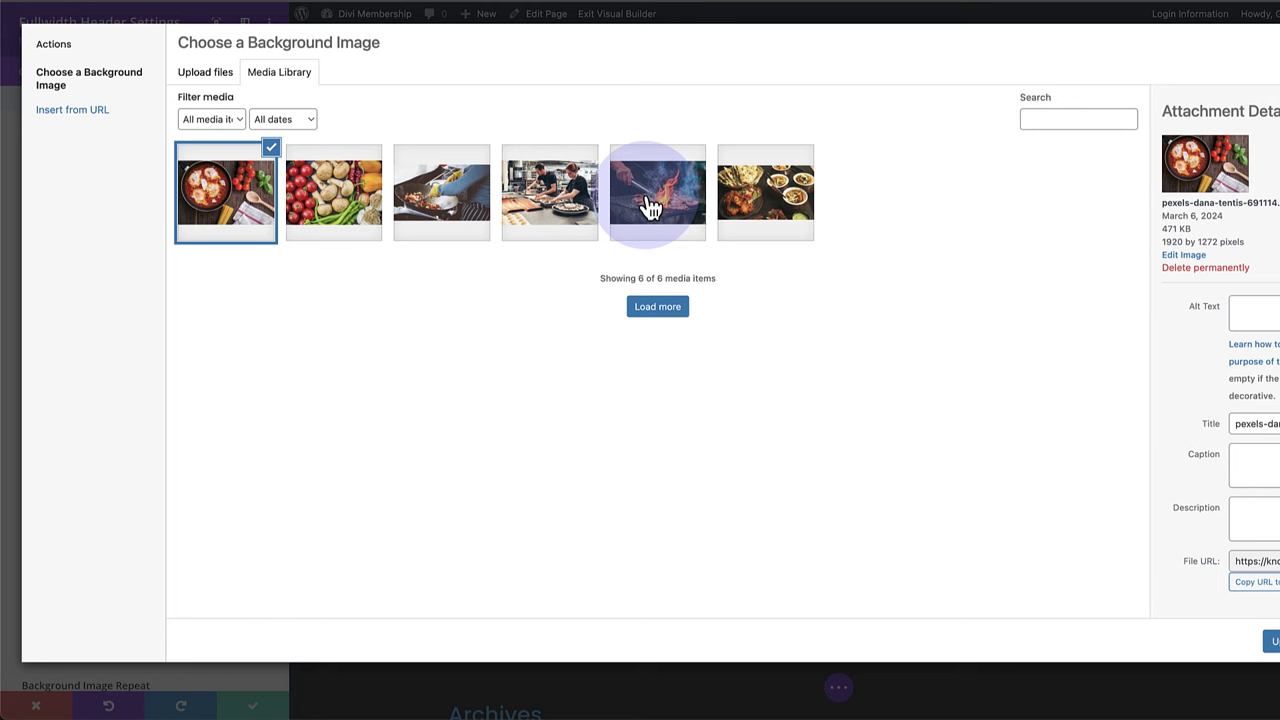
click(258, 208)
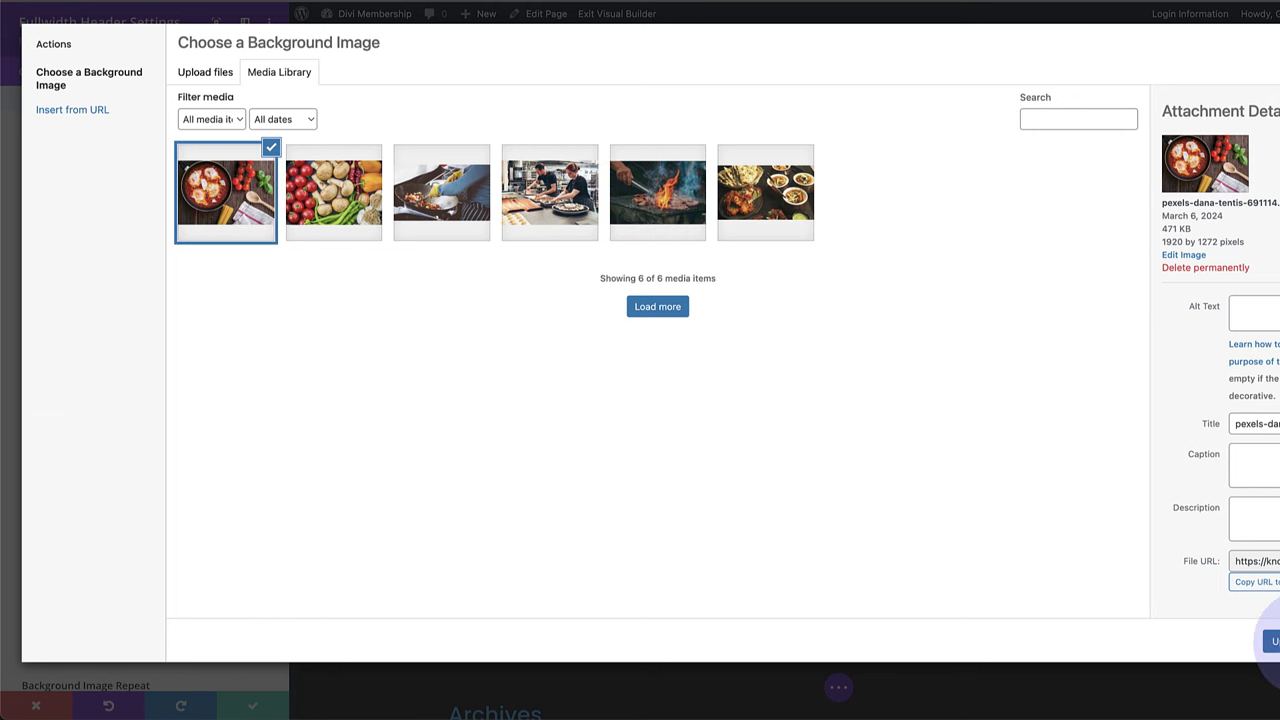
click(1272, 641)
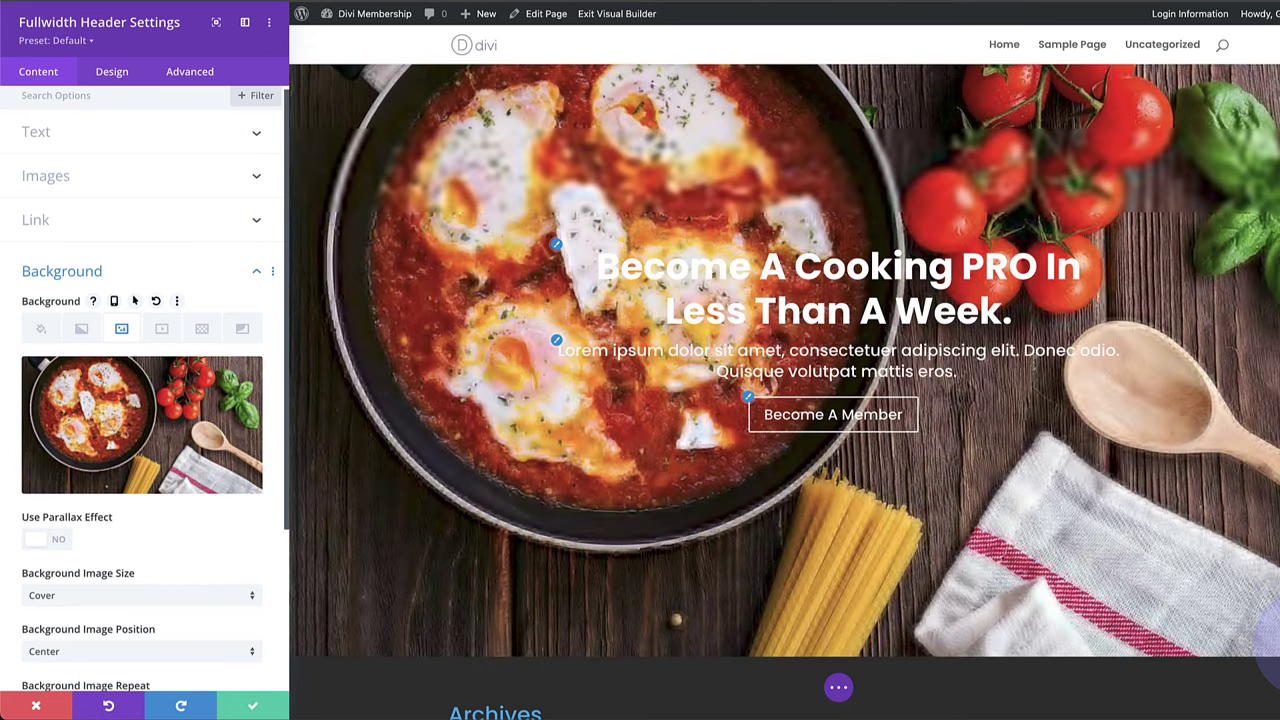
Step: Put a red overlay over the header image and make it more transparent
click(1027, 481)
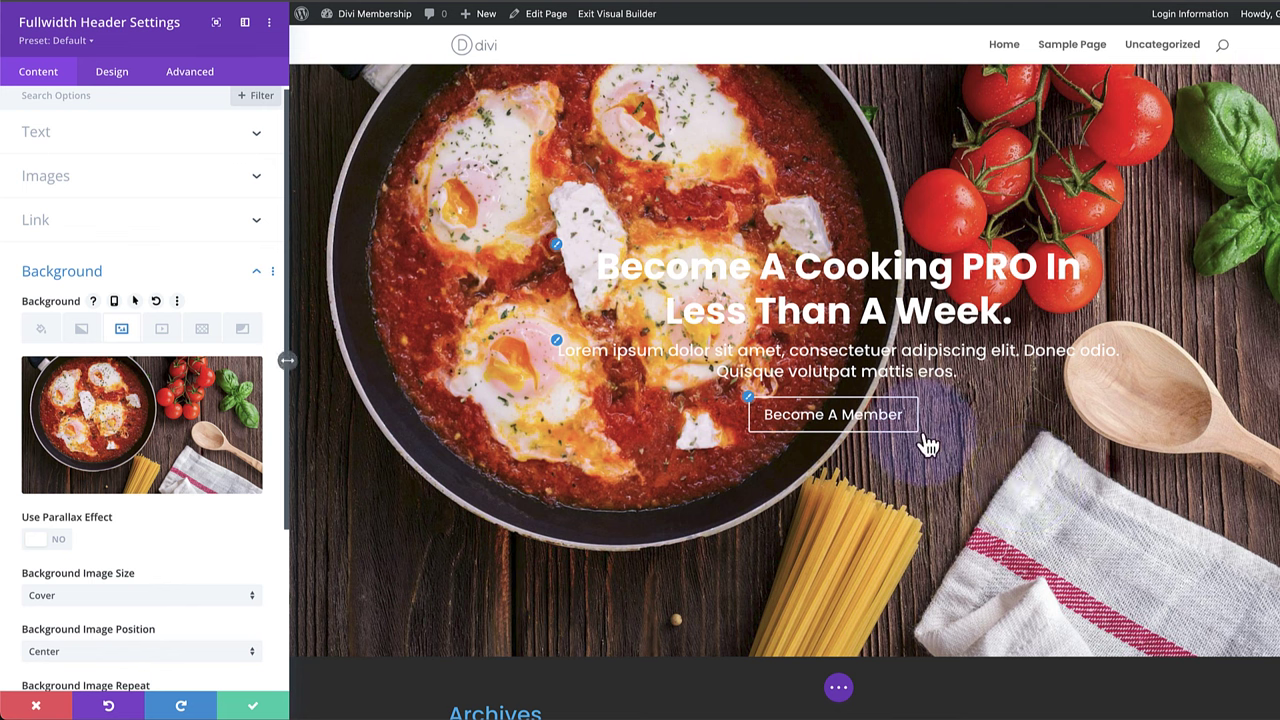
click(124, 75)
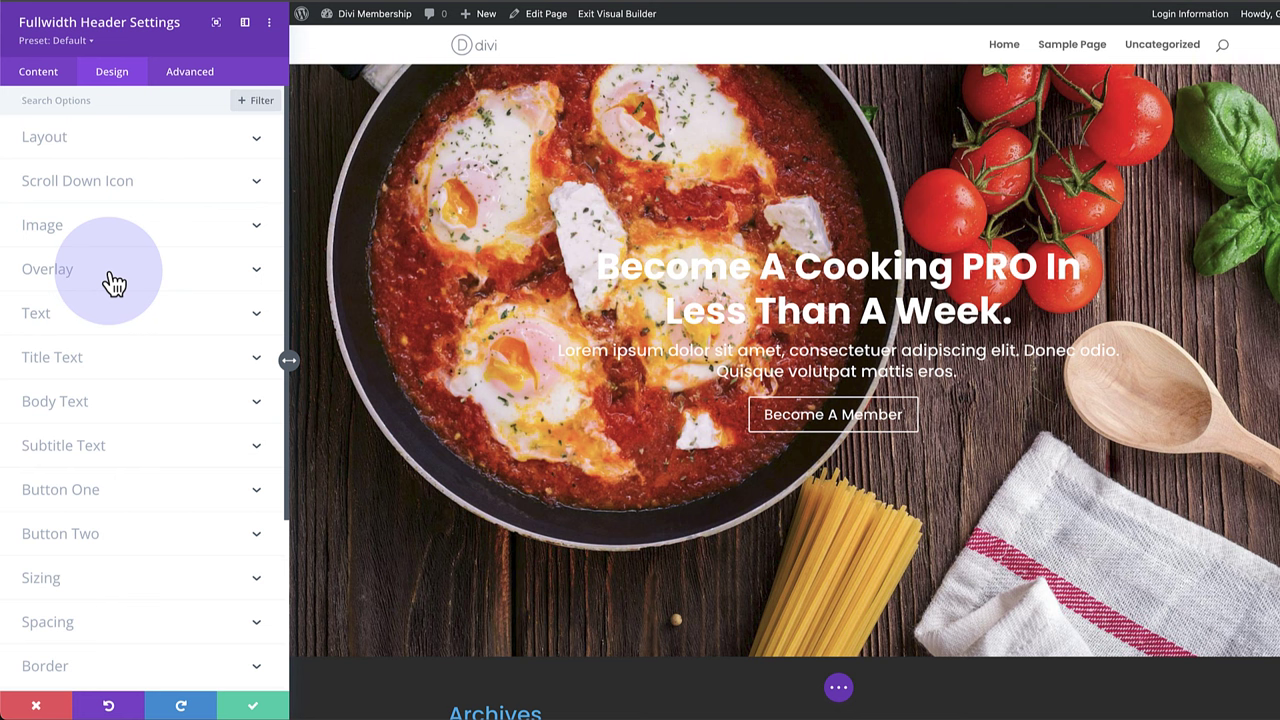
click(112, 278)
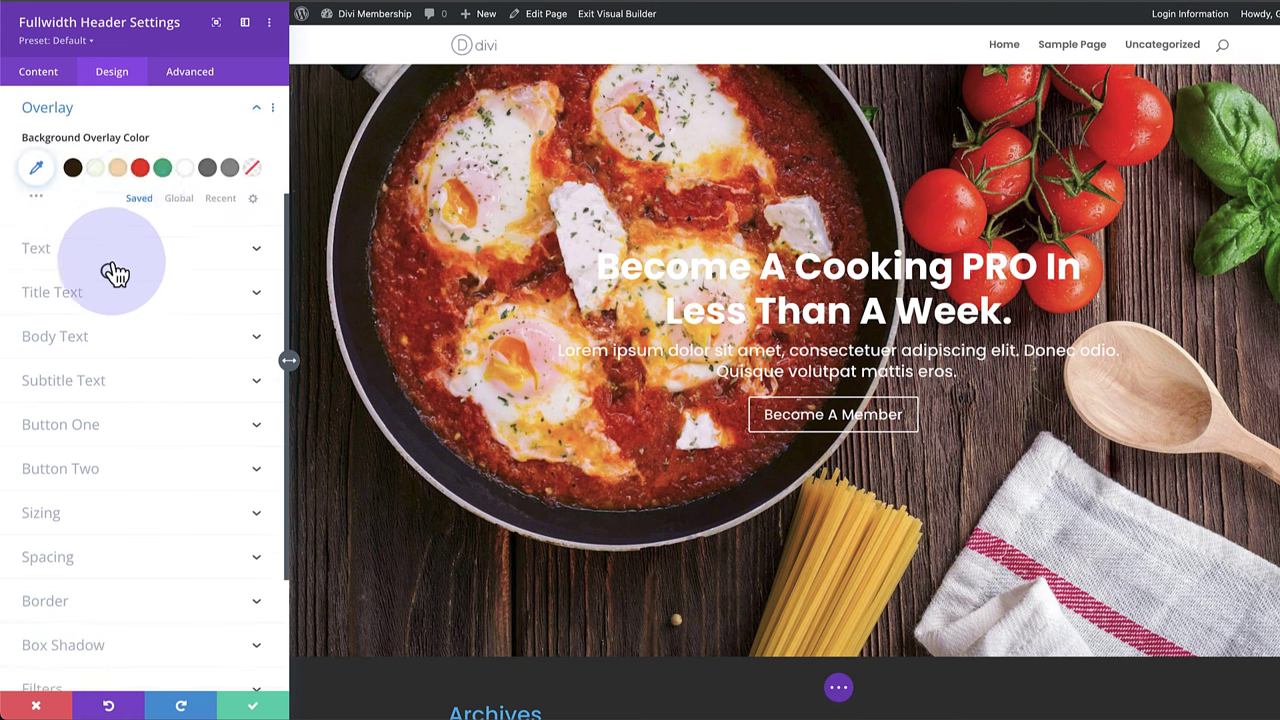
click(142, 169)
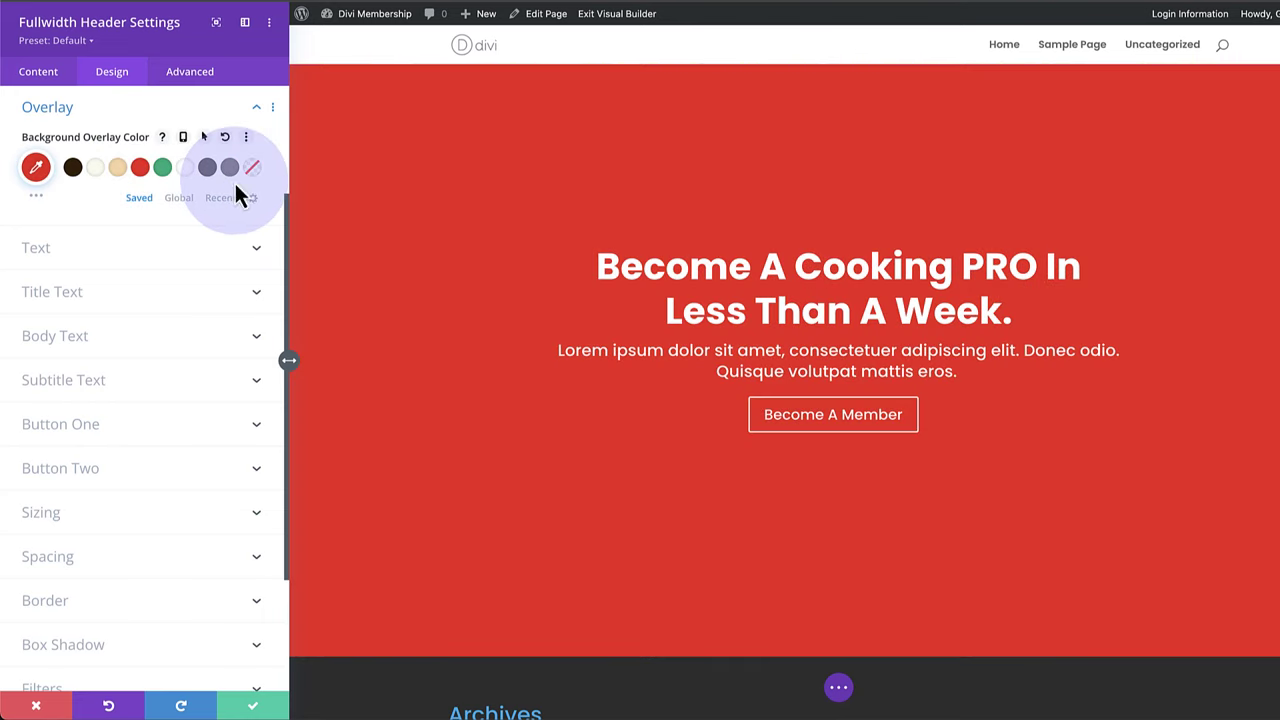
click(37, 167)
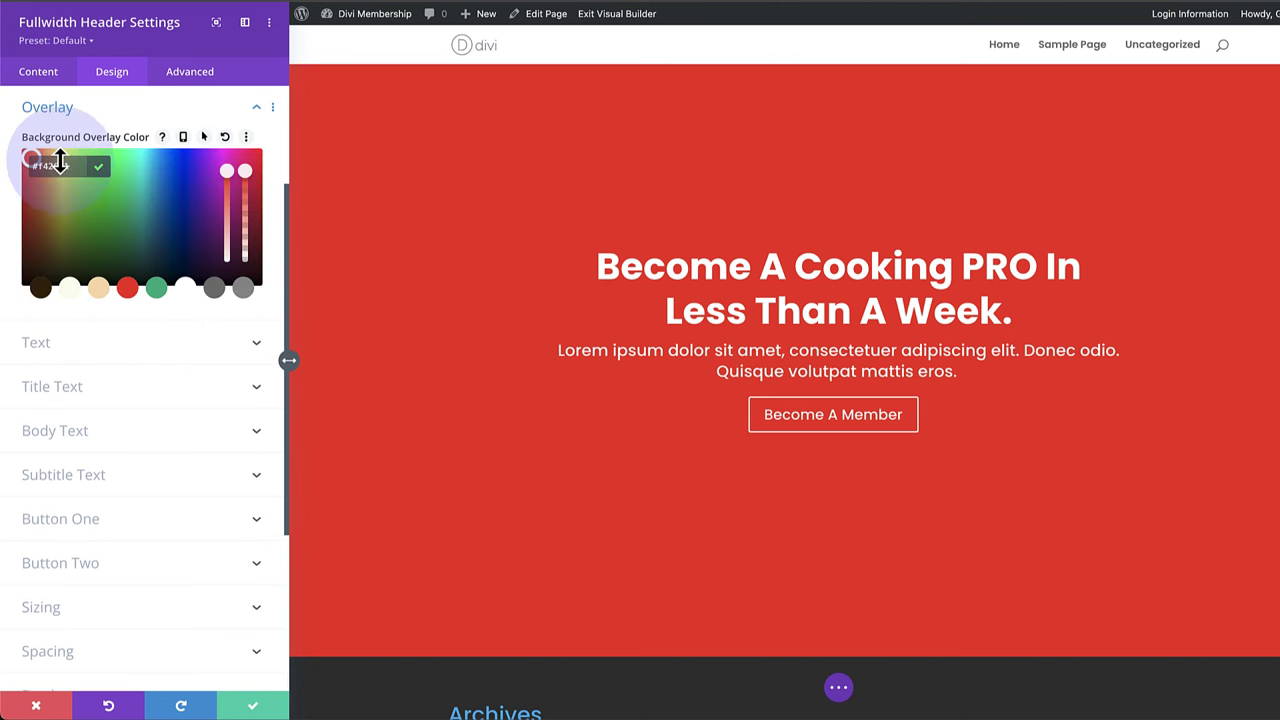
click(125, 140)
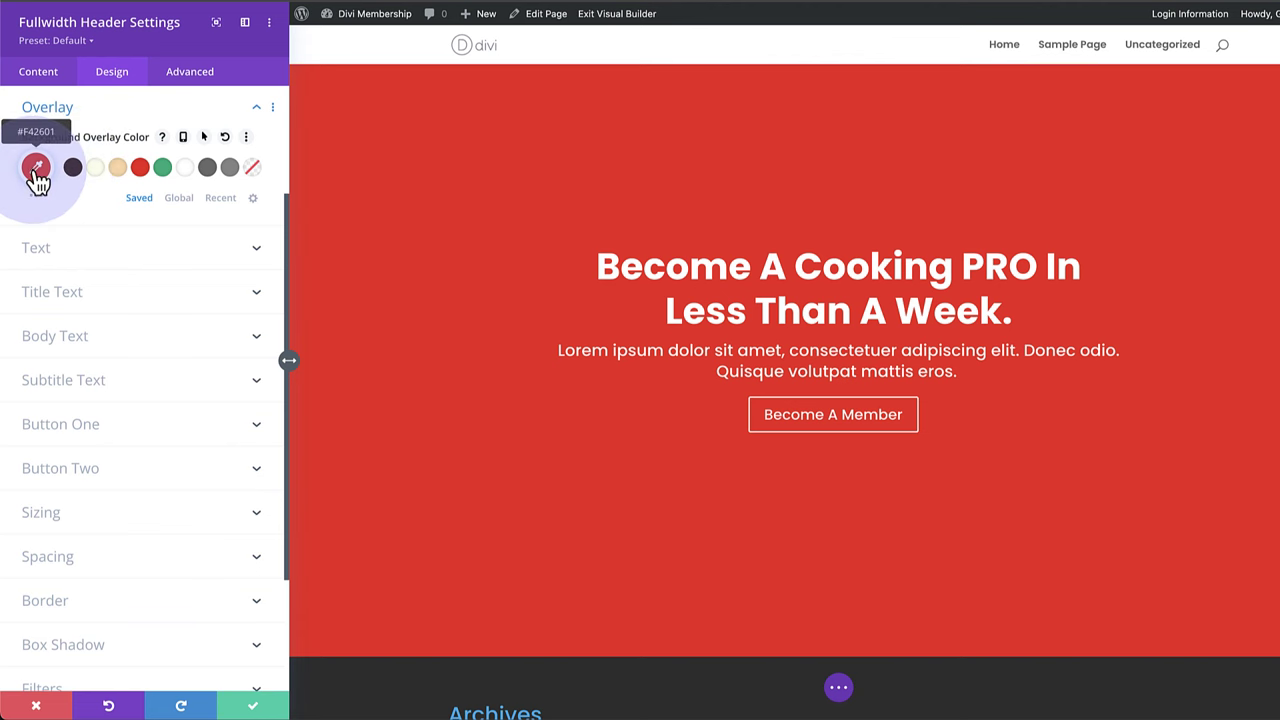
click(36, 170)
drag(247, 188, 258, 233)
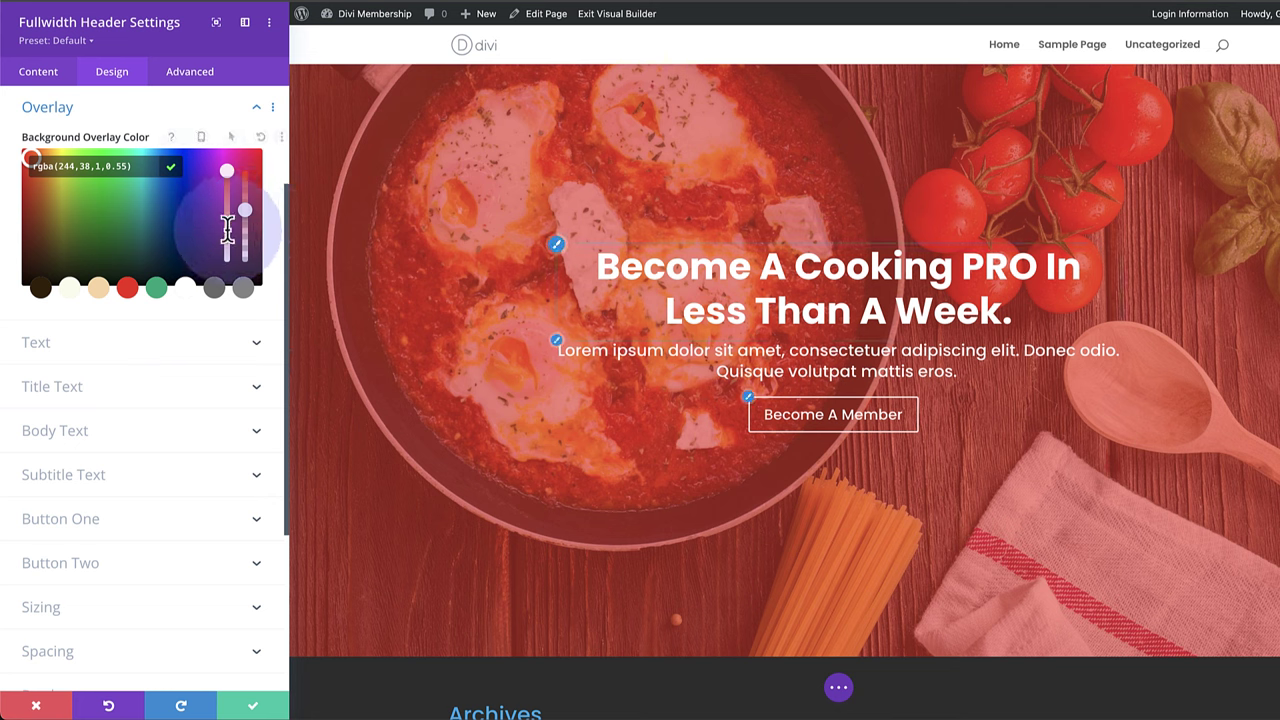
Step: Change the overlay to near-black rgba(10,0,0,0.82) and save the header settings
click(40, 292)
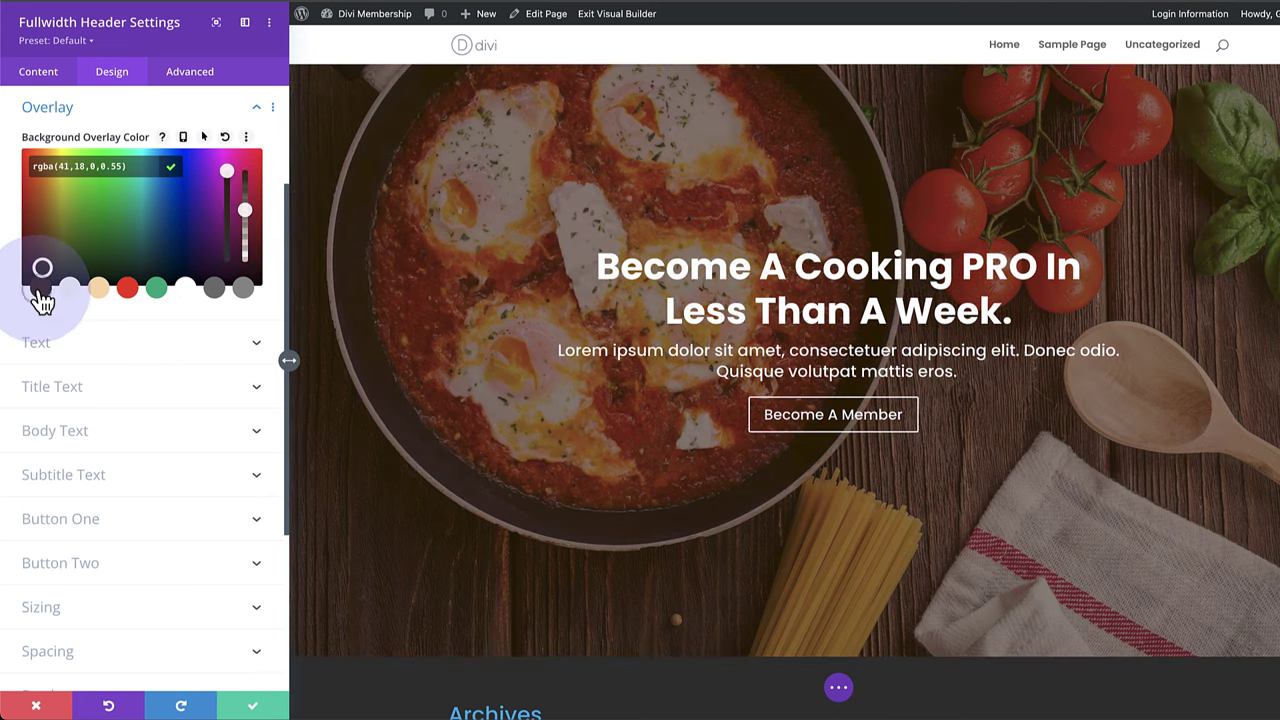
drag(246, 204, 249, 186)
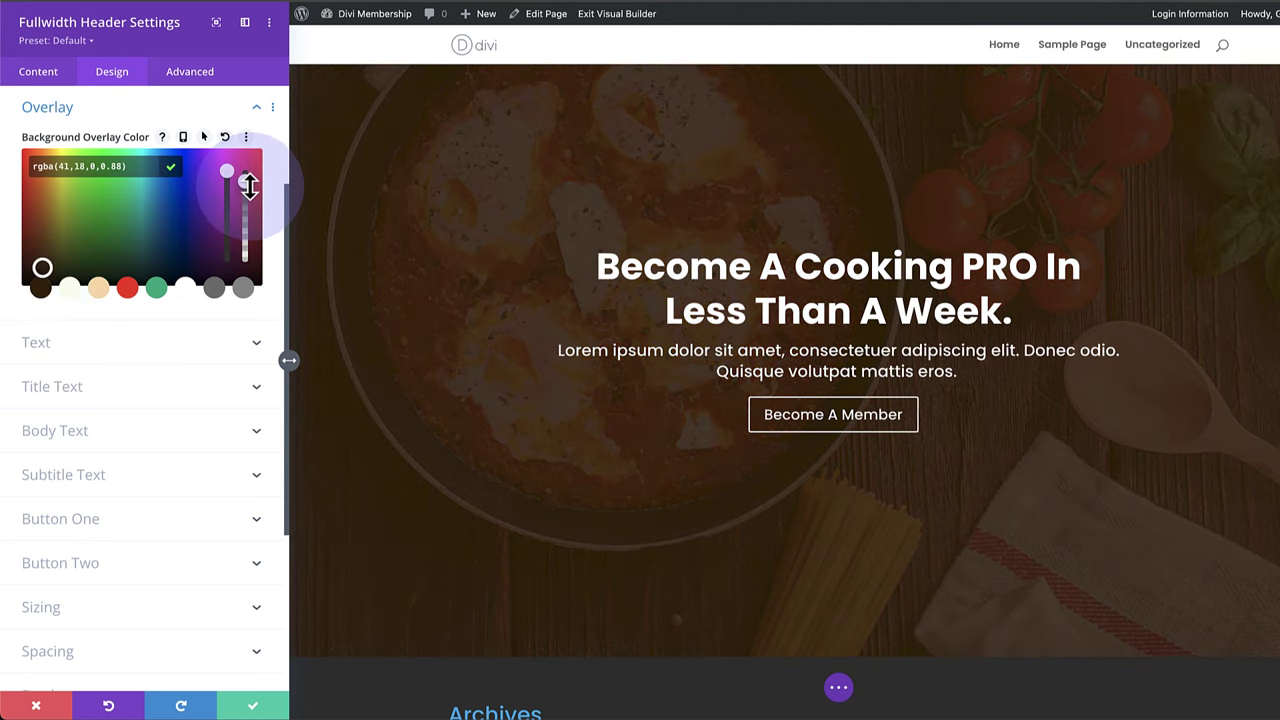
drag(46, 266, 16, 310)
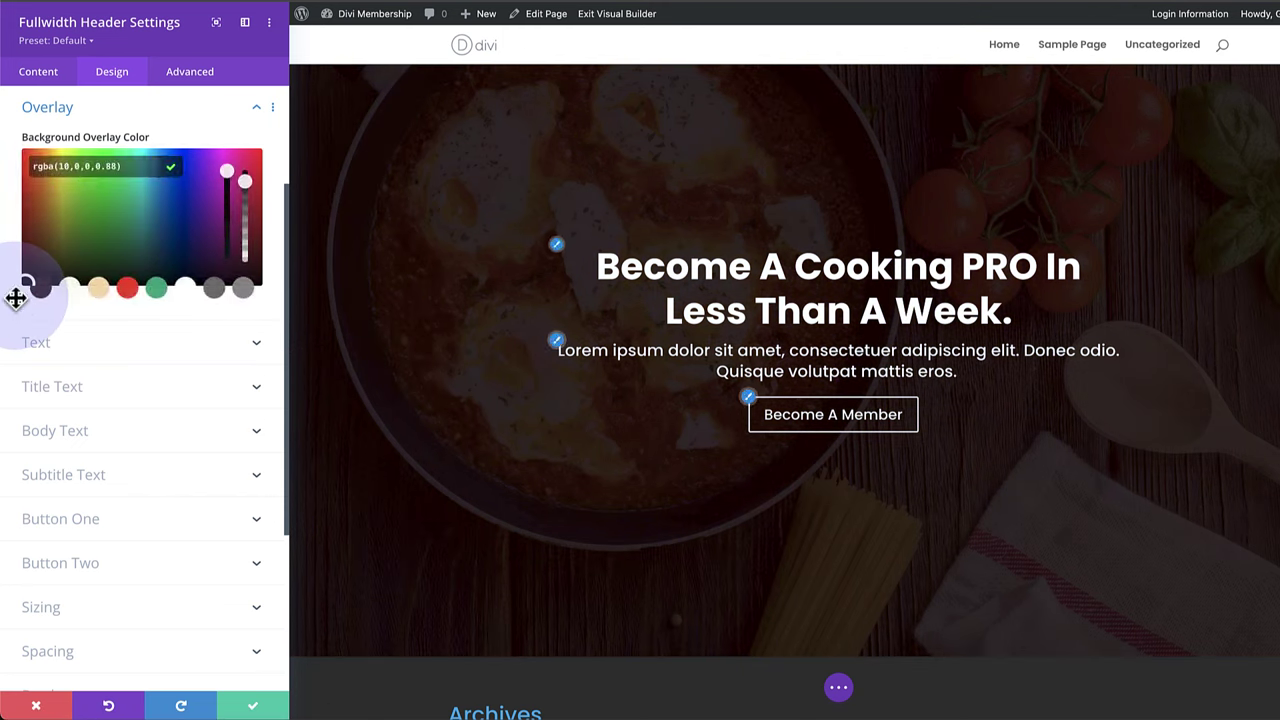
drag(248, 180, 254, 195)
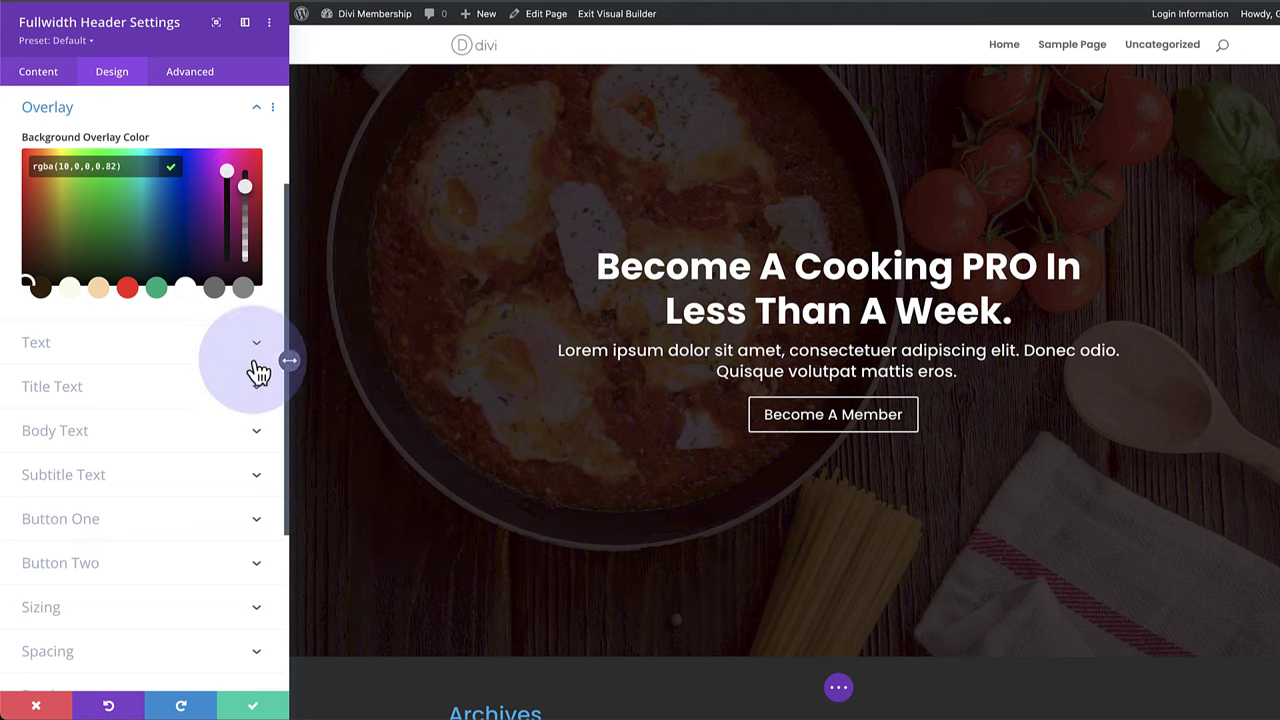
click(254, 707)
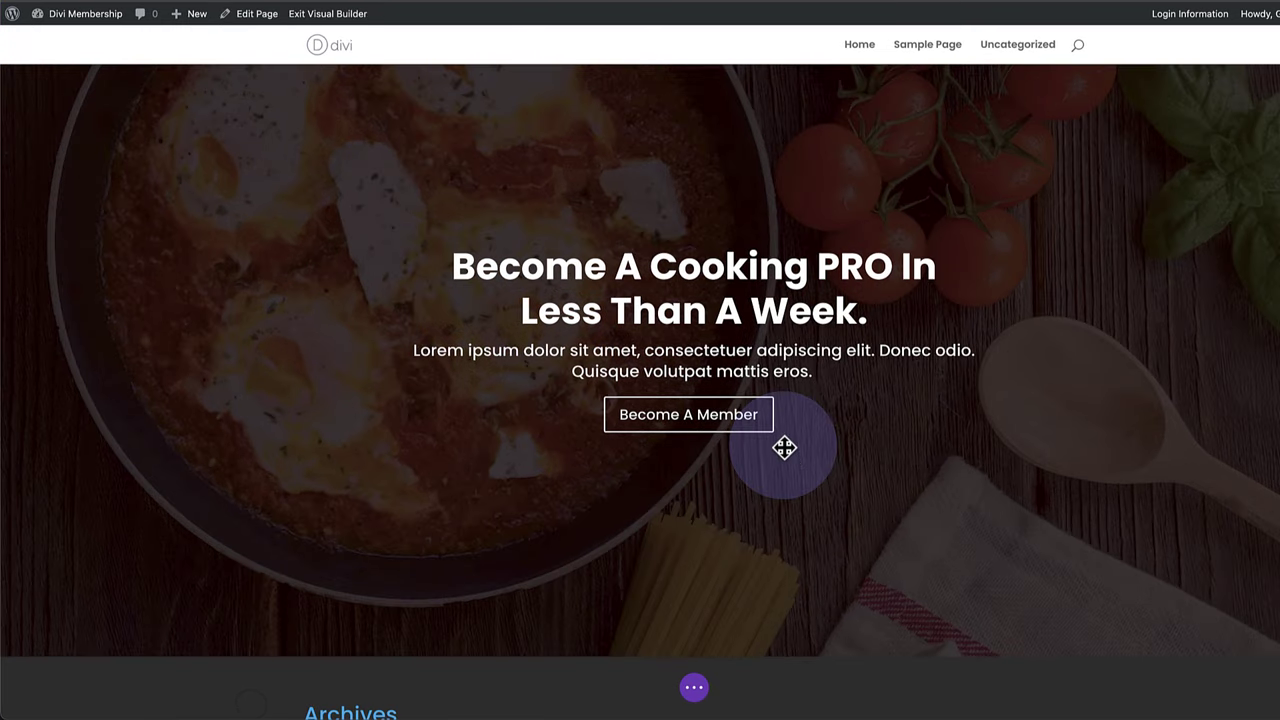
Step: Delete the empty top section; add a regular one-column section with a Text module below the hero
scroll(783, 447, up, 3)
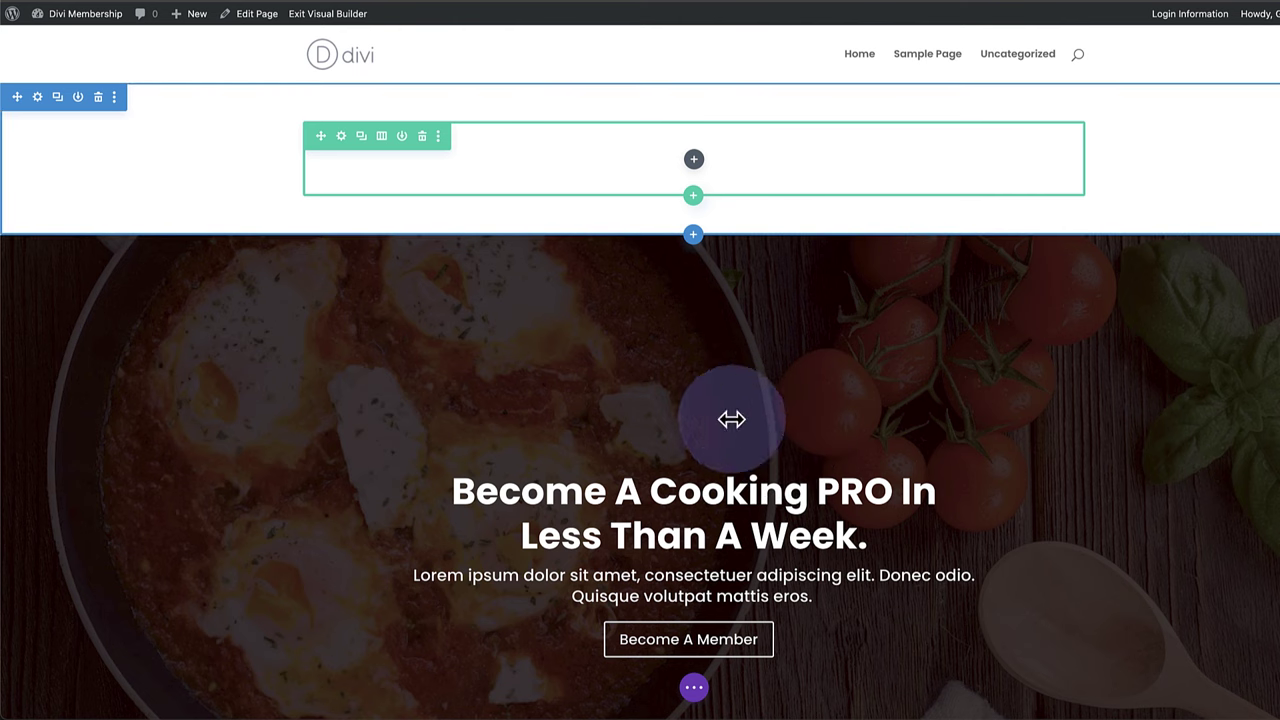
click(98, 97)
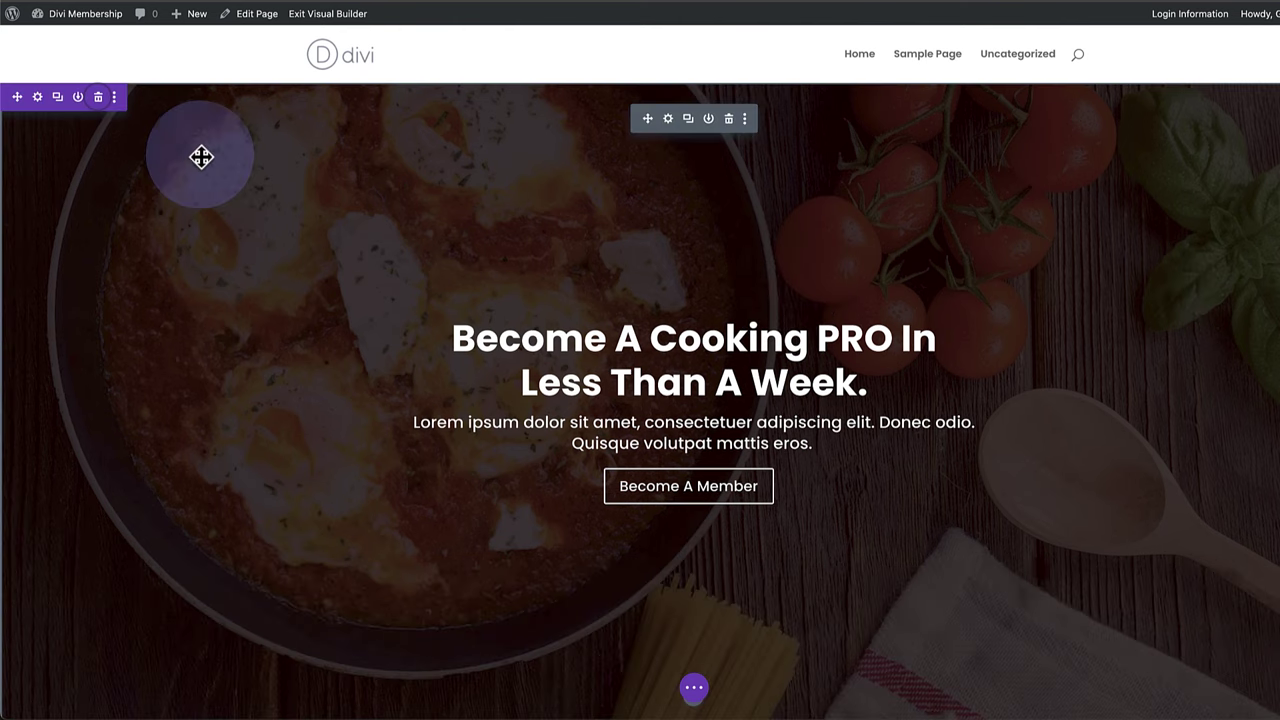
scroll(651, 411, down, 5)
click(694, 436)
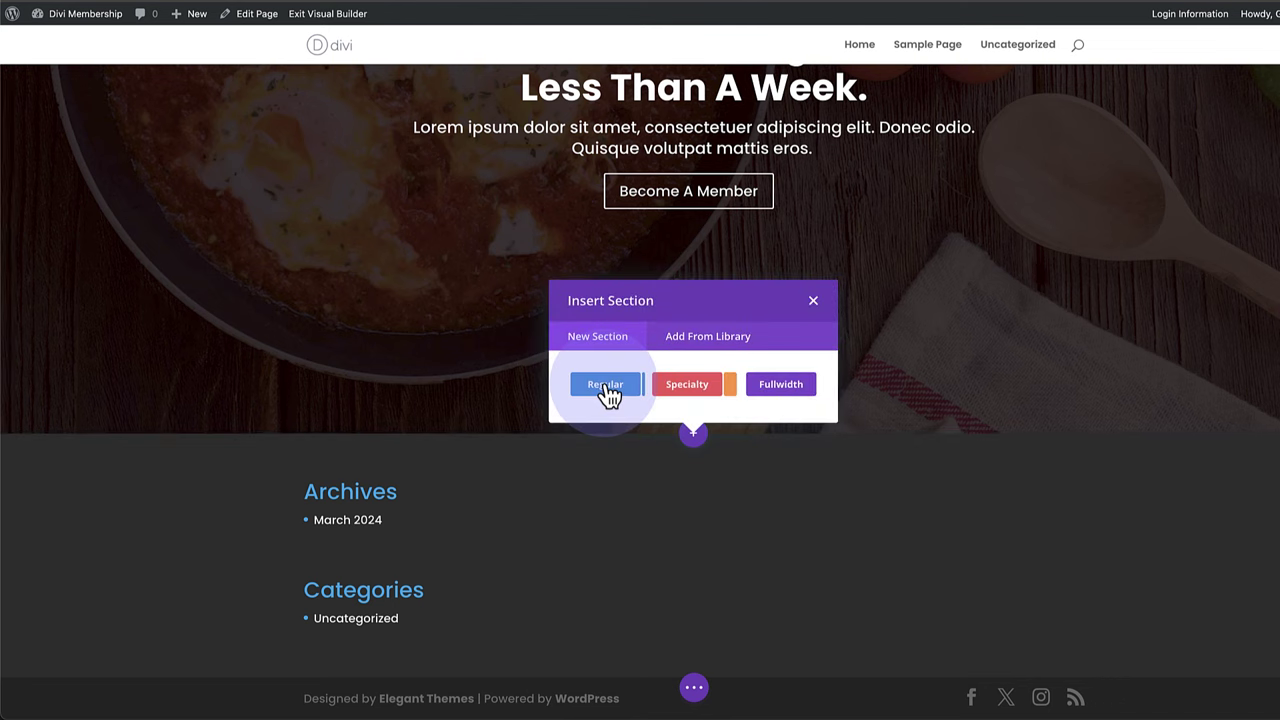
click(605, 387)
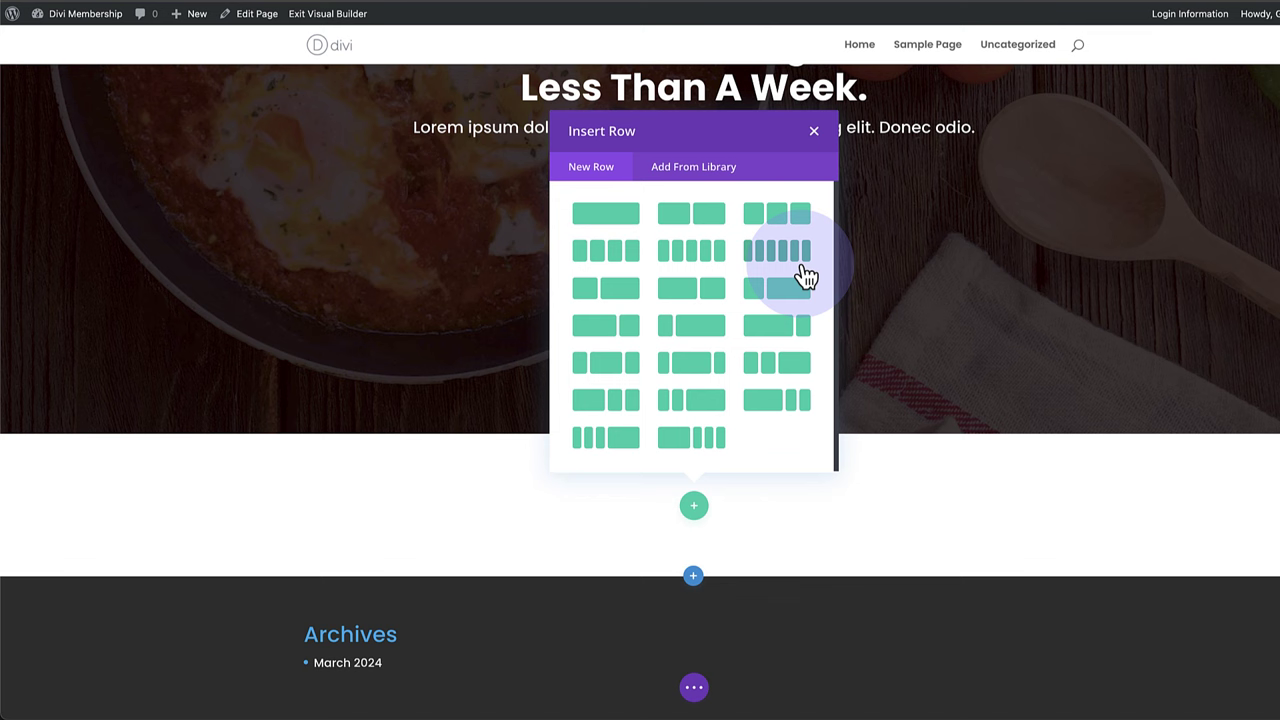
click(632, 226)
click(626, 214)
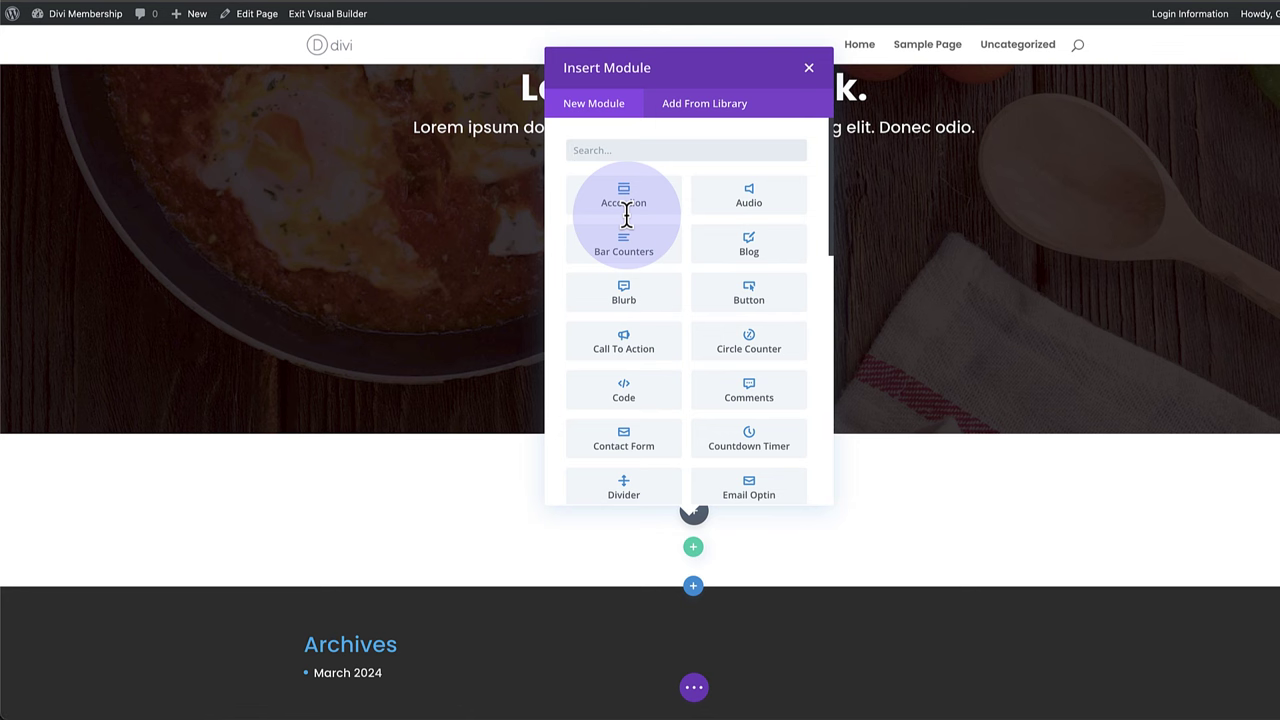
text(text)
click(654, 194)
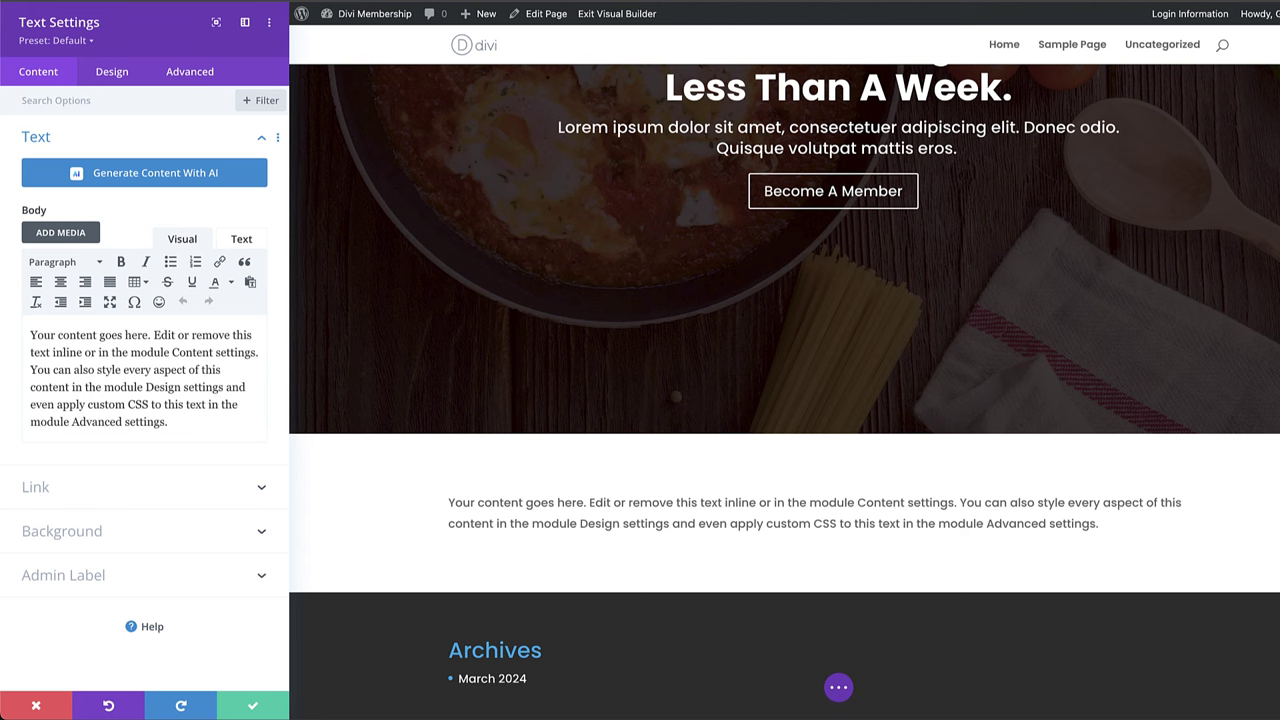
Step: Replace the Text module's placeholder paragraph with the line 'Suspendisse urna nibh'
click(205, 416)
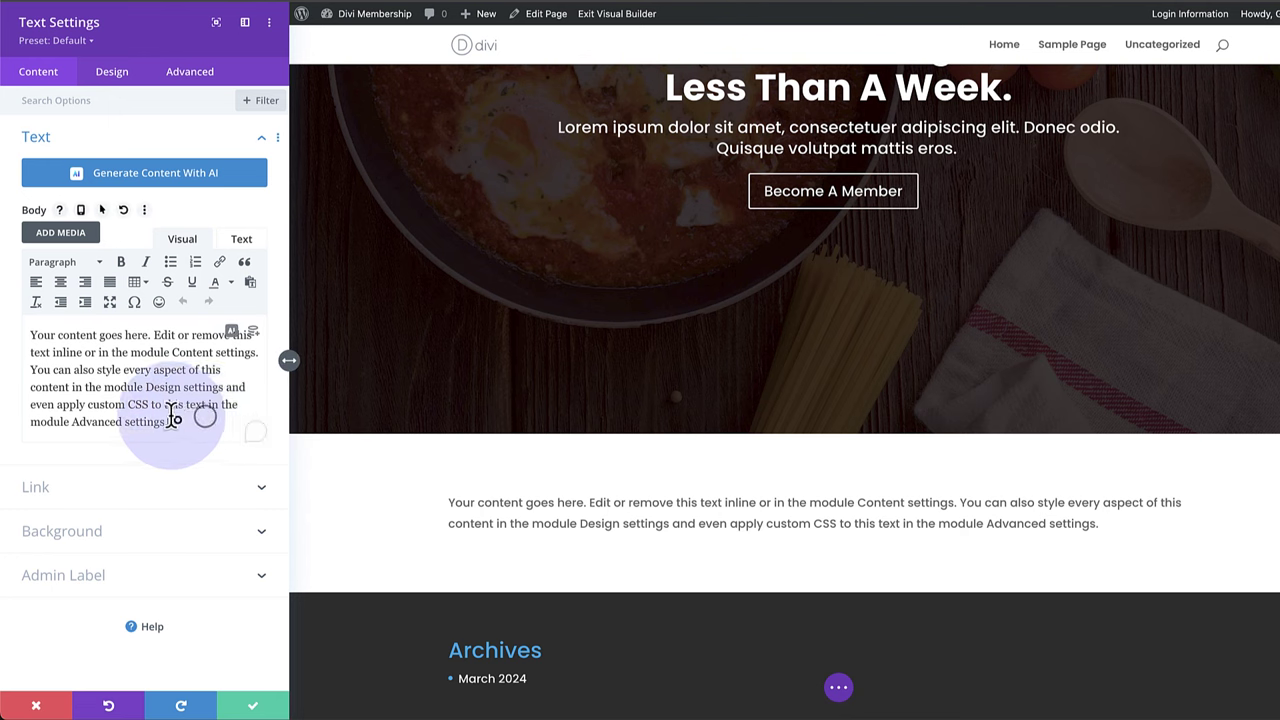
drag(170, 414, 26, 330)
text(Suspendisse urna nibh)
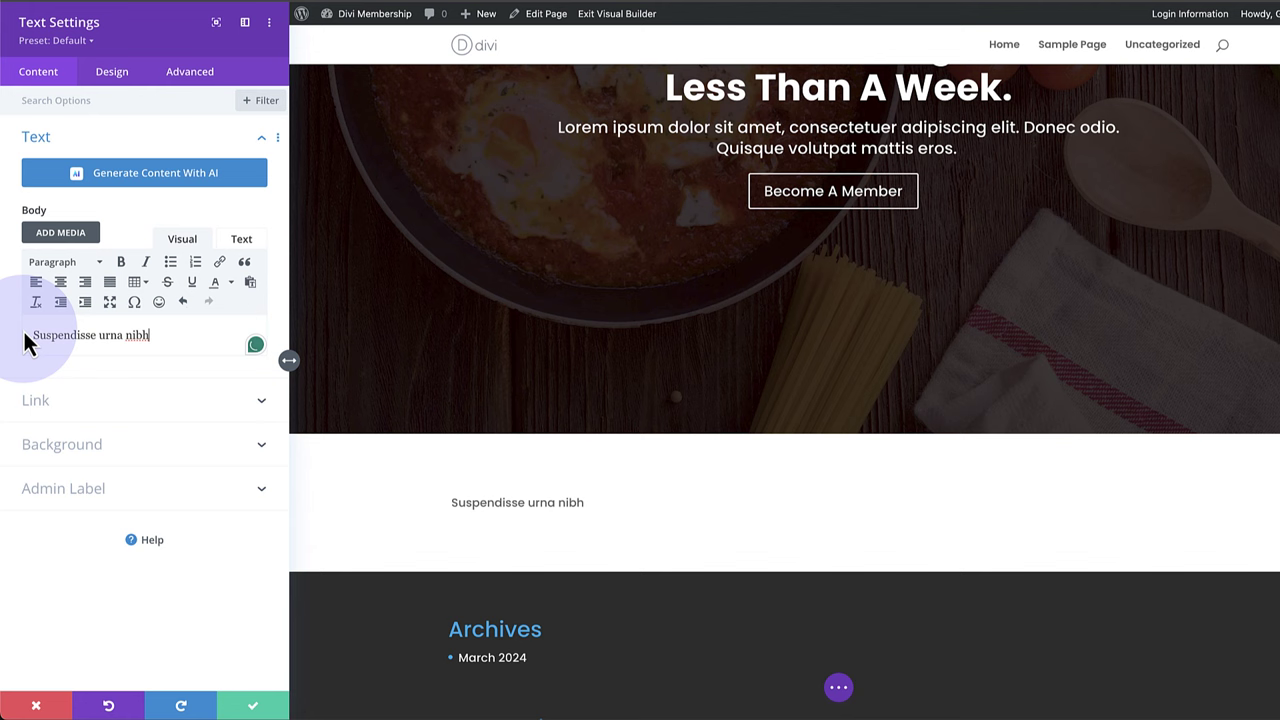
click(128, 88)
click(42, 82)
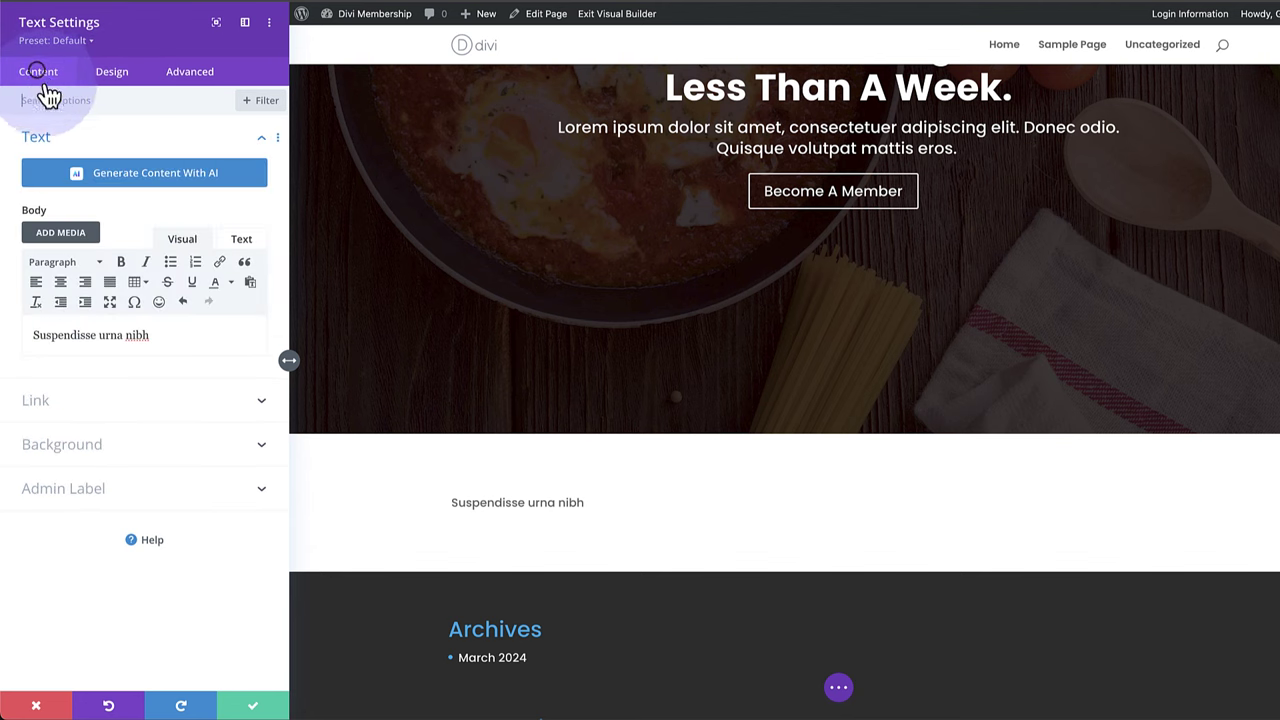
Step: Format the 'Suspendisse urna nibh' line as a Heading 3
drag(168, 335, 22, 342)
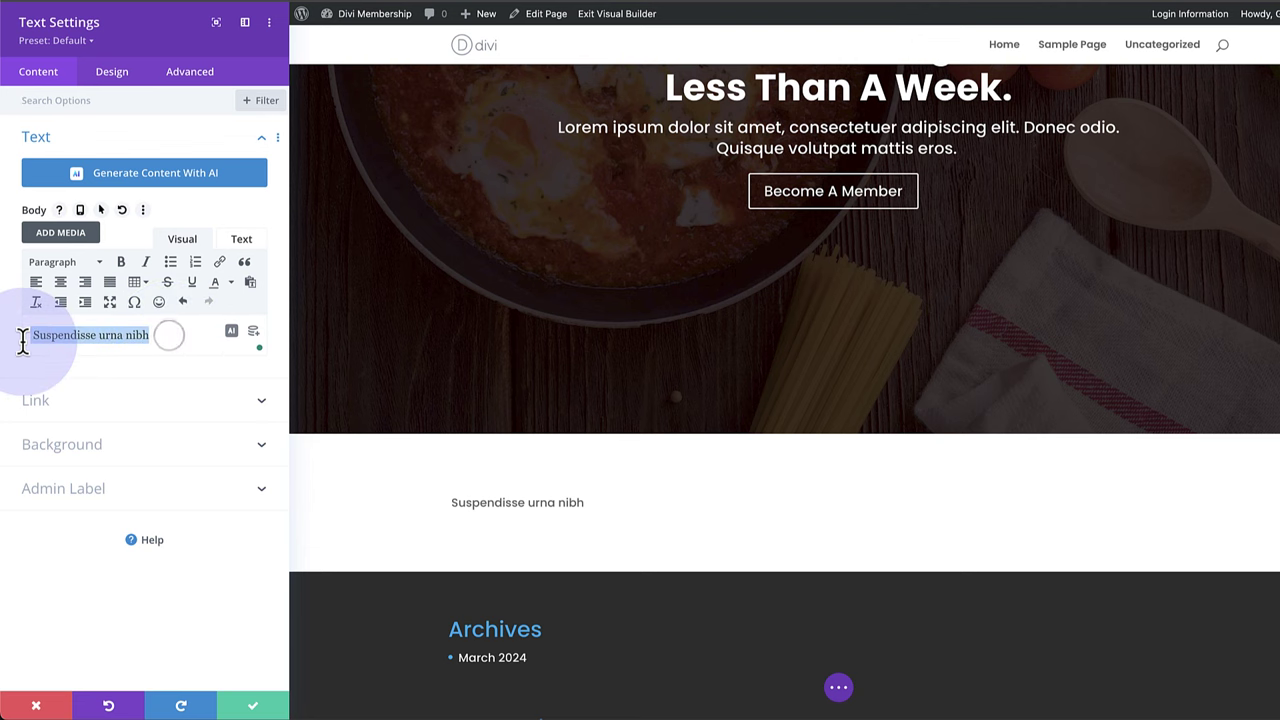
click(60, 263)
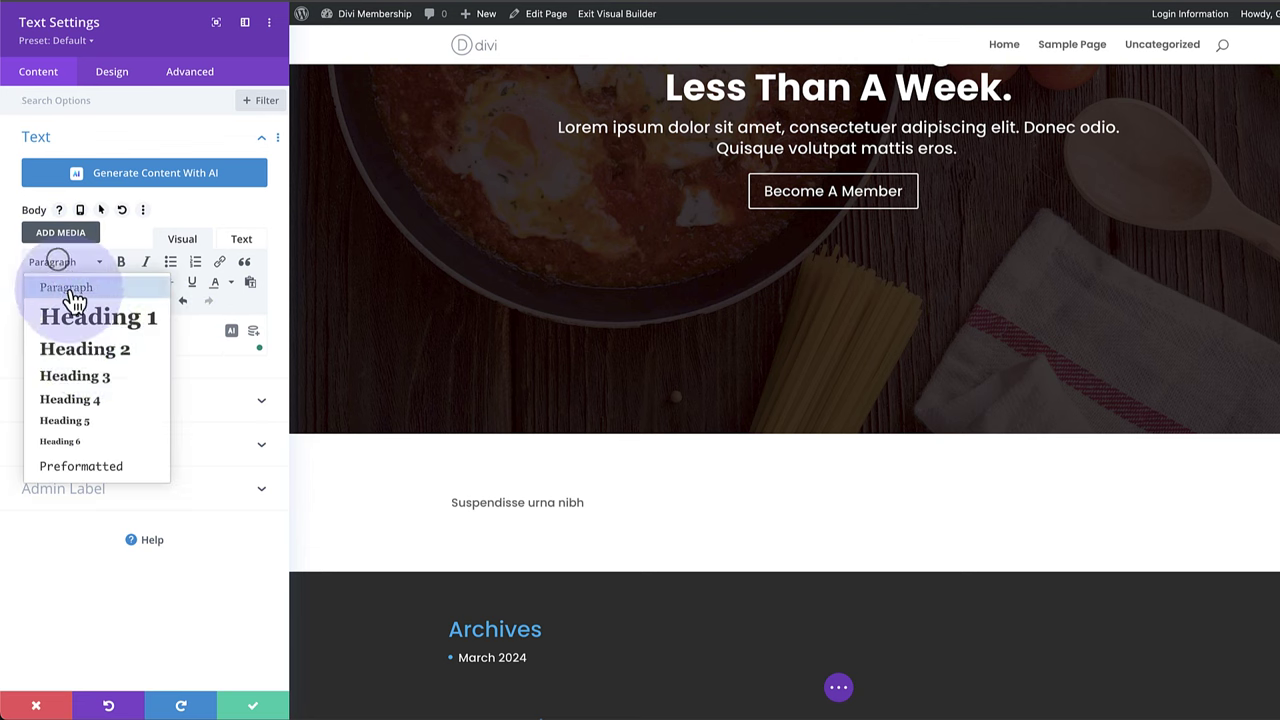
click(100, 378)
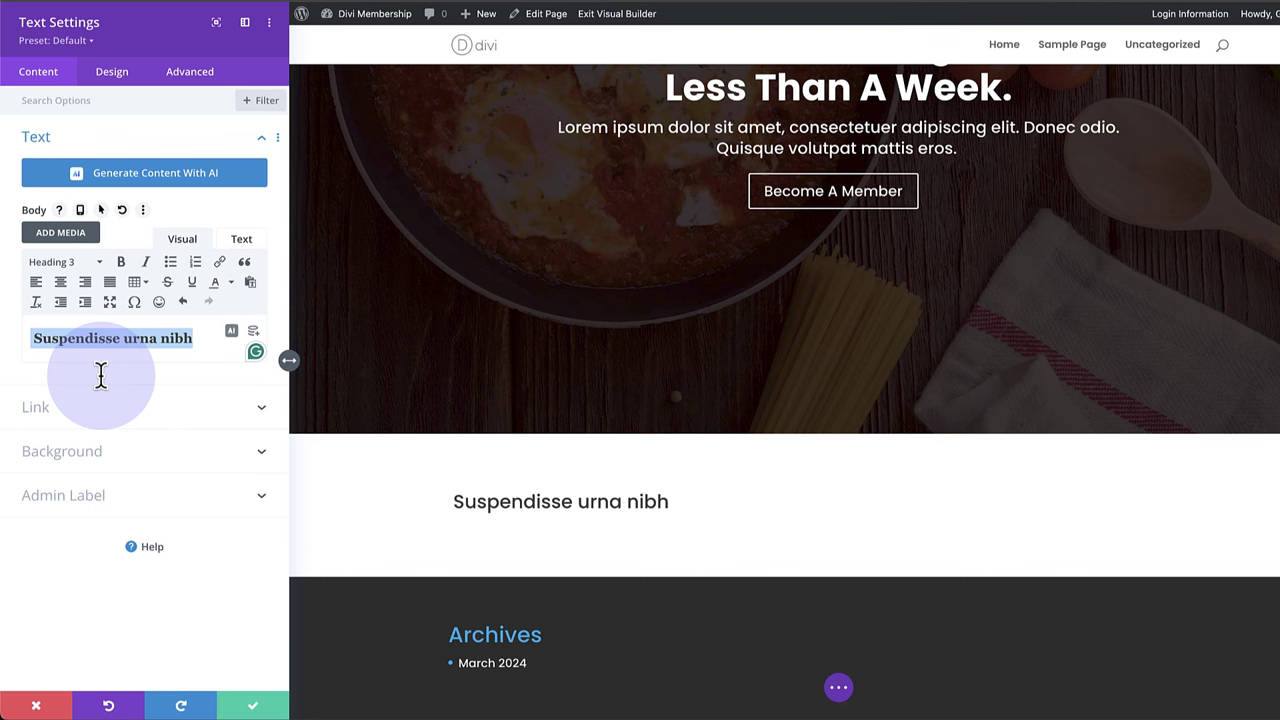
click(113, 80)
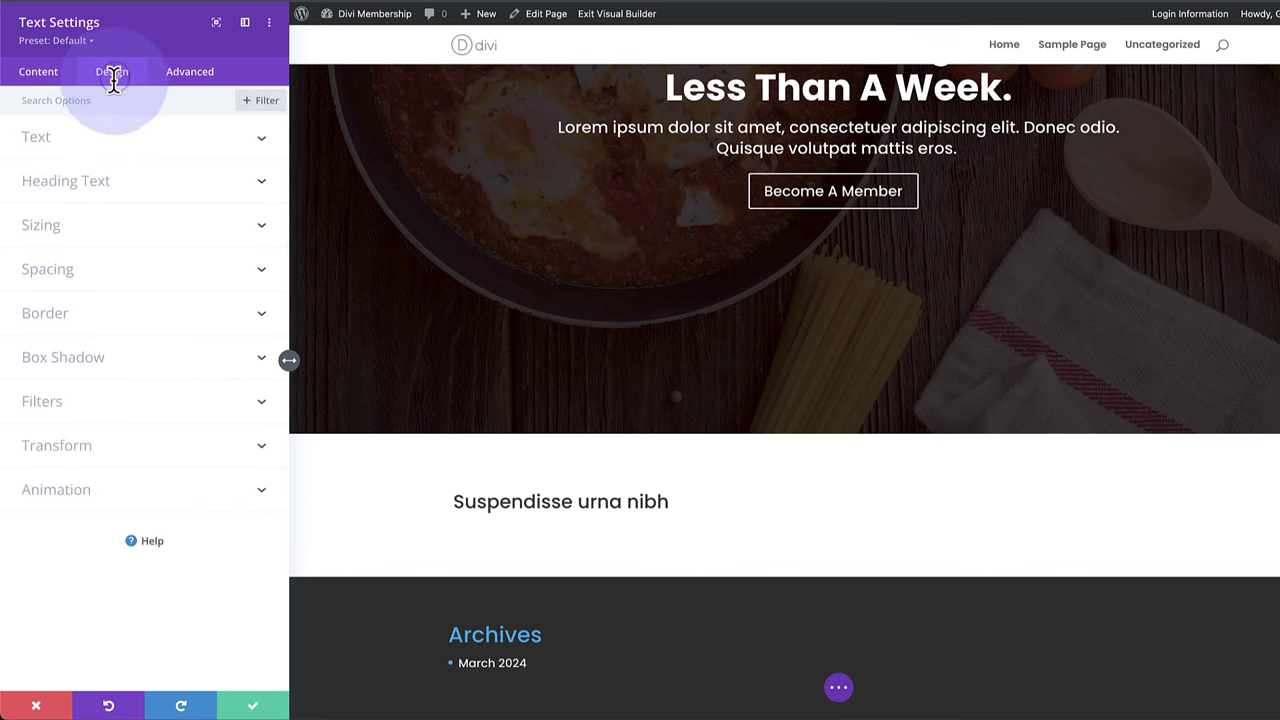
Step: Make the H3 heading text uppercase
click(92, 188)
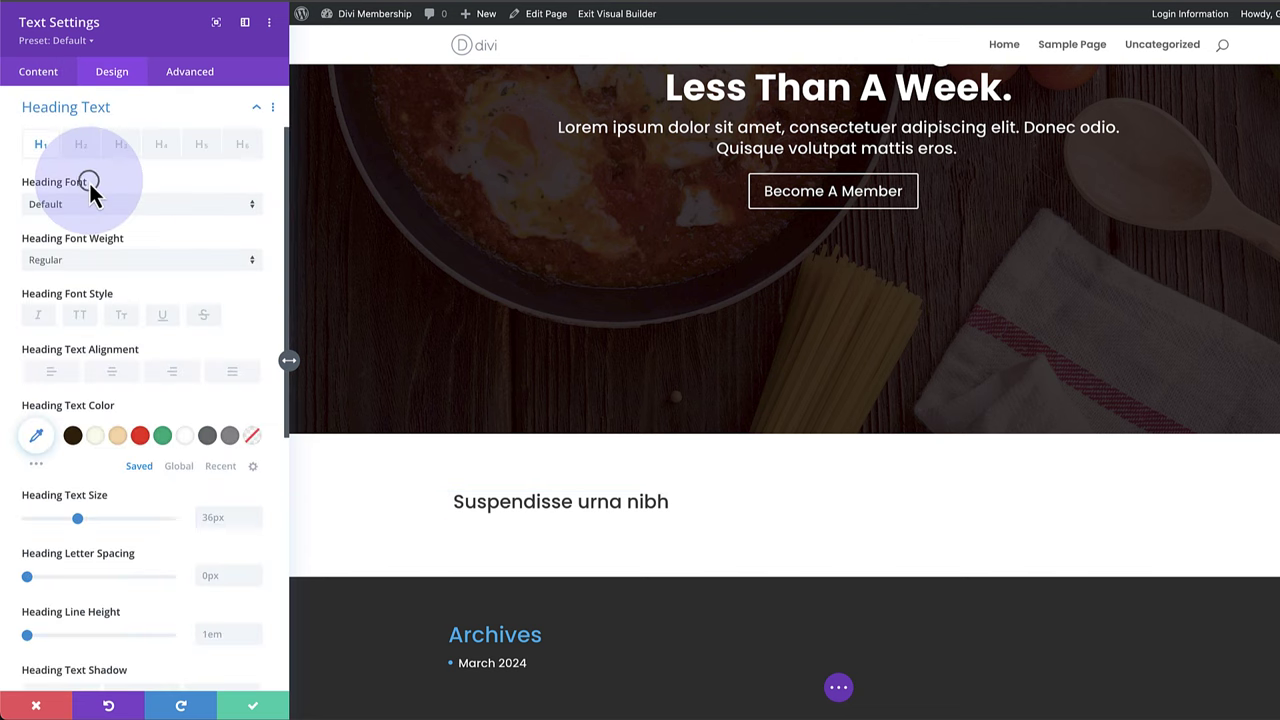
click(104, 197)
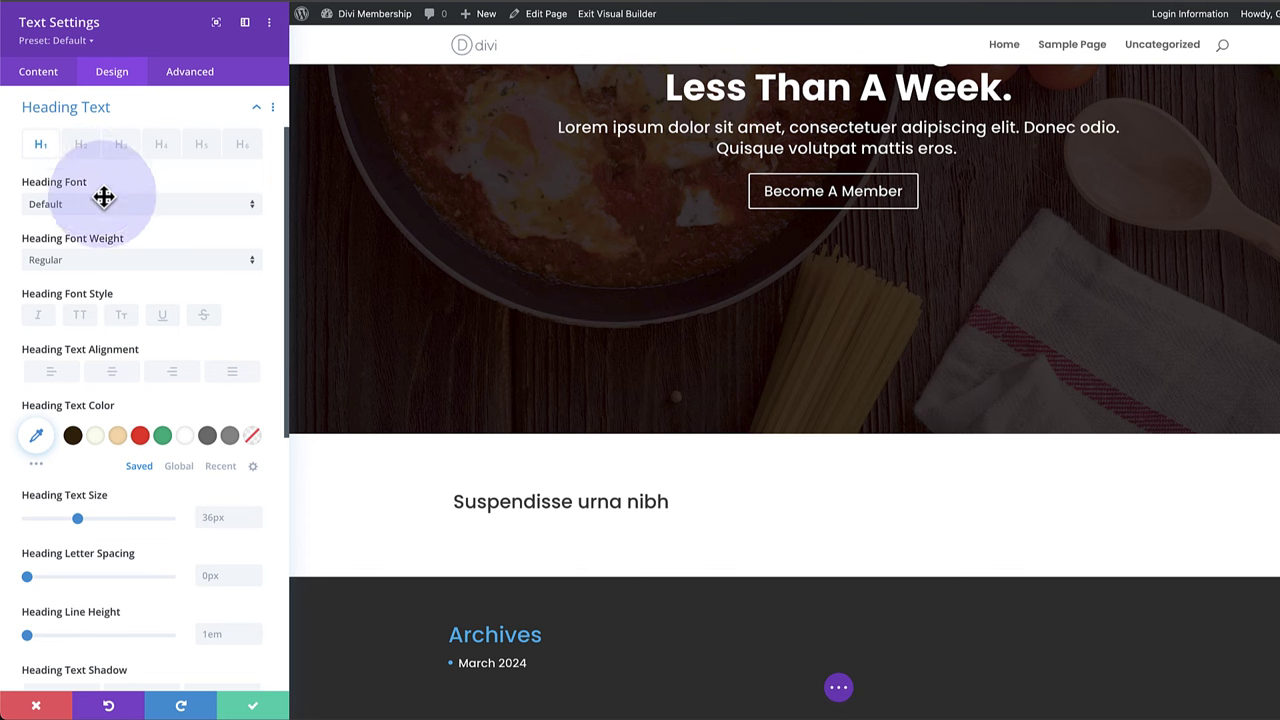
click(449, 498)
click(449, 498)
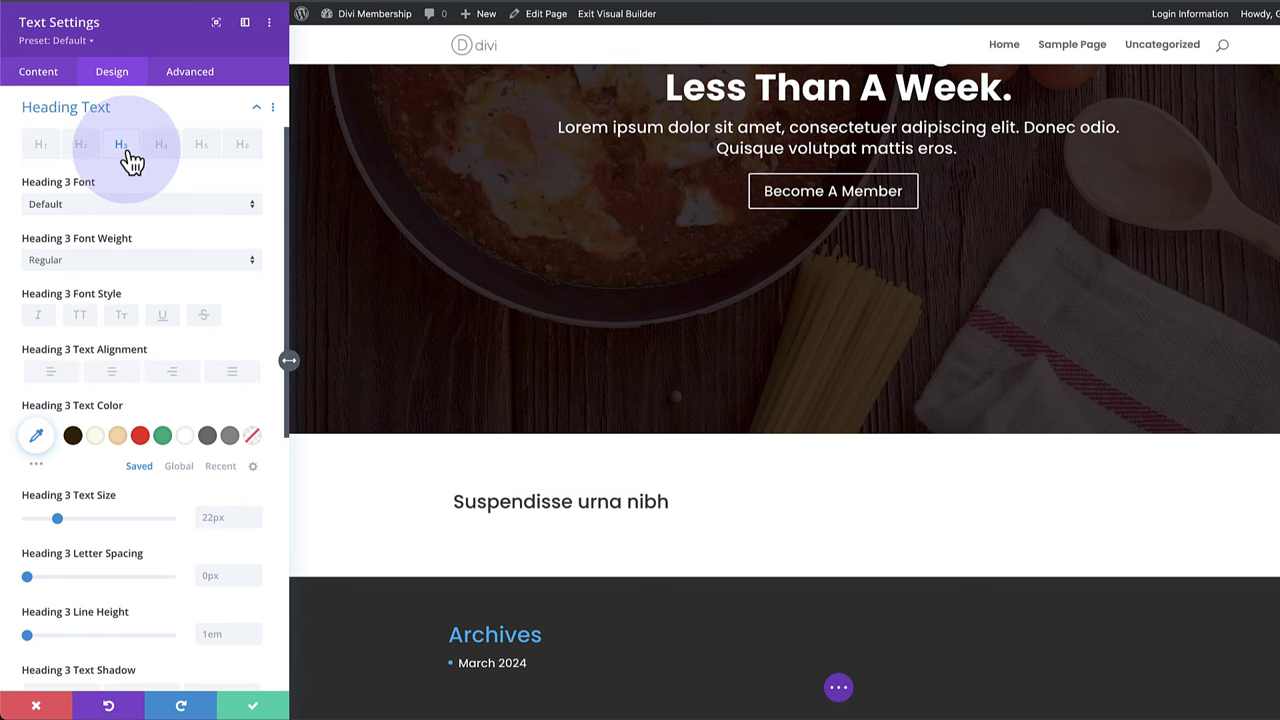
click(82, 319)
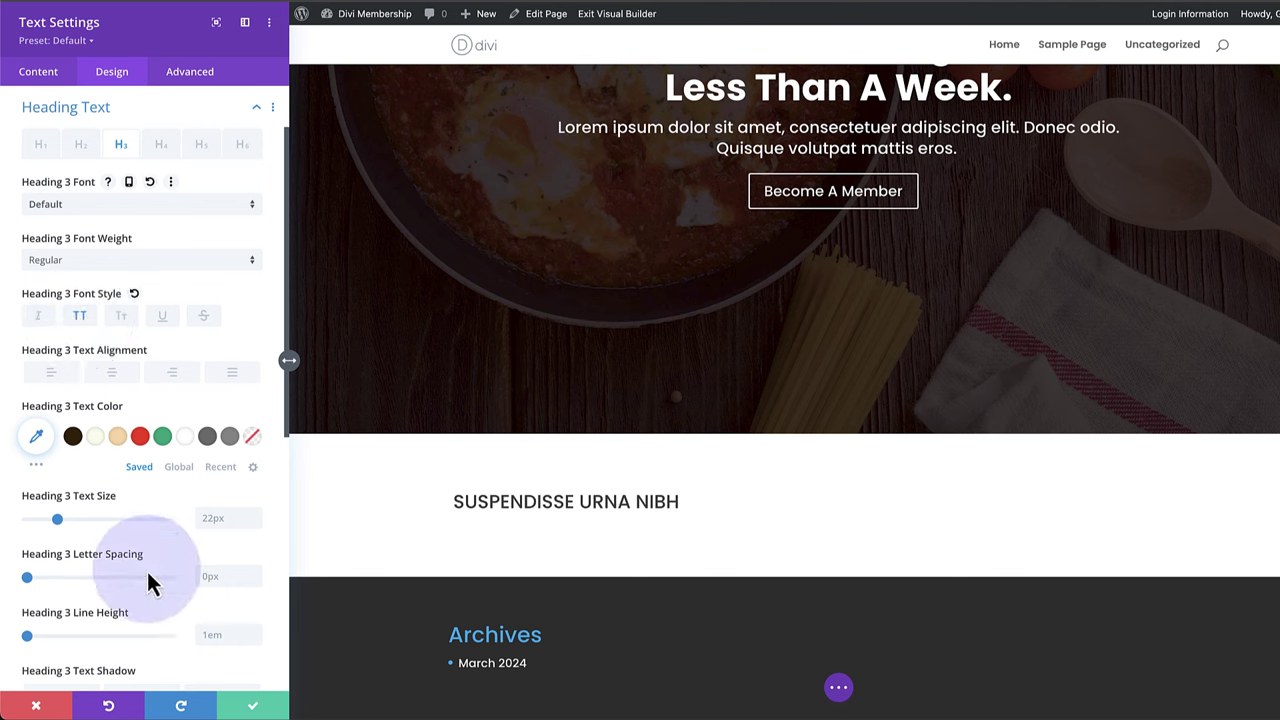
Step: Give the H3 text a 2em size and 4px letter spacing
scroll(149, 583, down, 1)
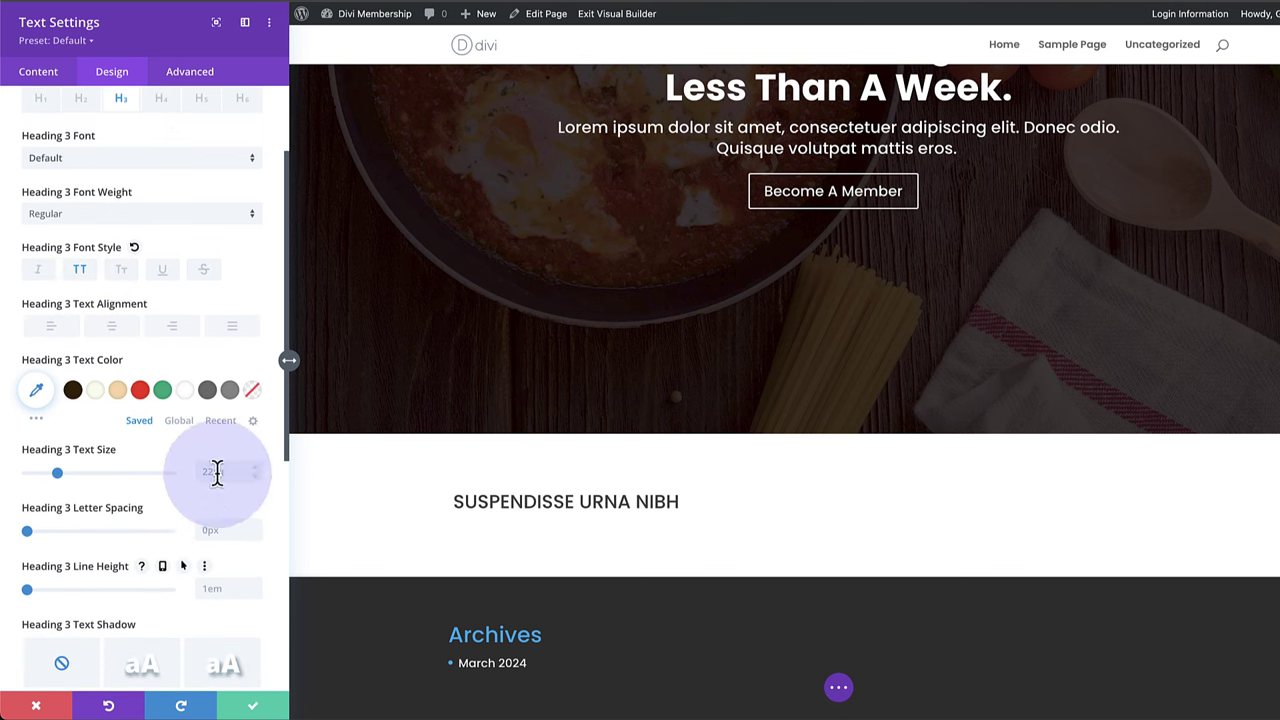
click(217, 473)
text(2)
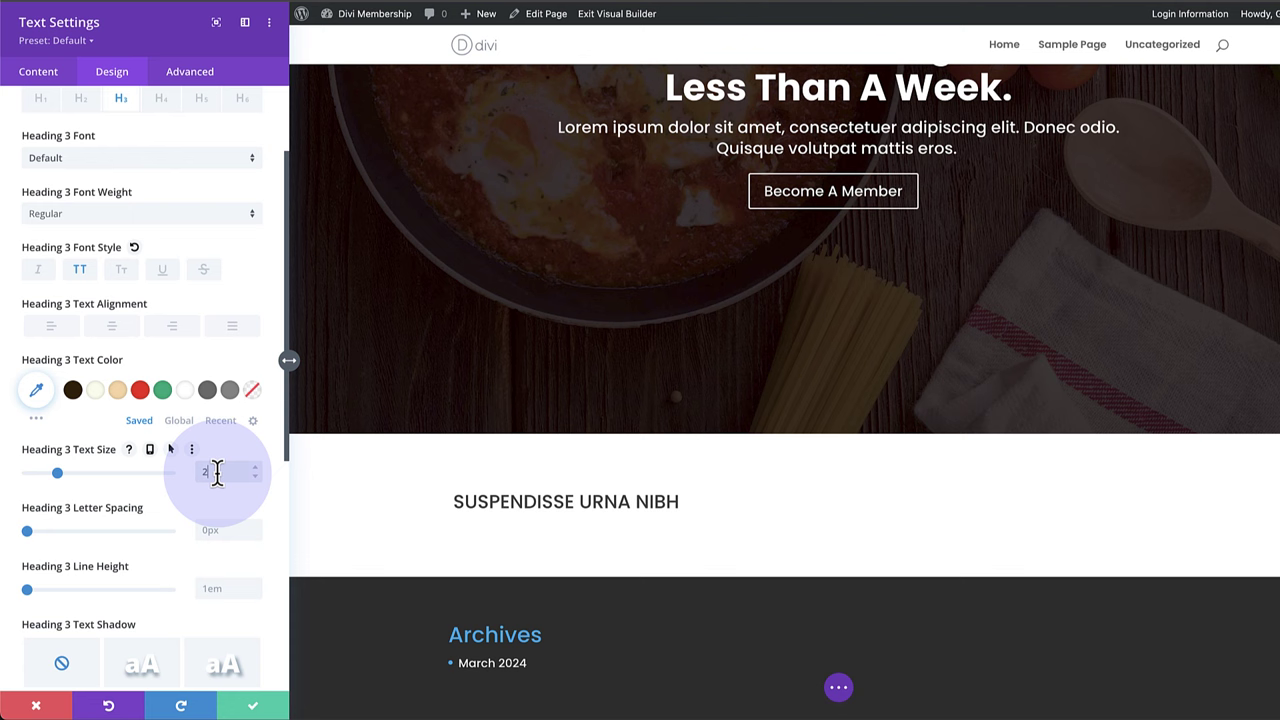
text(em)
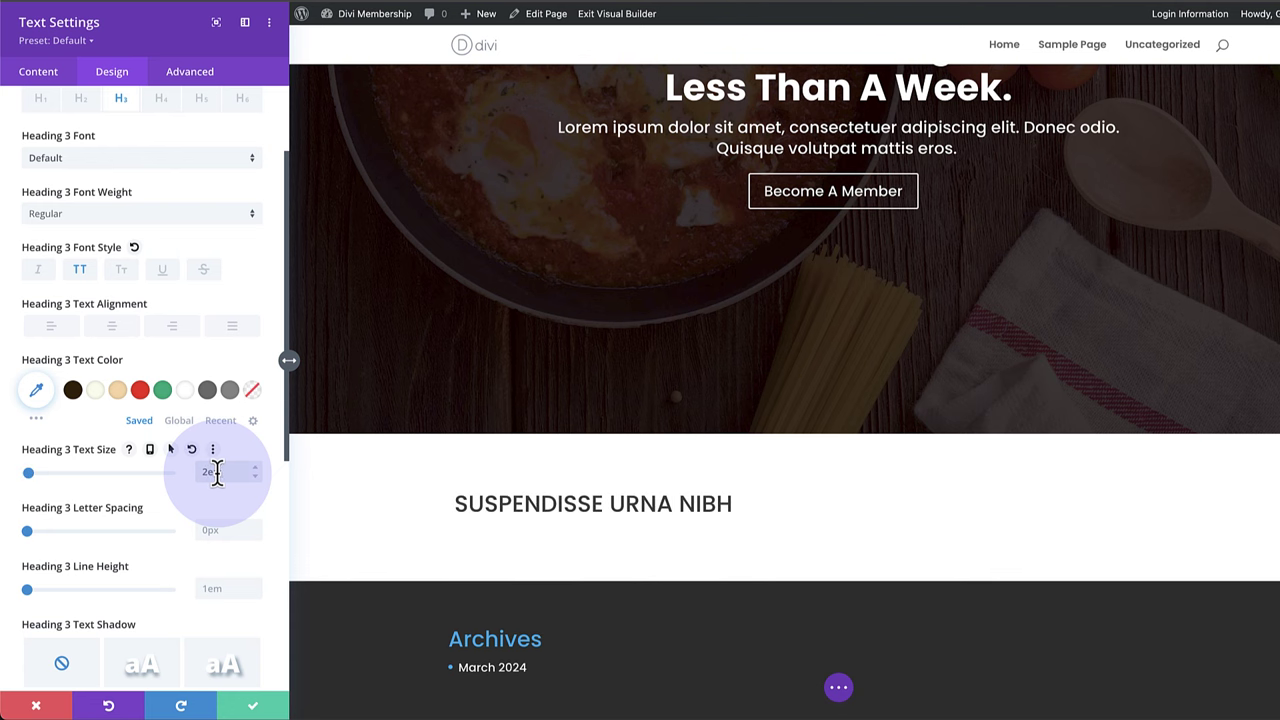
click(254, 527)
text(2px)
key(Up)
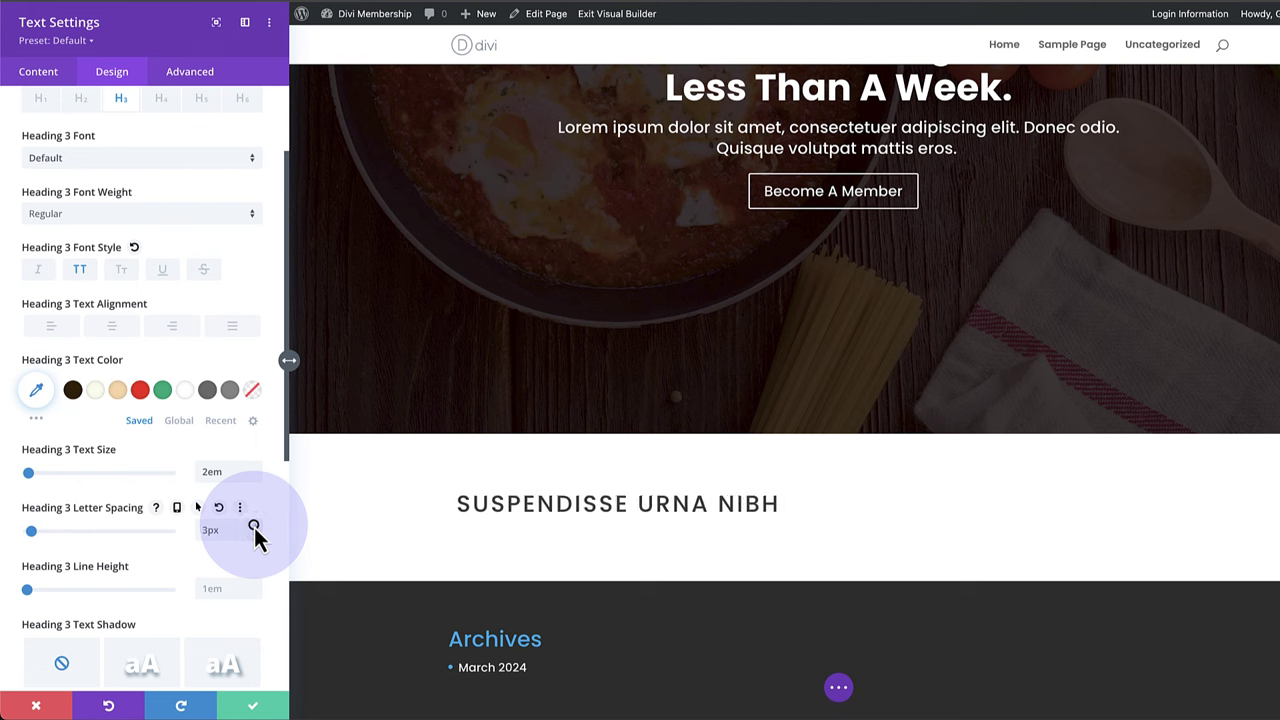
key(Up)
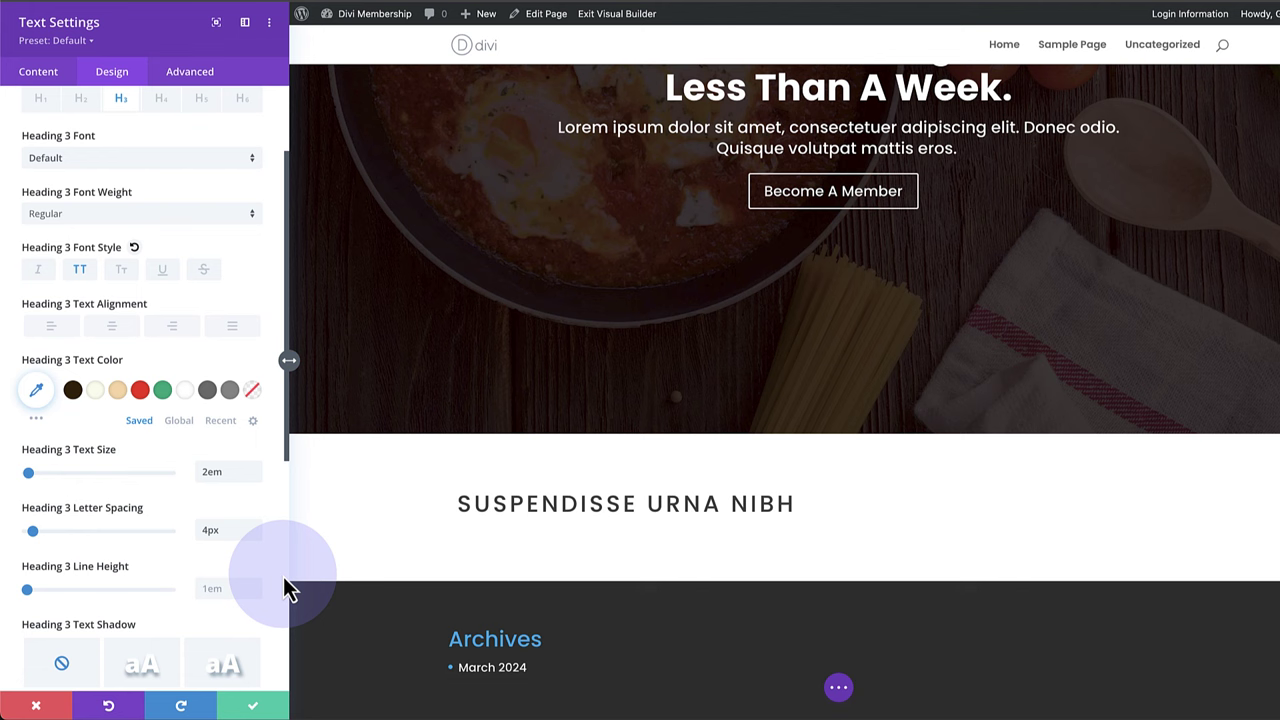
Step: Change the H3 text size to 1.8em and centre-align the heading
mouse_move(285, 590)
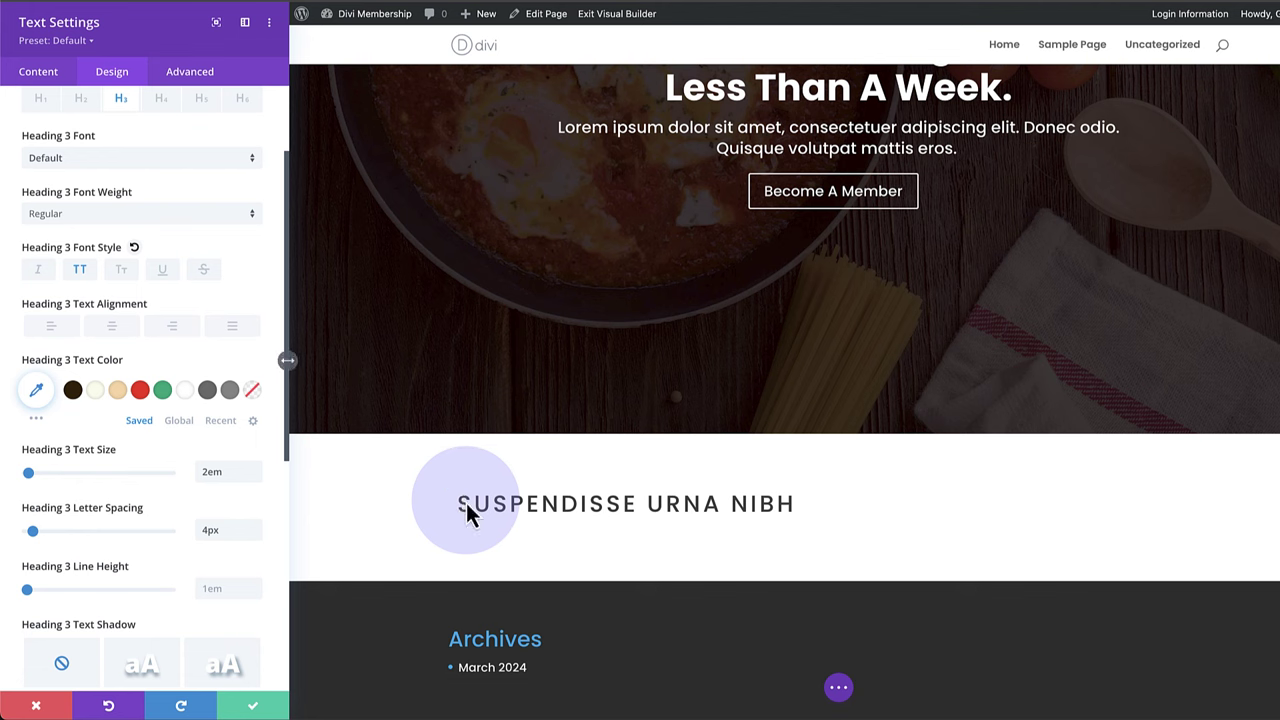
click(204, 473)
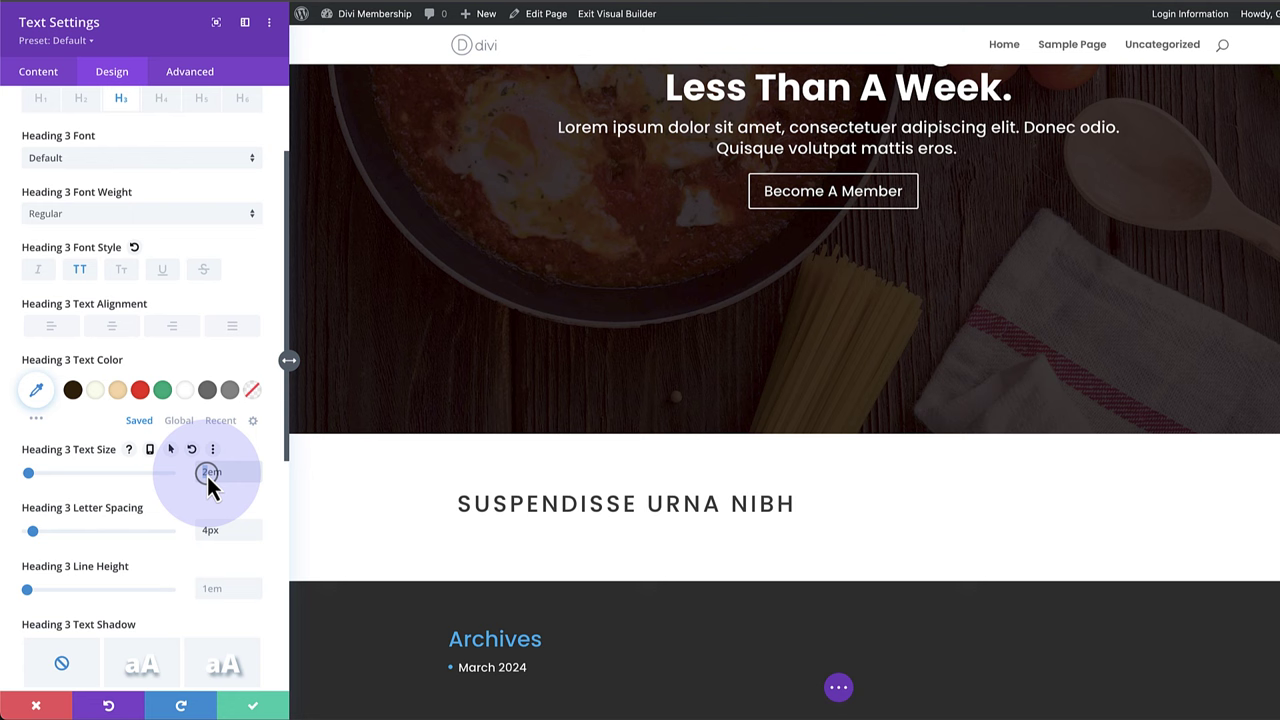
text(1)
key(BackSpace)
key(BackSpace)
text(px)
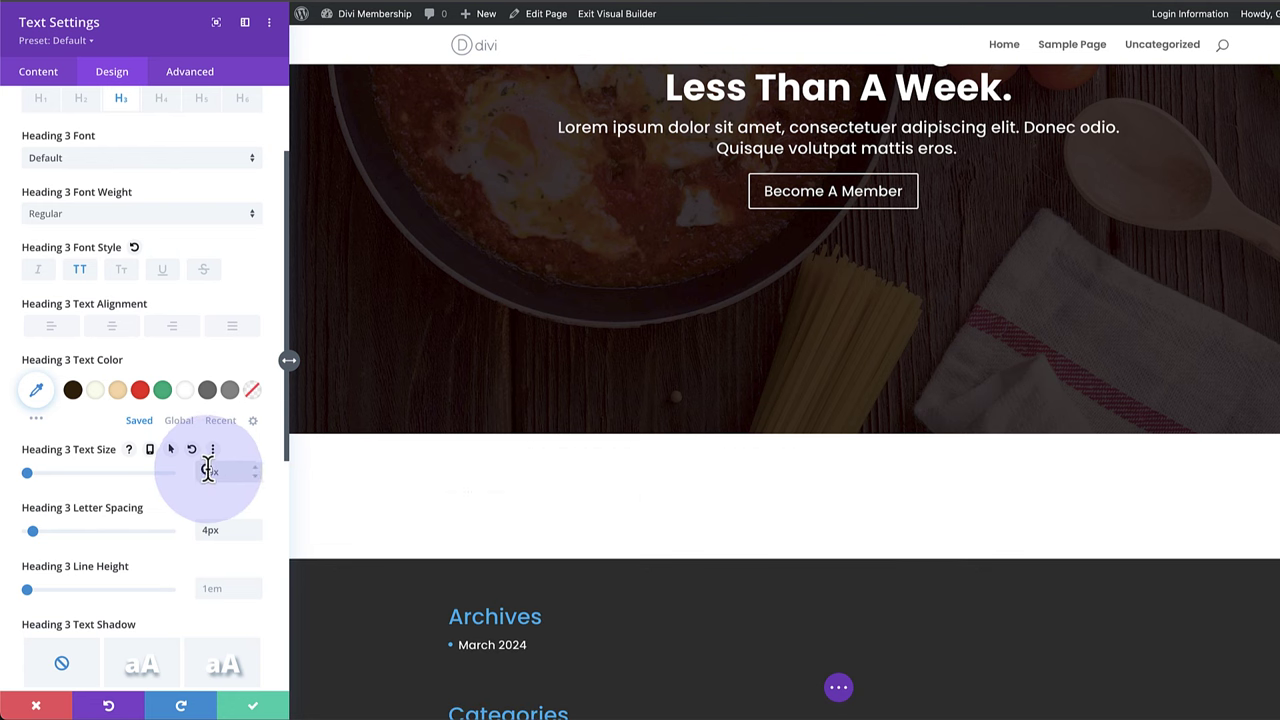
double_click(206, 472)
key(BackSpace)
text(1.8em)
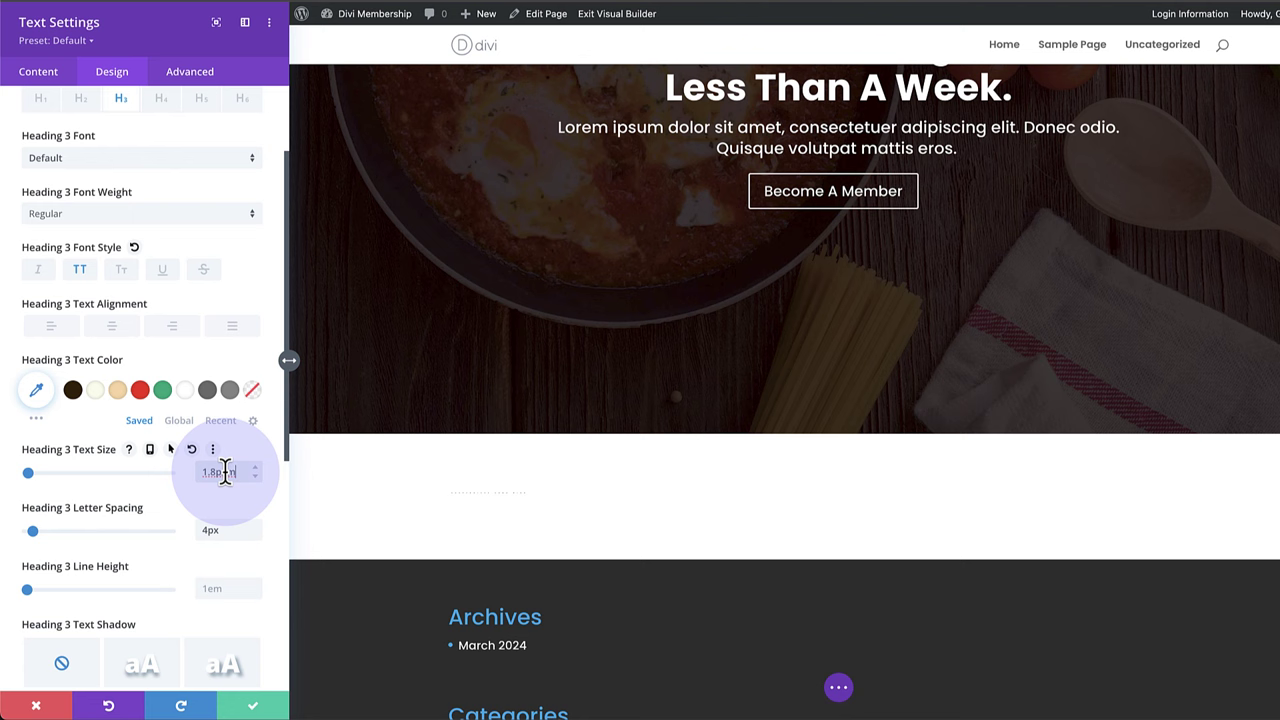
click(226, 474)
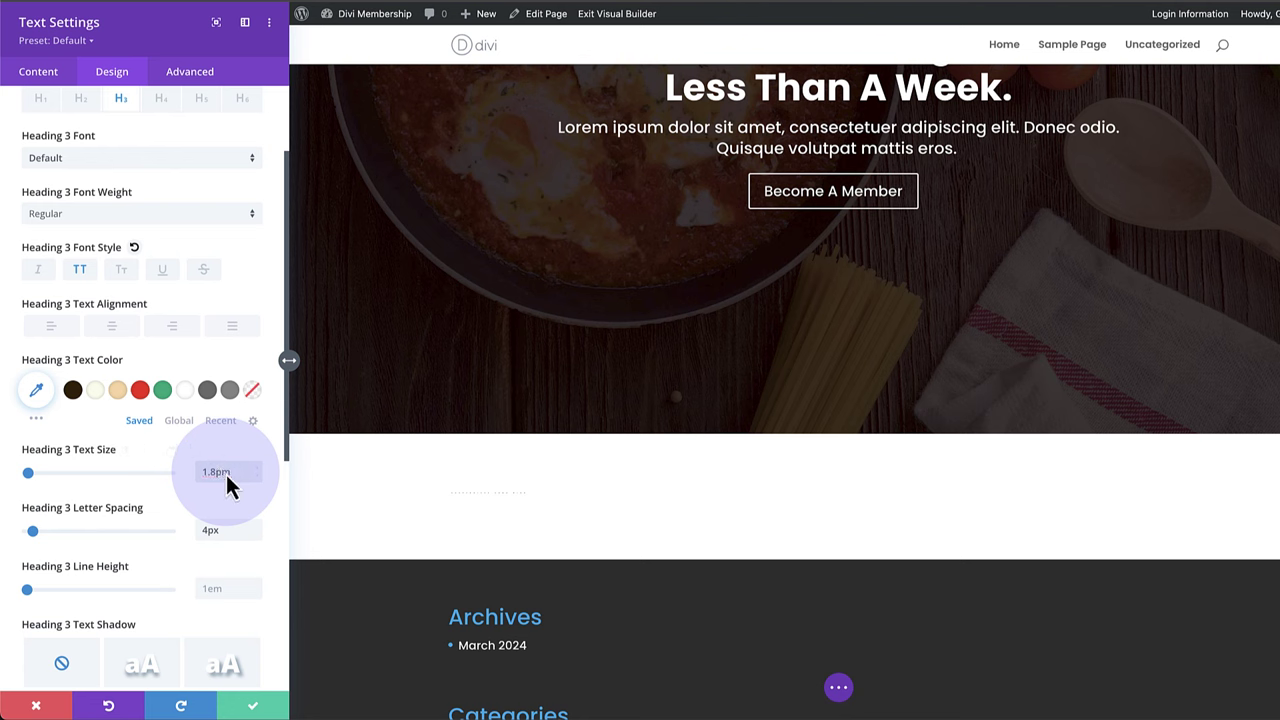
text(e)
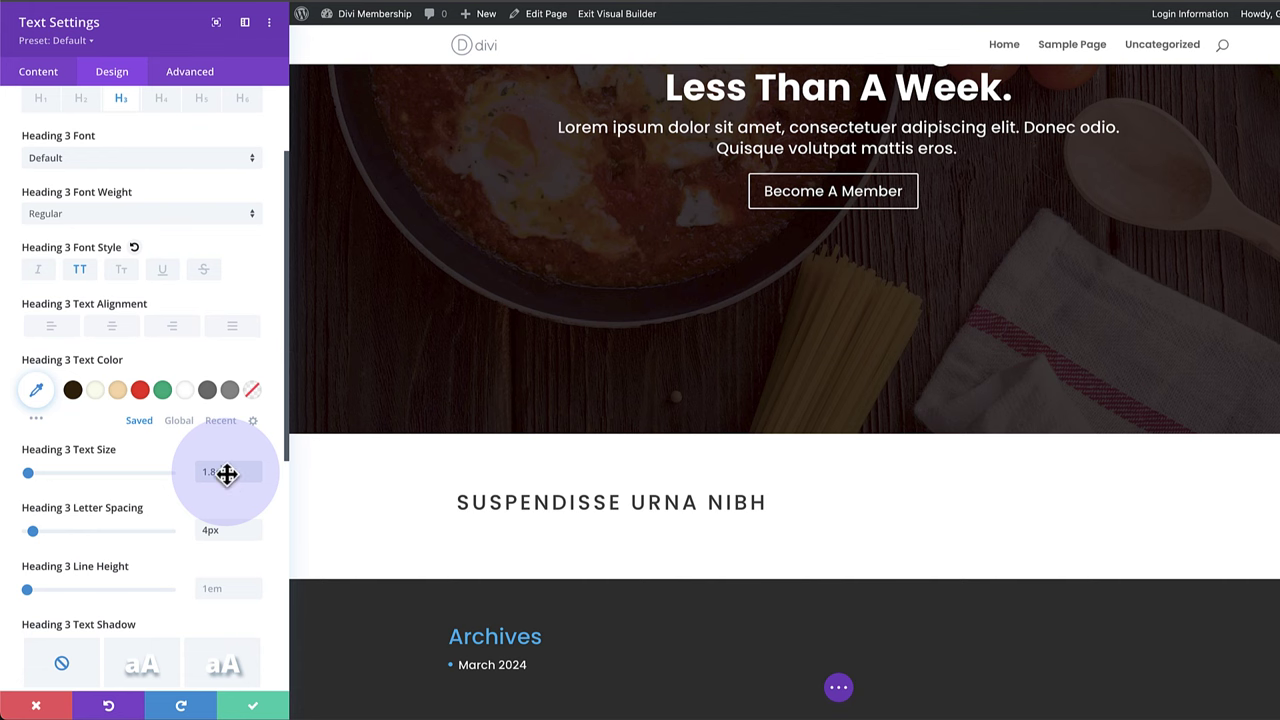
click(116, 326)
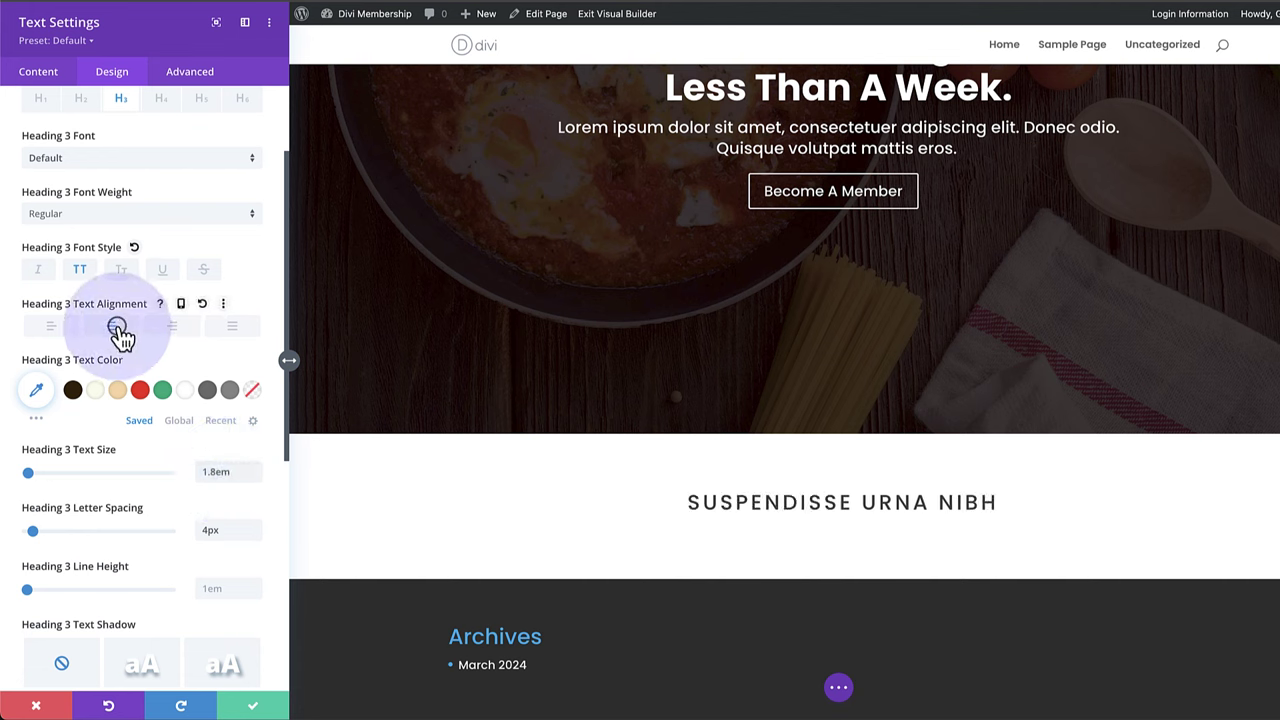
Step: Save the current styles as preset 'Heading 3 (Section Headings)', then save and close the module
click(92, 47)
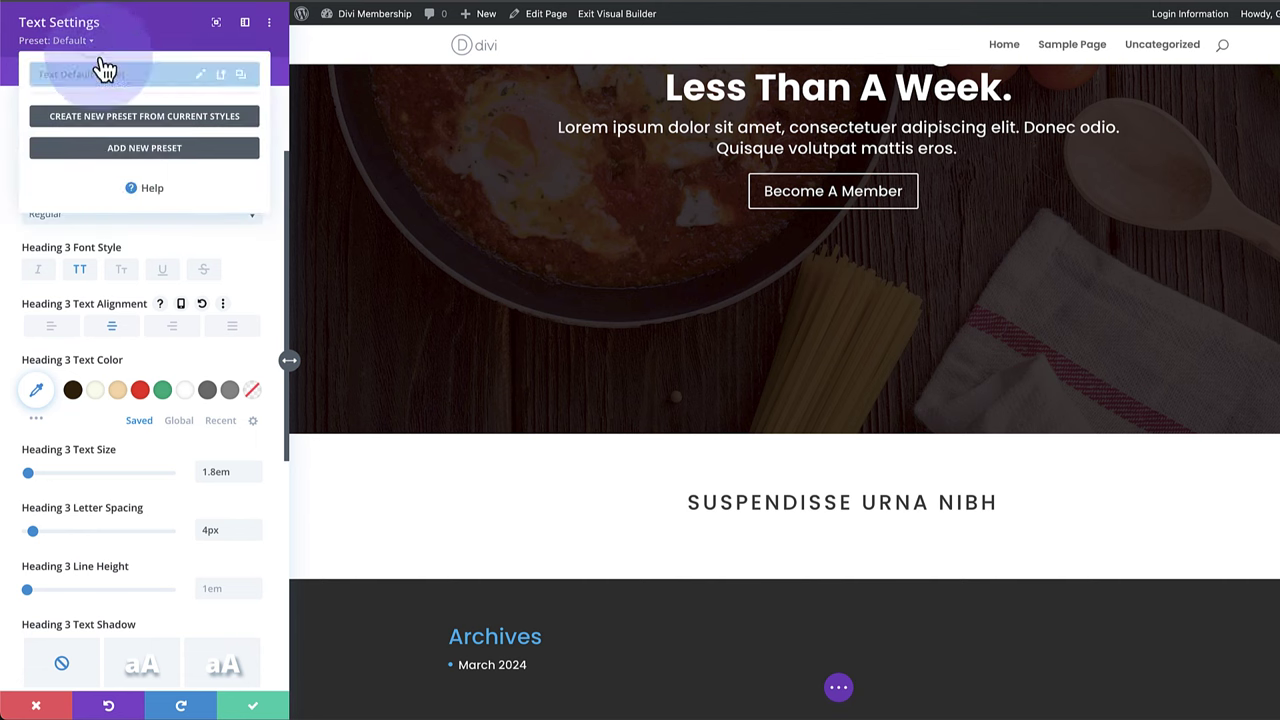
click(135, 135)
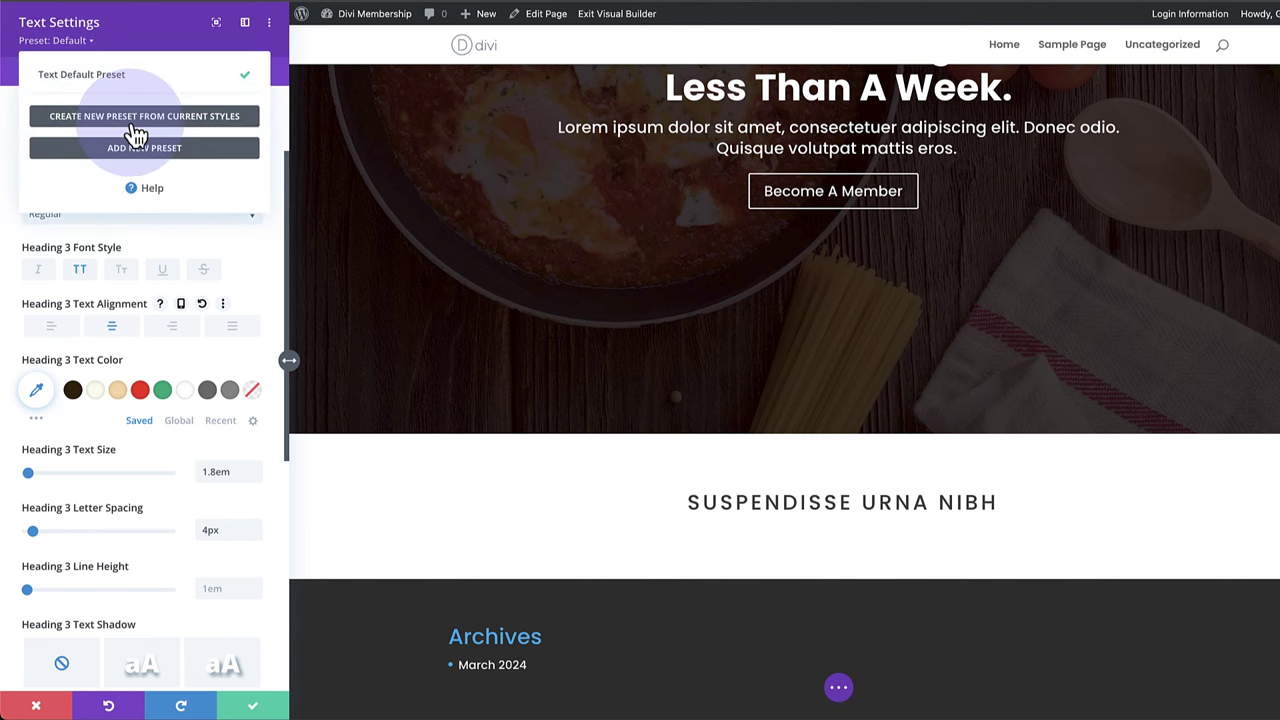
click(130, 123)
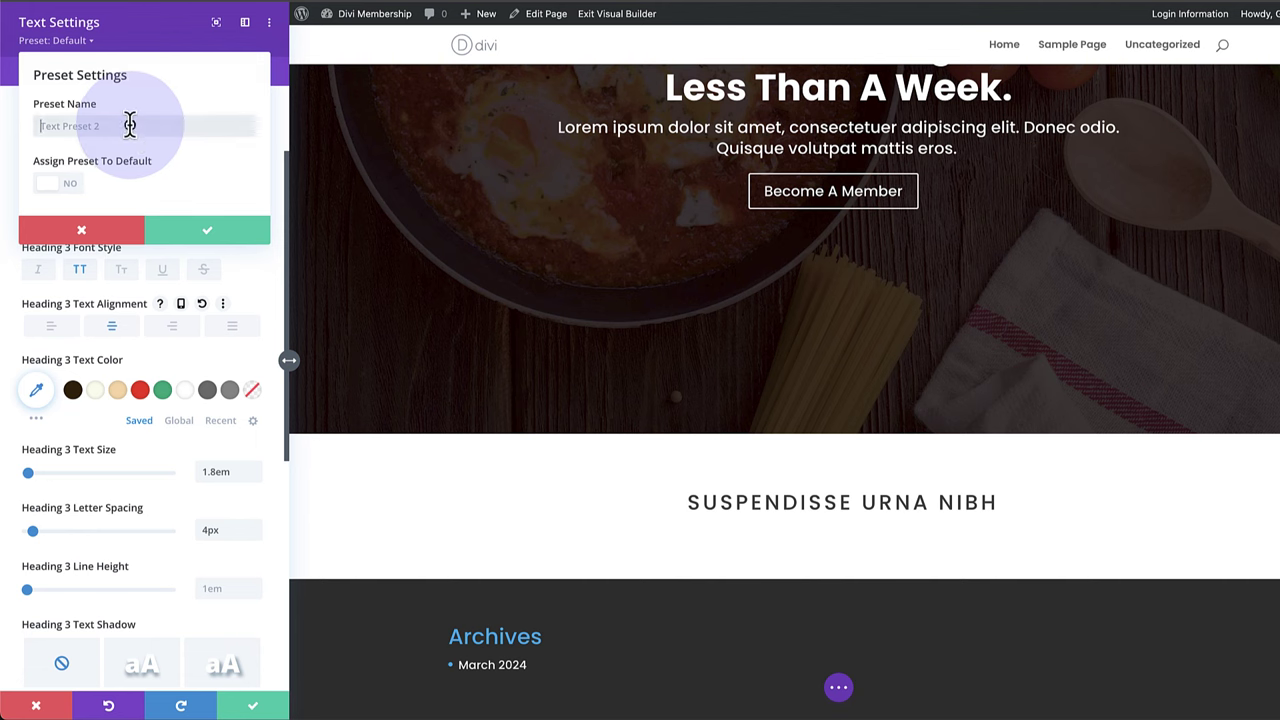
text(Heading)
text(3 (Section H)
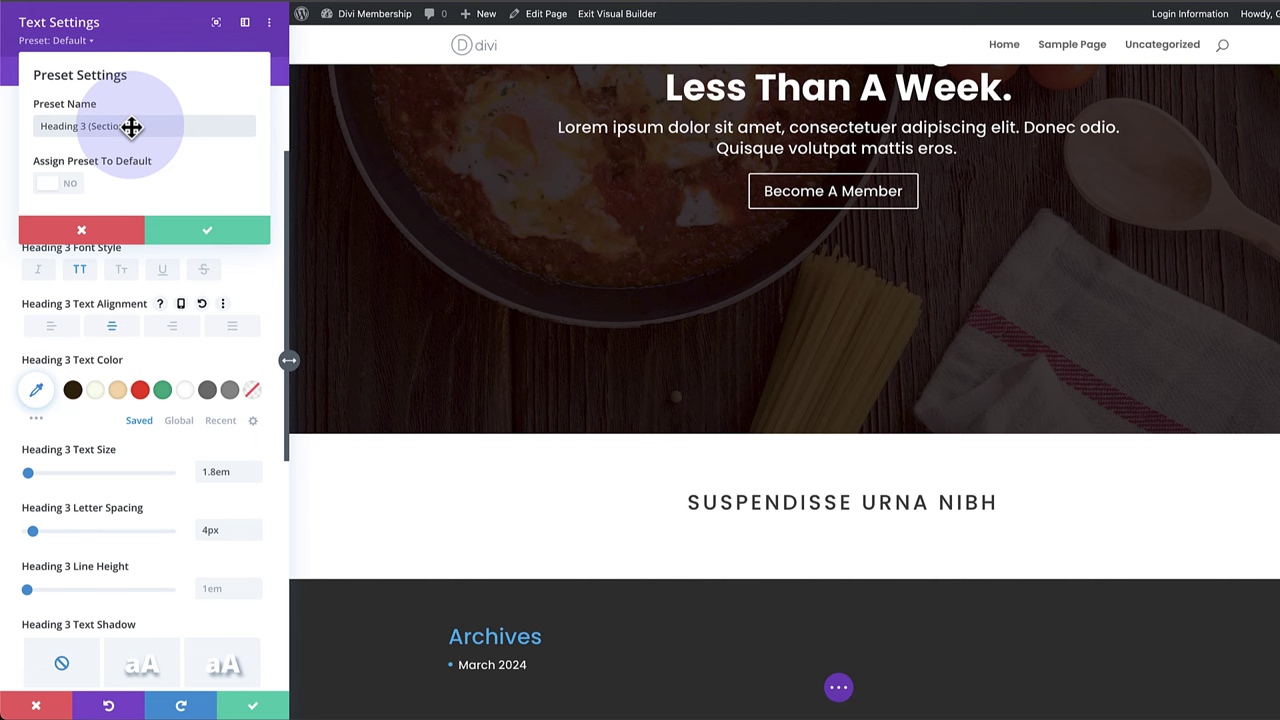
text(eadings)
click(217, 236)
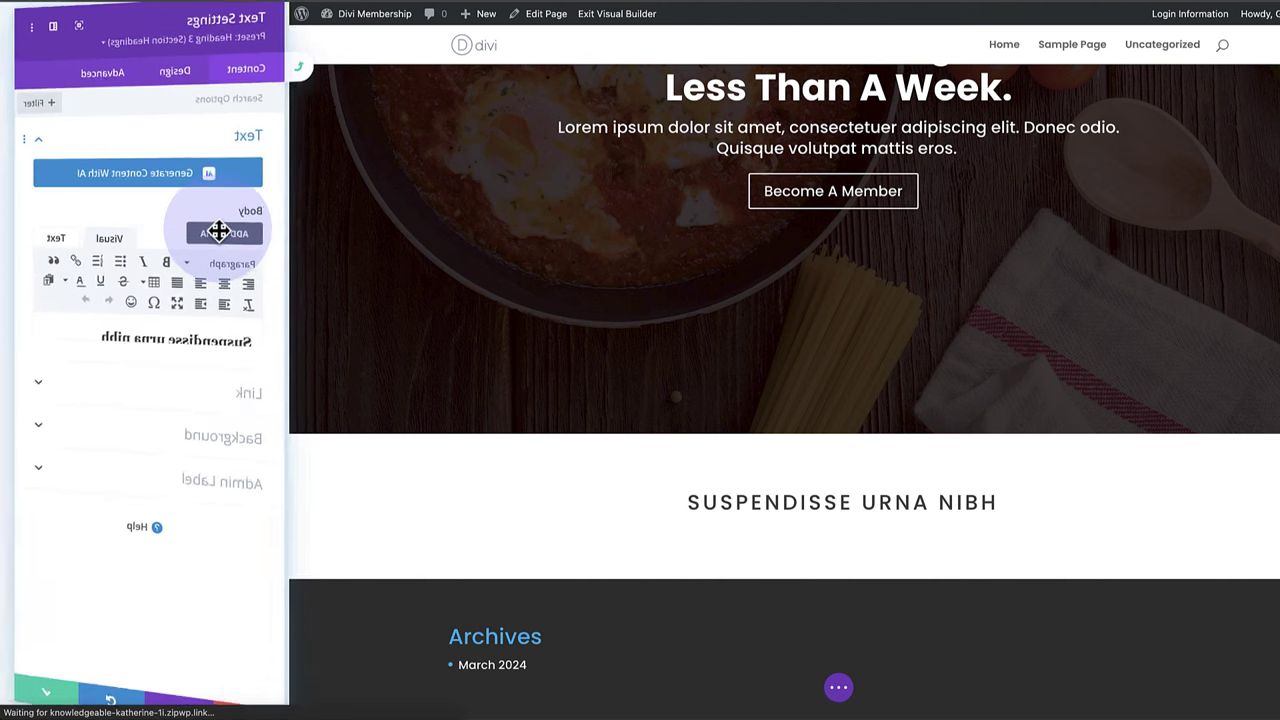
click(223, 292)
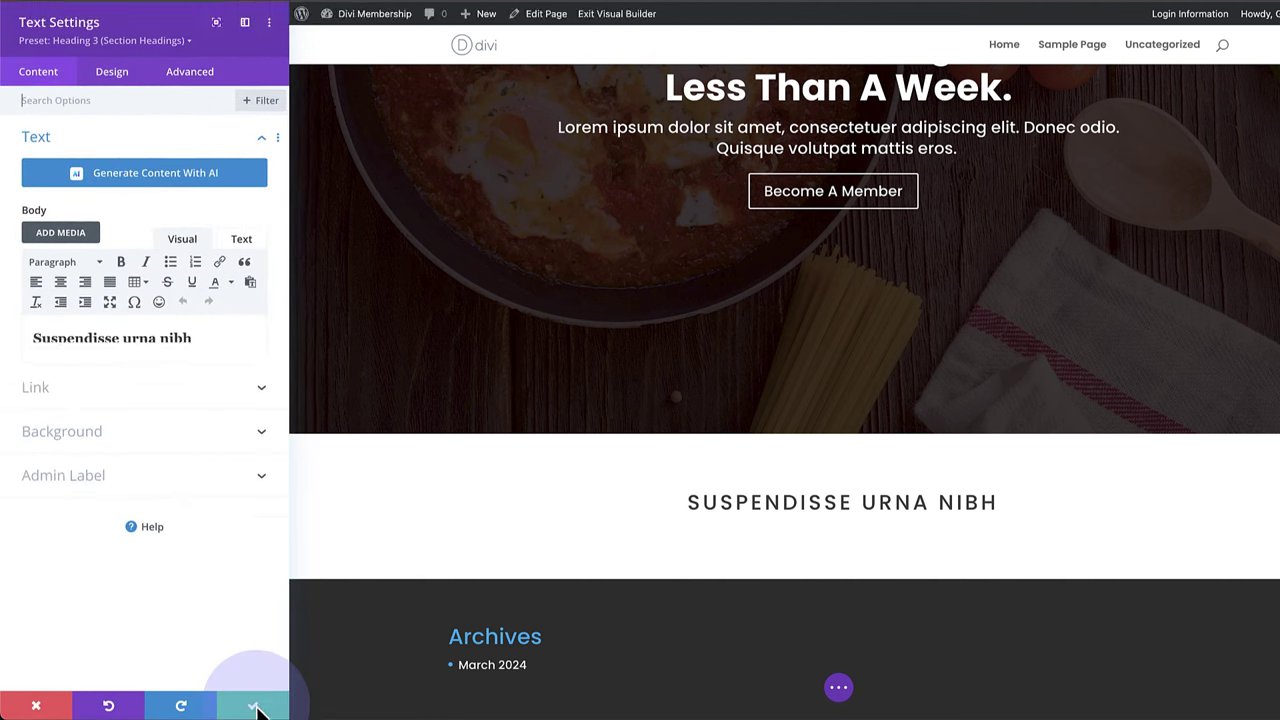
click(258, 710)
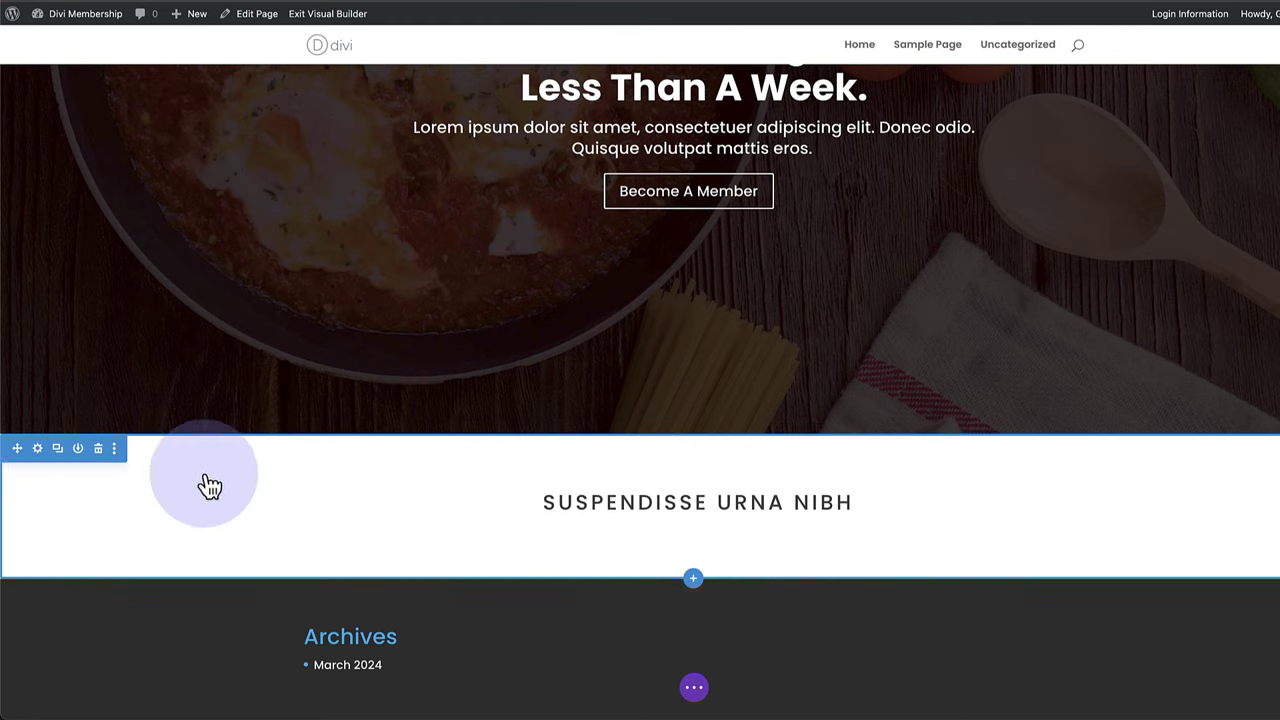
Step: Set the section's top padding to 6% and link it to the bottom padding
click(37, 448)
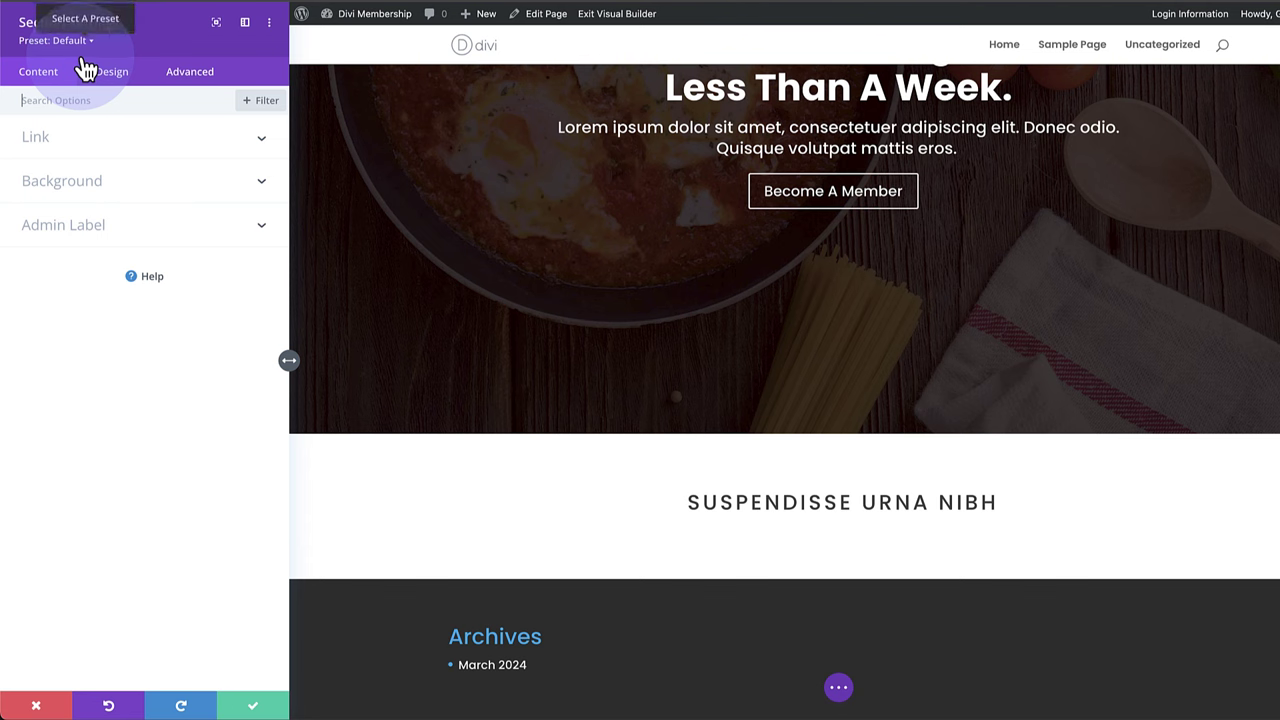
click(110, 78)
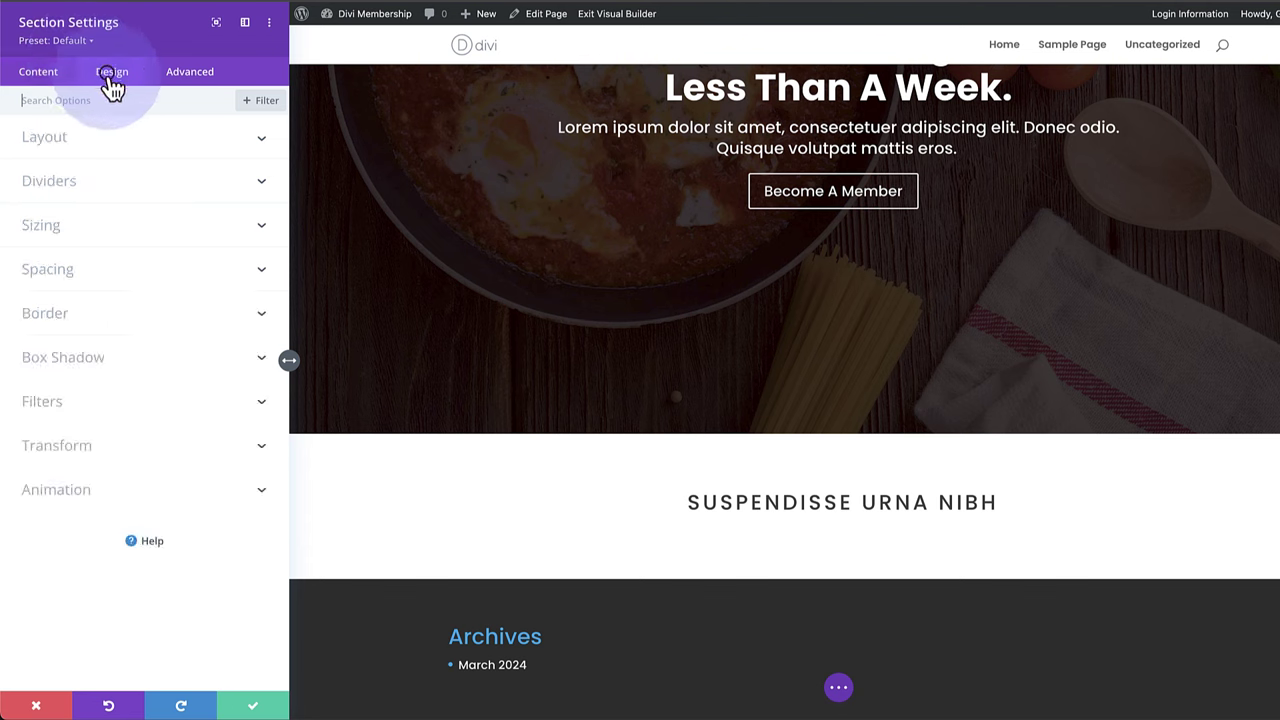
click(114, 271)
click(45, 357)
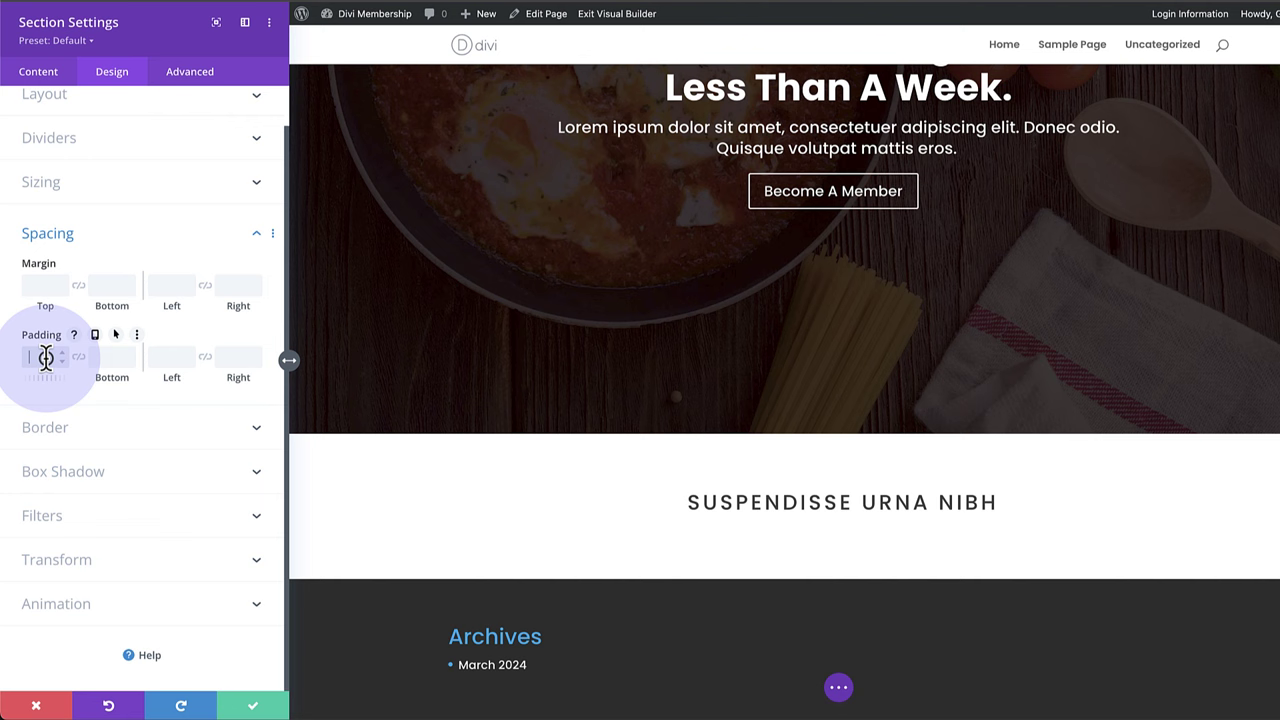
text(6%)
click(78, 357)
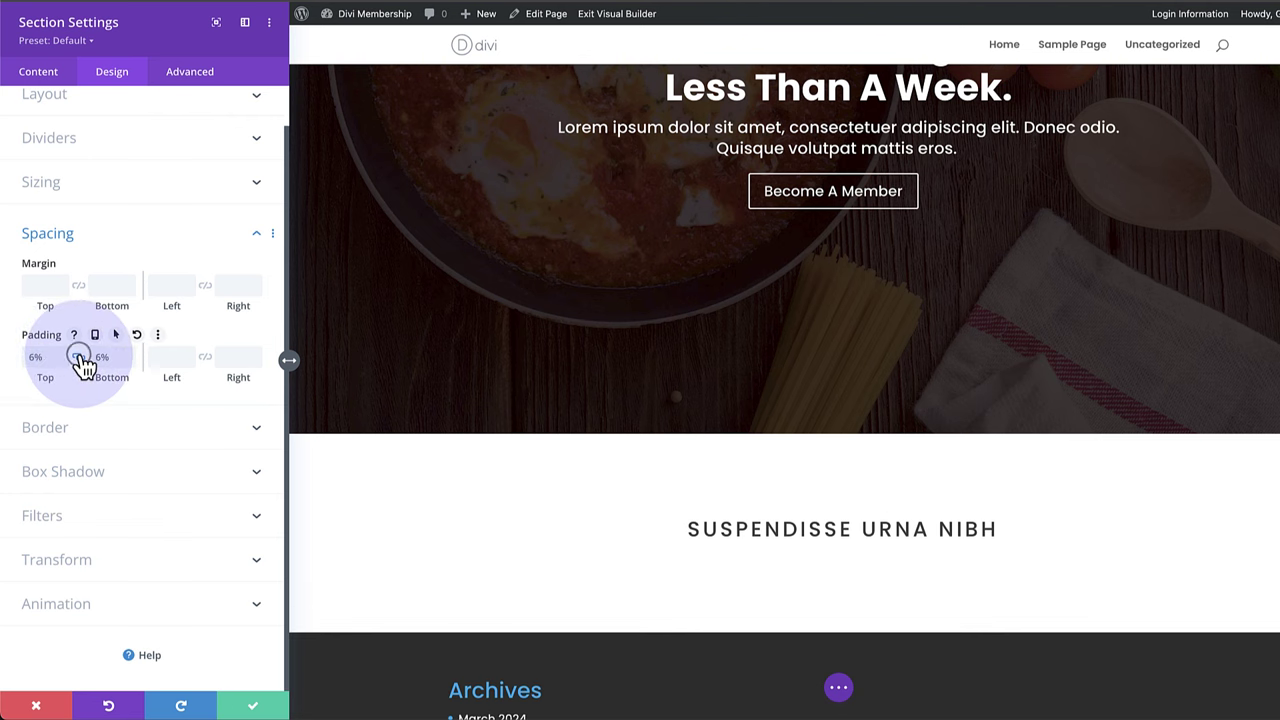
click(88, 42)
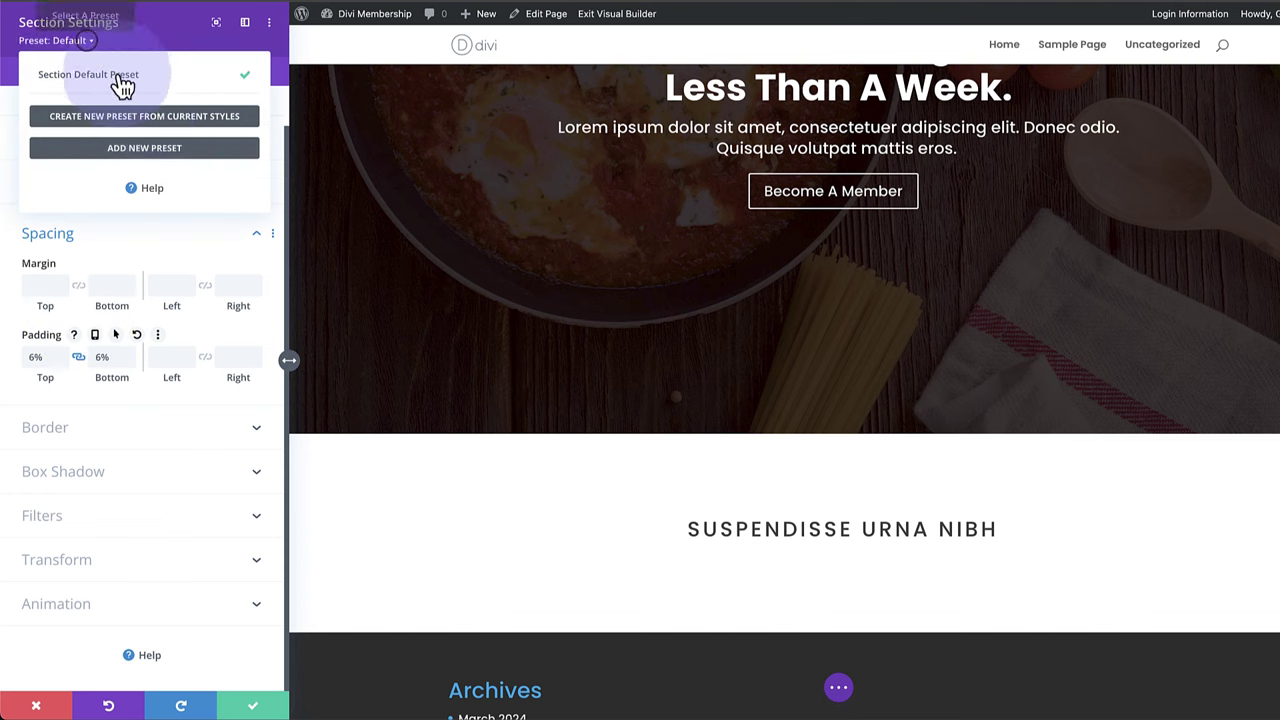
Step: Create a 'Section Padding' preset, confirm it as the default section preset, and save the section
click(160, 124)
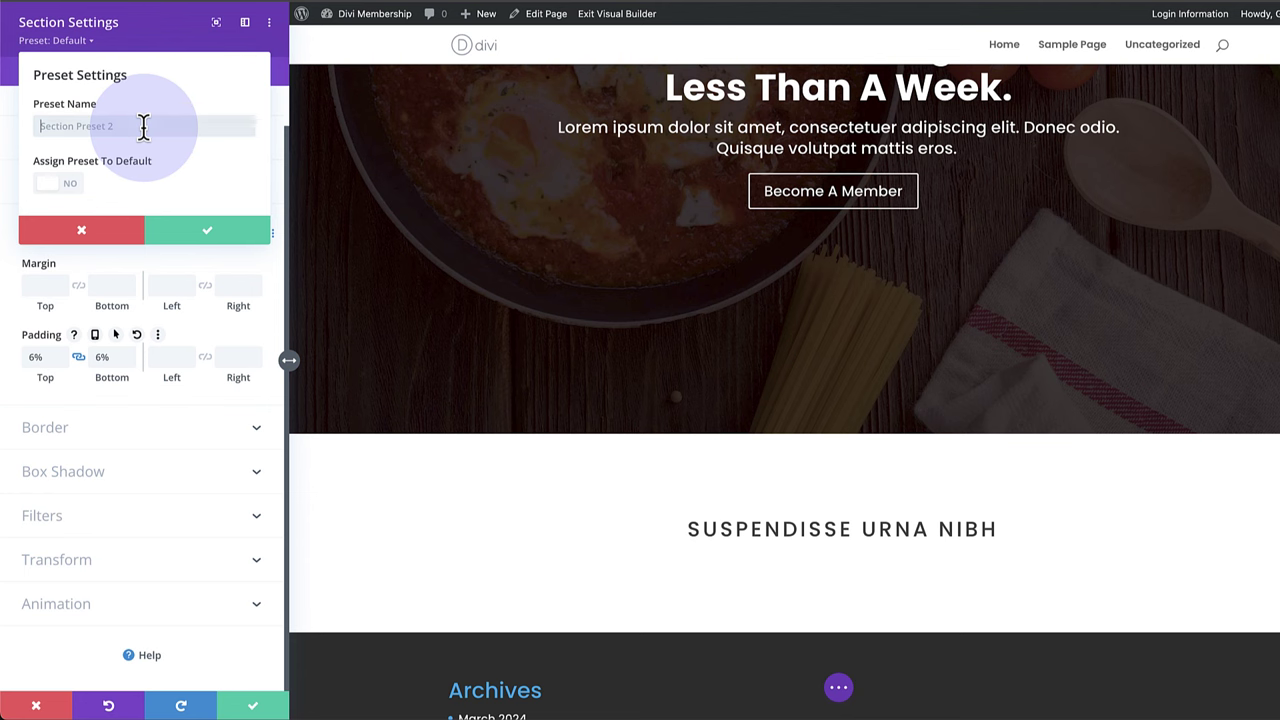
text(Section Padding)
click(74, 186)
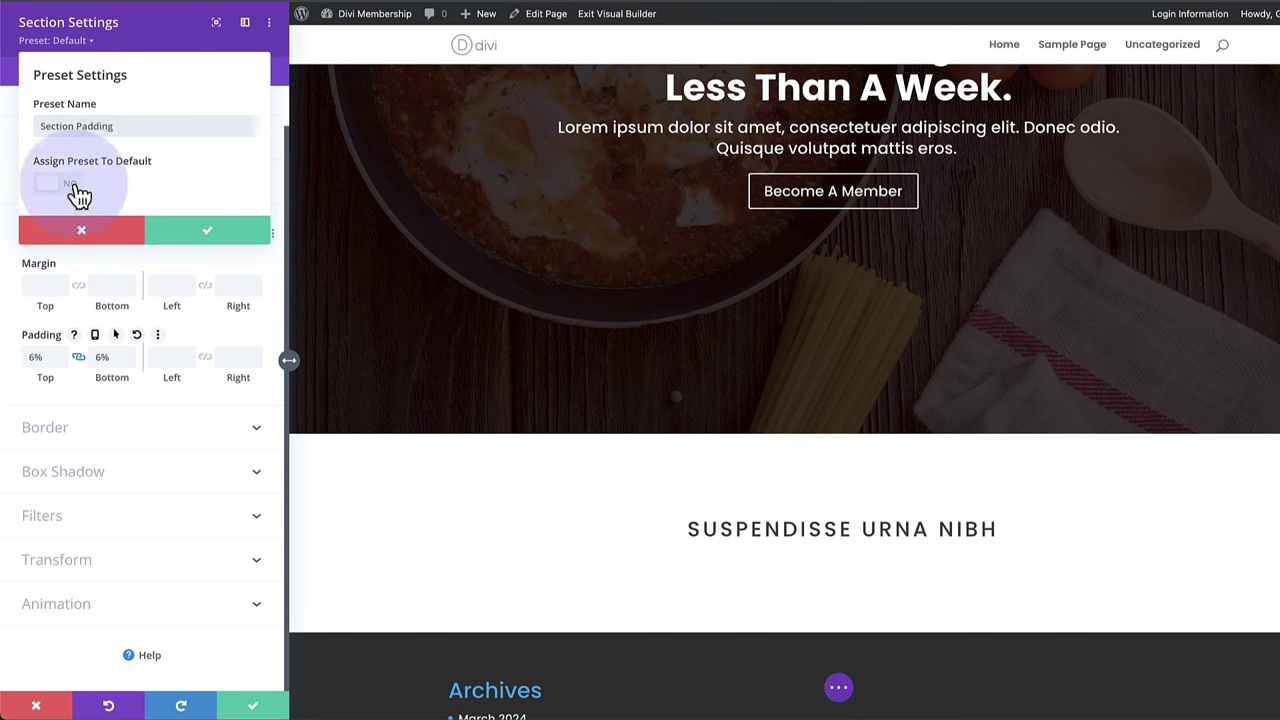
click(220, 234)
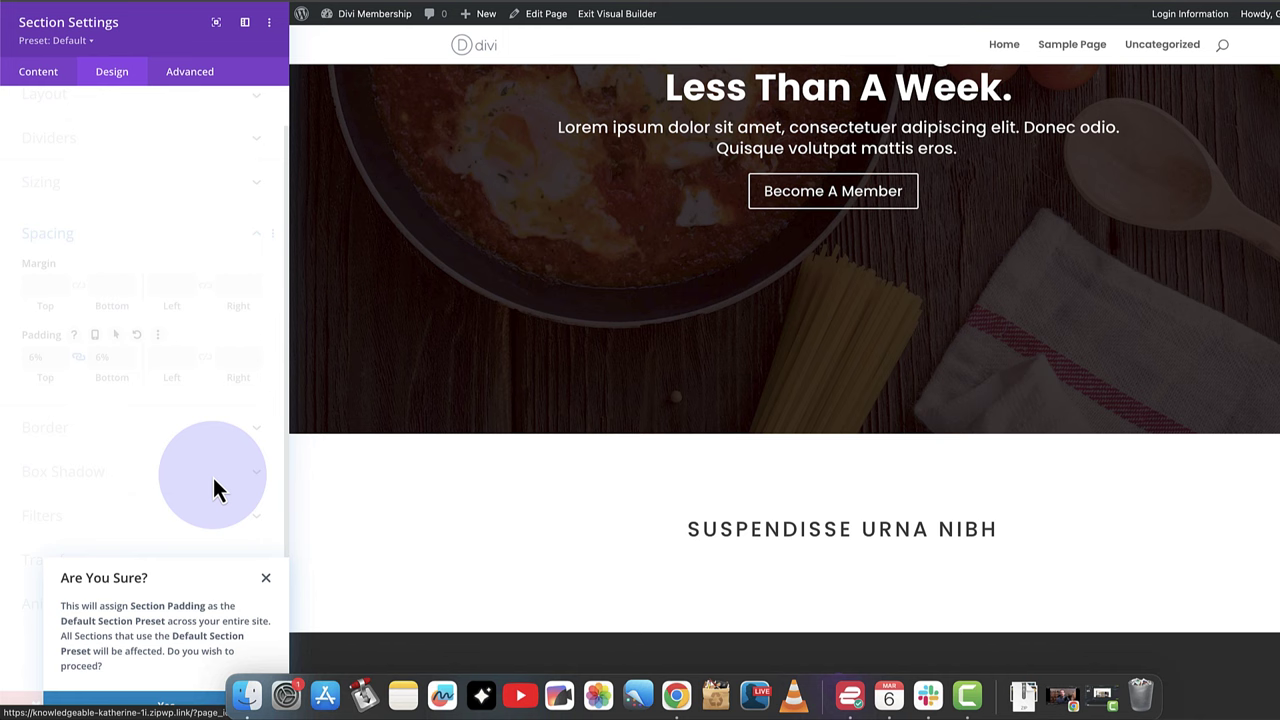
click(205, 708)
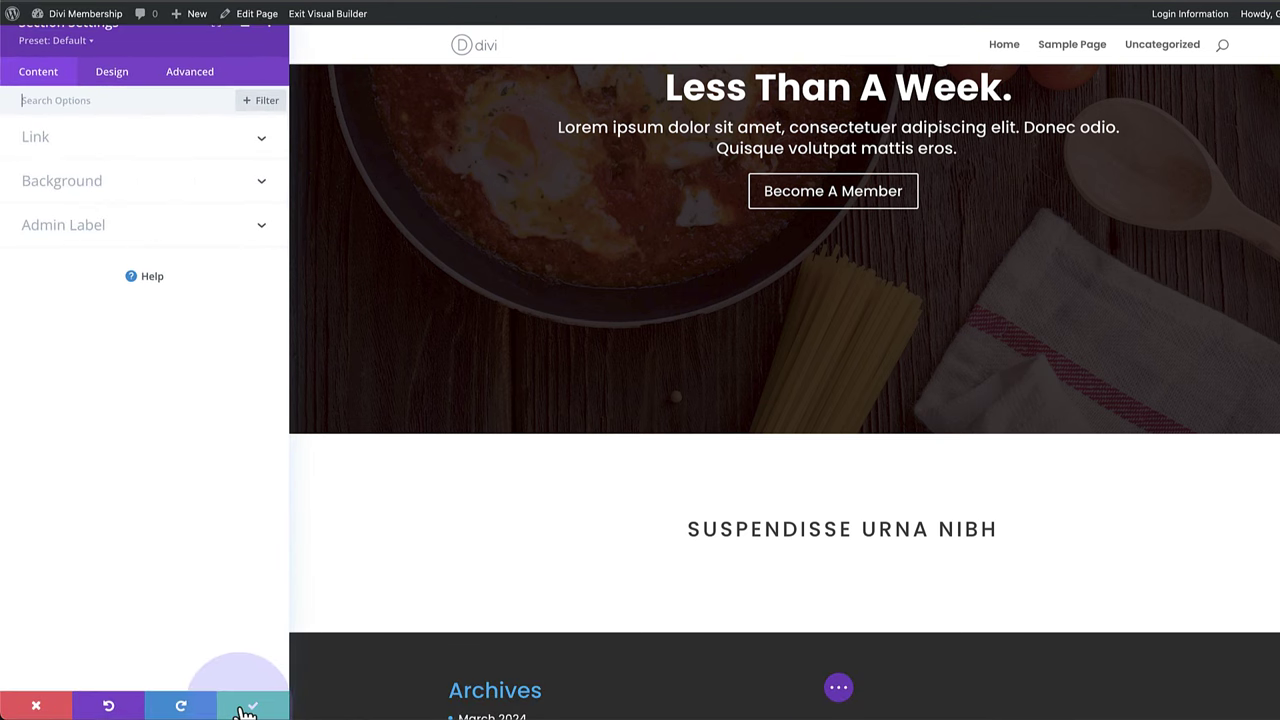
click(250, 708)
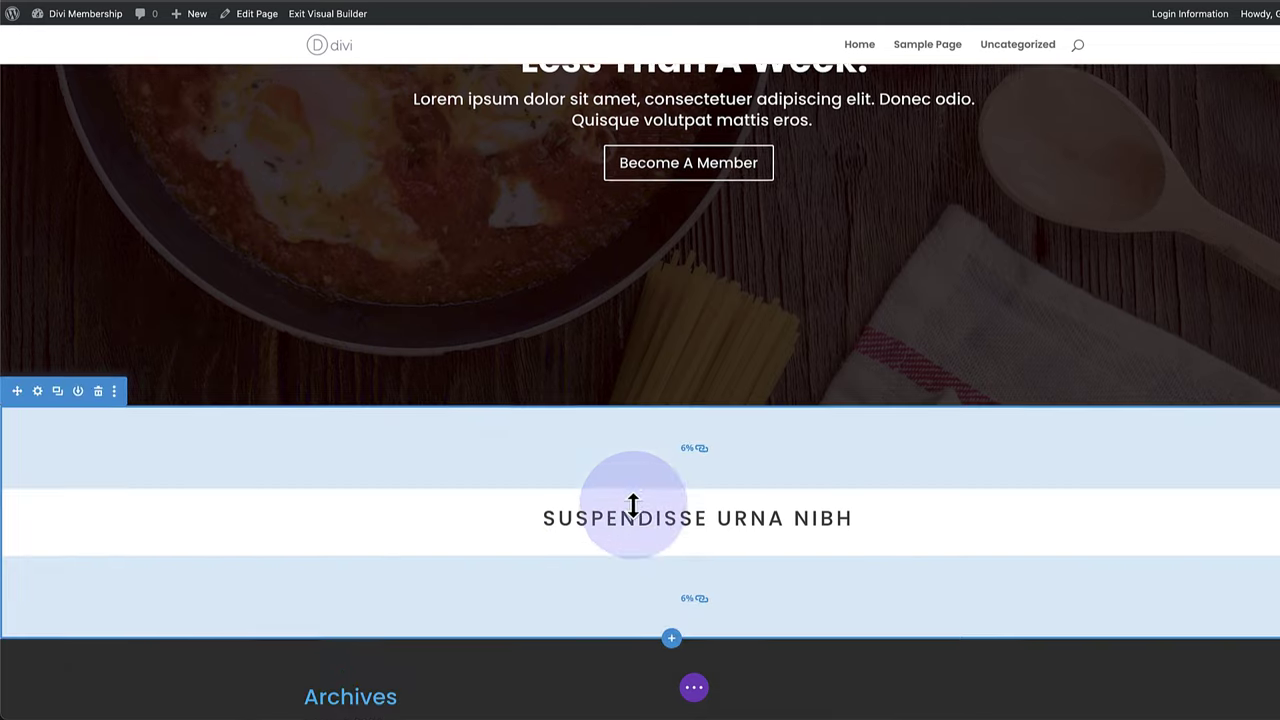
scroll(634, 508, up, 3)
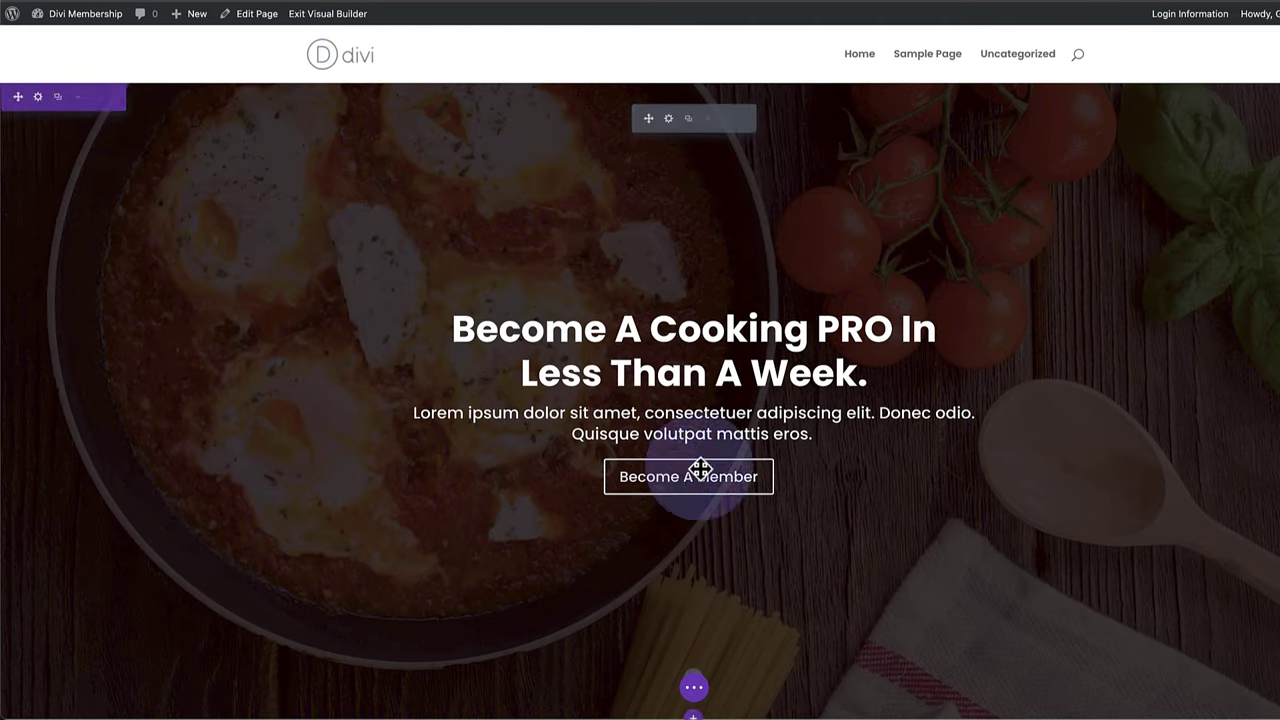
scroll(792, 414, down, 1)
scroll(792, 414, down, 5)
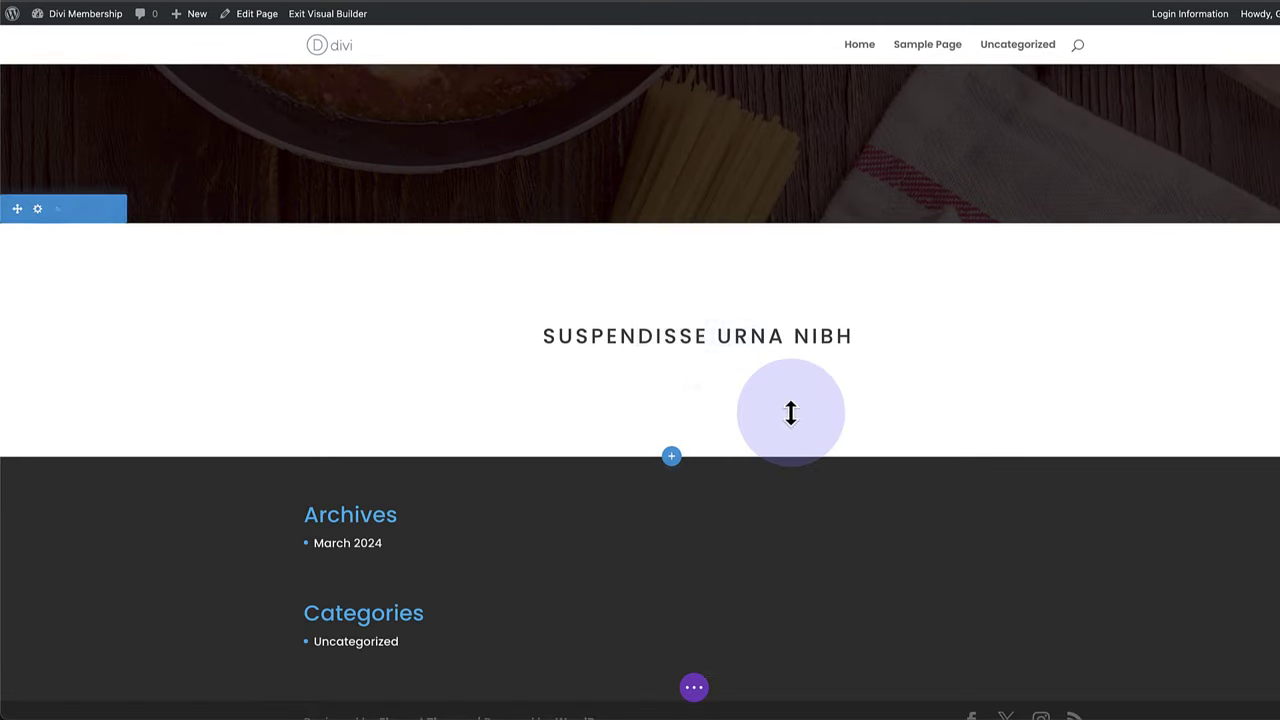
Step: Insert a three-column row below the heading and search 'blur' to add a Blurb
click(693, 377)
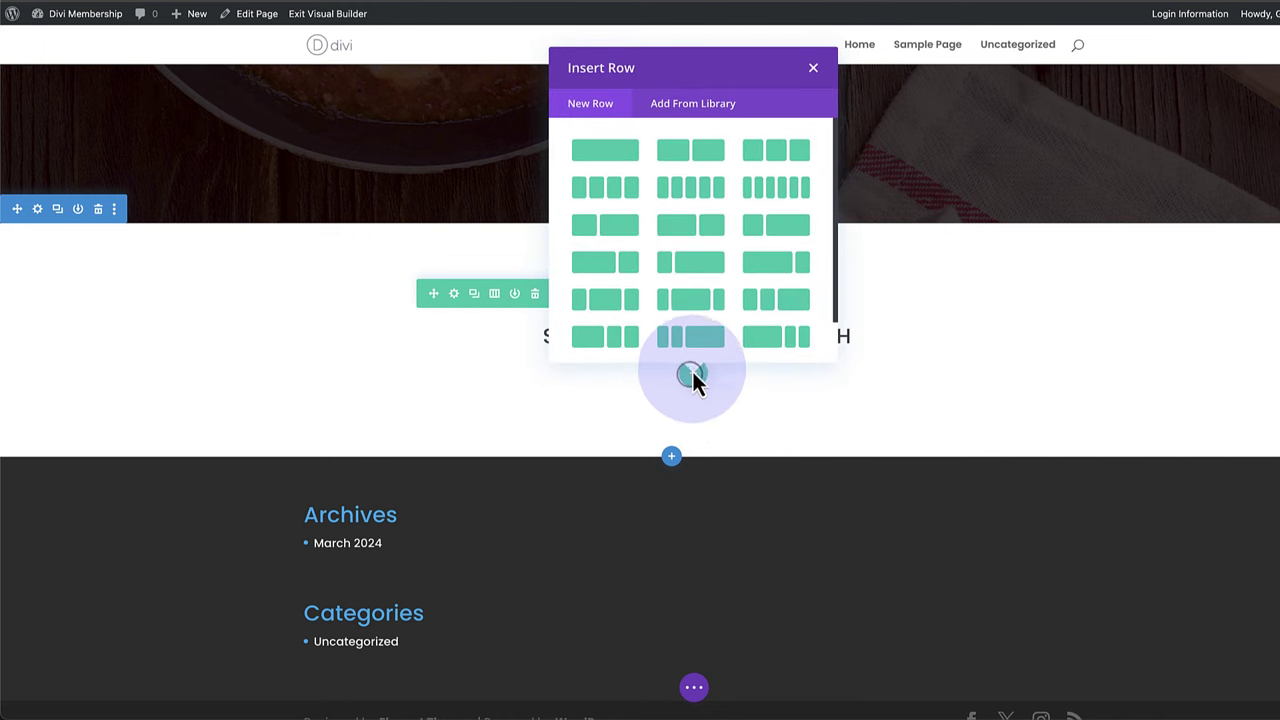
click(785, 156)
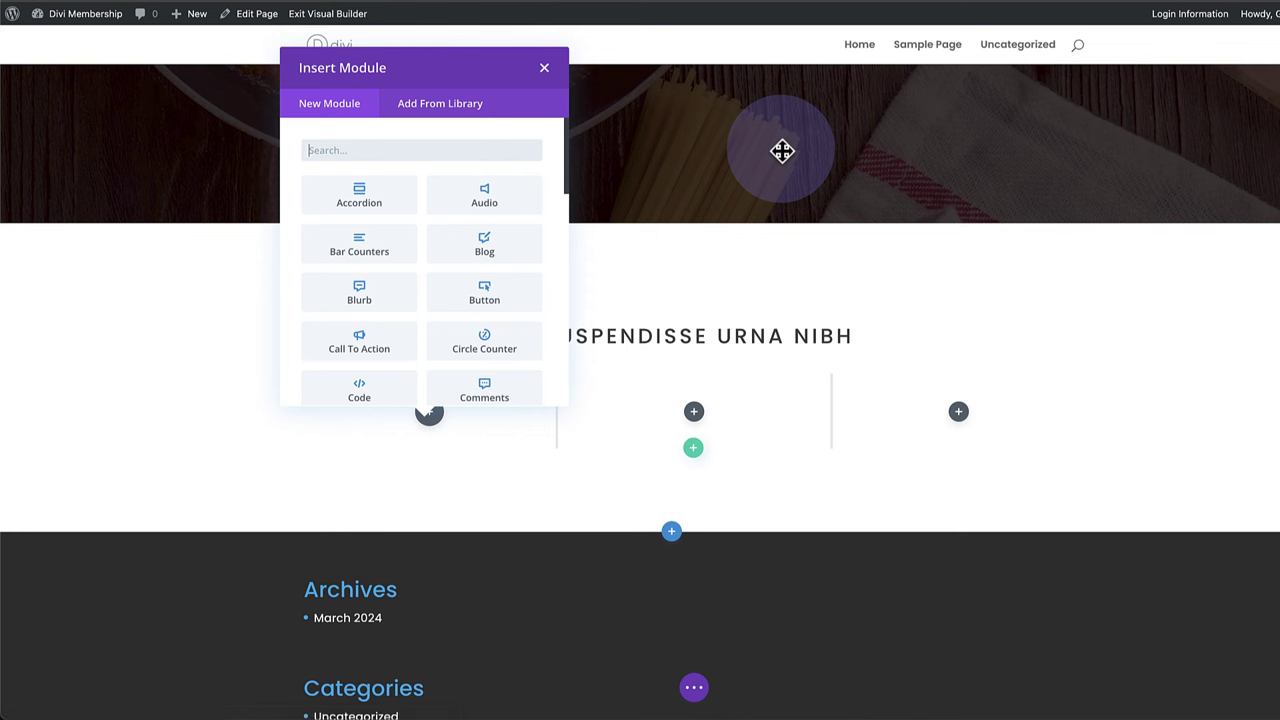
text(blur)
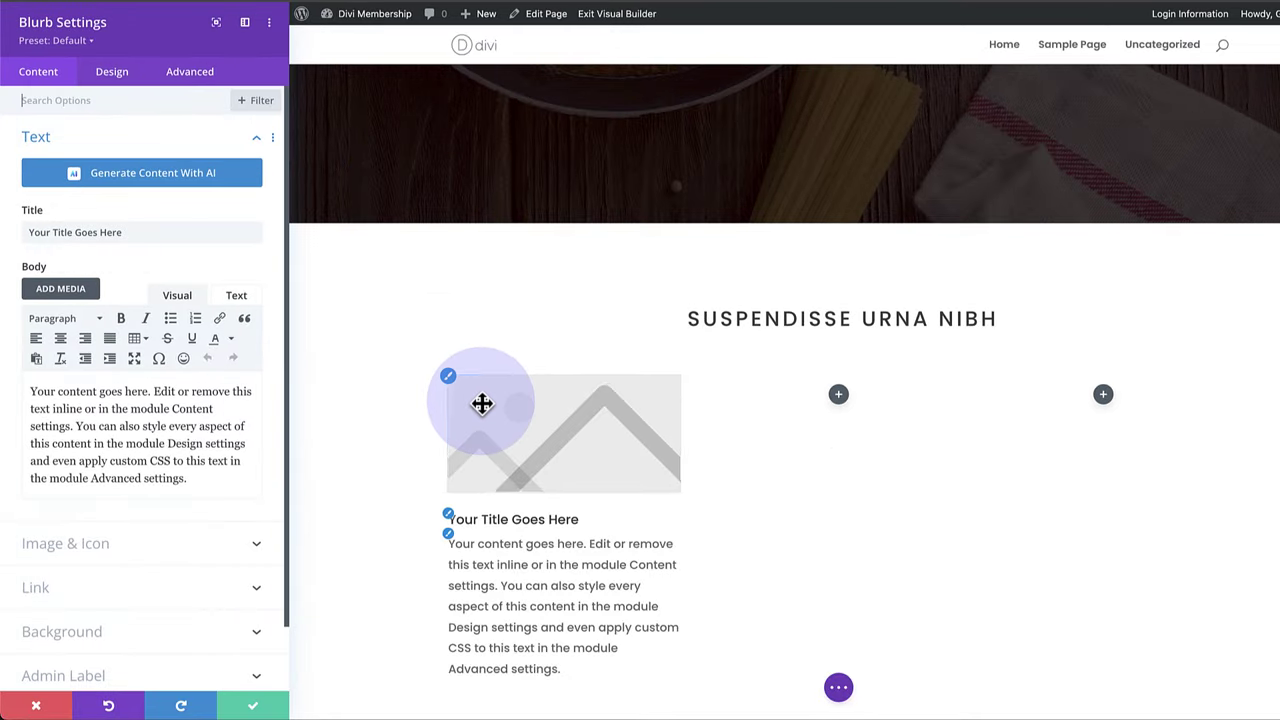
Step: Switch the blurb from an image to an icon and choose the coffee cup icon
scroll(171, 525, down, 1)
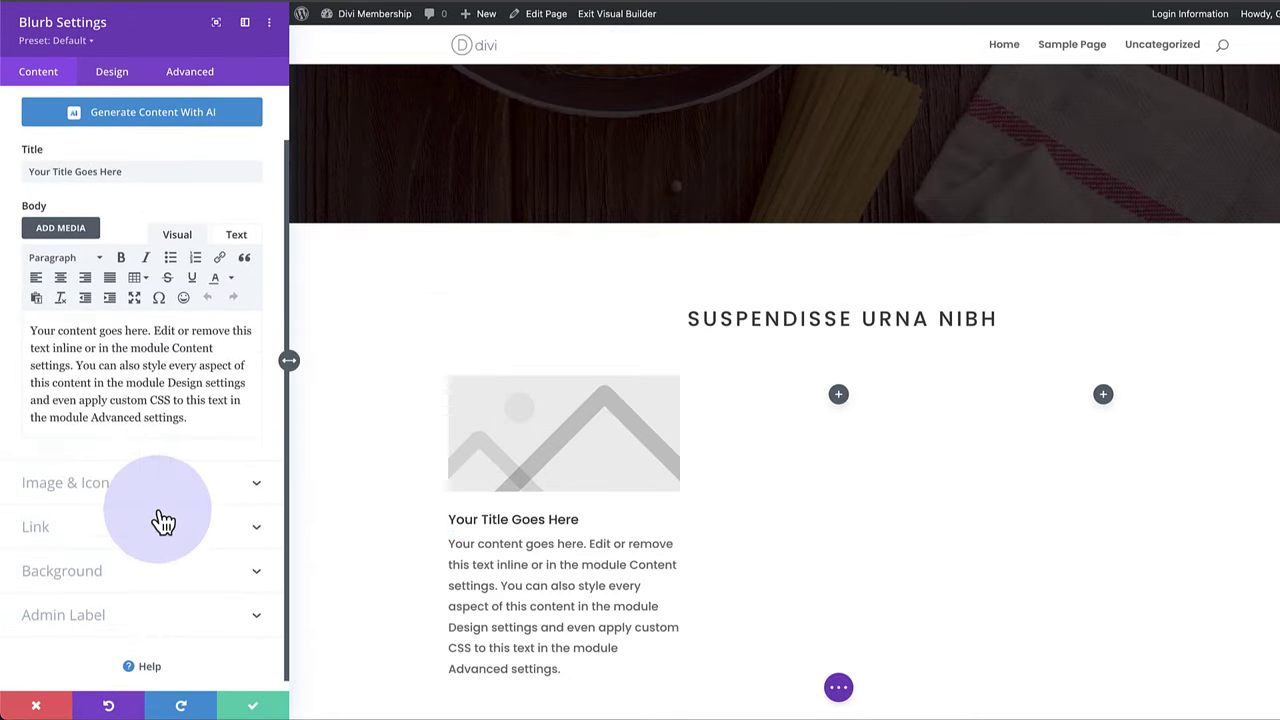
click(105, 485)
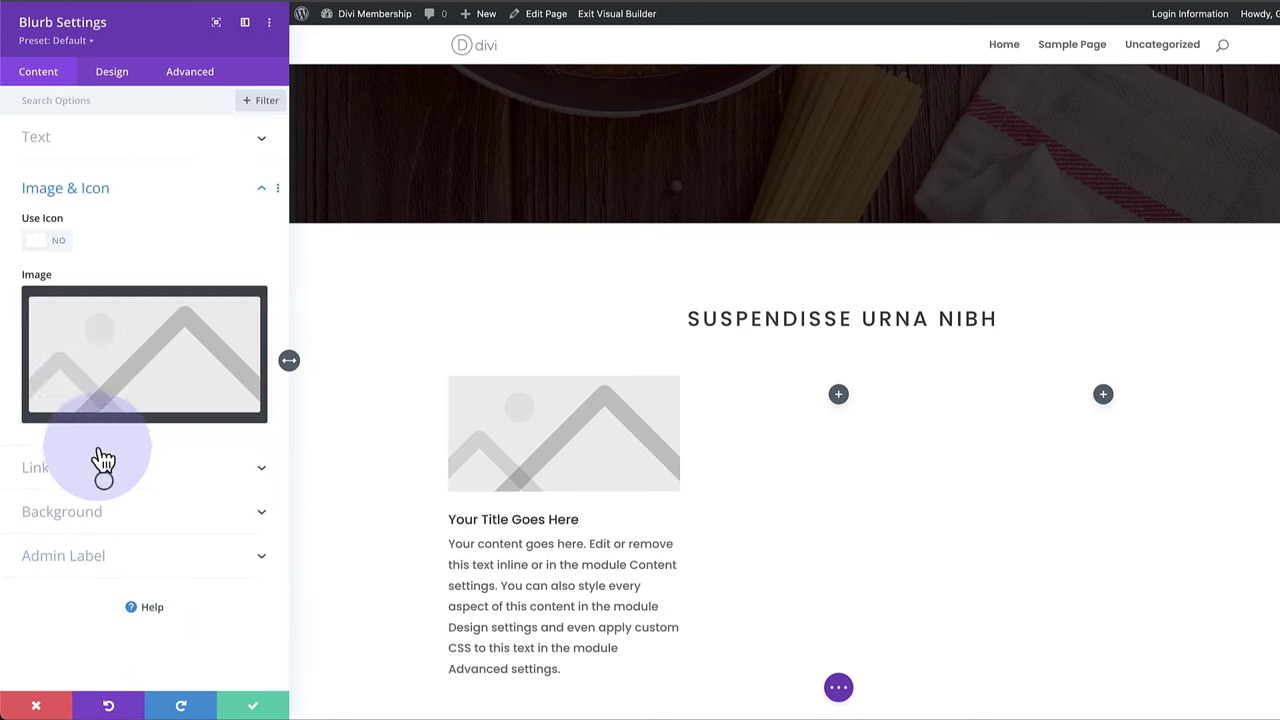
click(55, 241)
scroll(120, 398, down, 5)
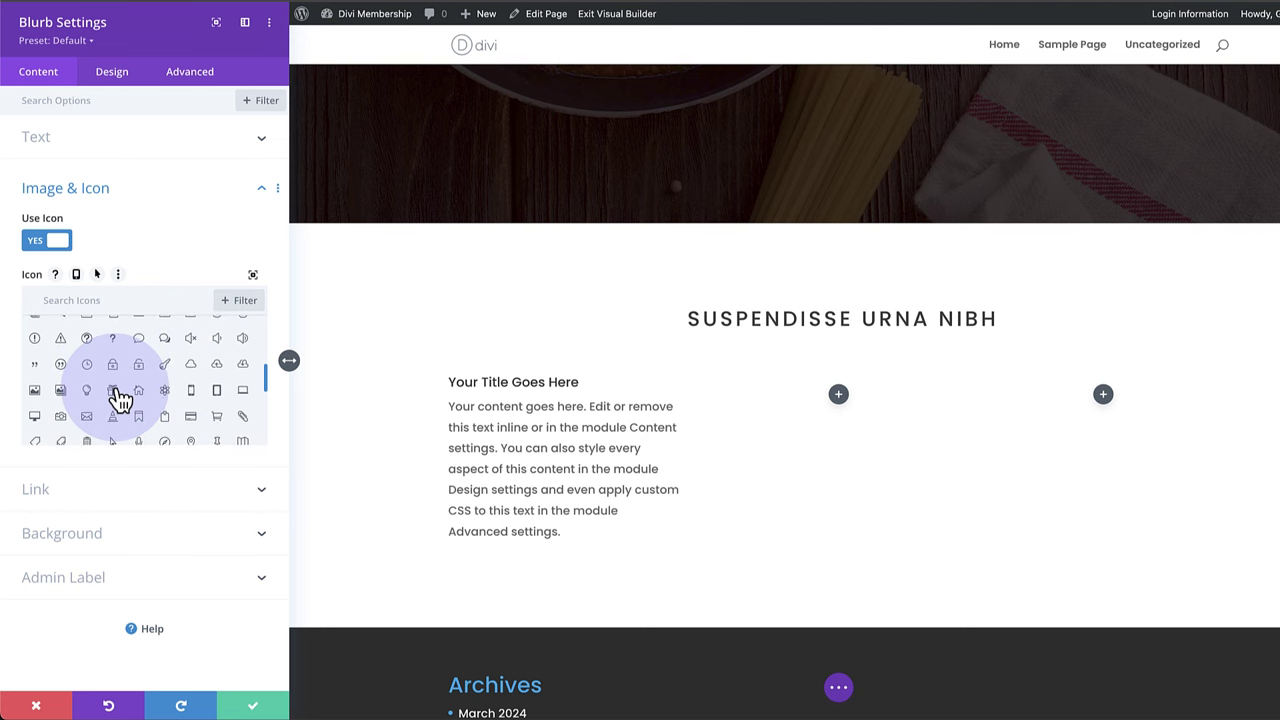
scroll(120, 398, down, 3)
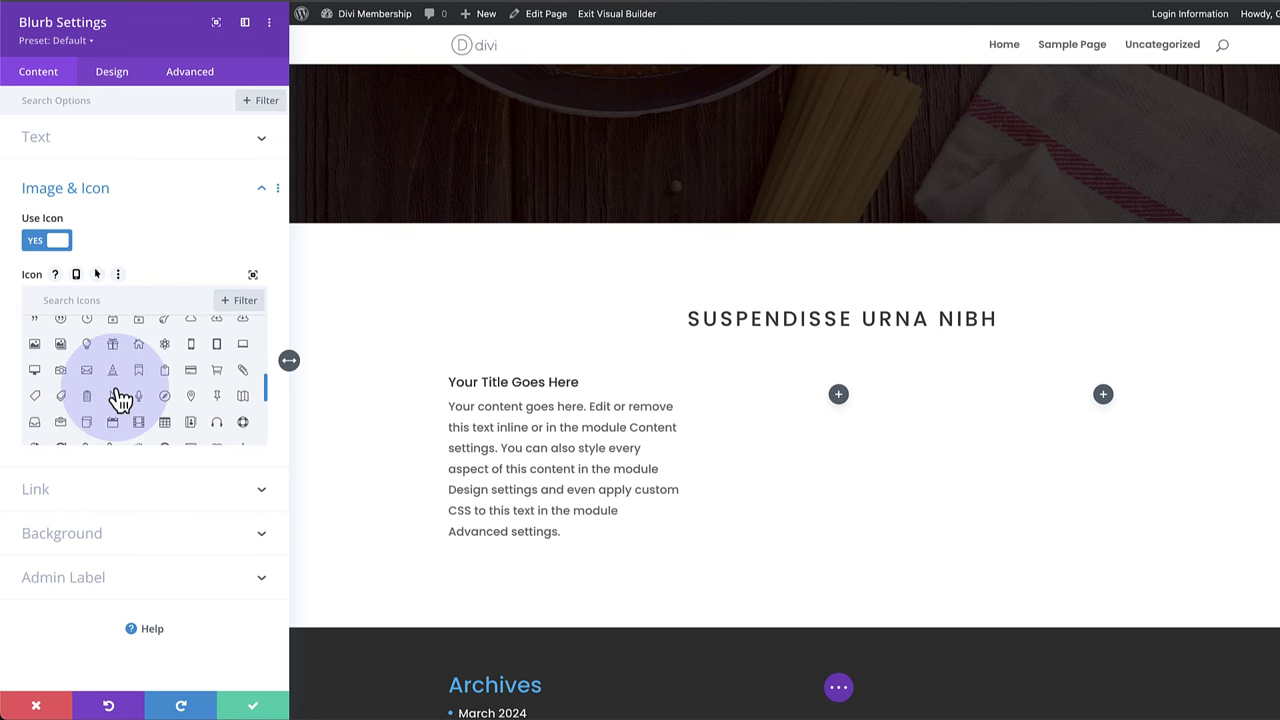
scroll(120, 398, down, 3)
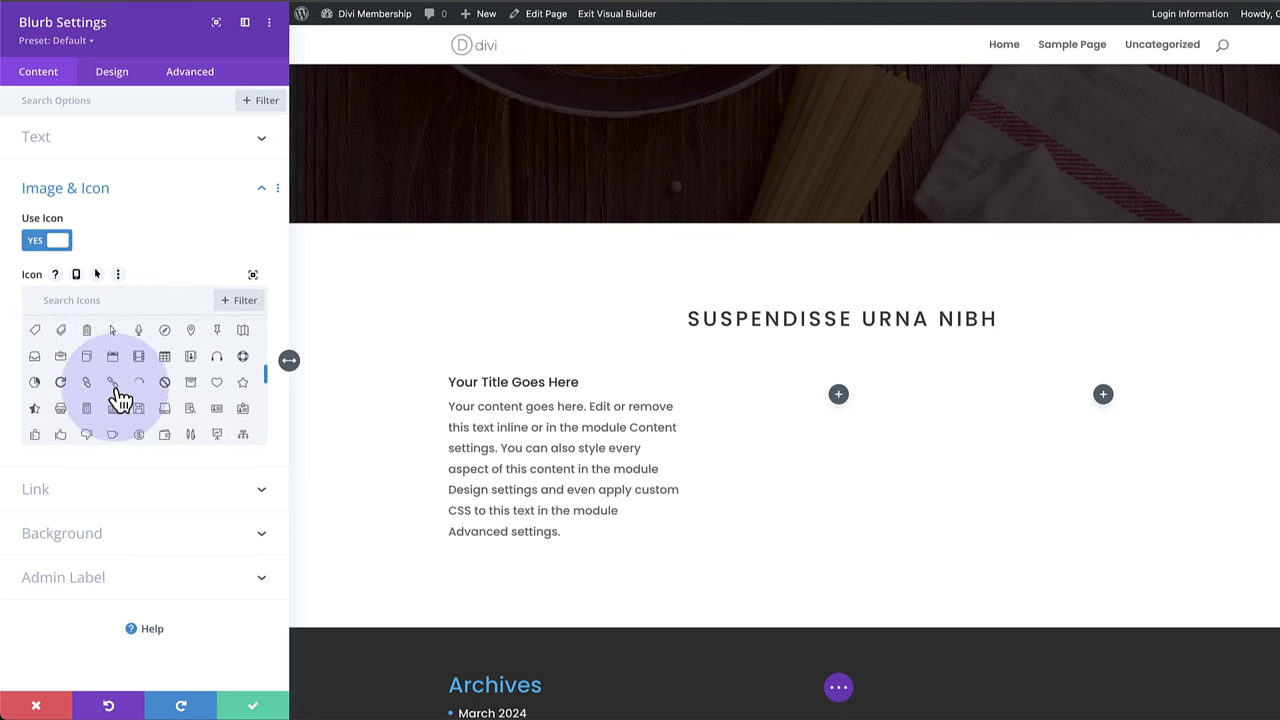
click(114, 389)
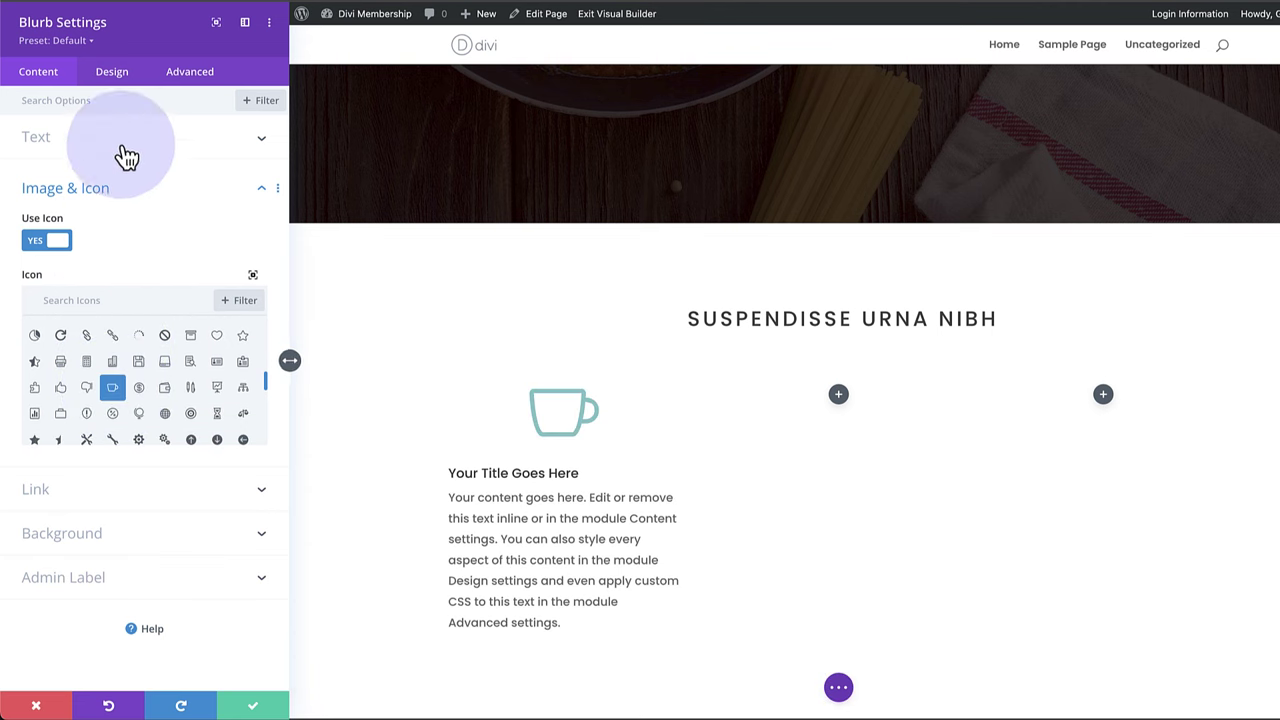
click(124, 76)
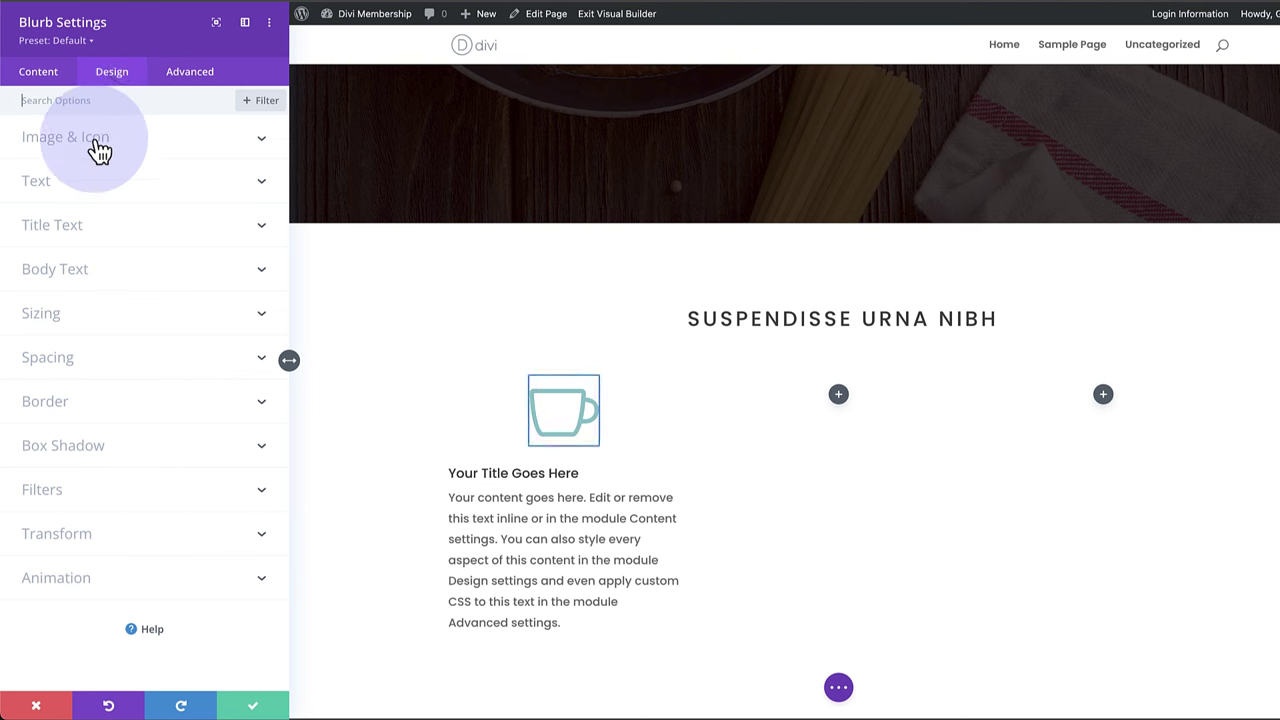
Step: Colour the cup icon dark brown (#291200) and reduce its width to 56px
click(95, 140)
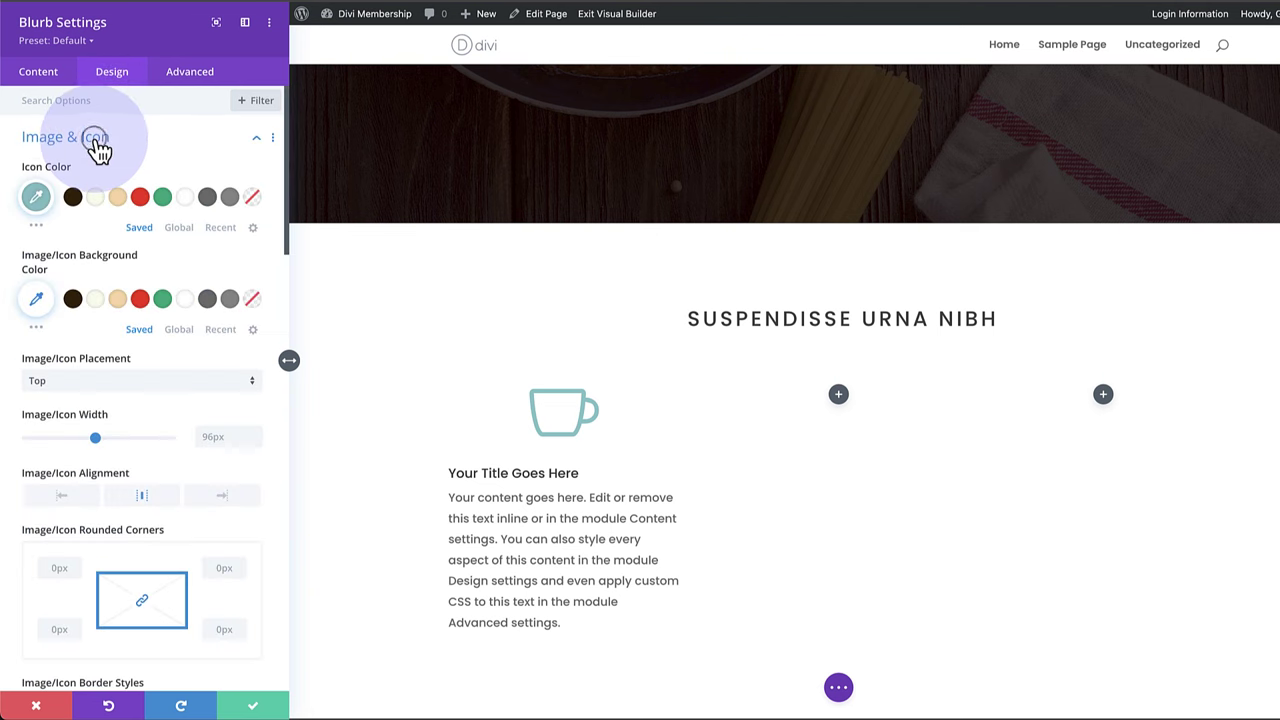
click(141, 200)
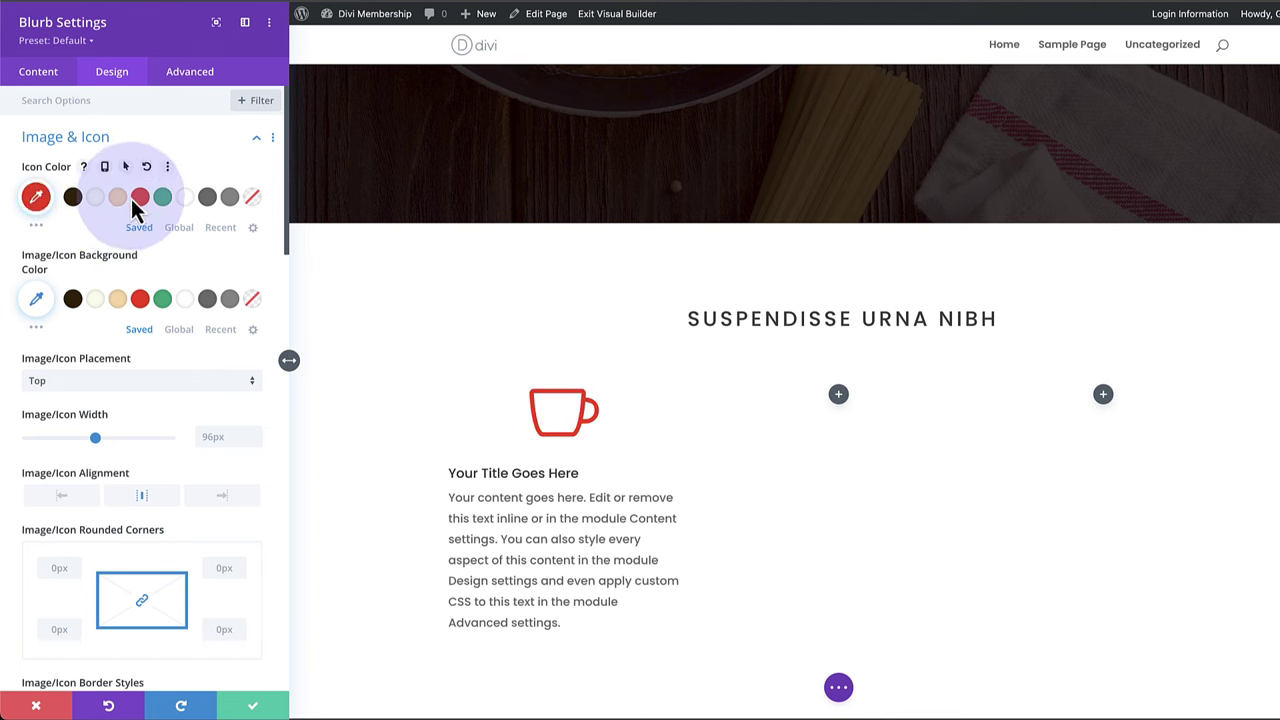
click(72, 198)
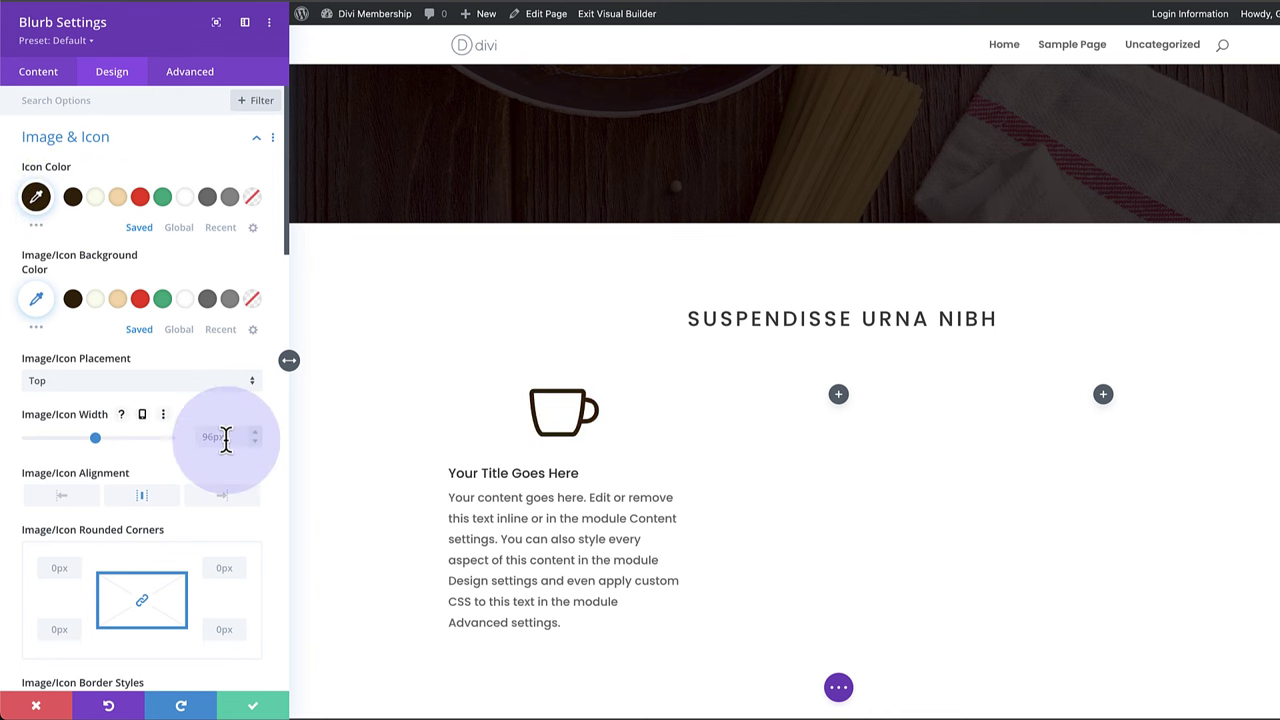
drag(96, 440, 69, 447)
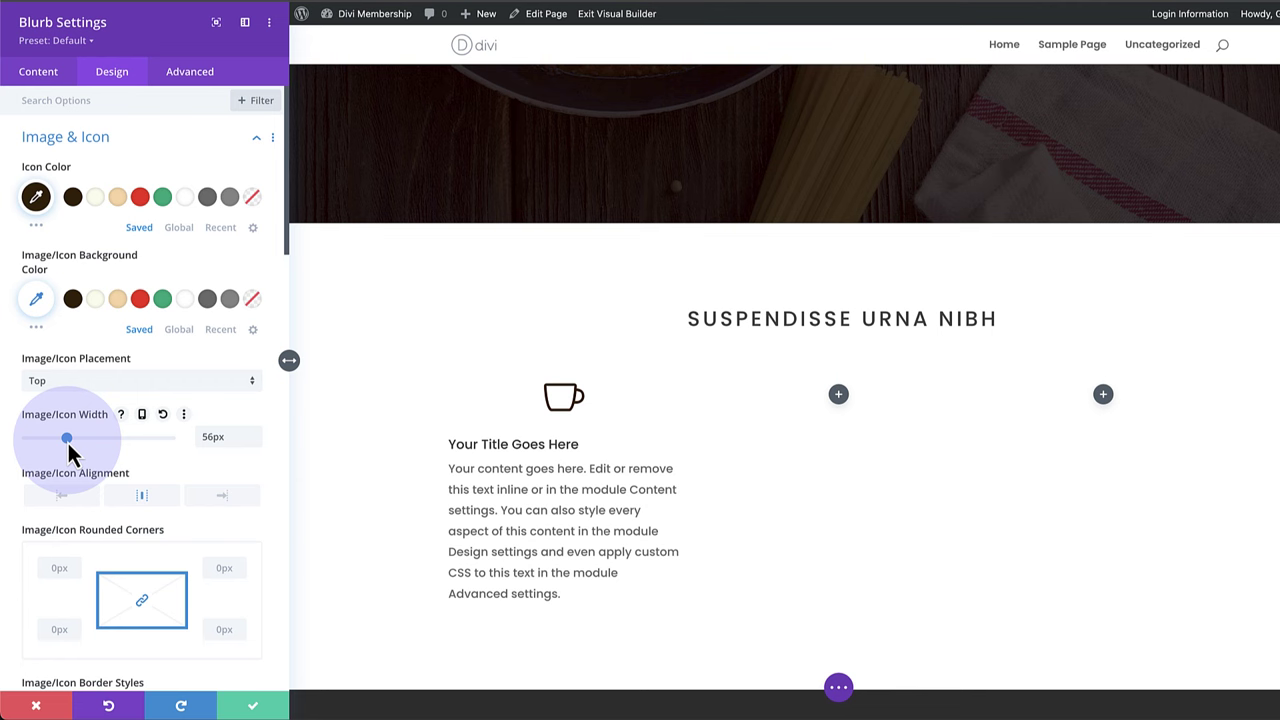
click(453, 449)
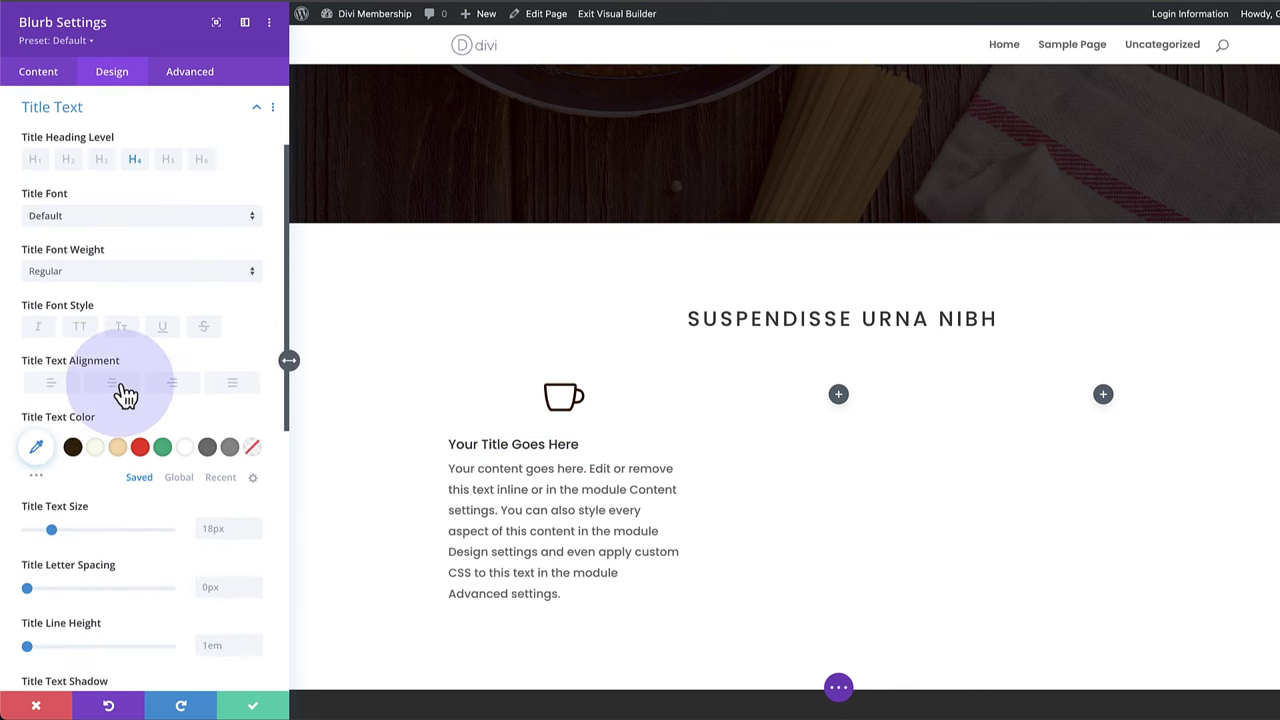
Step: Make the blurb title centred, uppercase, bold, 1.3em with 2px letter spacing
click(118, 386)
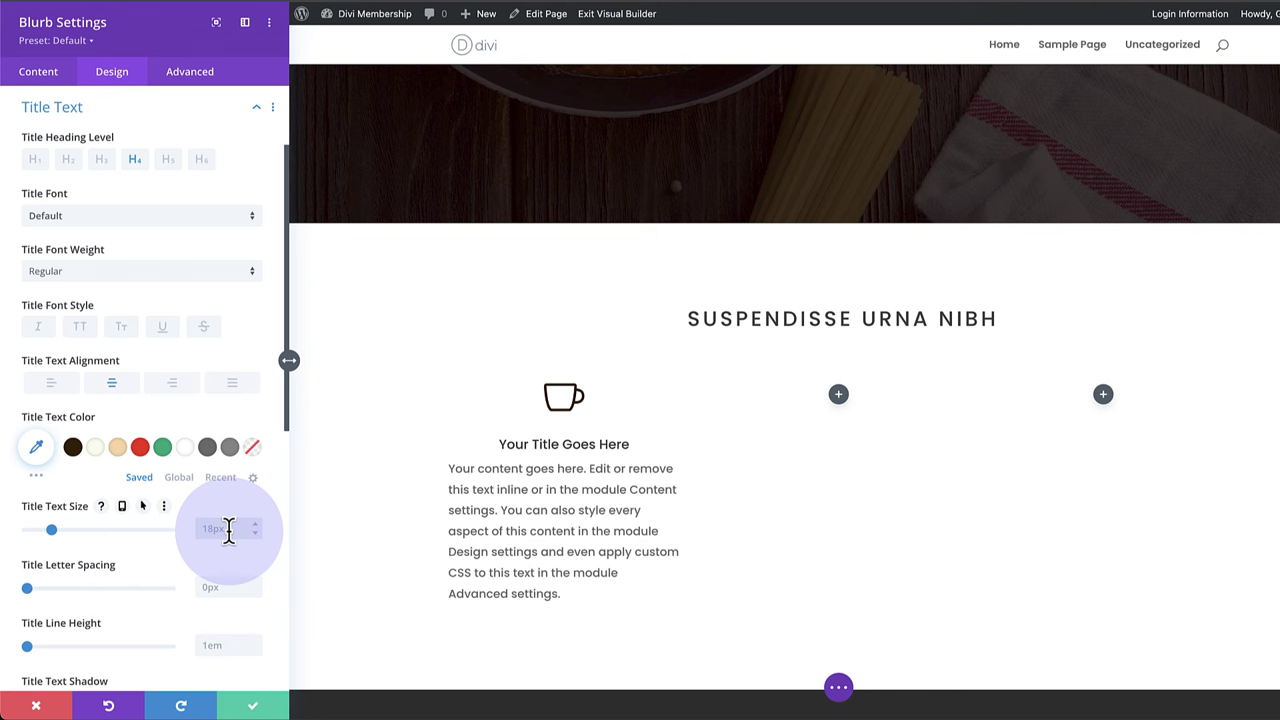
text(m)
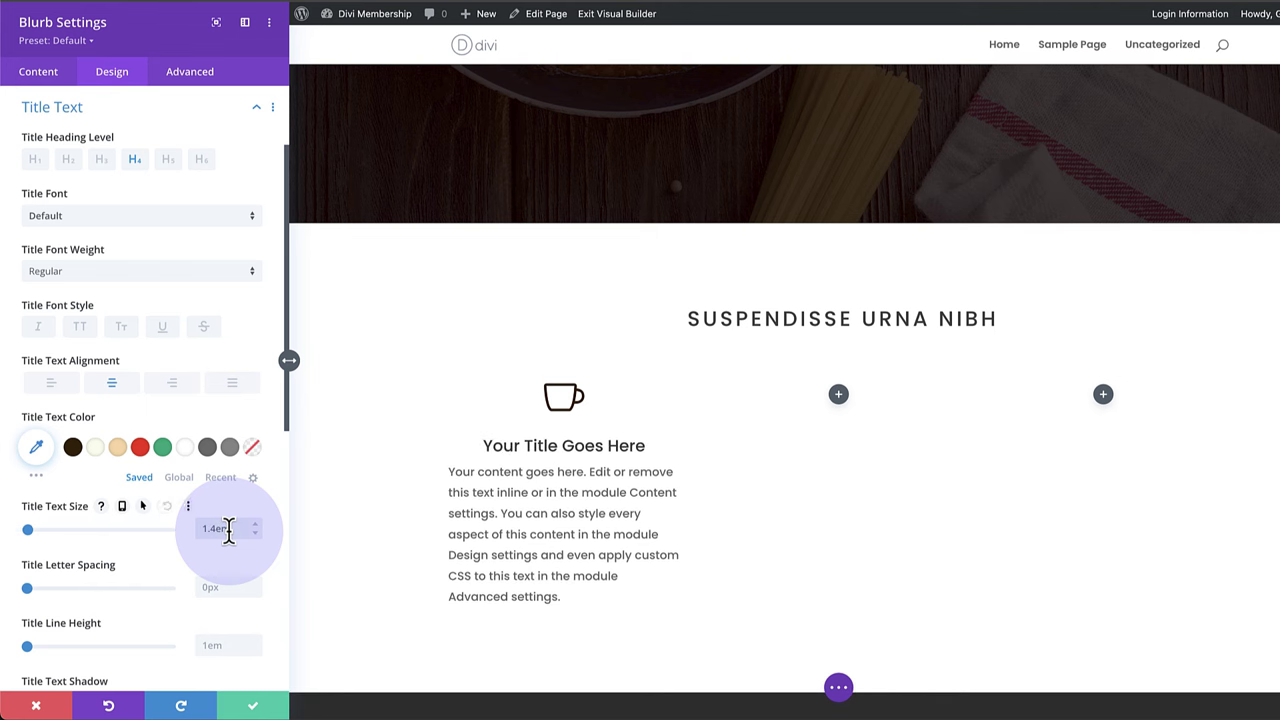
click(84, 328)
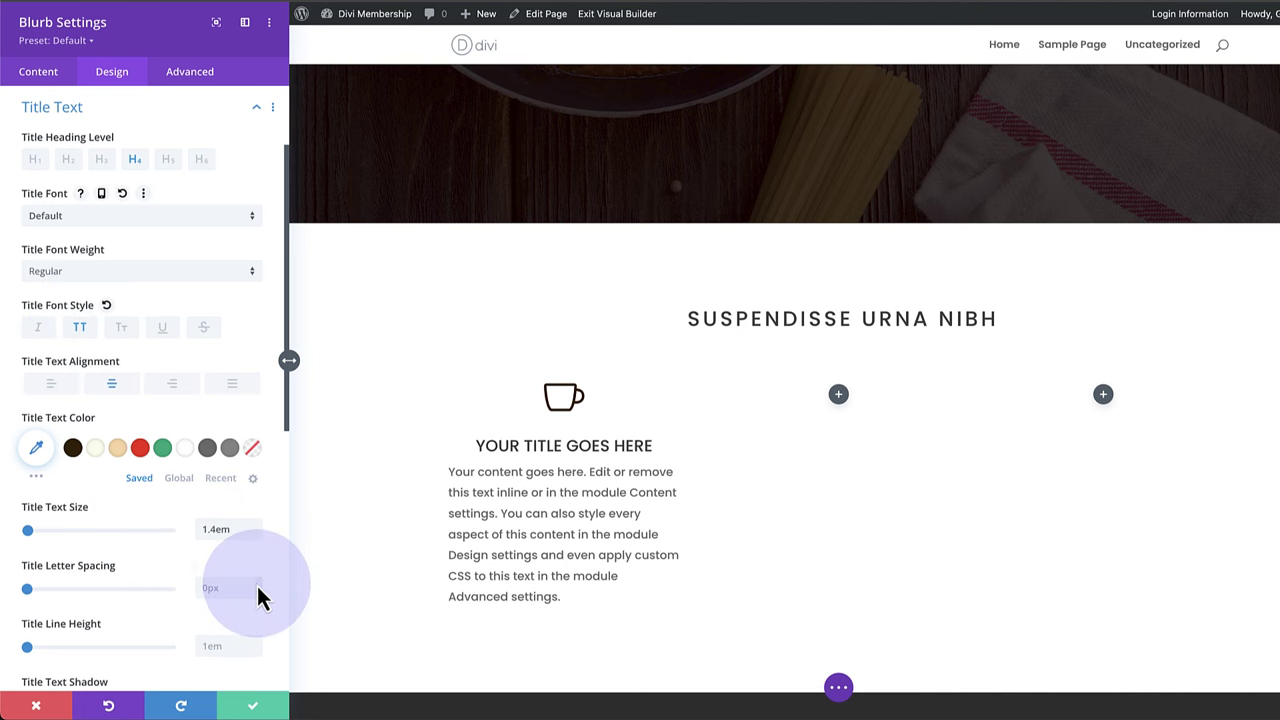
key(Up)
key(Up)
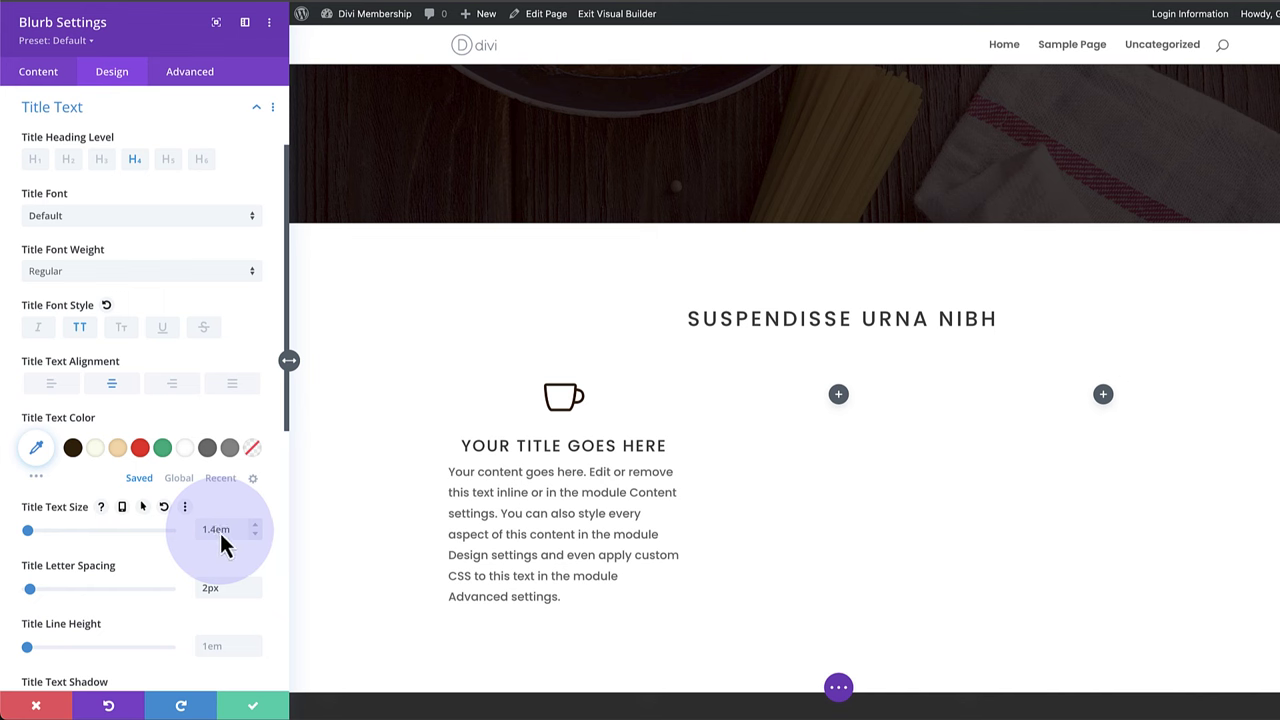
click(255, 534)
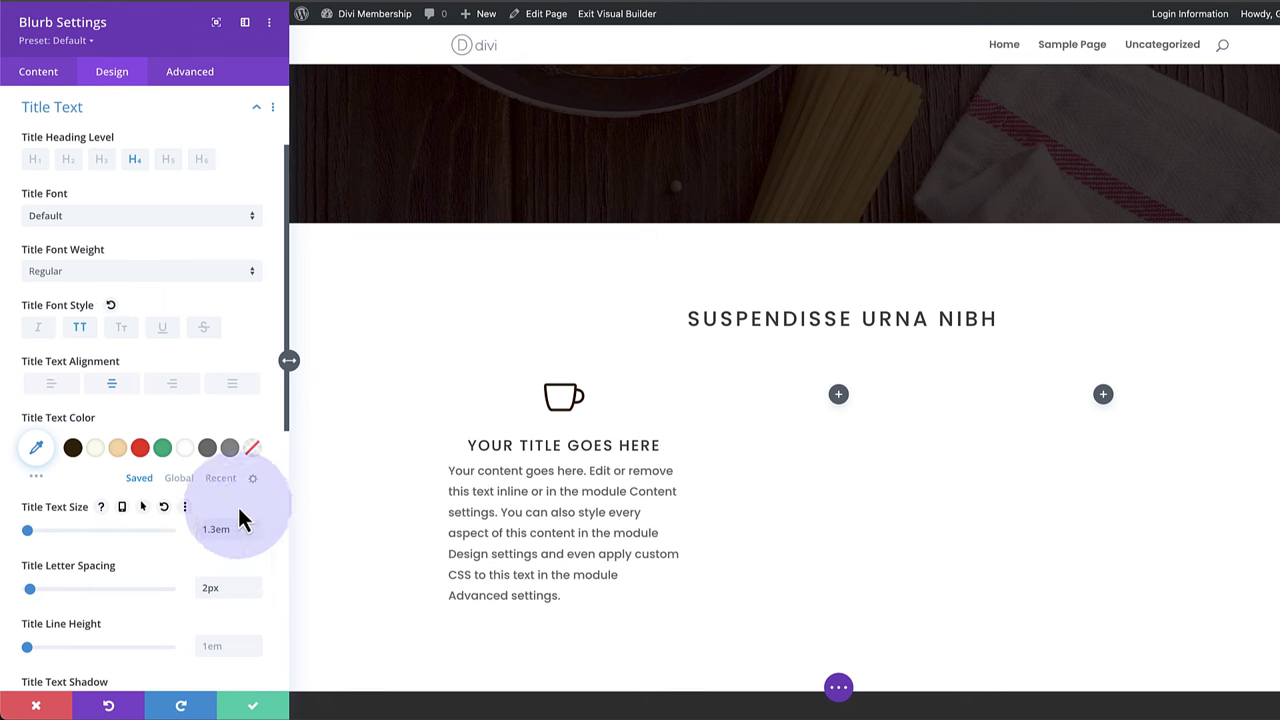
click(100, 272)
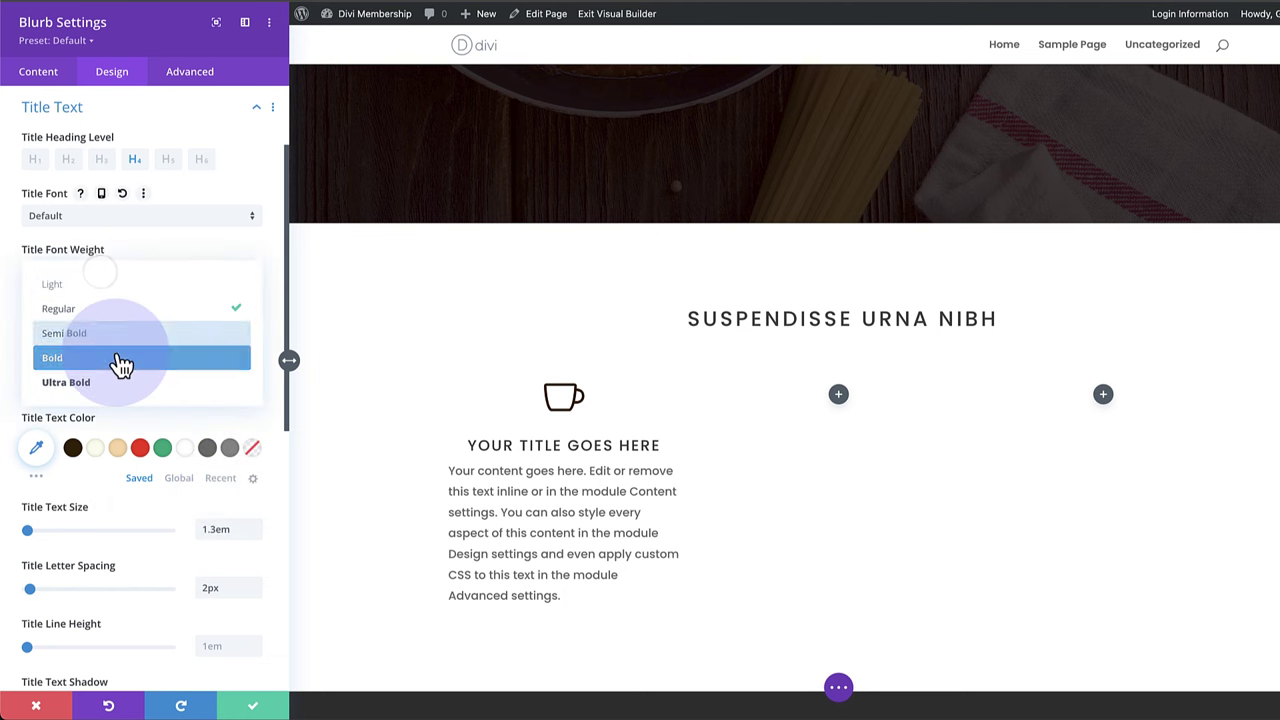
click(115, 357)
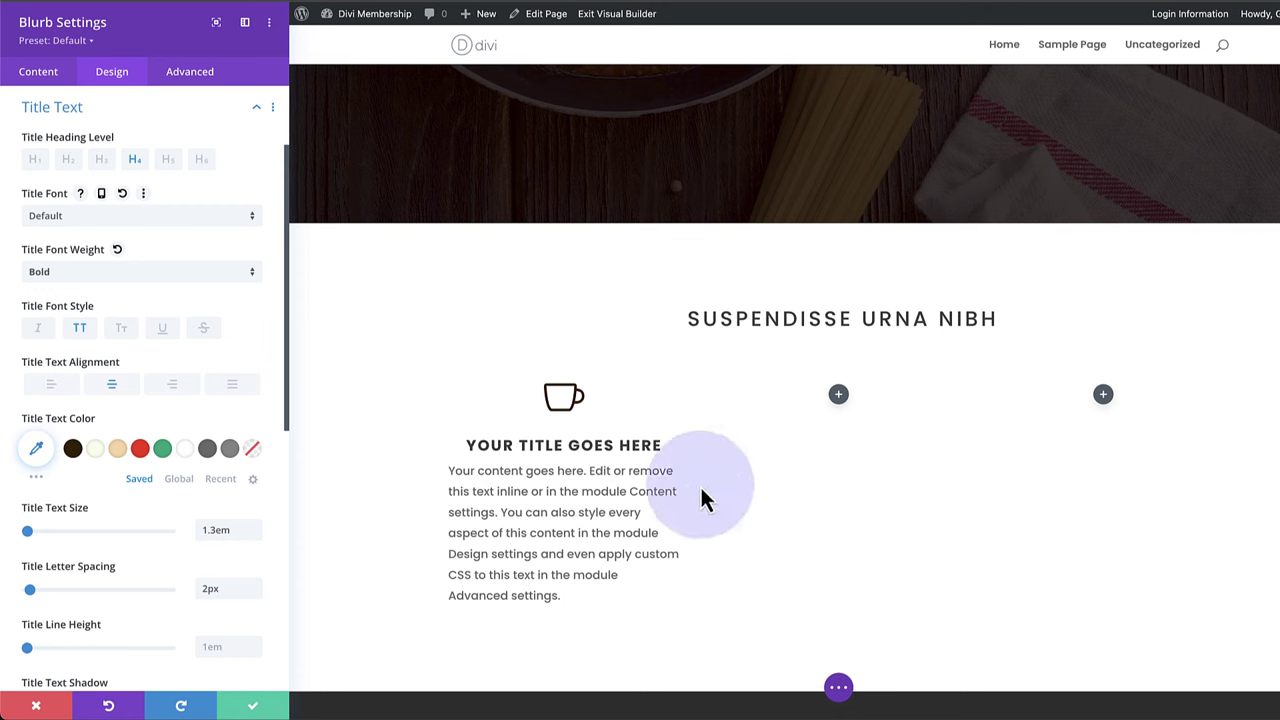
Step: Centre-align the blurb body text
click(450, 464)
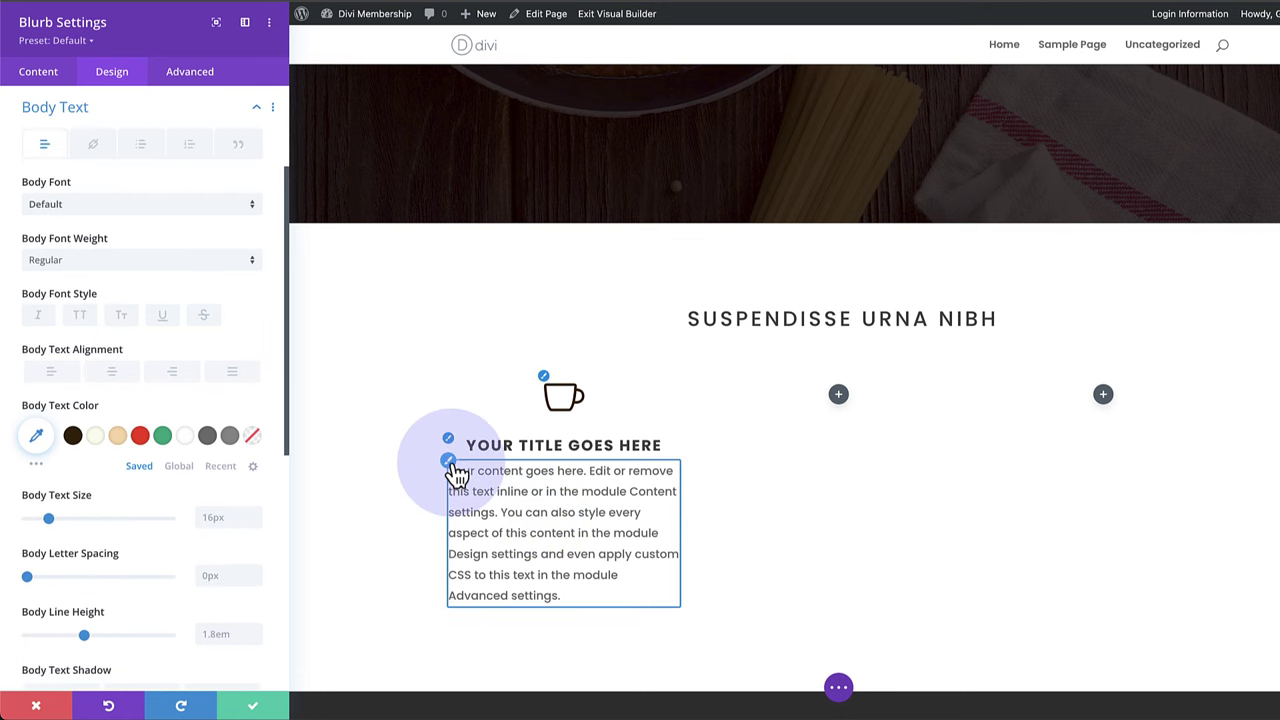
click(113, 373)
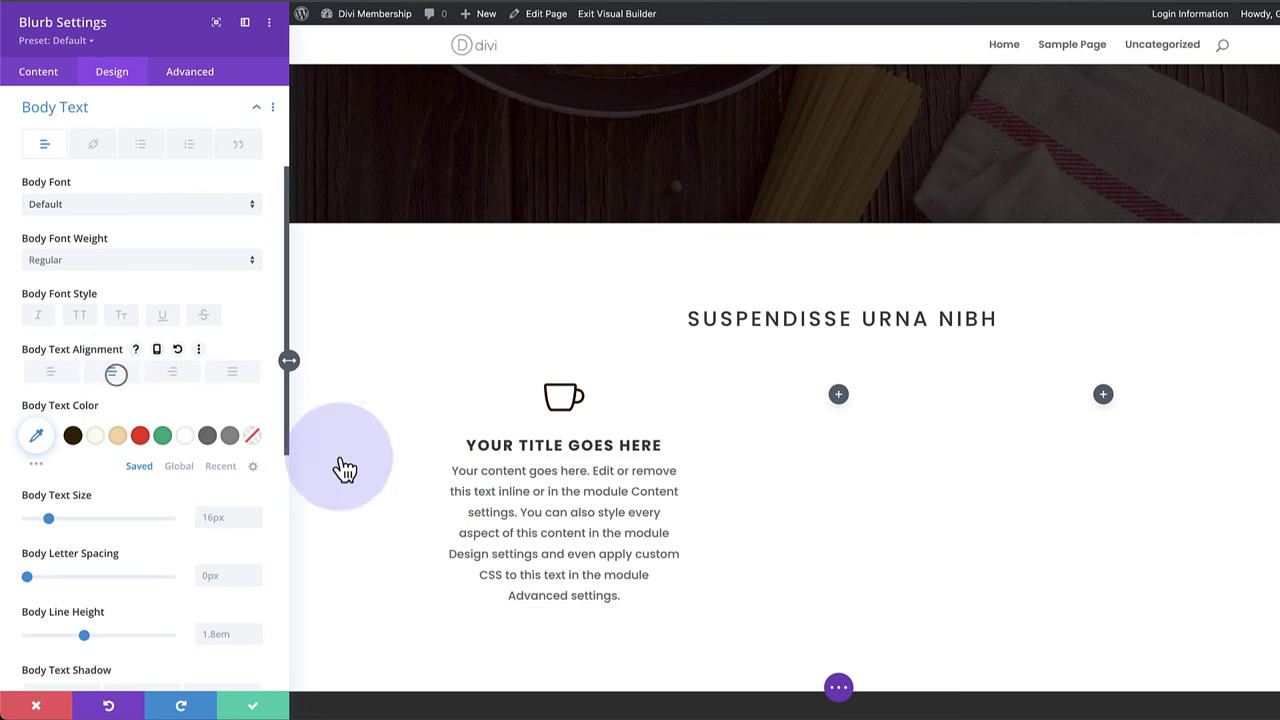
click(635, 521)
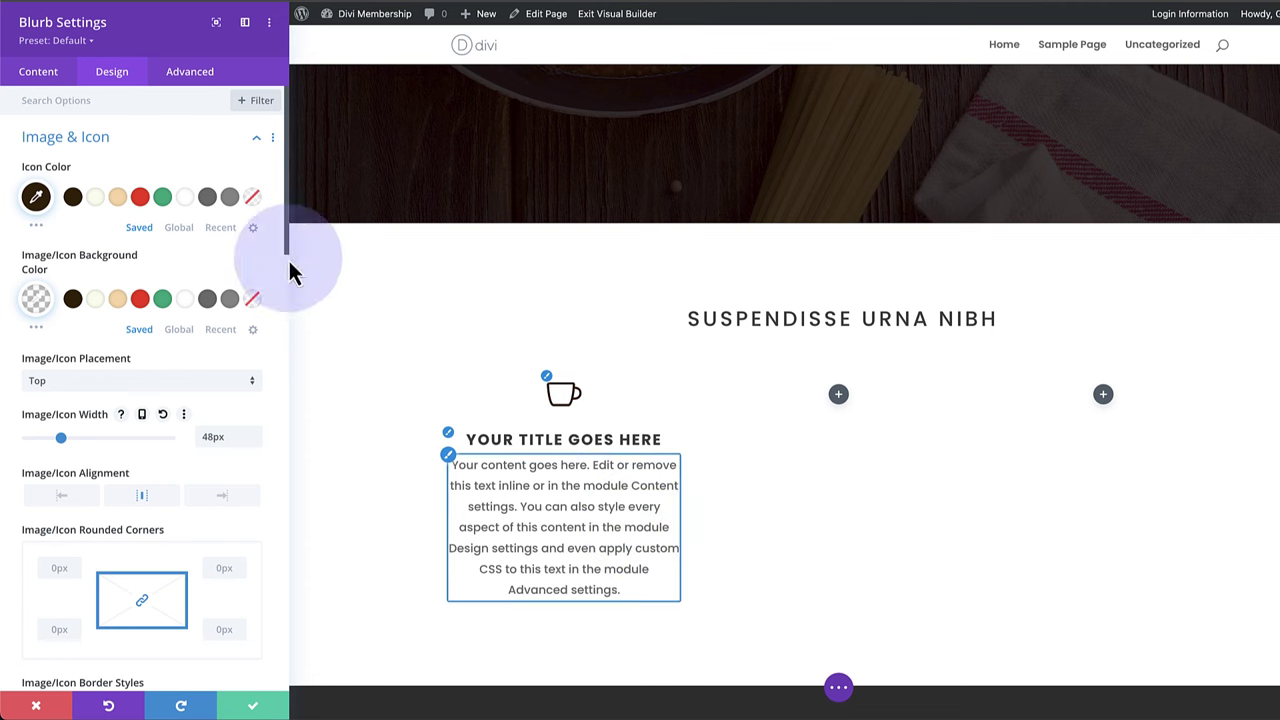
click(40, 73)
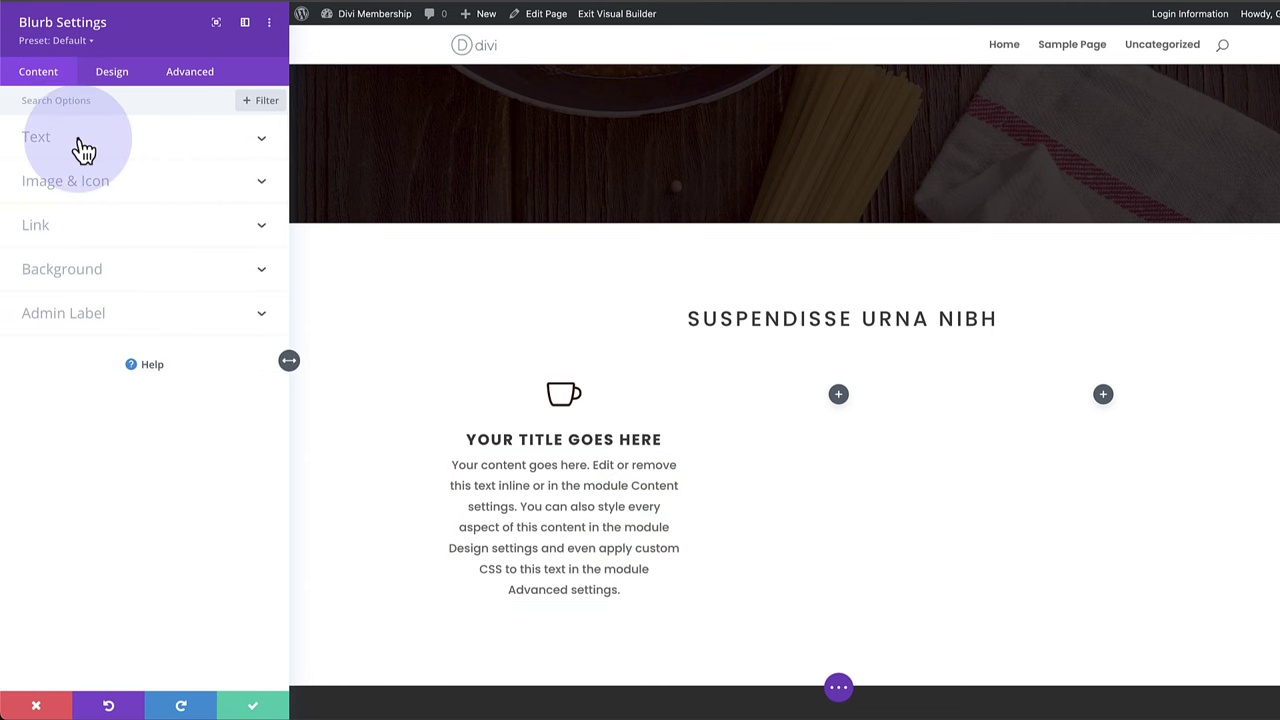
Step: Paste the 'Donec nec justo eget felis facilisis…' body text and the title 'Praesent dapibus'
click(76, 136)
drag(200, 482, 6, 392)
text(Donec nec justo eget felis facilisis fermentum. Aliquam porttitor mauris sit amet orci. Aenean dignissim pellentesque felis.)
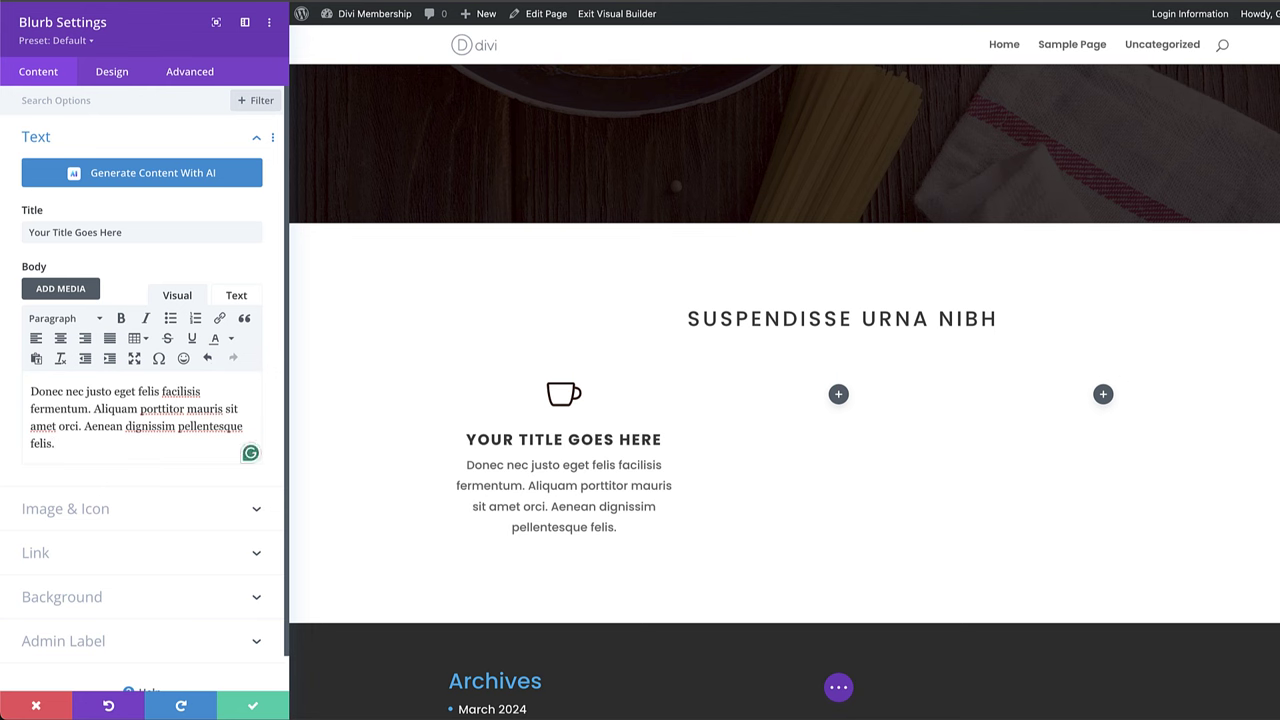
triple_click(132, 232)
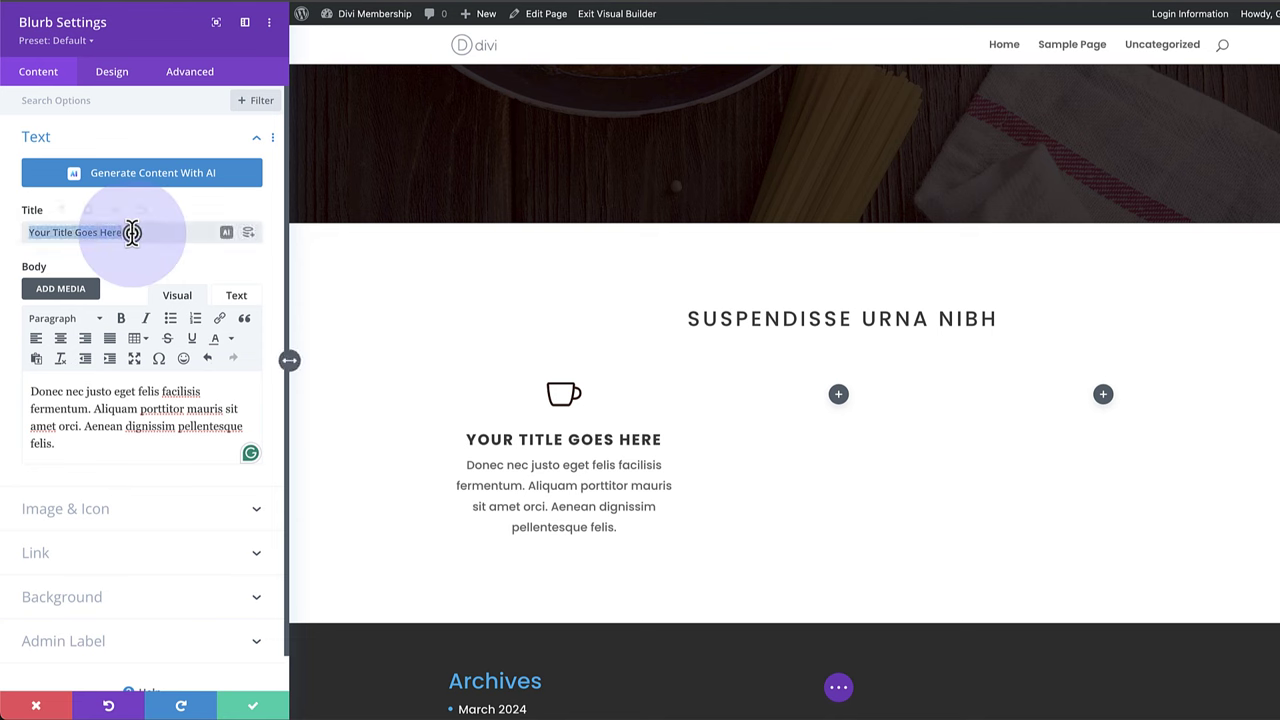
text(Praesent dapibus)
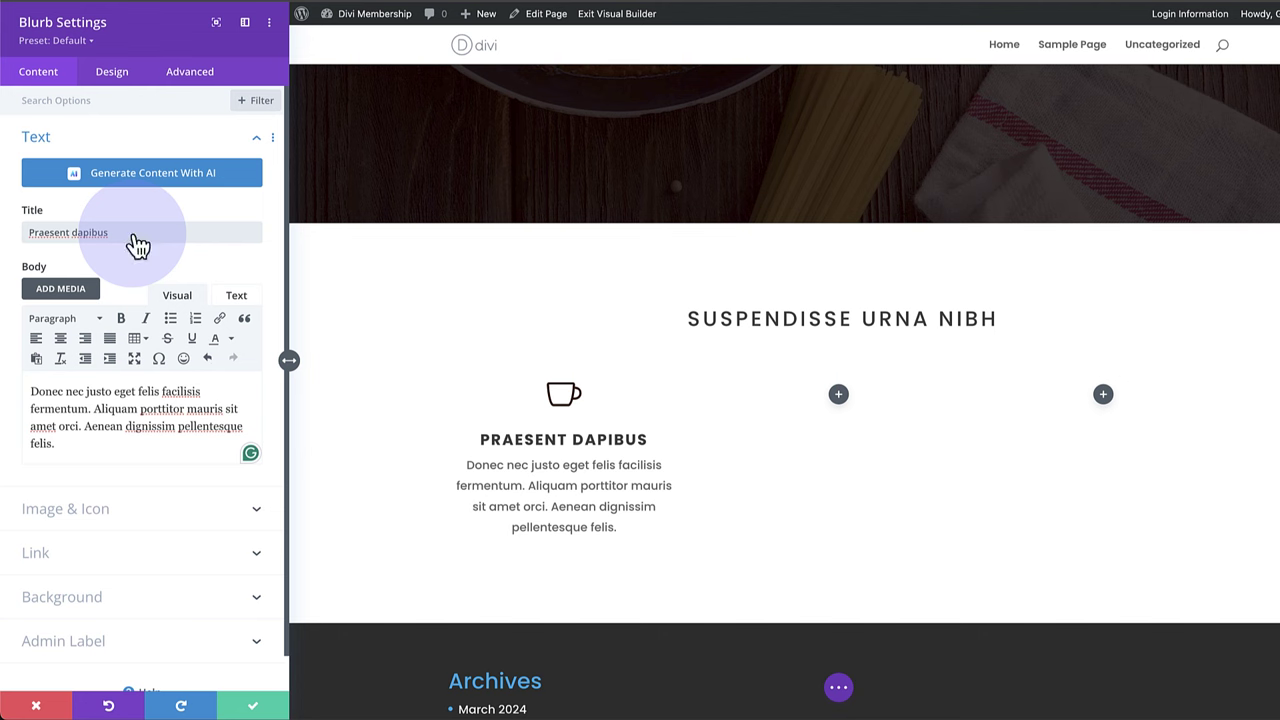
Step: Save the blurb's styles as a new 'Blurb' preset and make it the site-wide default Blurb preset
click(75, 40)
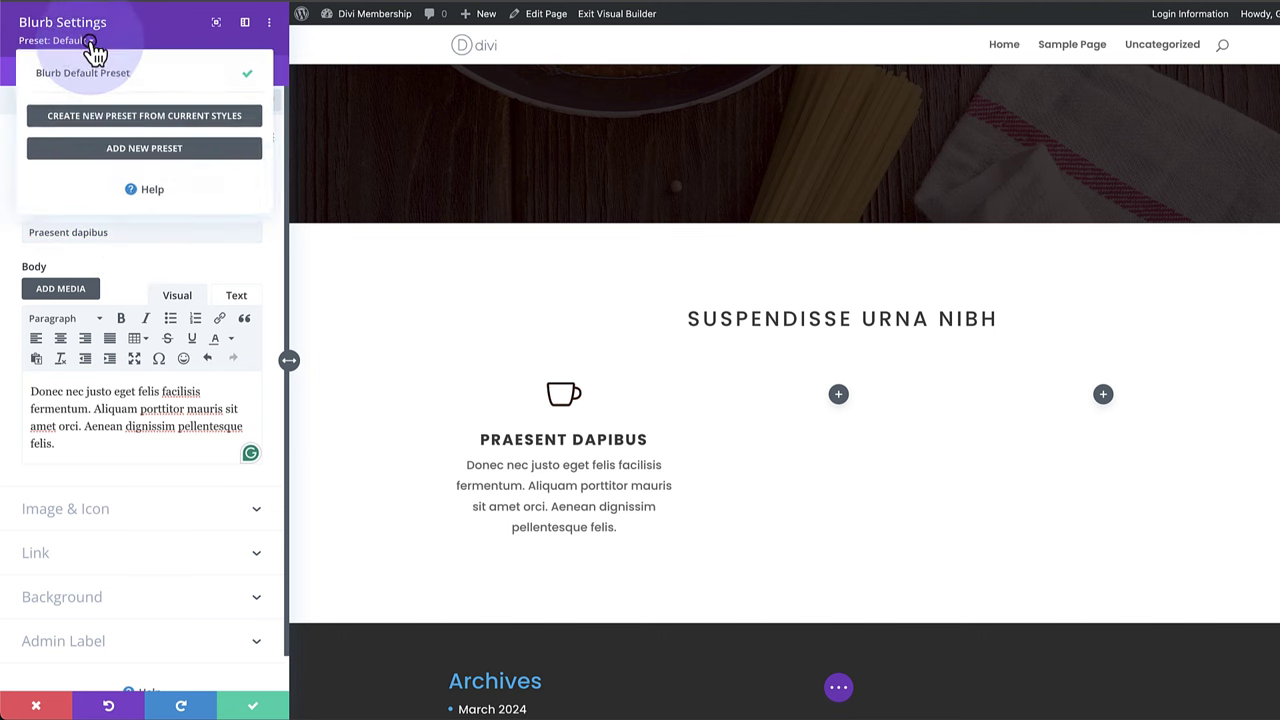
click(112, 117)
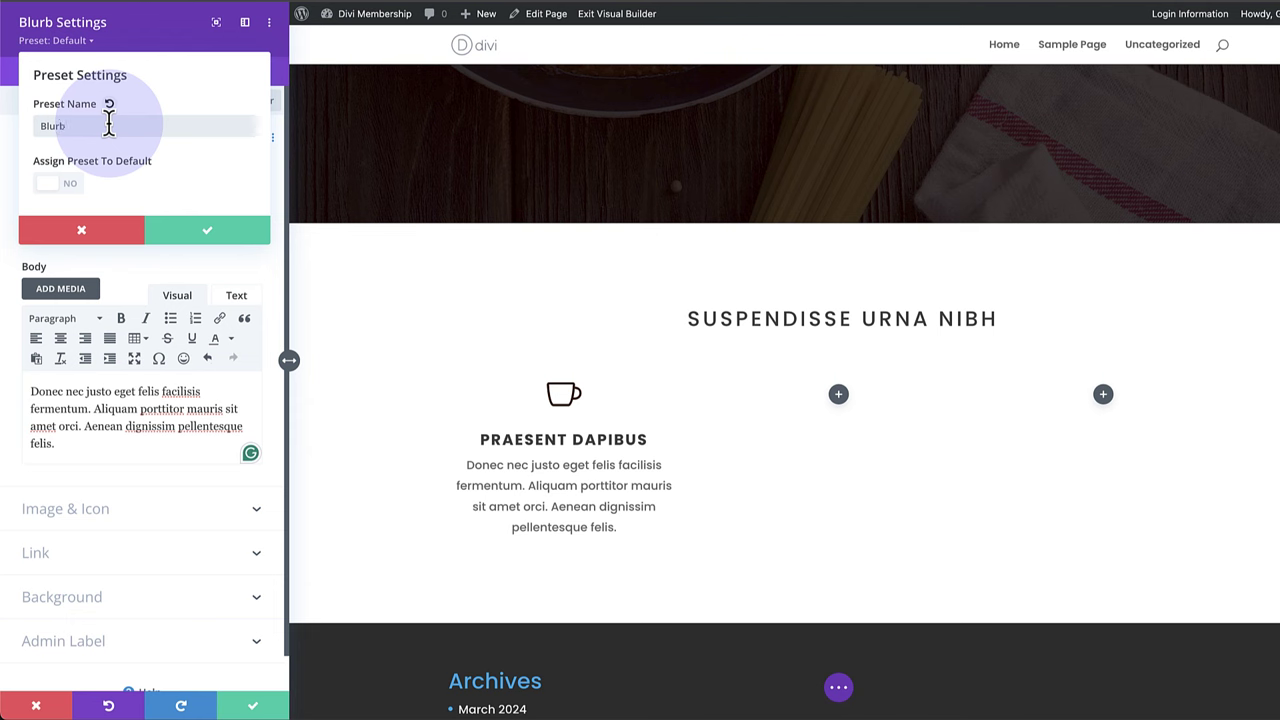
click(77, 192)
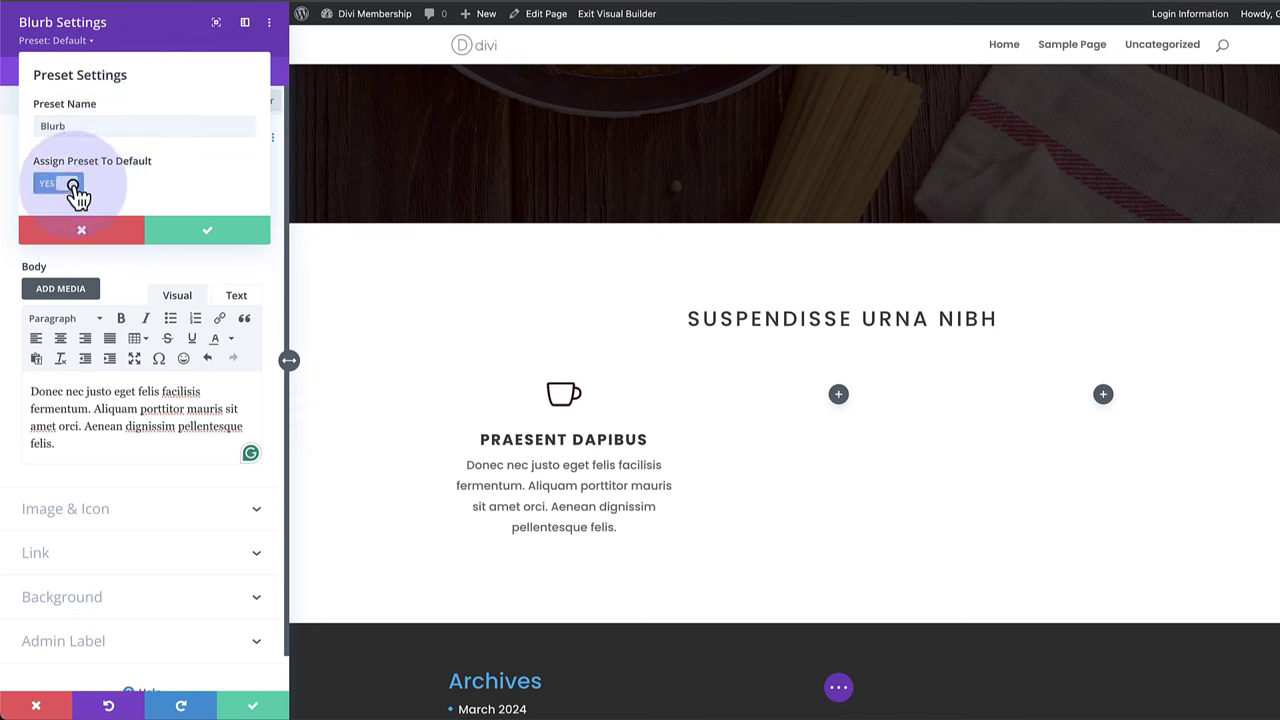
click(222, 234)
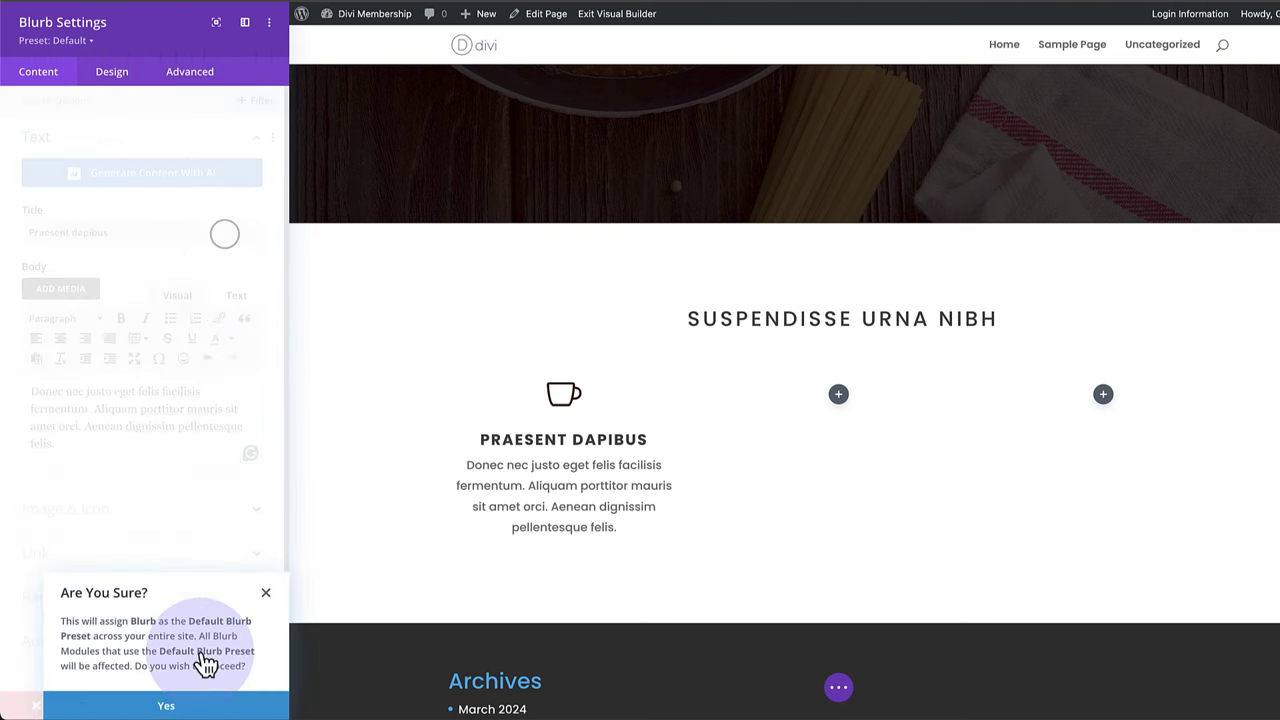
click(197, 708)
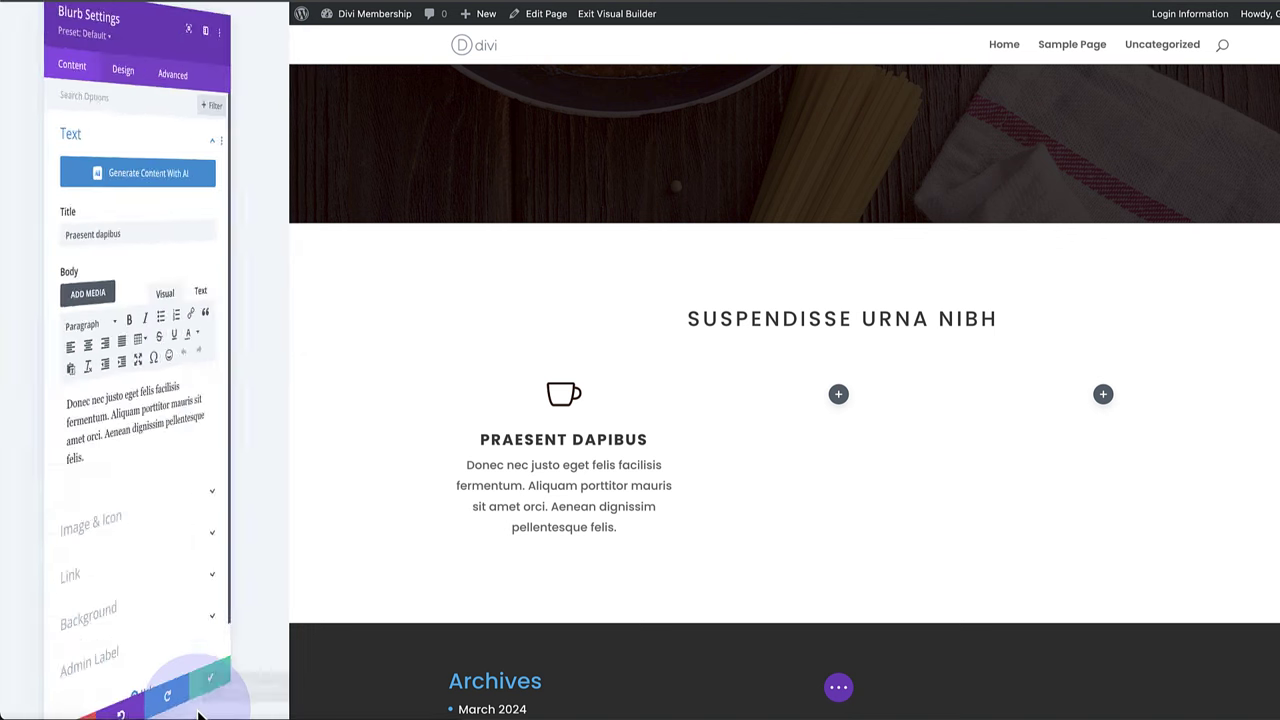
Step: Save the current blurb and insert a new Blurb module into the middle column
click(250, 708)
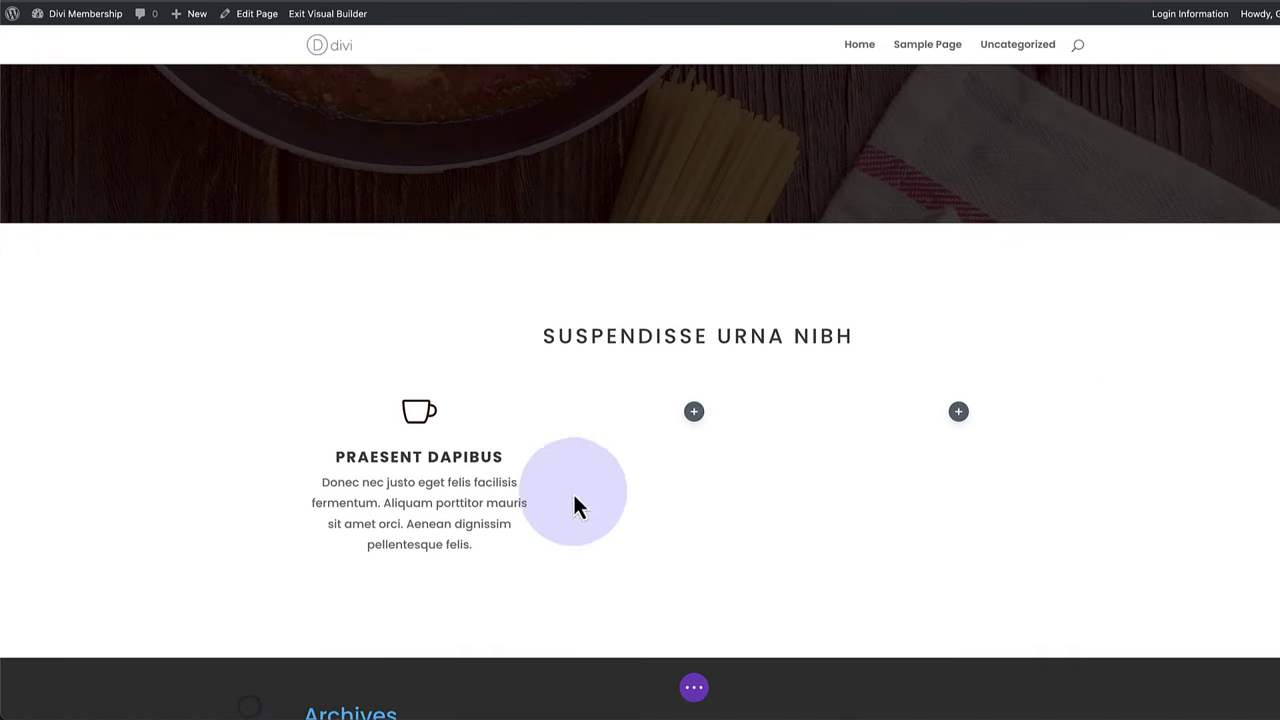
click(696, 413)
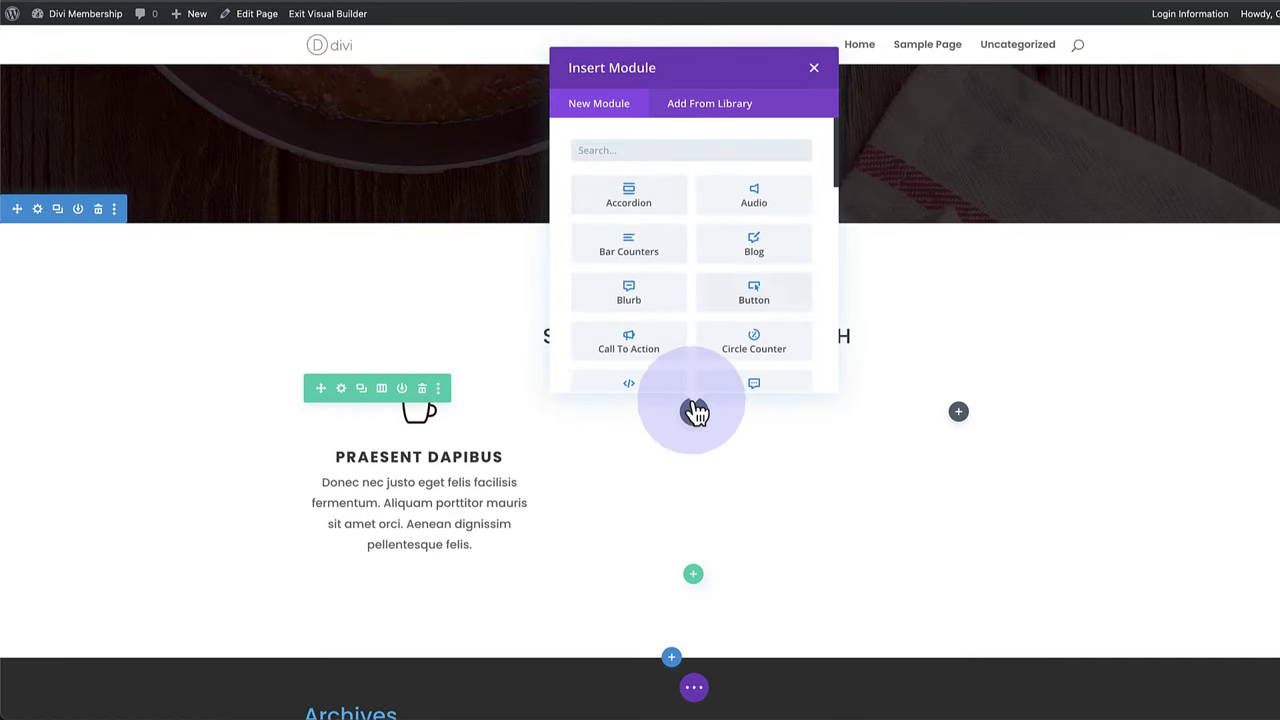
click(648, 292)
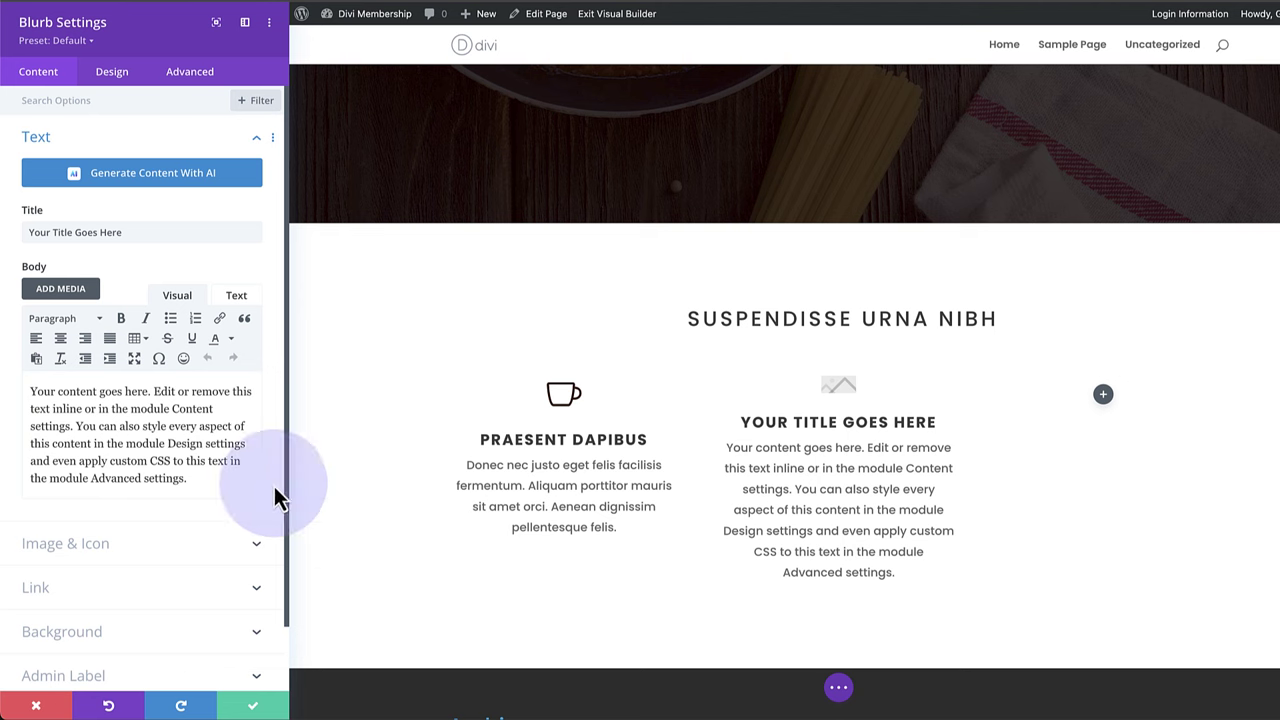
Step: Replace the blurb body with Aliquam filler text and the title with 'Phasellus ultrices'
drag(200, 478, 23, 400)
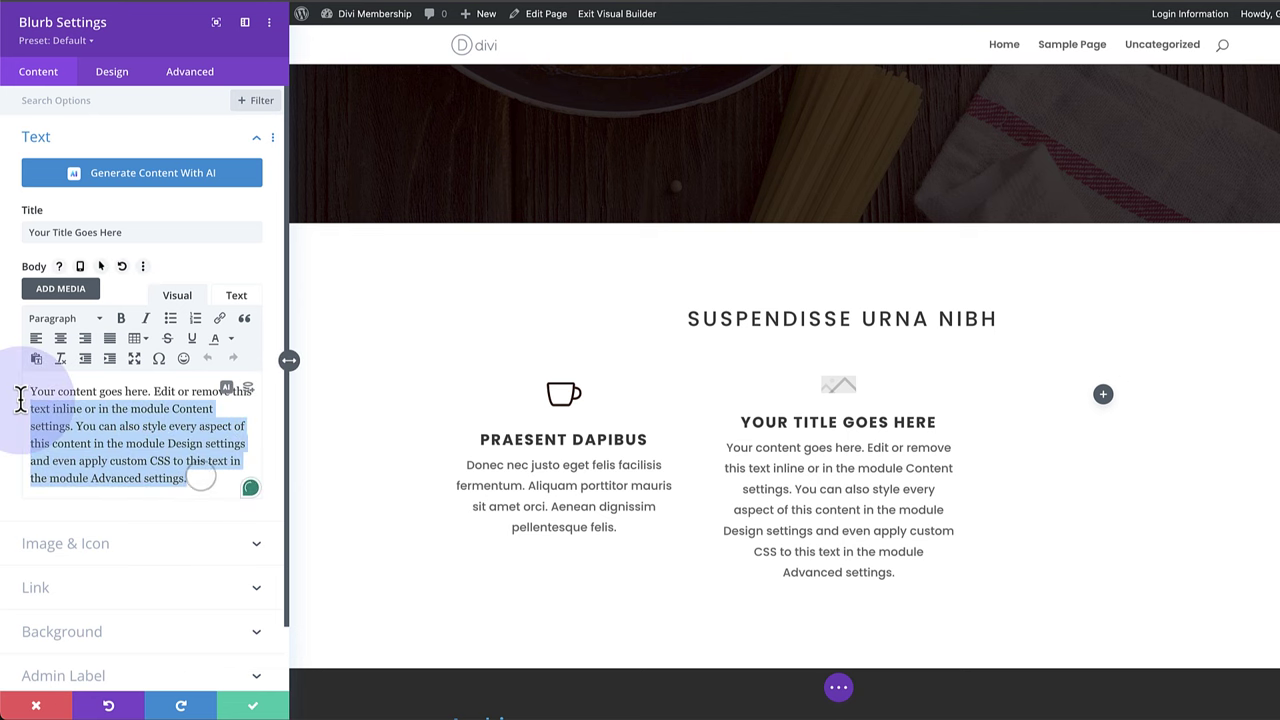
click(22, 408)
key(ctrl+a)
text(Aliquam erat volutpat. Nam dui mi tincidunt quis accumsan porttitor facilisis luctus metus.)
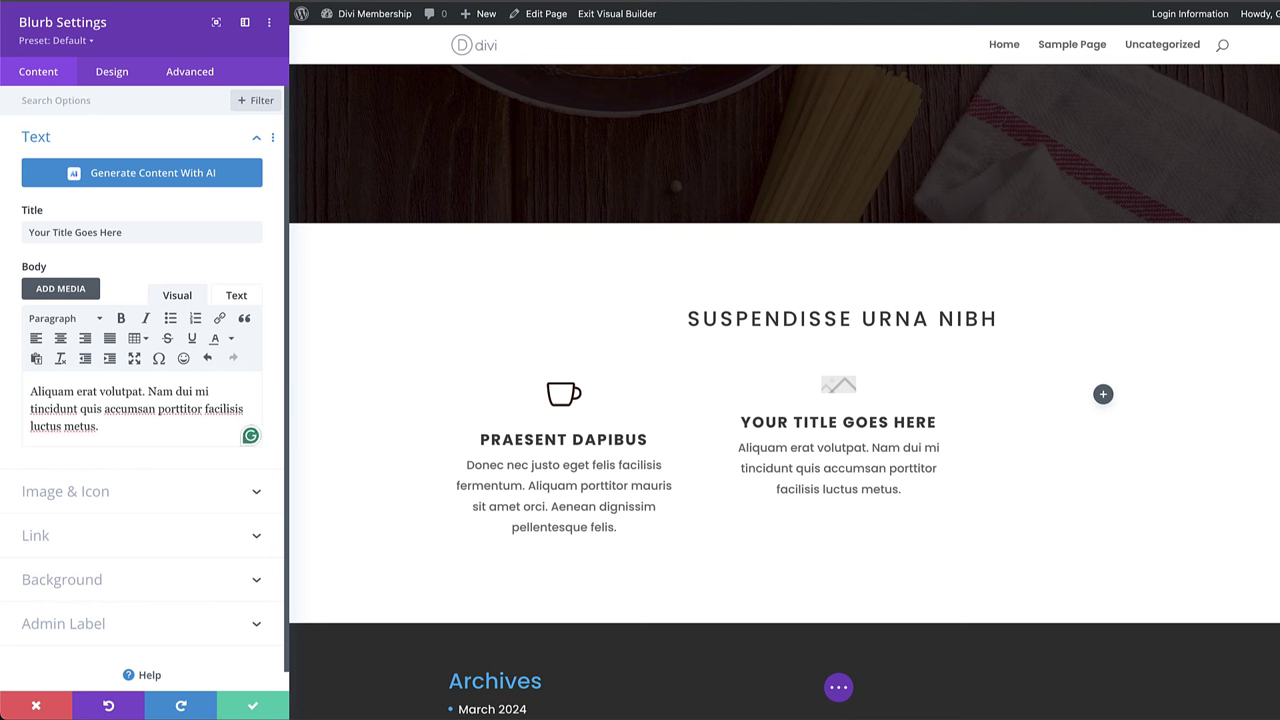
triple_click(170, 231)
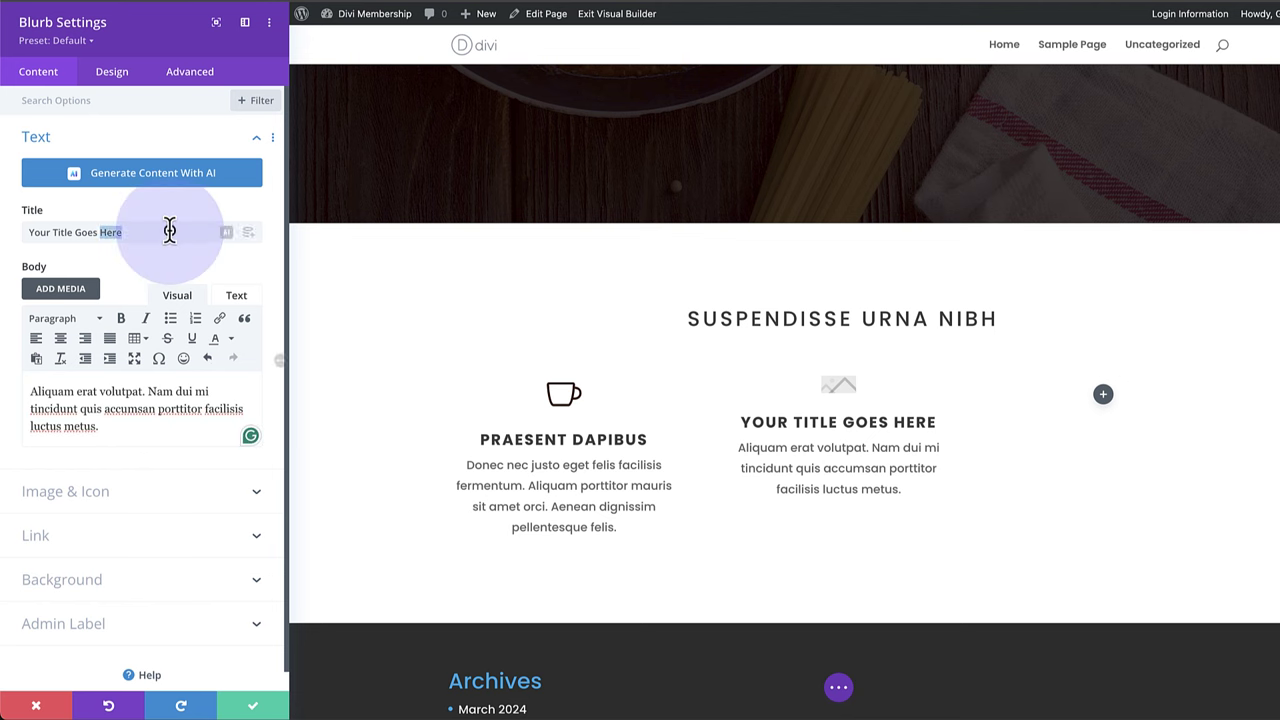
text(Phasellus ultrices)
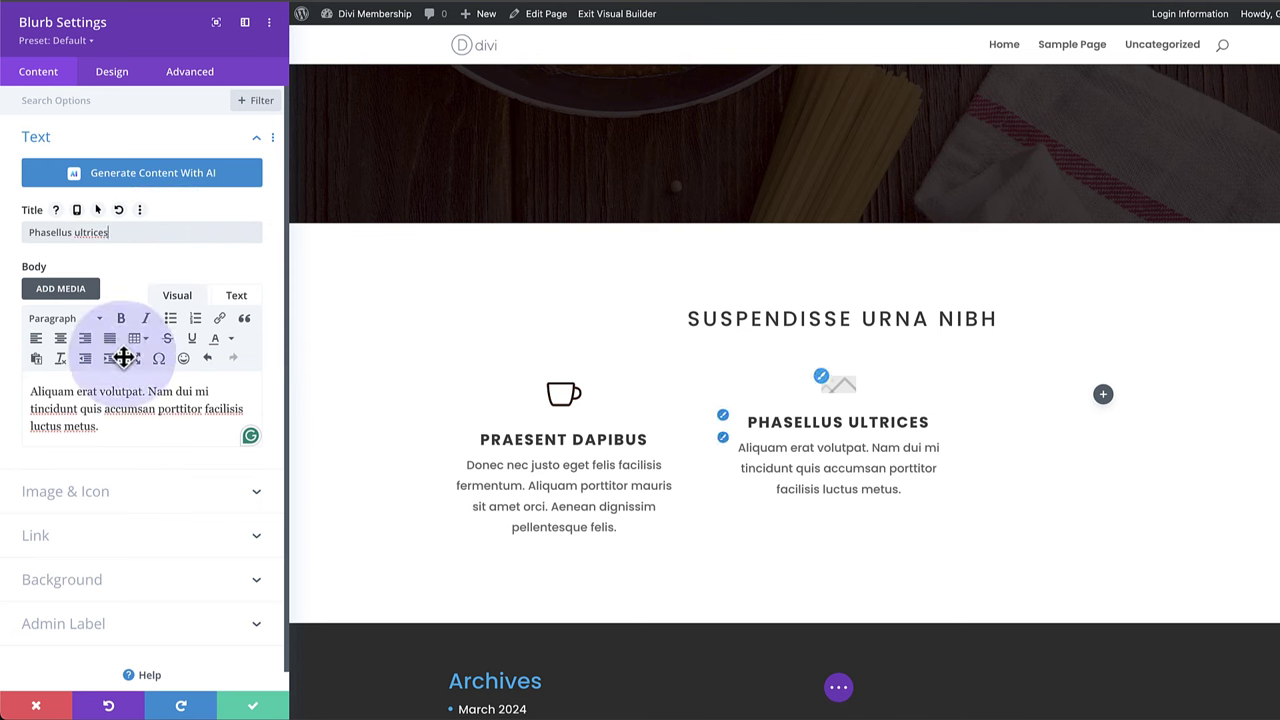
Step: Switch the blurb to use an icon and choose the document symbol
click(77, 497)
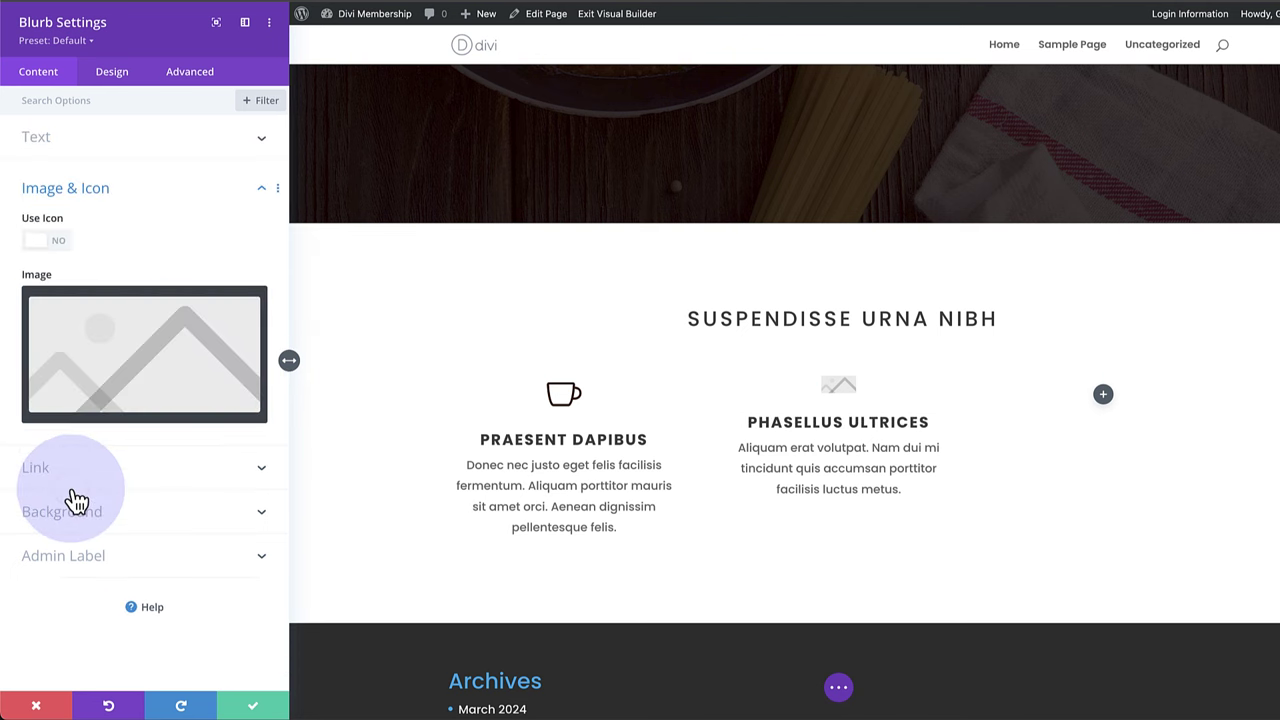
click(61, 243)
scroll(150, 396, down, 2)
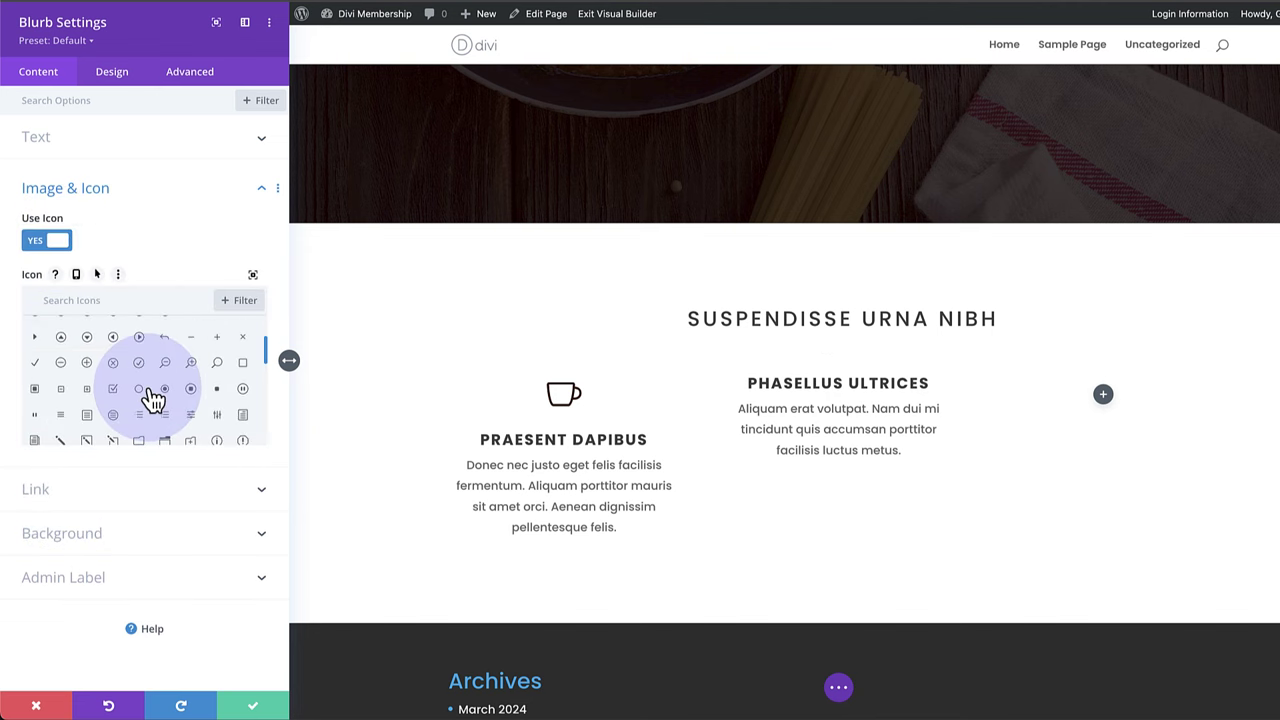
scroll(153, 398, down, 1)
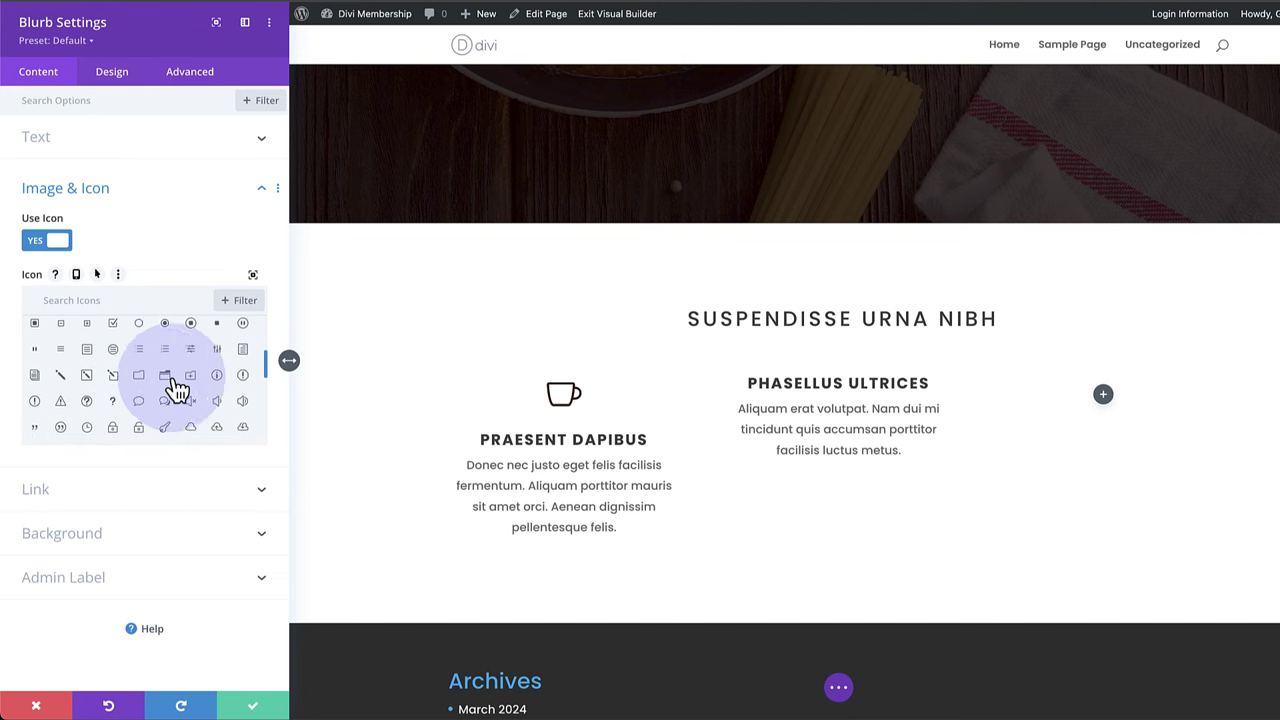
click(245, 354)
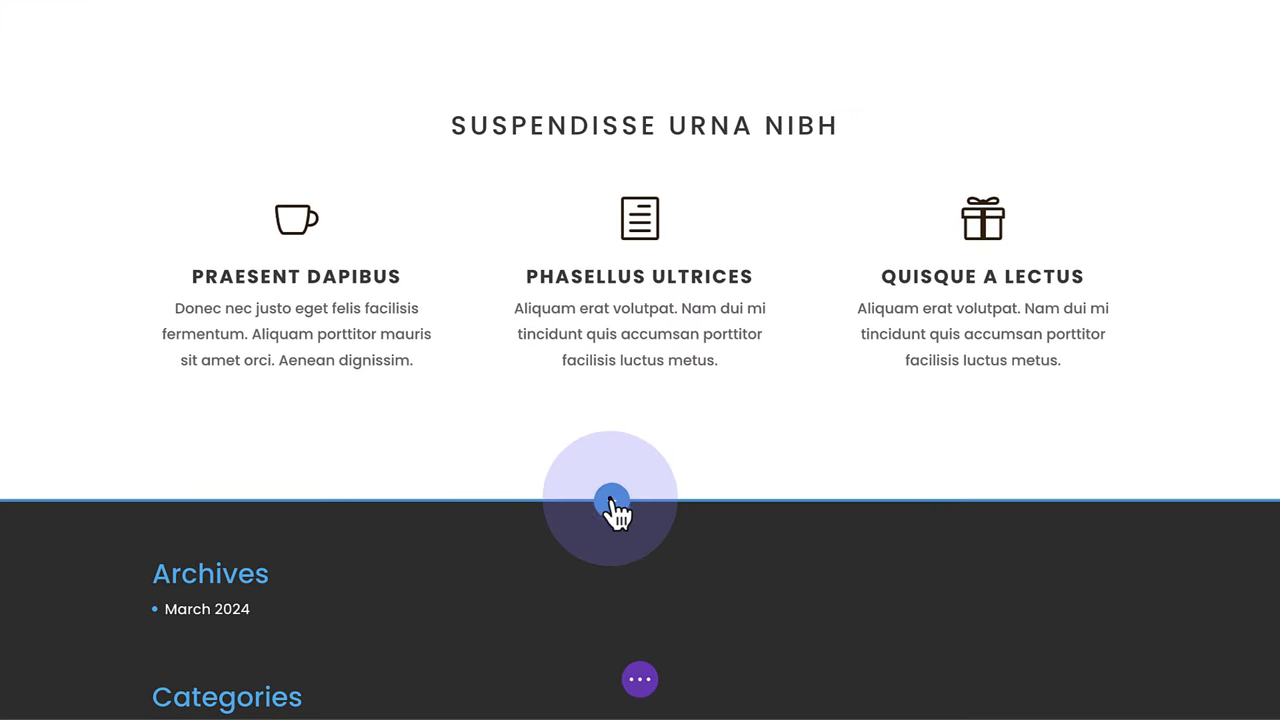
Step: Add a regular section with an empty two-column row below the blurbs
click(612, 505)
click(509, 440)
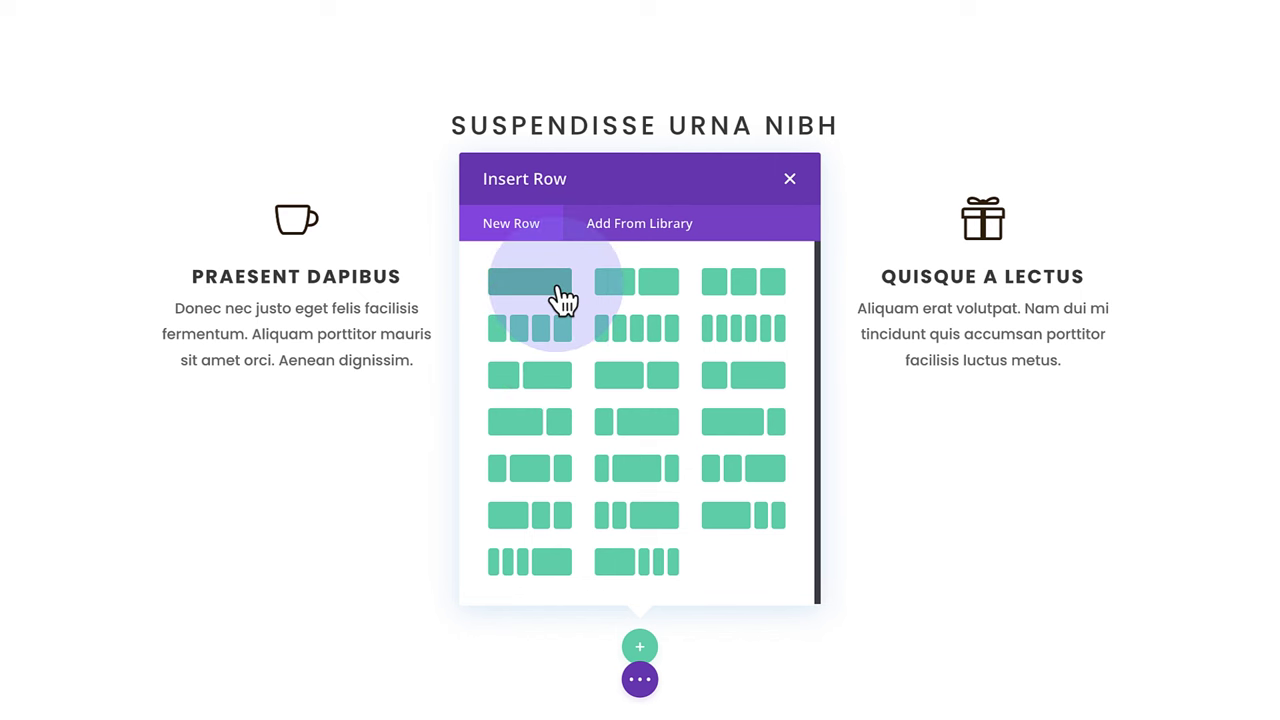
click(670, 285)
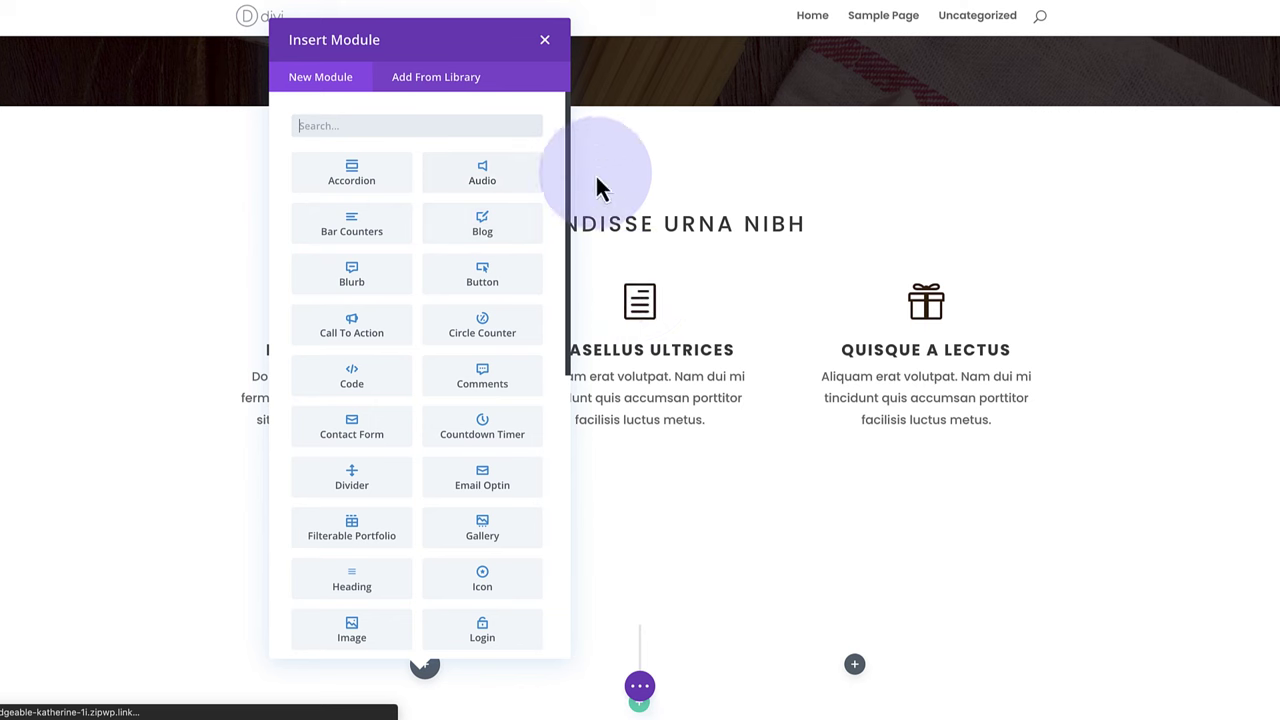
click(545, 42)
Step: Give the new section a pale green #f8fced background
scroll(400, 134, down, 1)
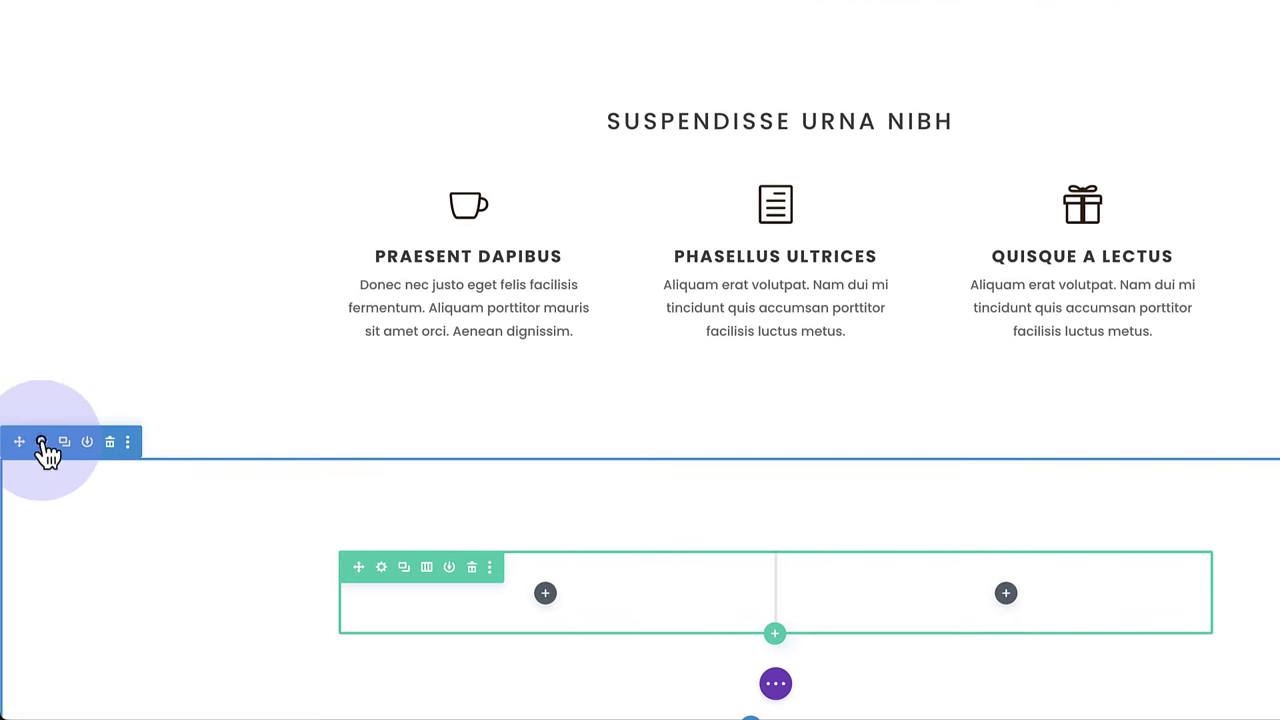
click(41, 442)
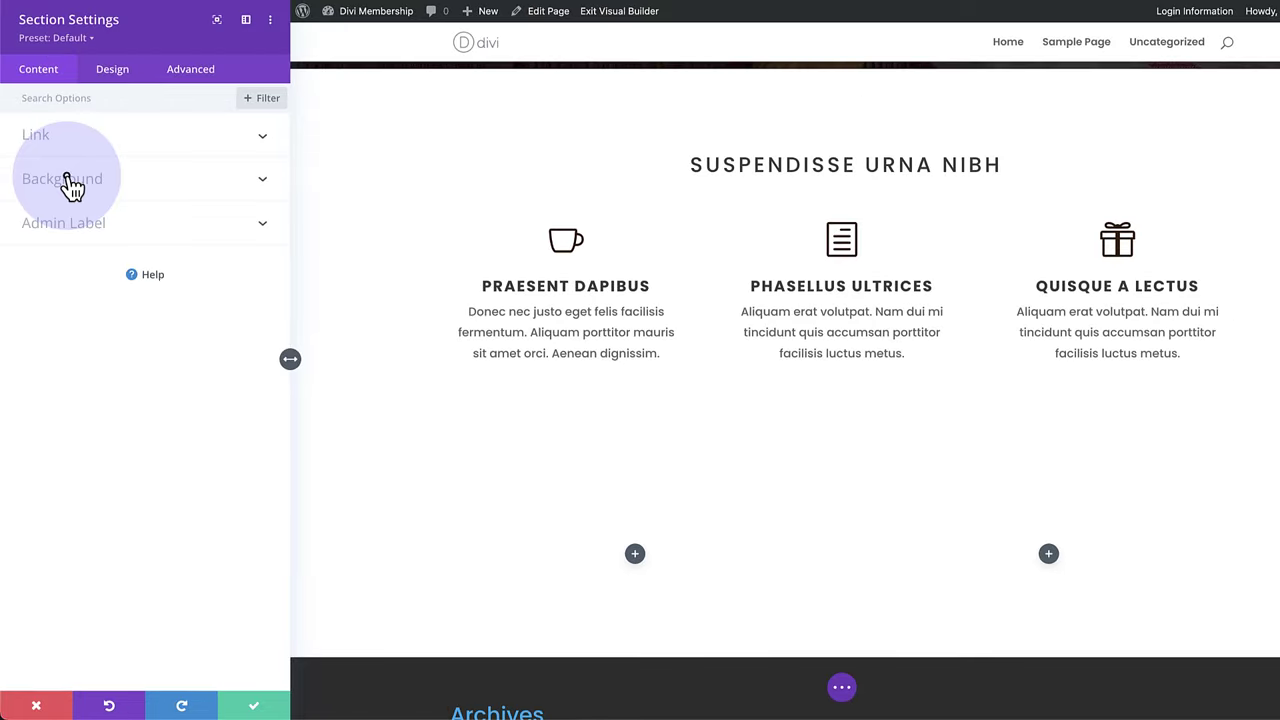
click(70, 181)
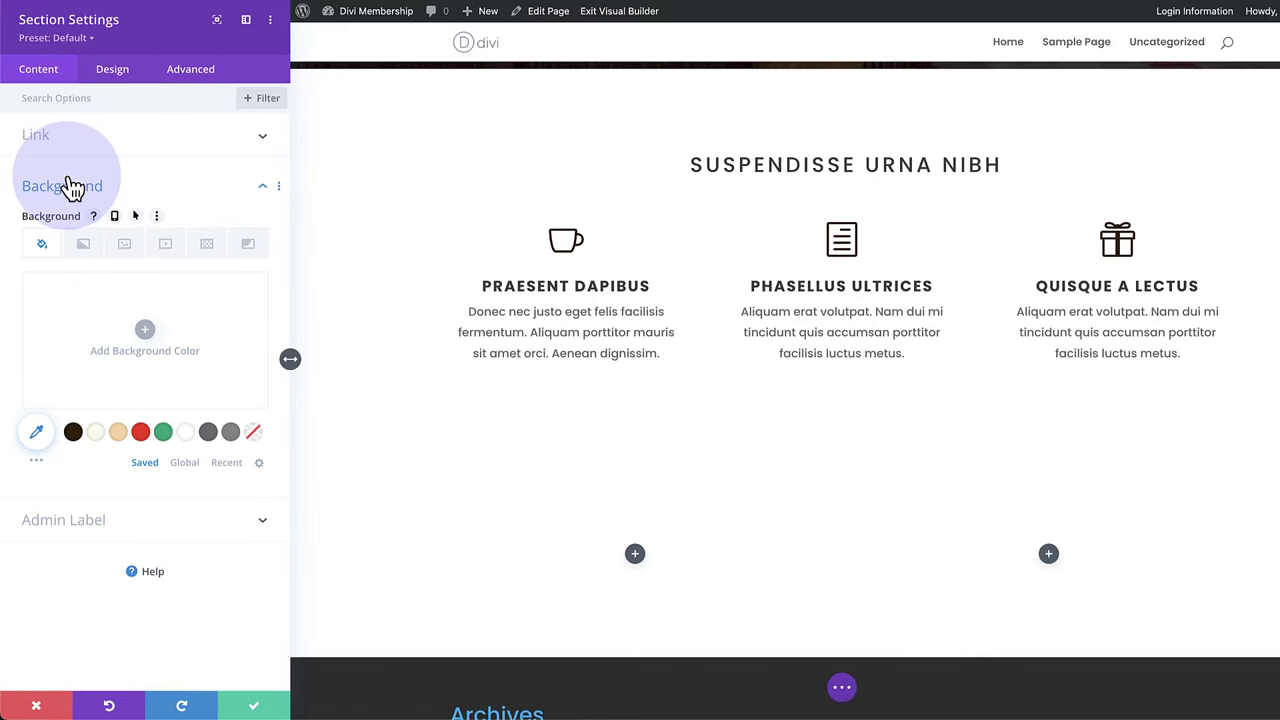
click(100, 437)
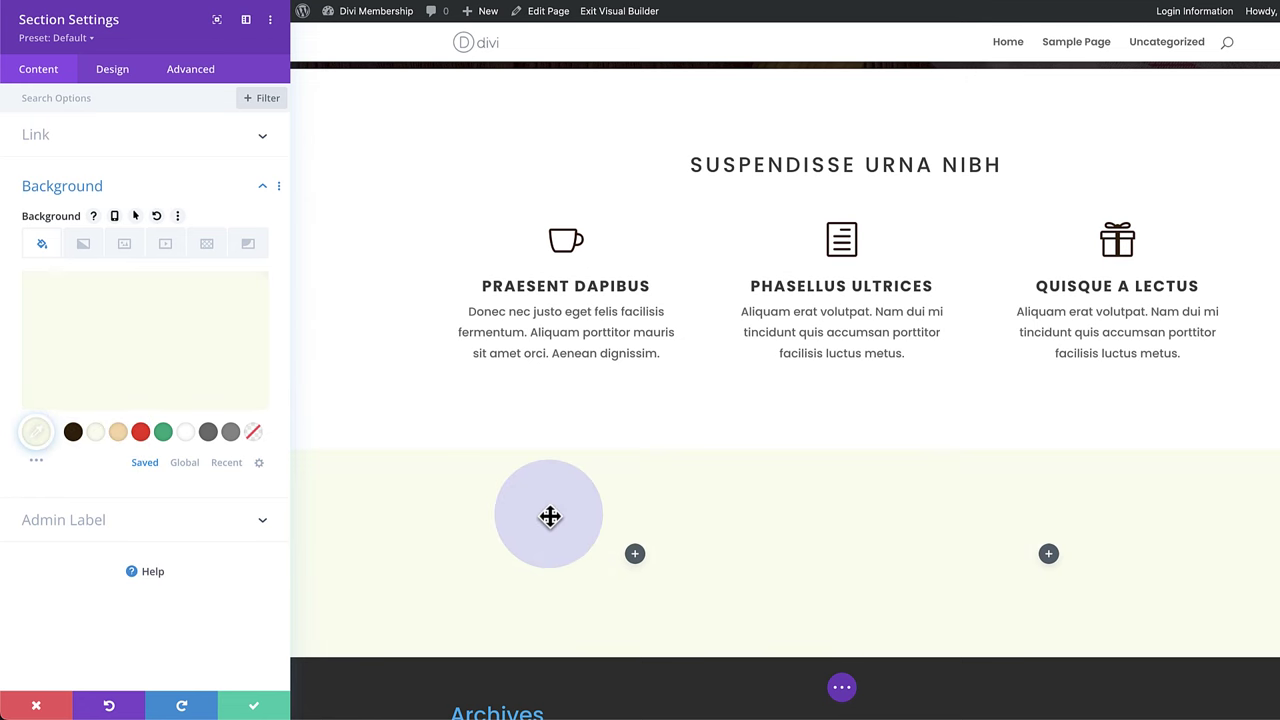
click(255, 705)
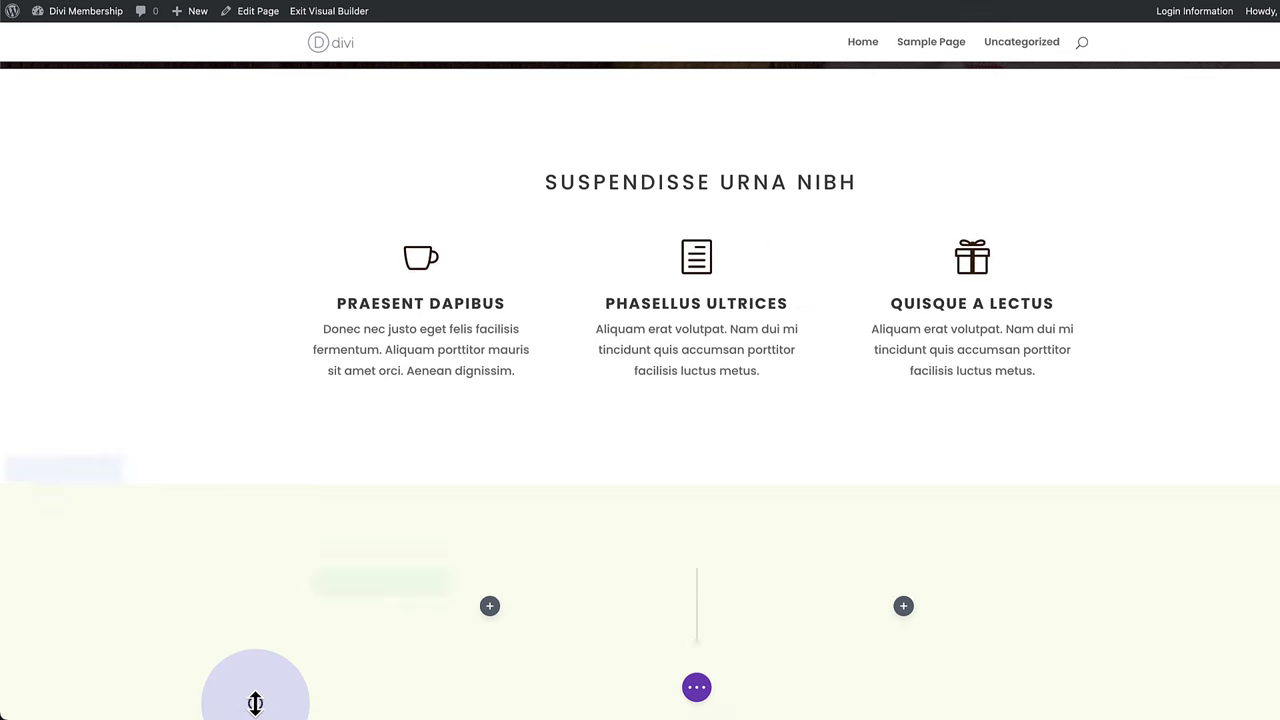
scroll(270, 690, down, 2)
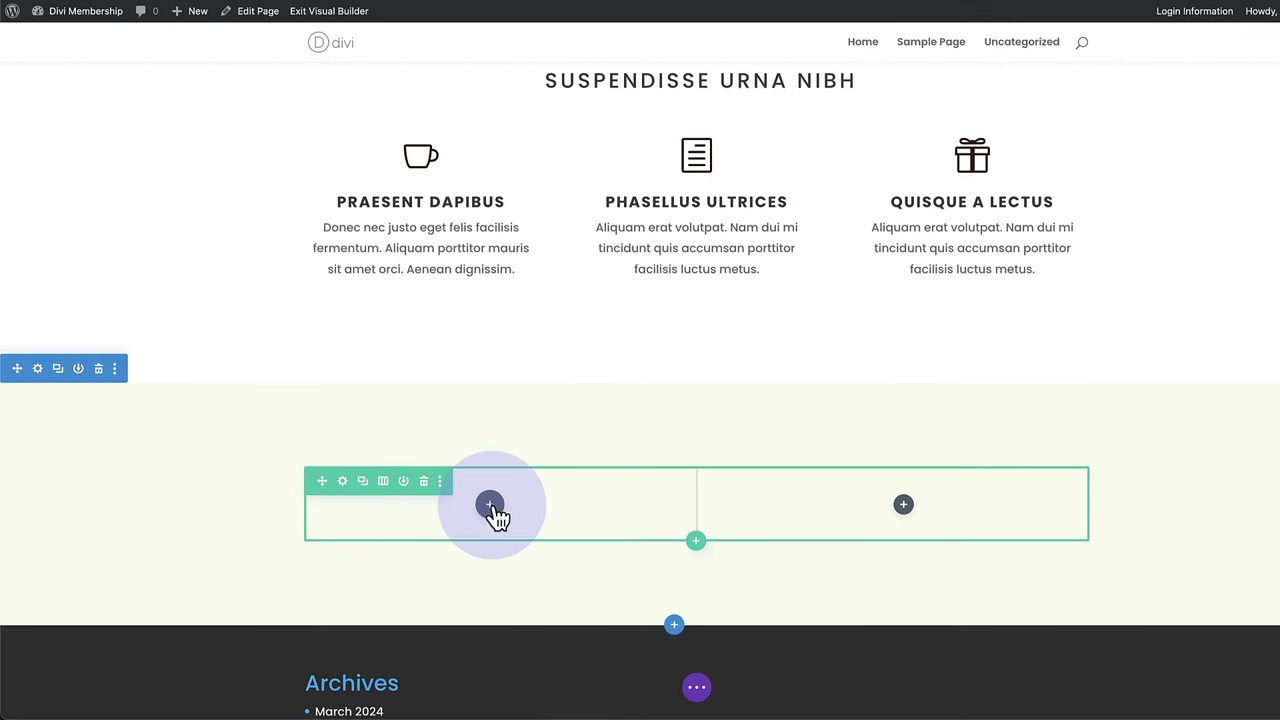
Step: Add an Image module to the left column showing the grill photo from the Media Library
click(490, 505)
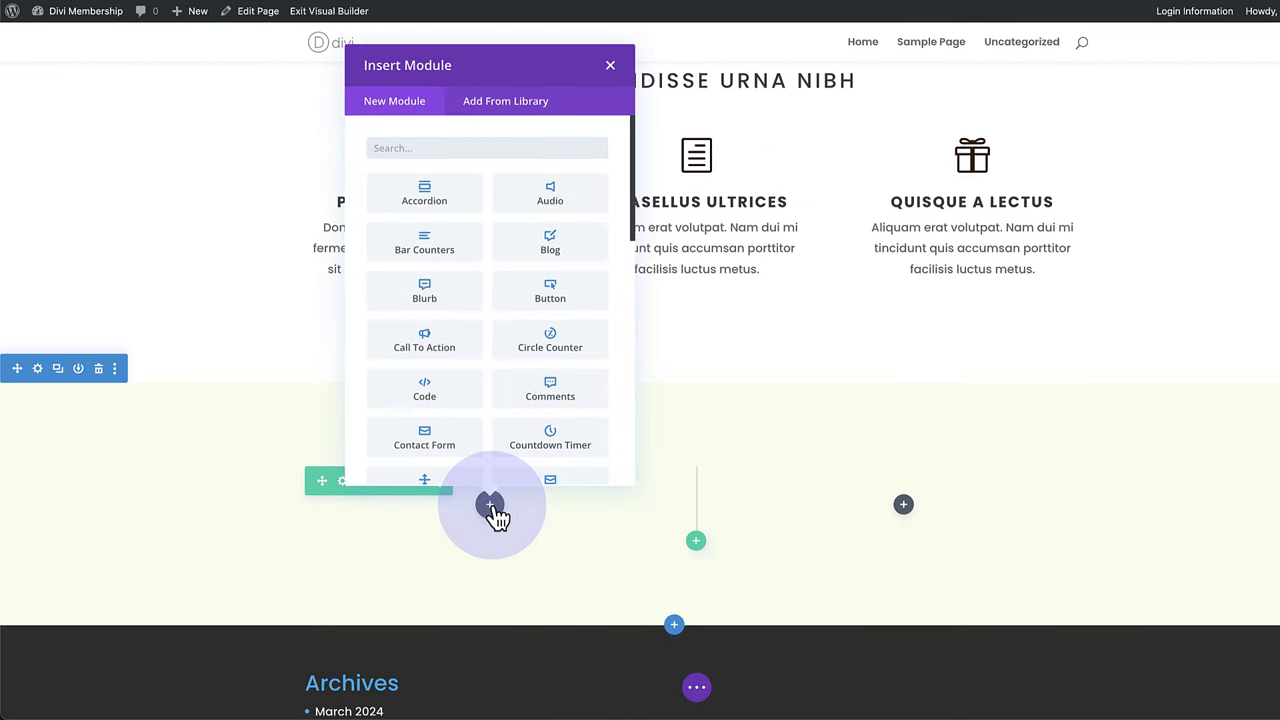
text(image)
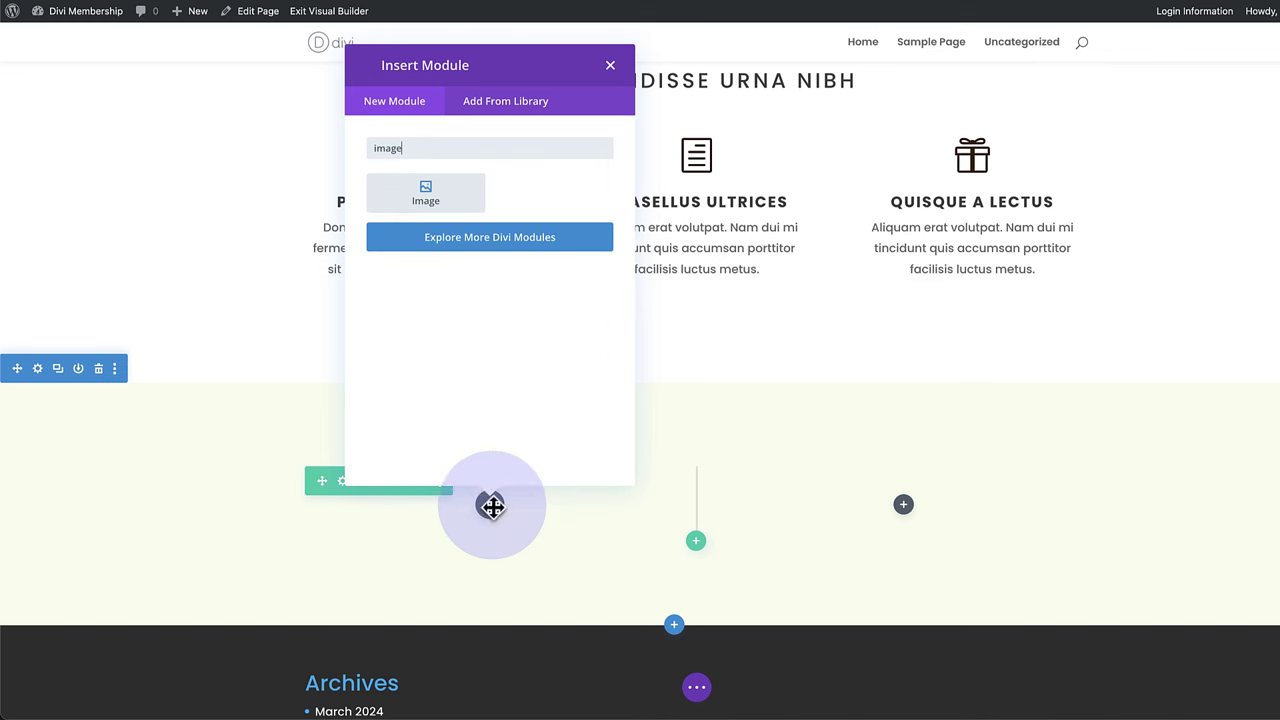
click(450, 190)
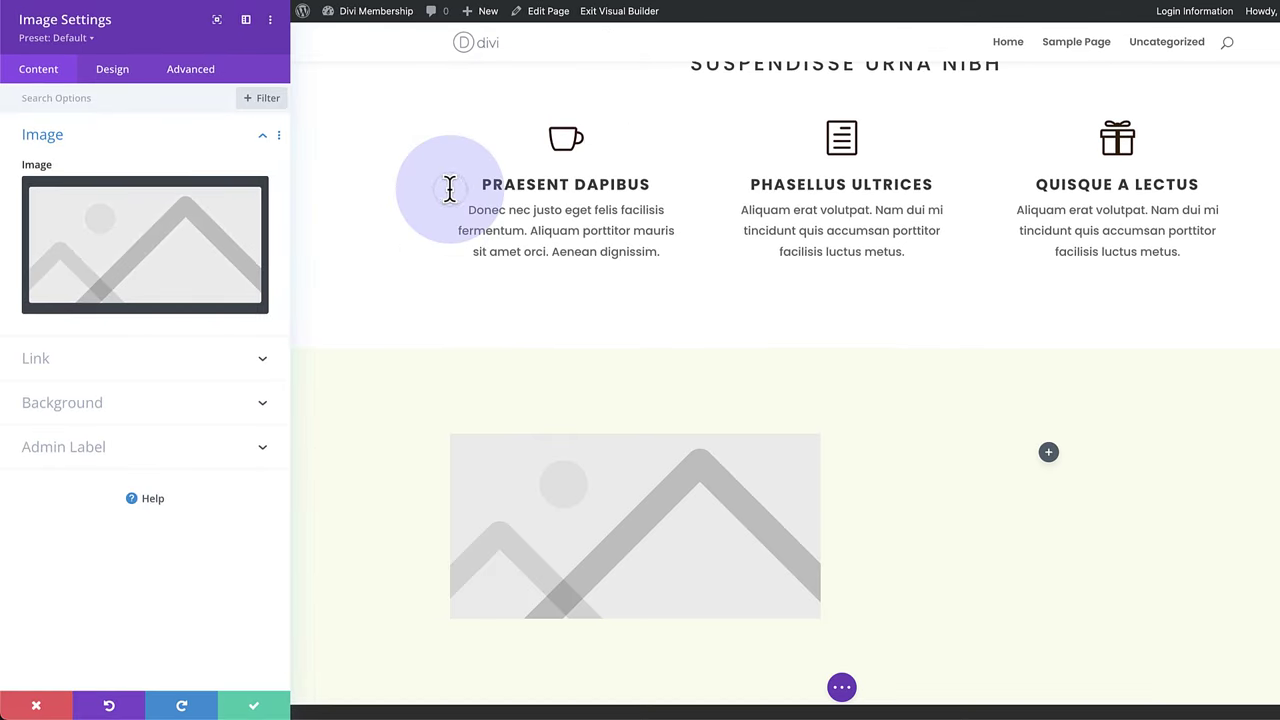
click(175, 265)
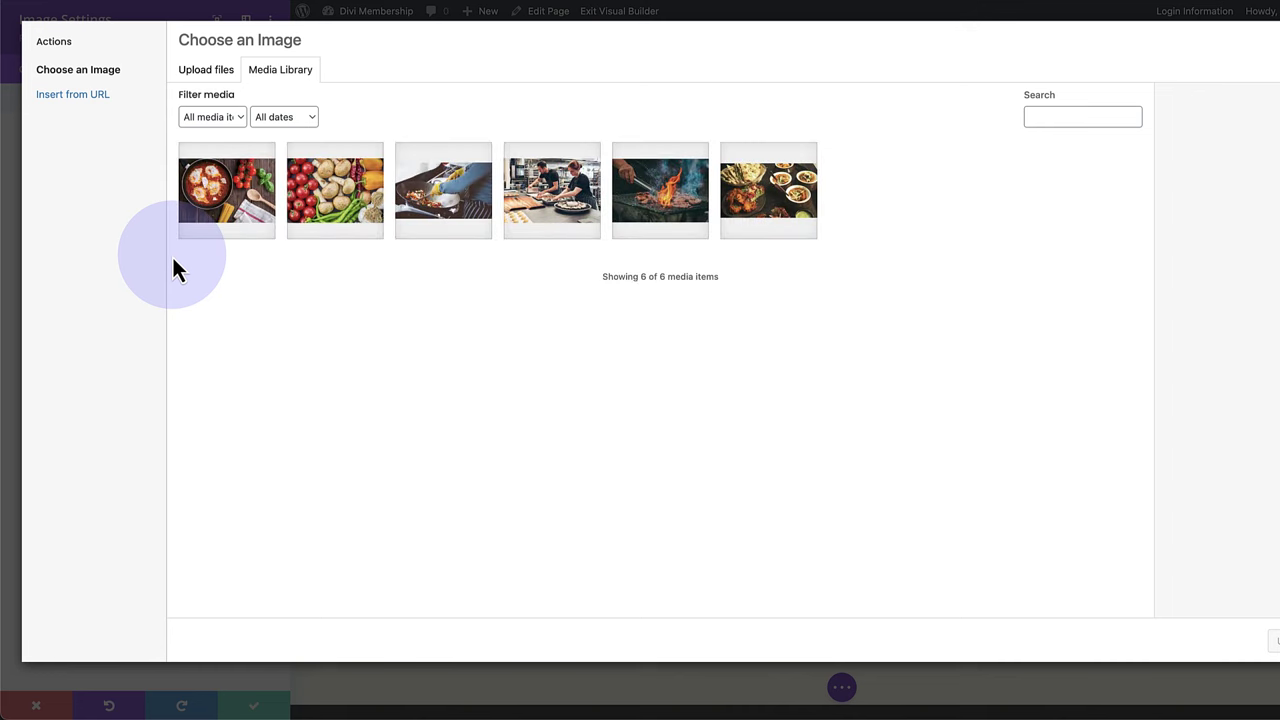
click(663, 198)
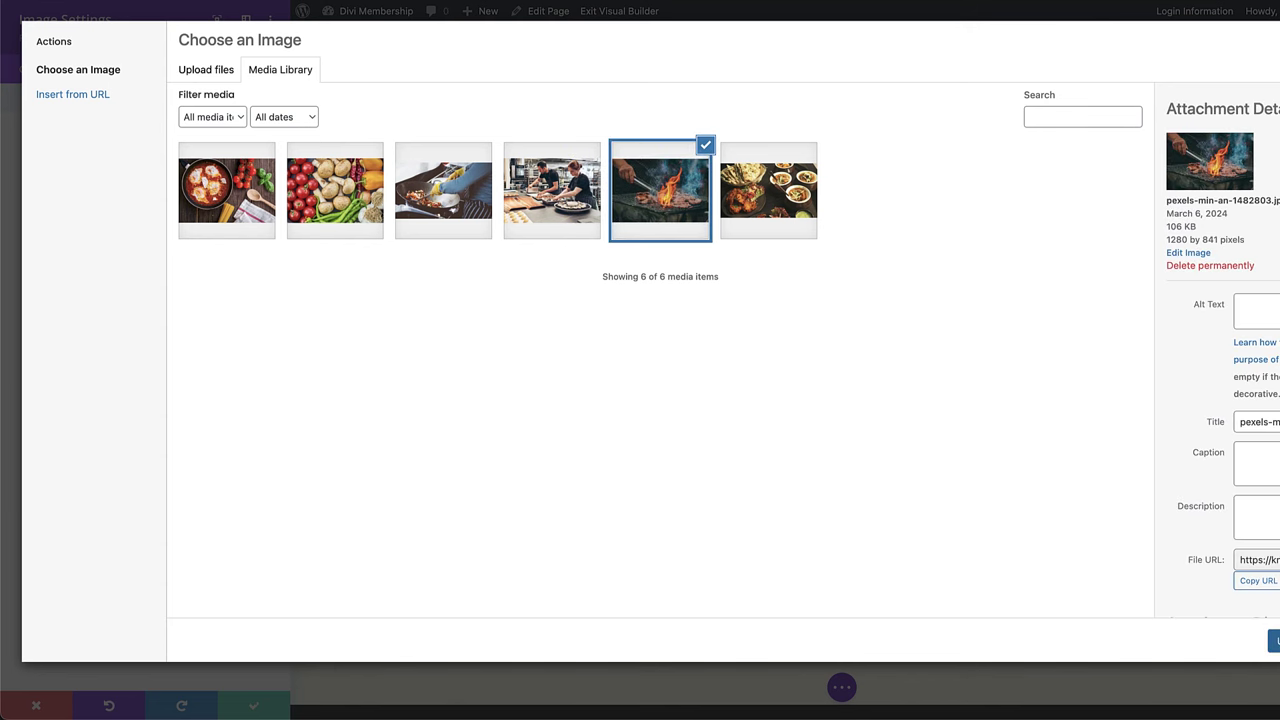
key(Escape)
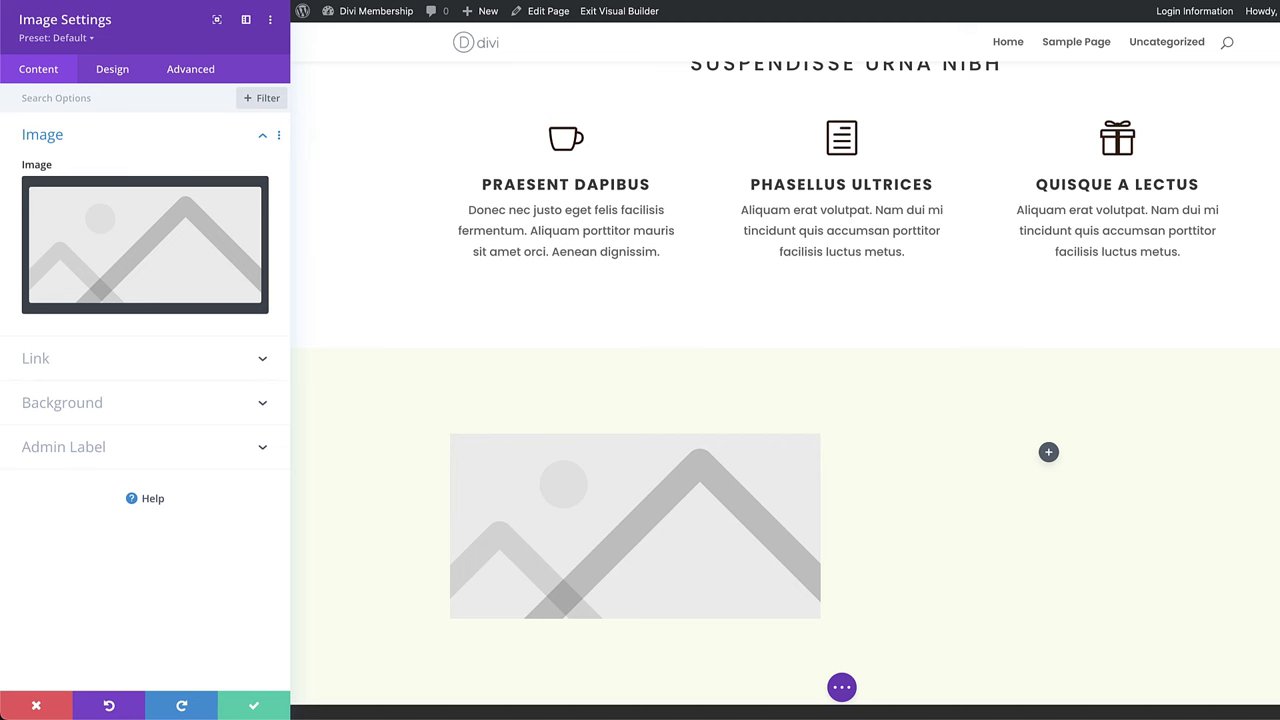
click(98, 255)
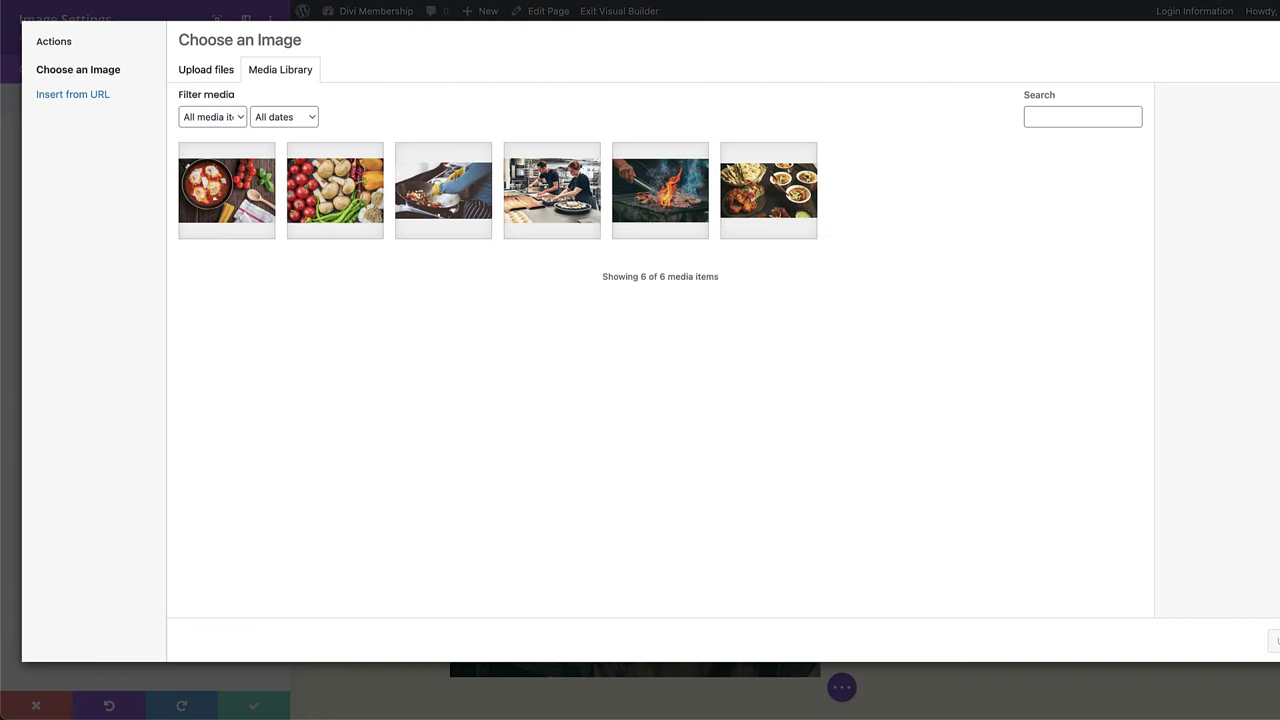
key(Escape)
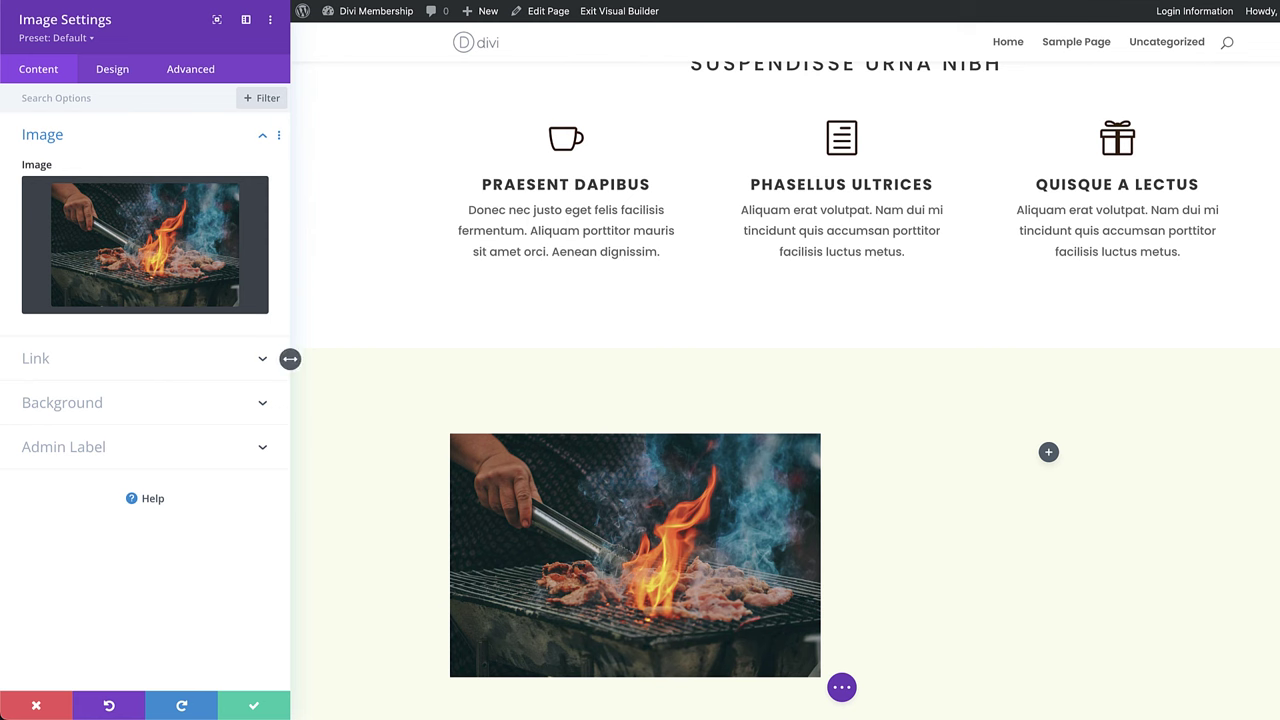
Step: Round all four image corners to 10px and save the module
mouse_move(290, 358)
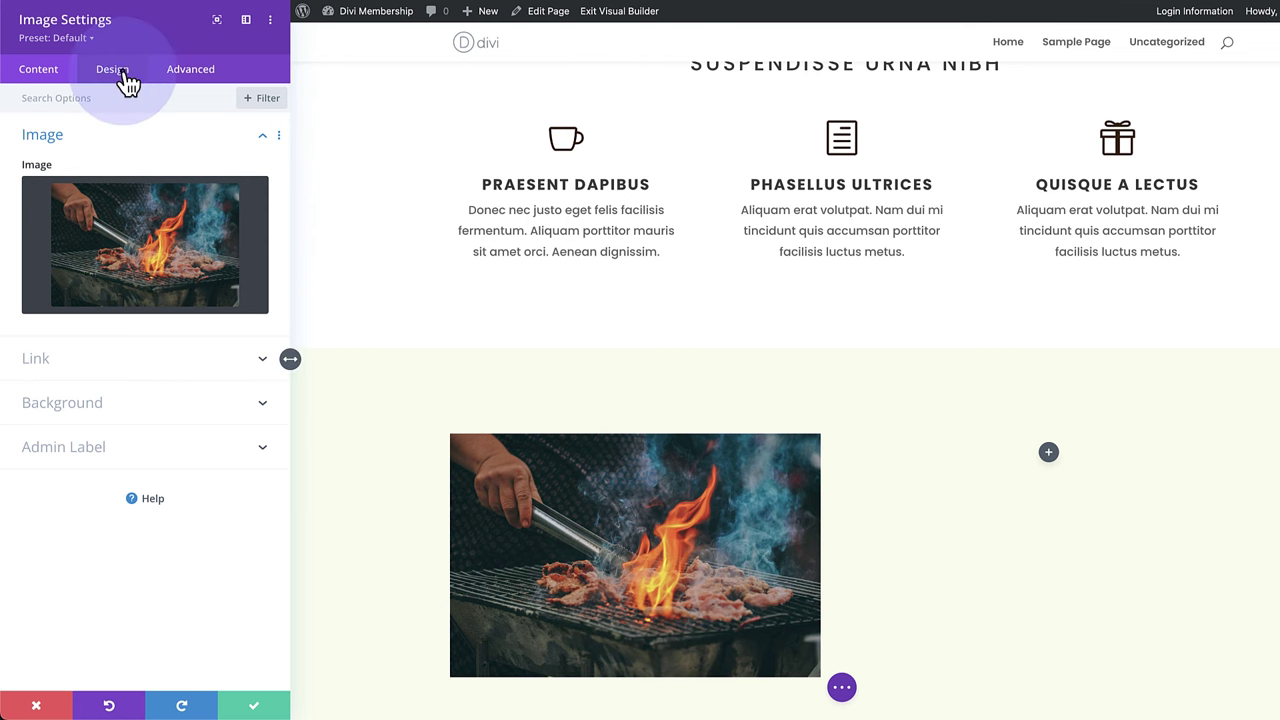
click(128, 84)
click(96, 268)
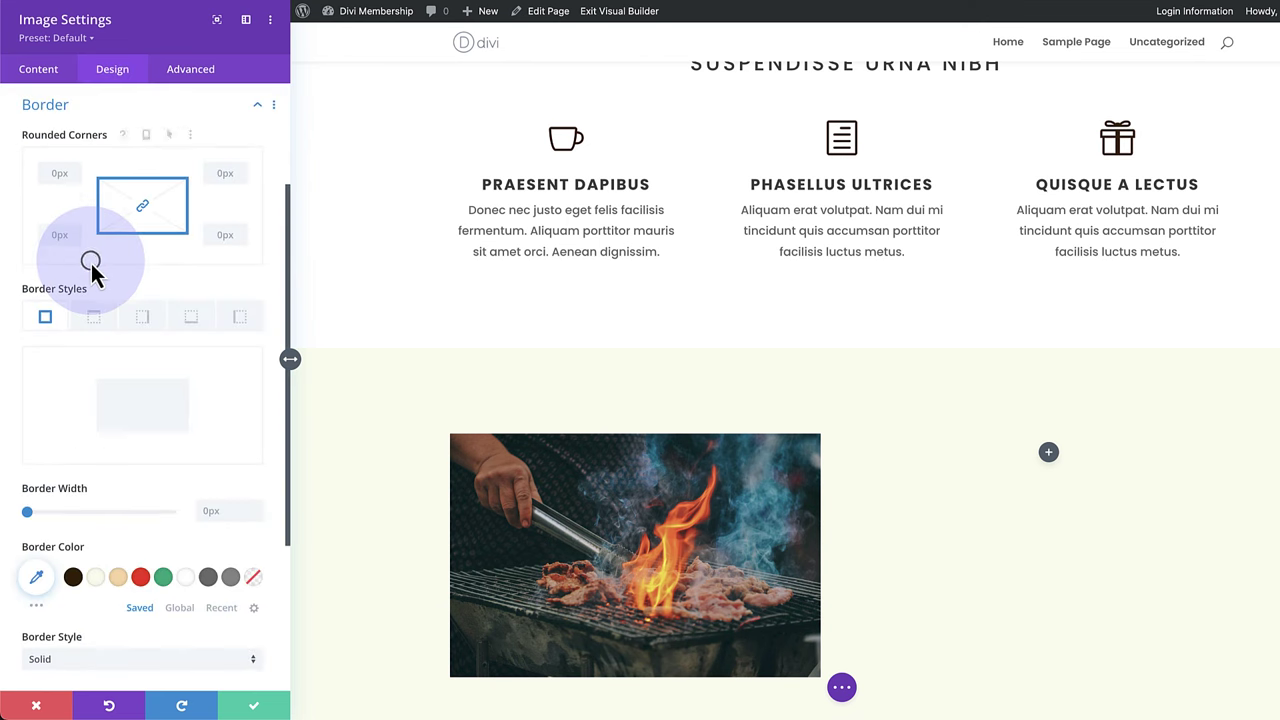
drag(58, 255, 61, 256)
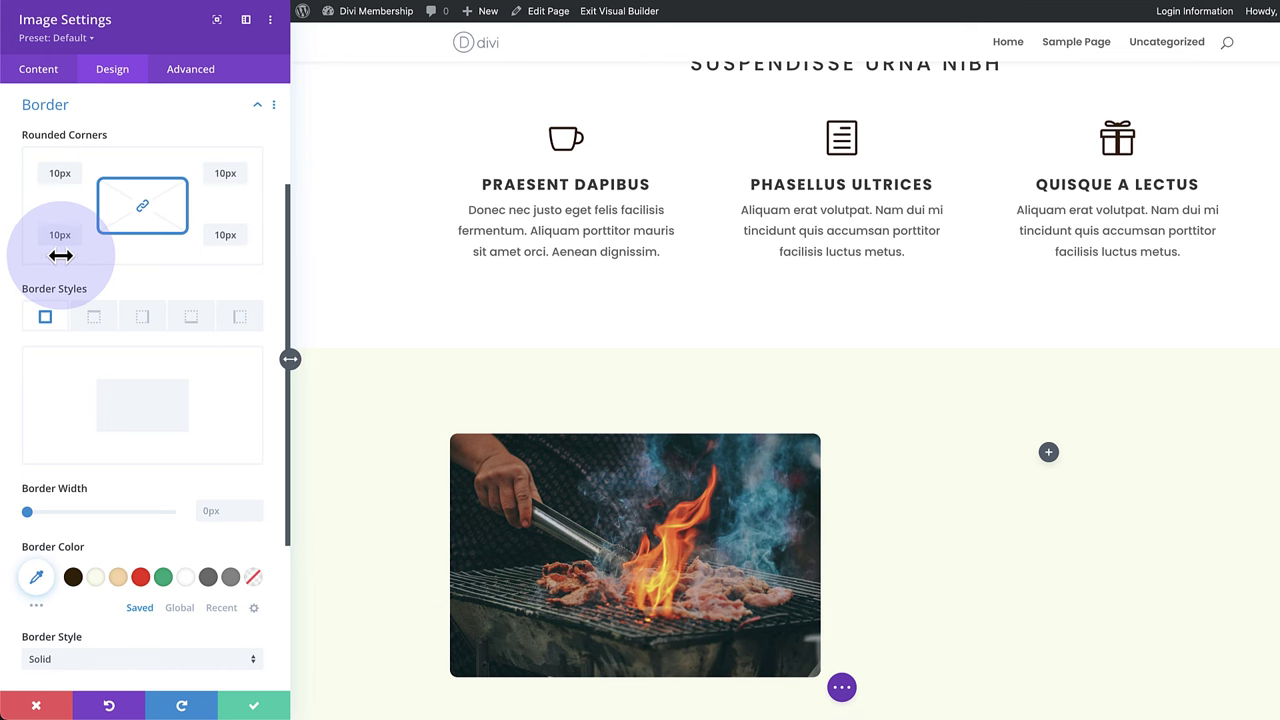
click(255, 704)
scroll(258, 704, down, 5)
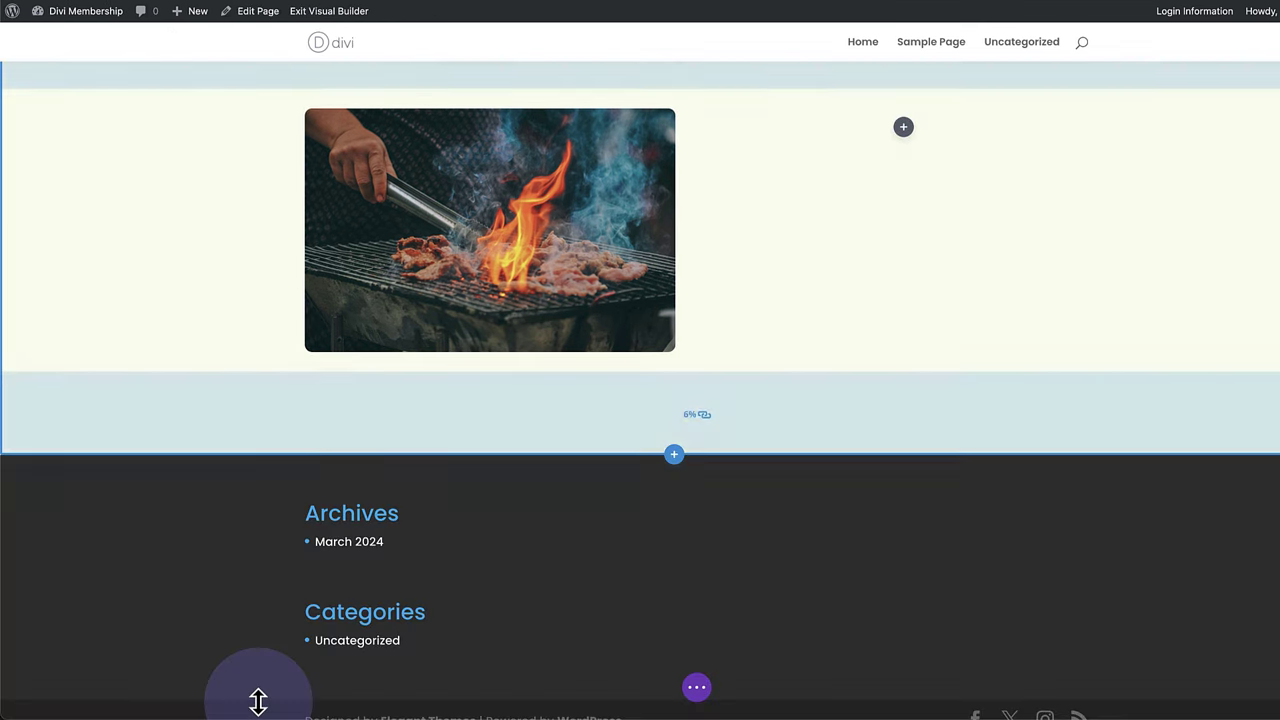
Step: Add a Text module to the row's right column
scroll(300, 660, up, 1)
click(904, 165)
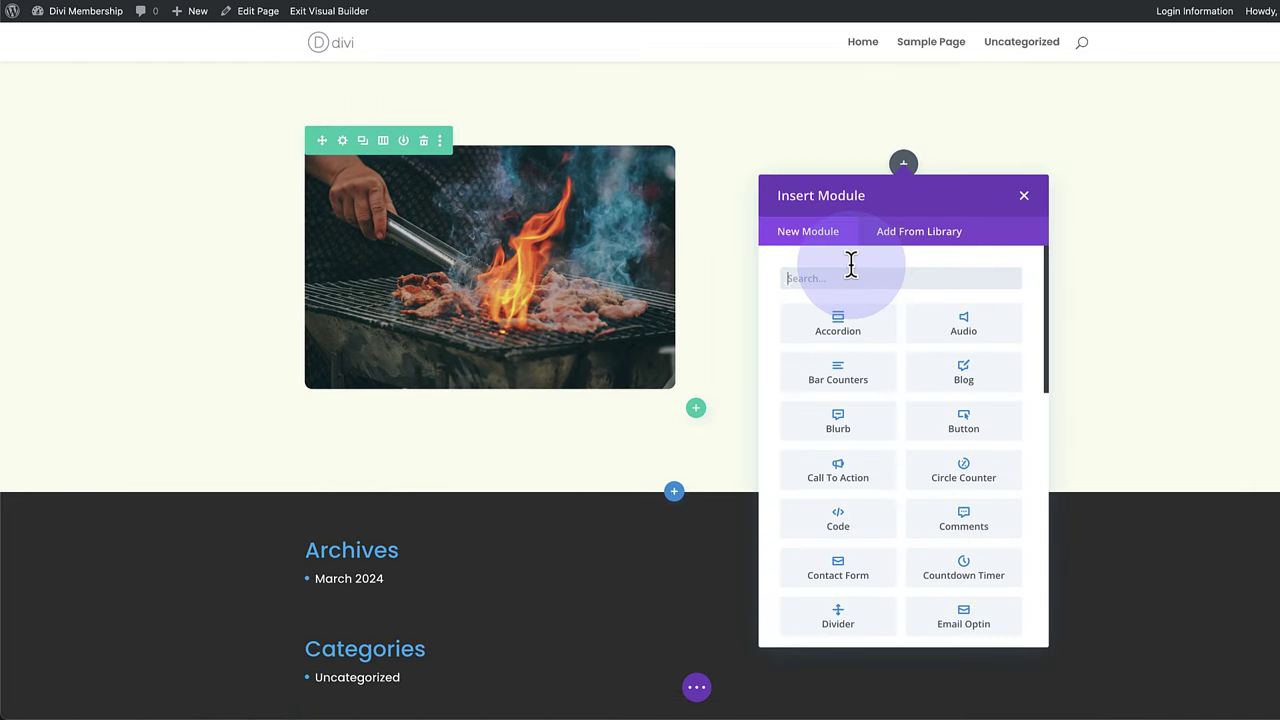
text(text)
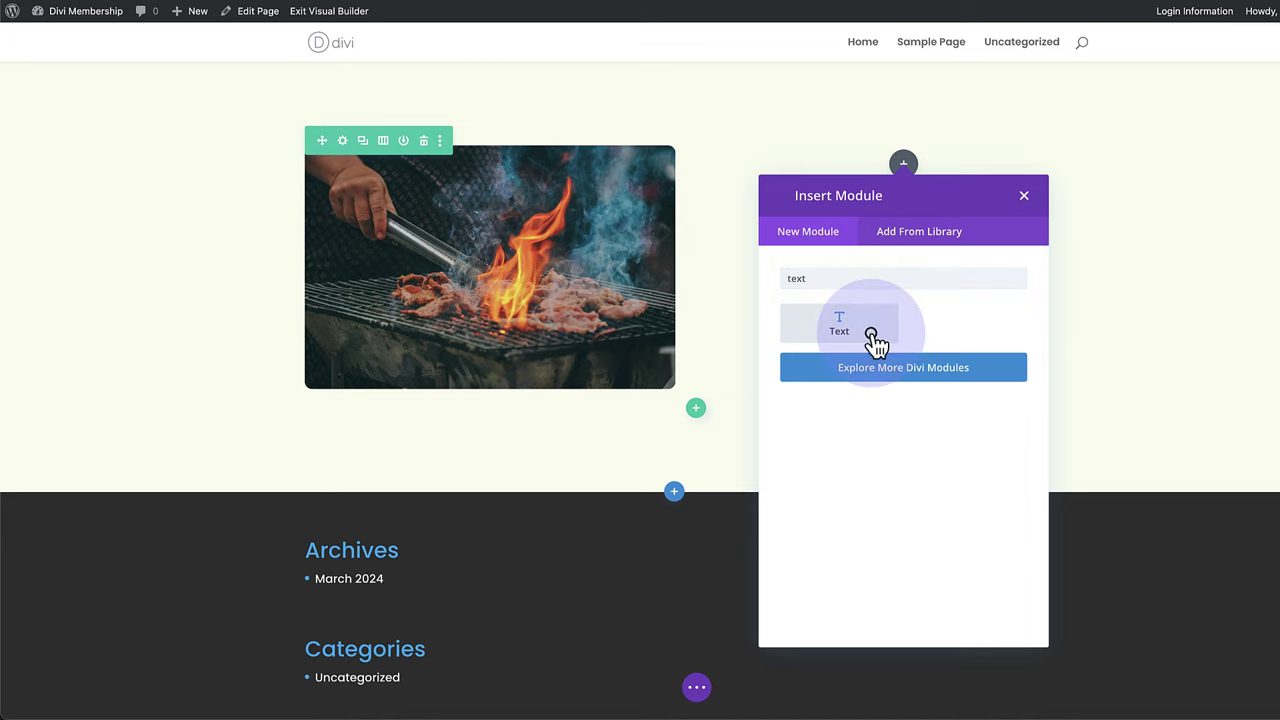
click(873, 340)
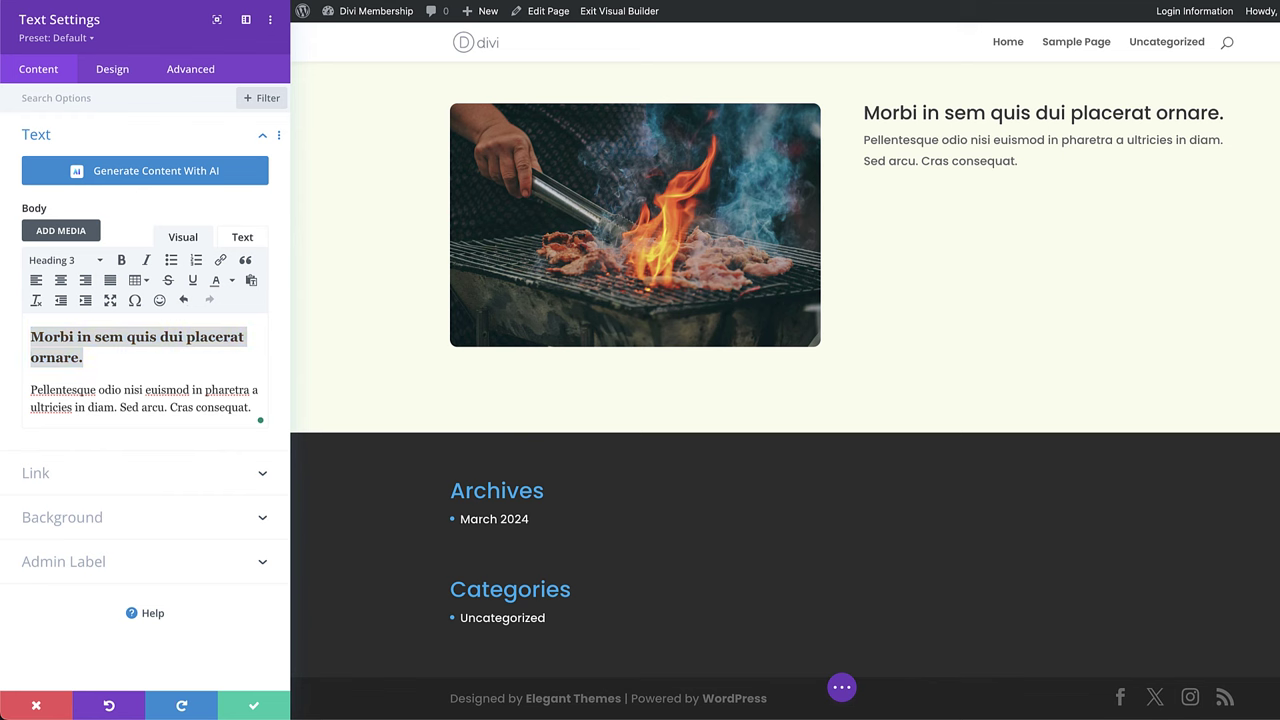
Step: Append two placeholder paragraphs, delete the final sentence, and save the text module
click(257, 407)
key(Return)
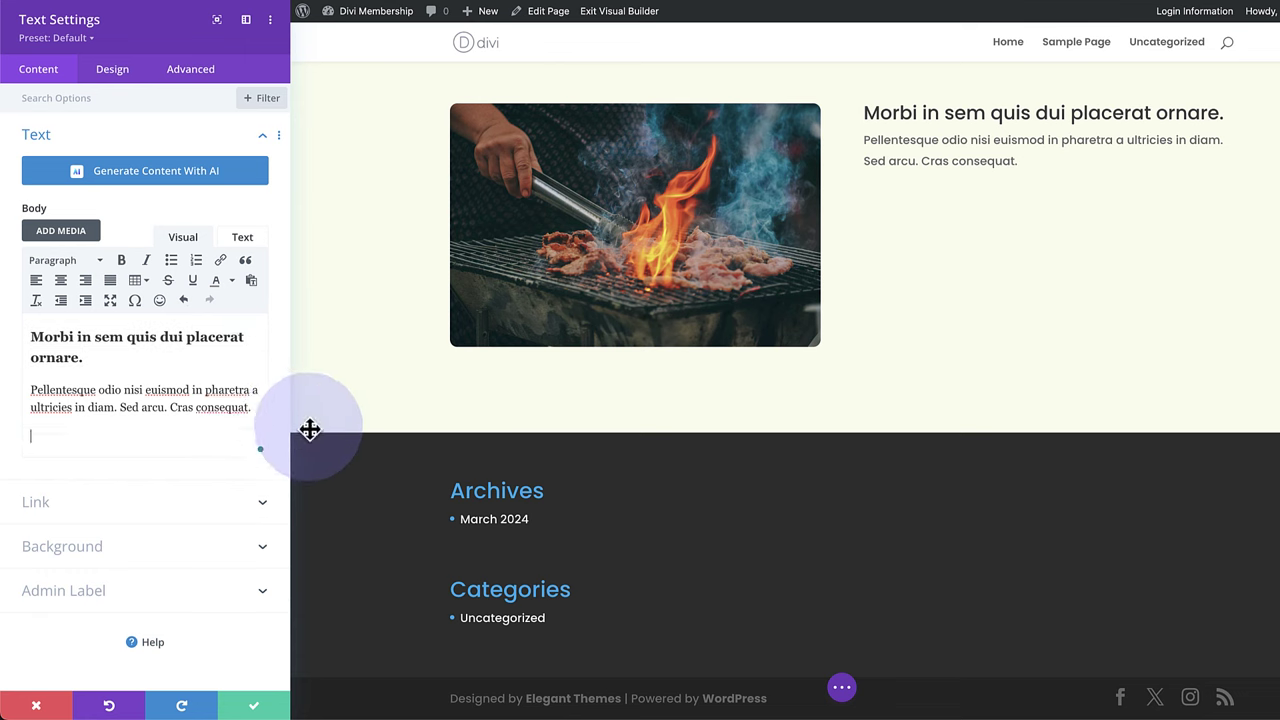
text(Praesent dapibus neque id cursus faucibus tortor neque egestas auguae eu vulputate magna eros eu erat. Aliquam erat volutpat. Nam dui mi tincidunt quis accumsan porttitor facilisis luctus metus. Phasellus ultrices nulla quis nibh. Quisque a lectus. Donec consectetuer ligula vulputate sem tristique cursus. Nam nulla quam gravida non commodo a sodales sit amet nisi.)
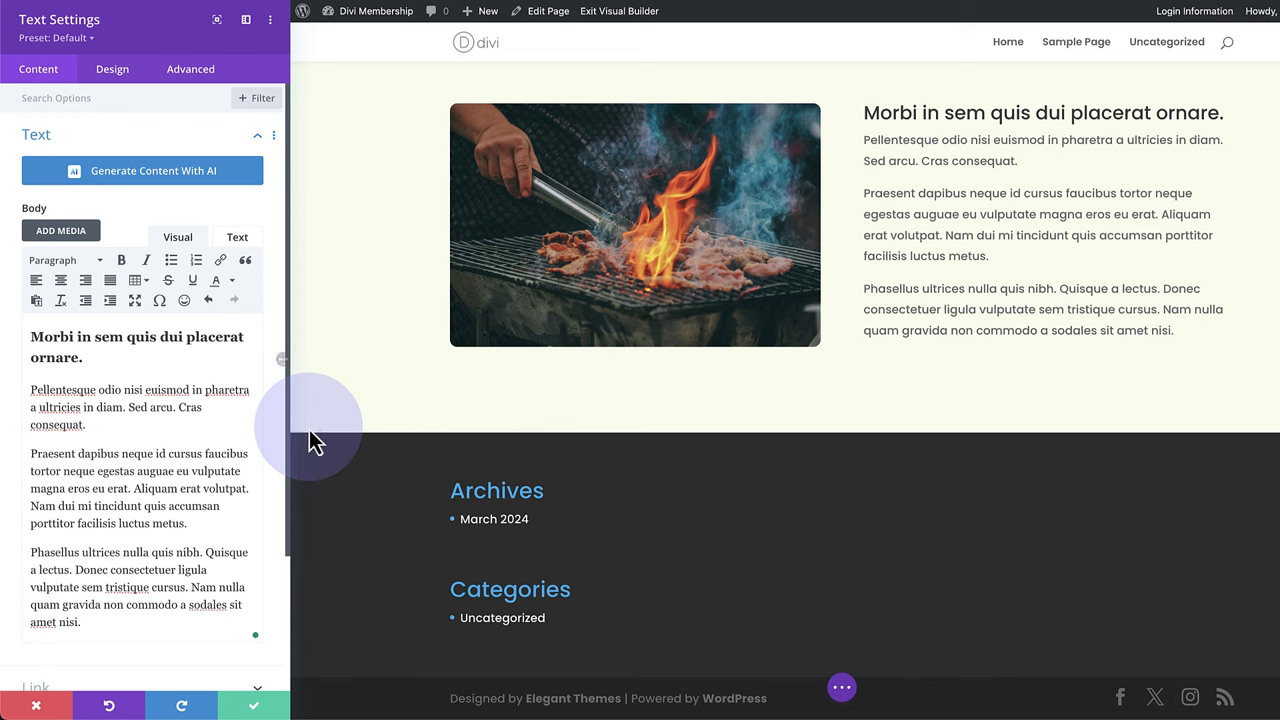
drag(189, 588, 229, 622)
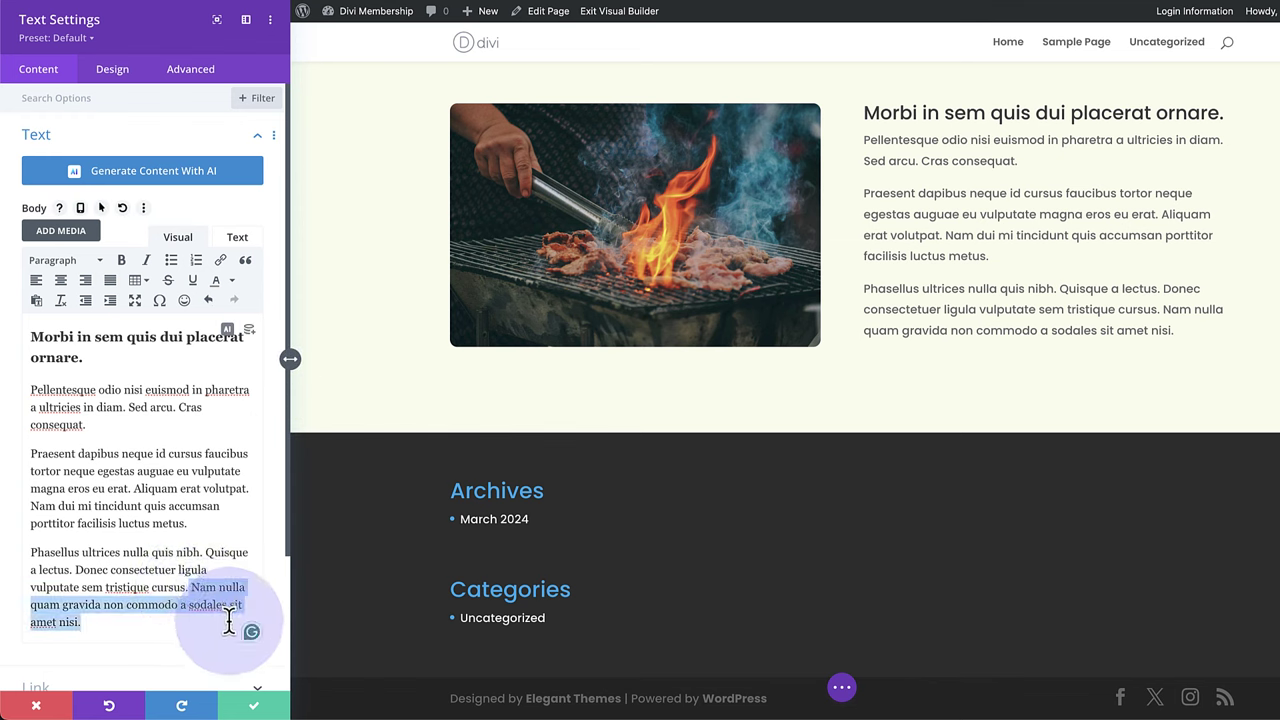
key(BackSpace)
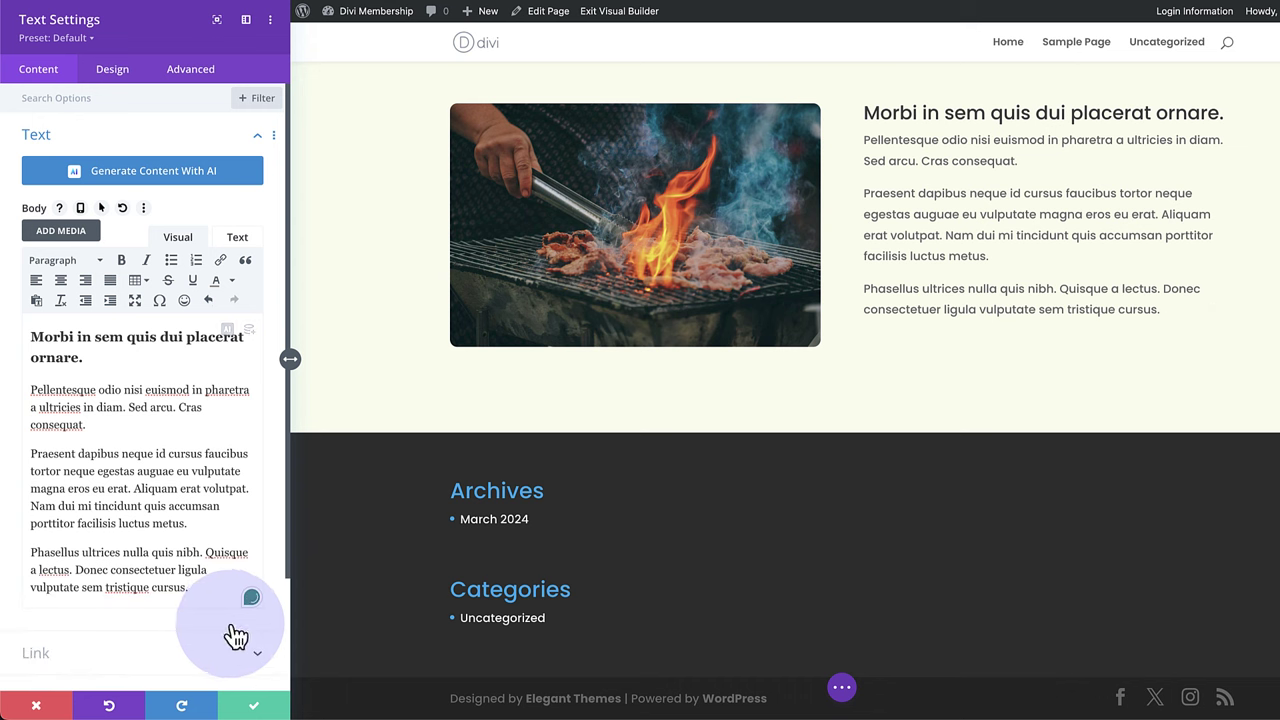
click(254, 706)
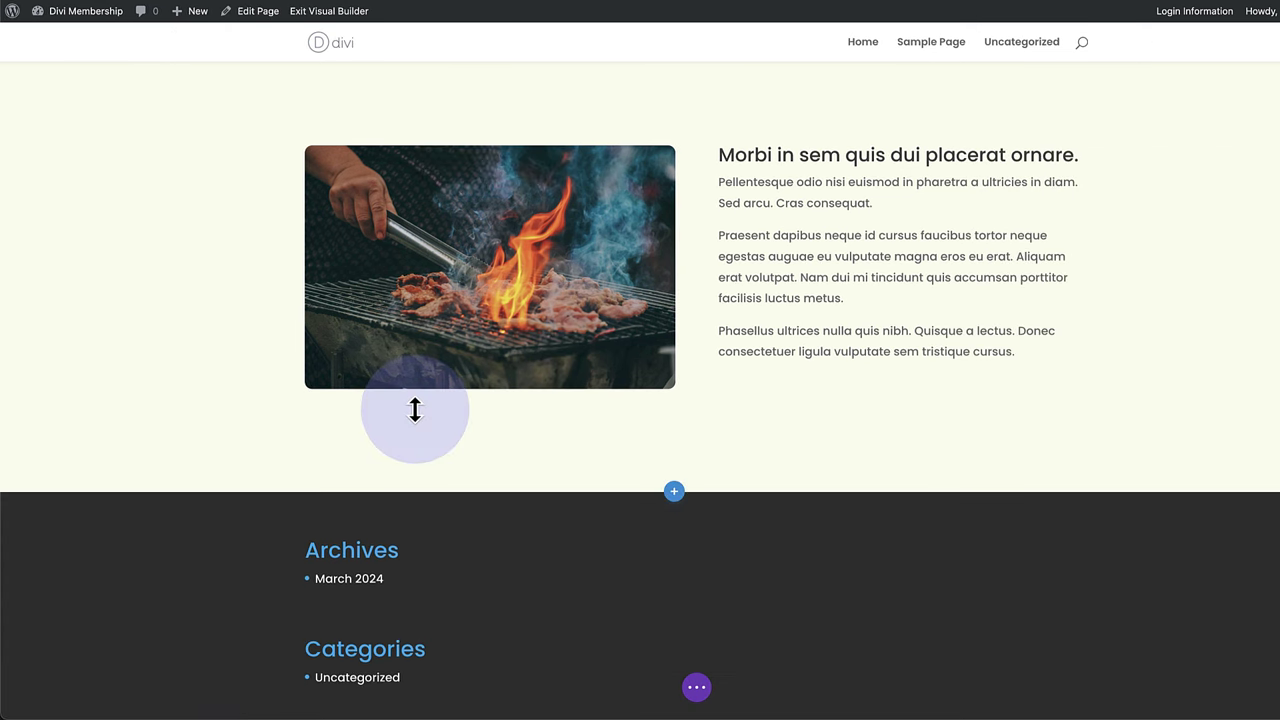
Step: Open the WordPress Dashboard in a new tab from the admin bar site menu
scroll(416, 410, up, 5)
scroll(416, 410, down, 4)
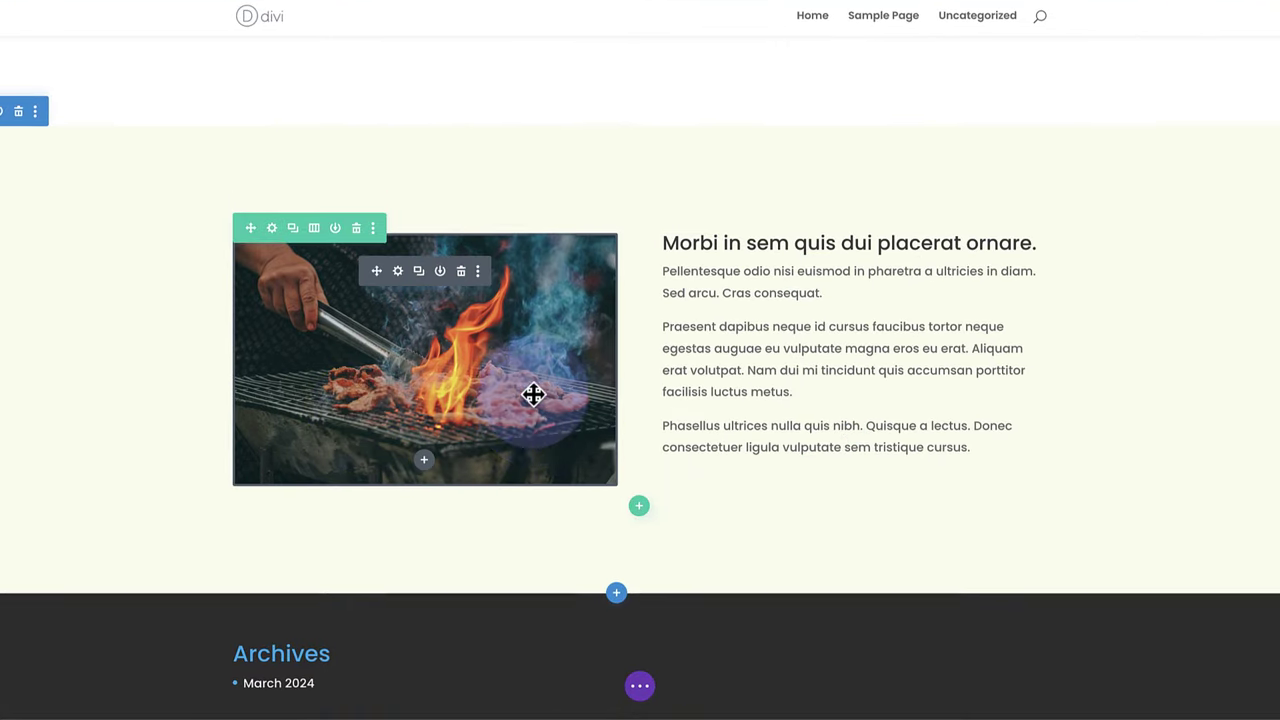
scroll(533, 395, up, 5)
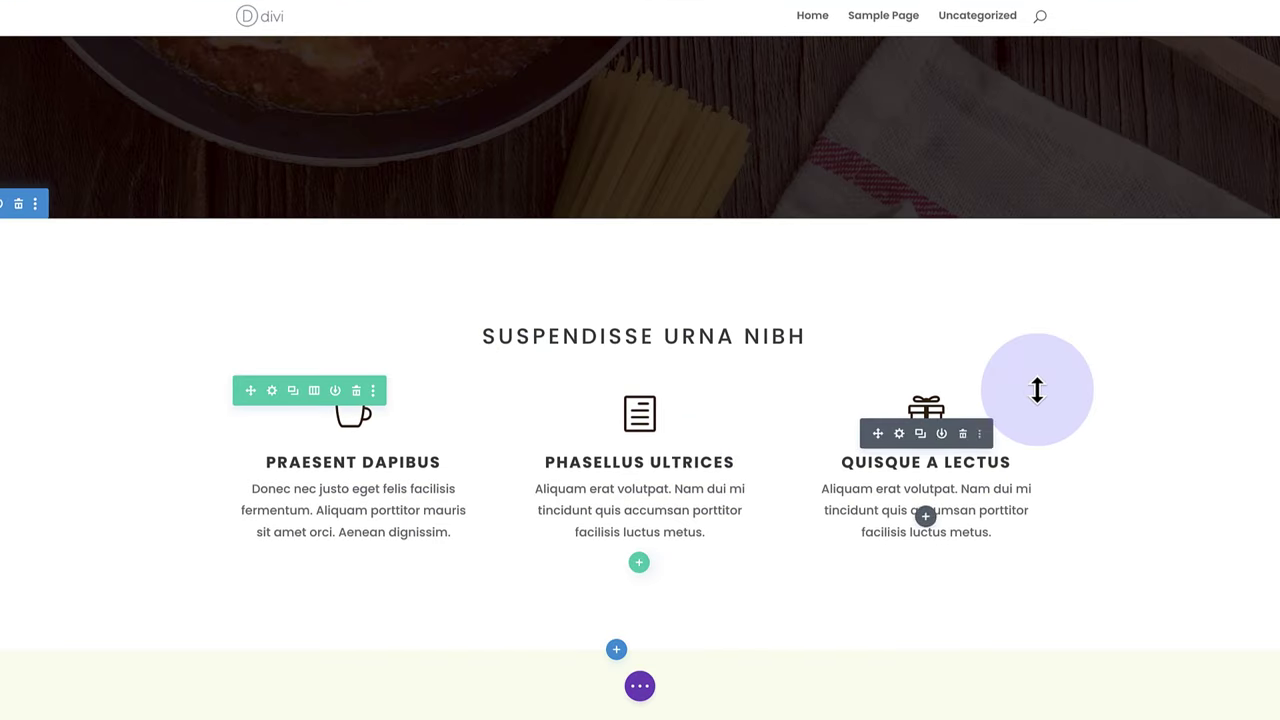
scroll(1036, 392, up, 5)
scroll(1038, 392, up, 2)
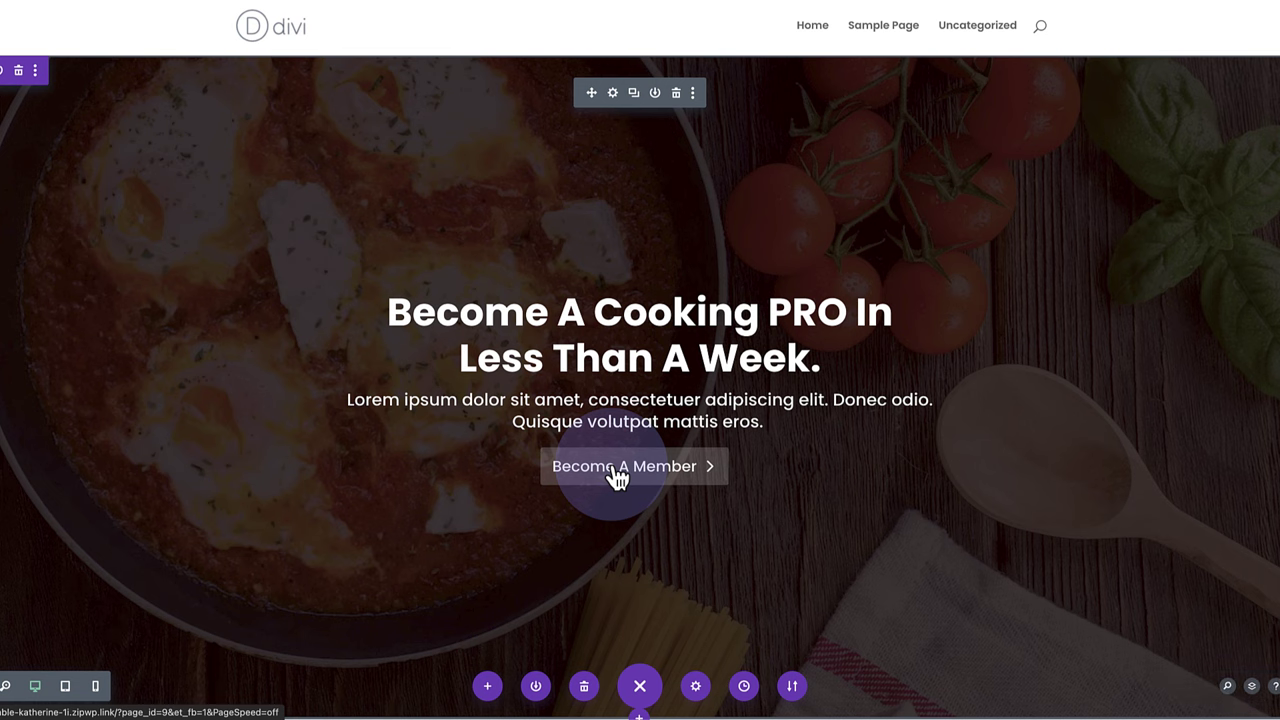
mouse_move(10, 25)
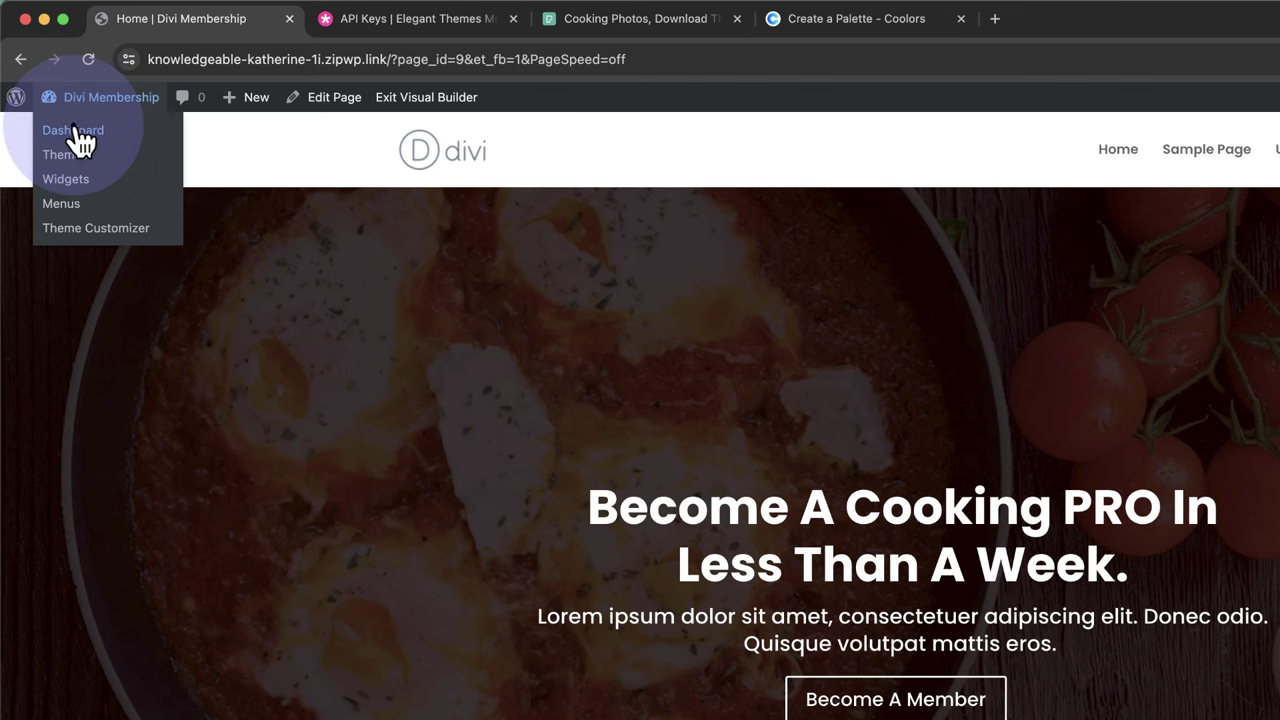
super+click(76, 132)
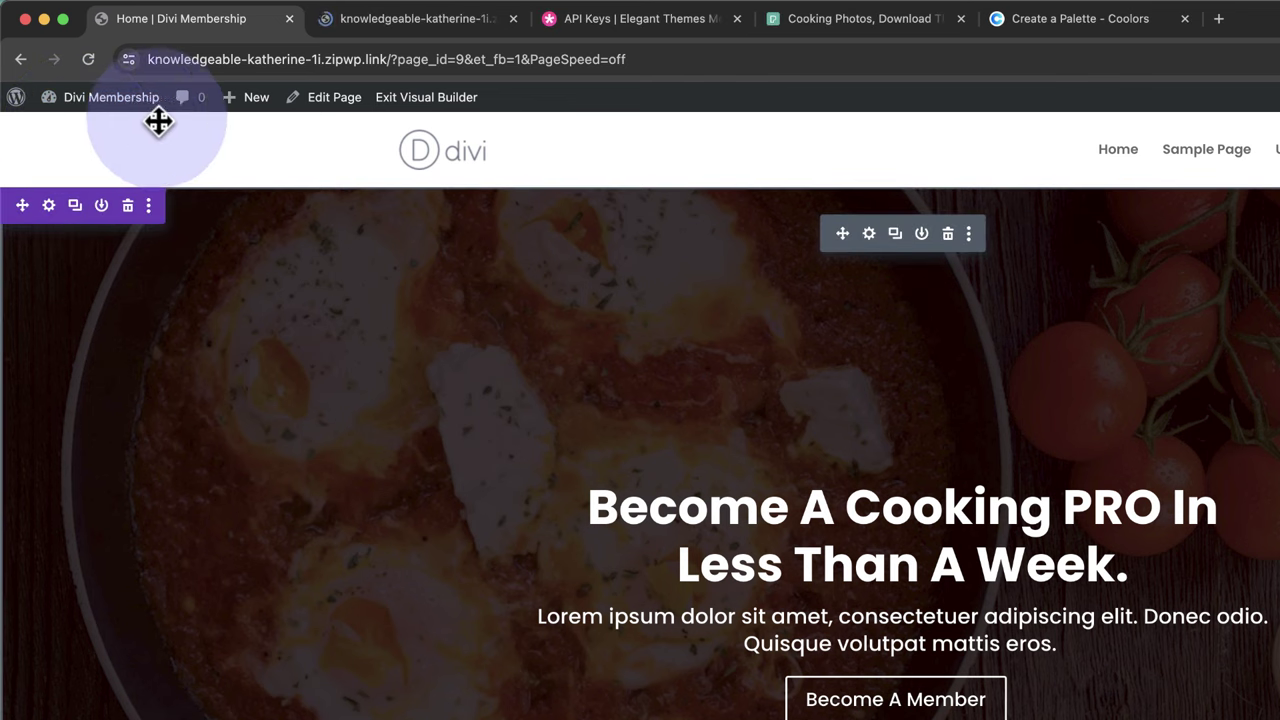
Step: Exit the Visual Builder and scroll through the live homepage
click(424, 98)
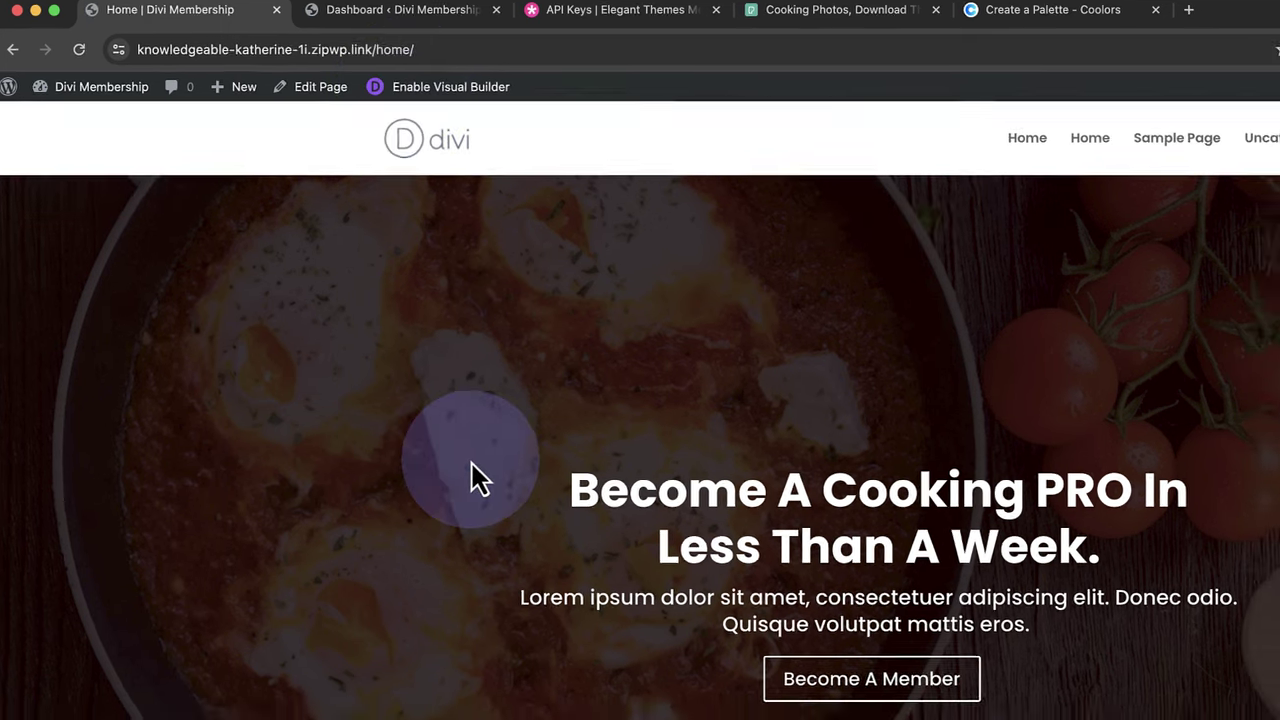
scroll(475, 478, down, 5)
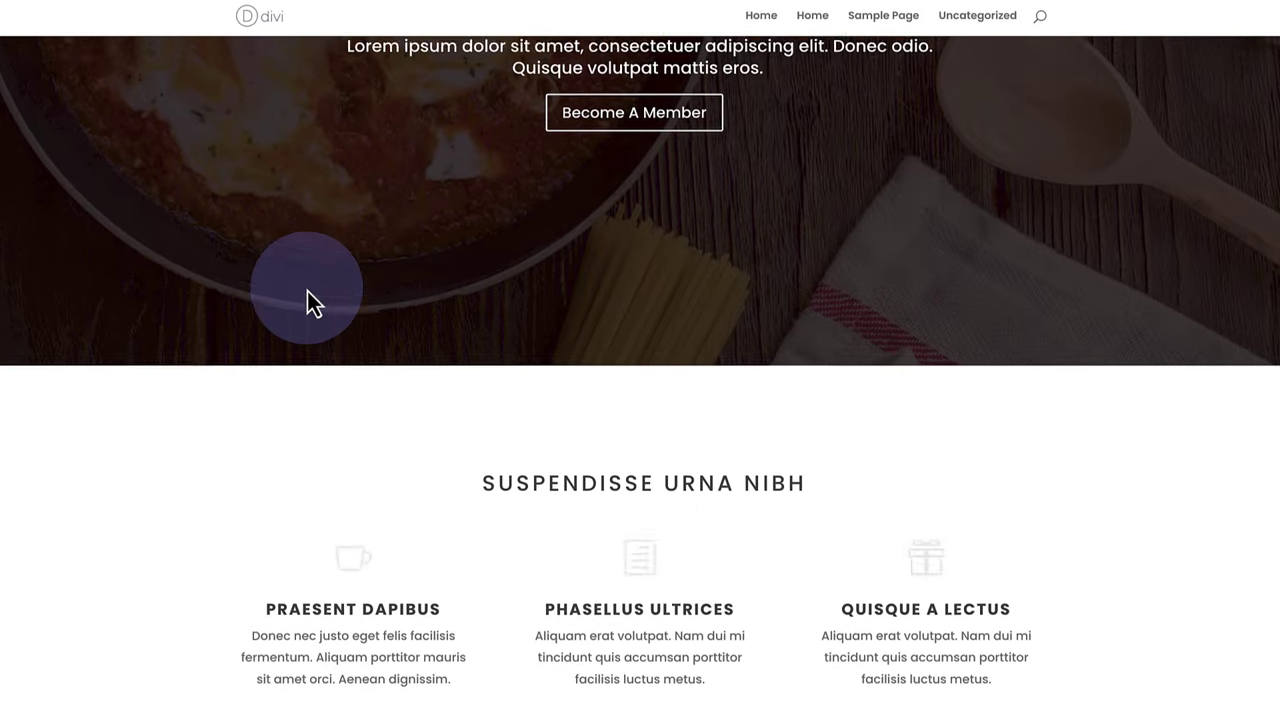
scroll(310, 300, down, 5)
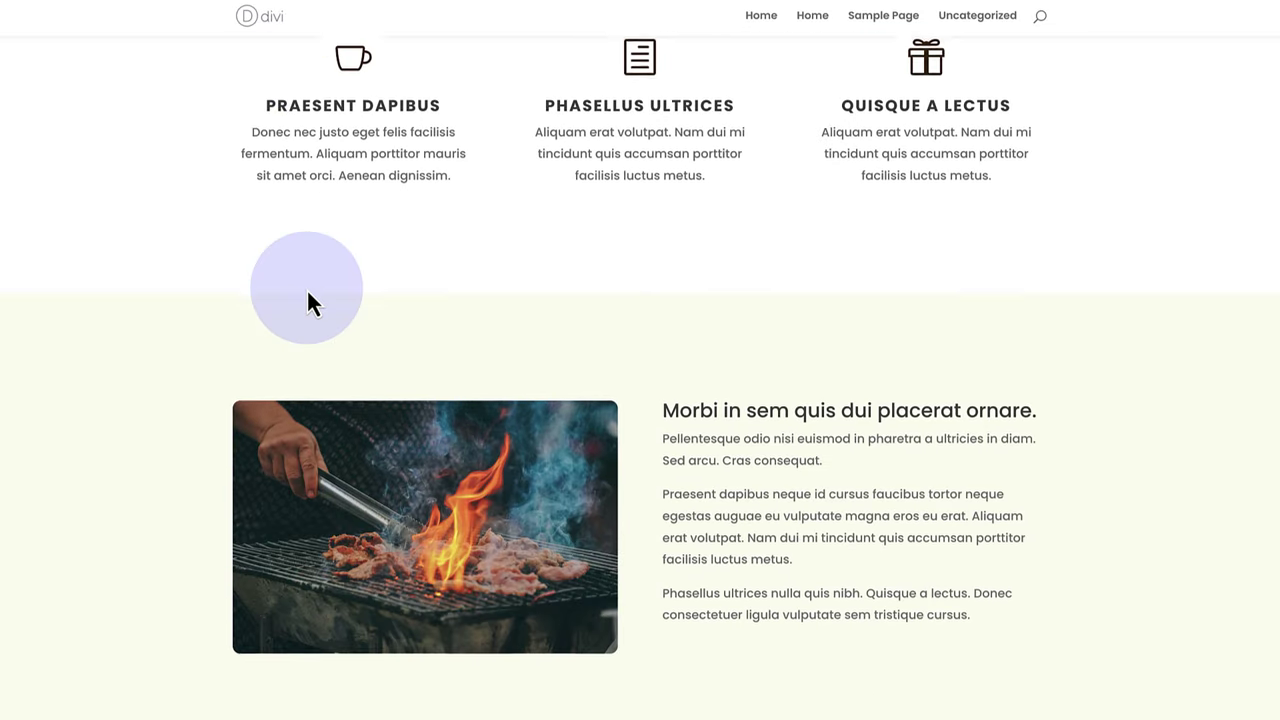
scroll(310, 300, down, 3)
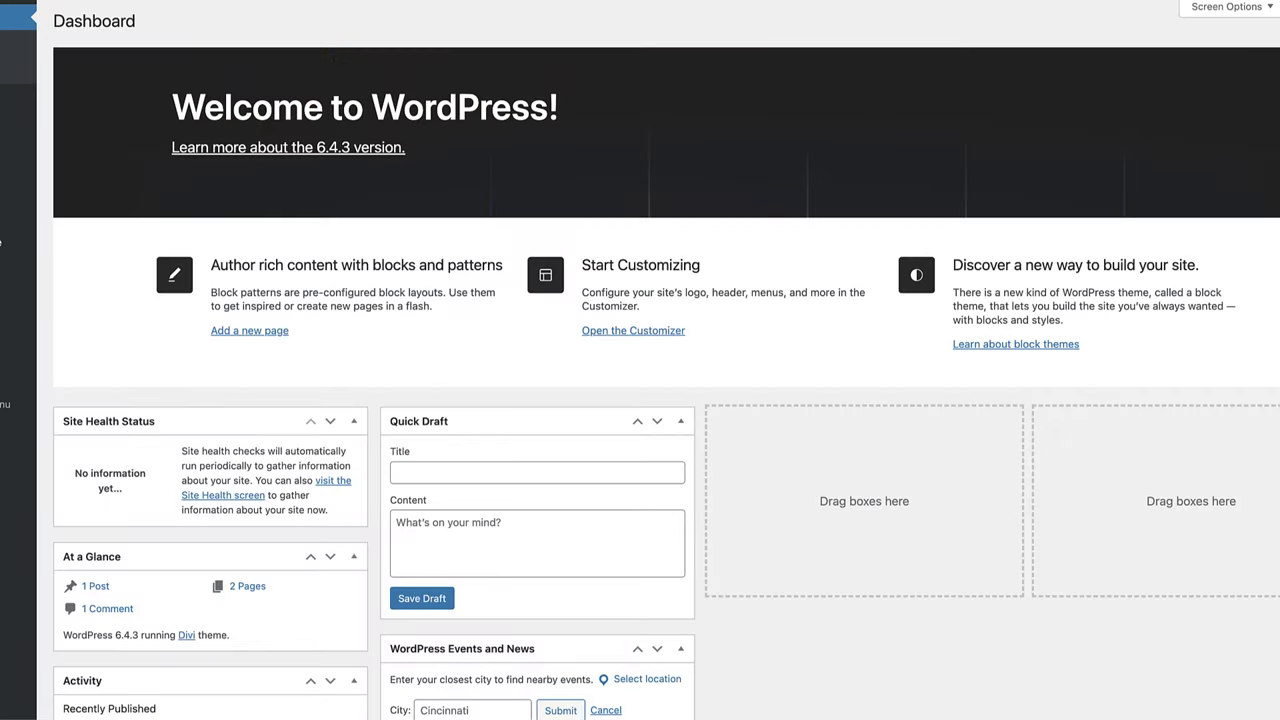
Step: Open the Uncategorized category for editing from Posts > Categories
mouse_move(23, 171)
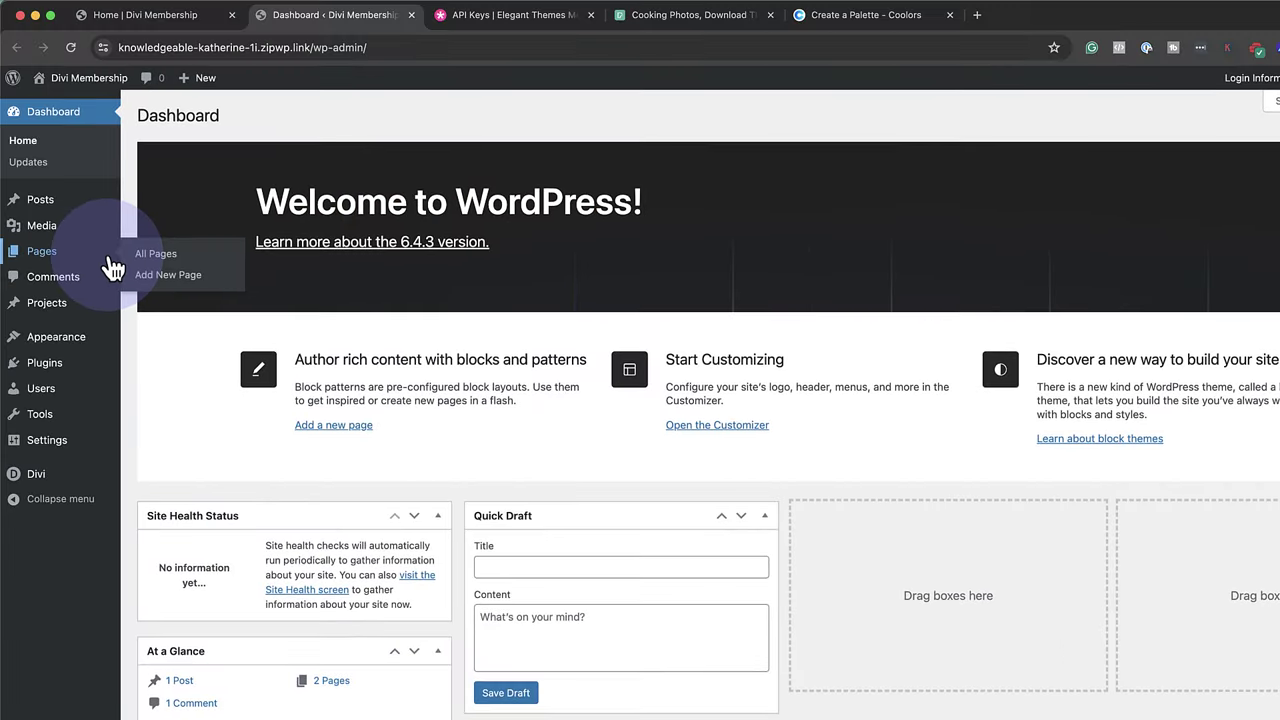
mouse_move(90, 370)
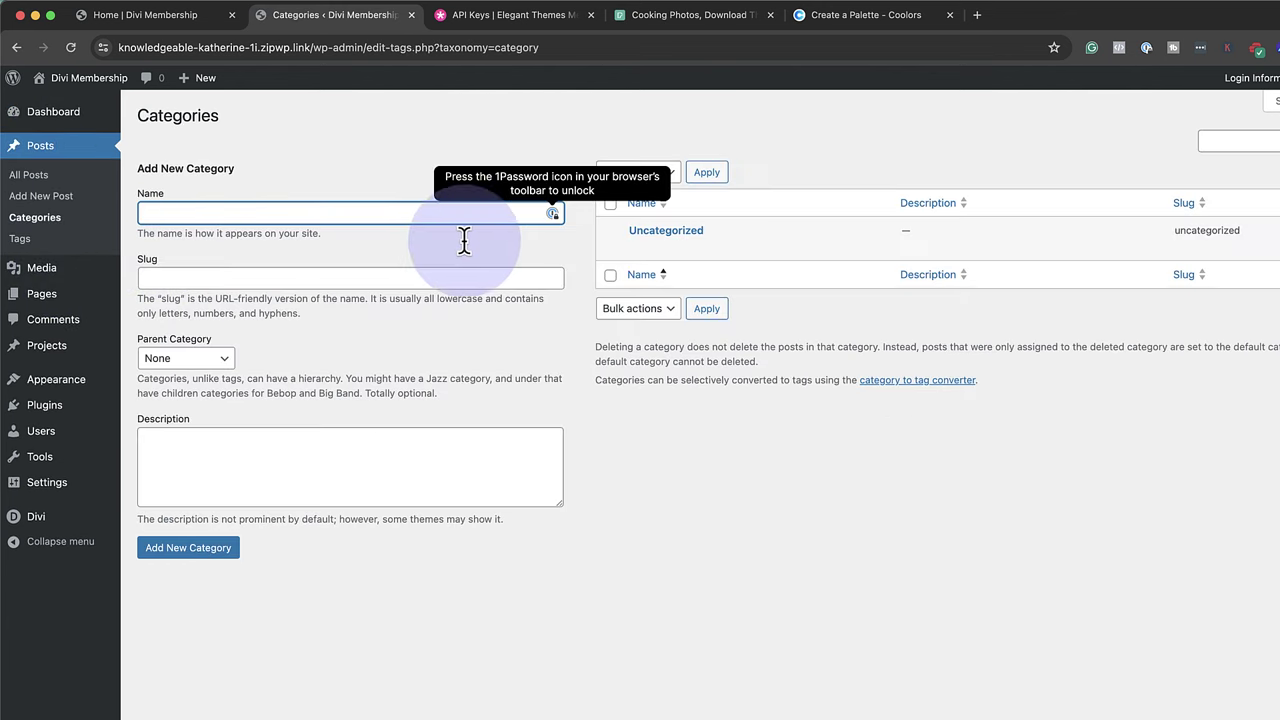
mouse_move(663, 254)
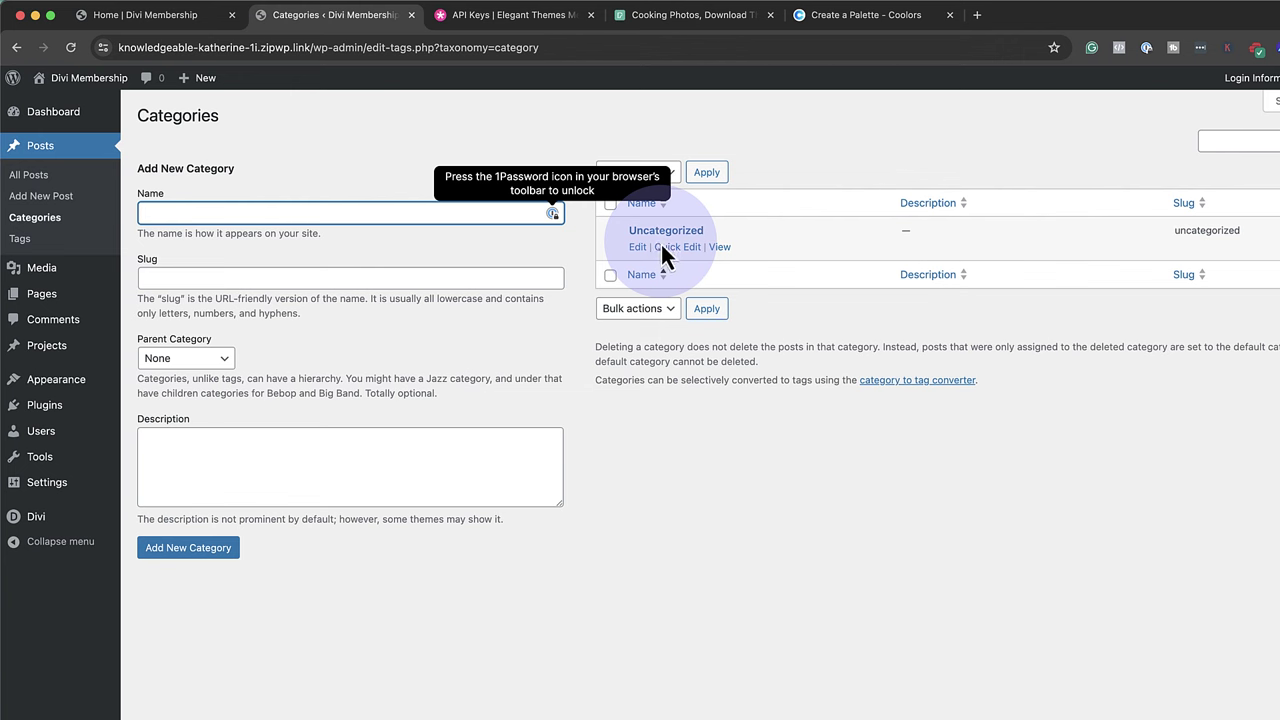
click(638, 247)
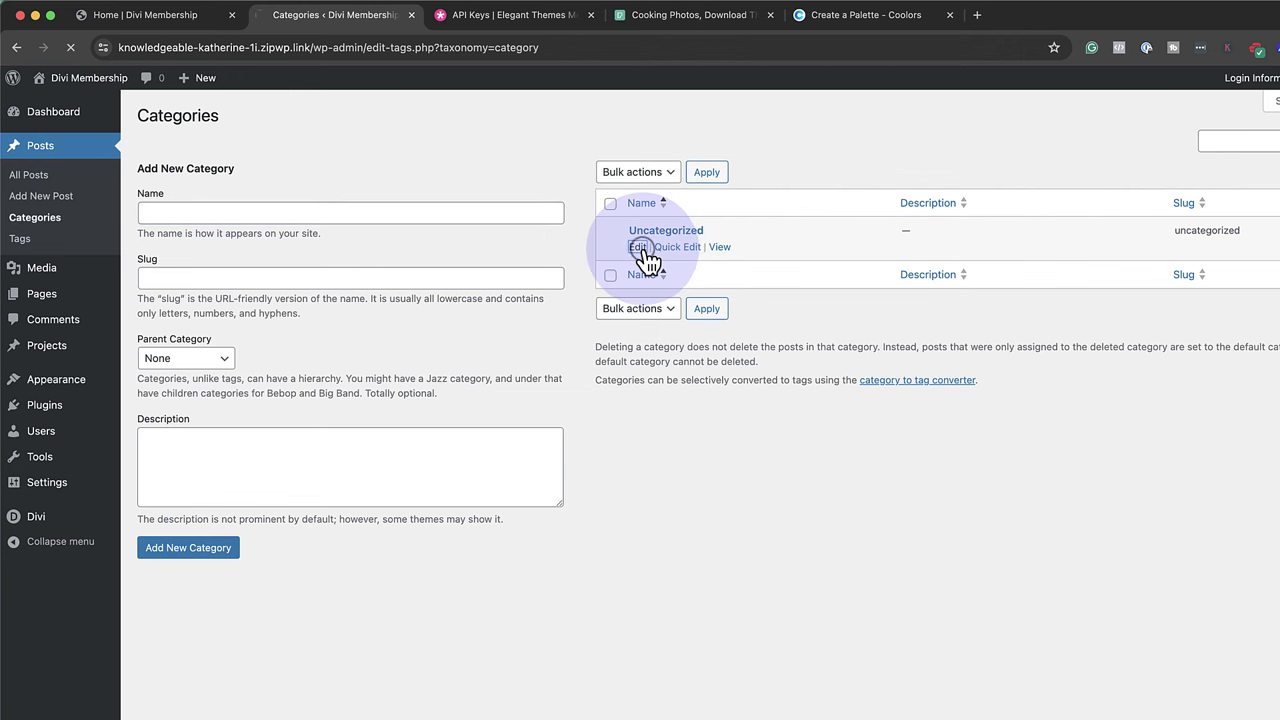
Step: Rename it 'Free Tutorials' with slug free-tutorials, update, and return to the categories list
double_click(415, 158)
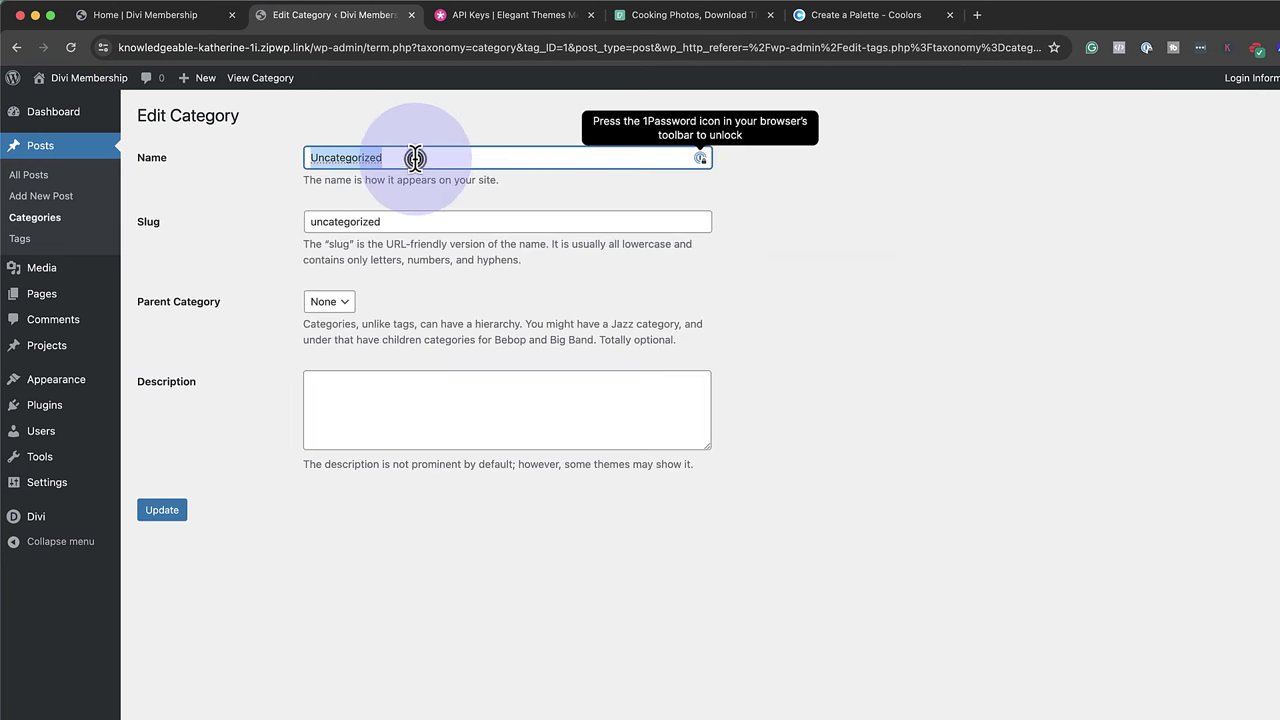
text(Free Tutorials)
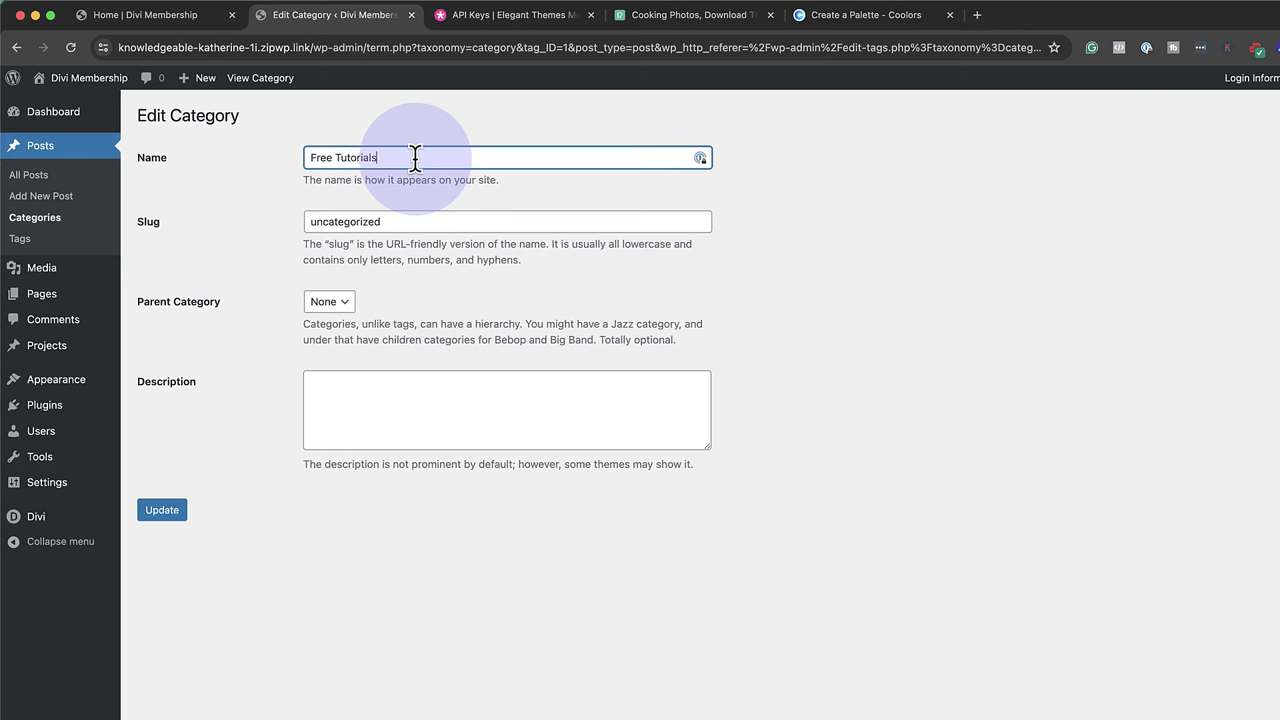
triple_click(402, 157)
key(super+c)
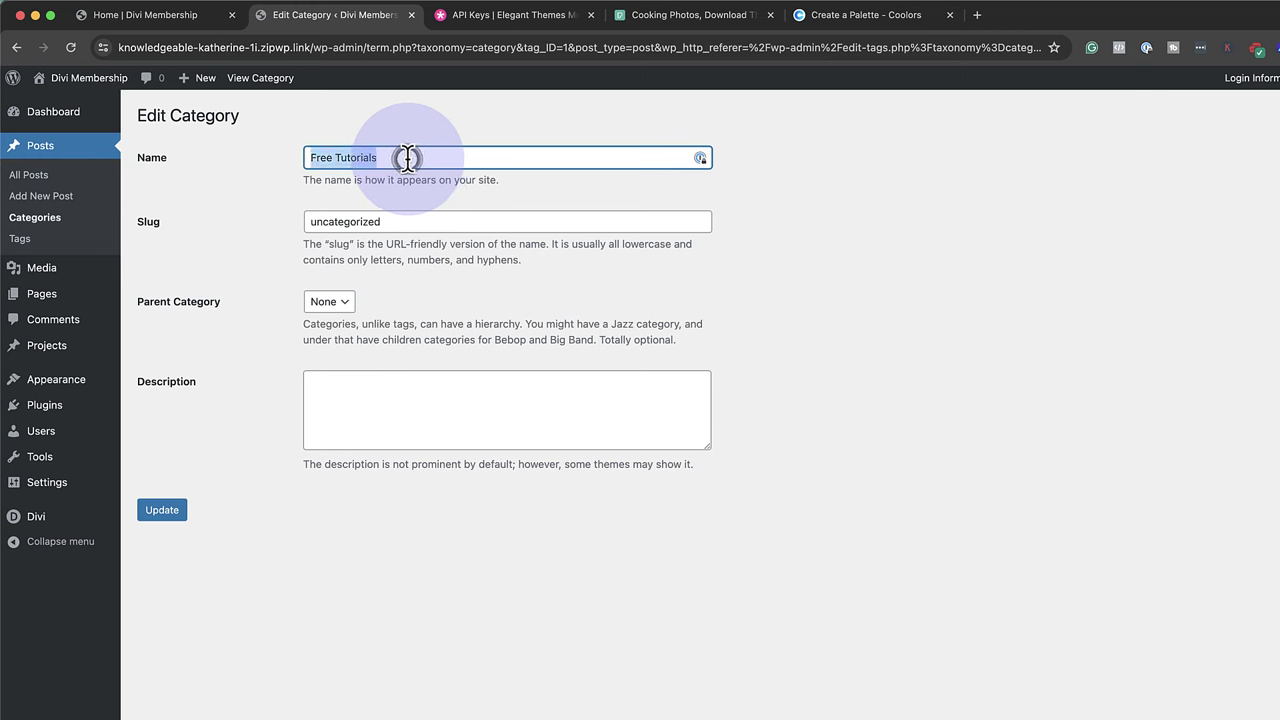
triple_click(391, 221)
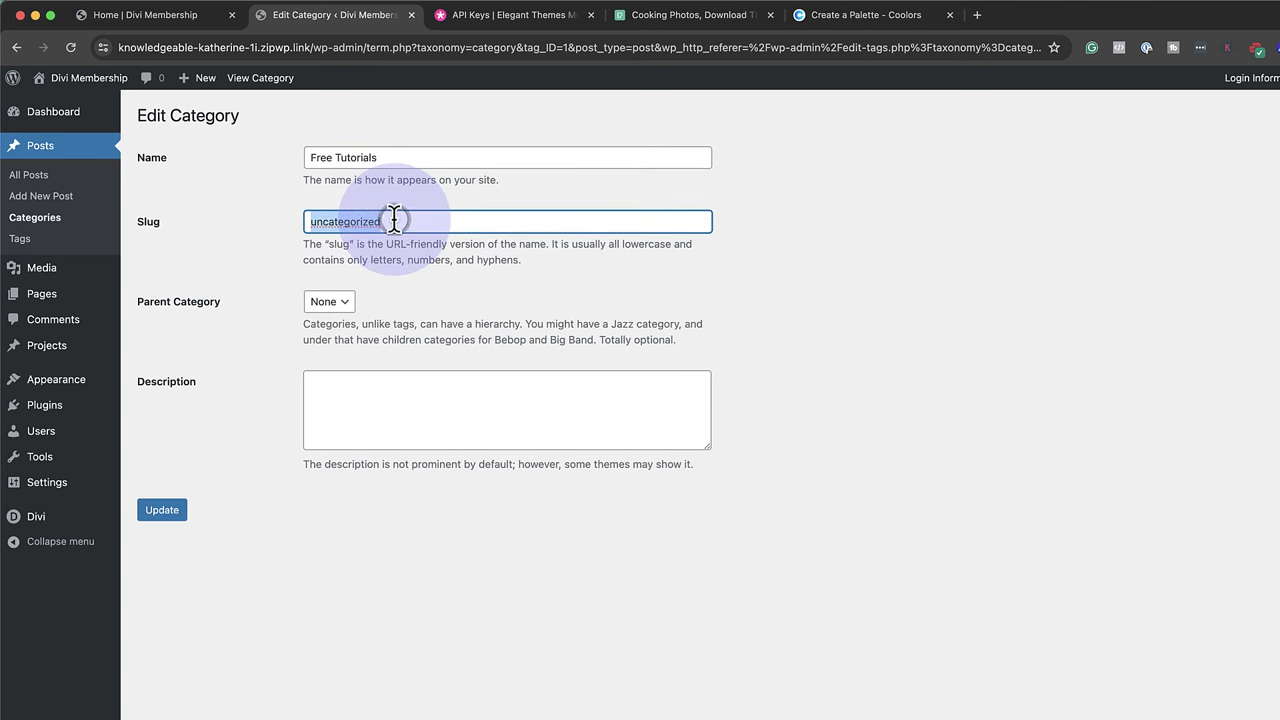
key(super+v)
click(168, 514)
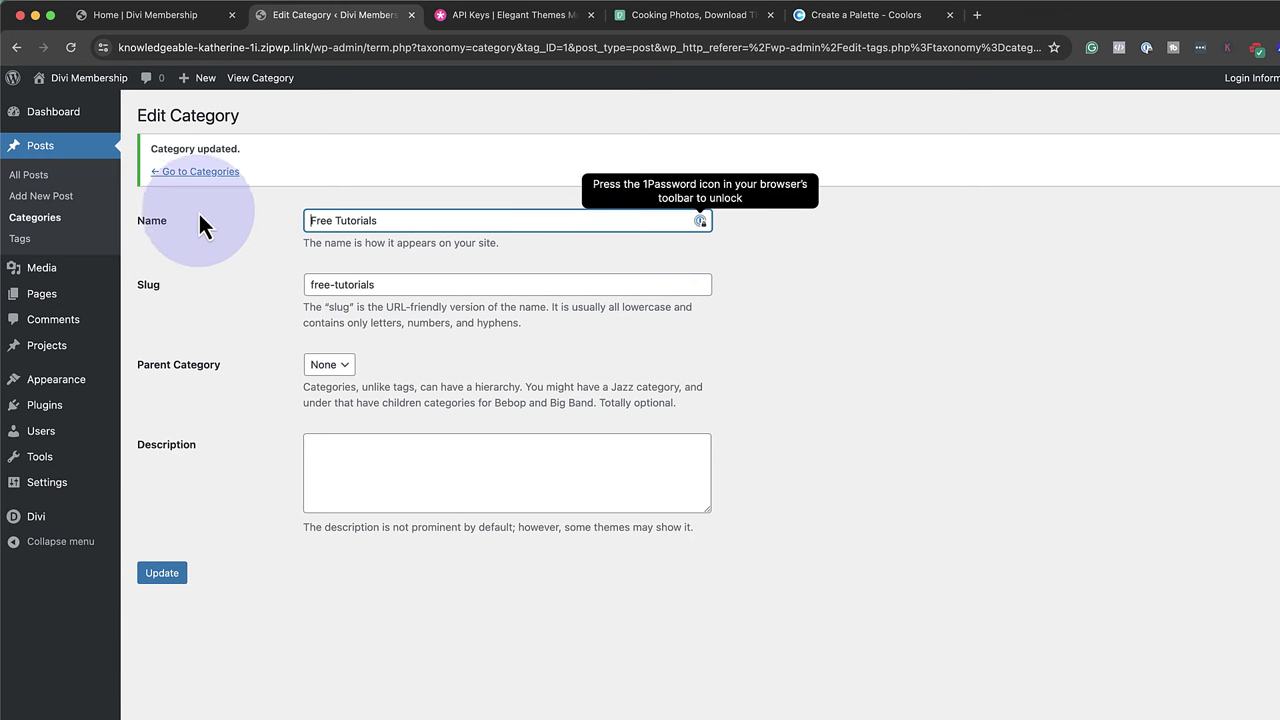
click(200, 172)
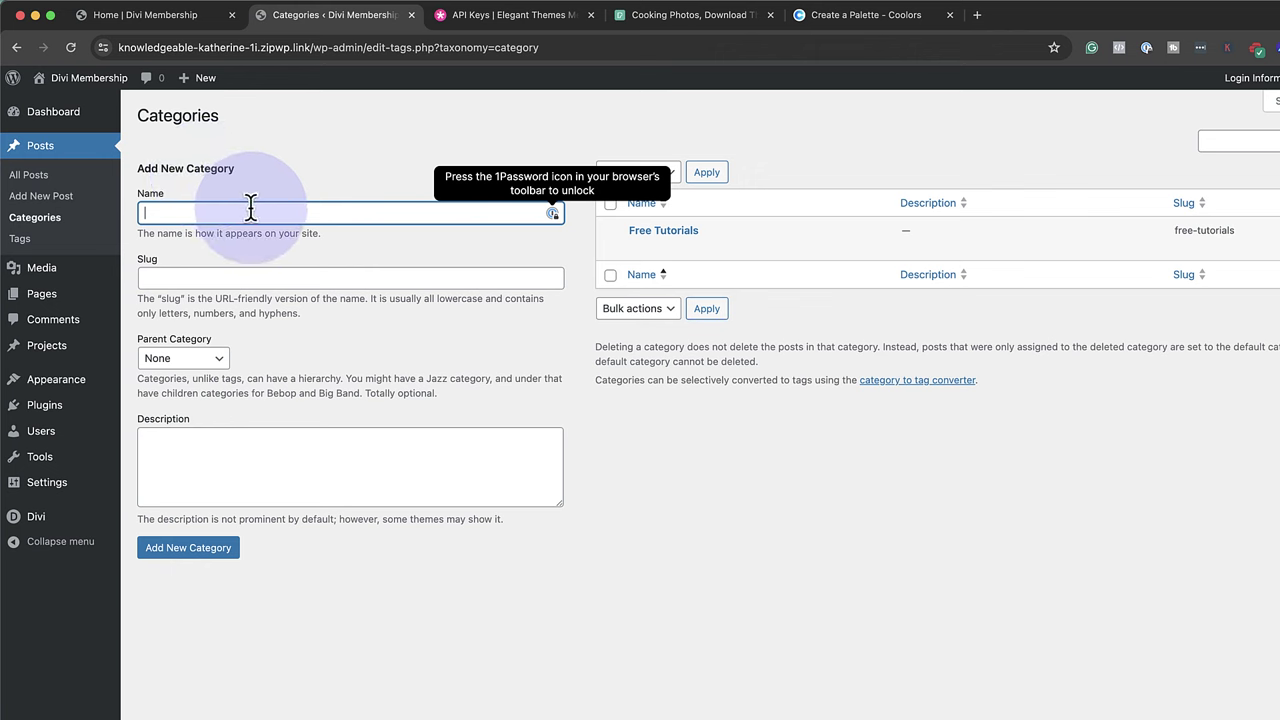
Step: Create a 'Members Tutorials' category with slug members-tutorials
text(Members Tutorials)
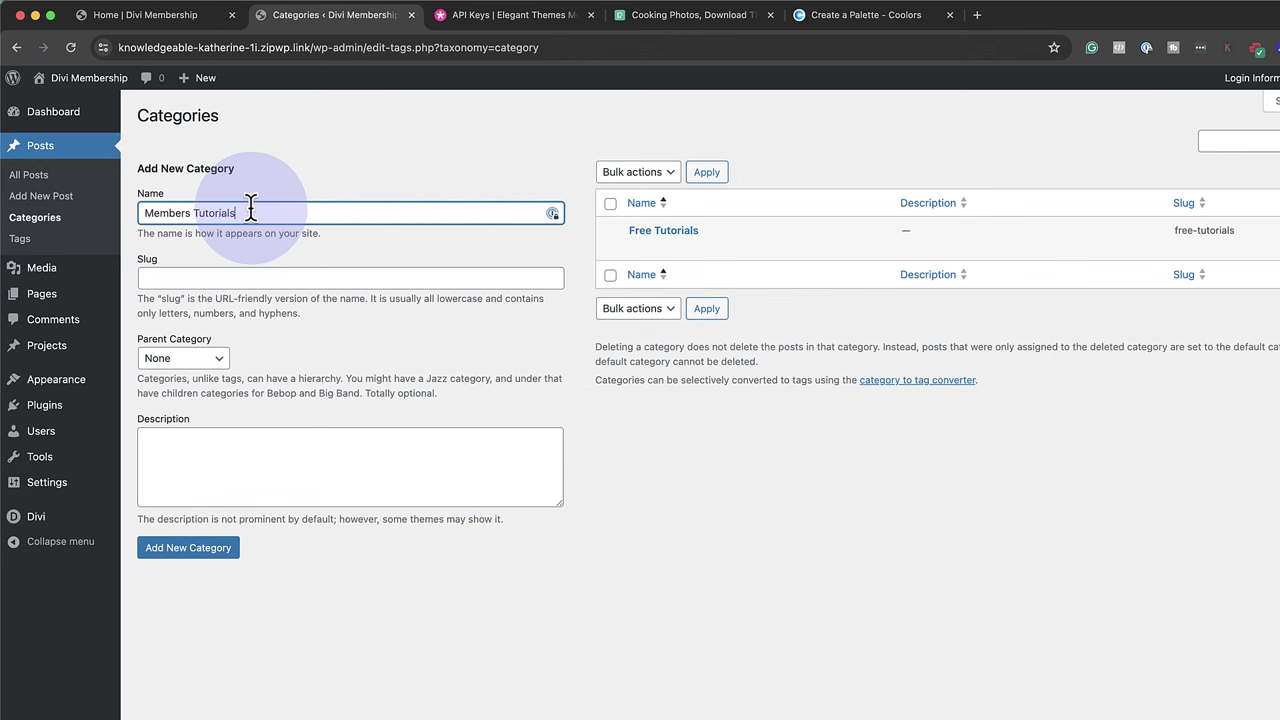
triple_click(312, 215)
key(super+c)
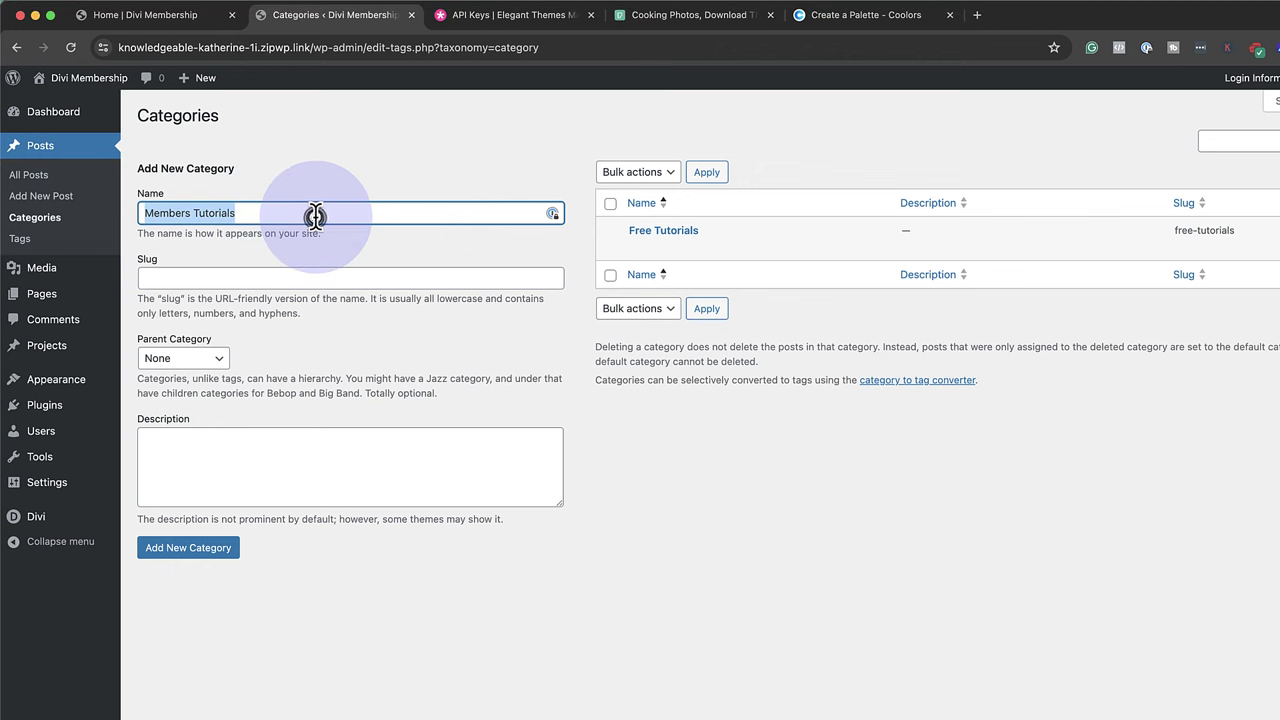
click(266, 275)
key(super+v)
click(206, 549)
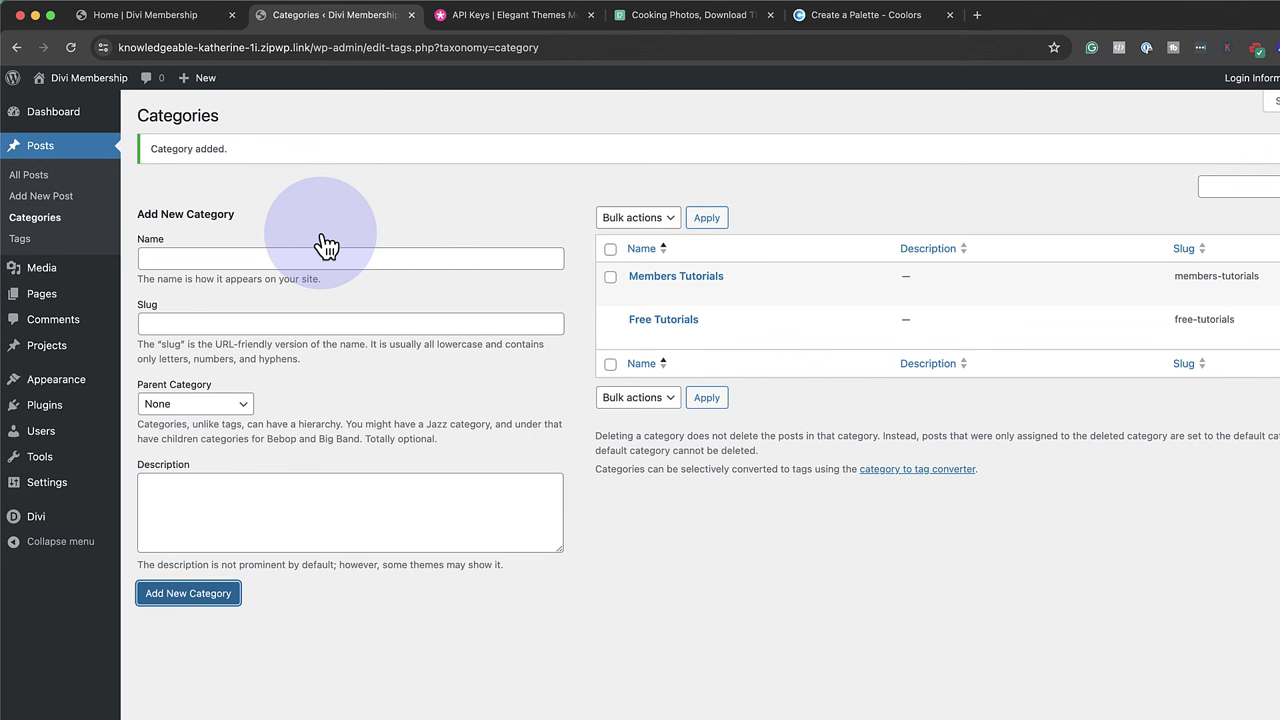
mouse_move(30, 515)
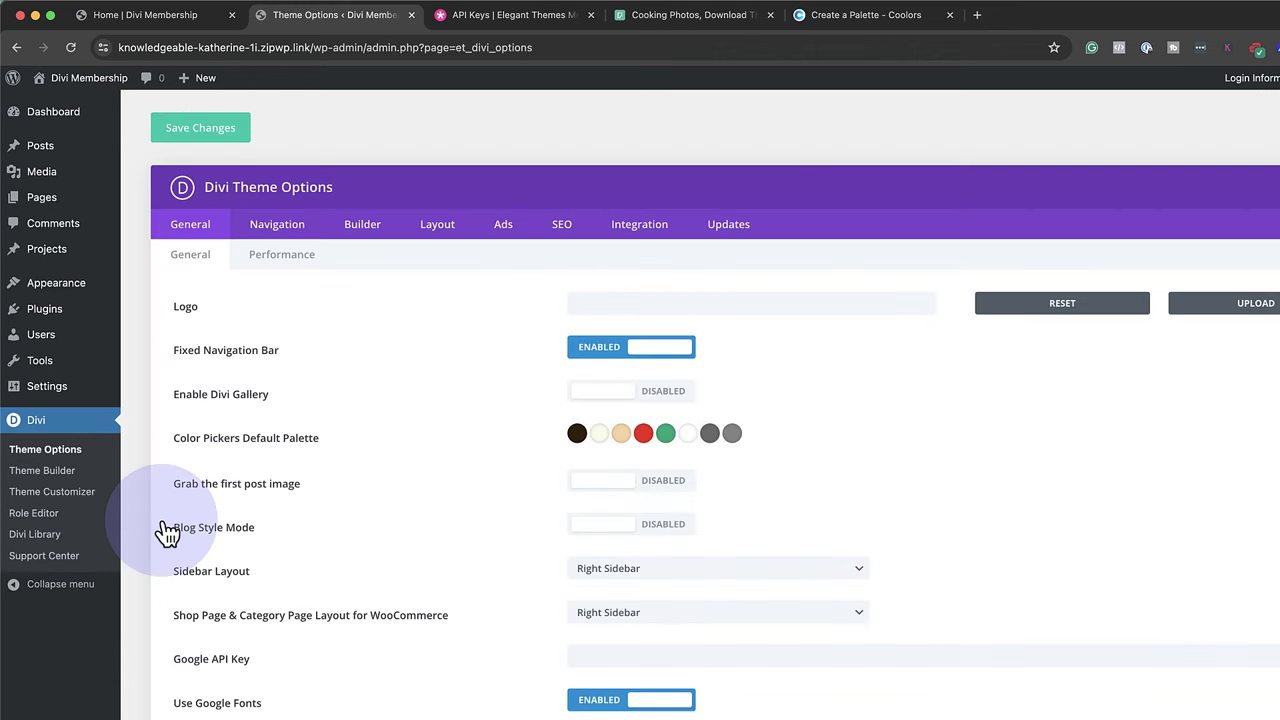
Step: In Theme Builder, add a Global Header to the Default Website Template and build it from scratch
click(78, 474)
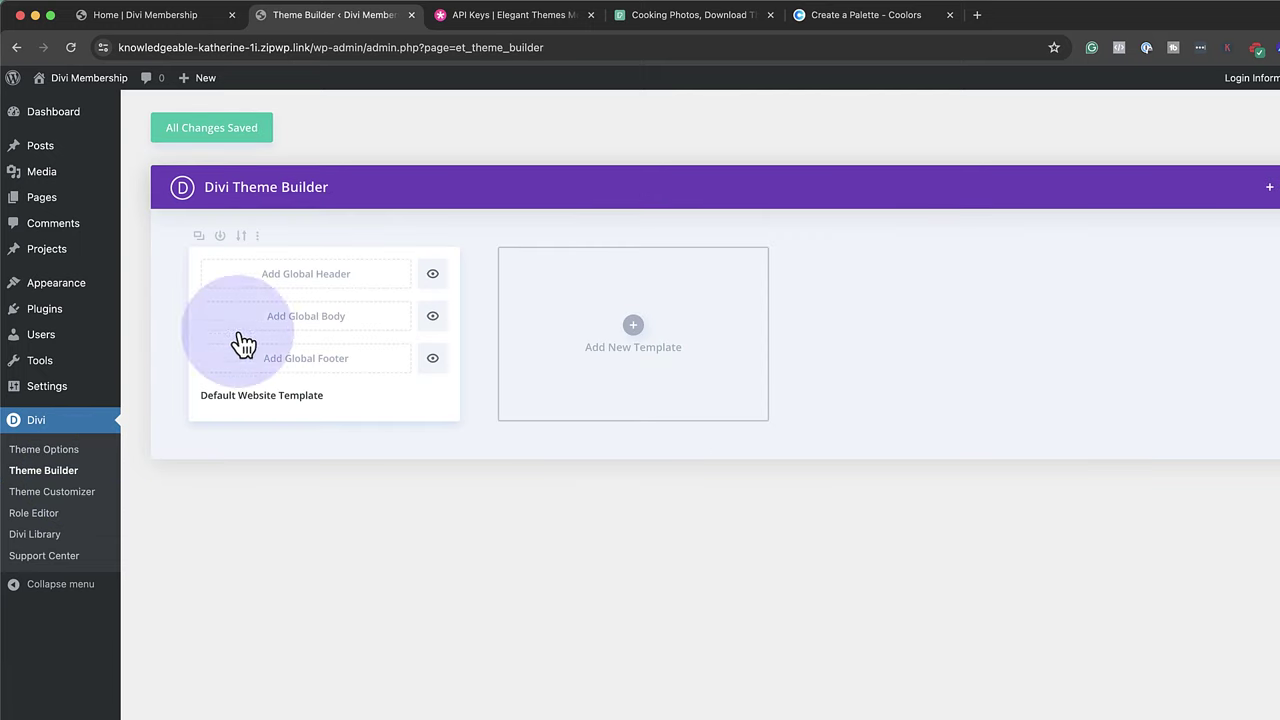
click(305, 273)
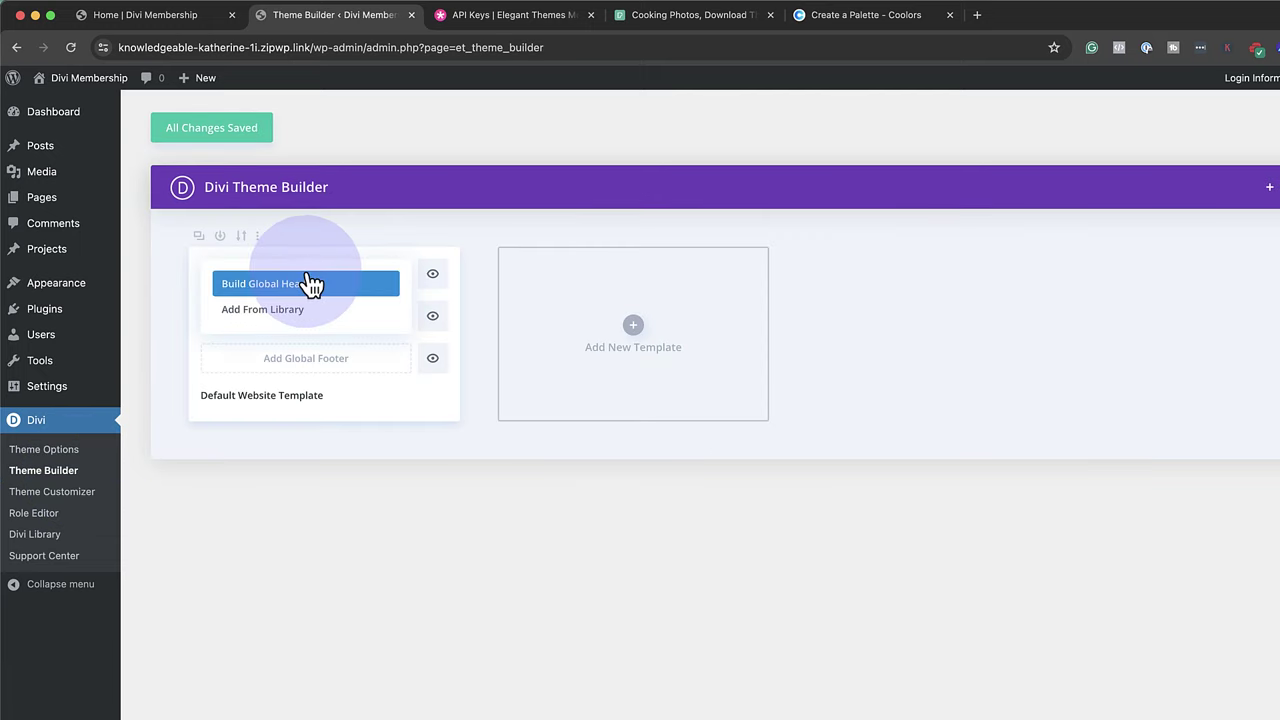
click(297, 285)
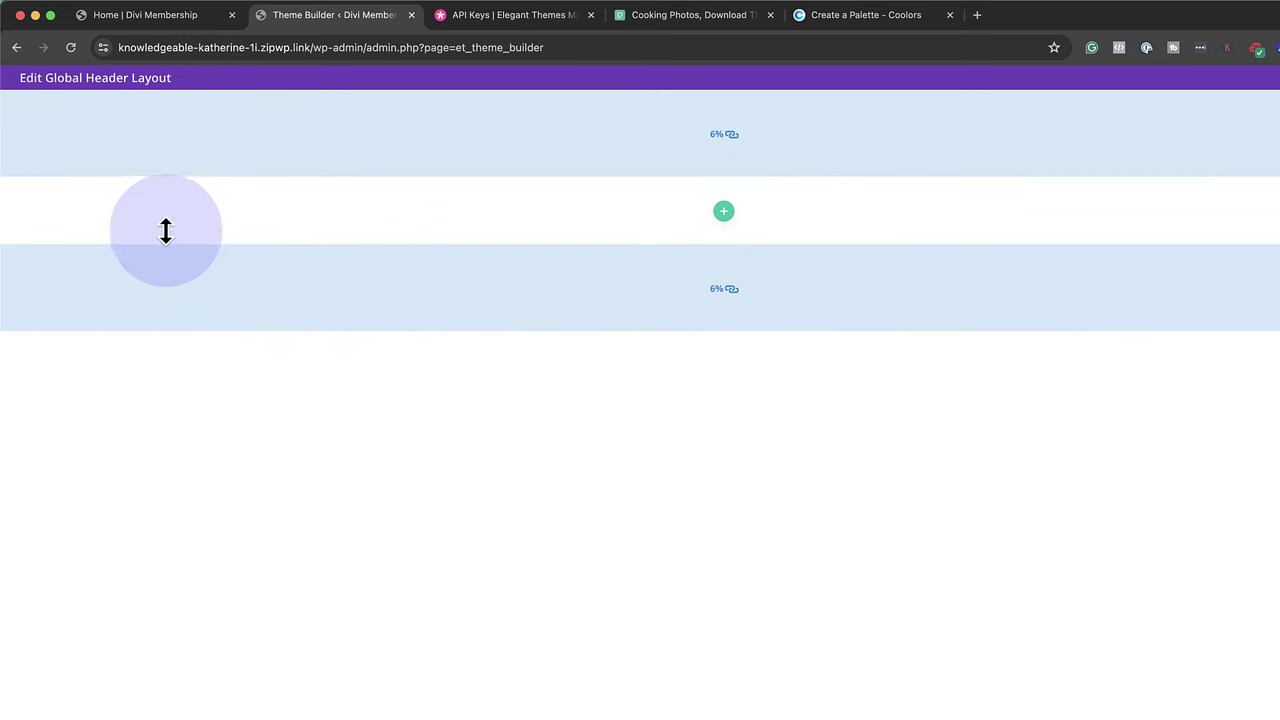
Step: Make the header section's background dark brown #291200
mouse_move(73, 195)
click(40, 104)
click(77, 283)
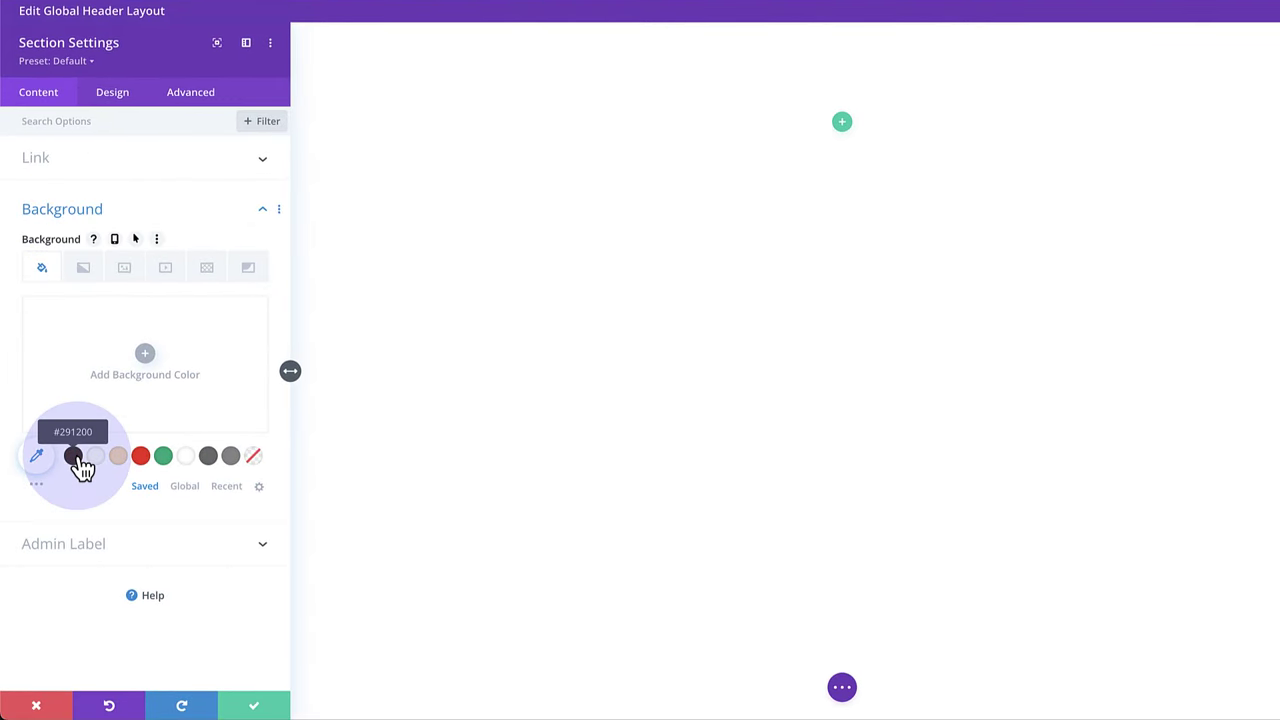
click(76, 458)
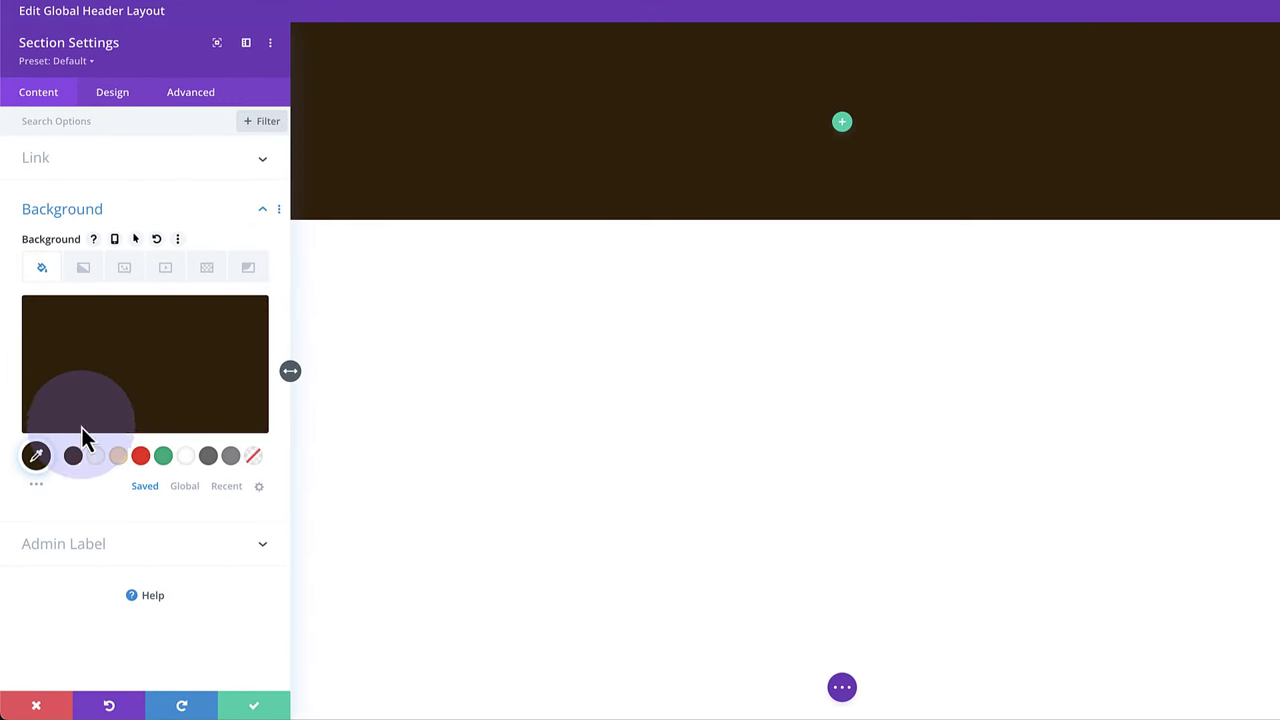
Step: Lower the section's top and bottom padding to 1%, save, and begin adding a row
click(126, 97)
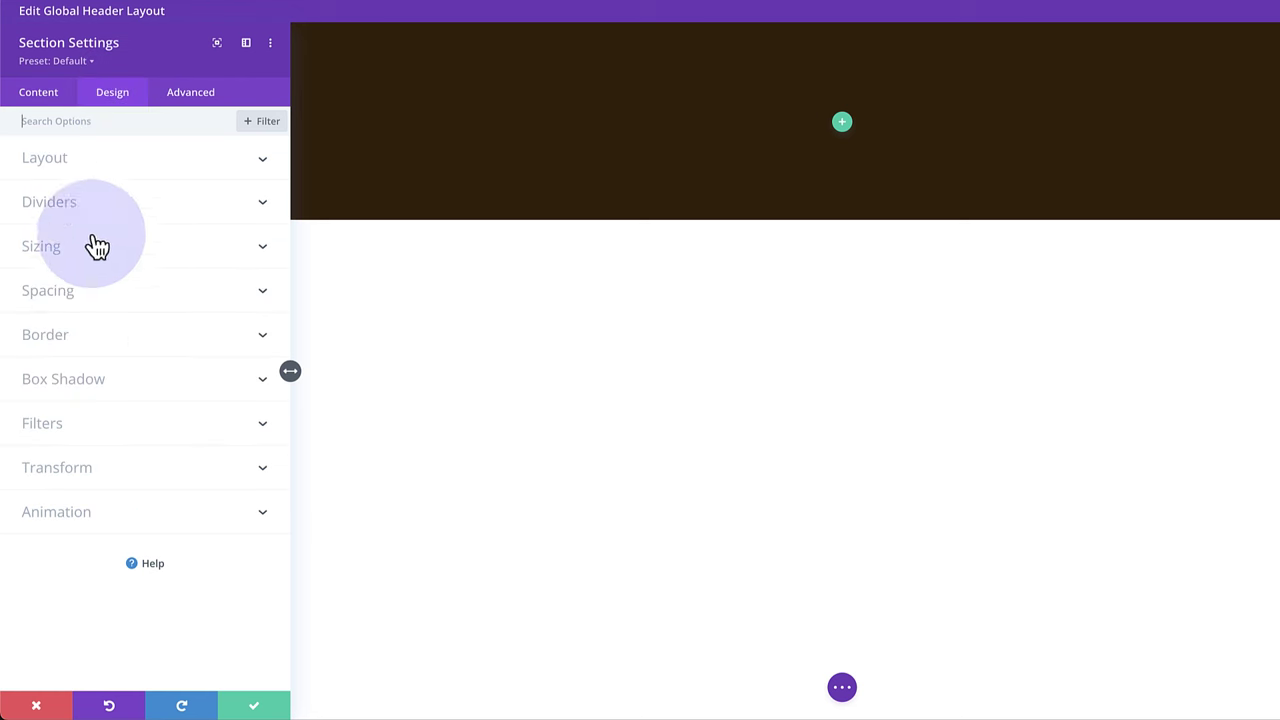
click(74, 292)
click(130, 360)
click(130, 360)
click(130, 360)
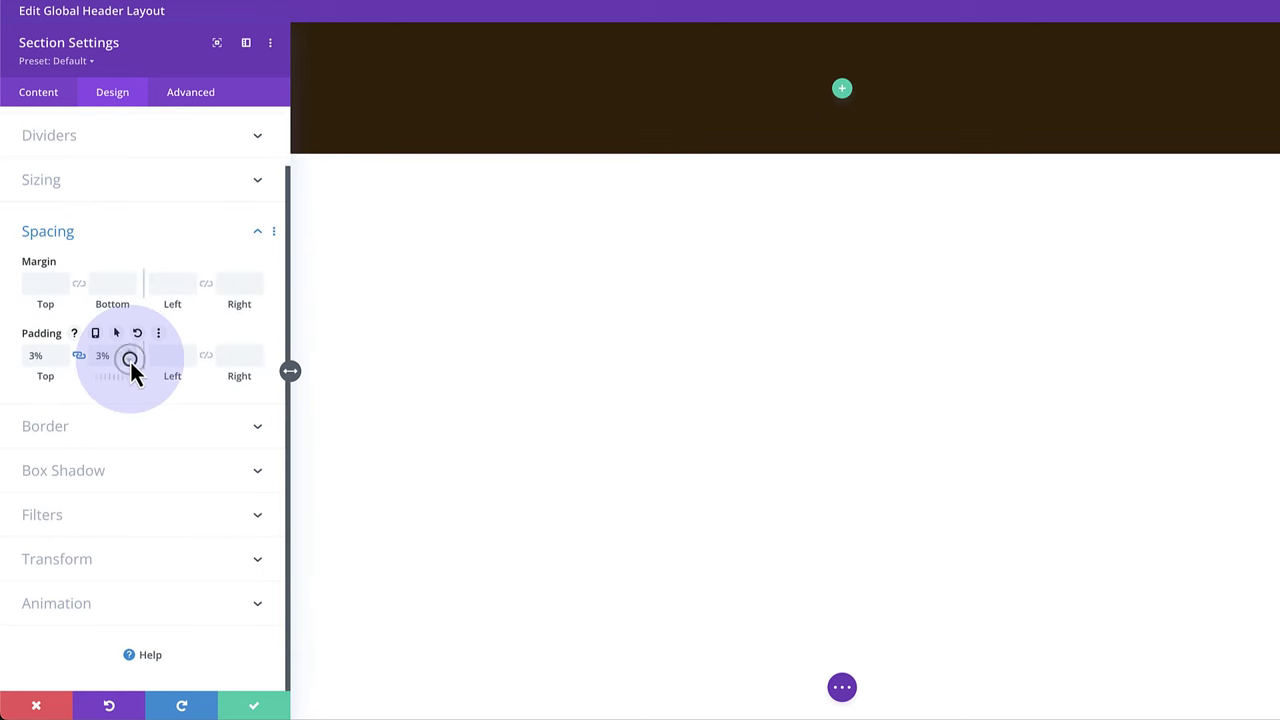
click(130, 359)
click(130, 359)
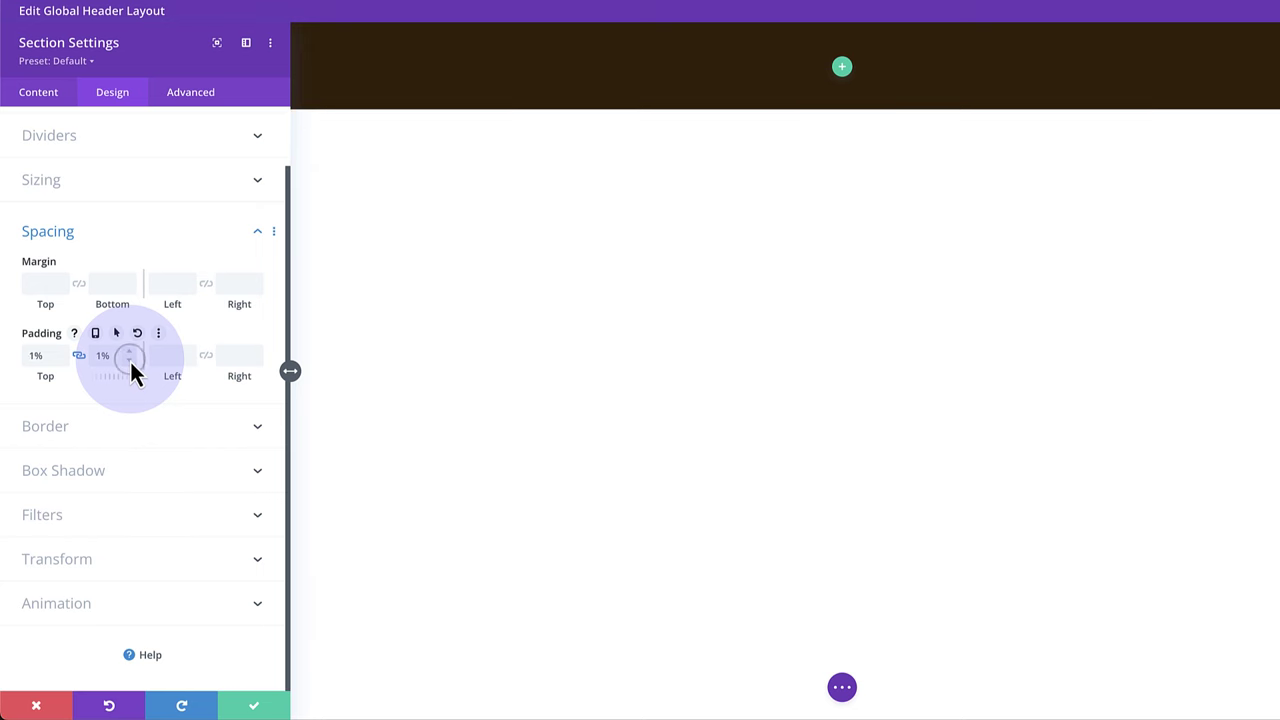
click(255, 707)
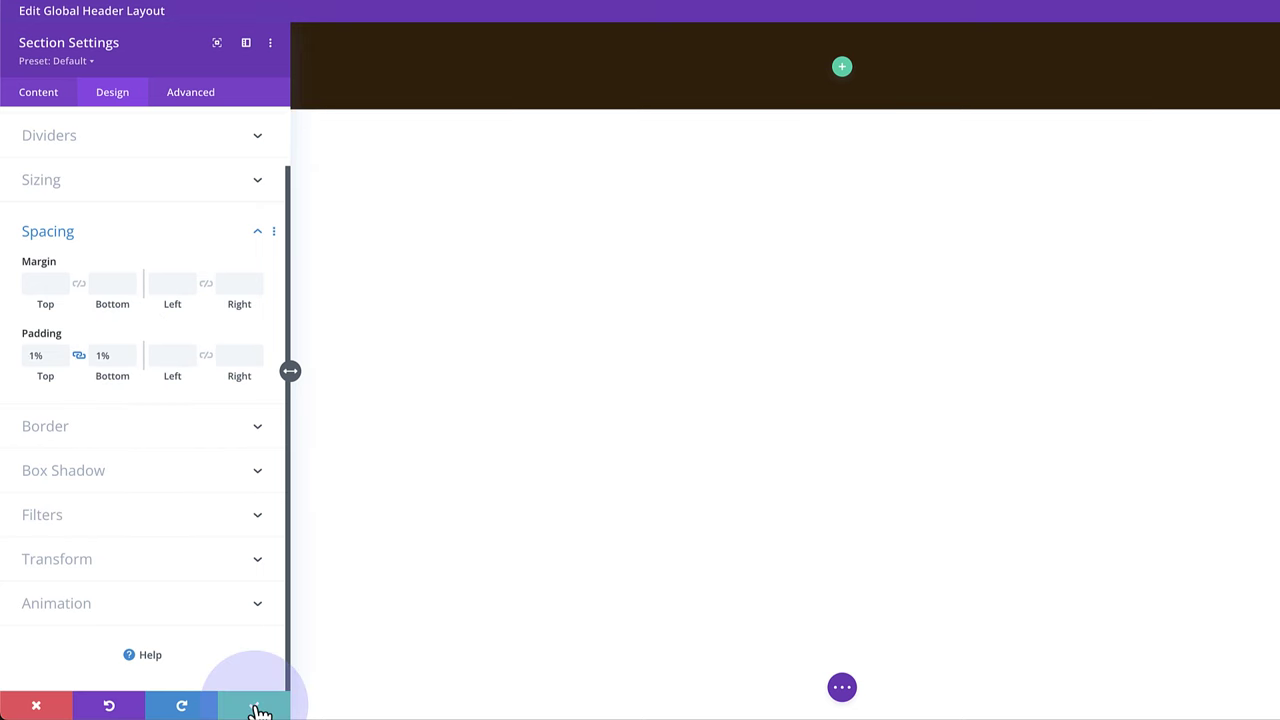
click(695, 70)
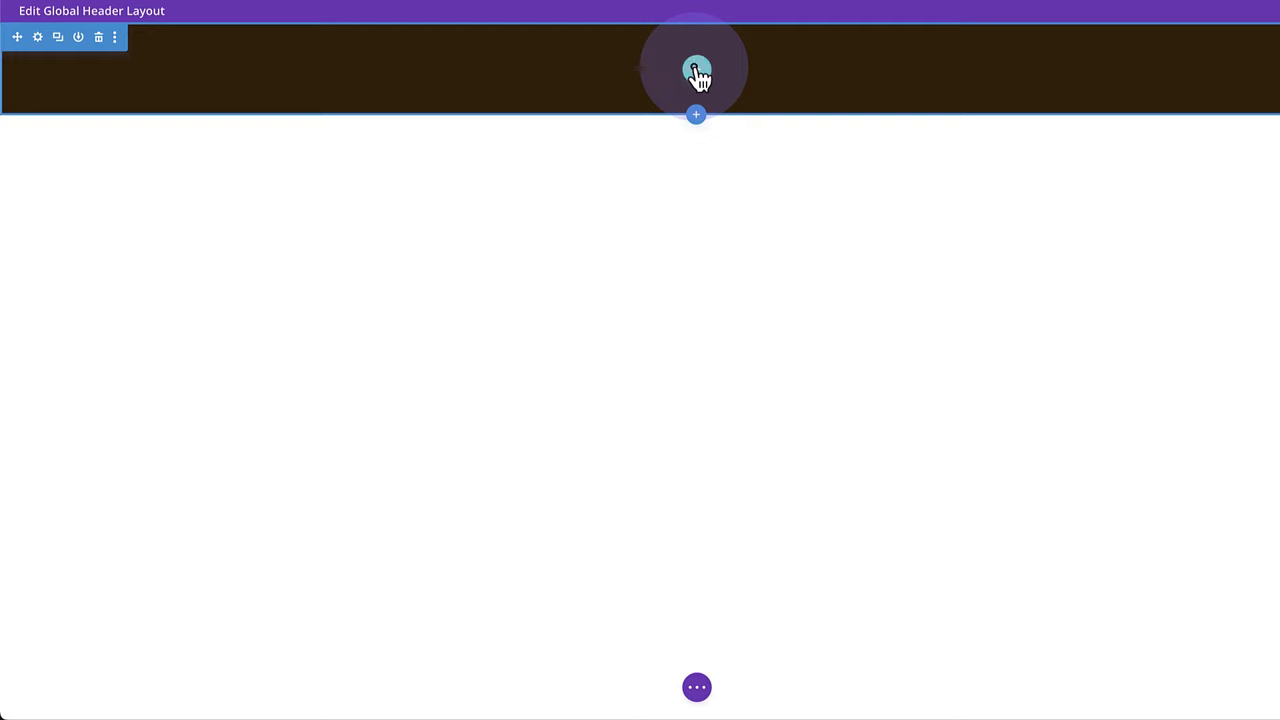
Step: Add a Menu module to a one-column row in the header
click(613, 185)
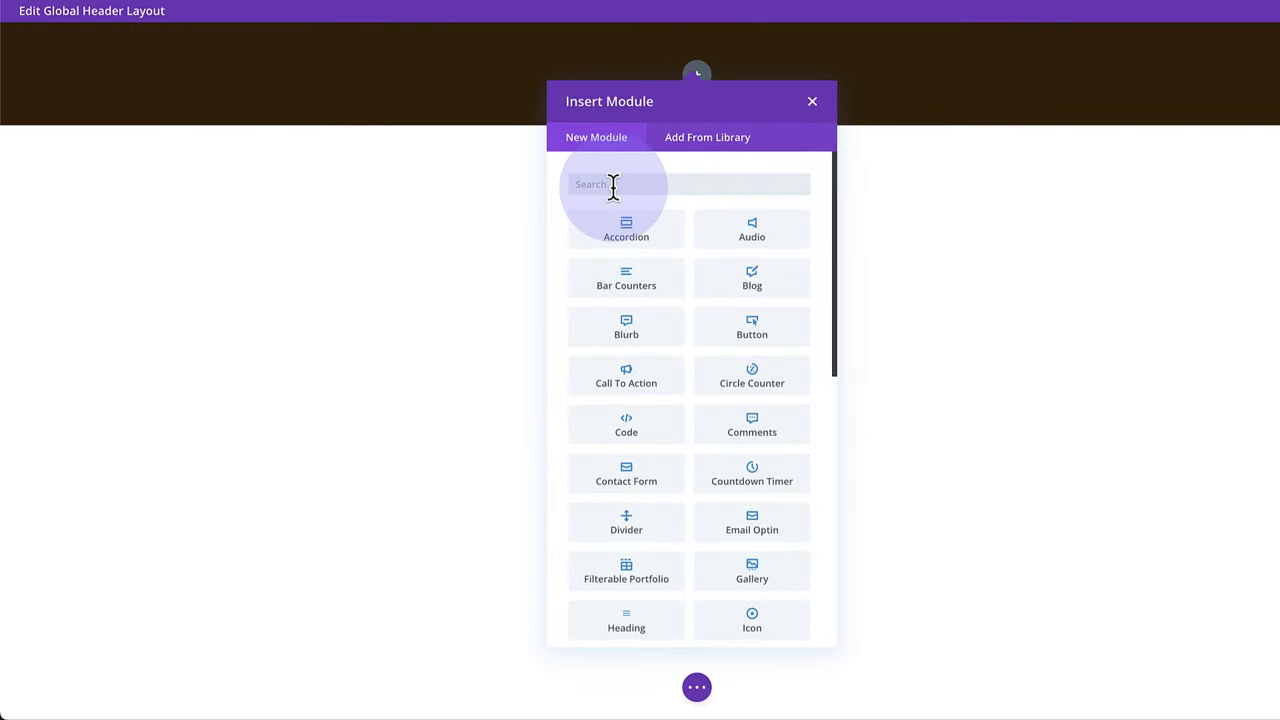
text(menu)
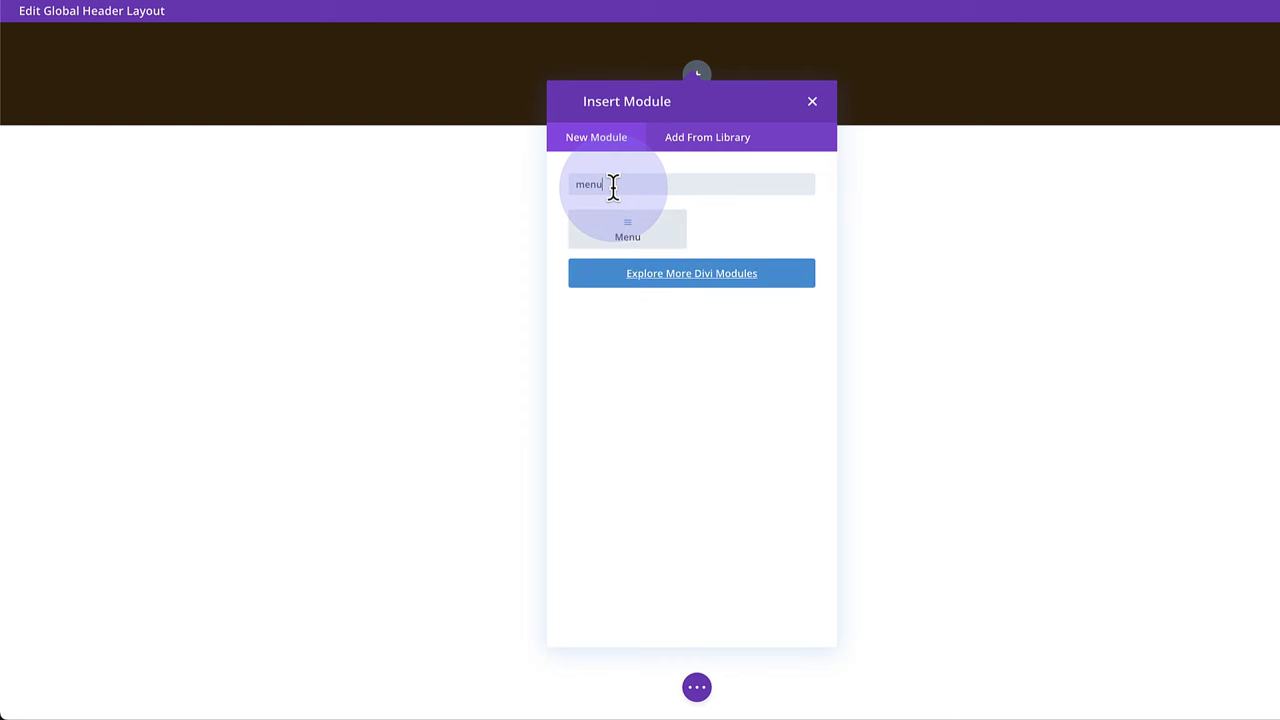
click(637, 240)
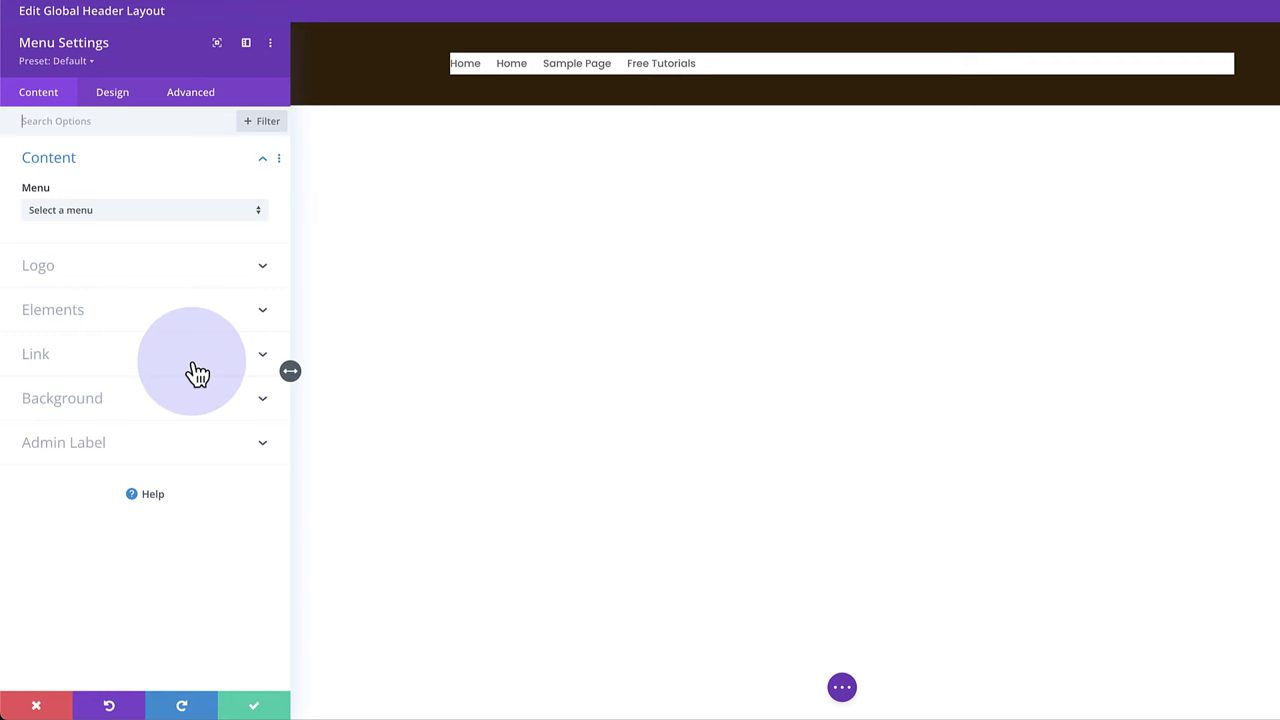
Step: Make the menu background transparent and begin choosing a logo image
click(172, 400)
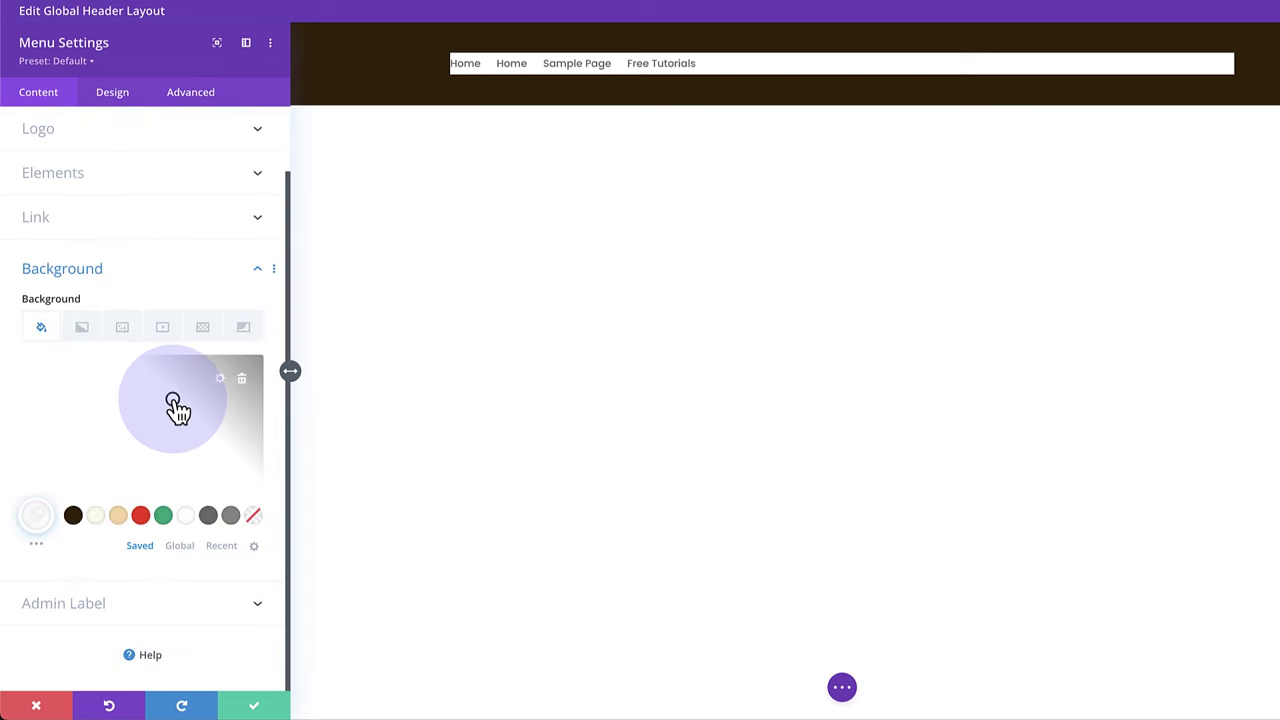
click(252, 516)
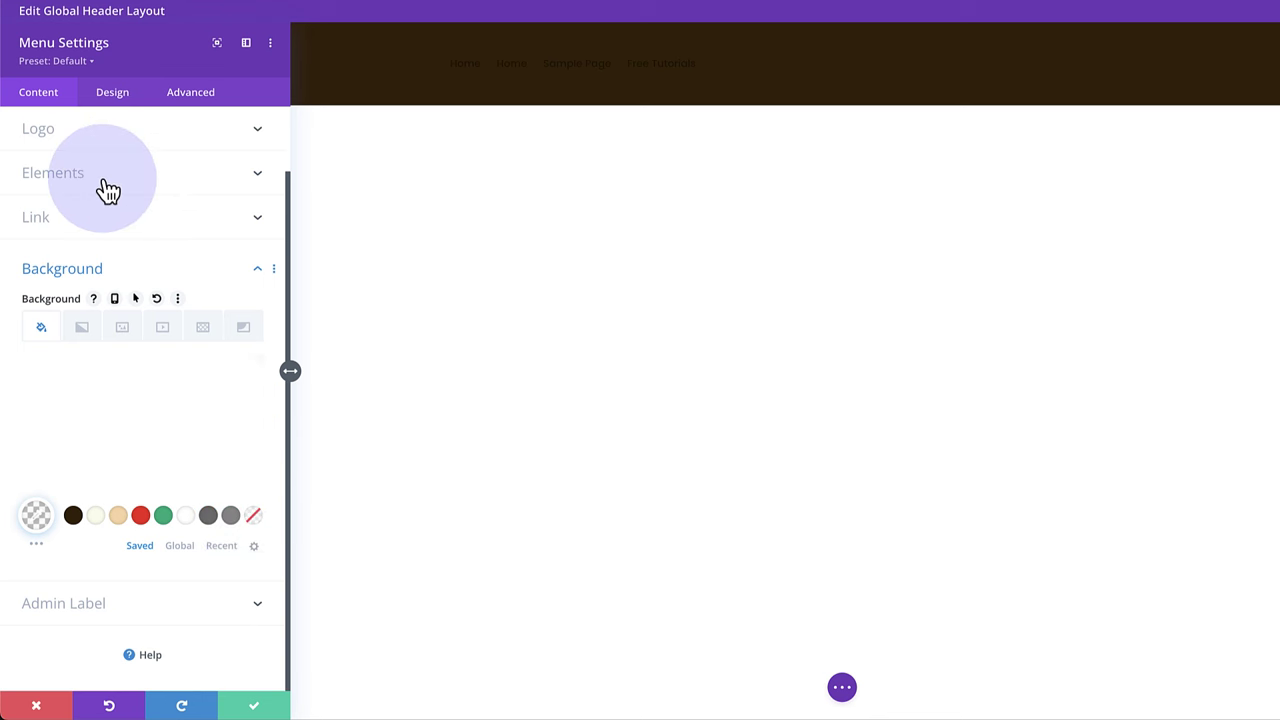
click(87, 131)
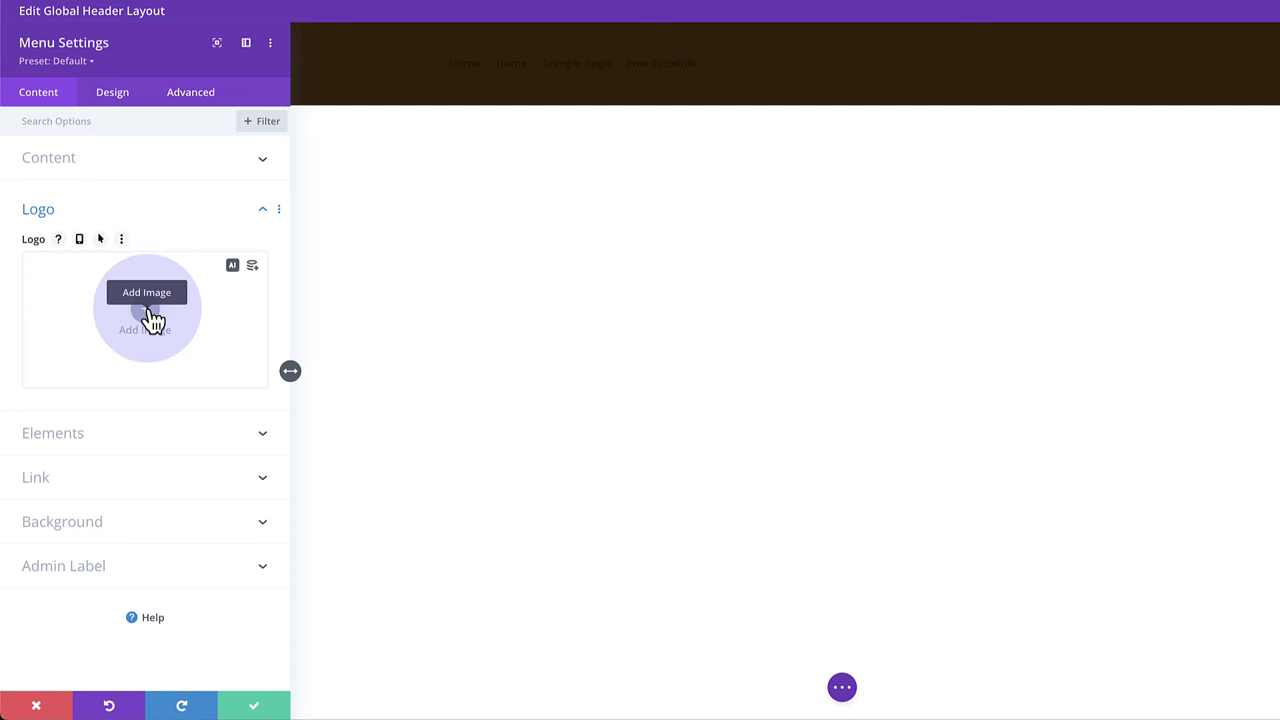
click(150, 316)
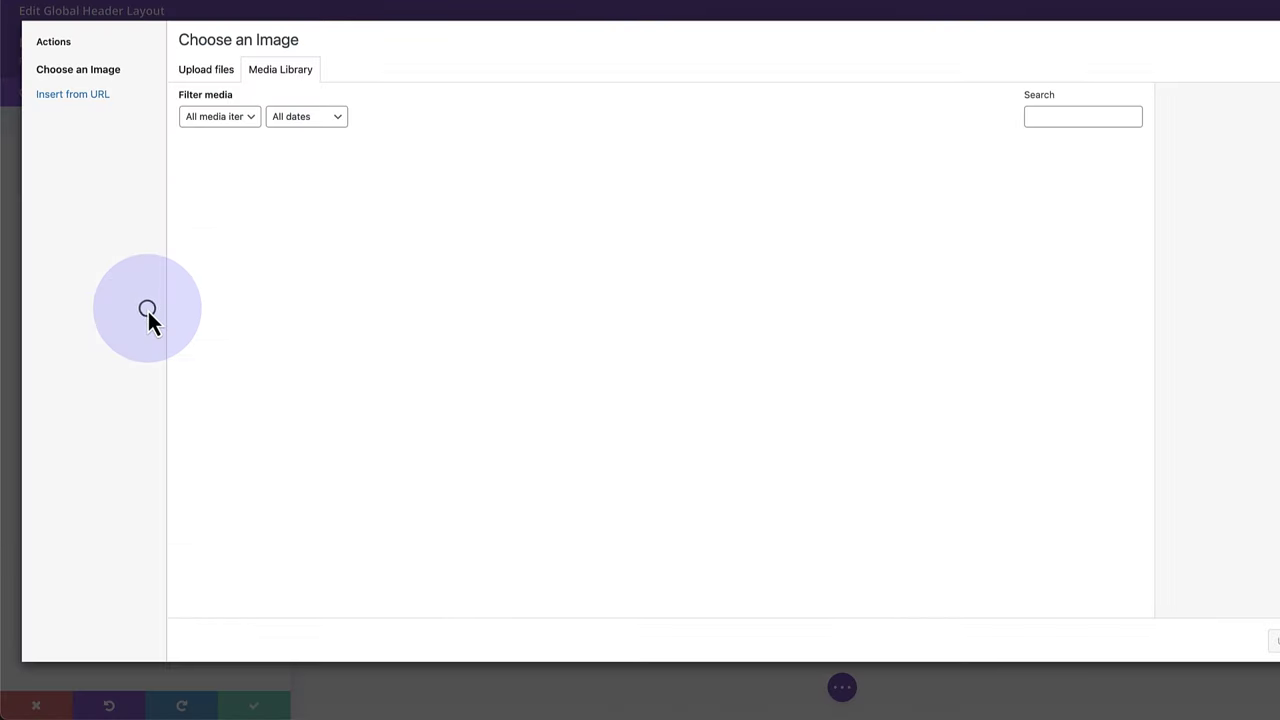
Step: Upload download.png from Downloads and insert it as the SITEKRAFTER menu logo
click(224, 76)
click(800, 330)
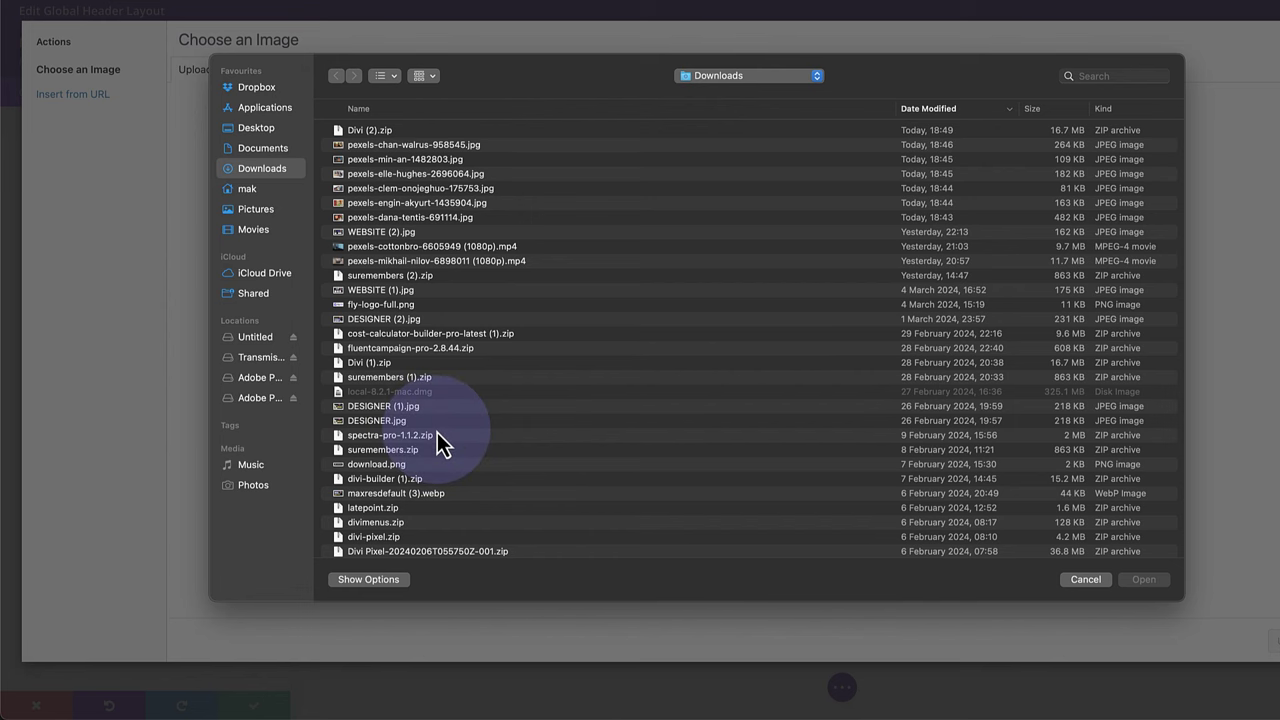
scroll(437, 440, down, 1)
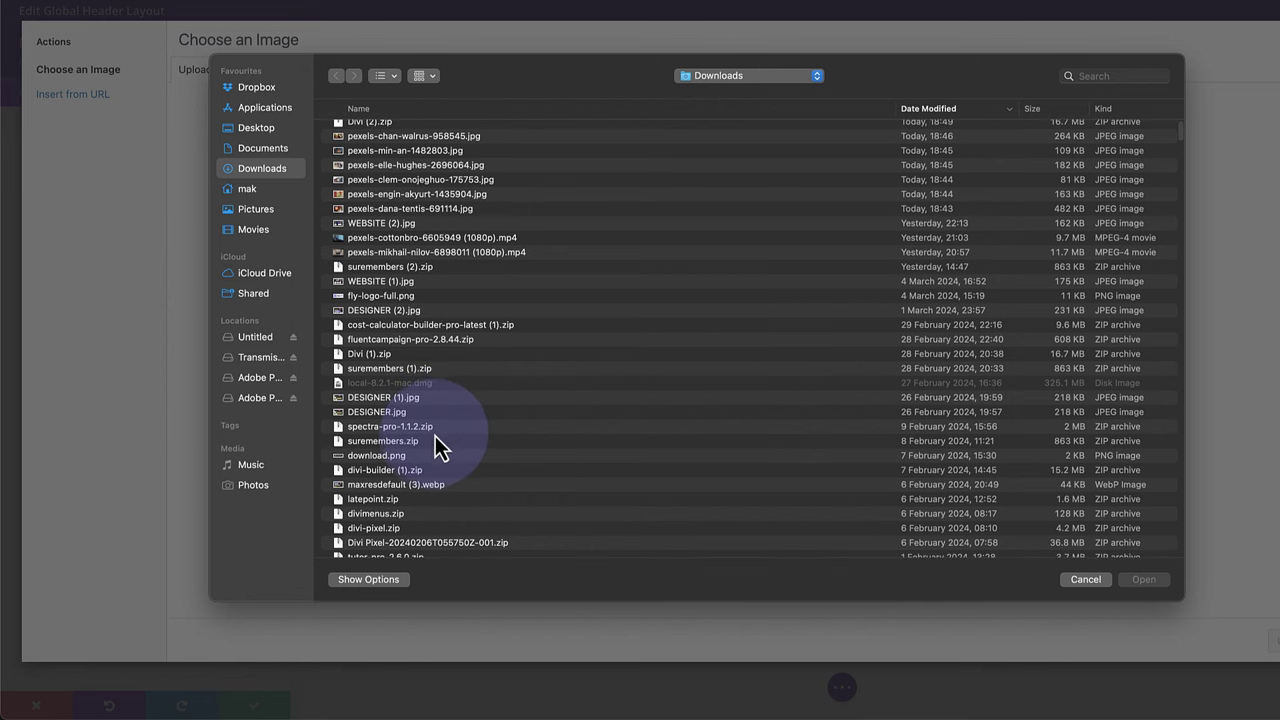
click(422, 456)
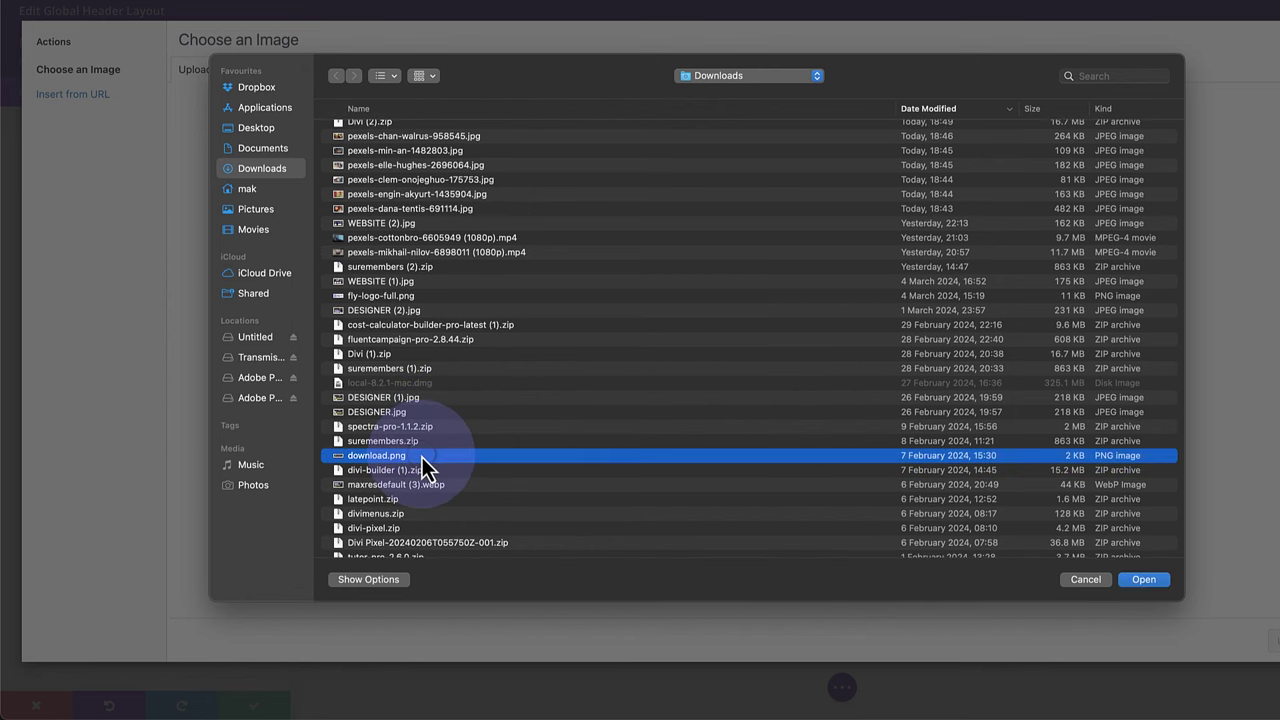
key(space)
key(space)
double_click(413, 459)
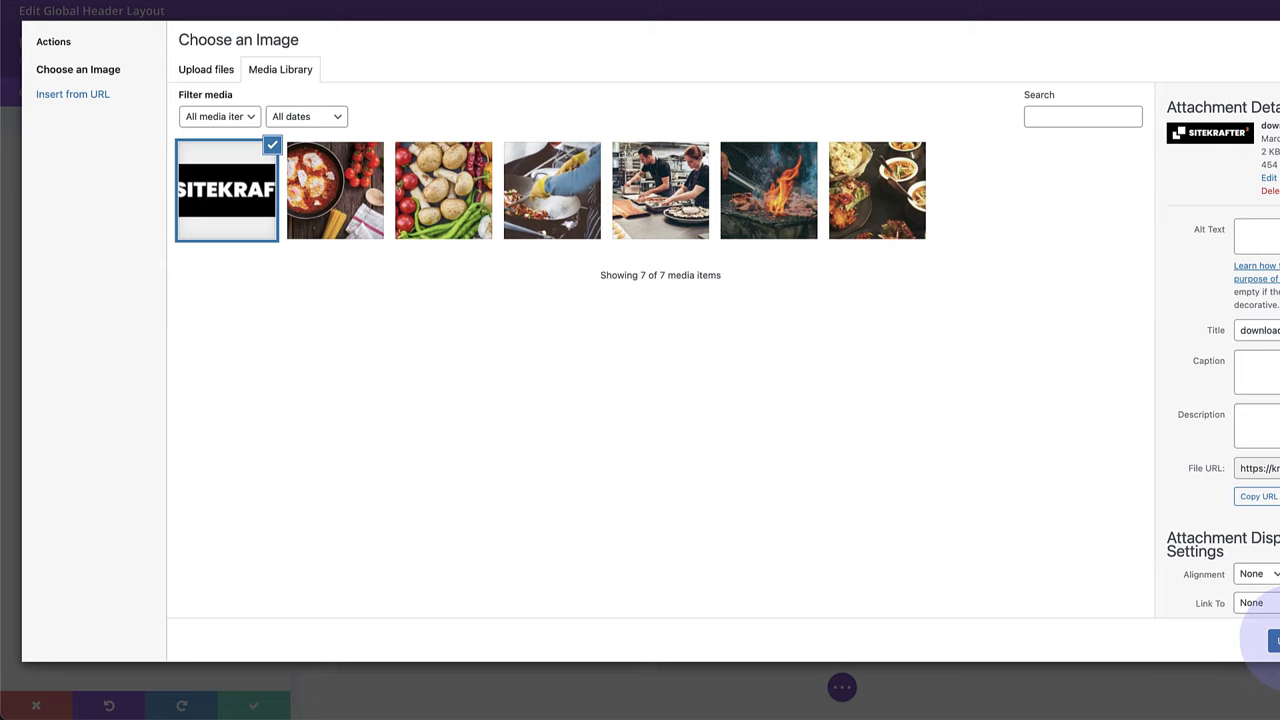
click(1272, 641)
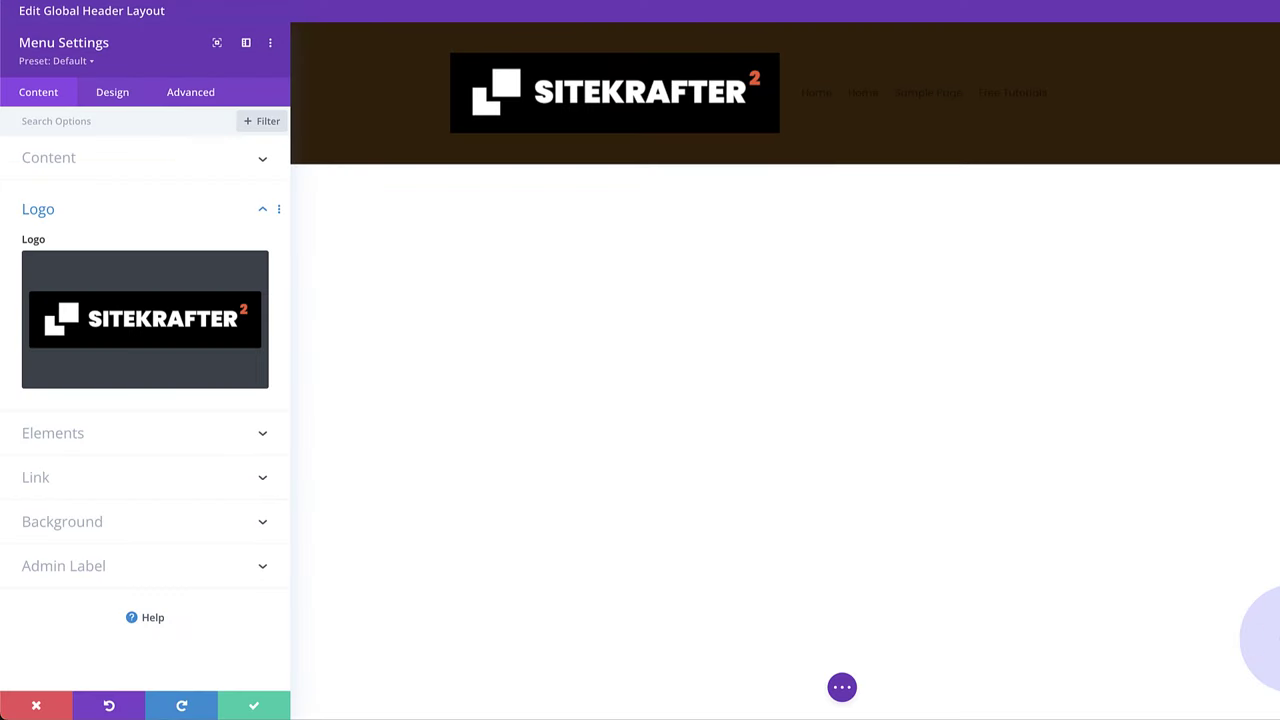
Step: In the menu's Design settings, try a centered layout, then set Layout Style to Left Aligned
click(112, 95)
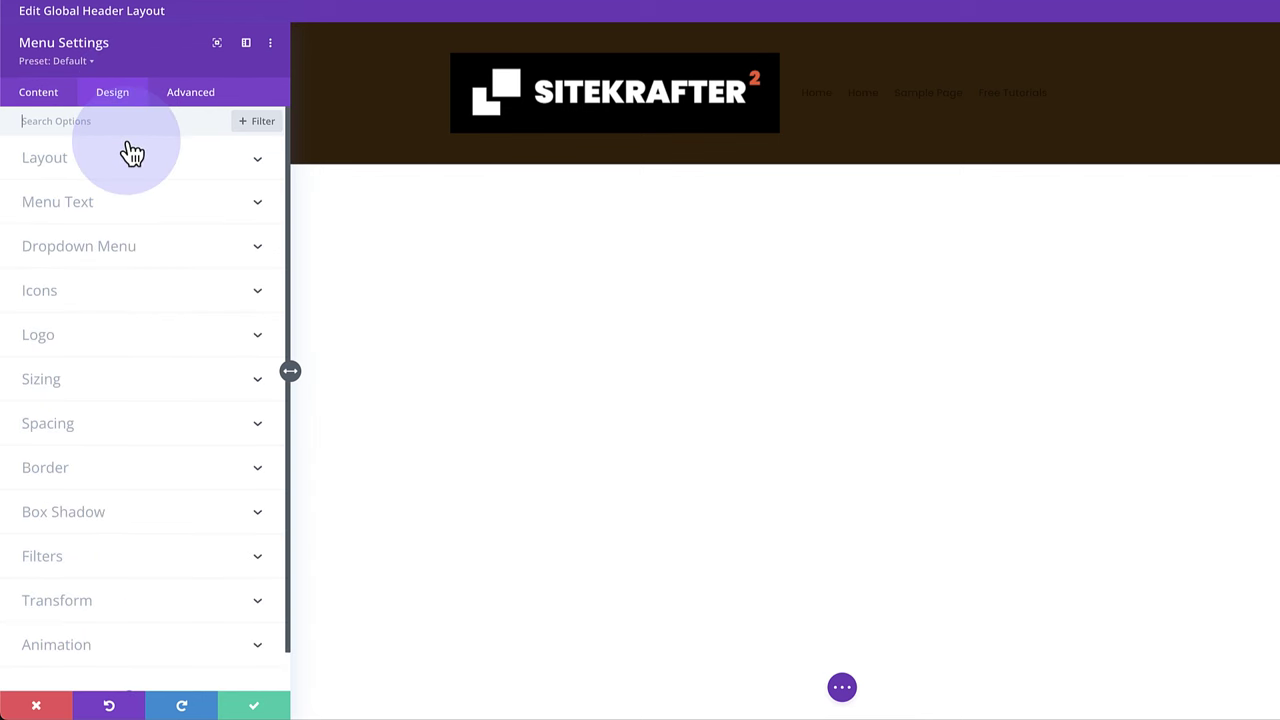
click(116, 338)
scroll(112, 172, up, 4)
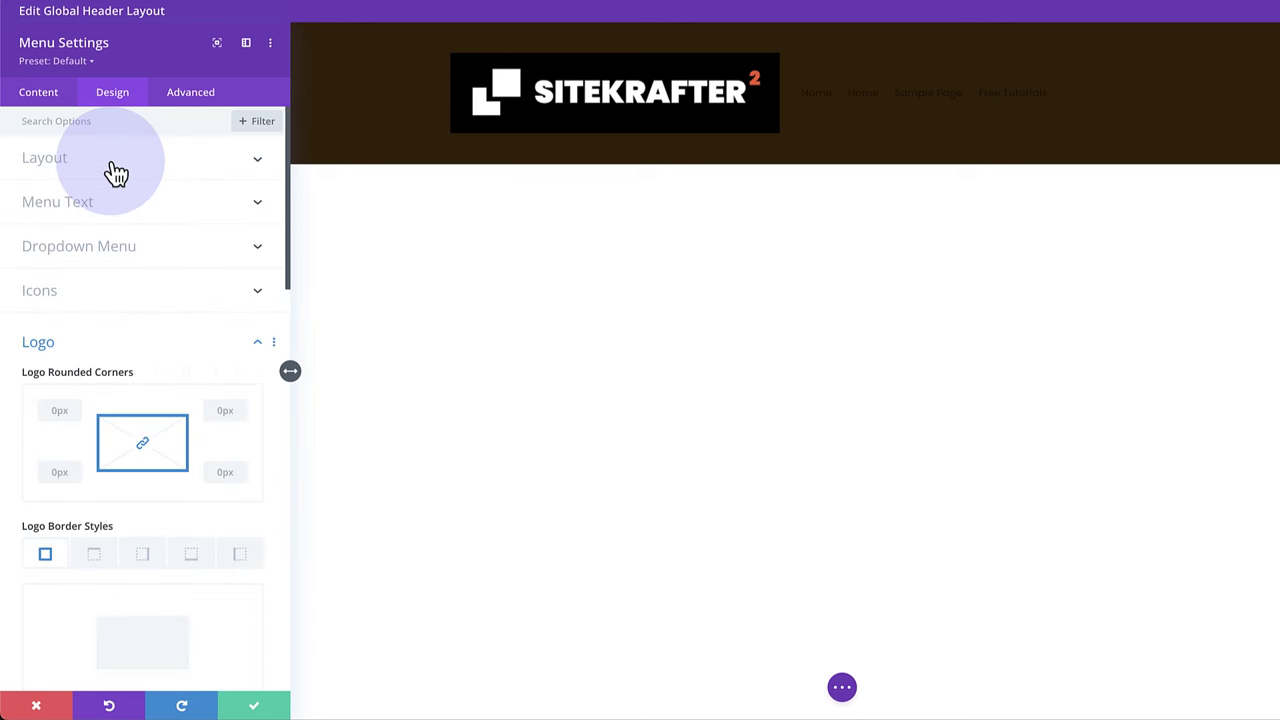
click(115, 170)
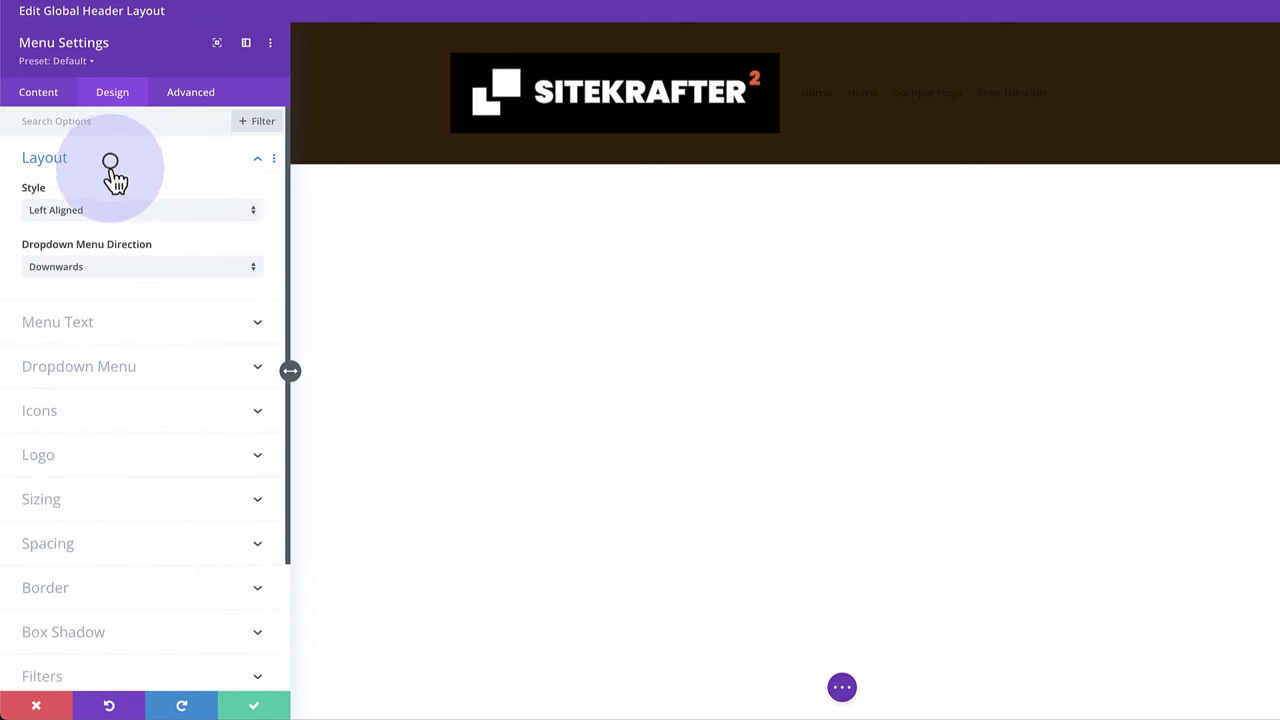
click(113, 212)
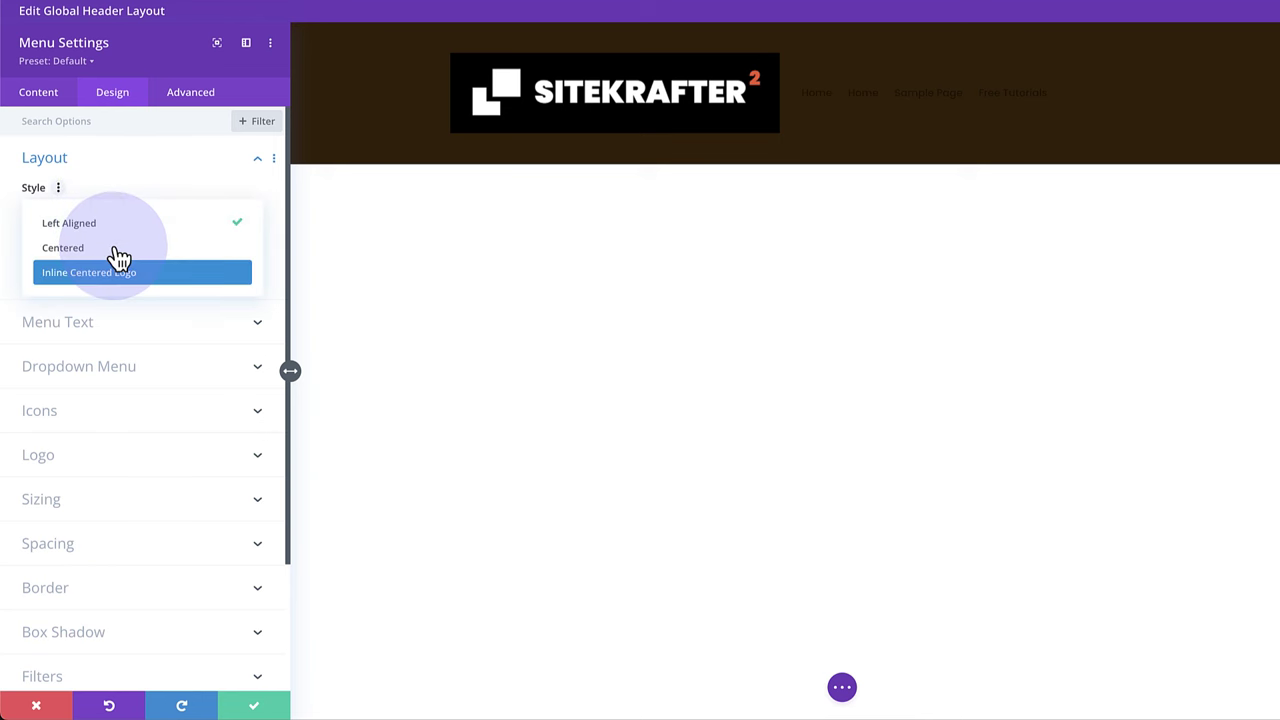
click(118, 250)
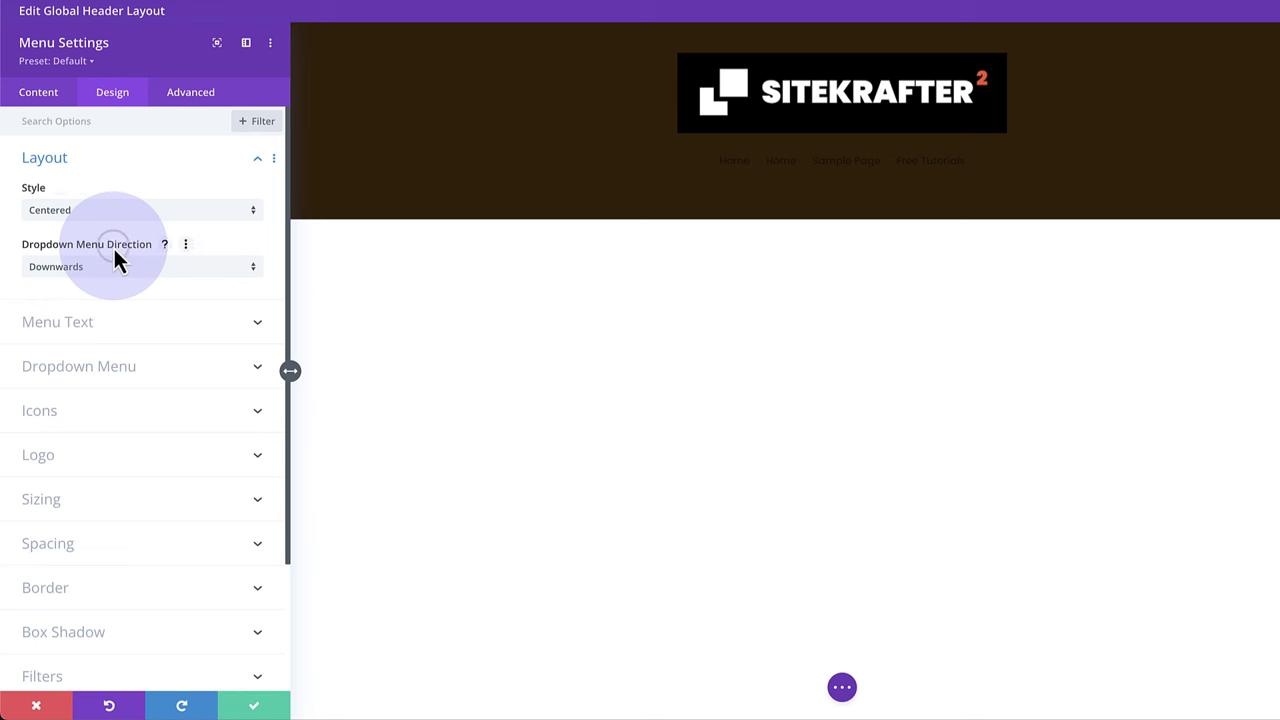
click(94, 211)
click(100, 224)
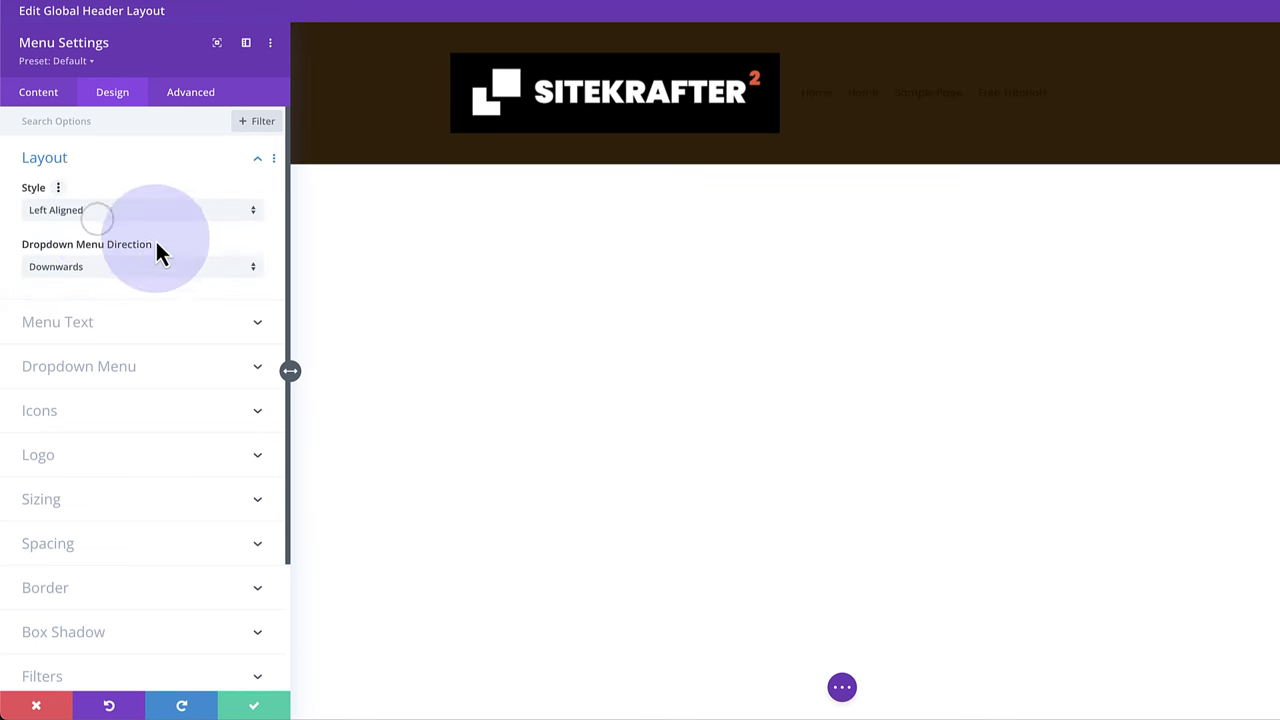
Step: Style menu links red, uppercase, 15px, 1px letter spacing, with beige active link
scroll(155, 238, down, 1)
click(122, 292)
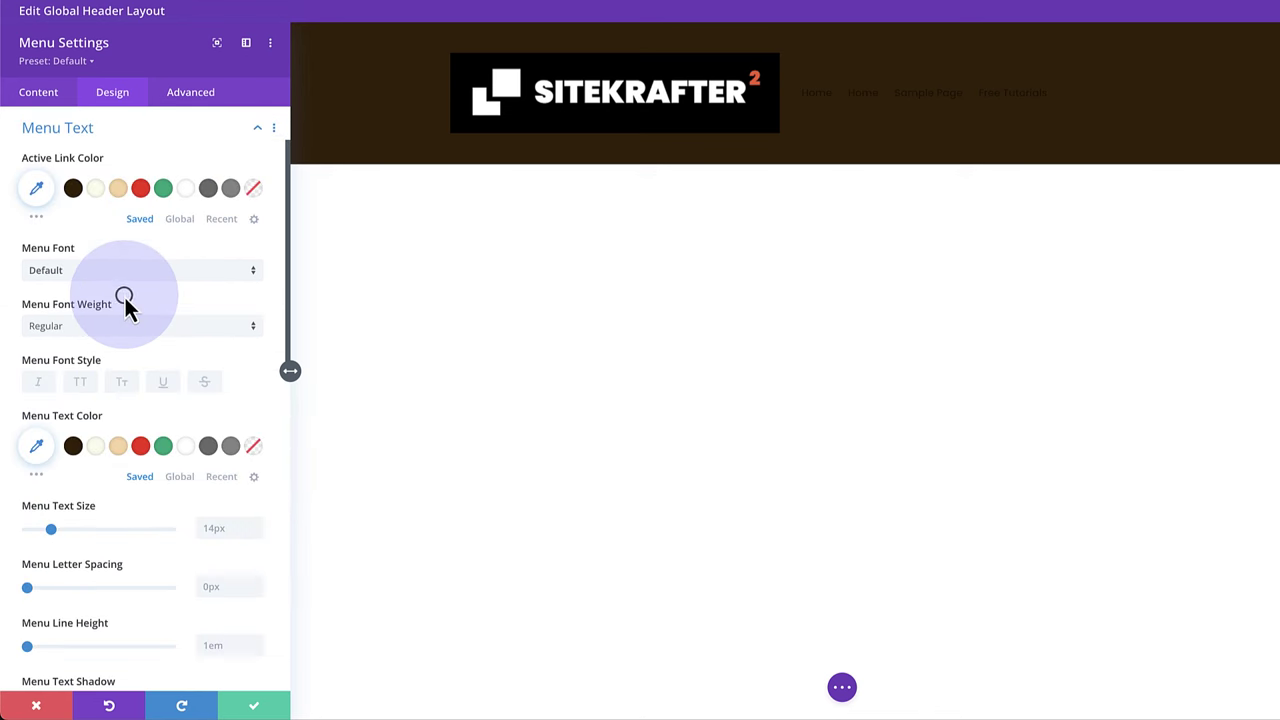
click(120, 190)
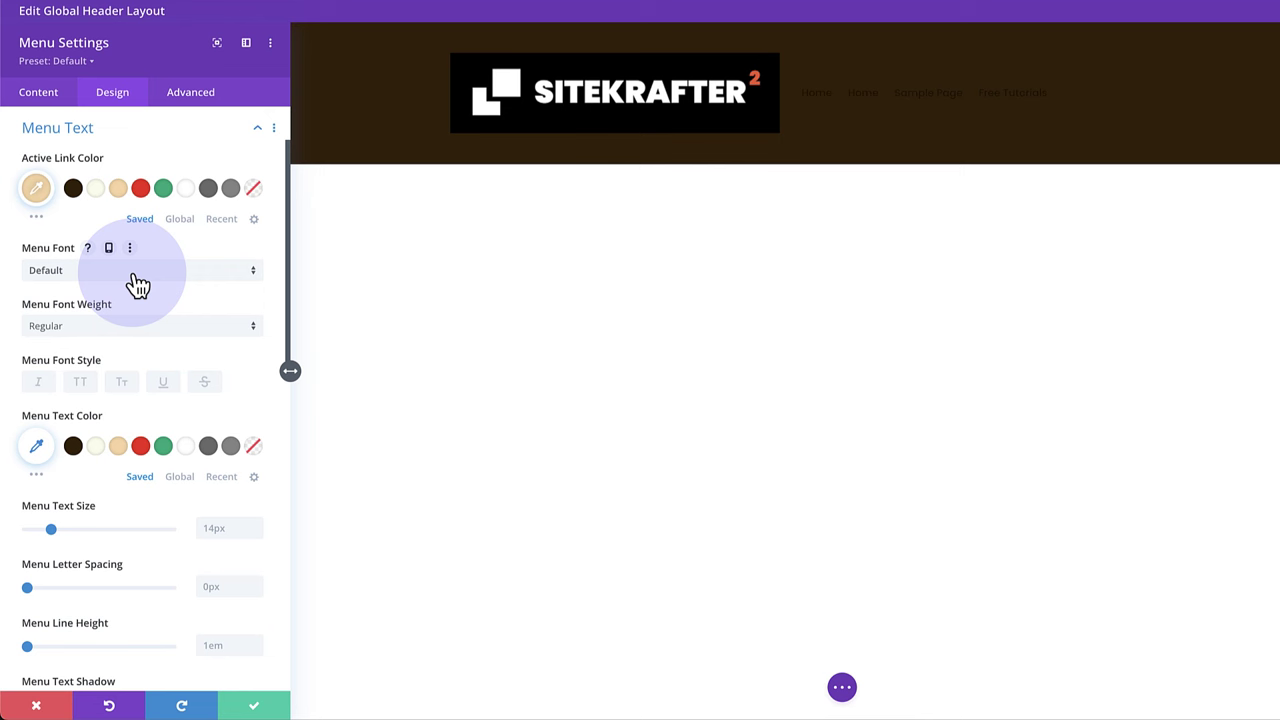
scroll(137, 286, down, 1)
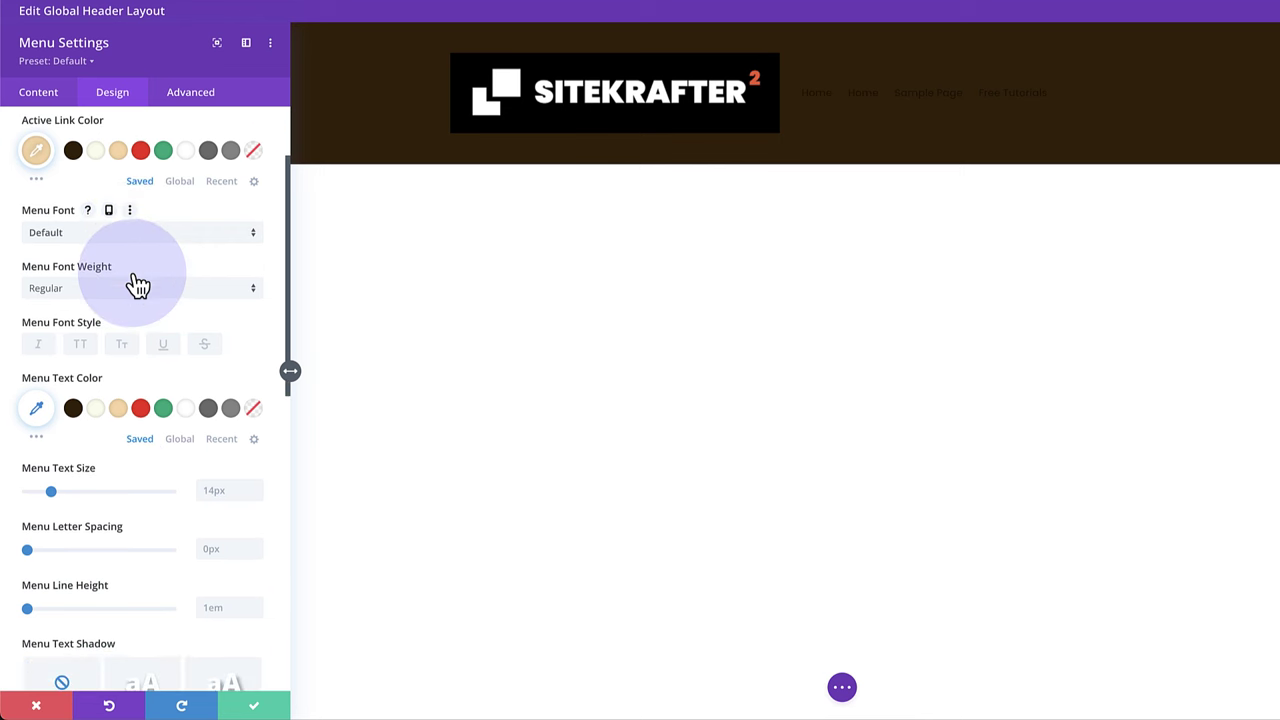
click(141, 410)
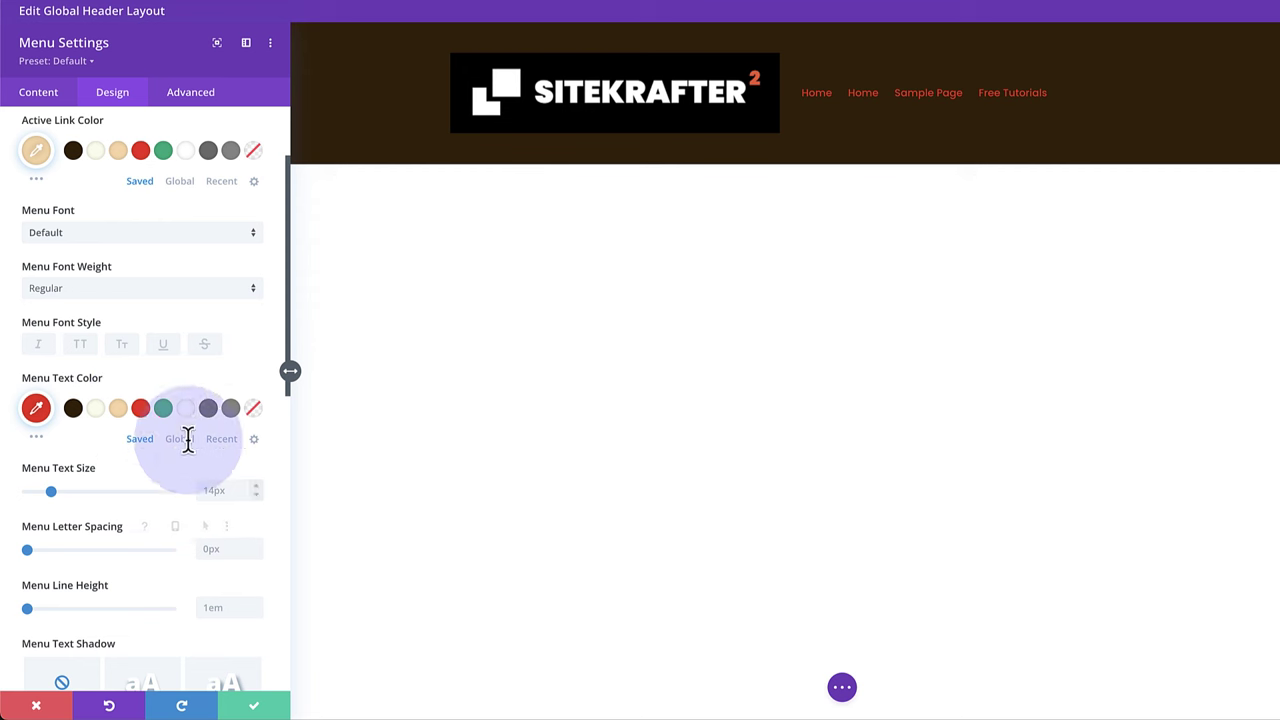
click(257, 486)
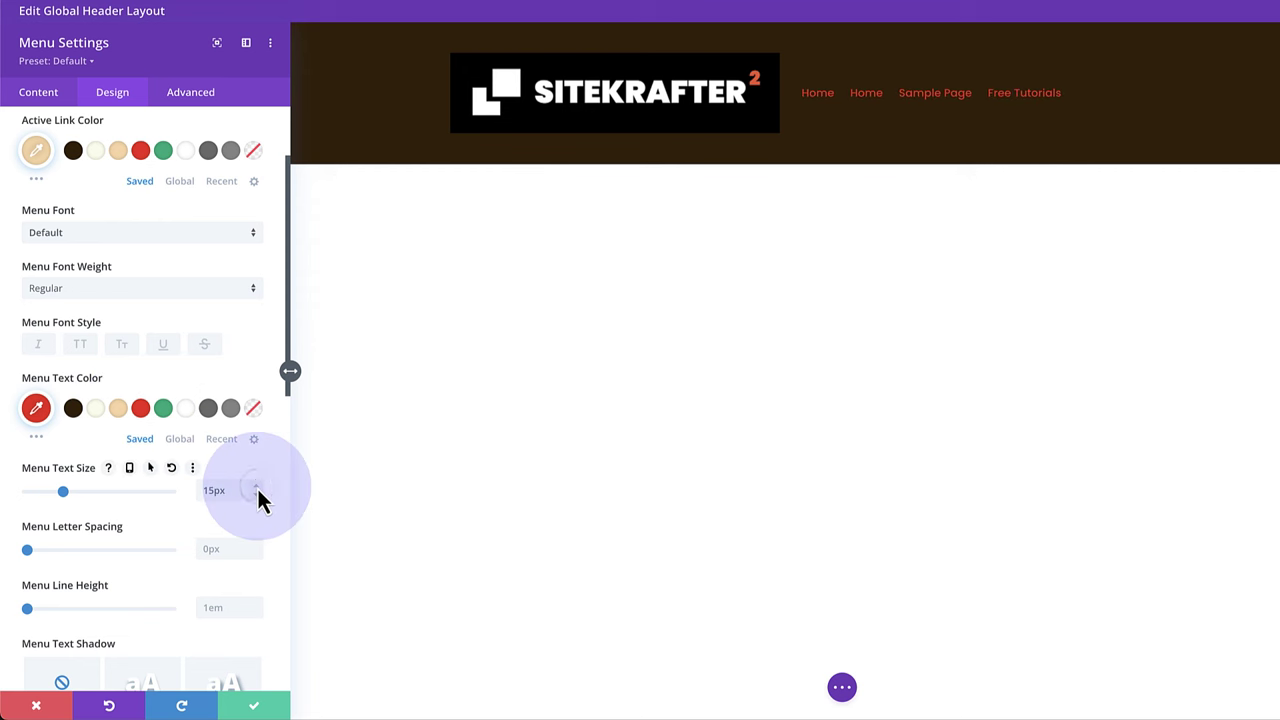
click(80, 345)
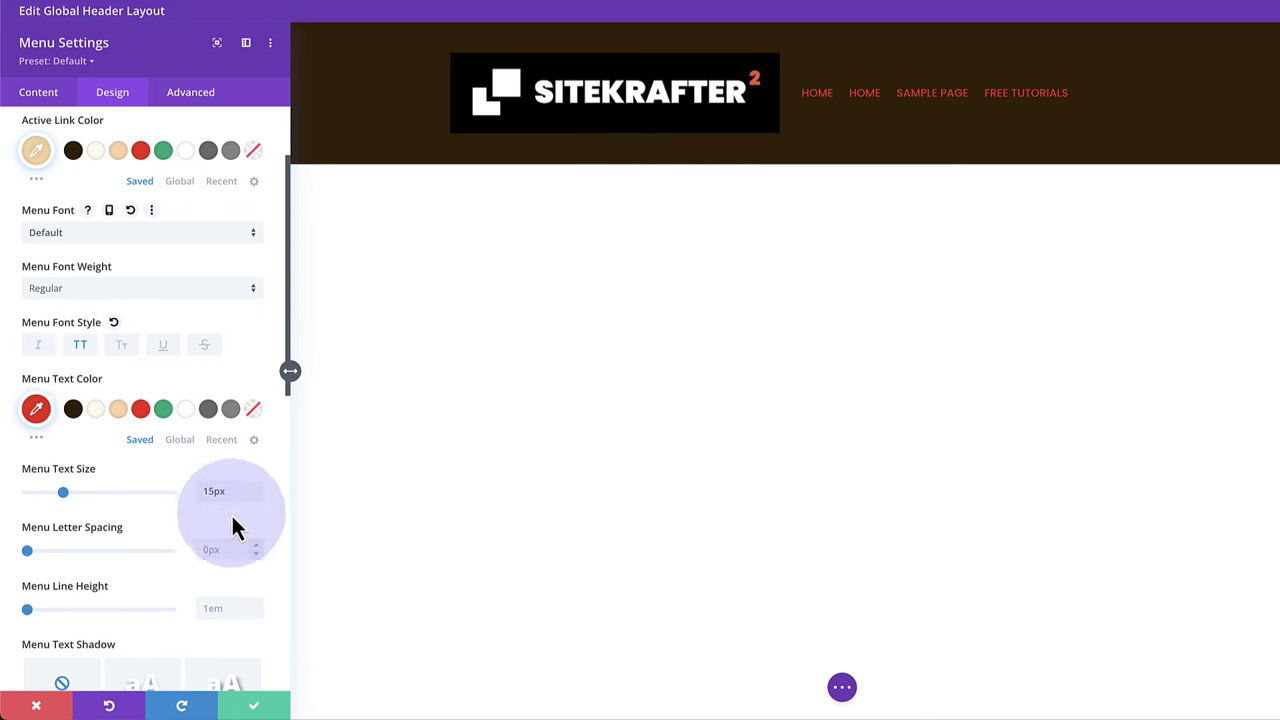
click(257, 545)
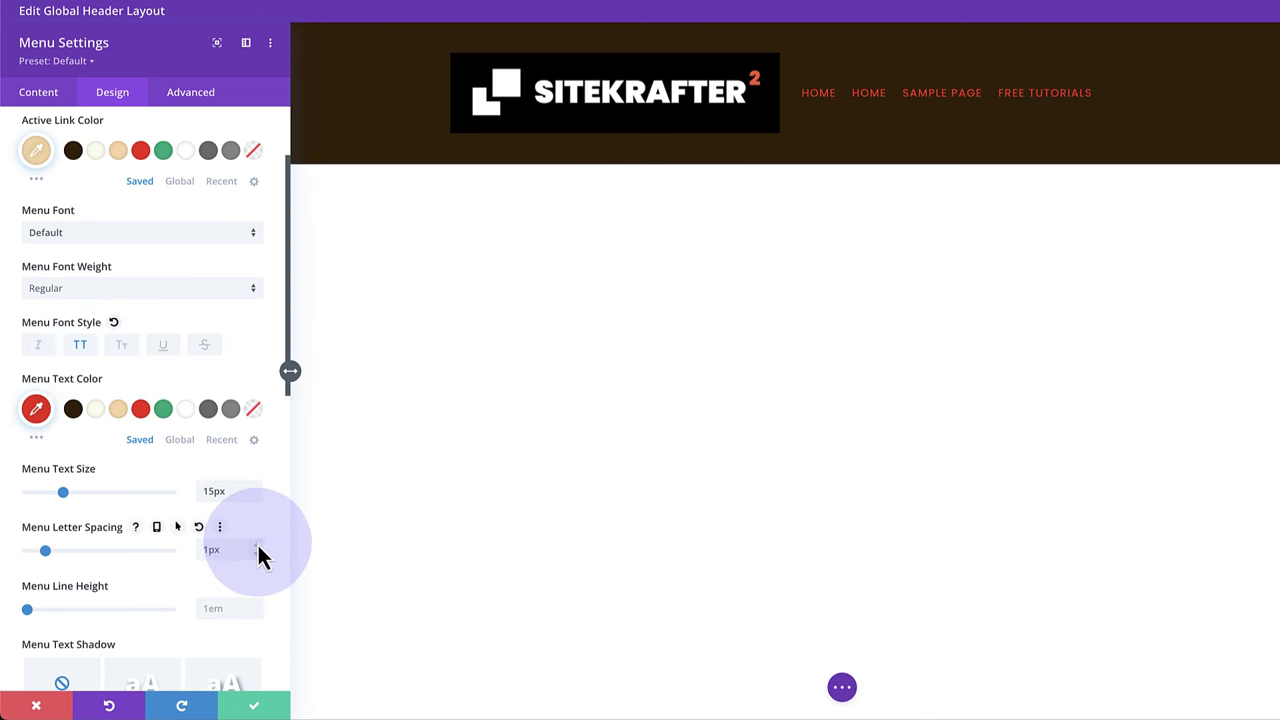
Step: Set the logo width to 20% under Sizing
scroll(177, 589, down, 1)
scroll(183, 591, down, 5)
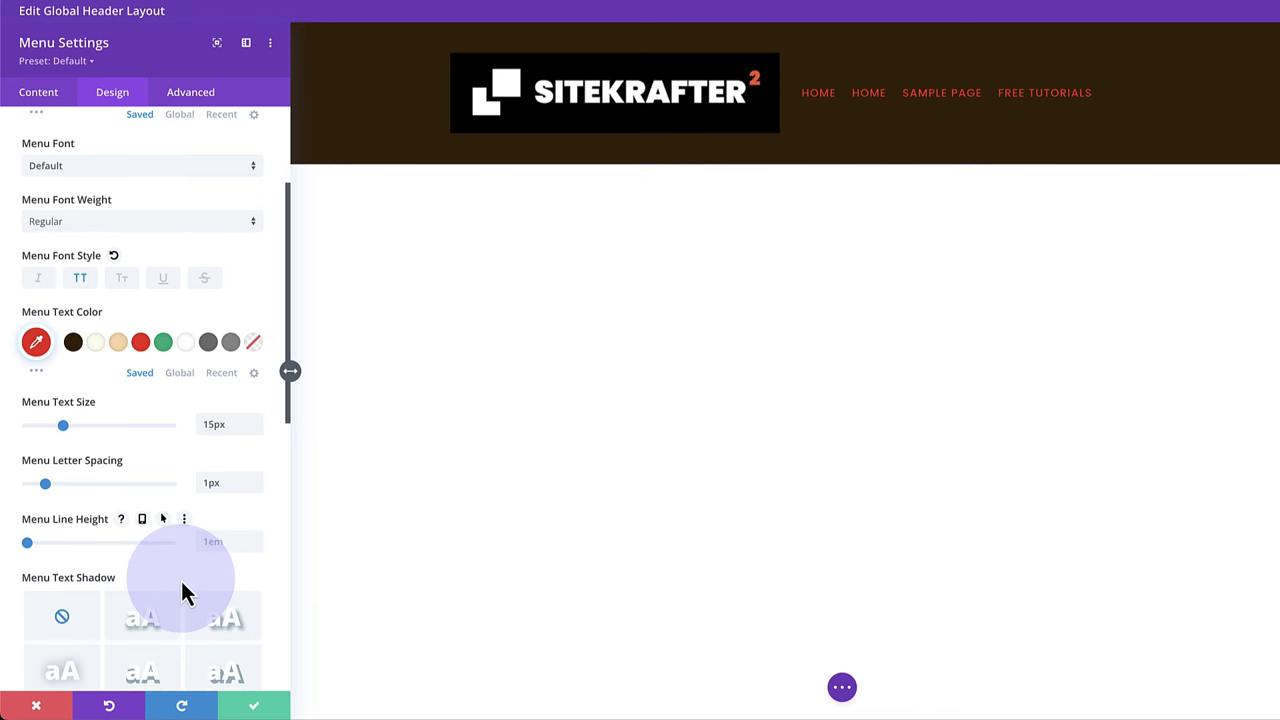
scroll(183, 591, down, 2)
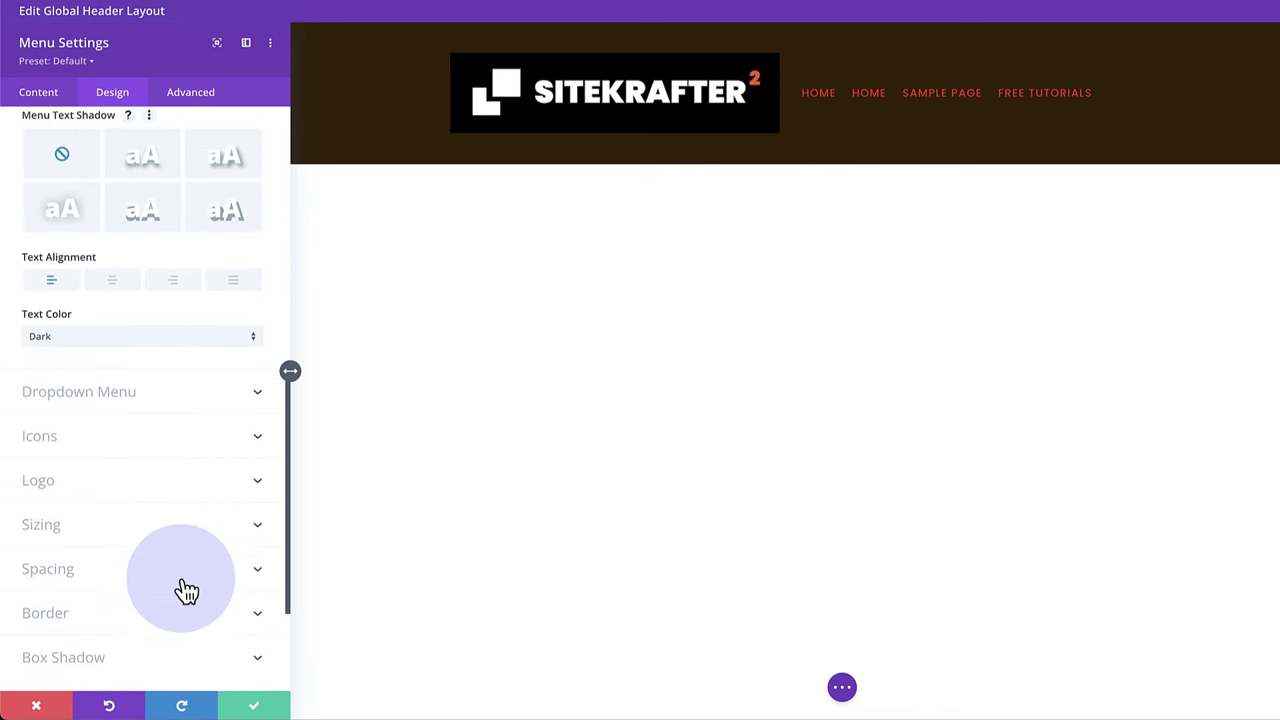
click(178, 510)
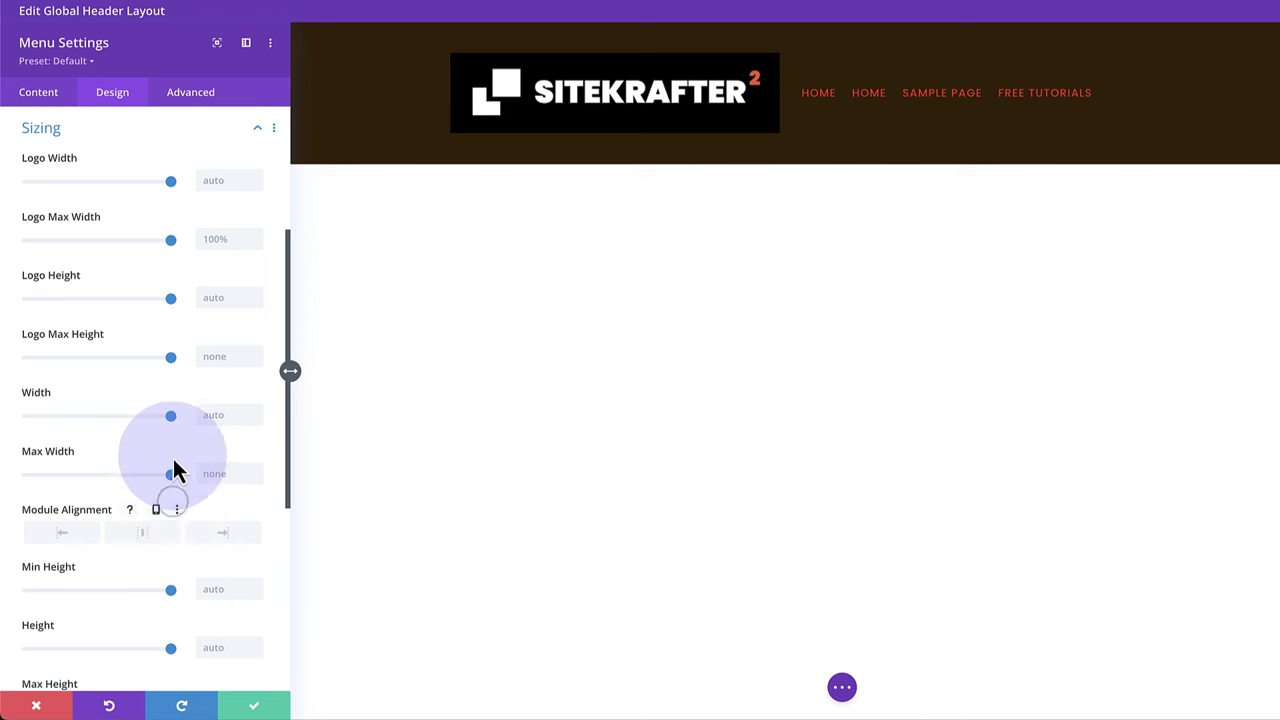
drag(171, 183, 56, 202)
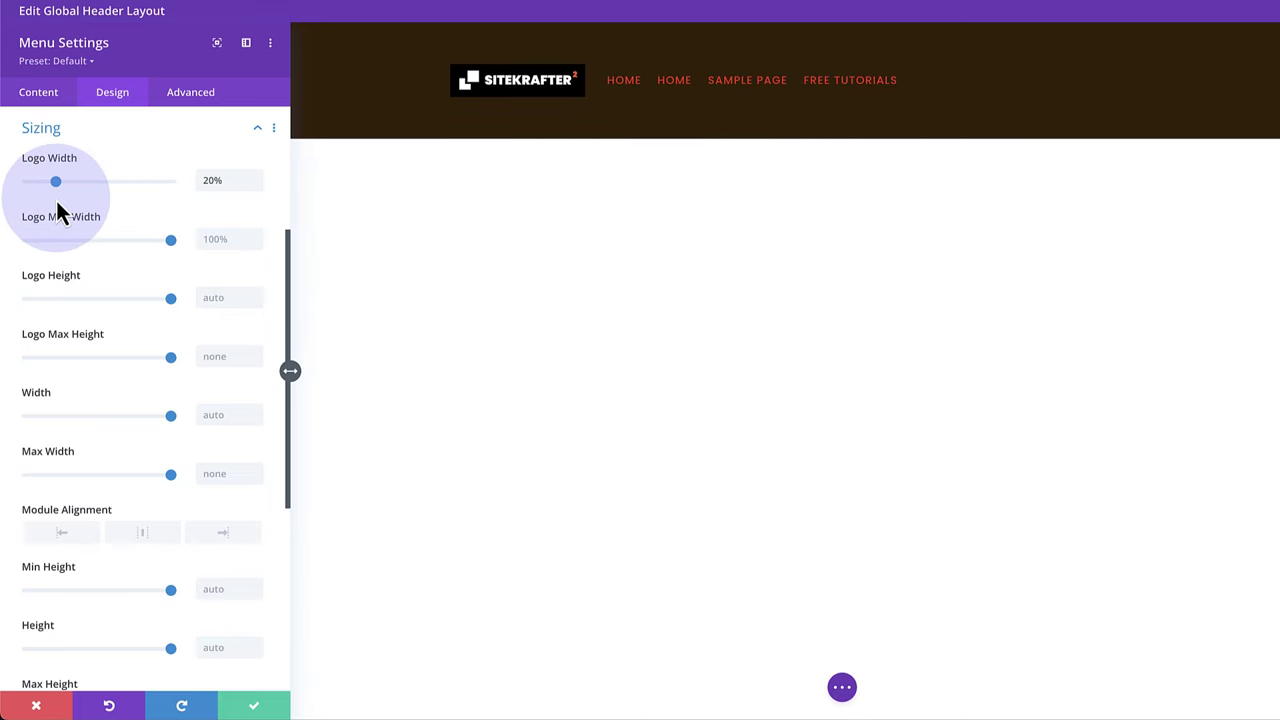
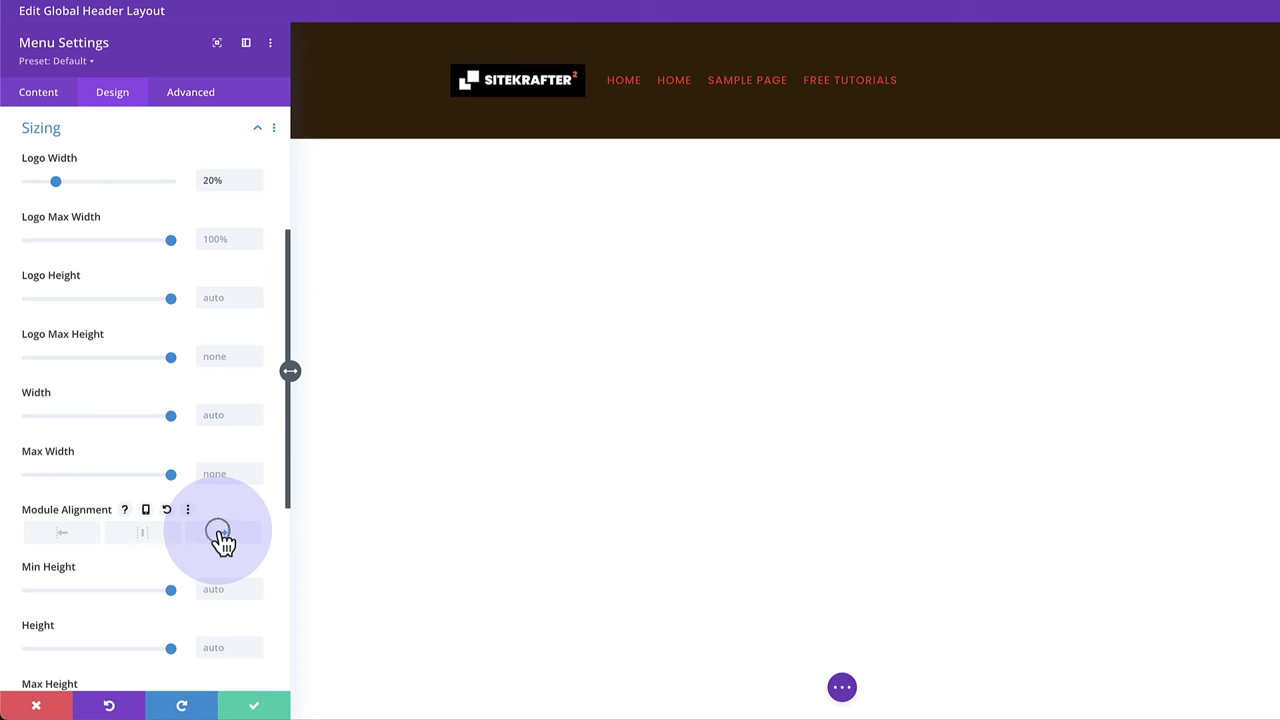
Step: Right-align the header menu links and save the menu module
scroll(222, 540, up, 5)
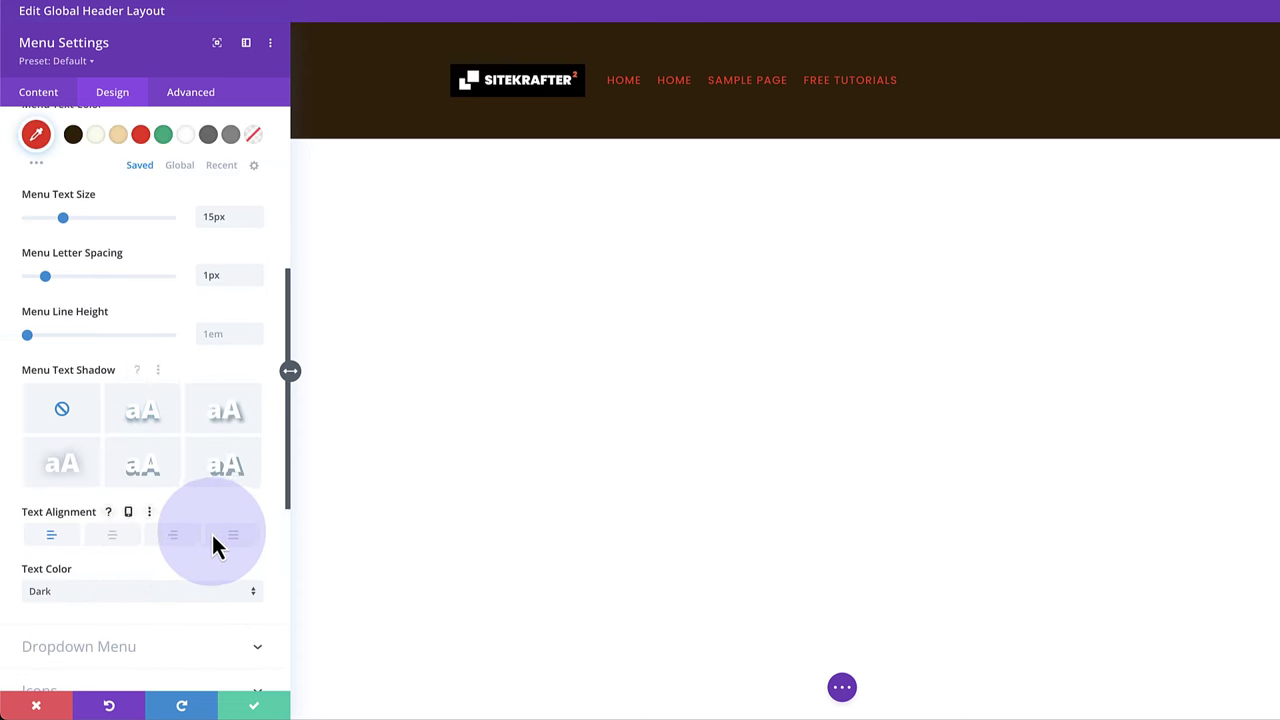
click(175, 540)
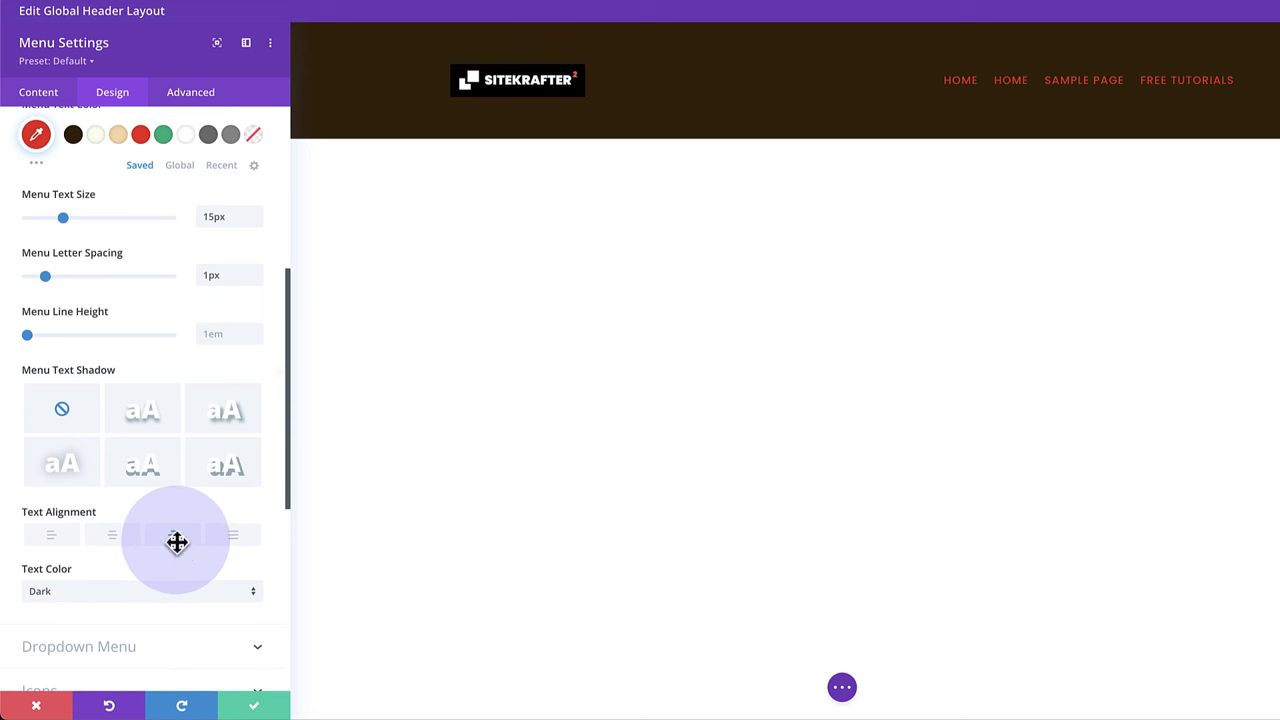
click(254, 710)
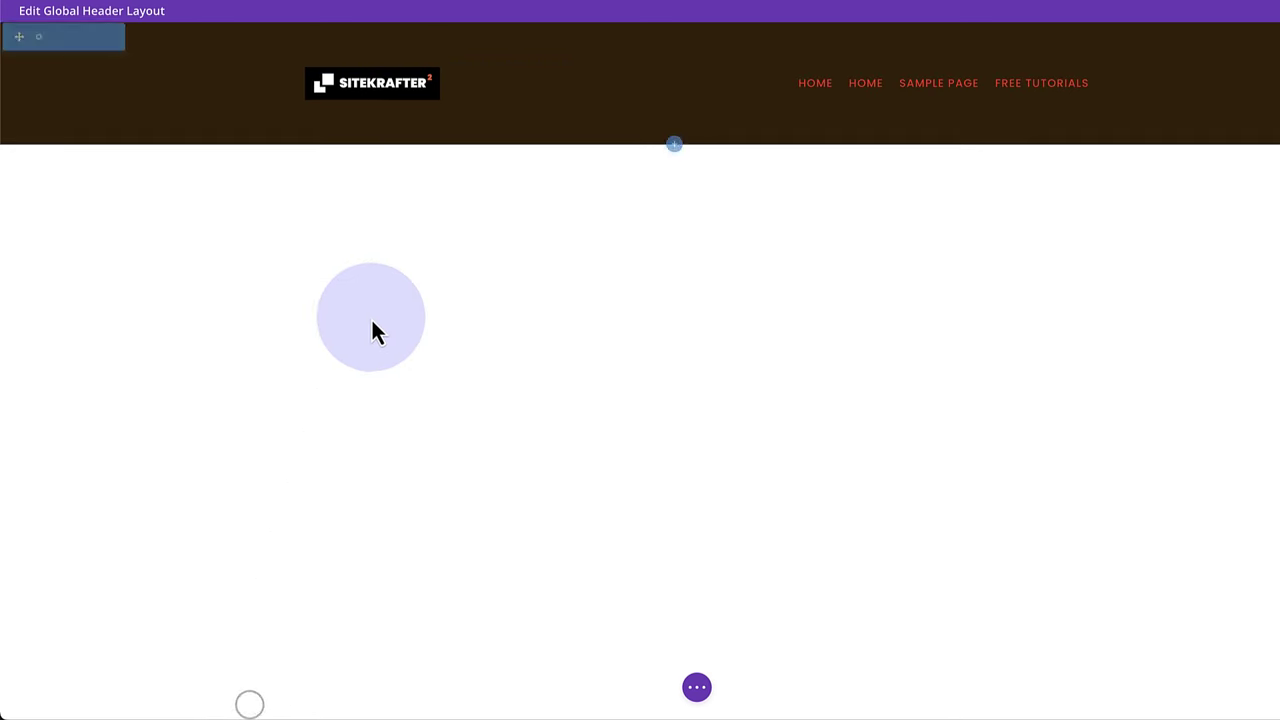
Step: Set the header row's top and bottom padding to 0px and save the row settings
mouse_move(457, 57)
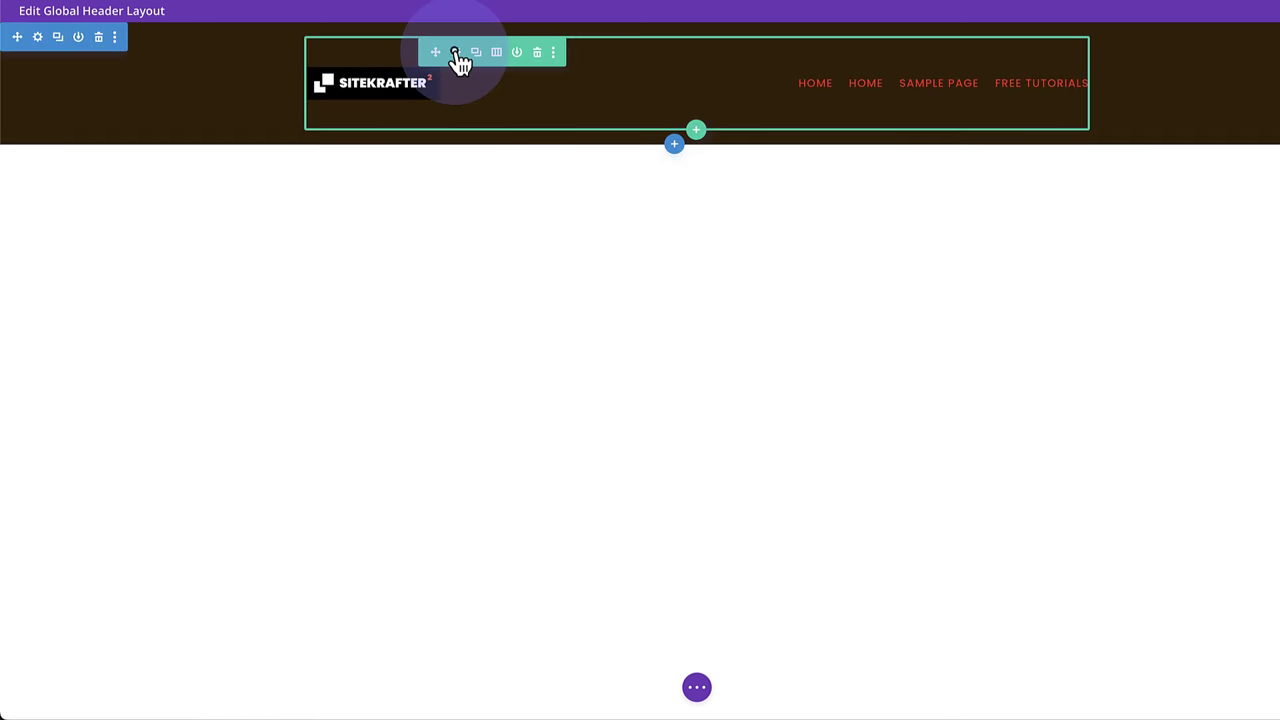
click(455, 53)
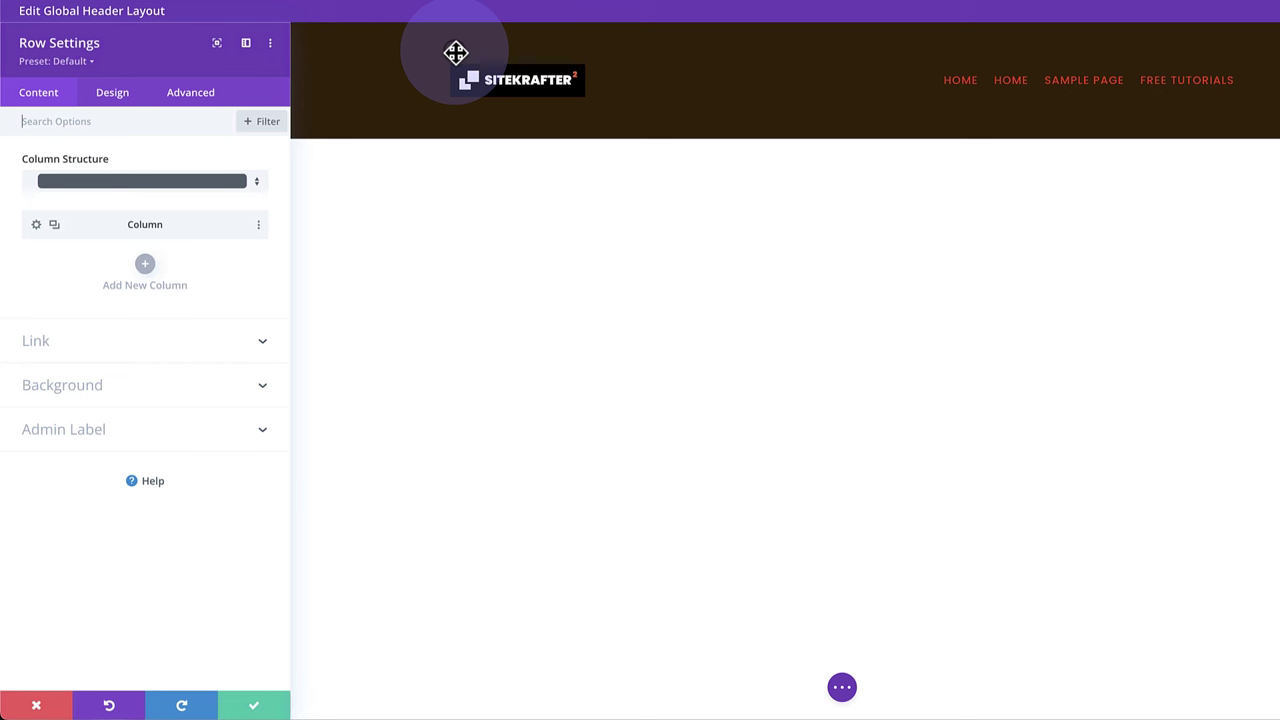
click(113, 93)
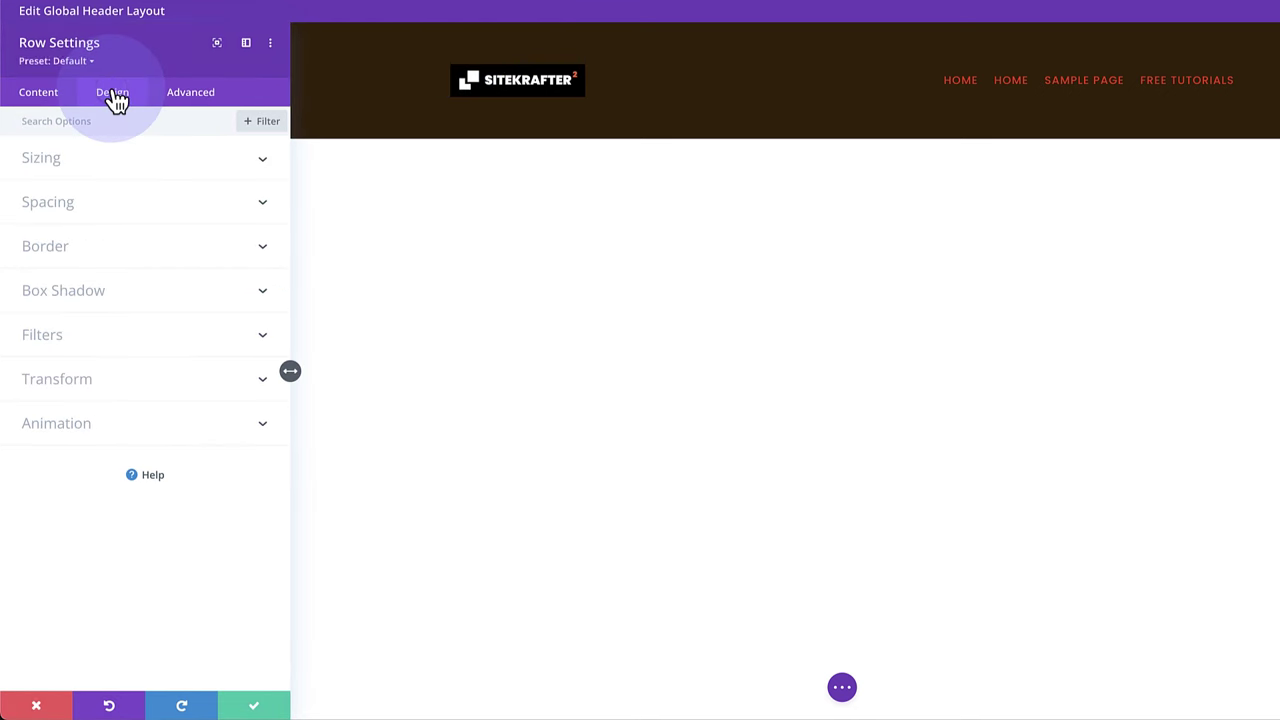
click(86, 208)
click(40, 336)
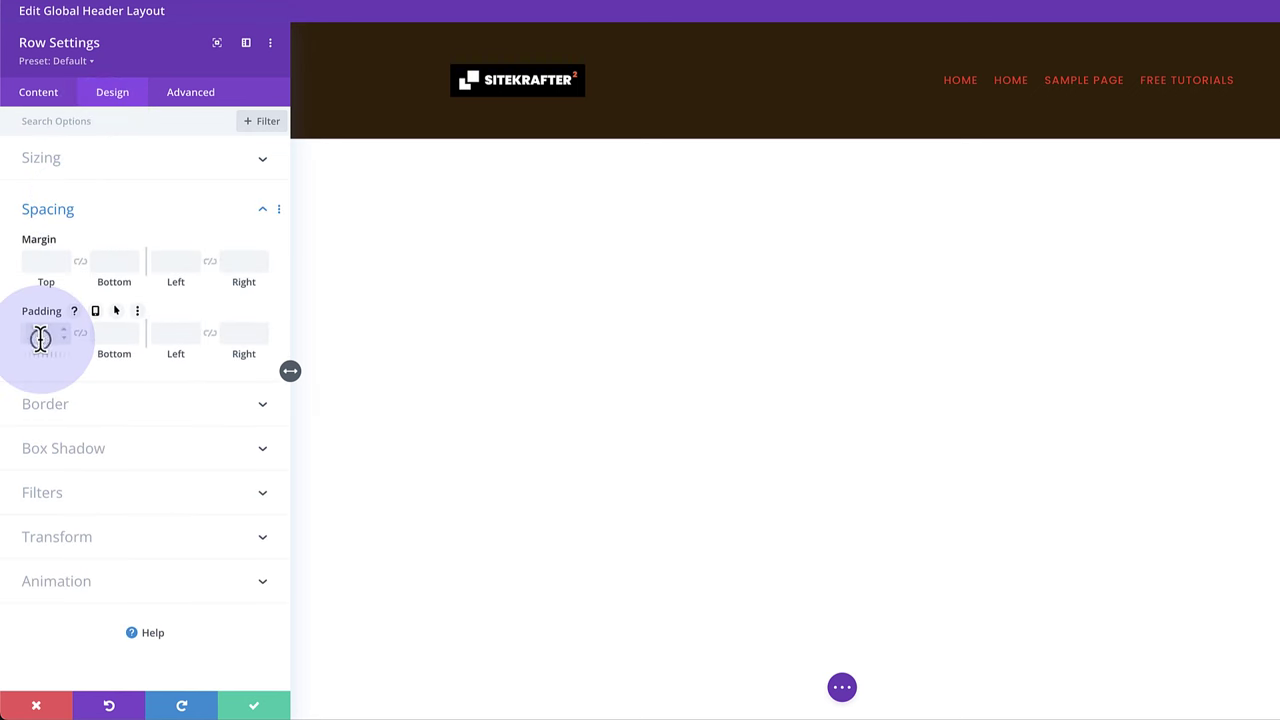
text(0px)
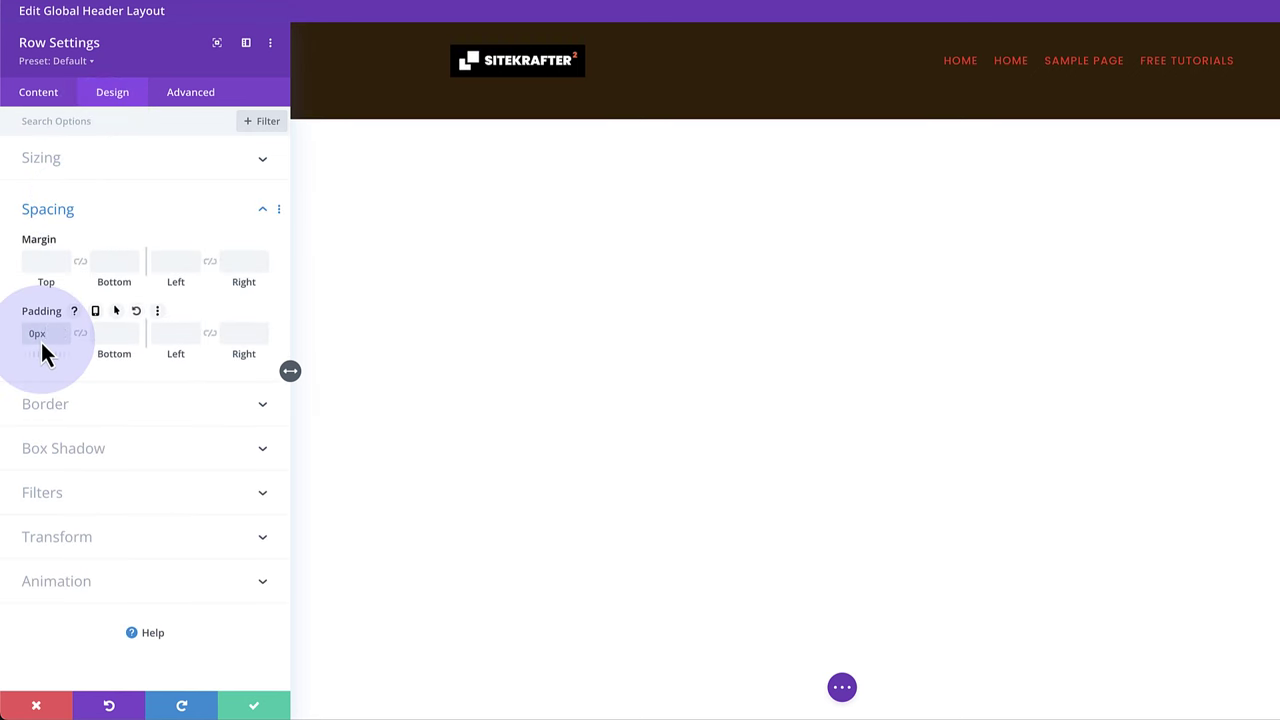
click(83, 333)
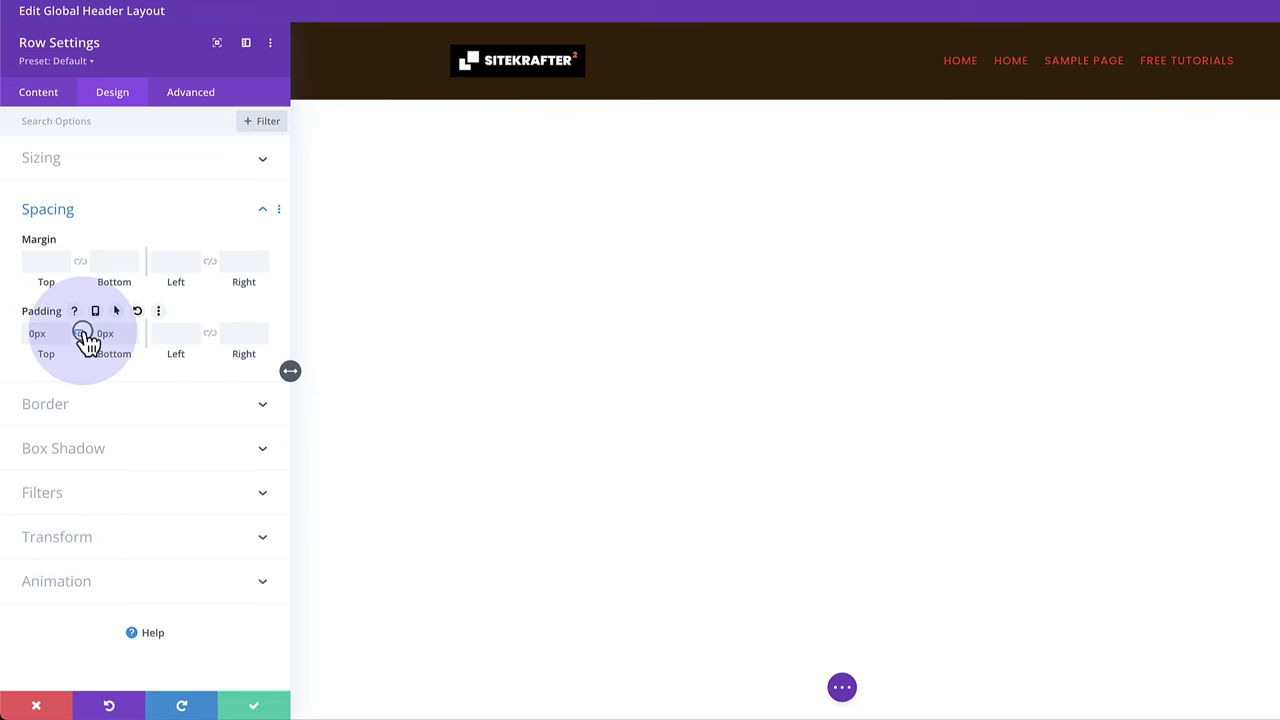
click(254, 706)
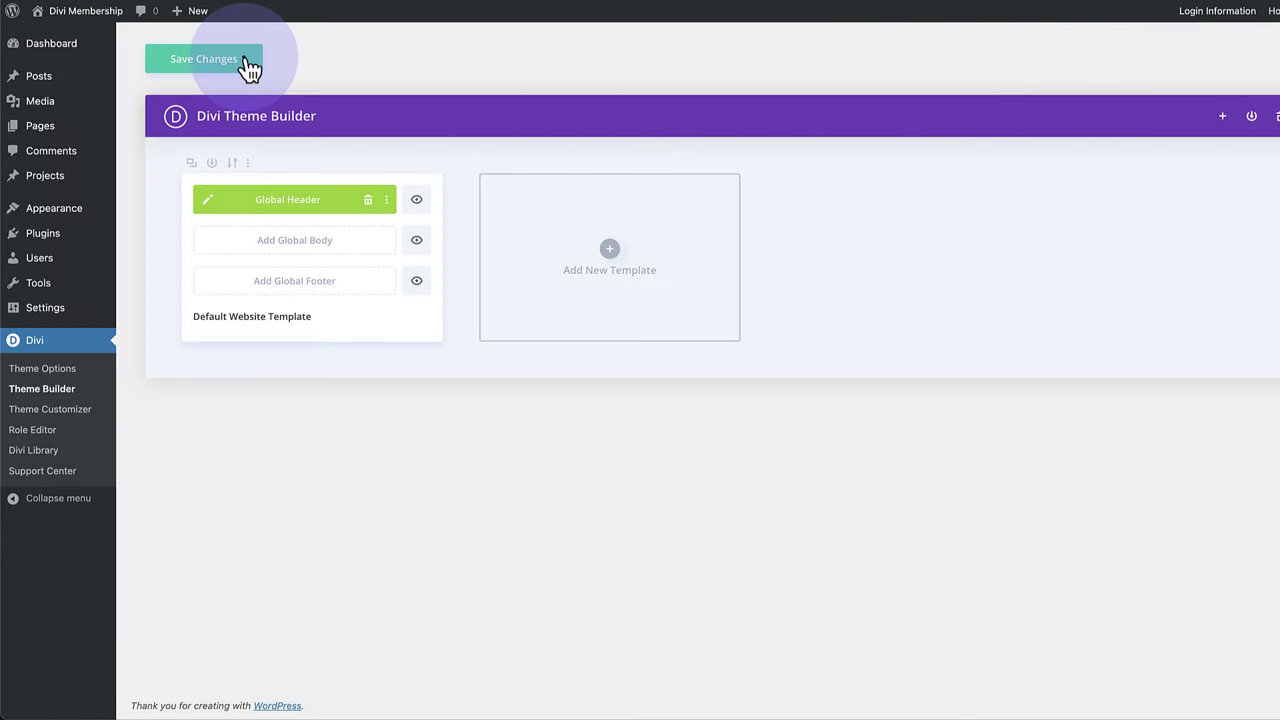
Step: Save the header changes and start a new post titled 'Post One' in the default editor
click(244, 62)
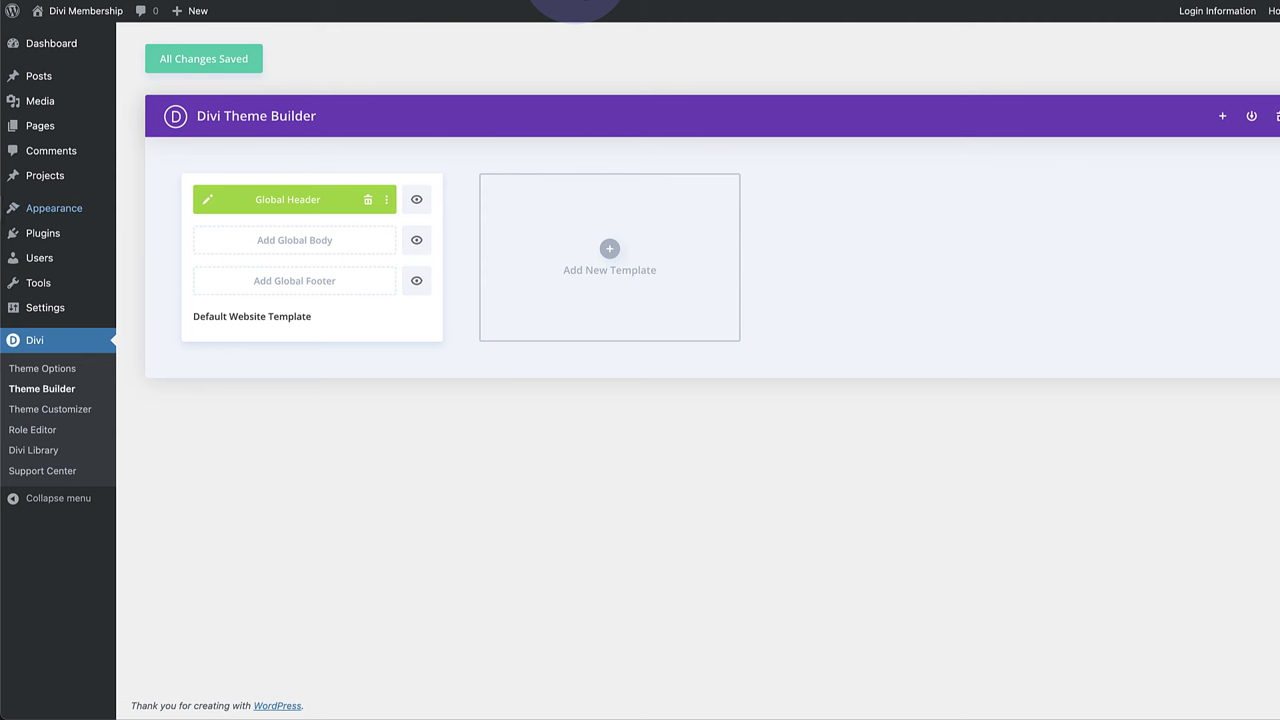
mouse_move(130, 88)
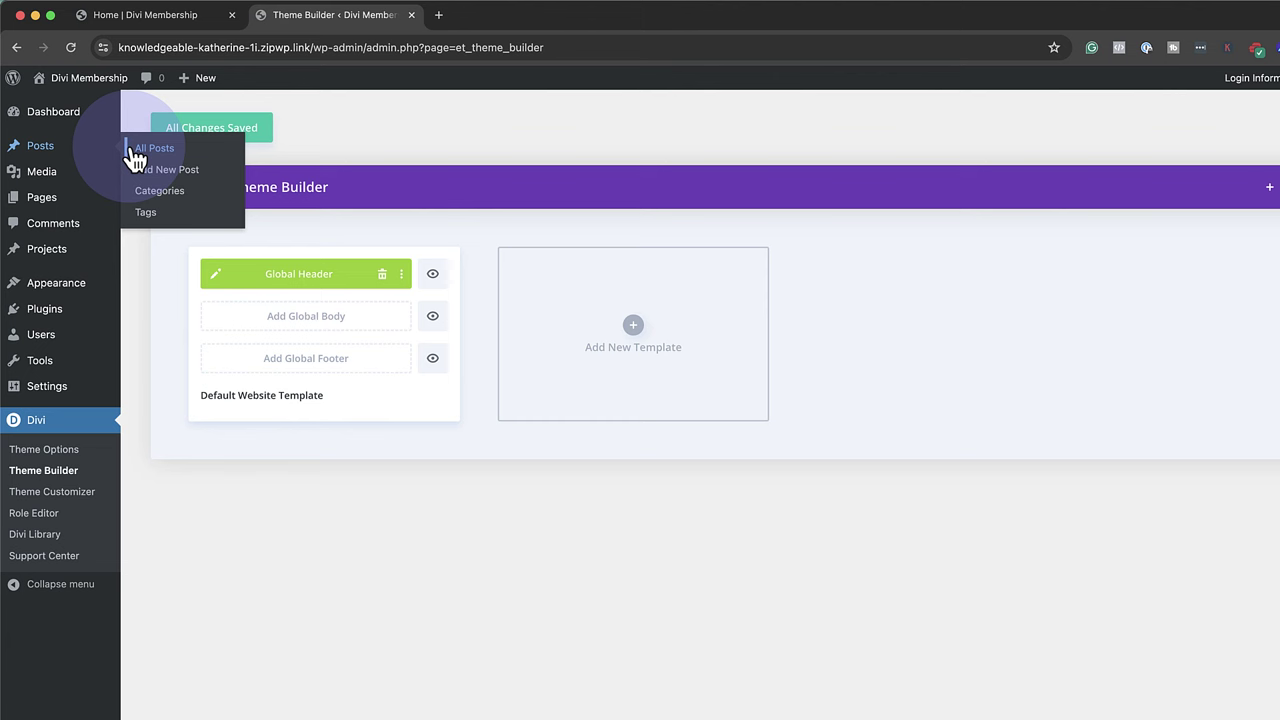
click(195, 170)
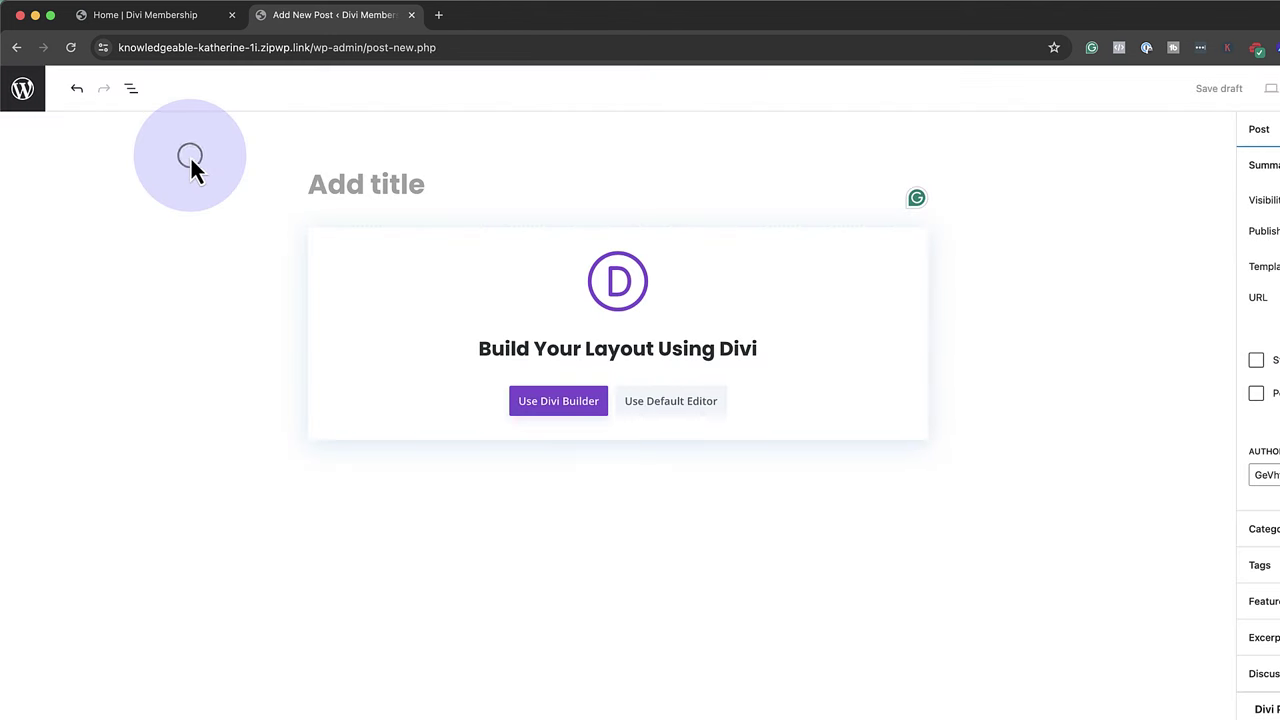
text(Post One)
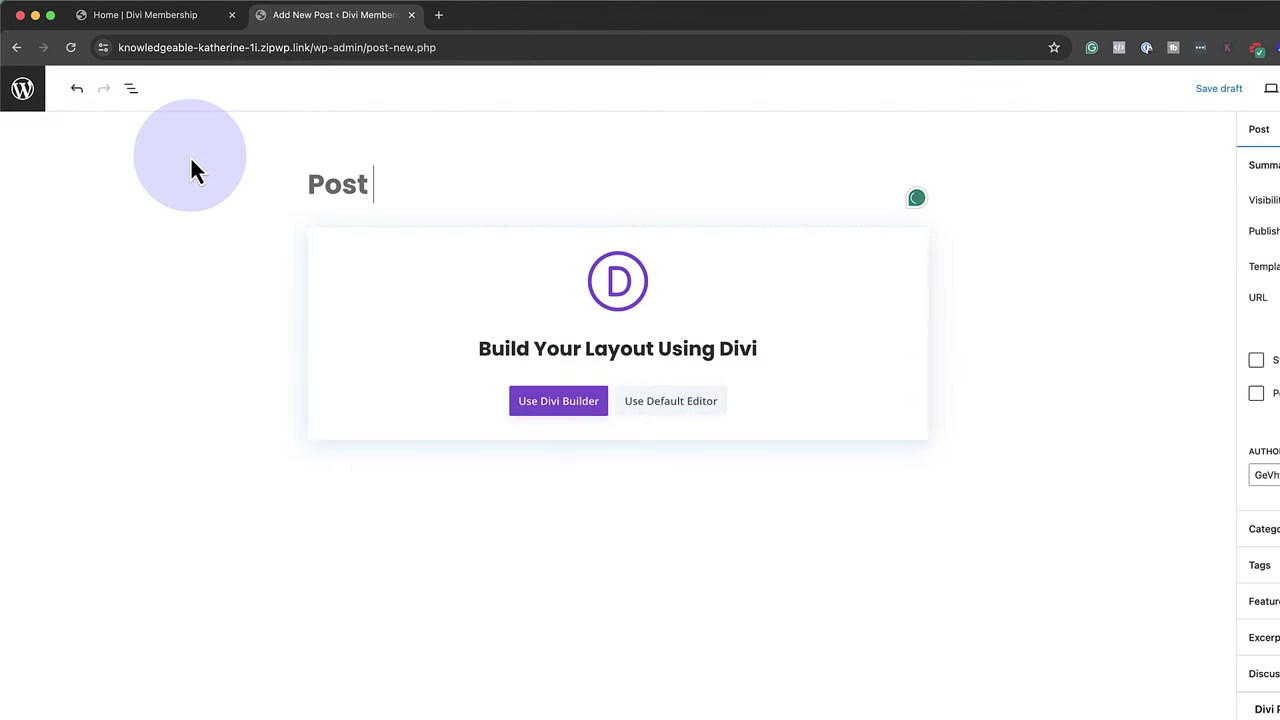
click(686, 405)
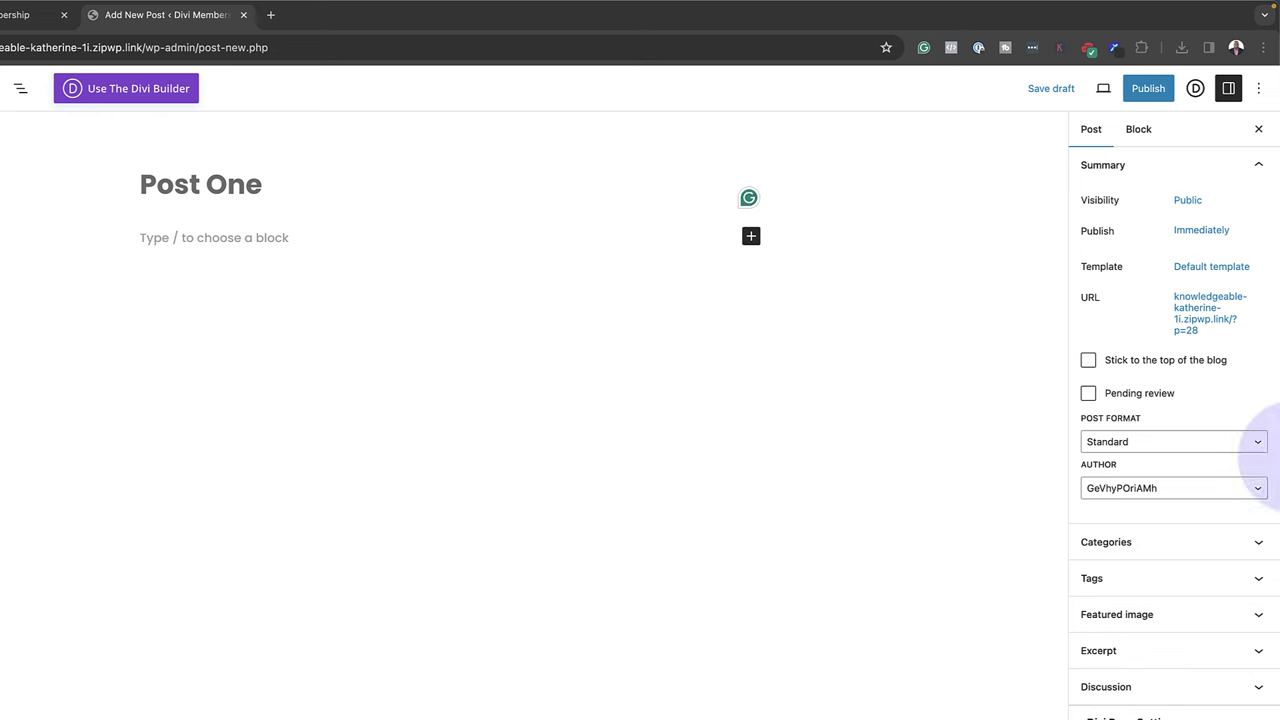
Step: Paste four lorem ipsum paragraphs into the body and open the featured image media library
click(272, 238)
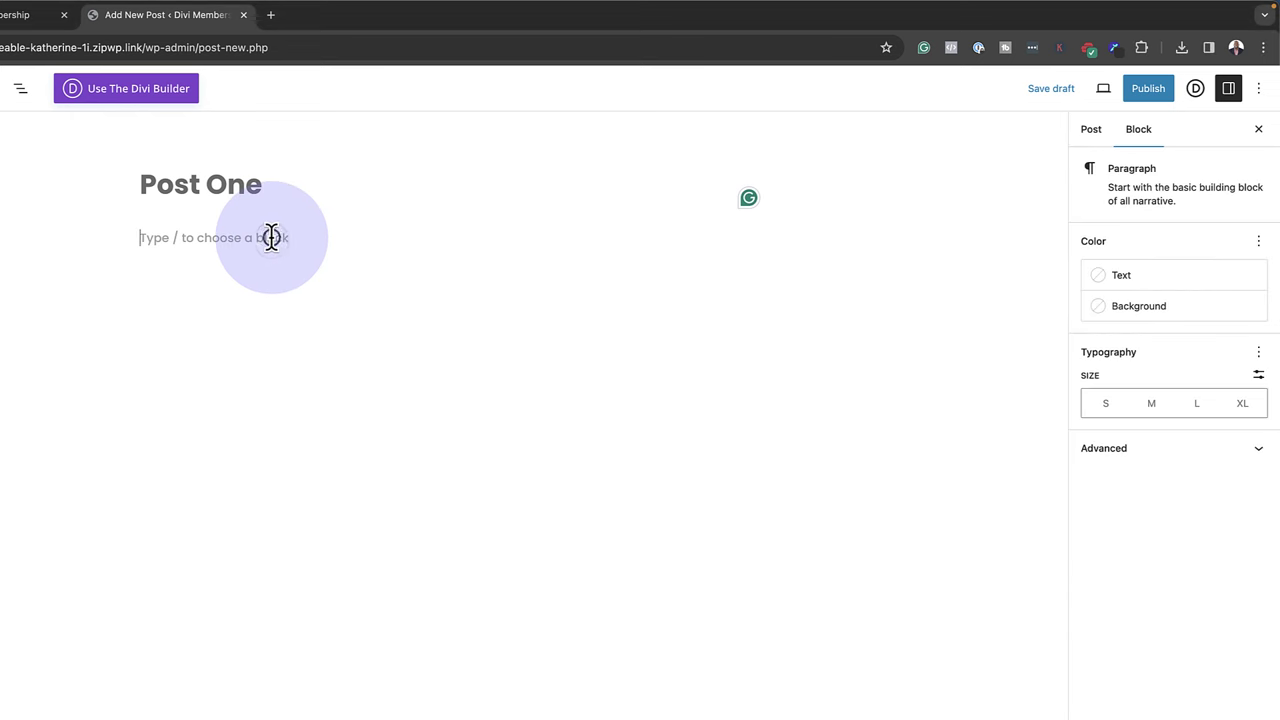
text(Lorem ipsum dolor sit amet, consectetuer adipiscing elit. Donec odio. Quisque volutpat mattis eros. Nullam malesuada erat ut turpis. Suspendisse urna nibh viverra non semper suscipit posuere a pede. Donec nec justo eget felis facilisis fermentum. Aliquam porttitor mauris sit amet orci. Aenean dignissim pellentesque felis. Morbi in sem quis dui placerat ornare. Pellentesque odio nisi euismod in pharetra a ultricies in diam. Praesent dapibus neque id cursus faucibus tortor neque egestas auguae eu vulputate magna eros eu erat. Aliquam erat volutpat. Nam dui mi tincidunt quis accumsan porttitor facilisis luctus metus.)
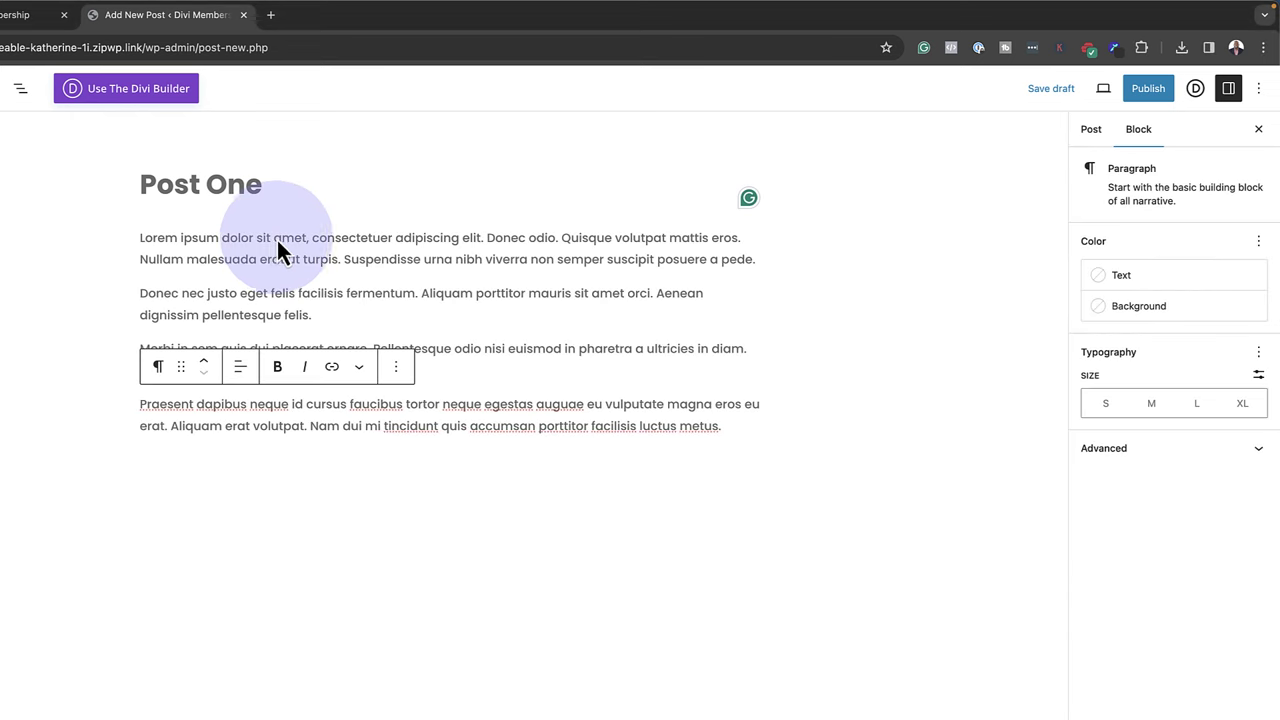
click(1094, 130)
click(1172, 614)
click(1174, 600)
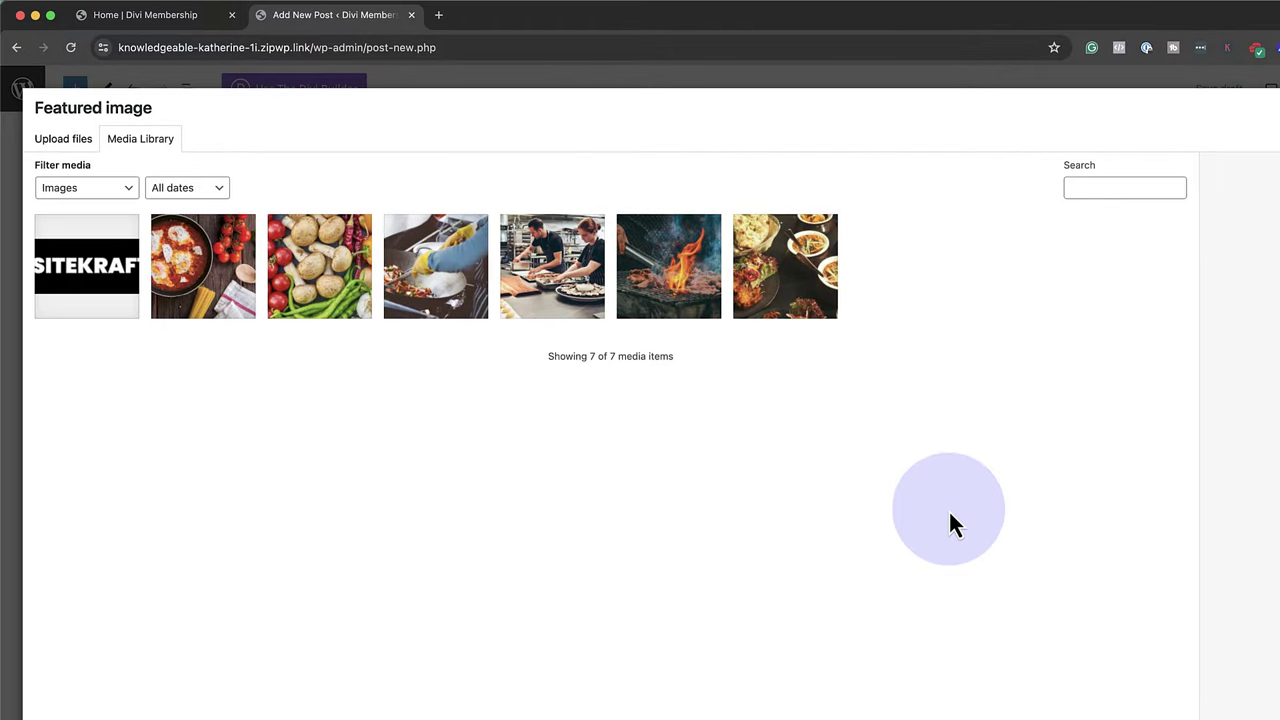
Step: Set the flame grill photo as the post's featured image
click(683, 276)
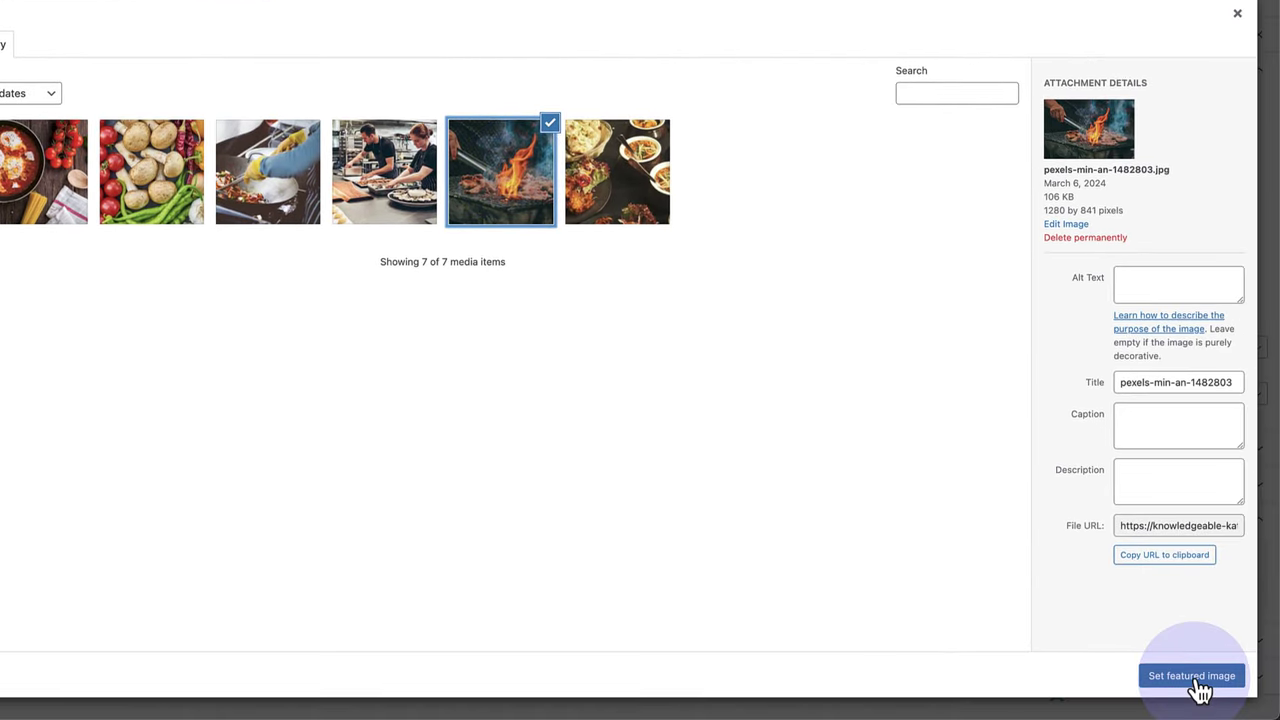
click(1192, 676)
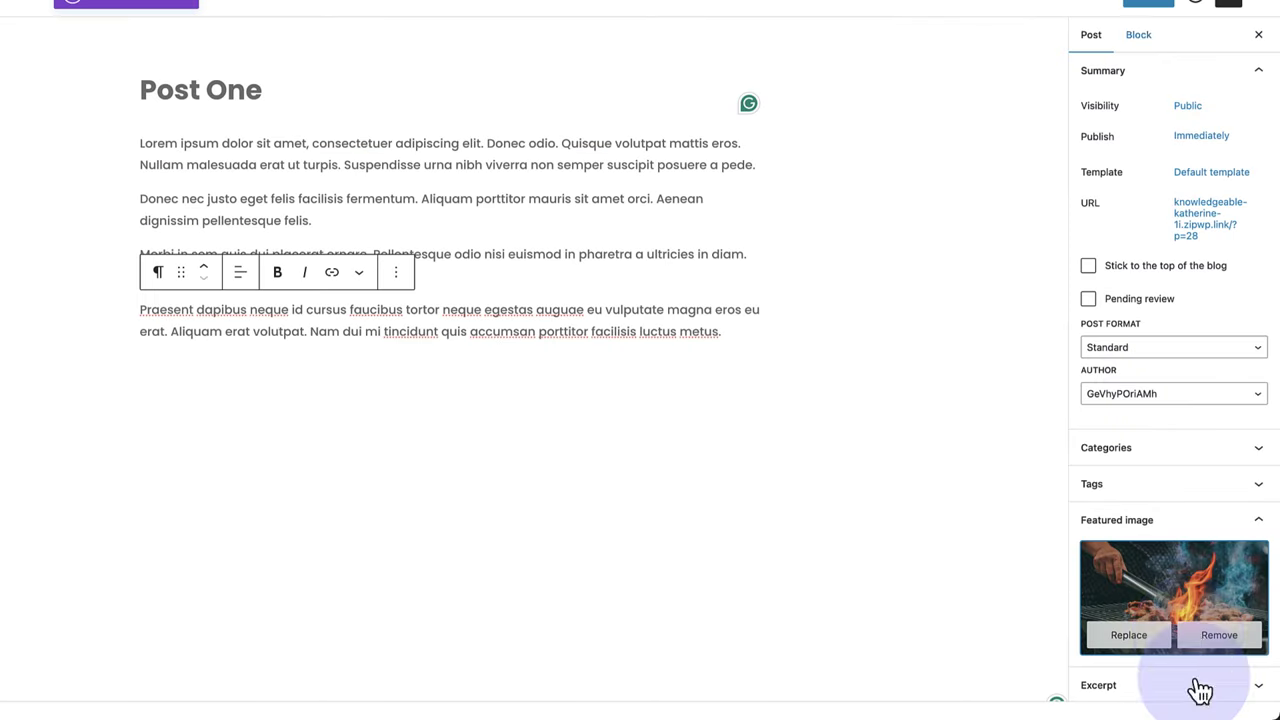
scroll(1160, 373, down, 1)
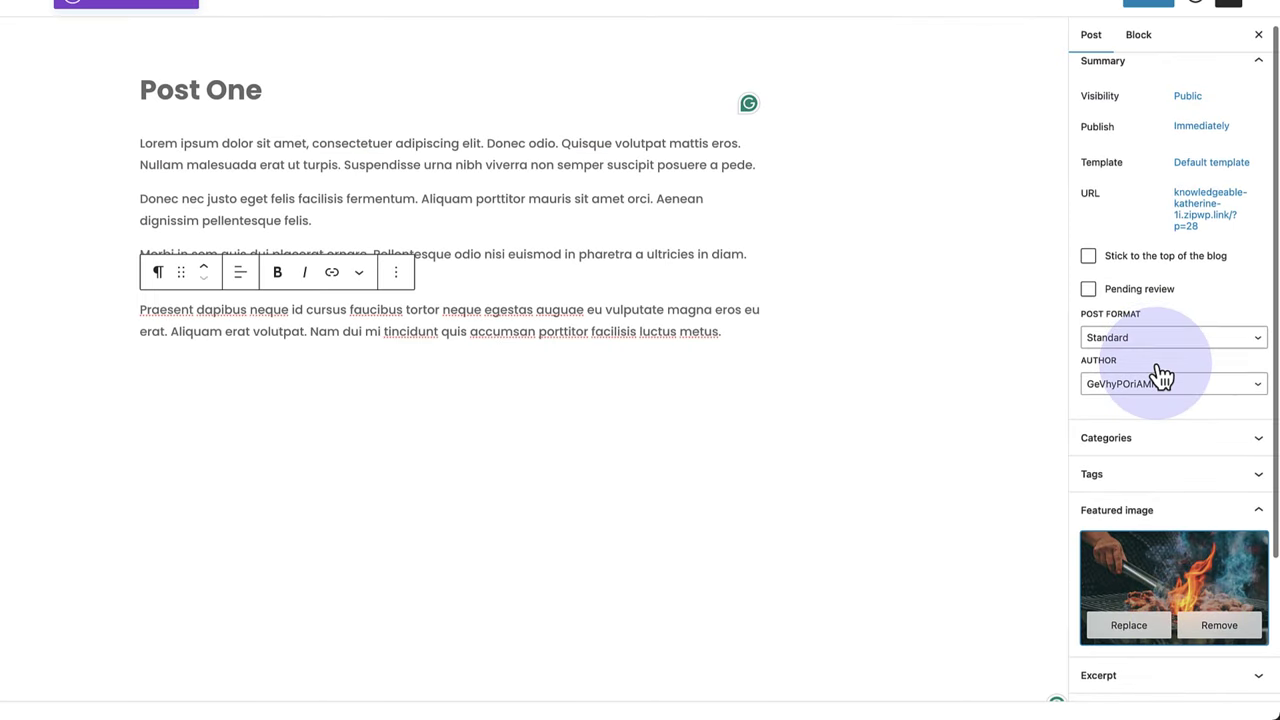
Step: Assign the Members Tutorials category and publish the post
click(1141, 390)
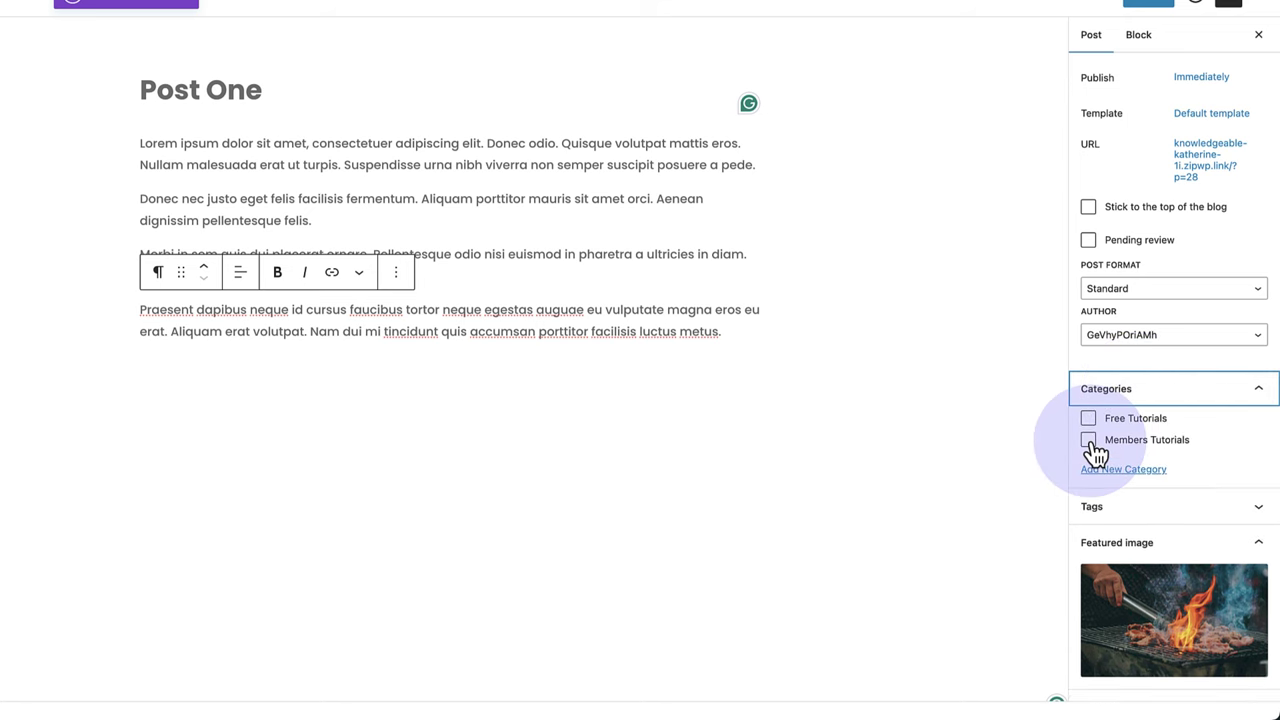
click(1089, 441)
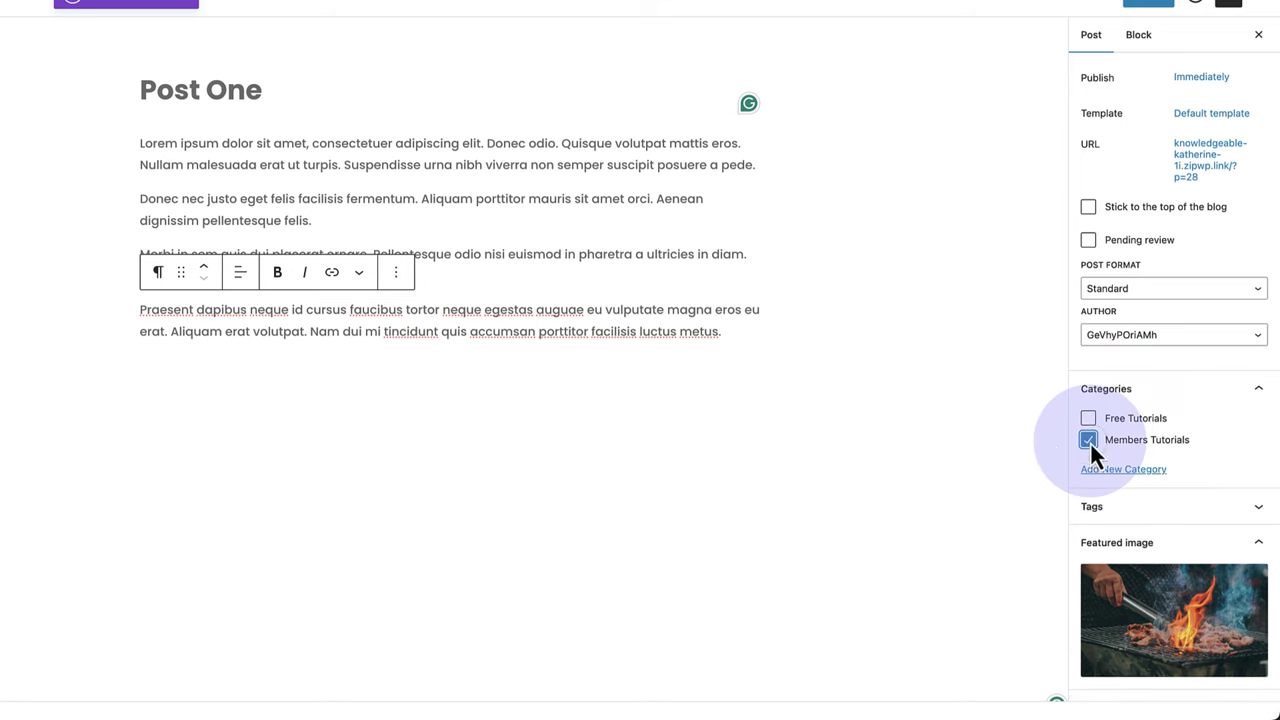
click(1148, 80)
click(1146, 89)
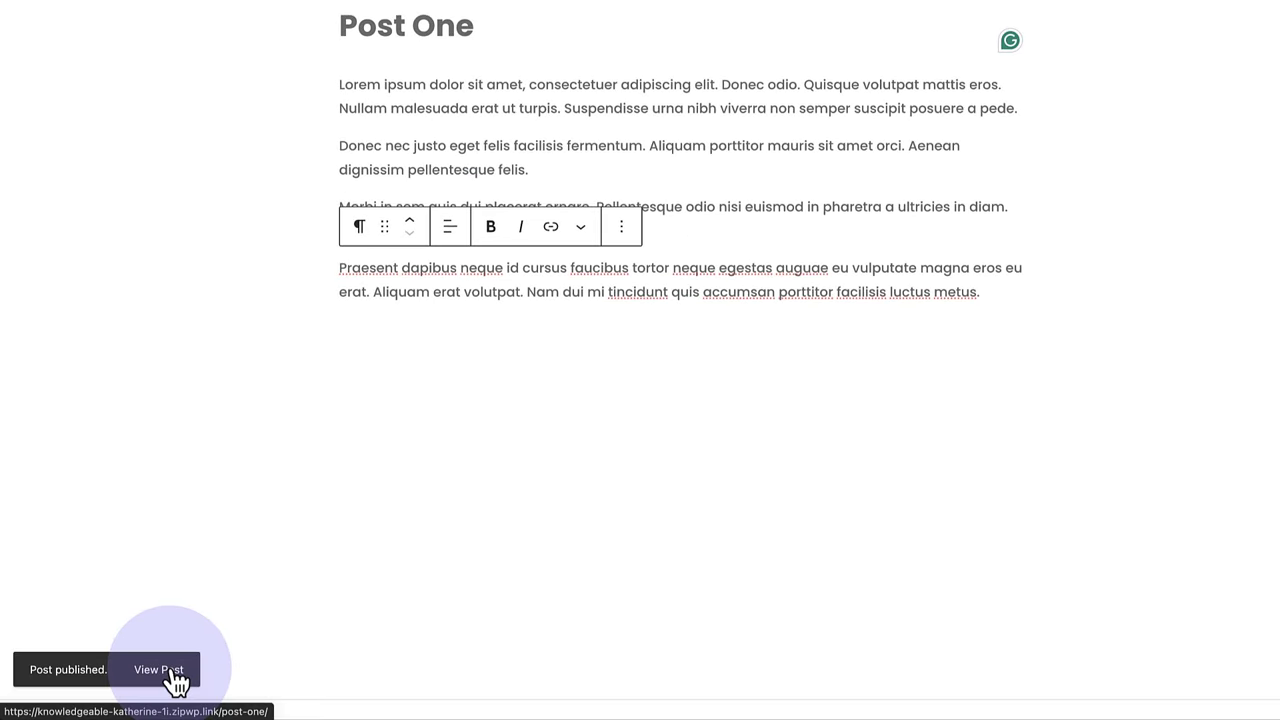
Step: View Post One on the live site and scroll through its grill image, category and body text
click(170, 672)
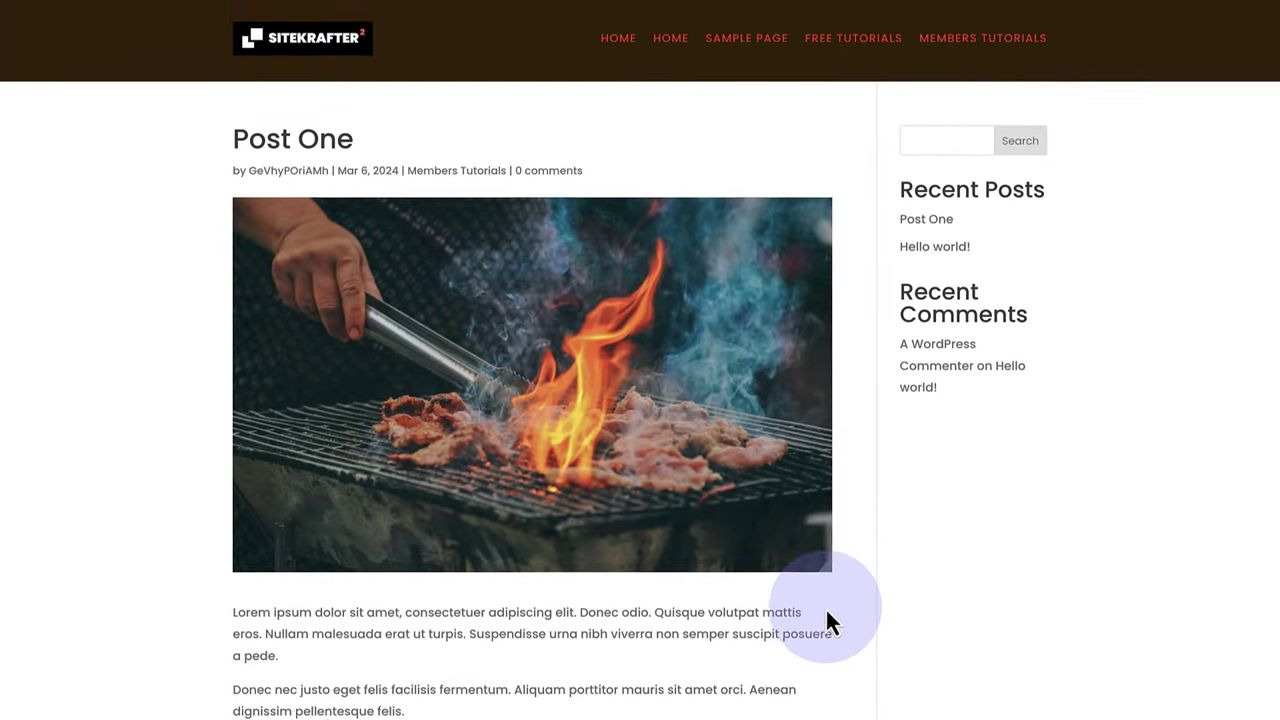
scroll(1004, 619, down, 3)
scroll(825, 621, down, 3)
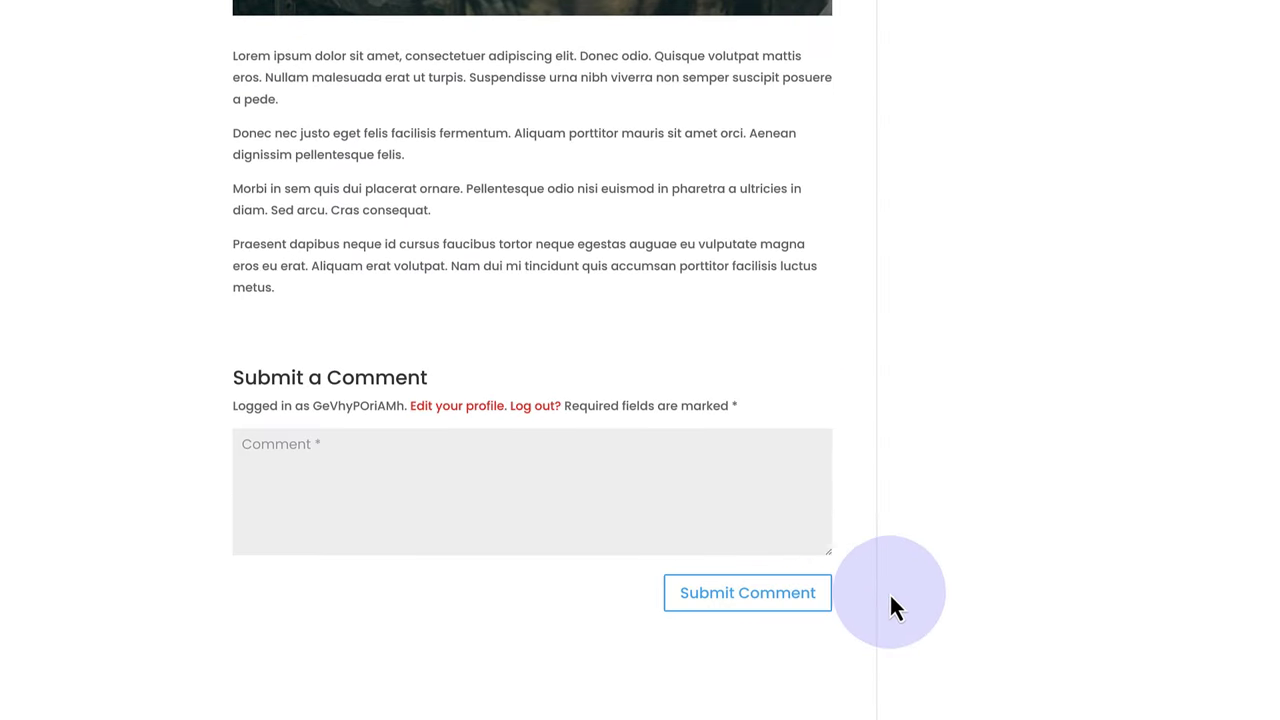
scroll(895, 607, up, 5)
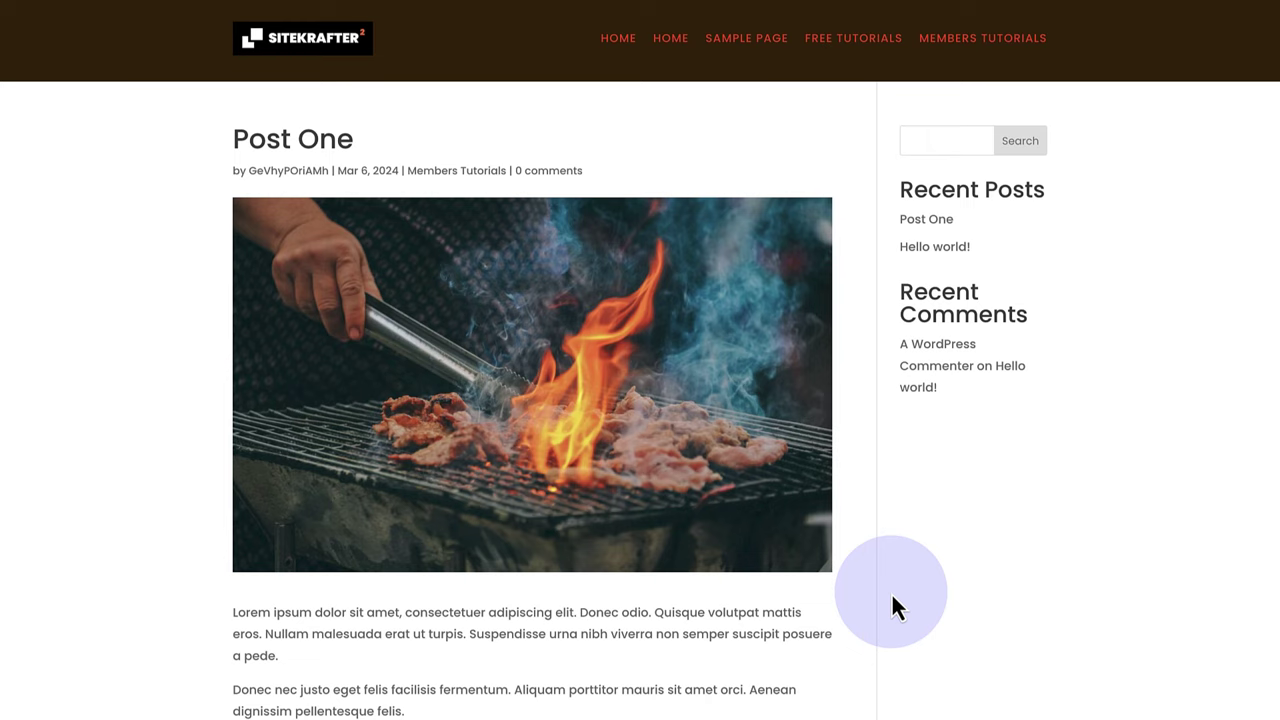
scroll(893, 607, down, 5)
scroll(893, 607, up, 5)
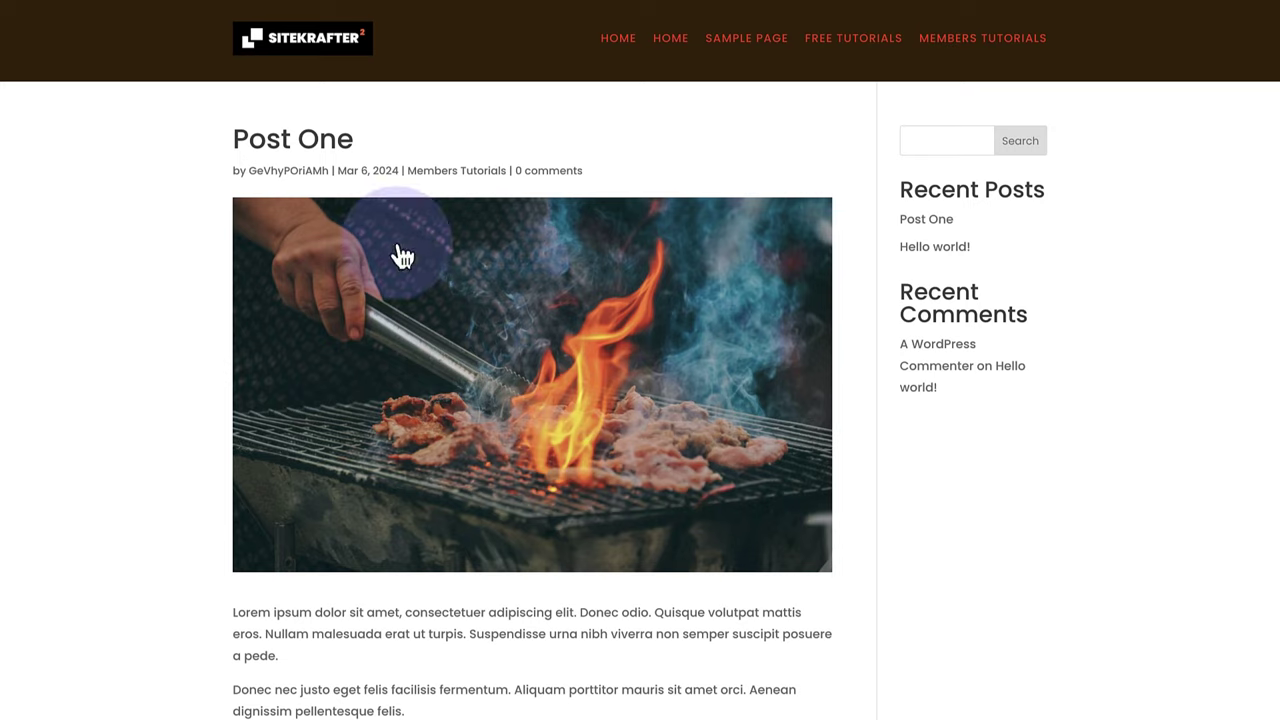
mouse_move(55, 22)
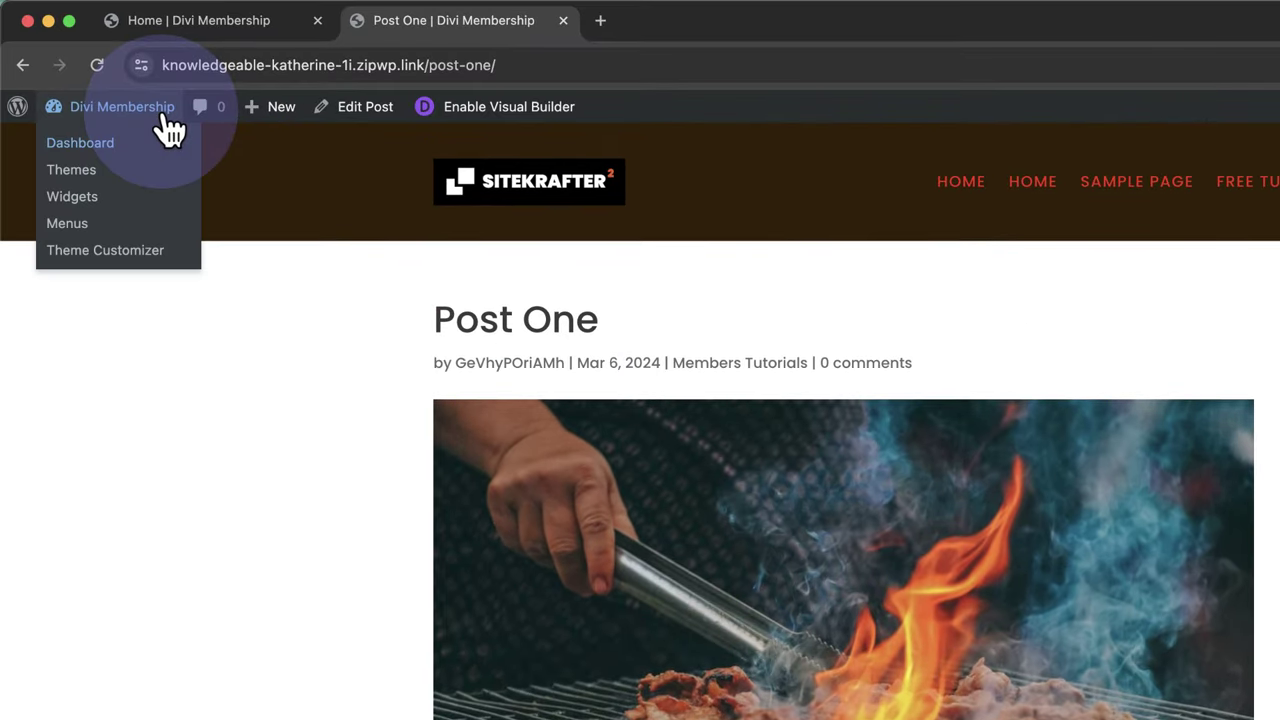
Step: Open the Divi Theme Builder from the admin dashboard in a new tab
drag(735, 43, 557, 36)
mouse_move(110, 648)
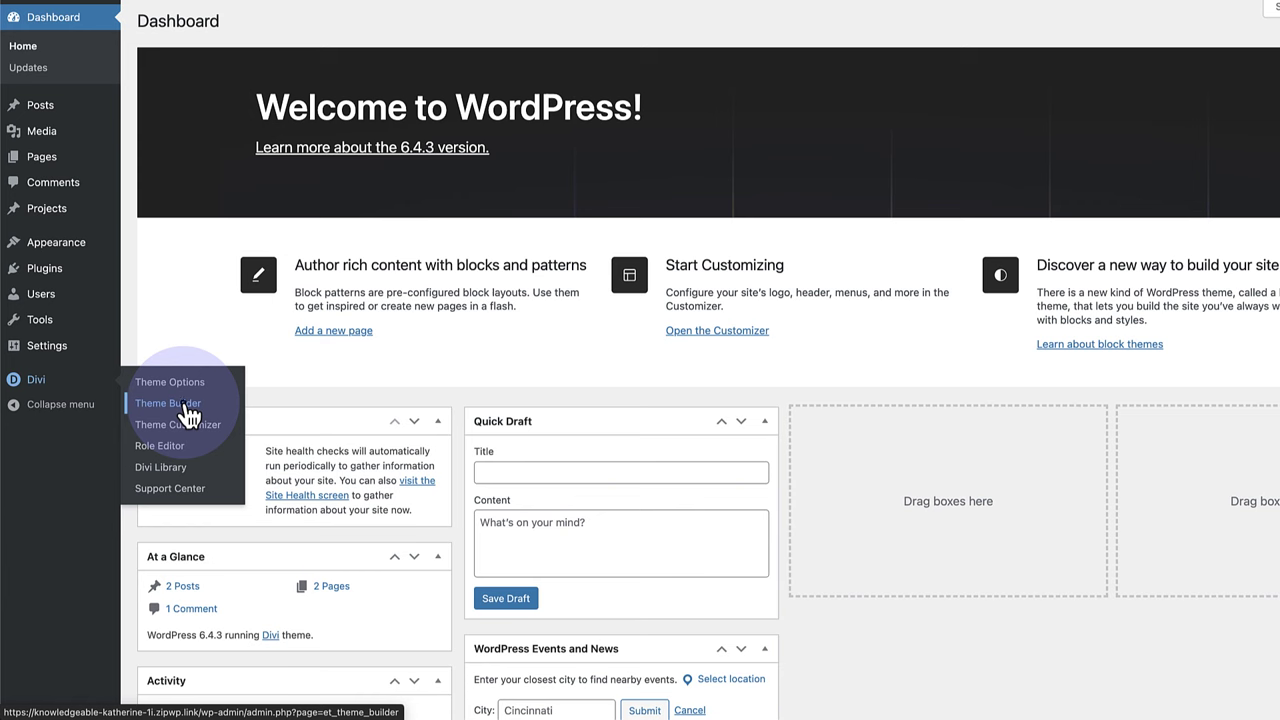
click(188, 410)
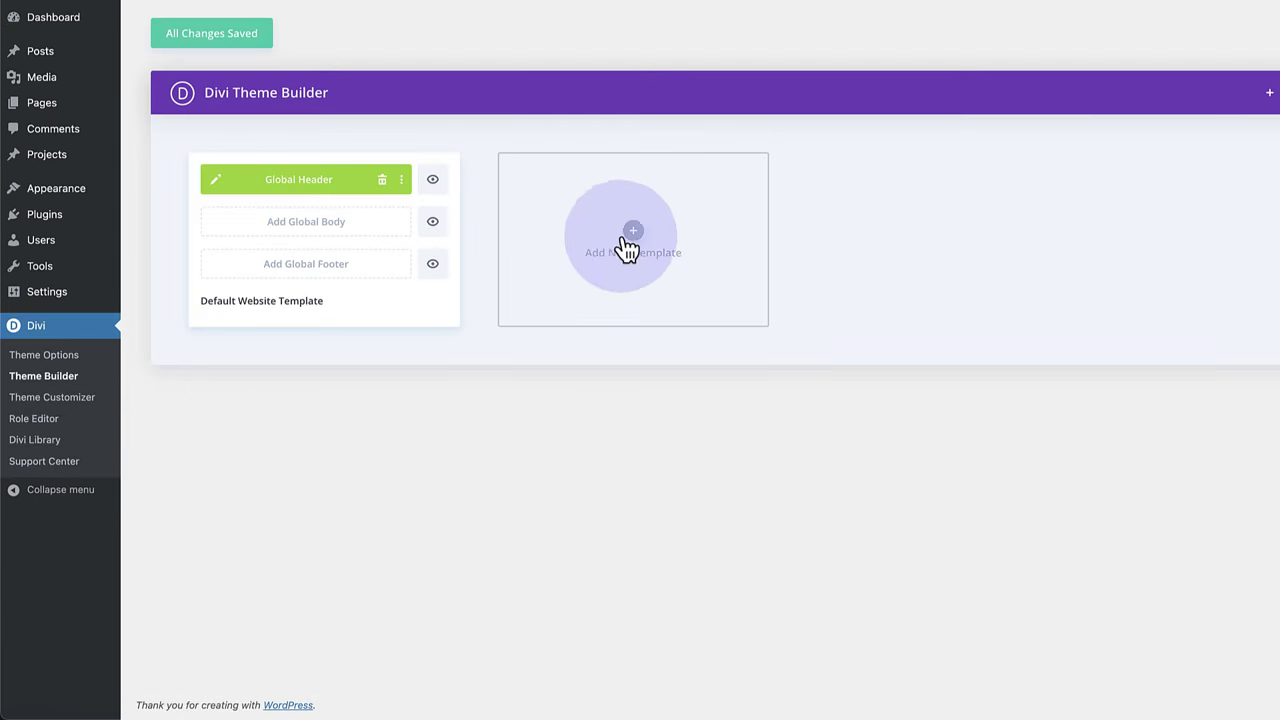
Step: Create a new template assigned to All Posts and start building its custom body
click(634, 231)
click(640, 227)
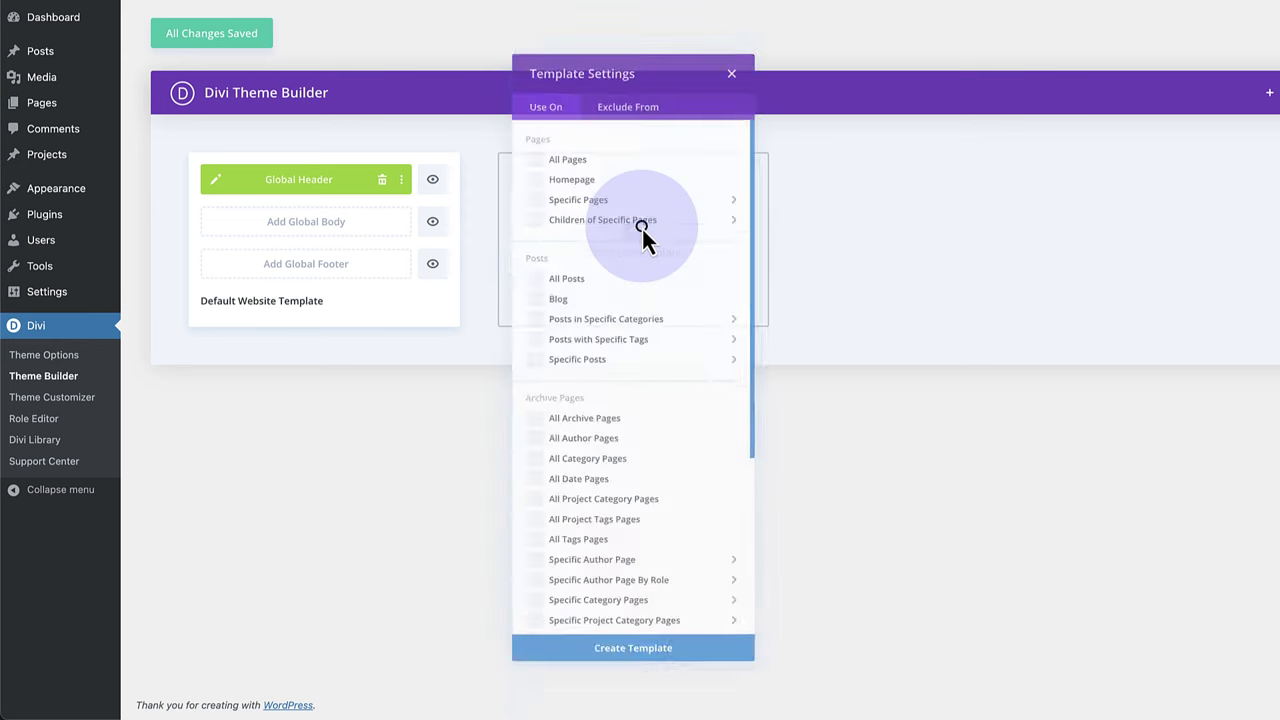
click(526, 270)
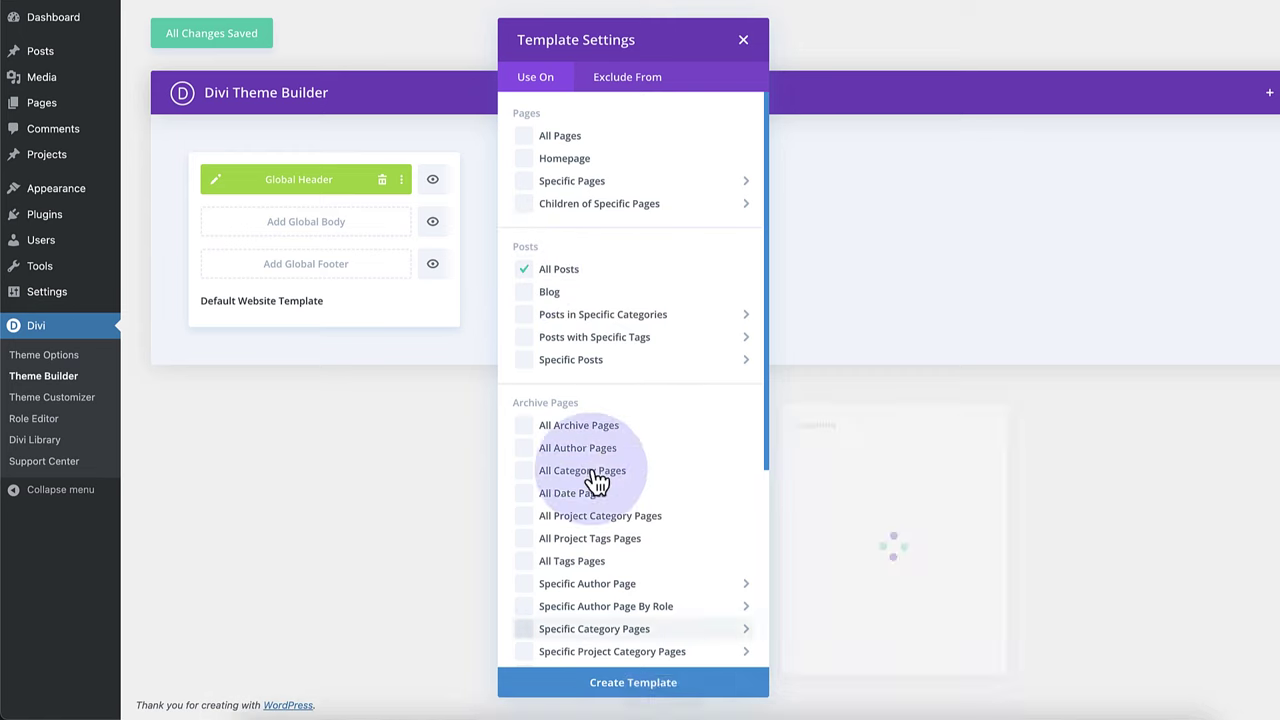
click(663, 684)
click(629, 220)
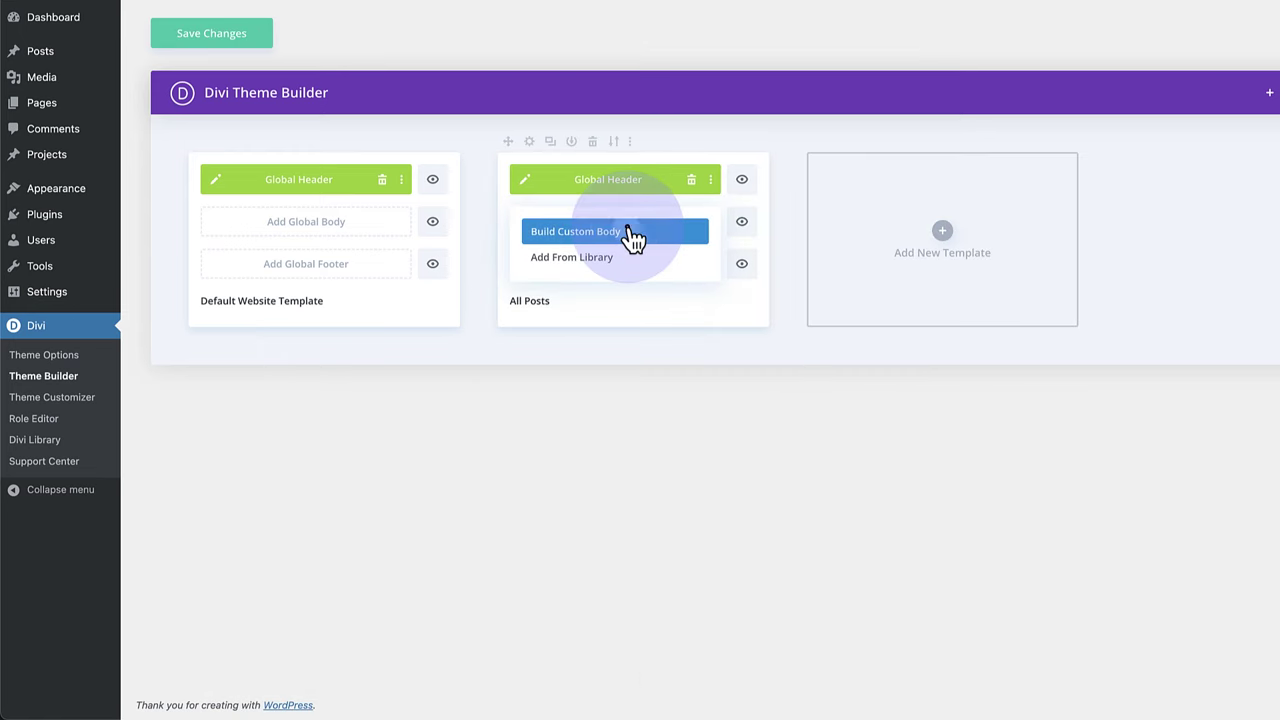
click(627, 232)
Step: Add a one-column row with a Text module to the body section and save the module
click(726, 121)
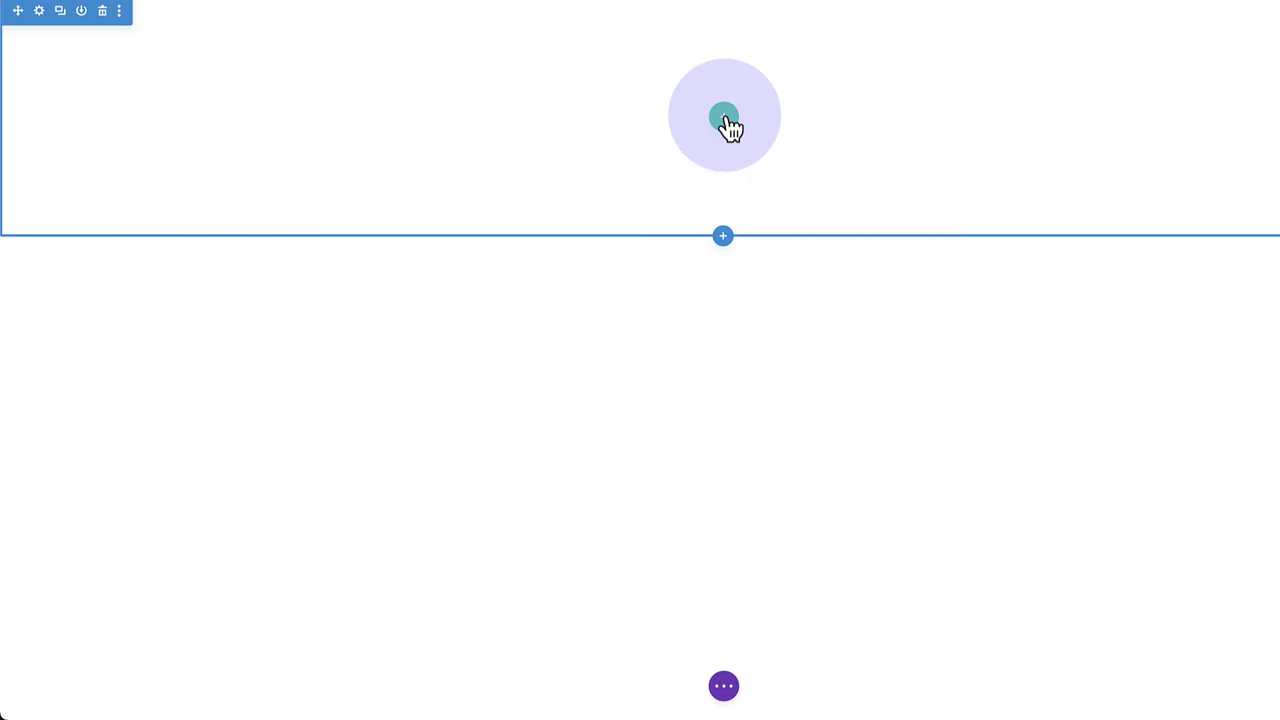
click(729, 124)
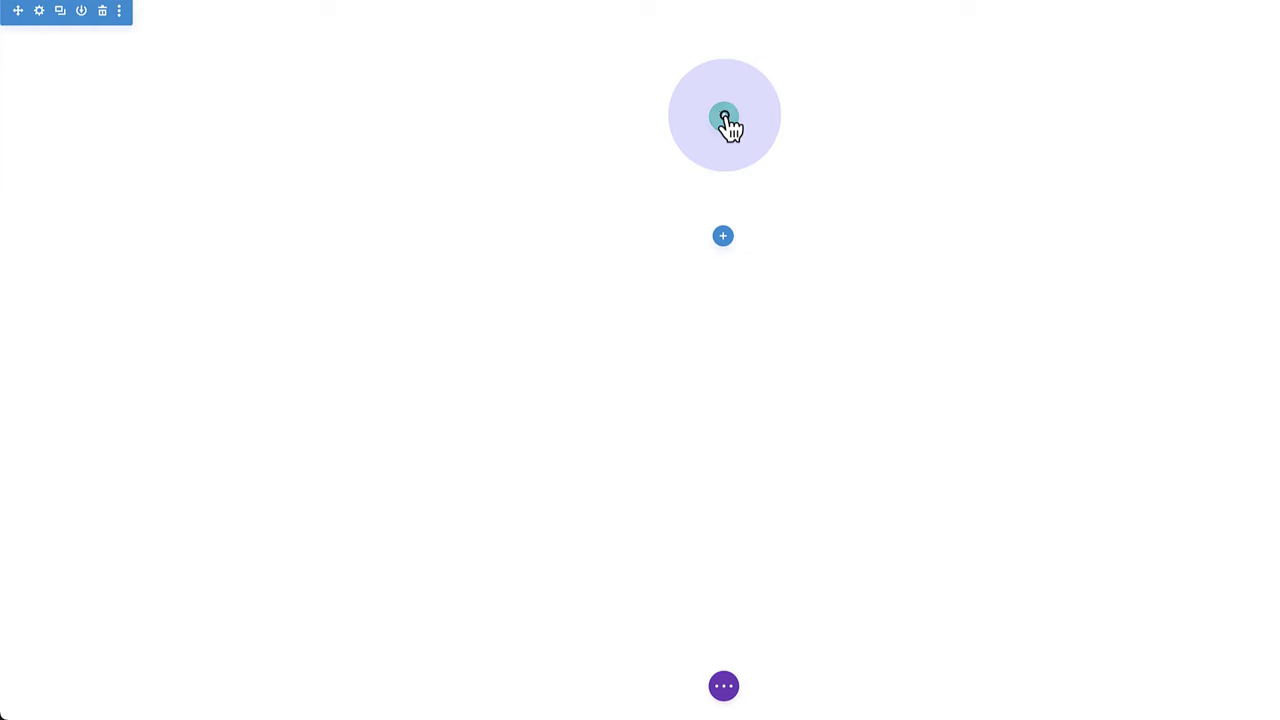
click(651, 246)
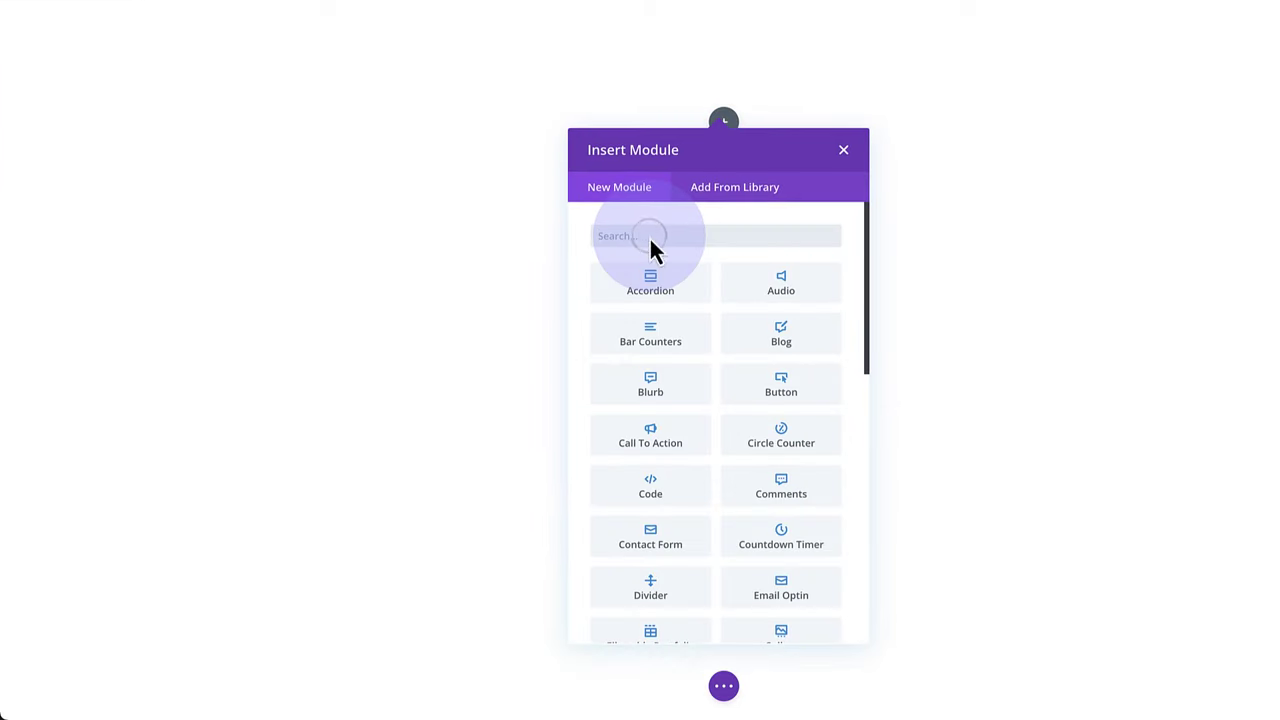
text(tex)
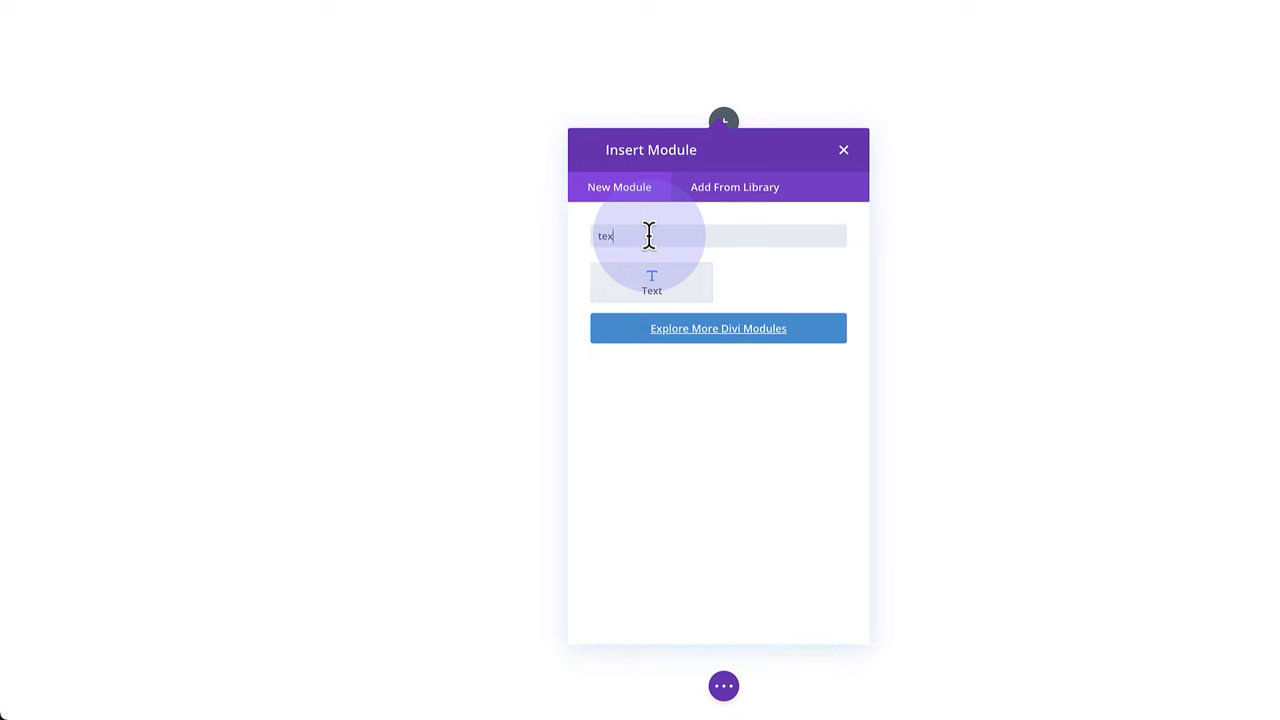
text(t)
click(664, 288)
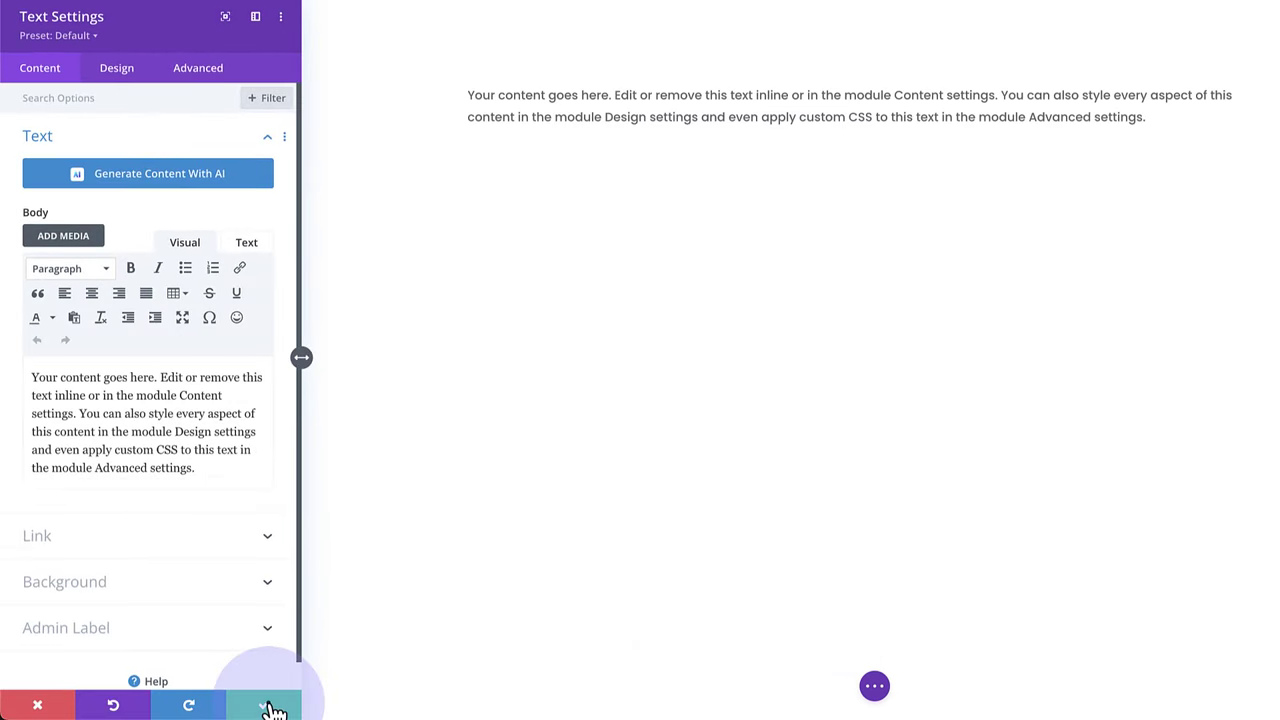
click(268, 706)
Step: Give the section a dark brown #291200 background and save
click(38, 12)
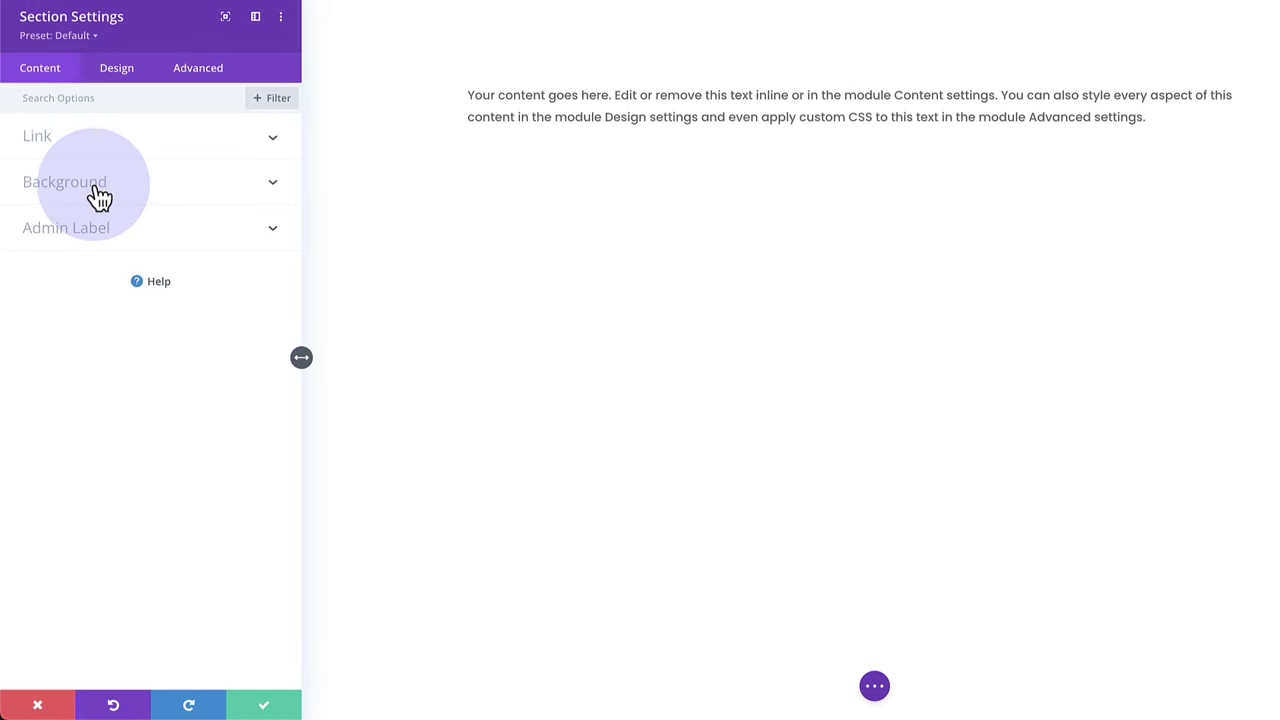
click(99, 190)
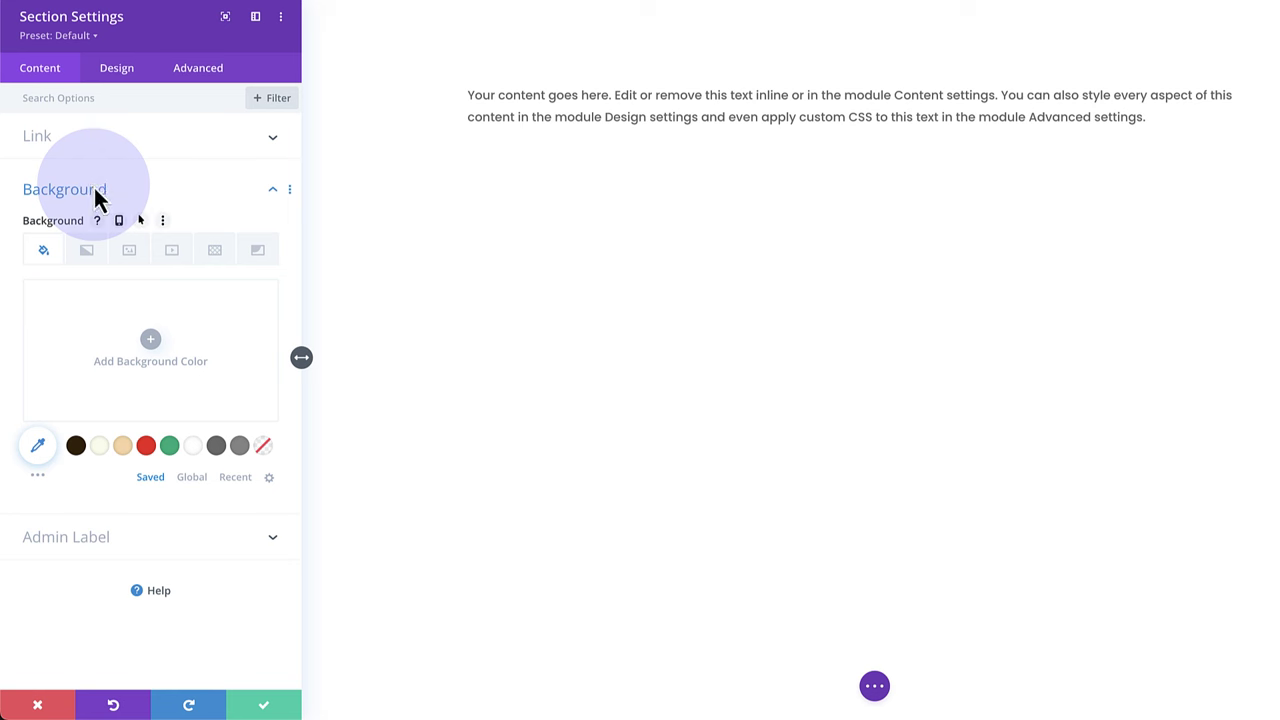
click(86, 459)
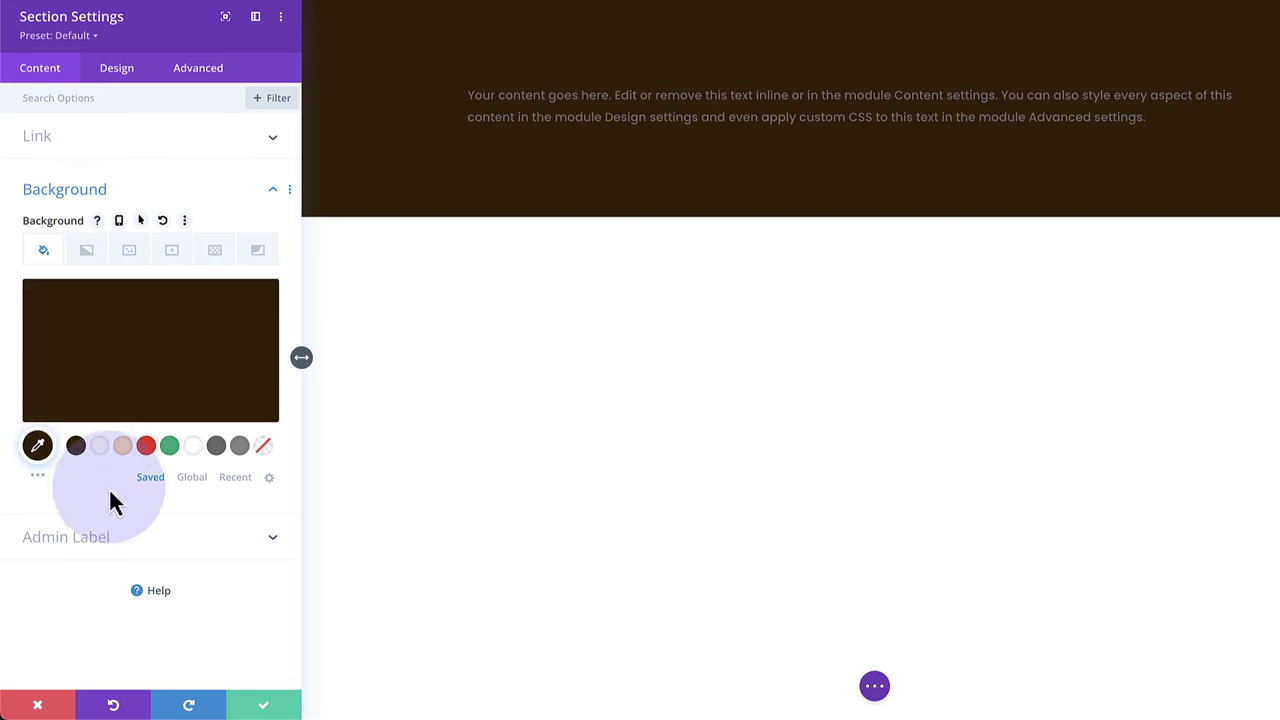
click(266, 705)
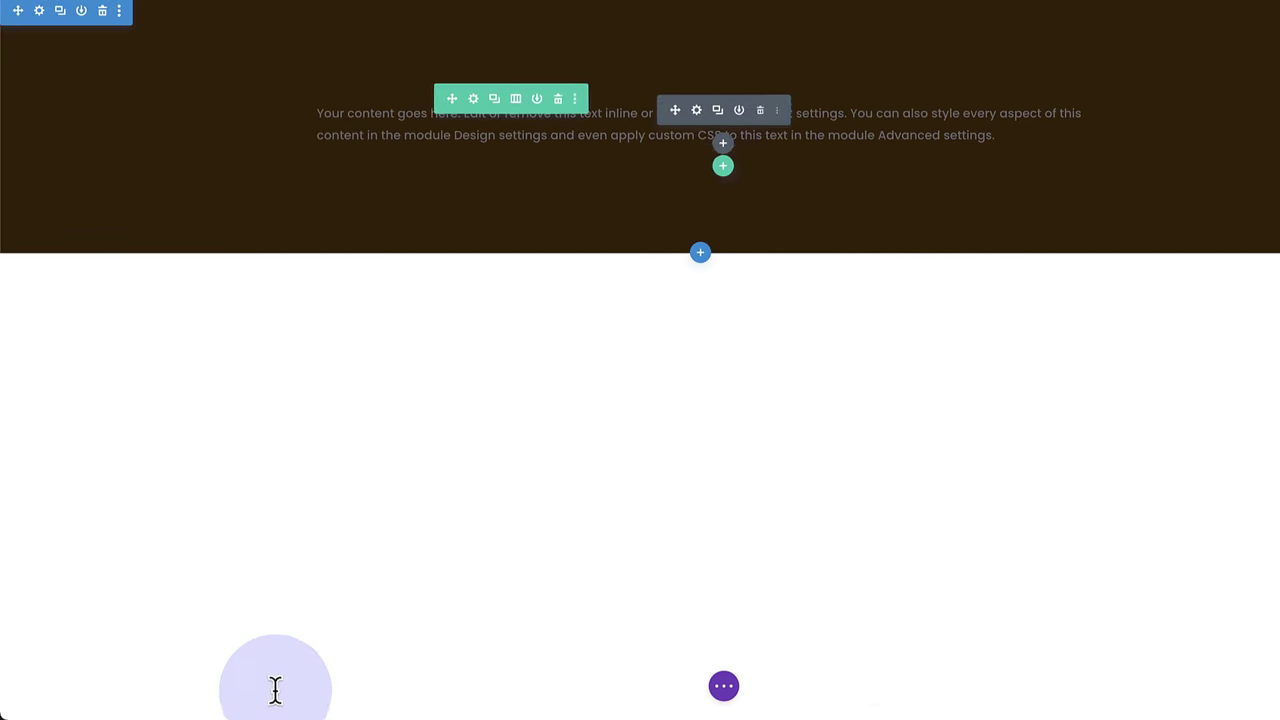
Step: Set the Text module's body to the dynamic Post/Archive Title
click(696, 110)
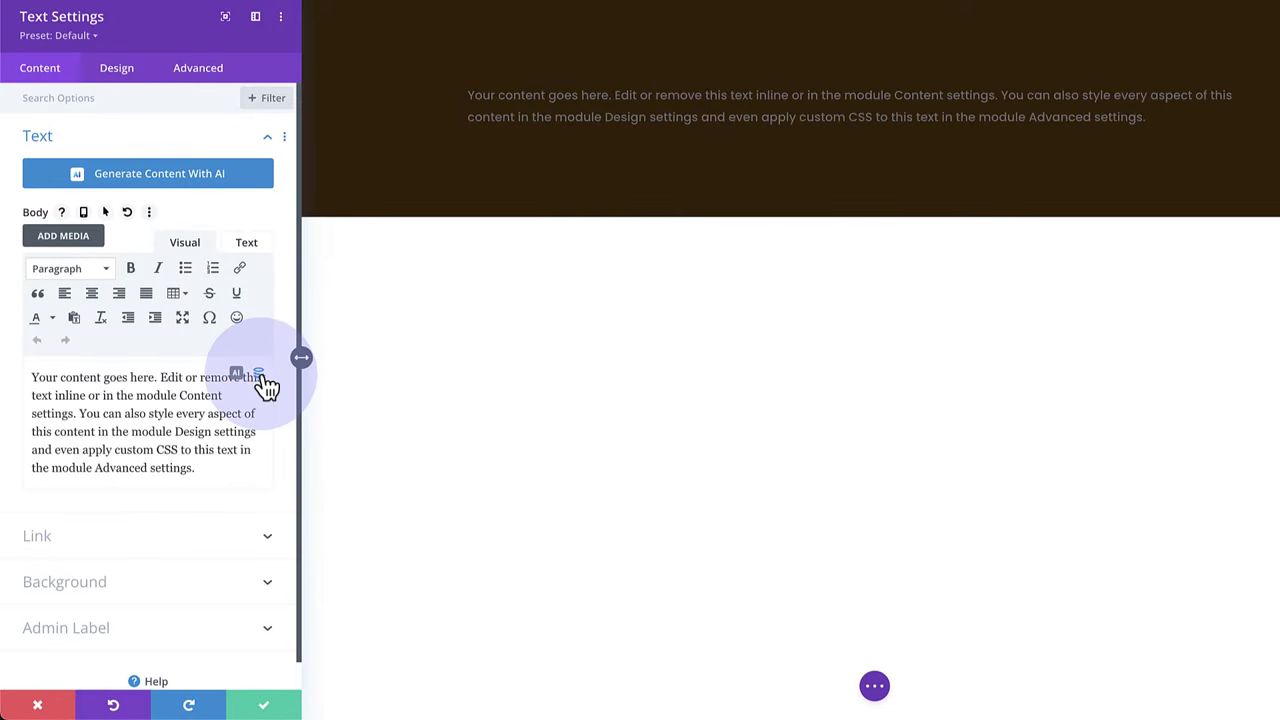
click(263, 376)
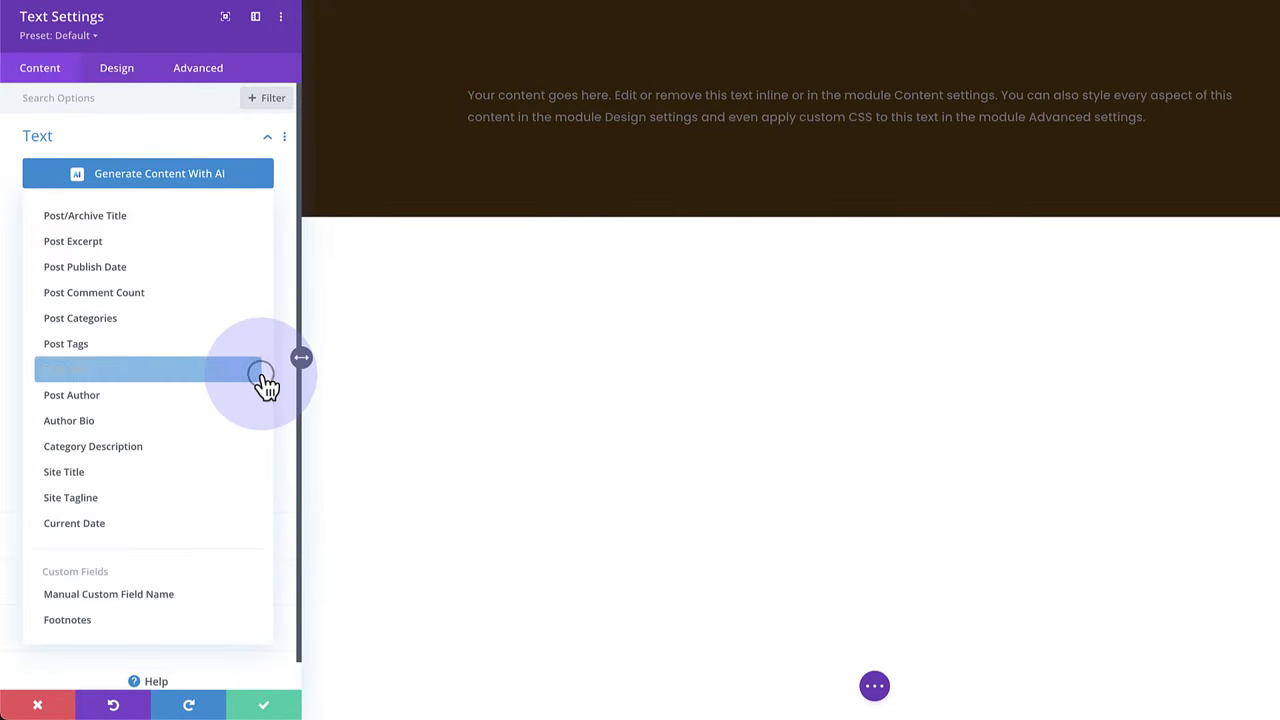
click(172, 216)
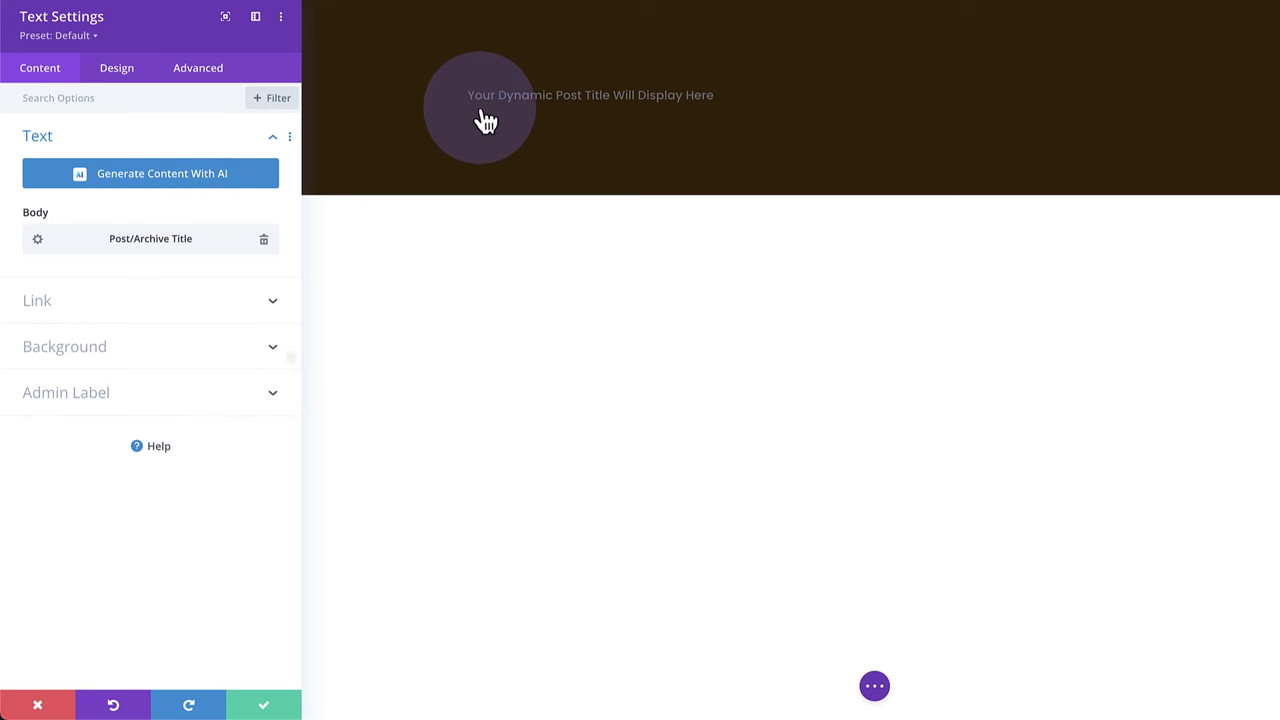
Step: Set the title text size to 3em and colour it light beige
click(128, 78)
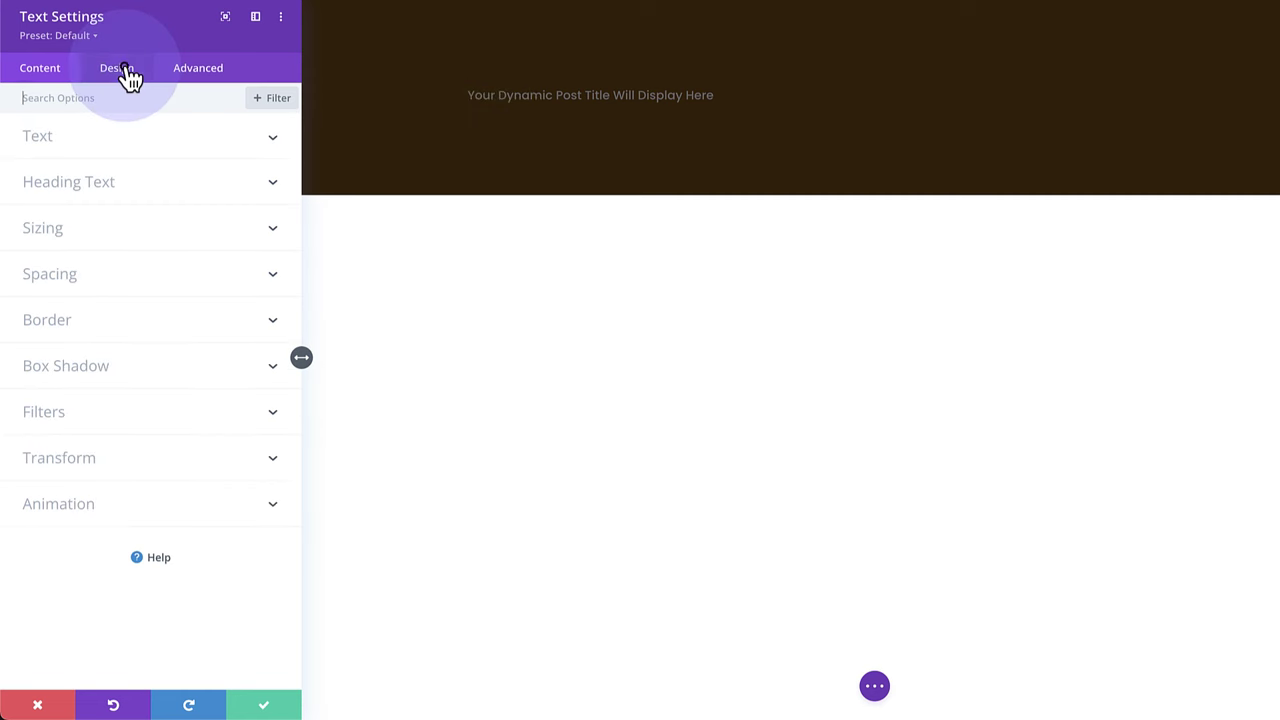
click(74, 140)
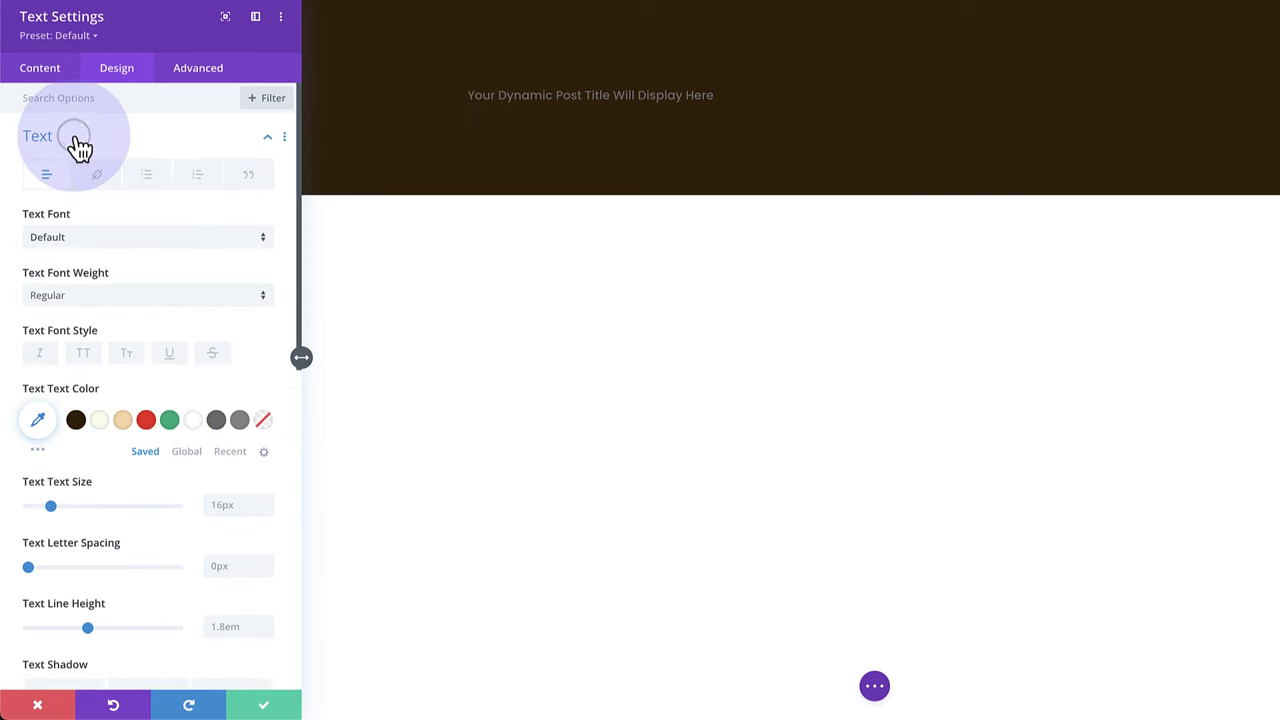
drag(52, 508, 77, 511)
click(230, 507)
double_click(240, 507)
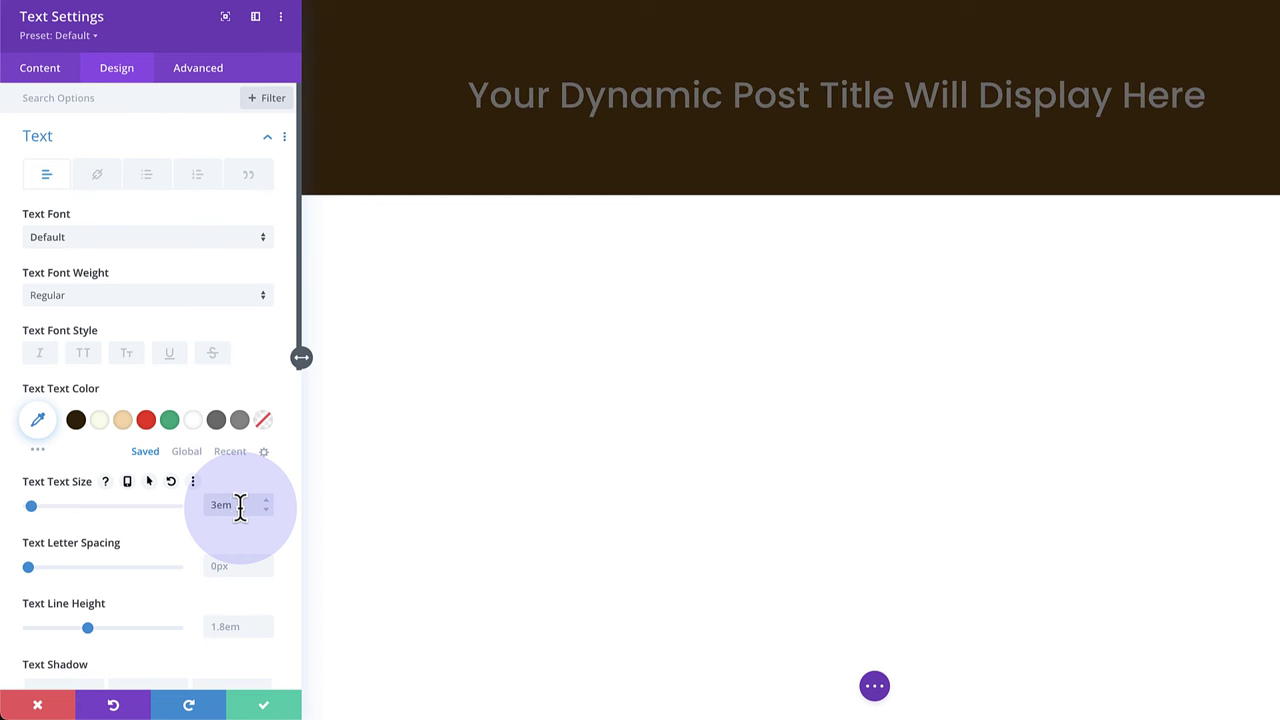
click(123, 420)
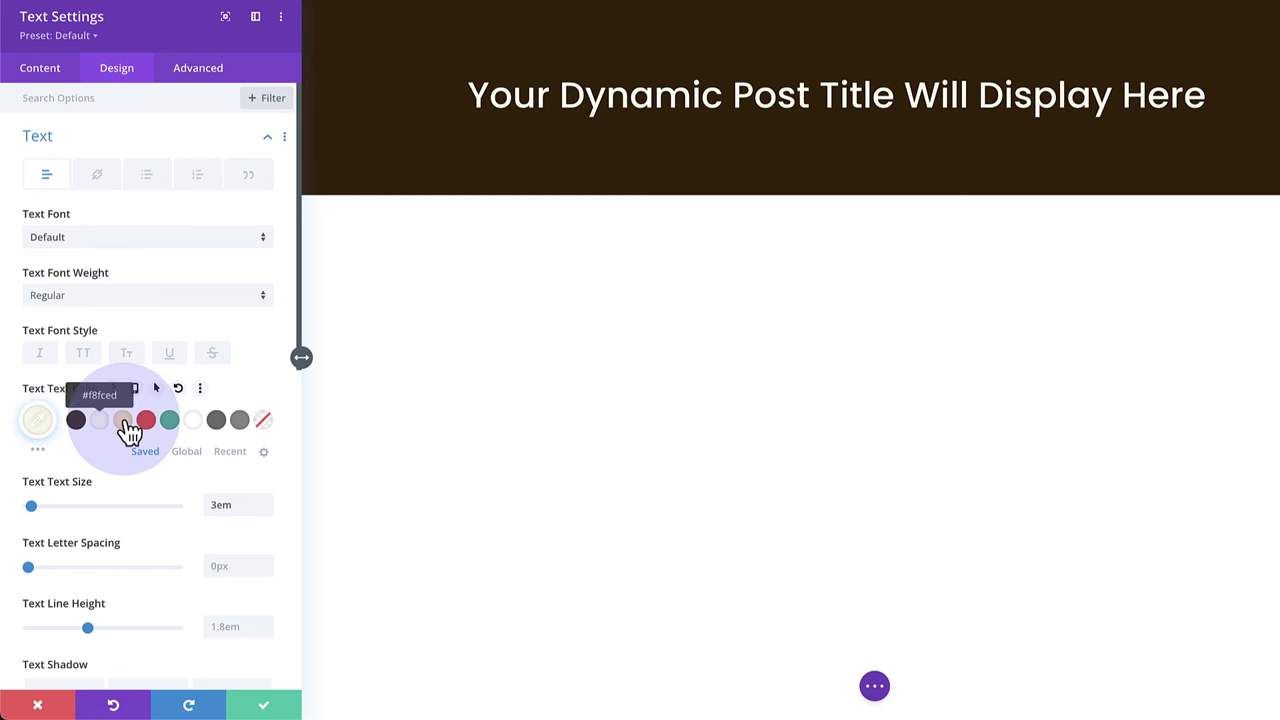
Step: Make the title uppercase and semi bold with a 1.2em line height, then save
click(85, 353)
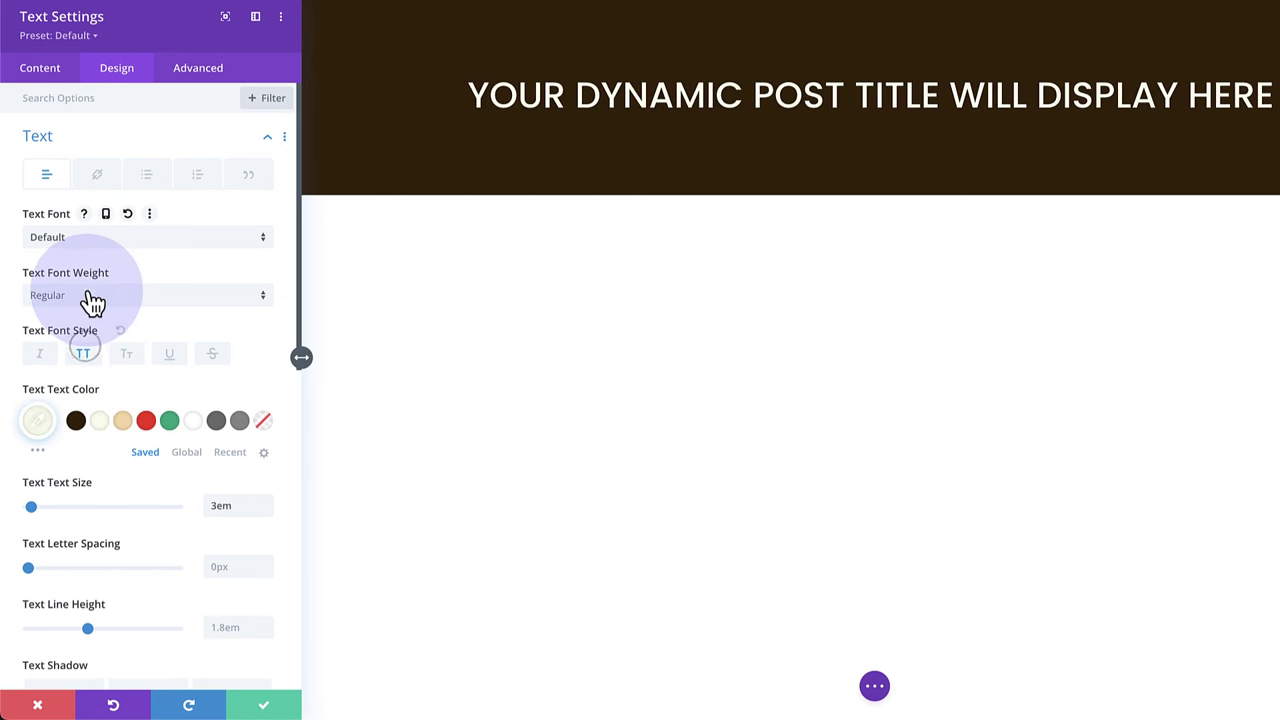
click(86, 292)
click(131, 360)
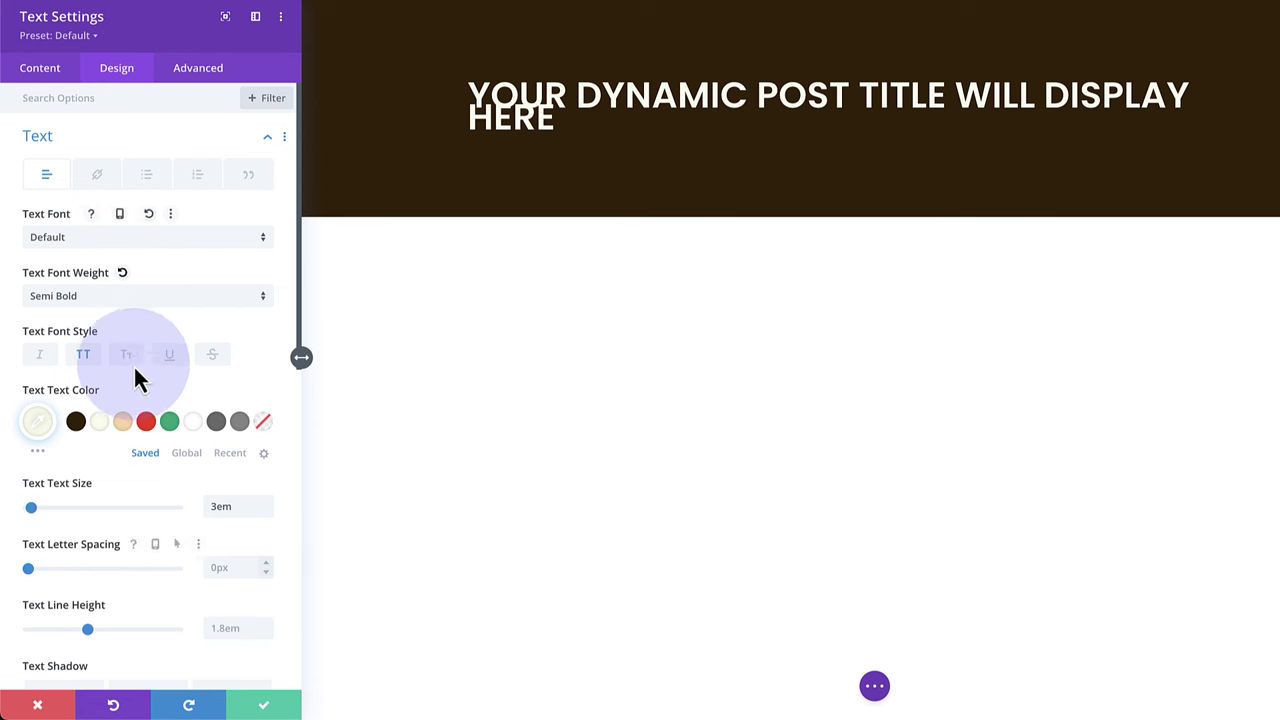
click(266, 632)
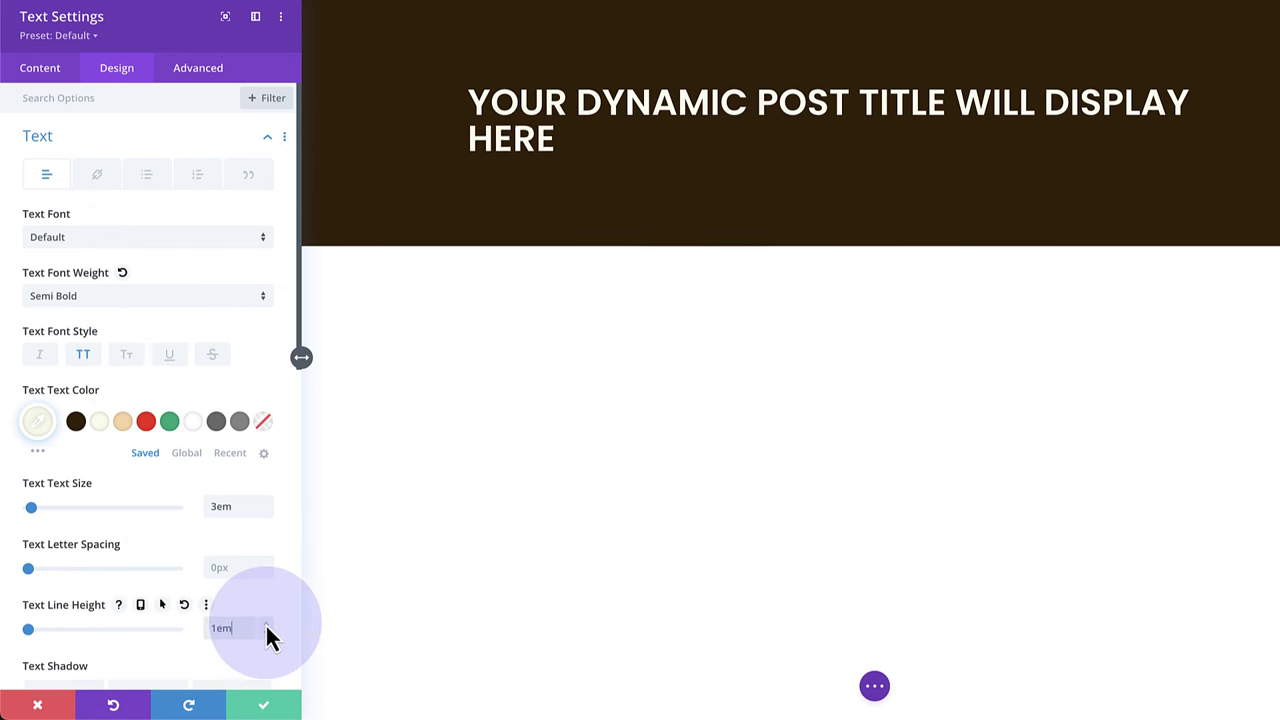
click(266, 624)
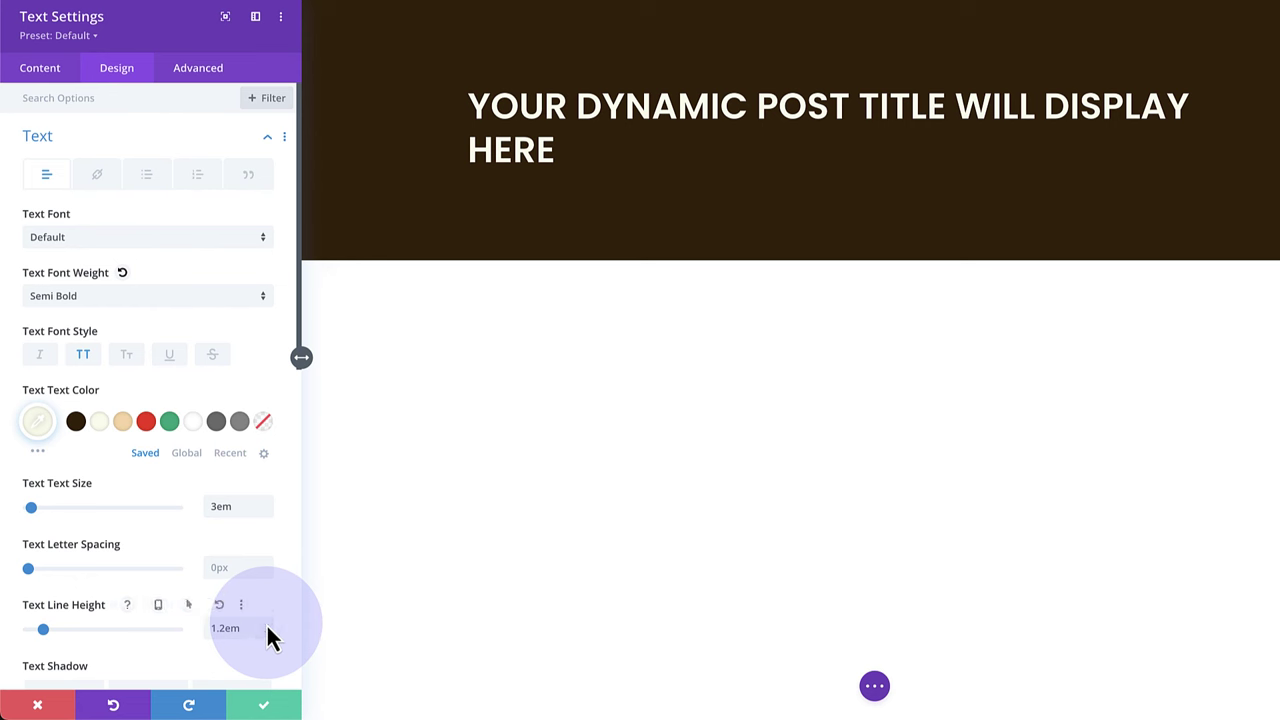
click(266, 706)
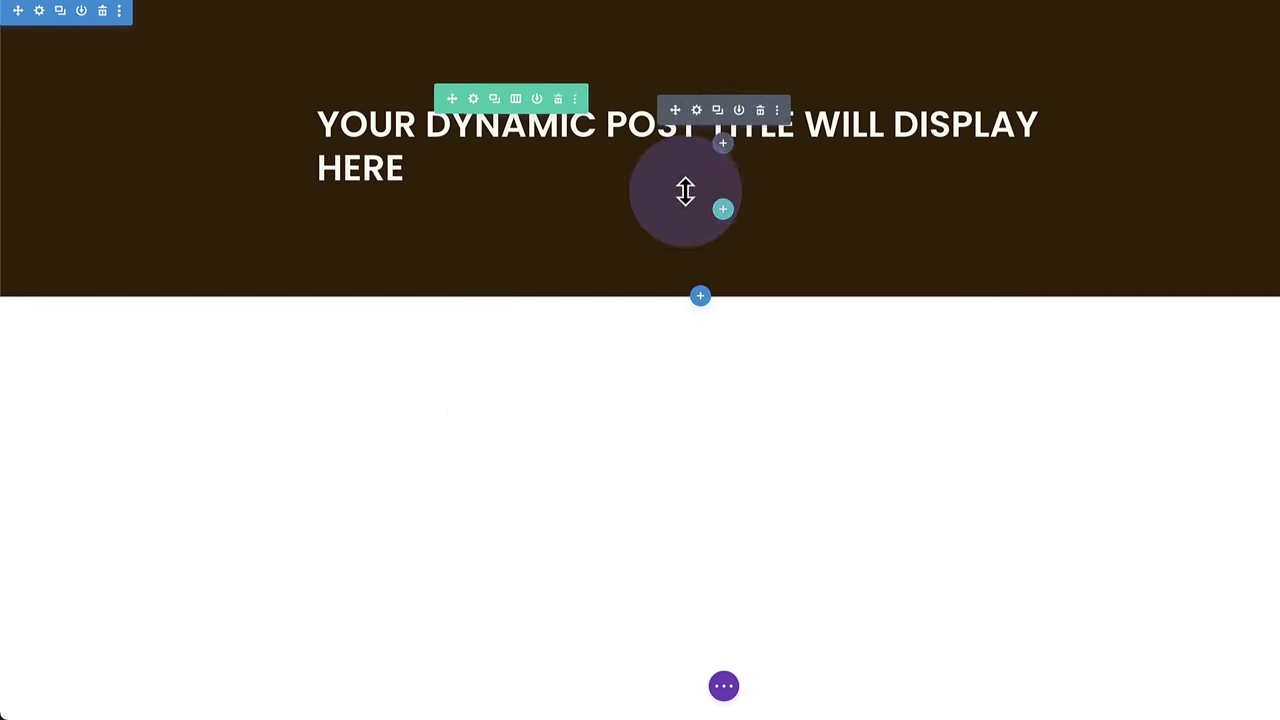
Step: Add a Text module below the title showing the dynamic post publish date prefixed 'Published On:'
click(726, 145)
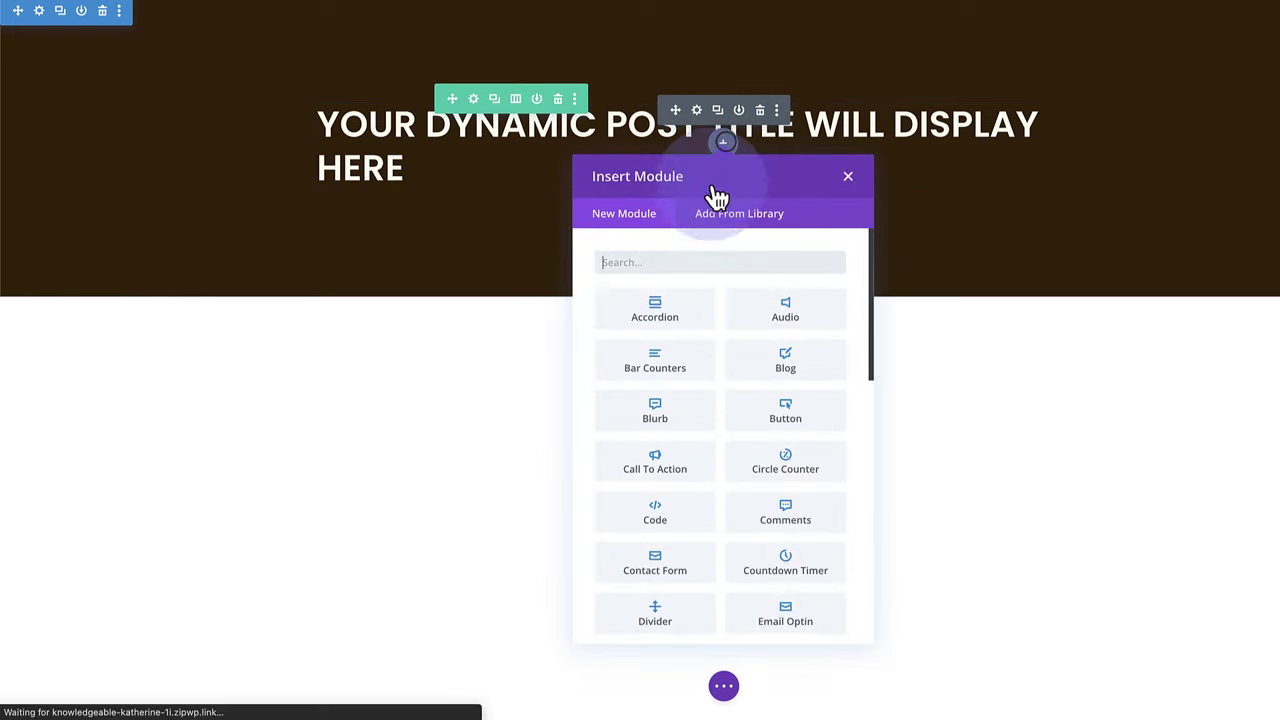
text(text)
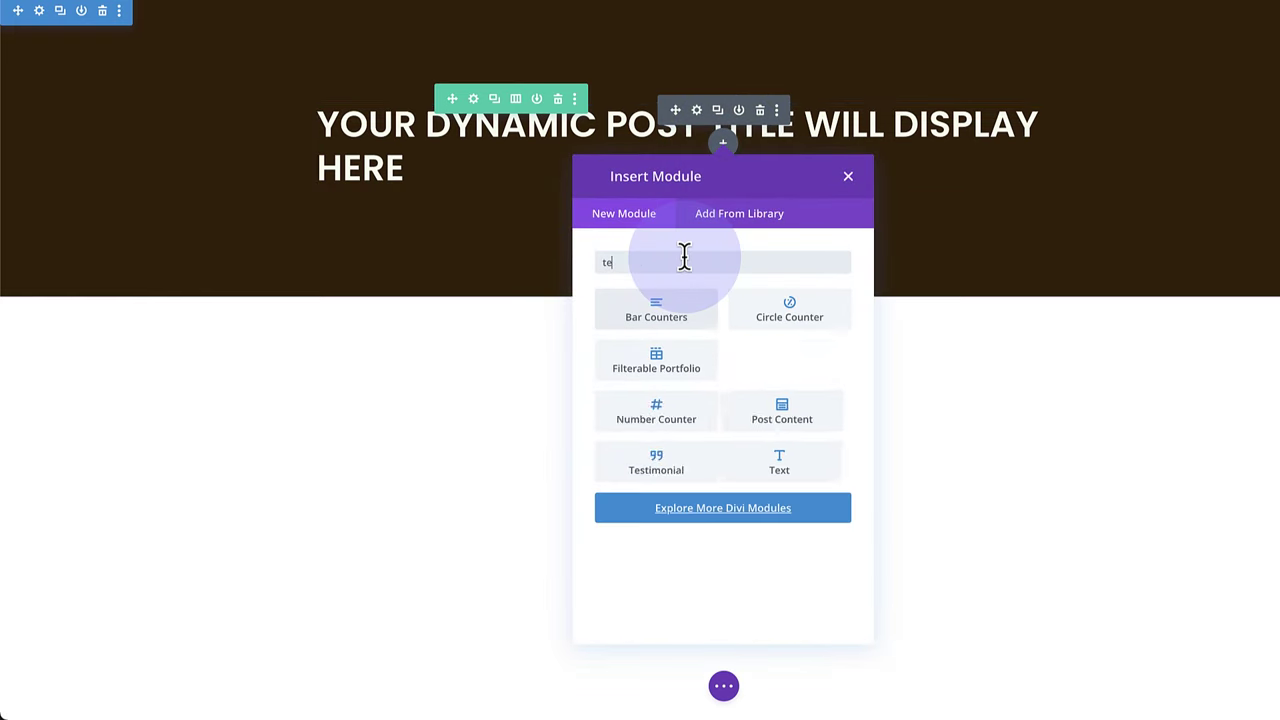
click(703, 318)
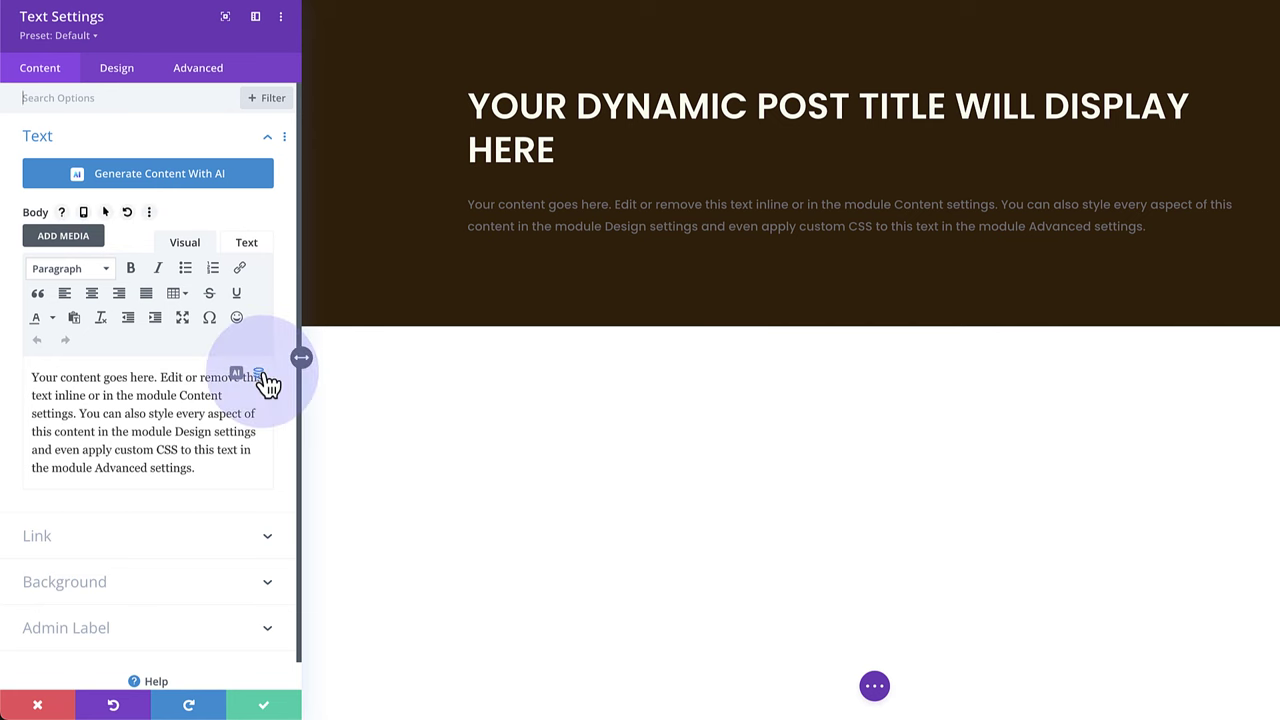
click(260, 375)
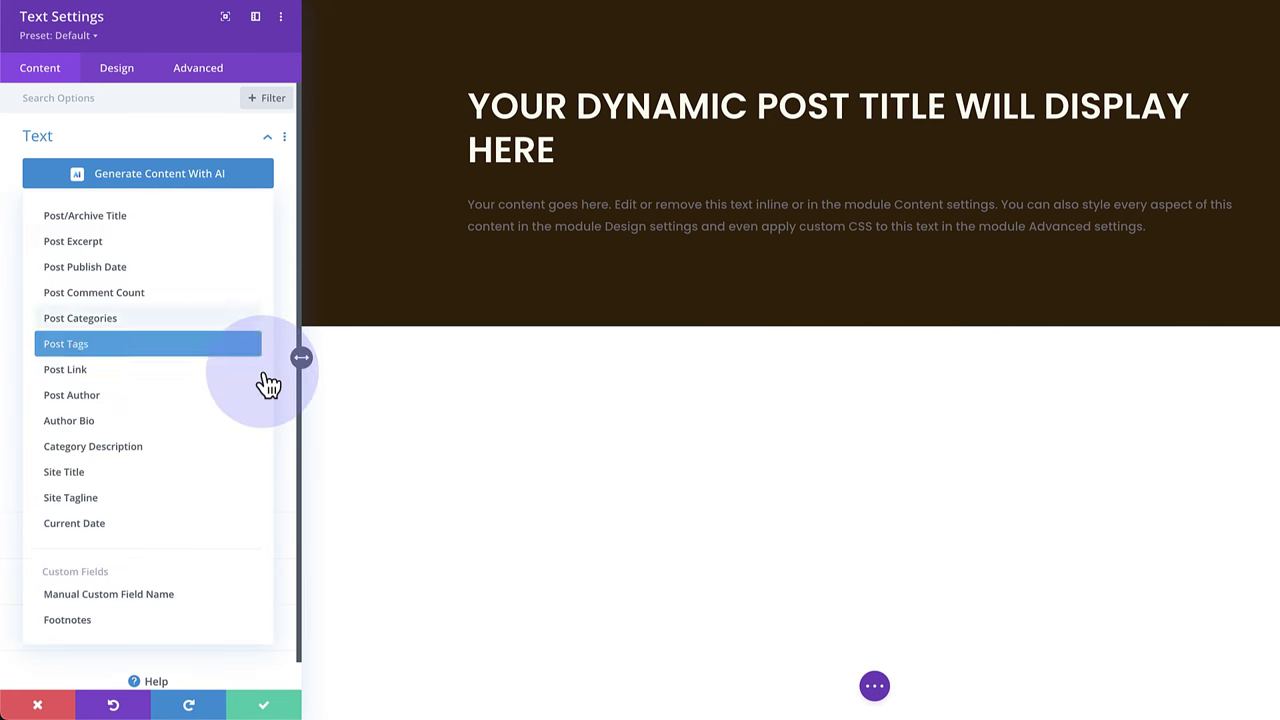
click(177, 286)
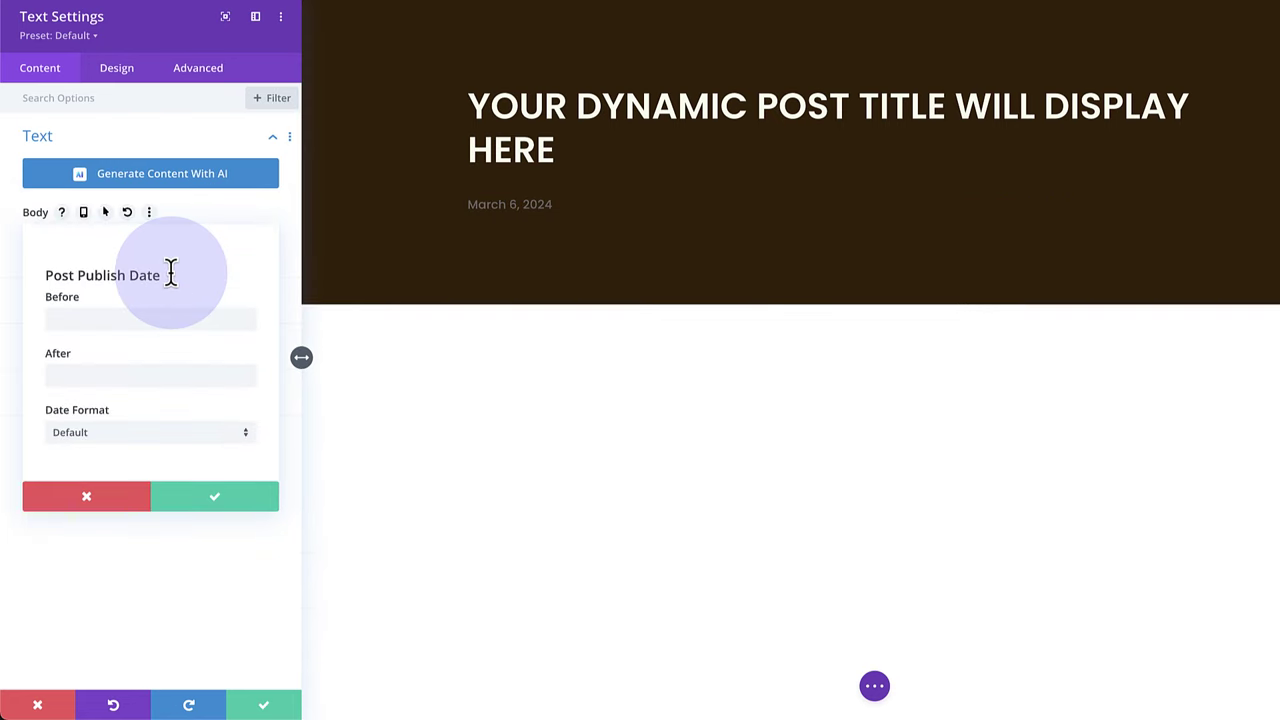
click(131, 318)
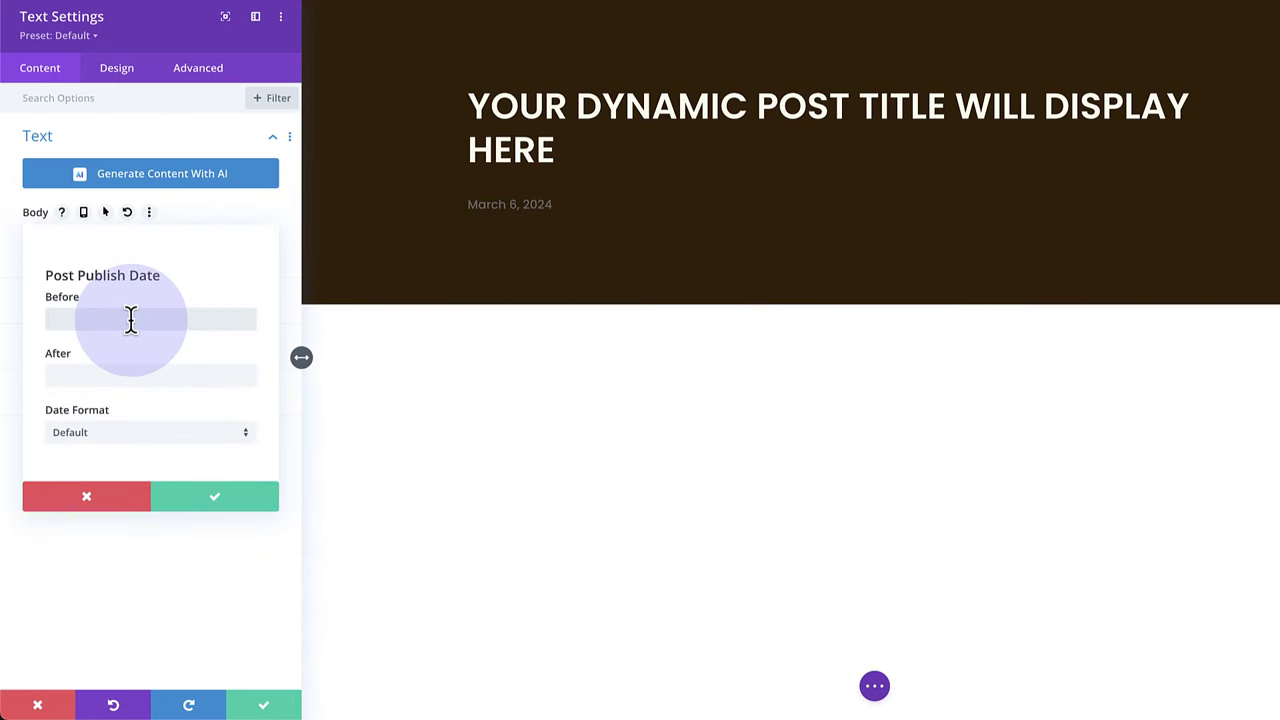
text(Published On:)
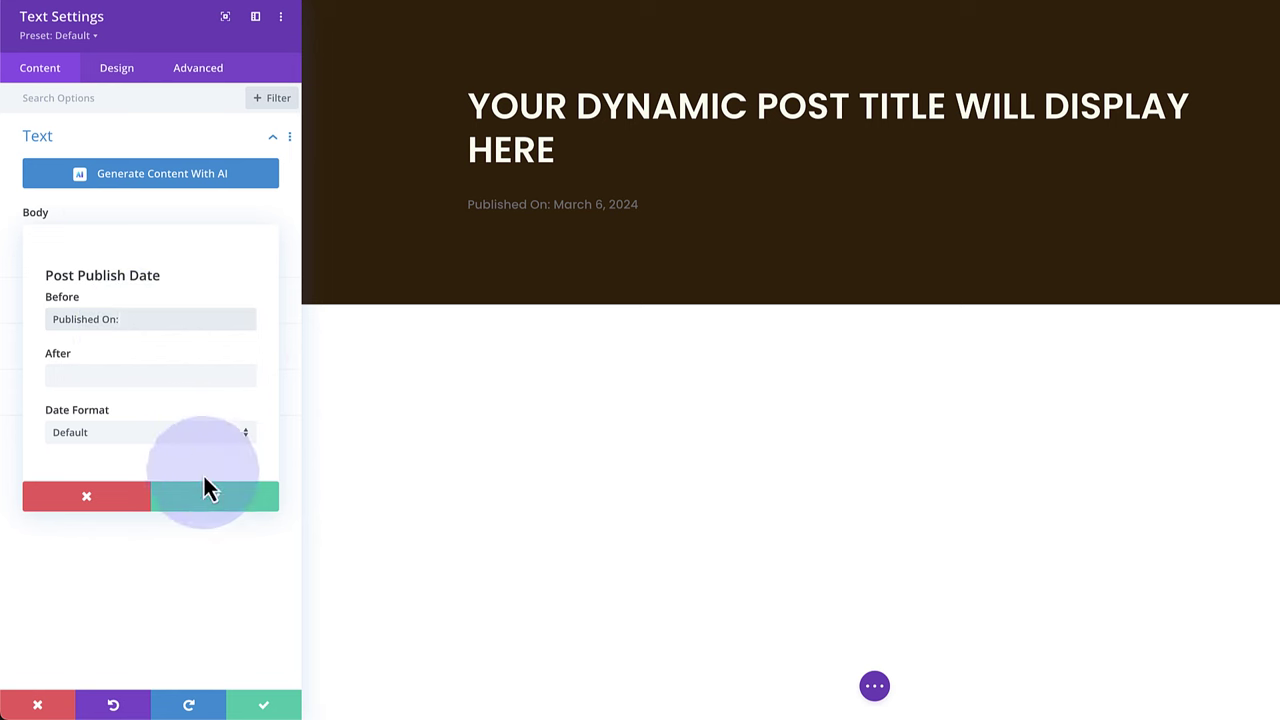
click(221, 510)
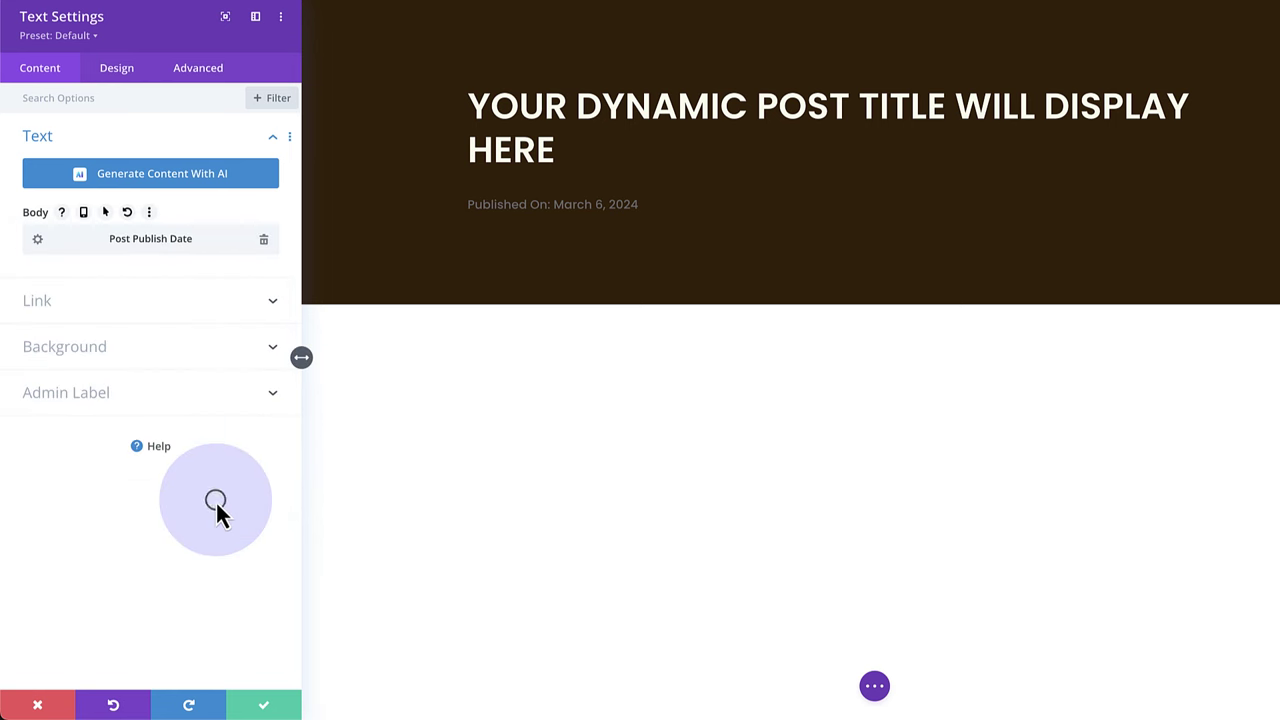
Step: Colour the publish date text red #f42601 and save the module
click(134, 74)
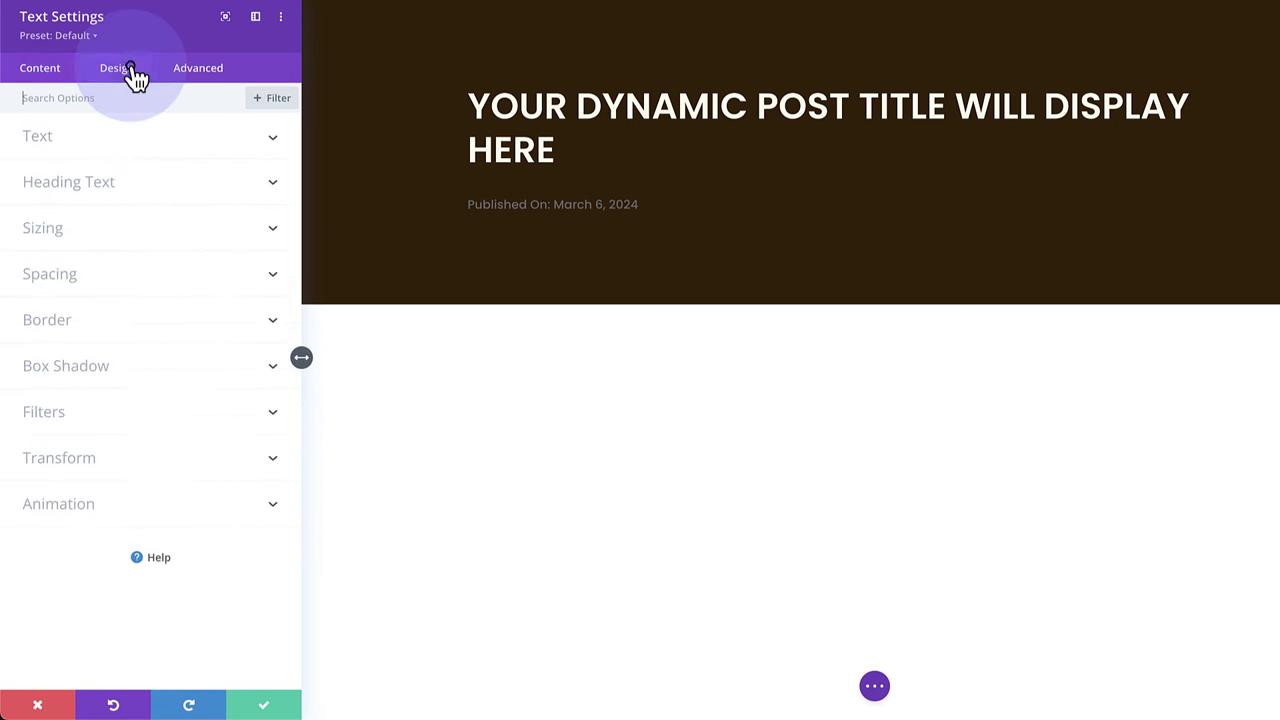
click(113, 138)
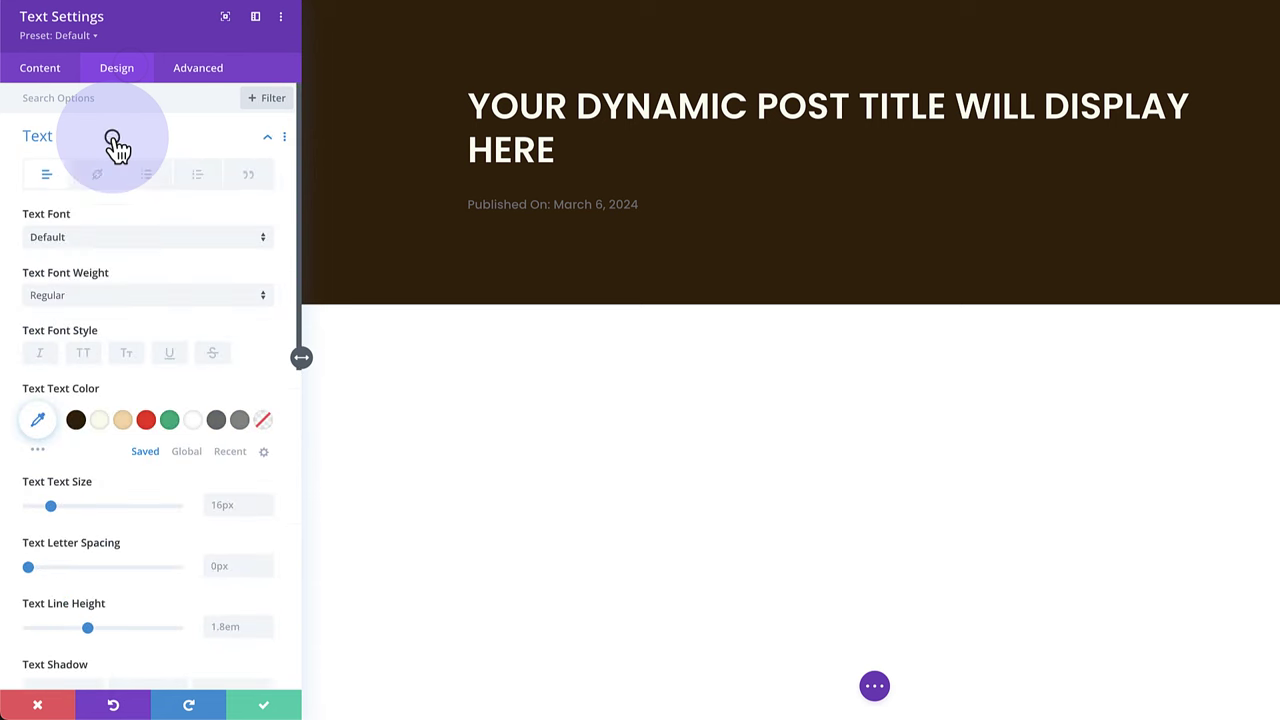
click(148, 421)
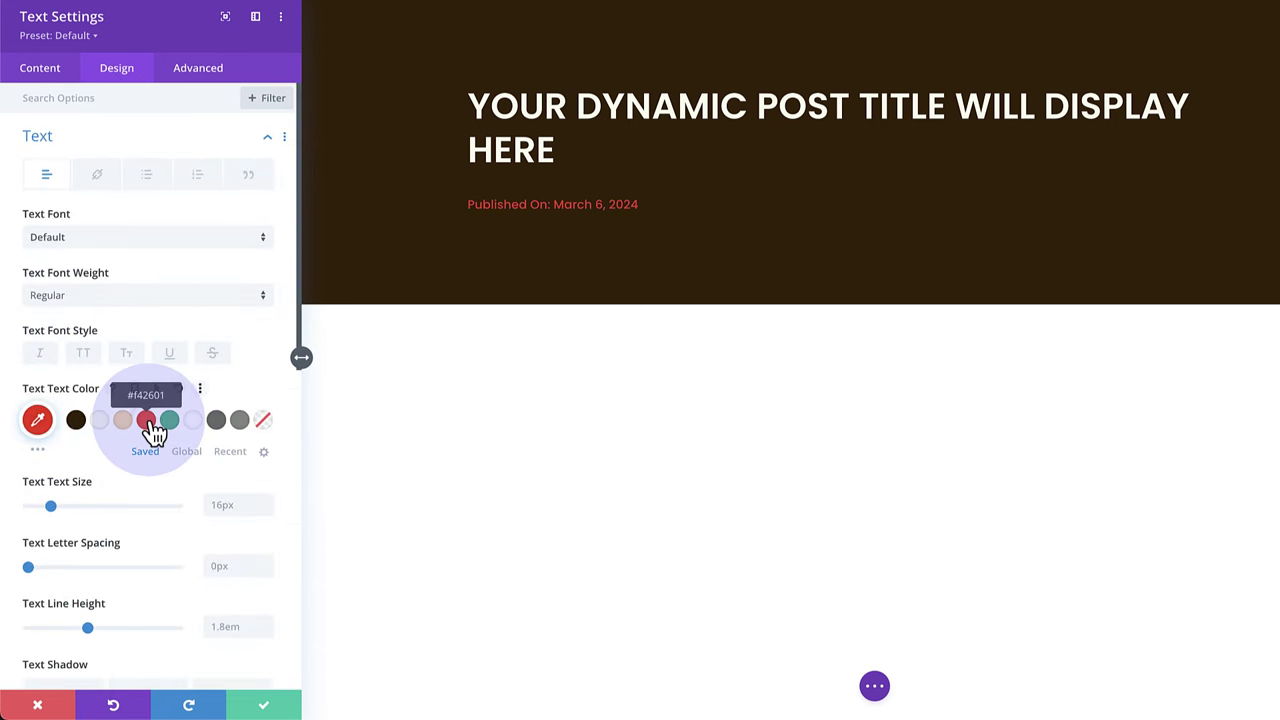
click(258, 707)
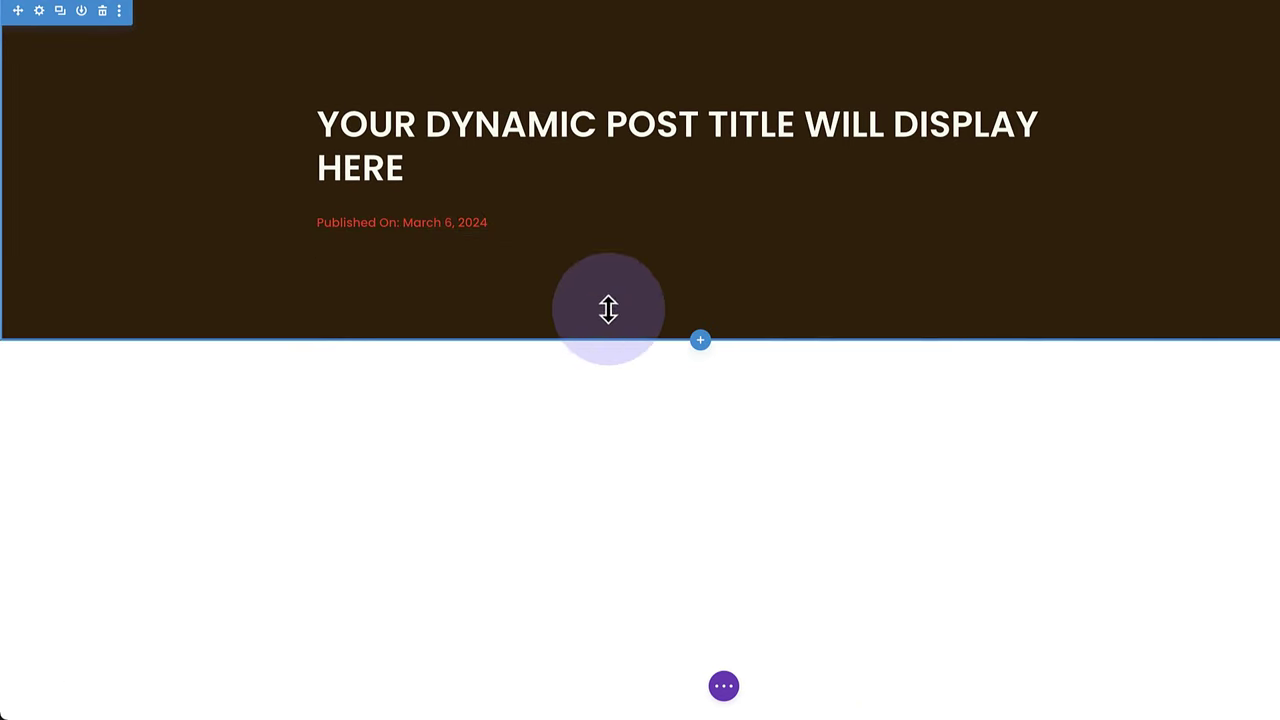
Step: Insert a regular section with a one-column row holding a Post Content module
click(702, 344)
click(614, 463)
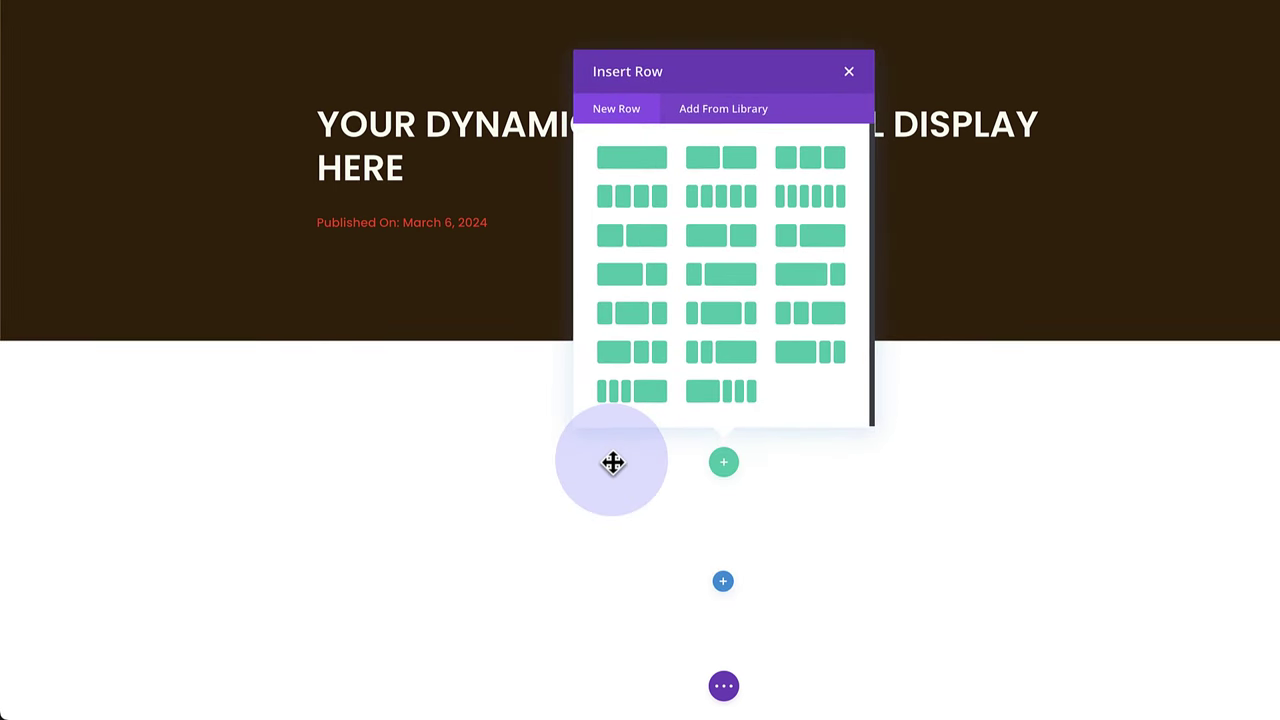
click(632, 160)
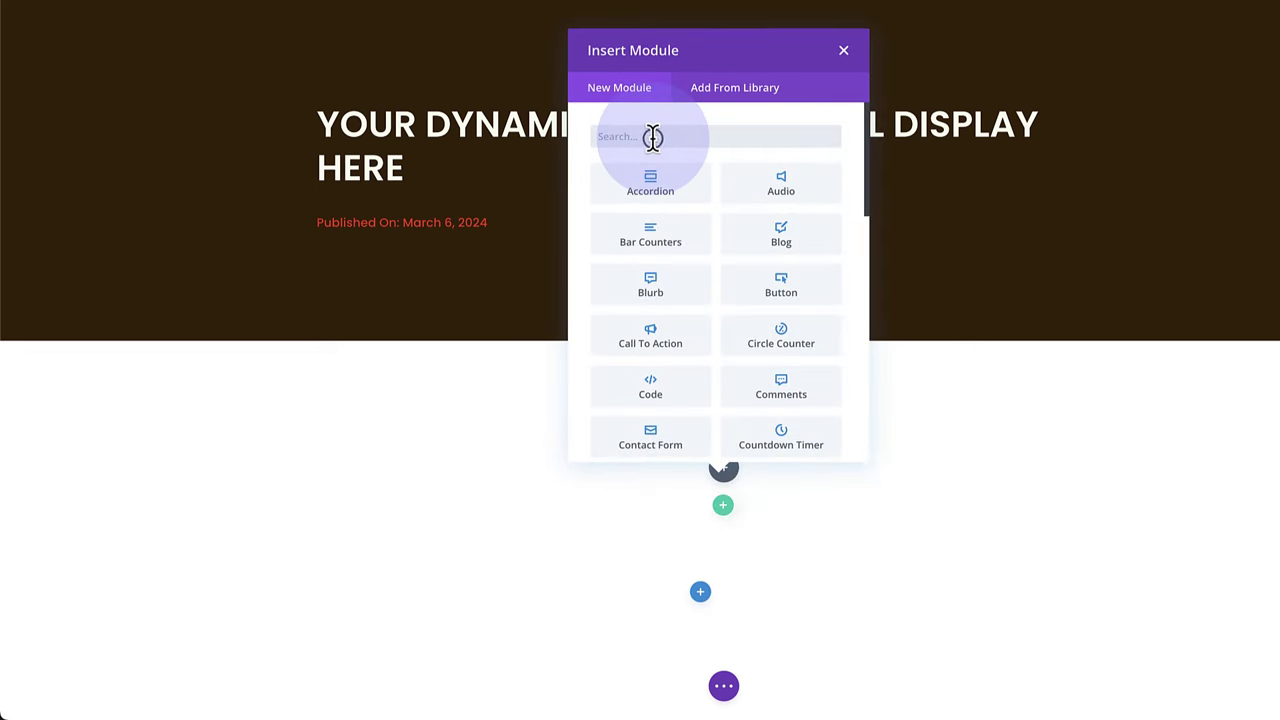
text(post)
click(657, 186)
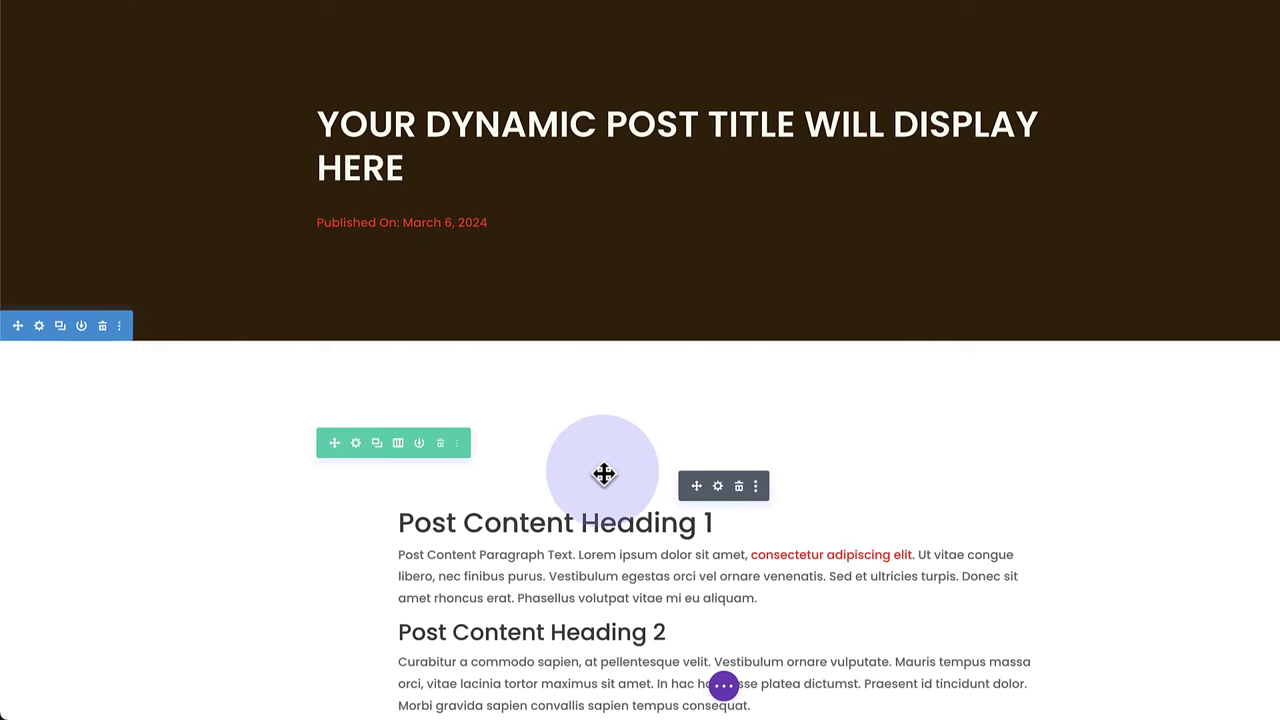
scroll(604, 474, down, 10)
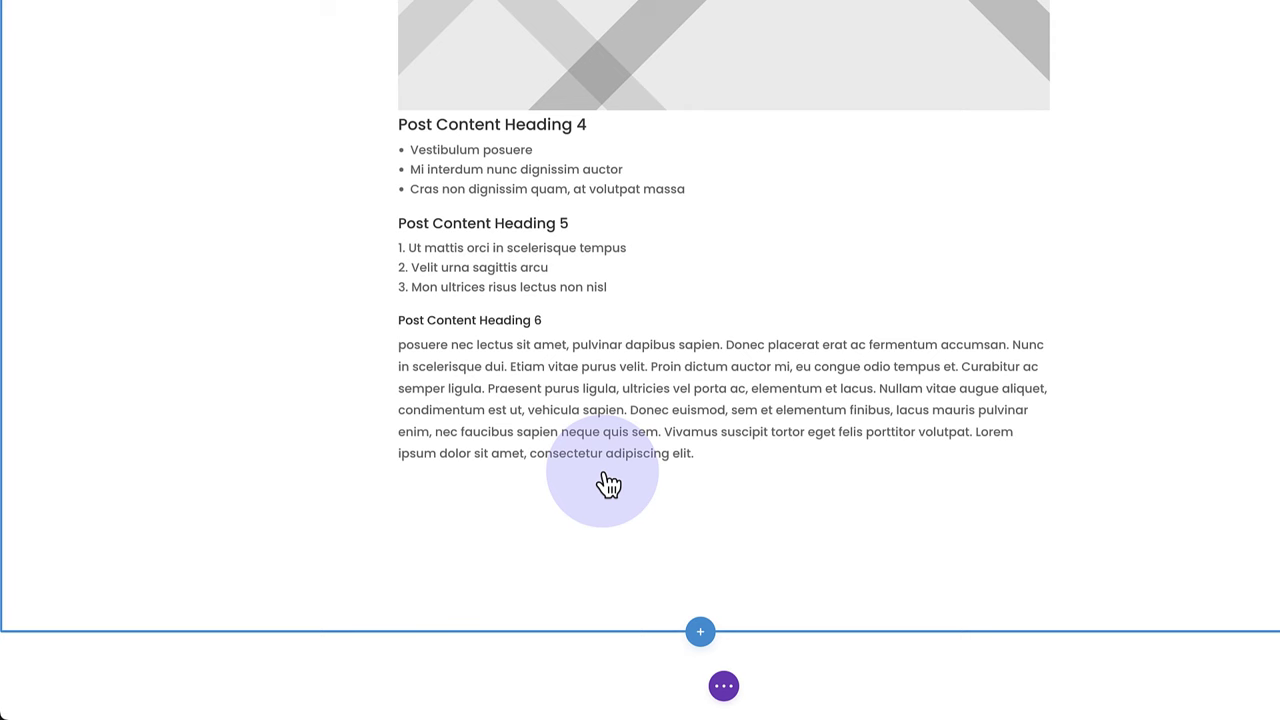
Step: Add a one-column row below the post content containing a Comments module
mouse_move(728, 556)
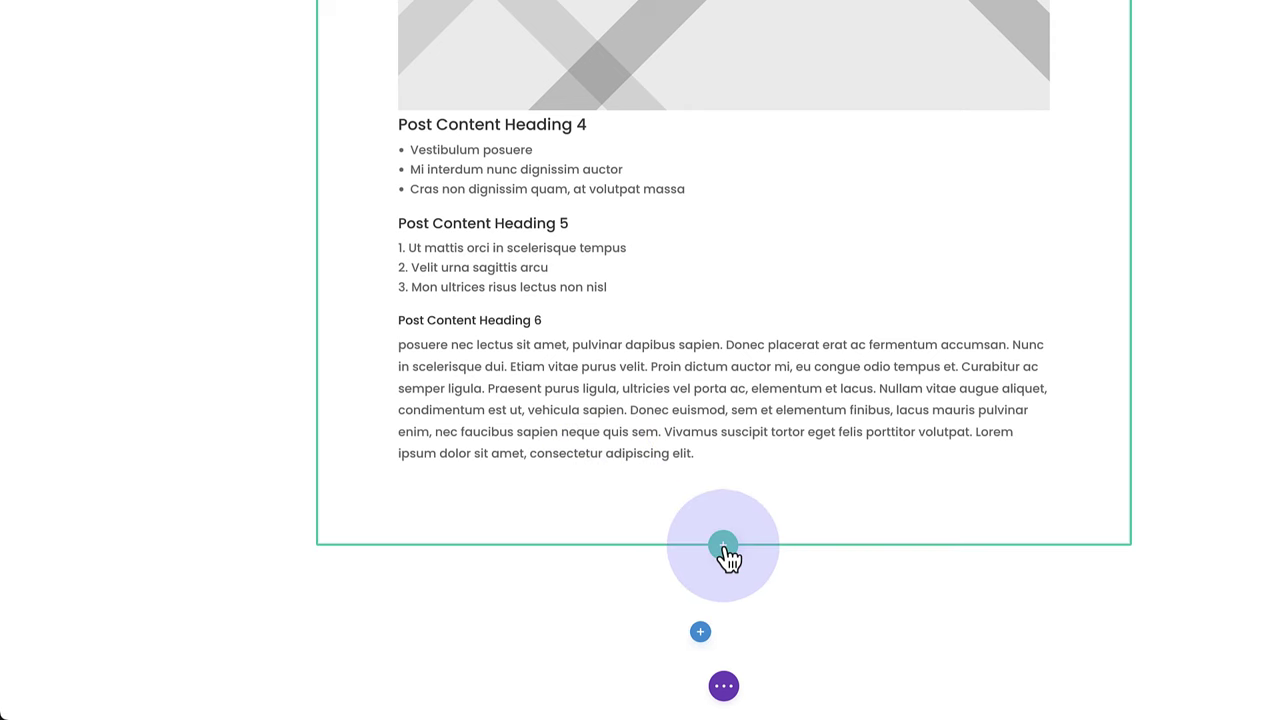
click(723, 546)
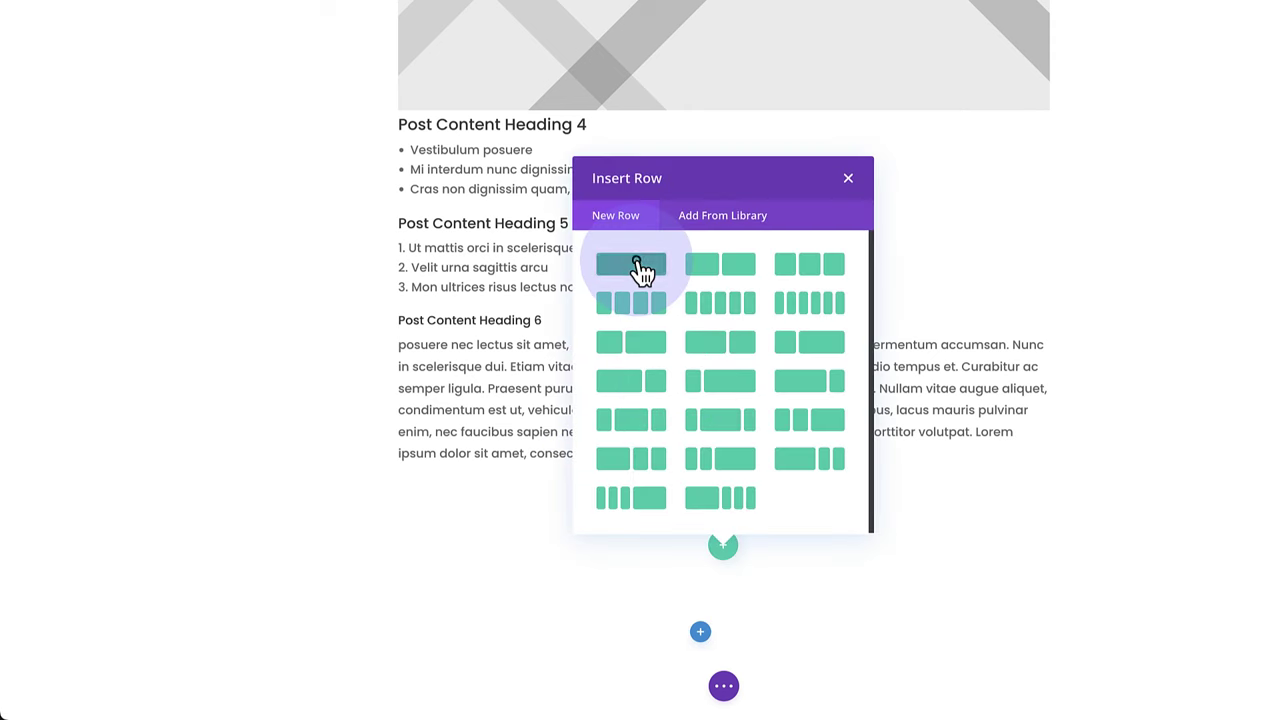
click(638, 265)
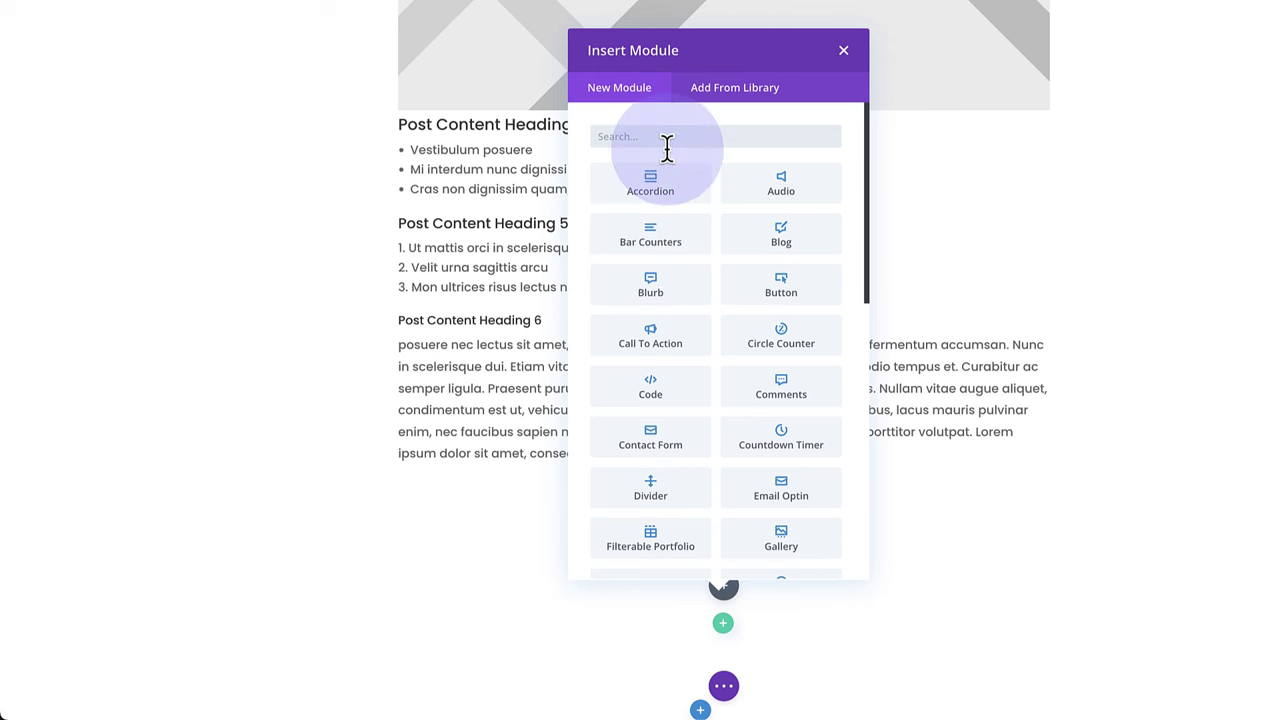
text(comme)
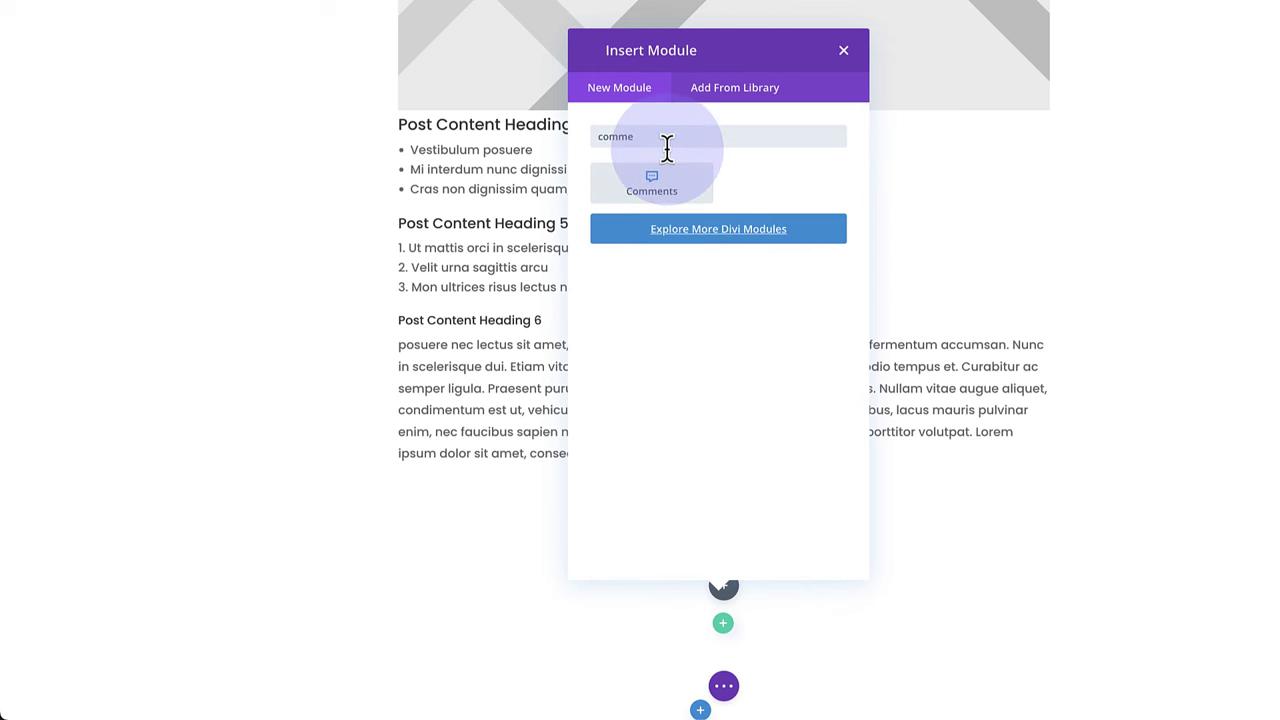
click(659, 188)
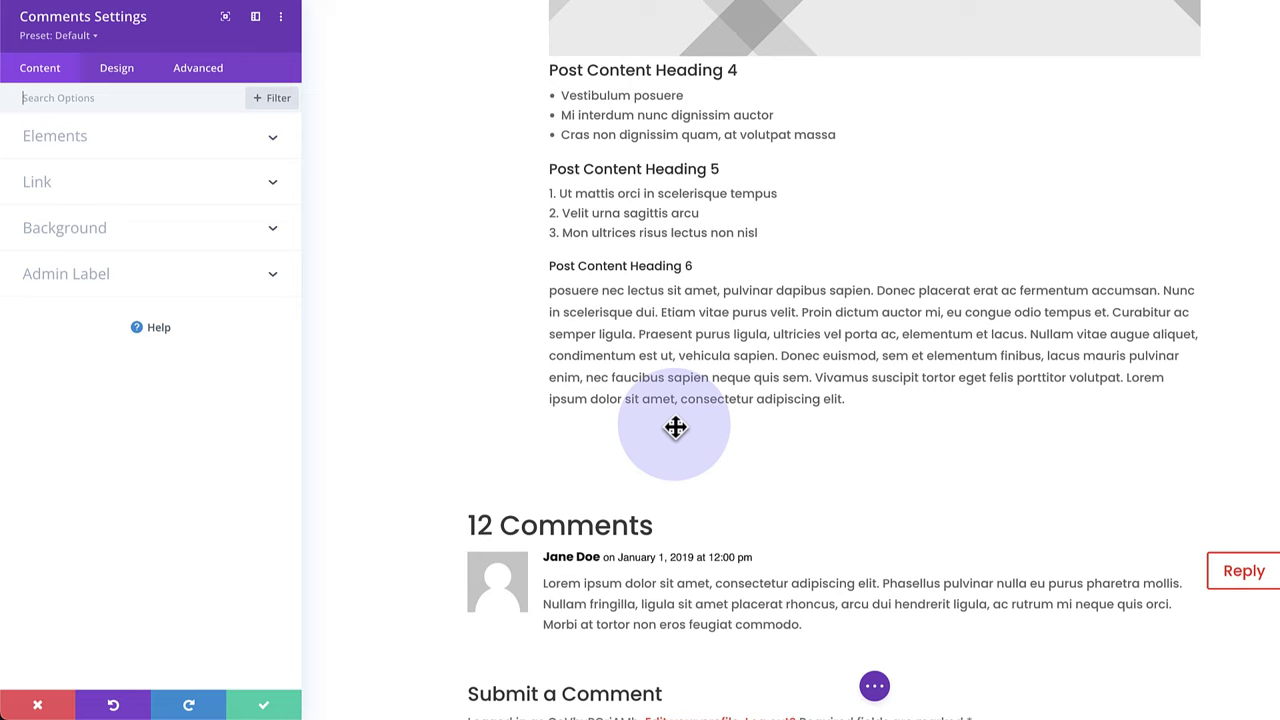
Step: Give the Comments module a pale green #f8fced background
scroll(676, 427, down, 2)
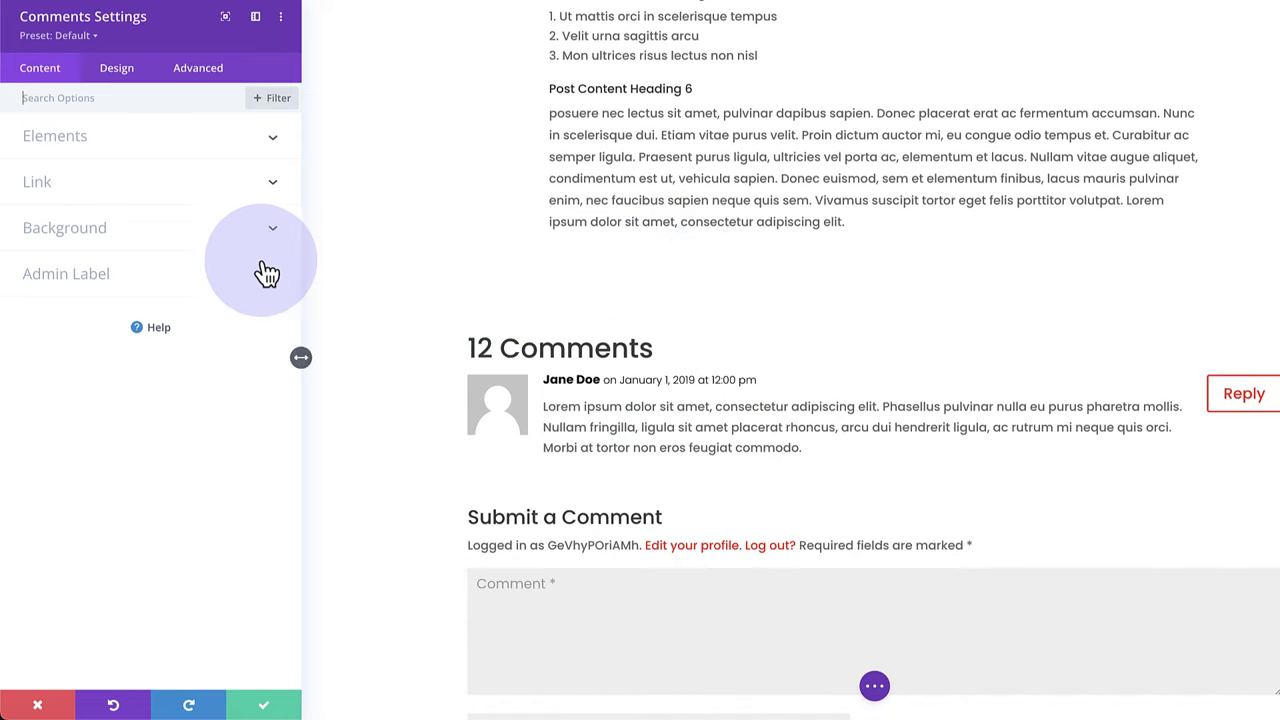
click(147, 236)
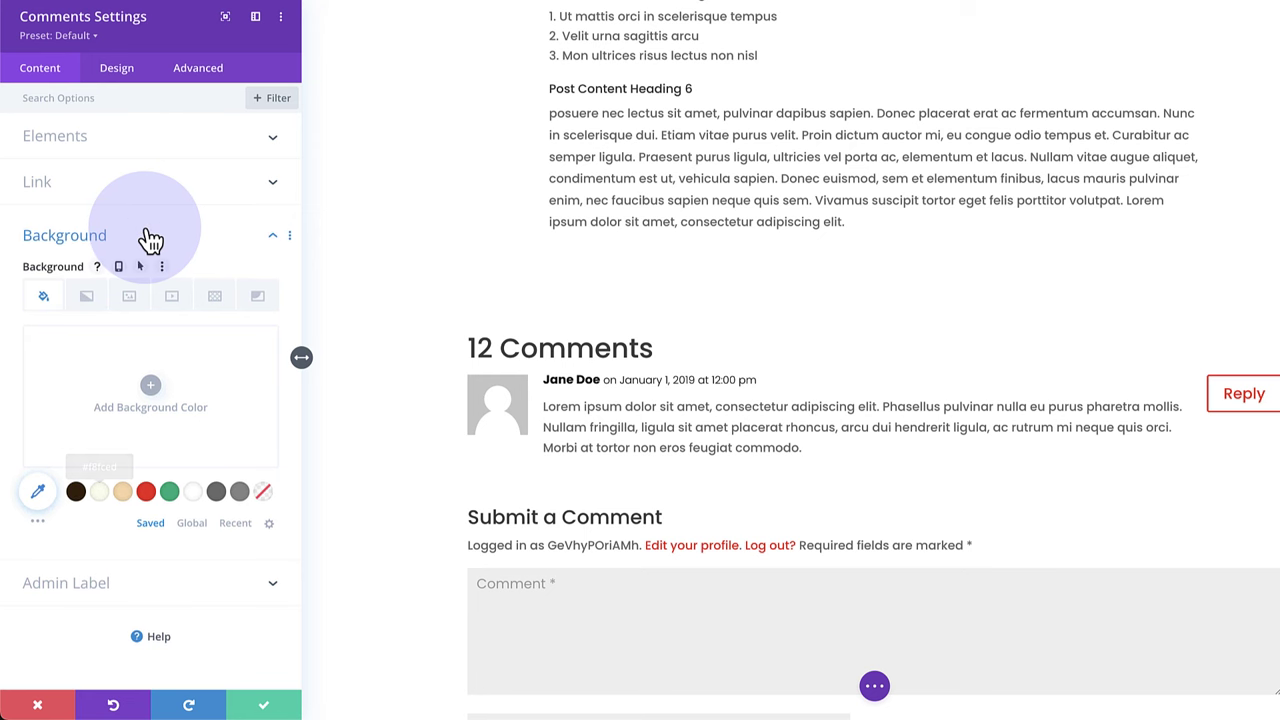
click(103, 491)
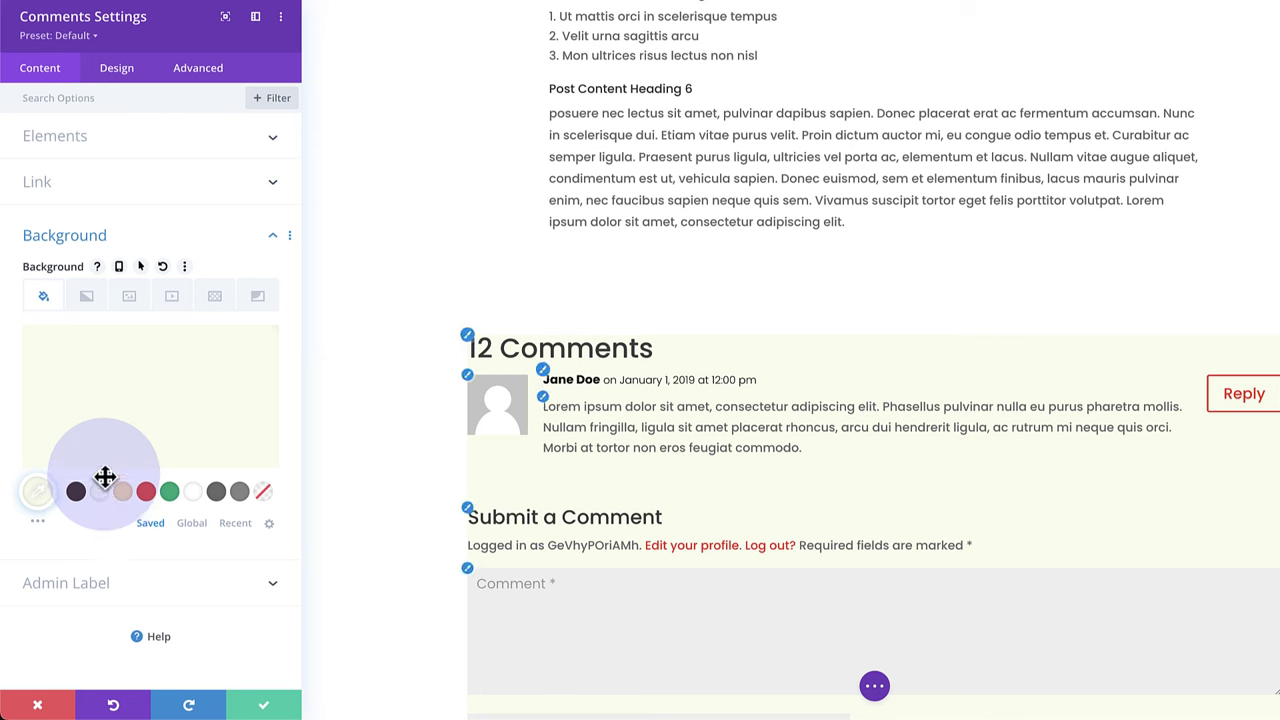
Step: Set 6% padding on all sides and 10px rounded corners, then save the module
click(116, 78)
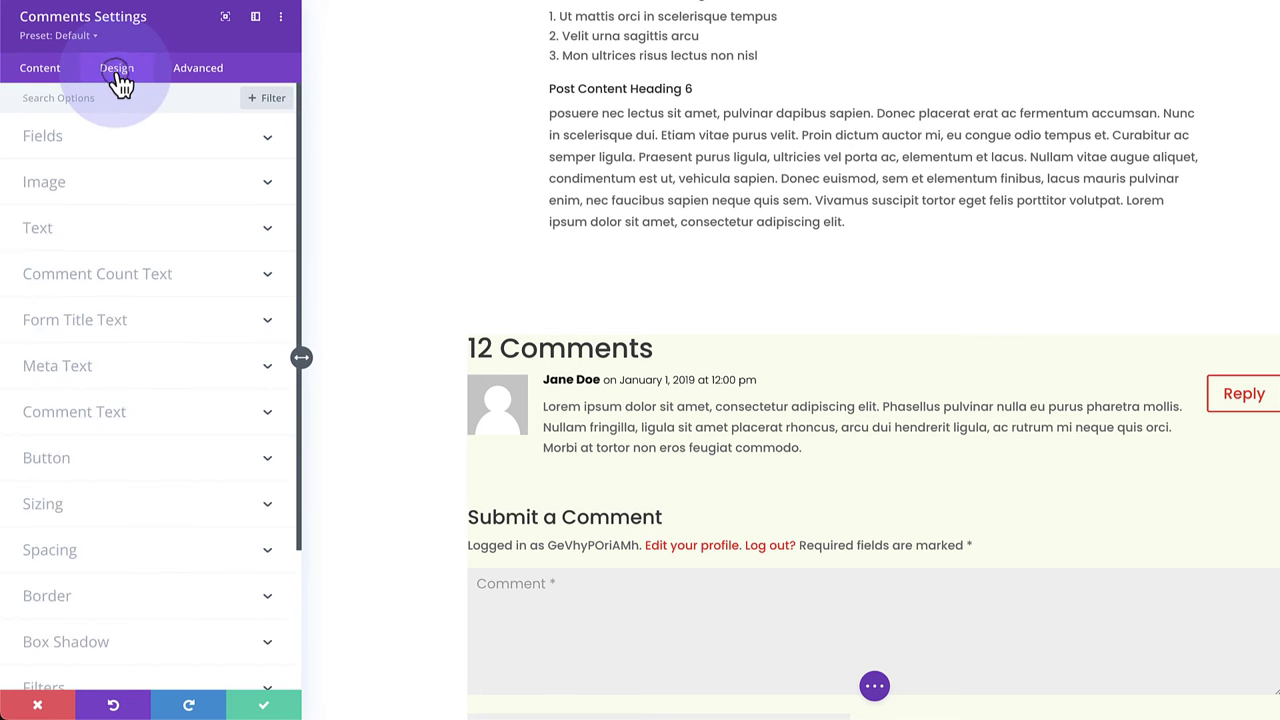
click(112, 548)
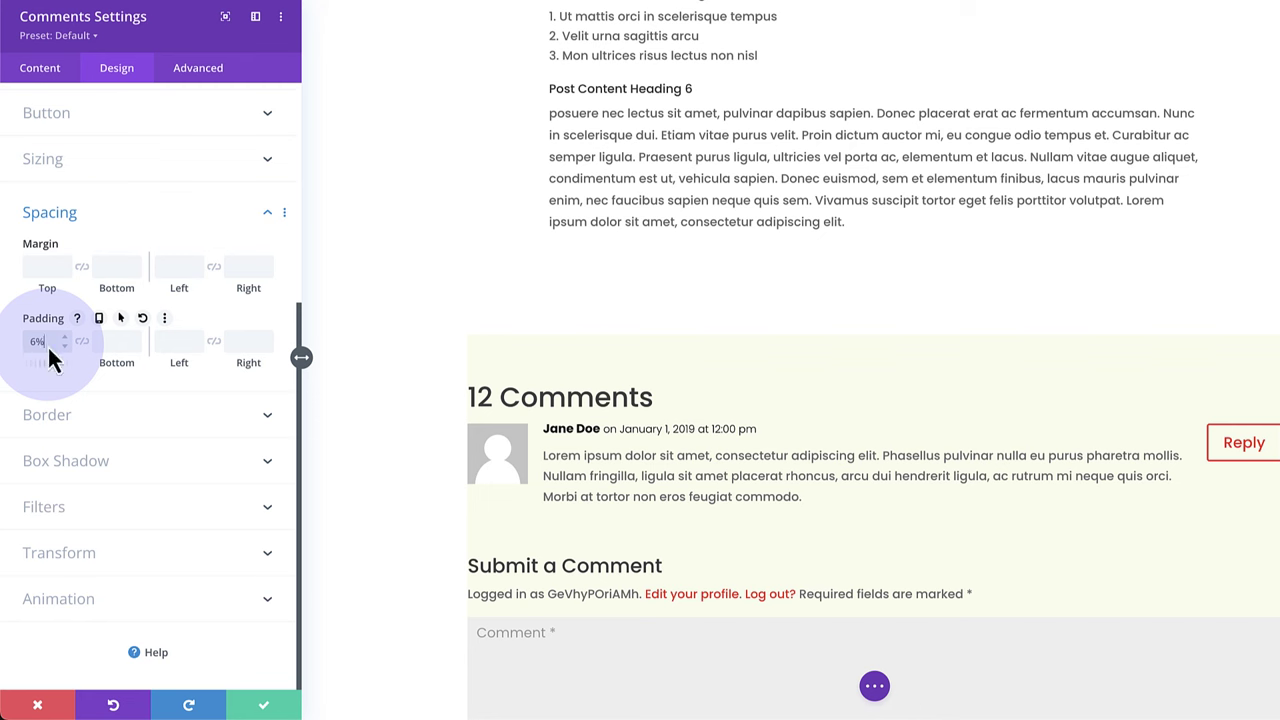
click(82, 341)
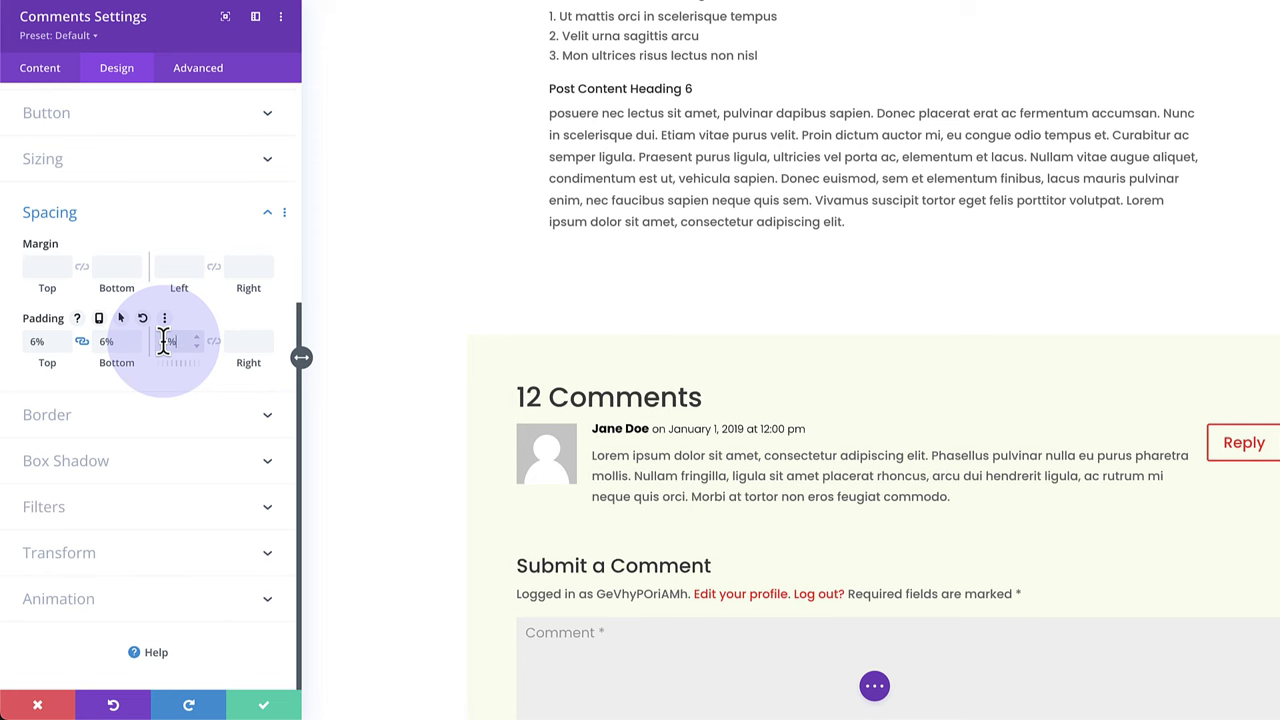
click(218, 341)
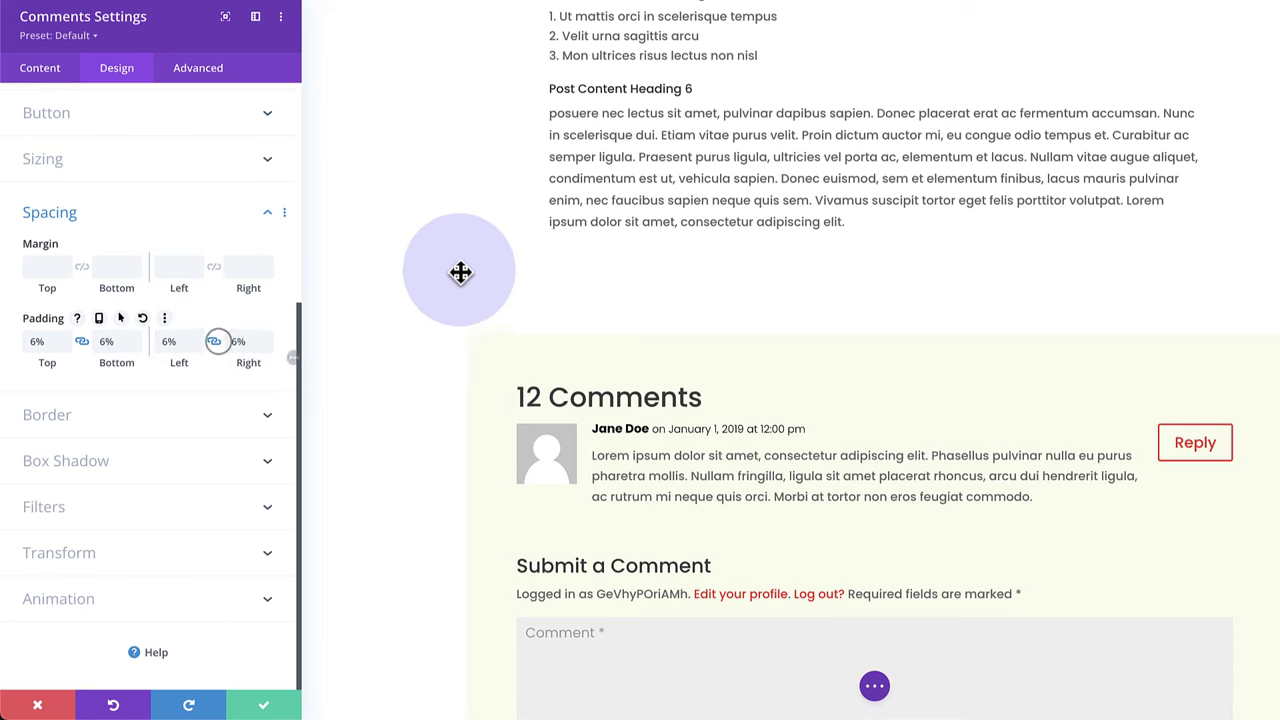
scroll(460, 272, down, 3)
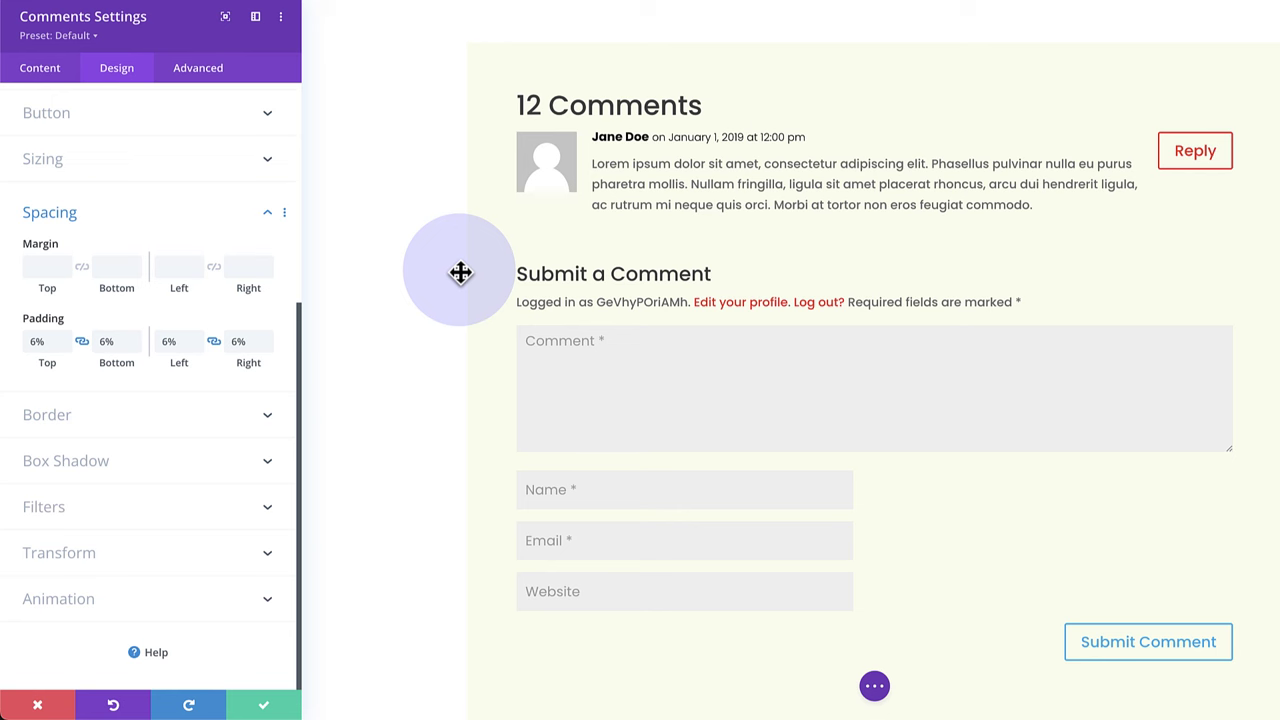
click(106, 416)
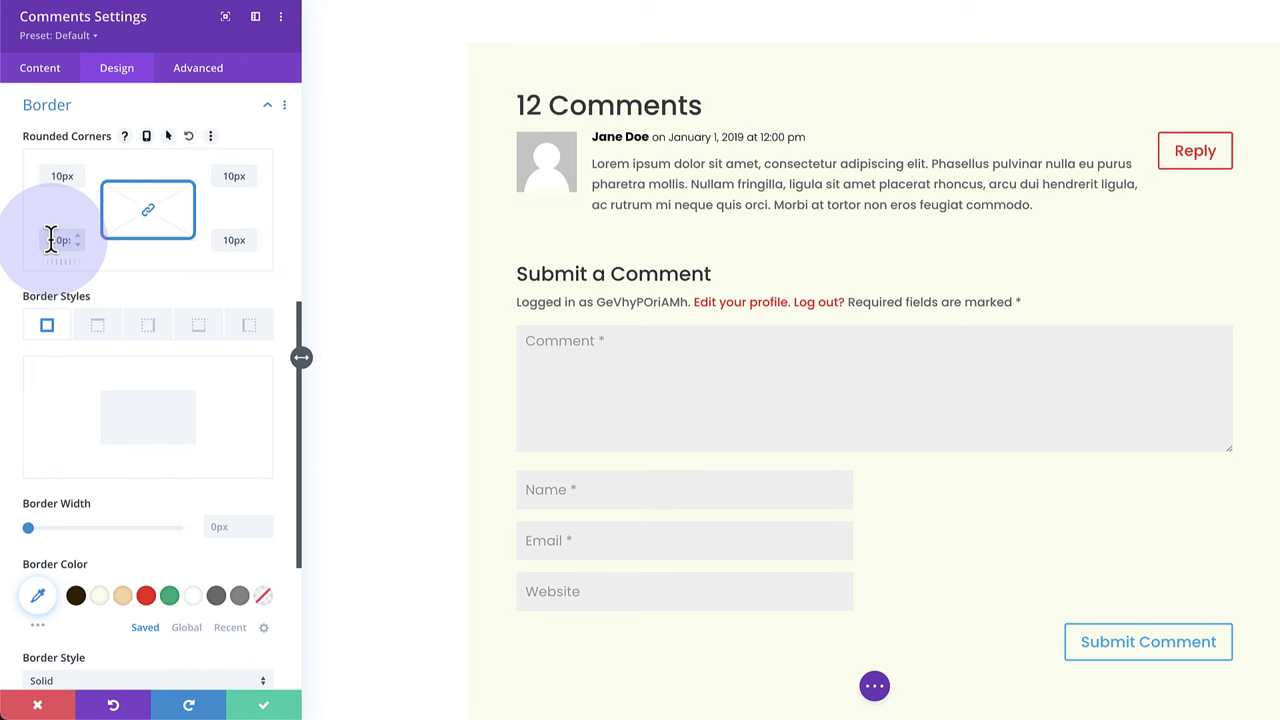
click(265, 708)
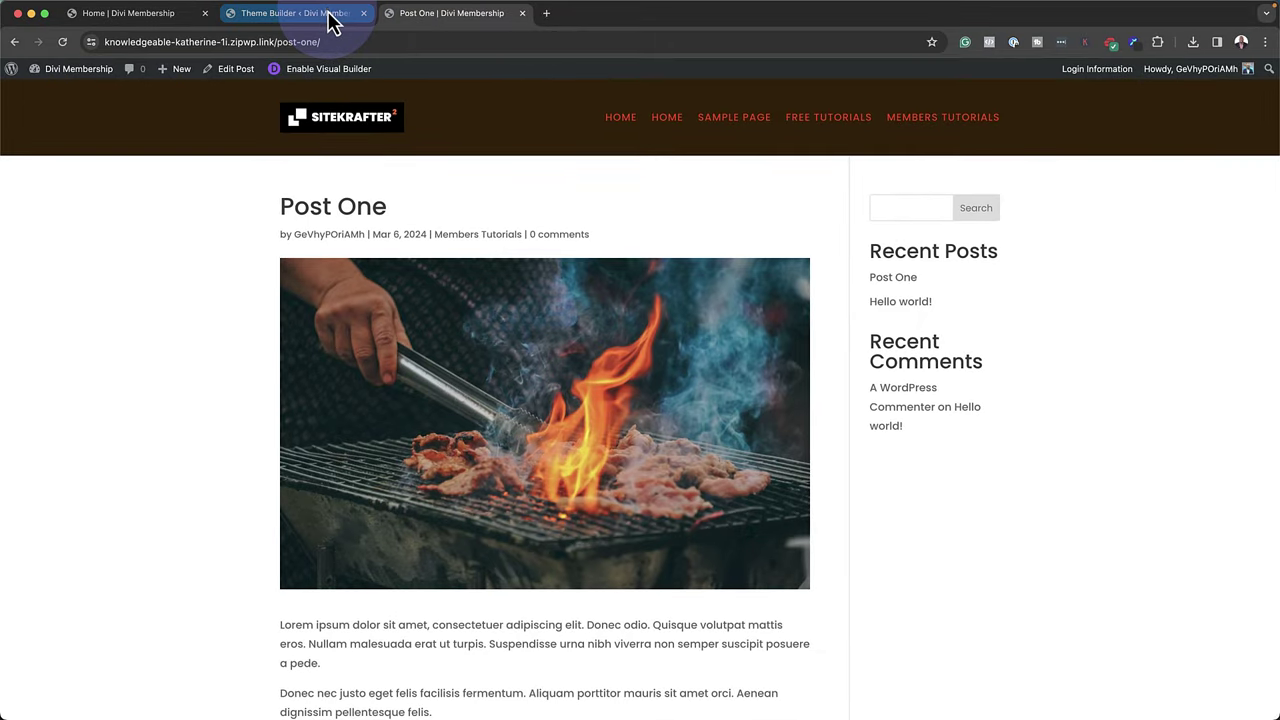
click(335, 18)
scroll(607, 346, up, 15)
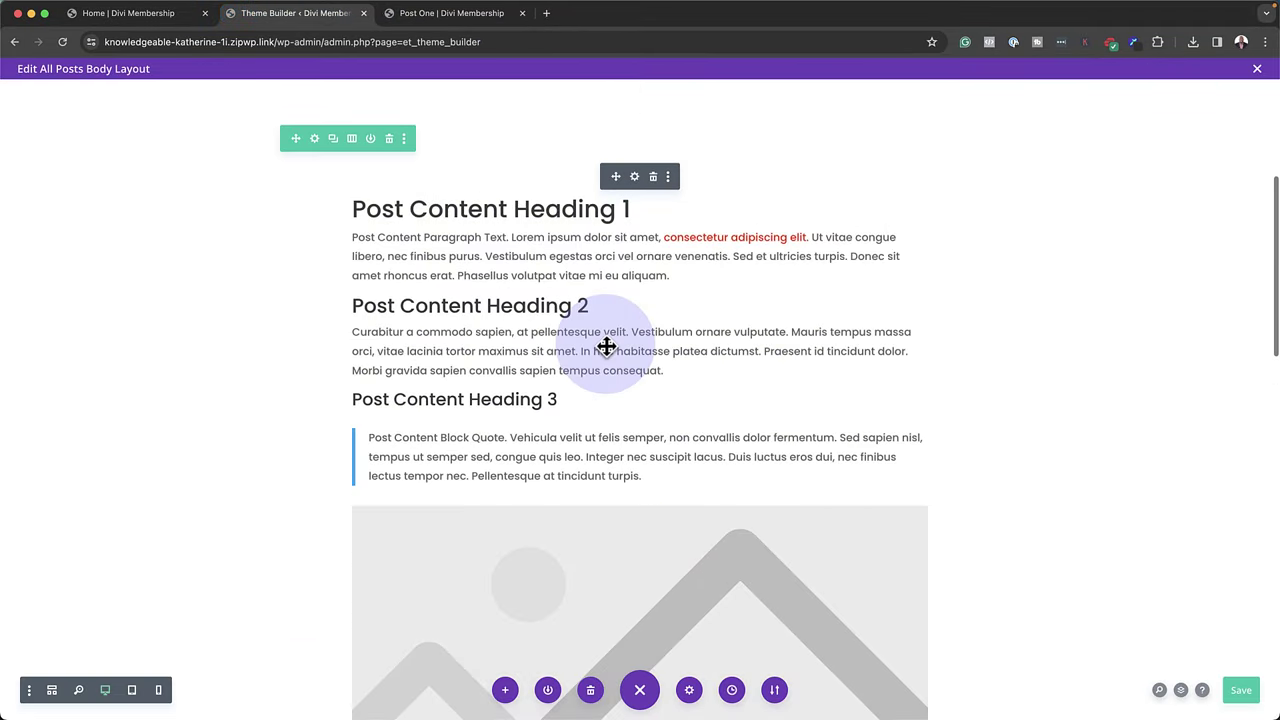
scroll(607, 346, up, 3)
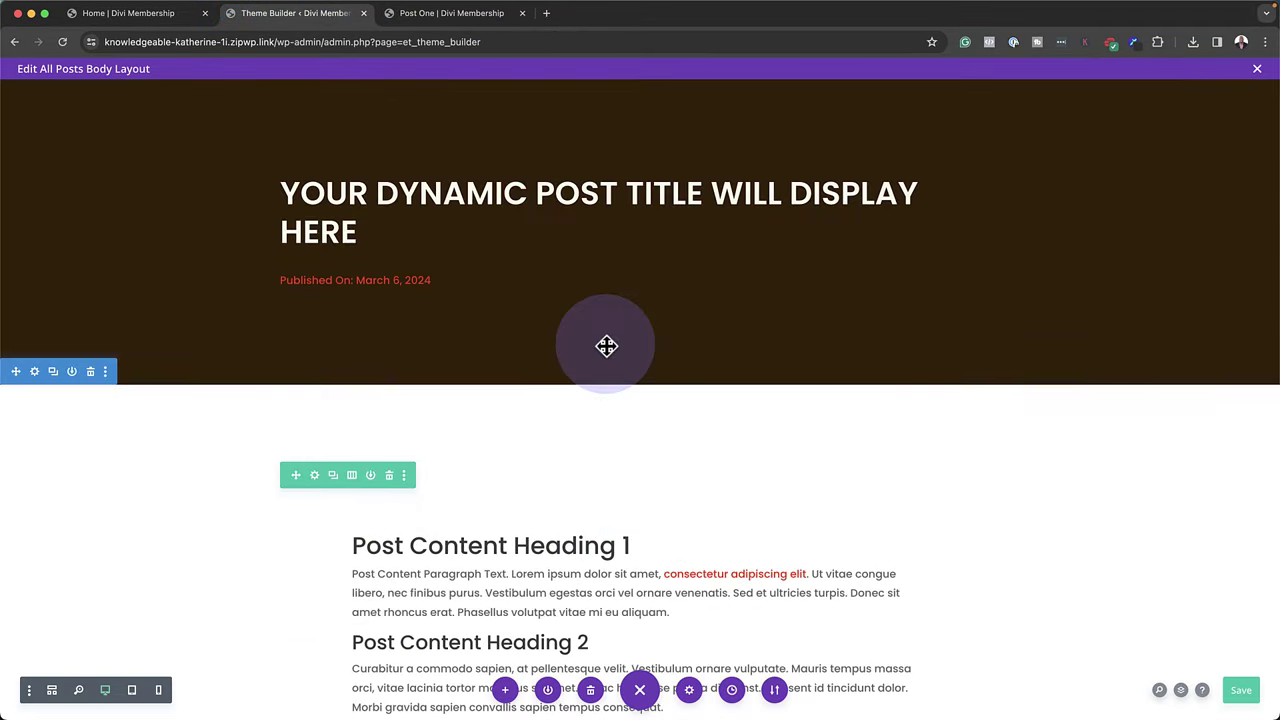
click(1257, 70)
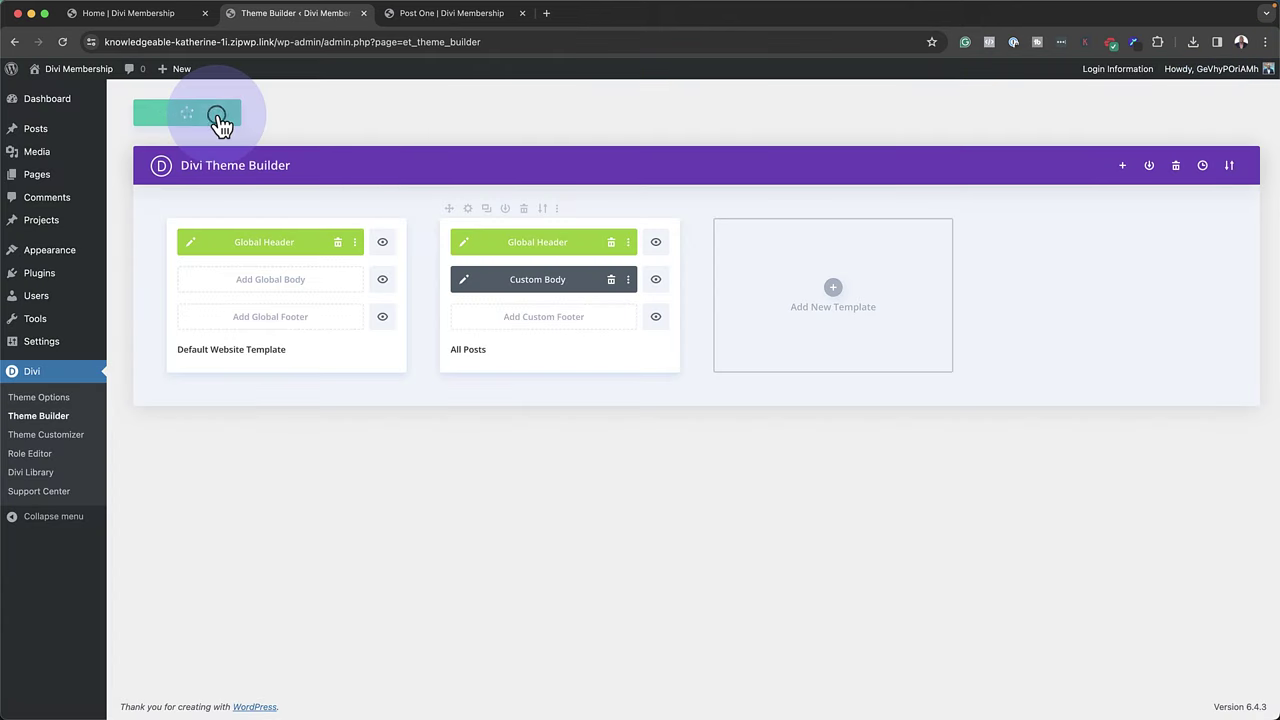
click(458, 14)
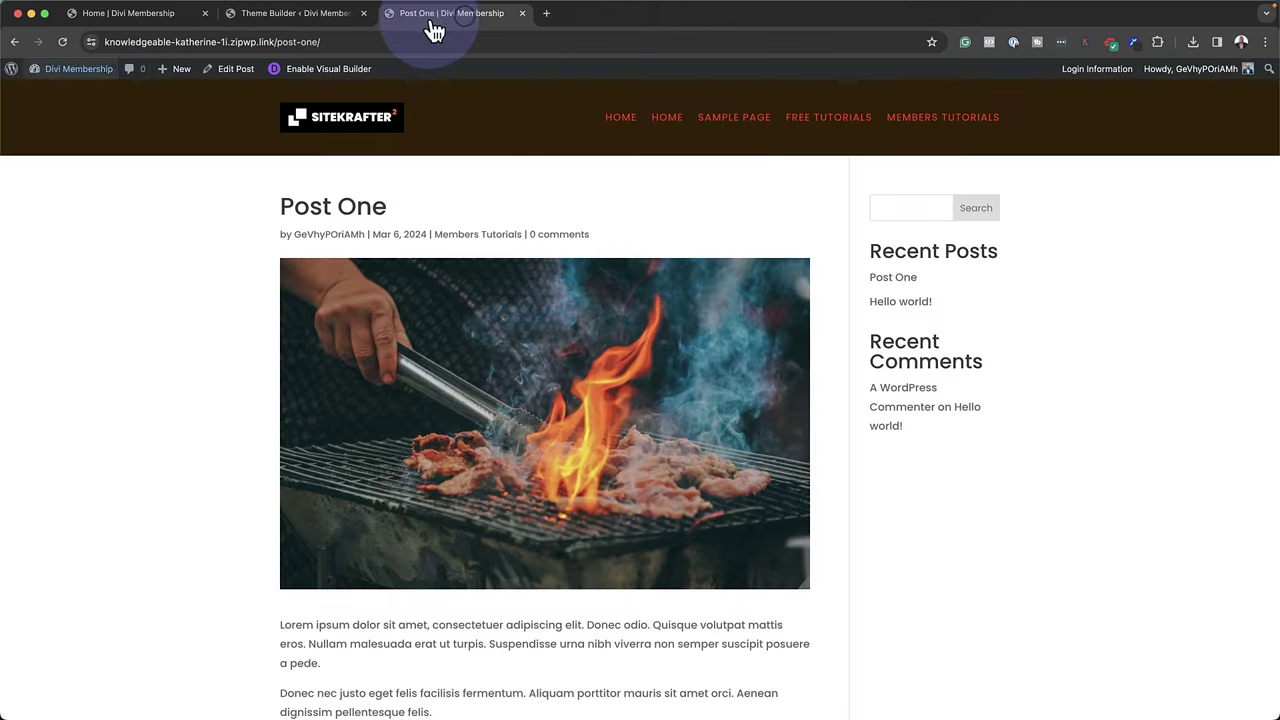
click(68, 46)
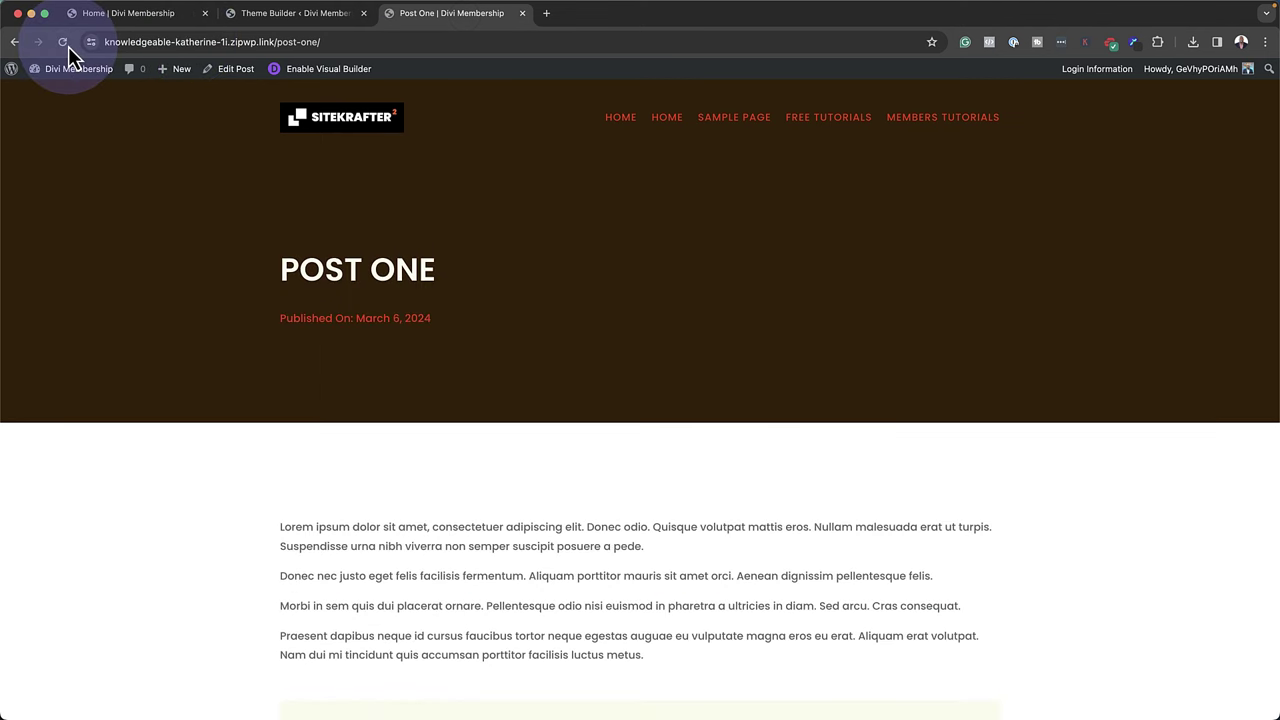
scroll(316, 540, down, 3)
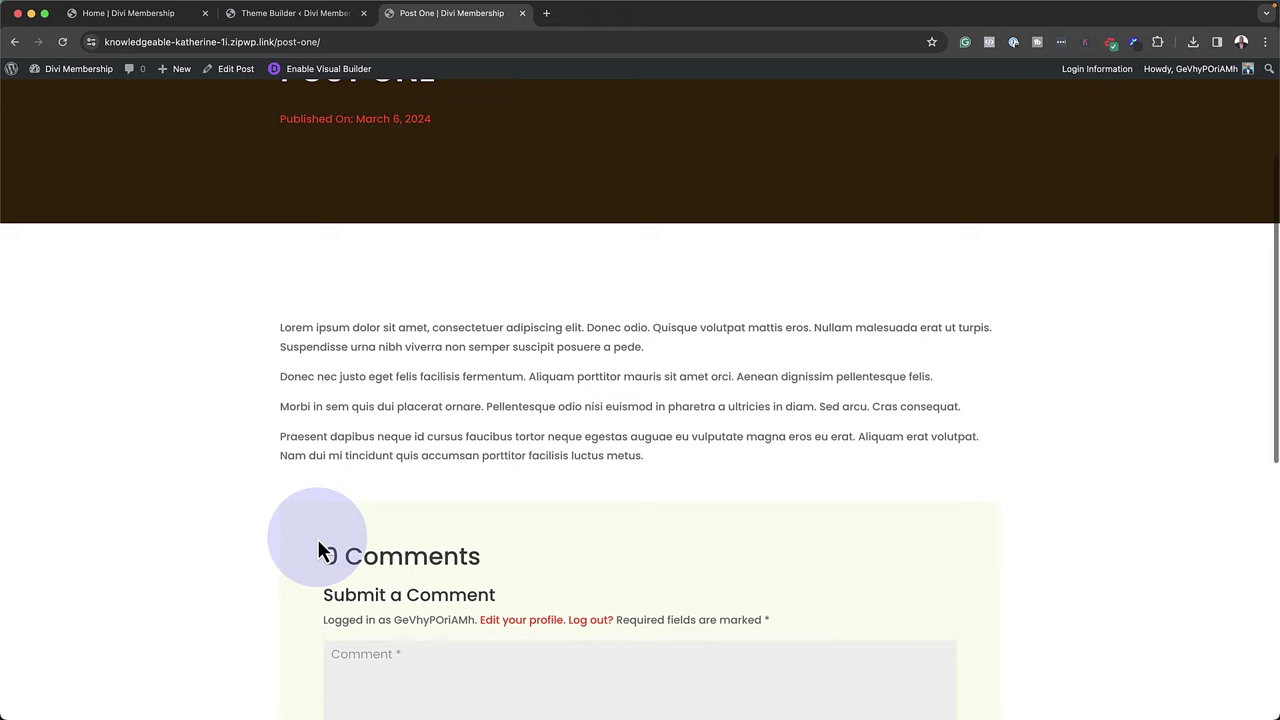
scroll(317, 540, down, 5)
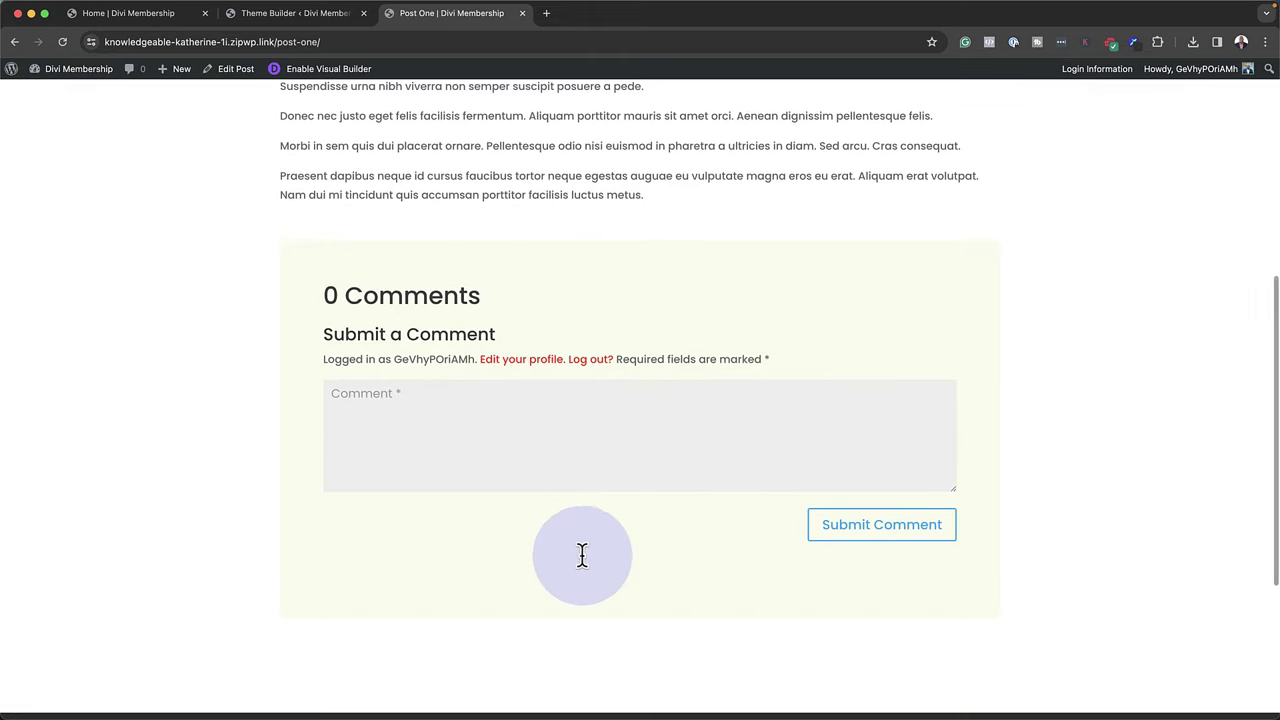
scroll(600, 560, down, 3)
scroll(606, 565, up, 10)
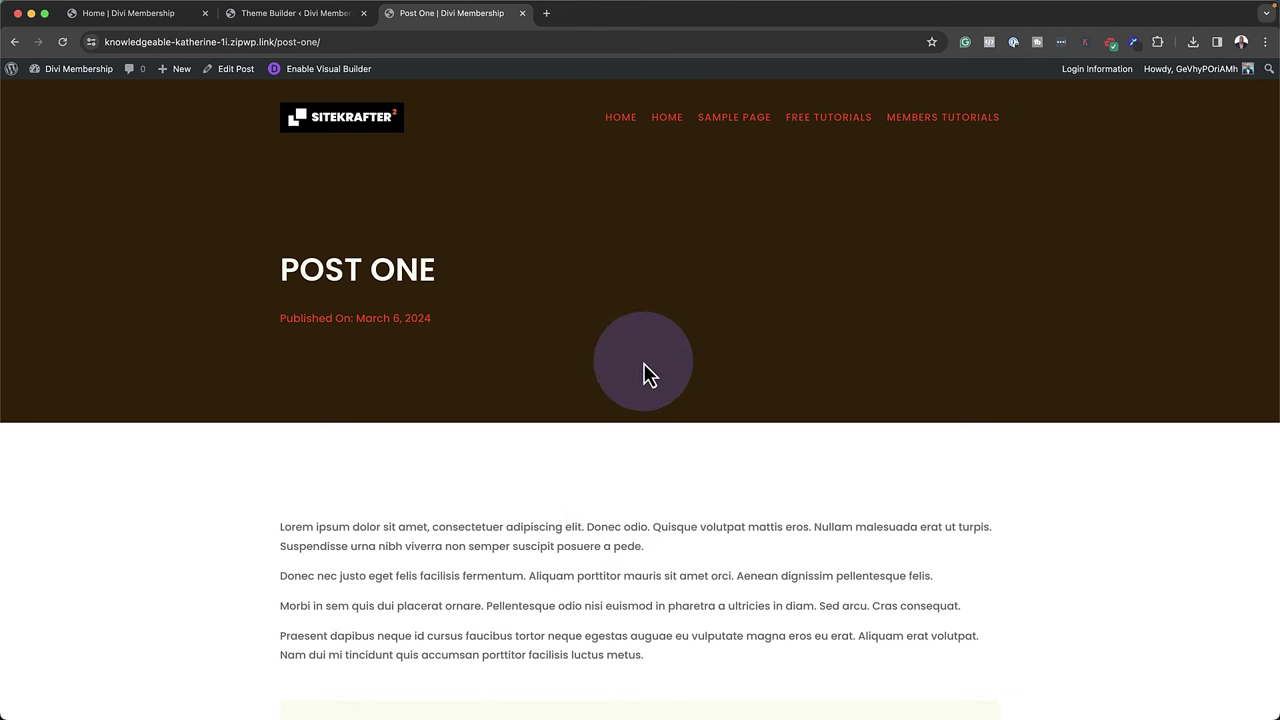
Step: Return to the Theme Builder and edit the All Posts template's custom body layout
click(335, 16)
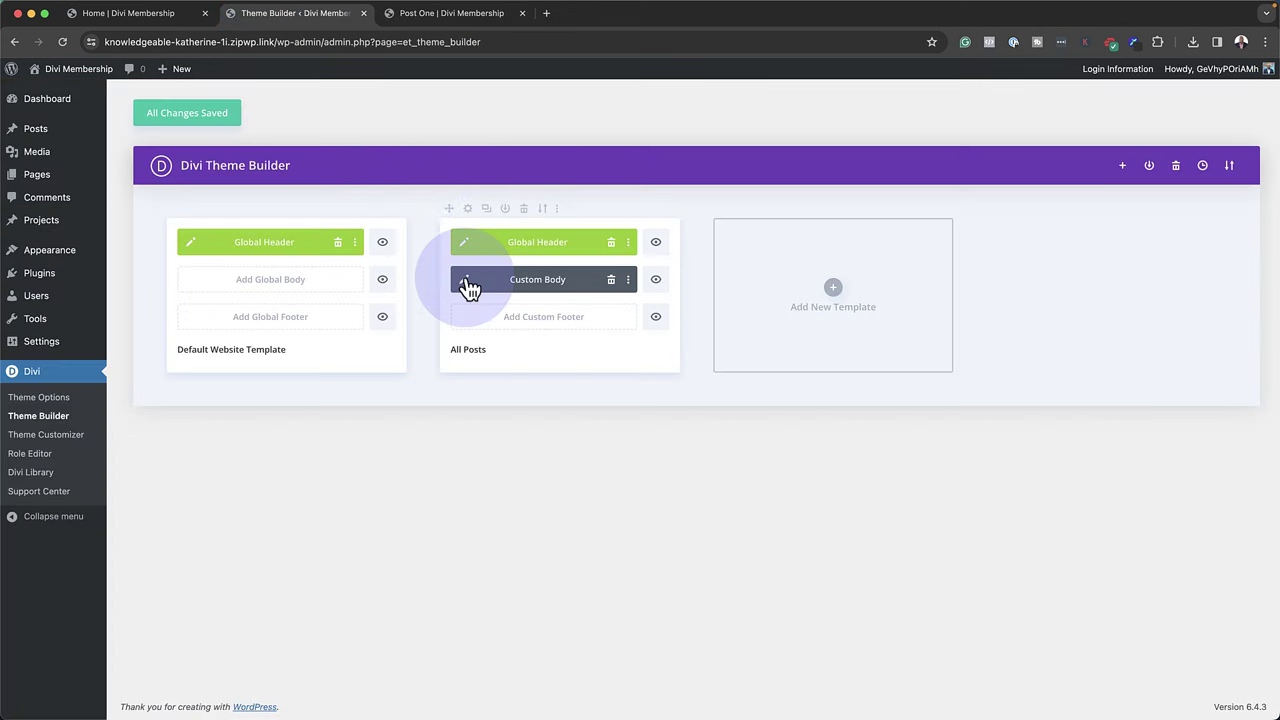
click(465, 280)
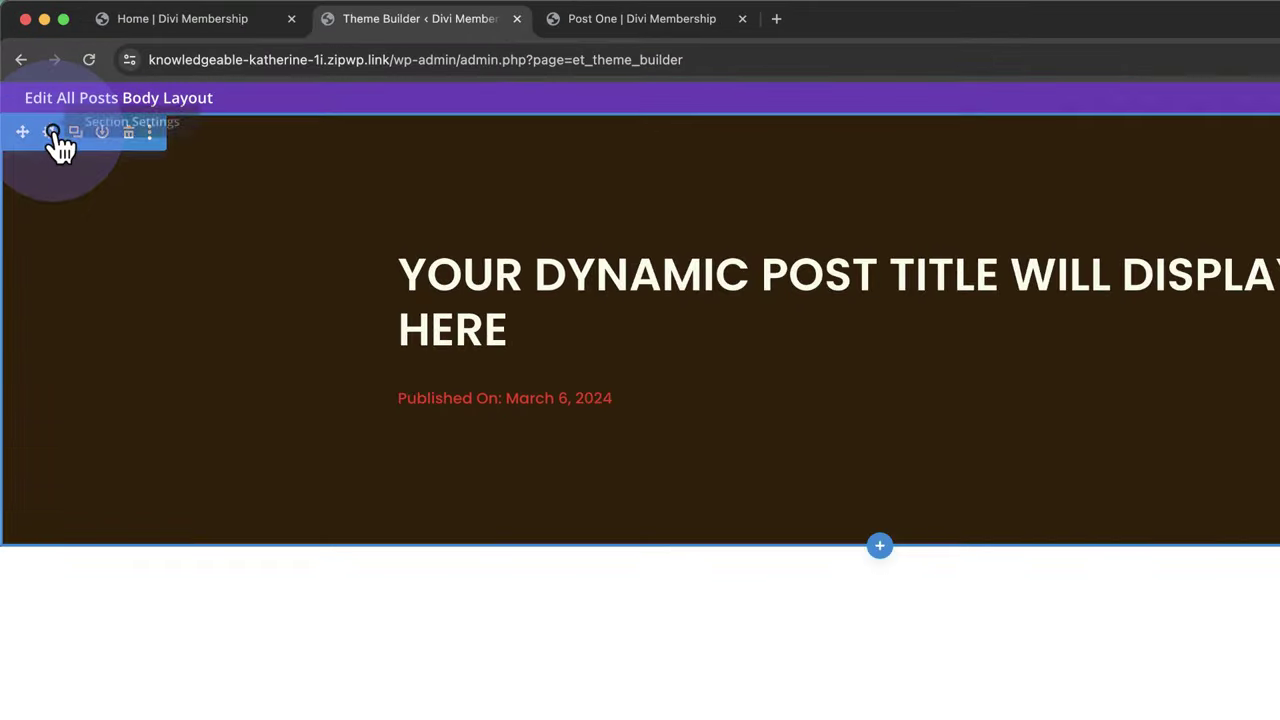
Step: Set the header section's background image to the post's dynamic Featured Image
click(36, 94)
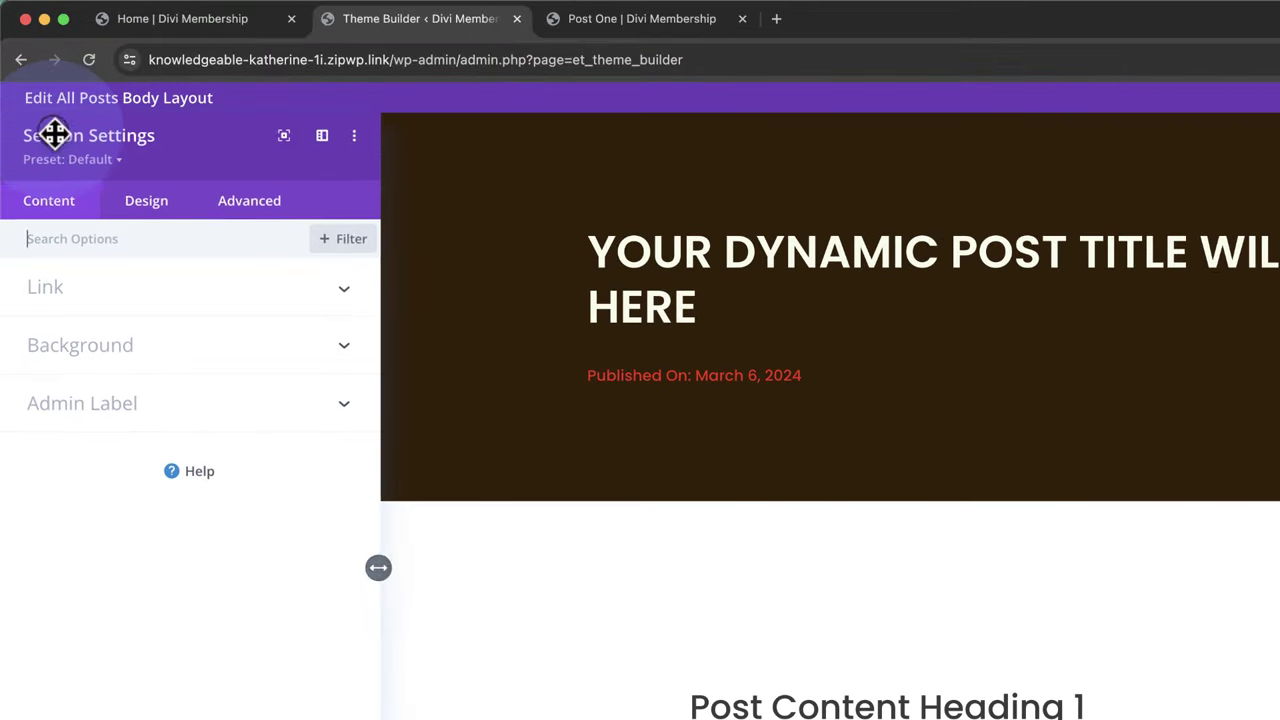
click(98, 352)
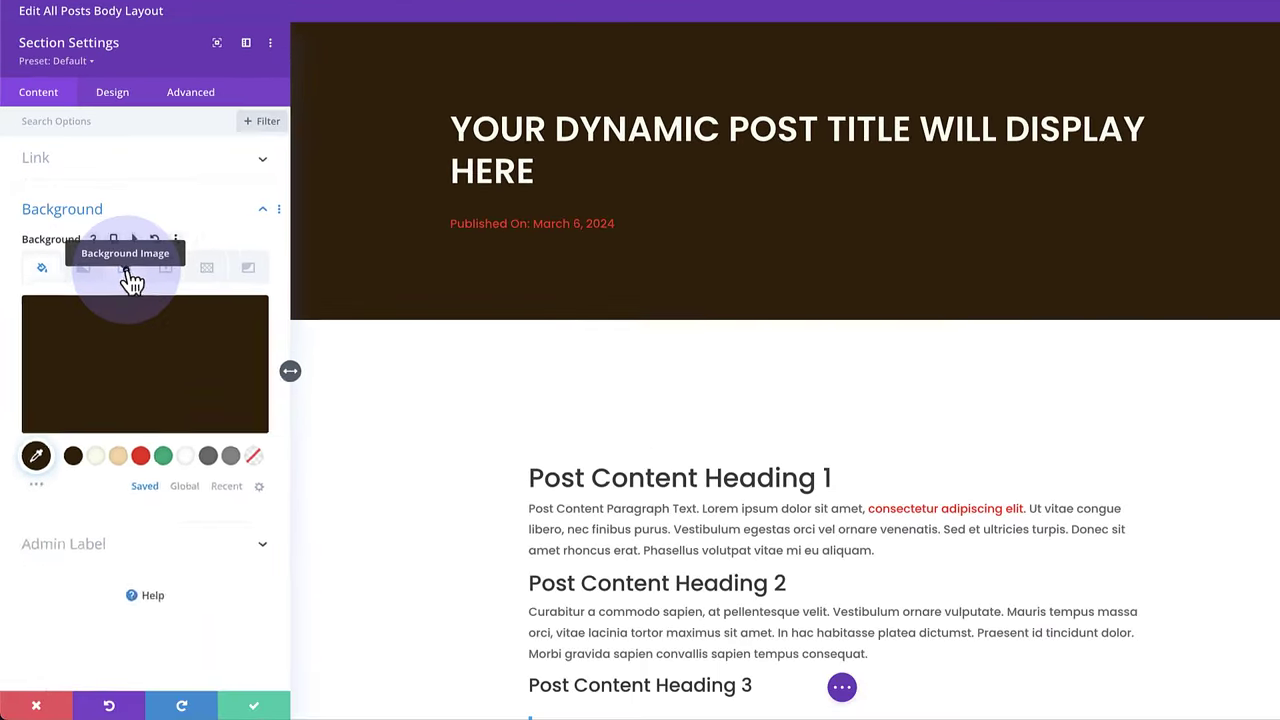
click(158, 417)
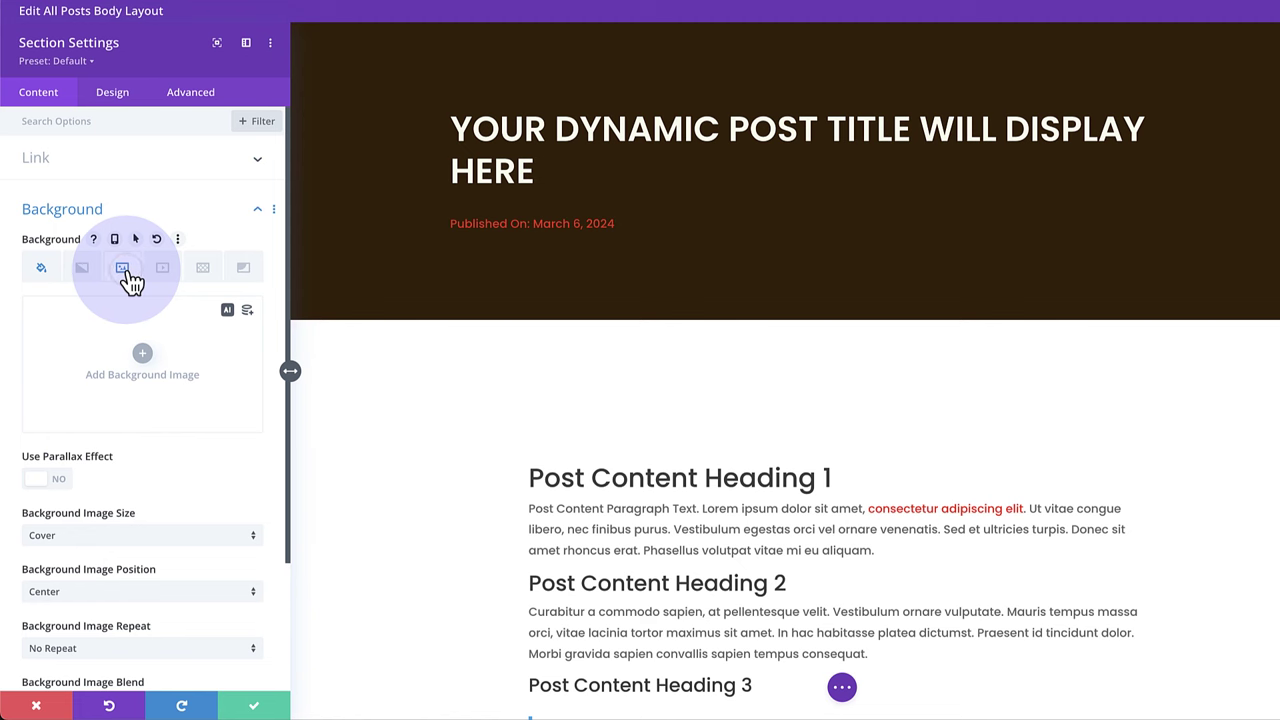
click(143, 354)
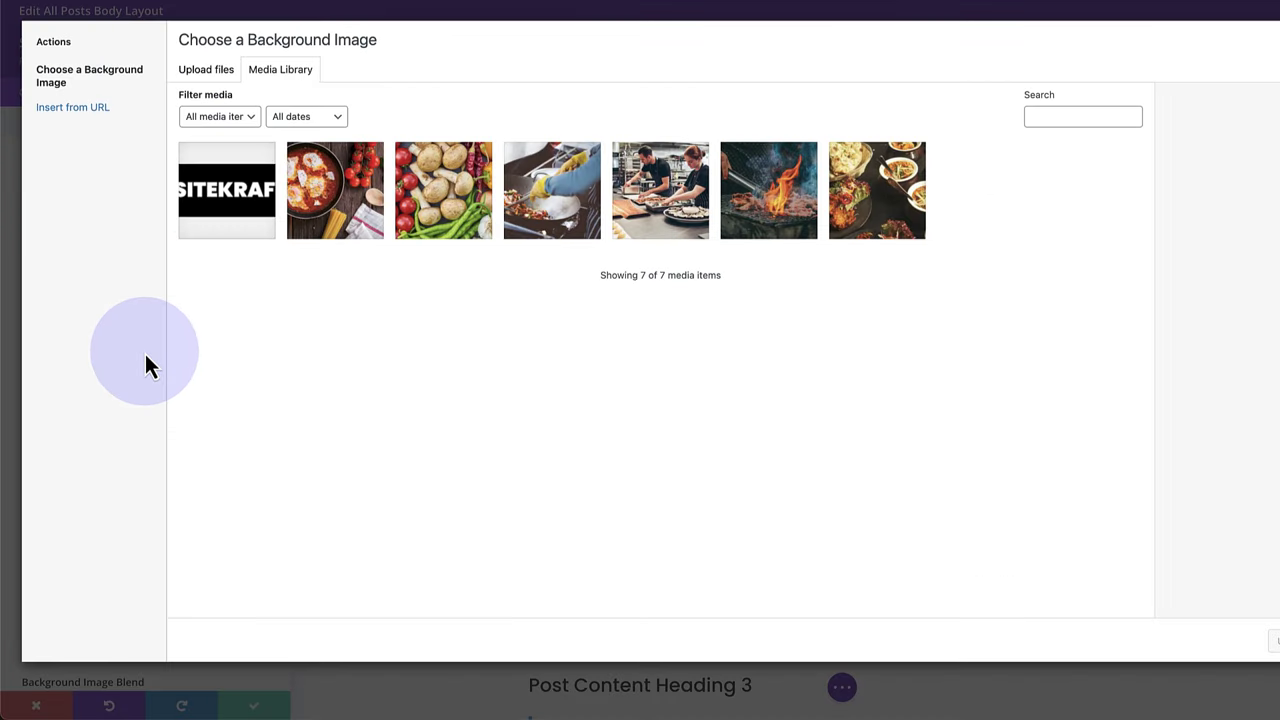
click(1268, 42)
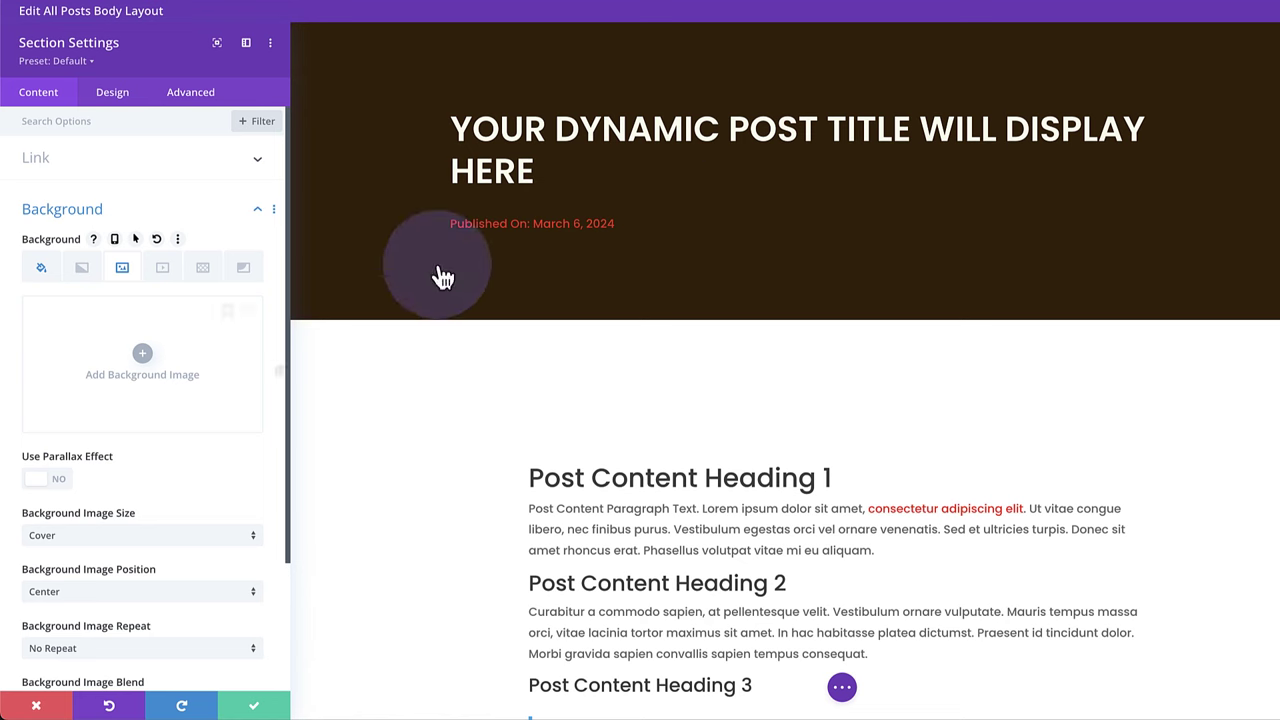
click(248, 313)
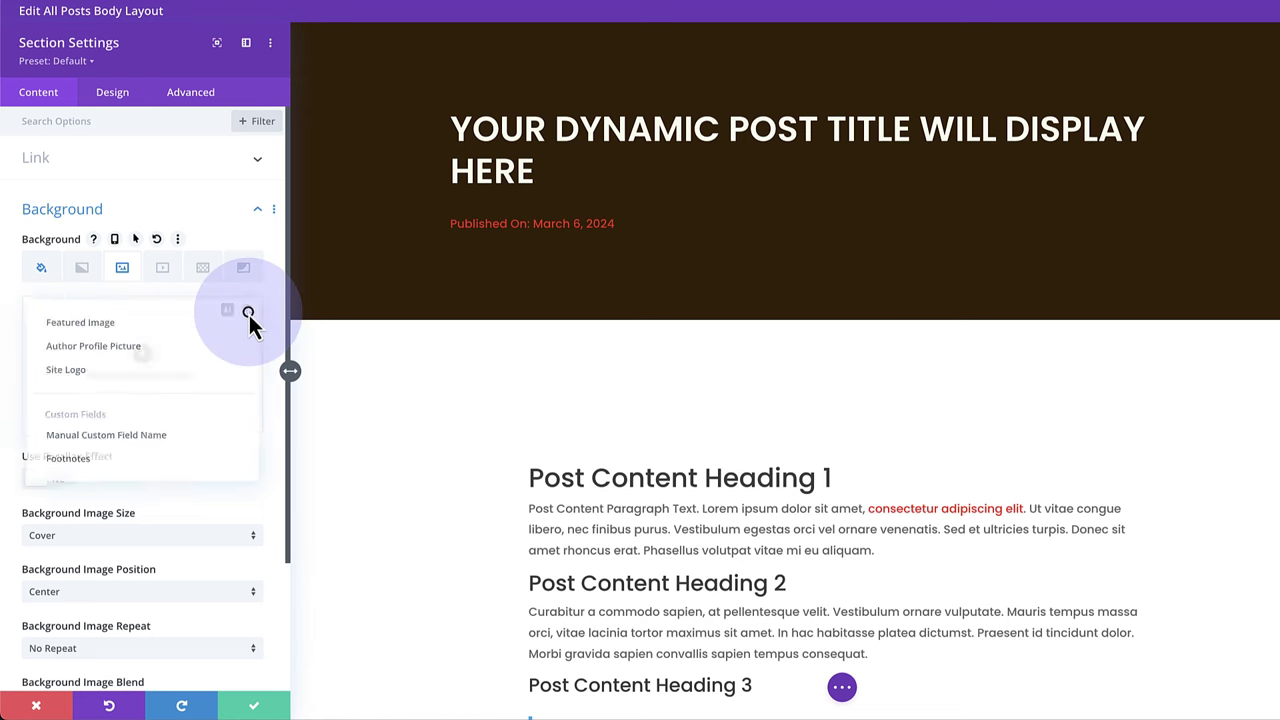
click(238, 322)
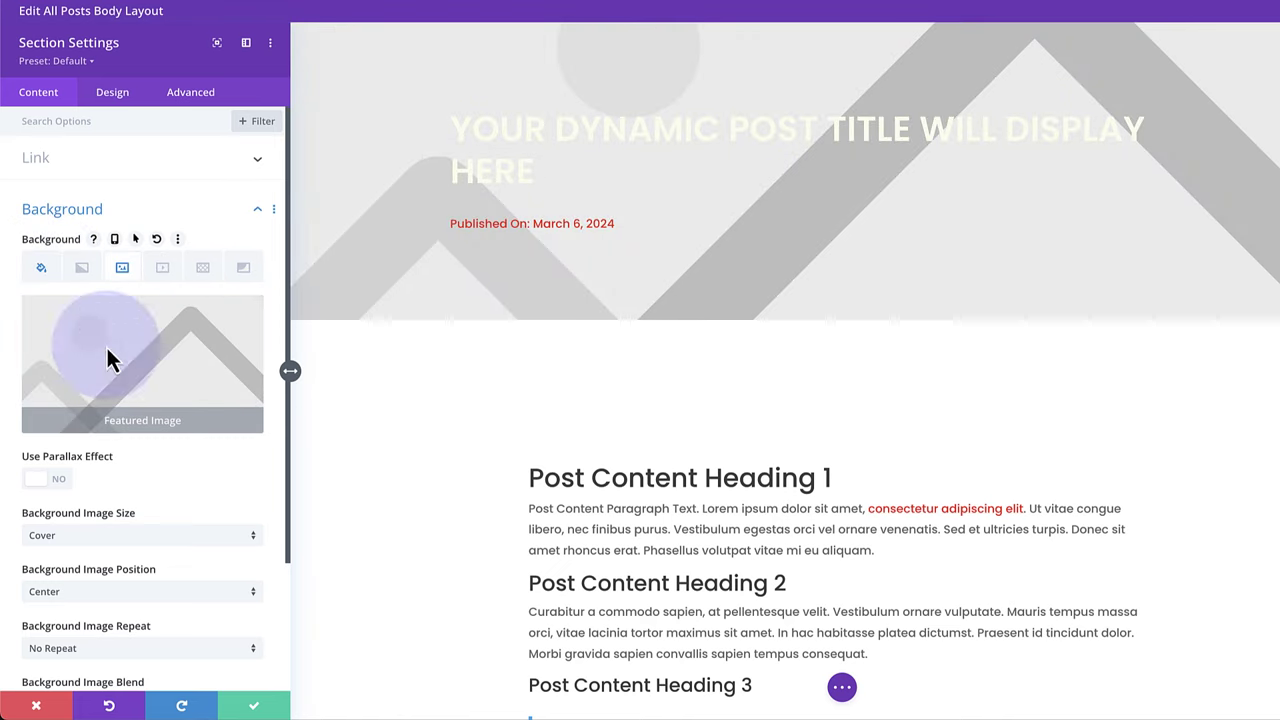
Step: Blend the header background image using Multiply mode
scroll(185, 470, down, 1)
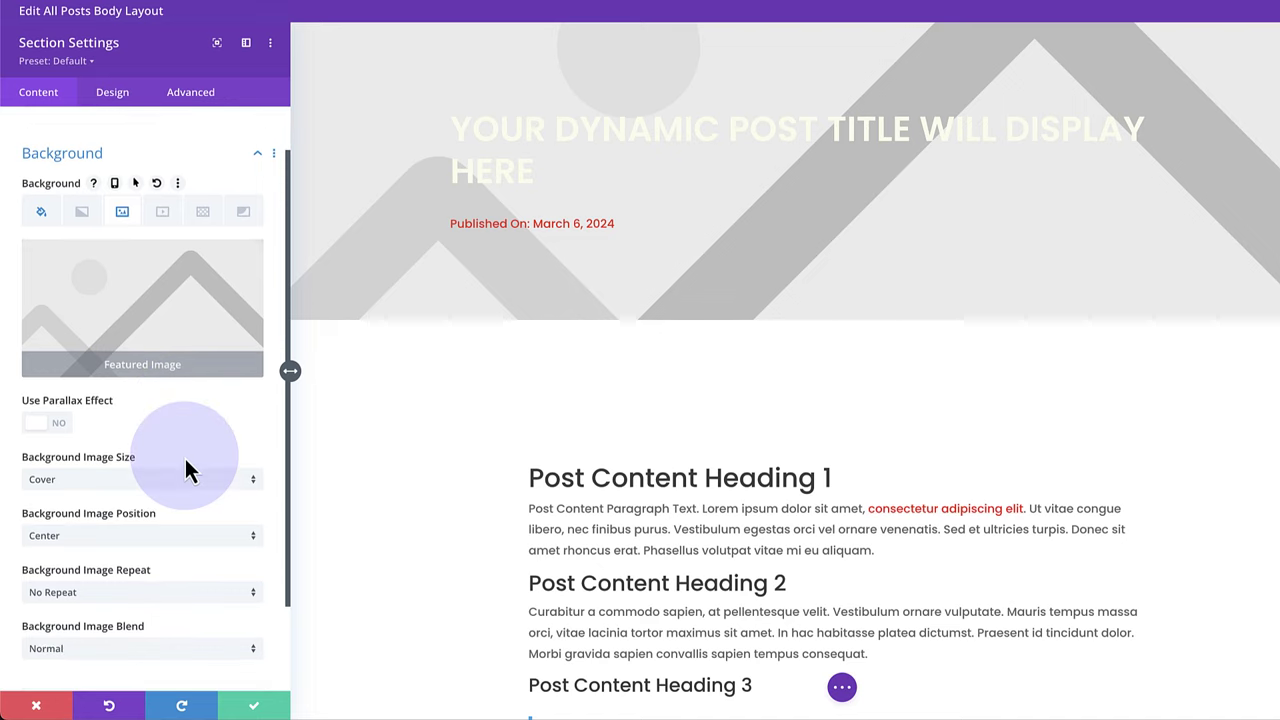
scroll(185, 458, down, 3)
scroll(150, 510, down, 1)
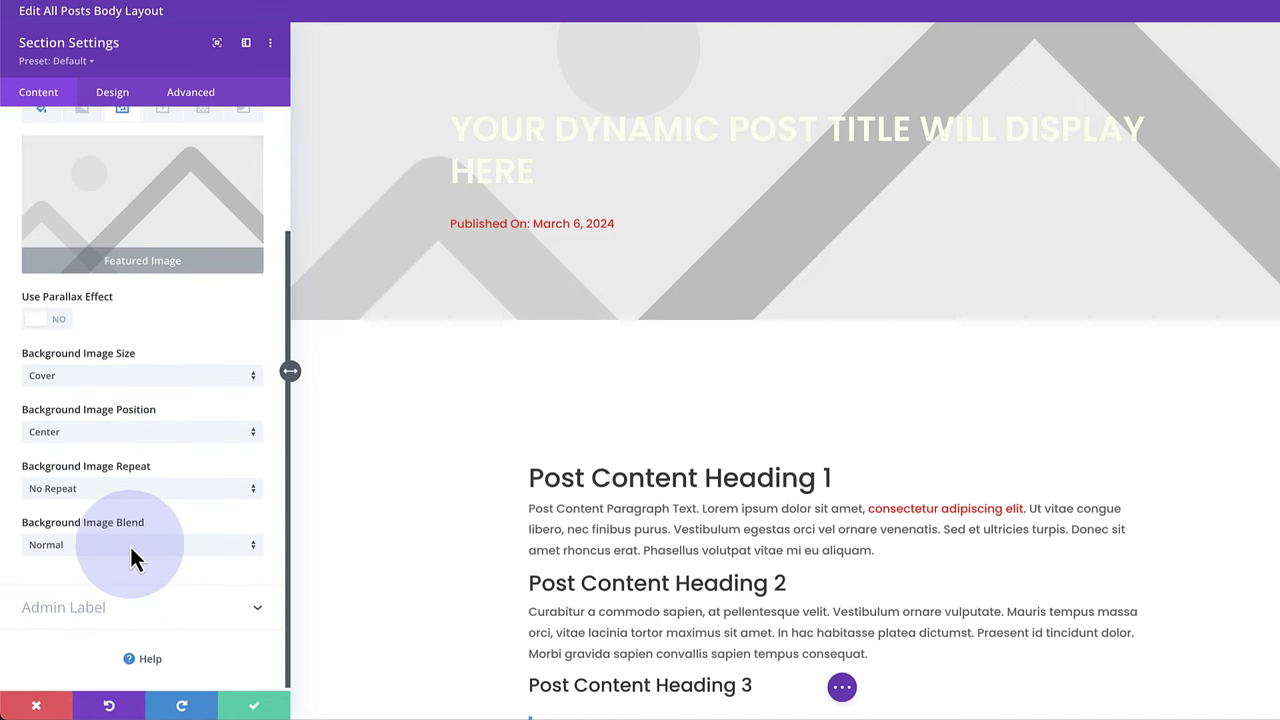
click(130, 545)
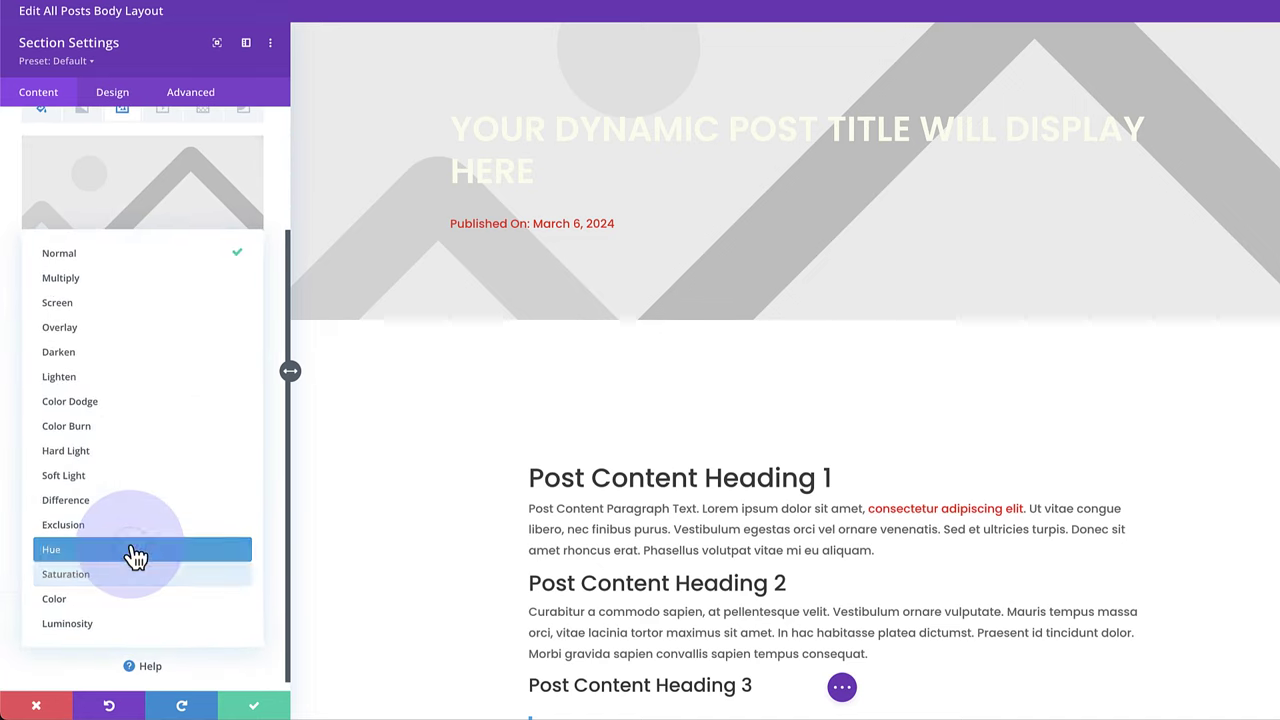
click(158, 283)
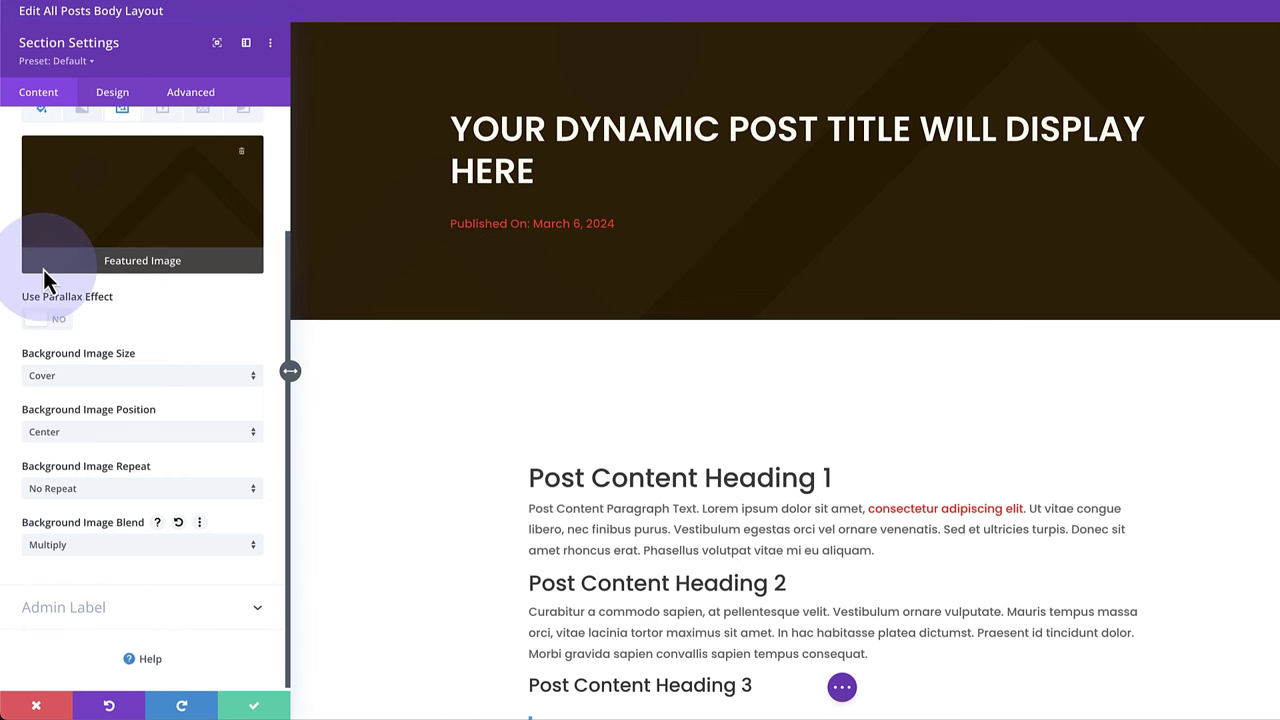
Step: Make the dark brown overlay slightly transparent, rgba(41,18,0,0.92), and save the section
scroll(43, 270, up, 2)
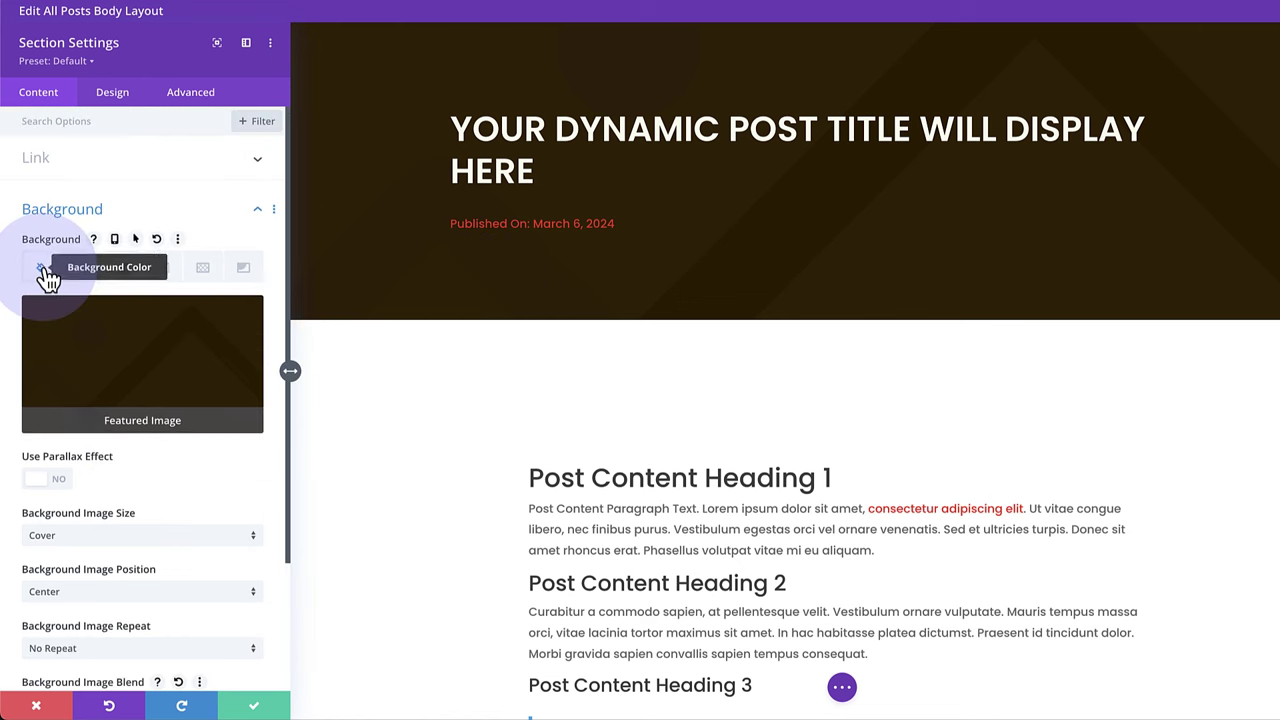
click(44, 268)
click(166, 374)
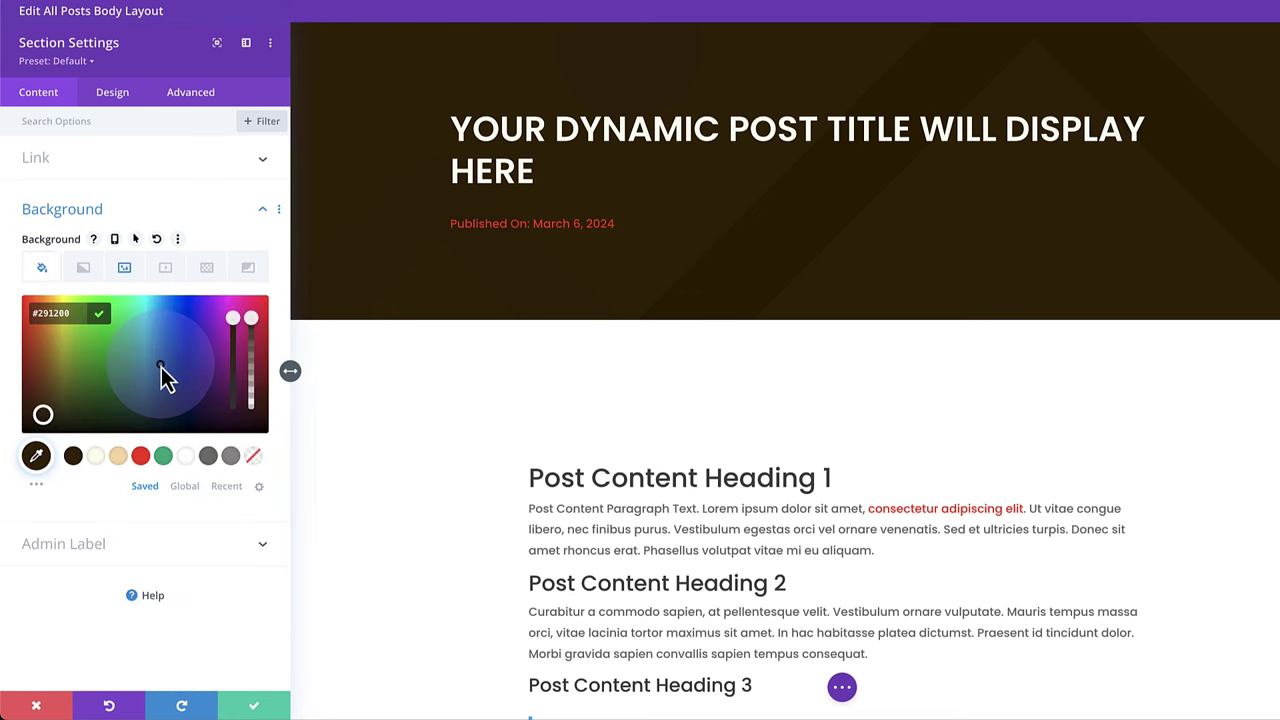
drag(253, 330, 255, 336)
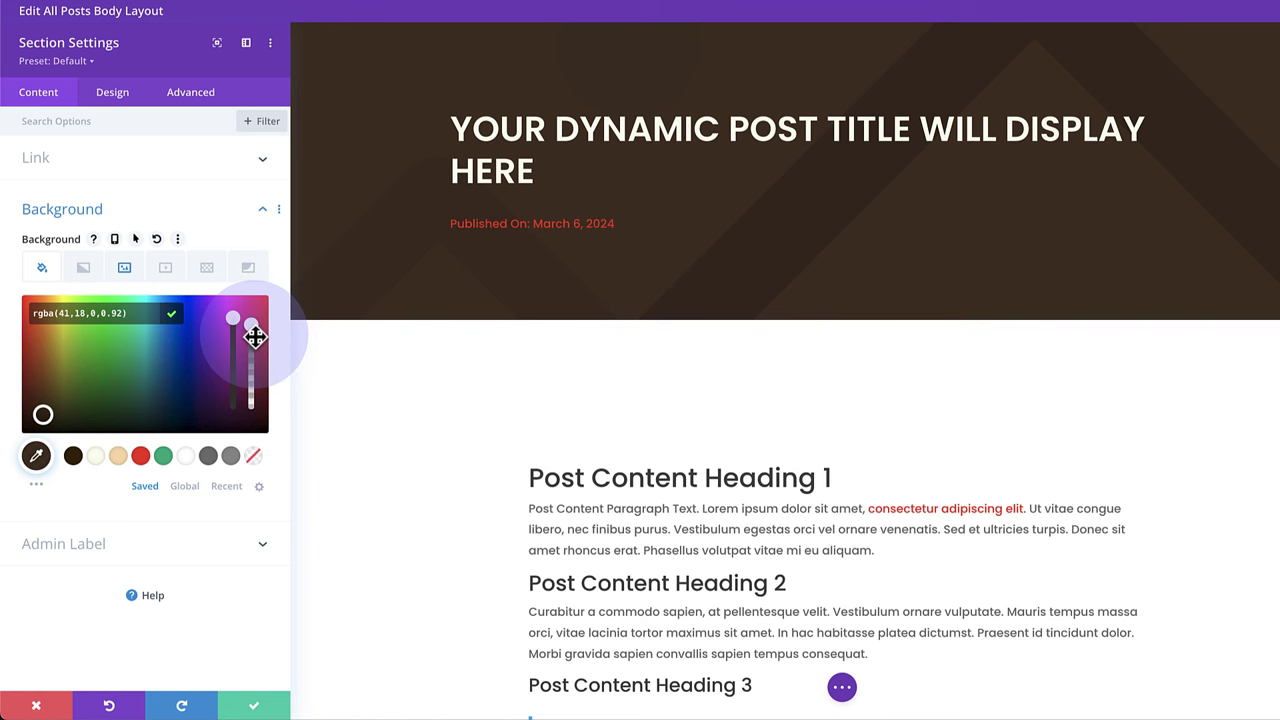
click(254, 705)
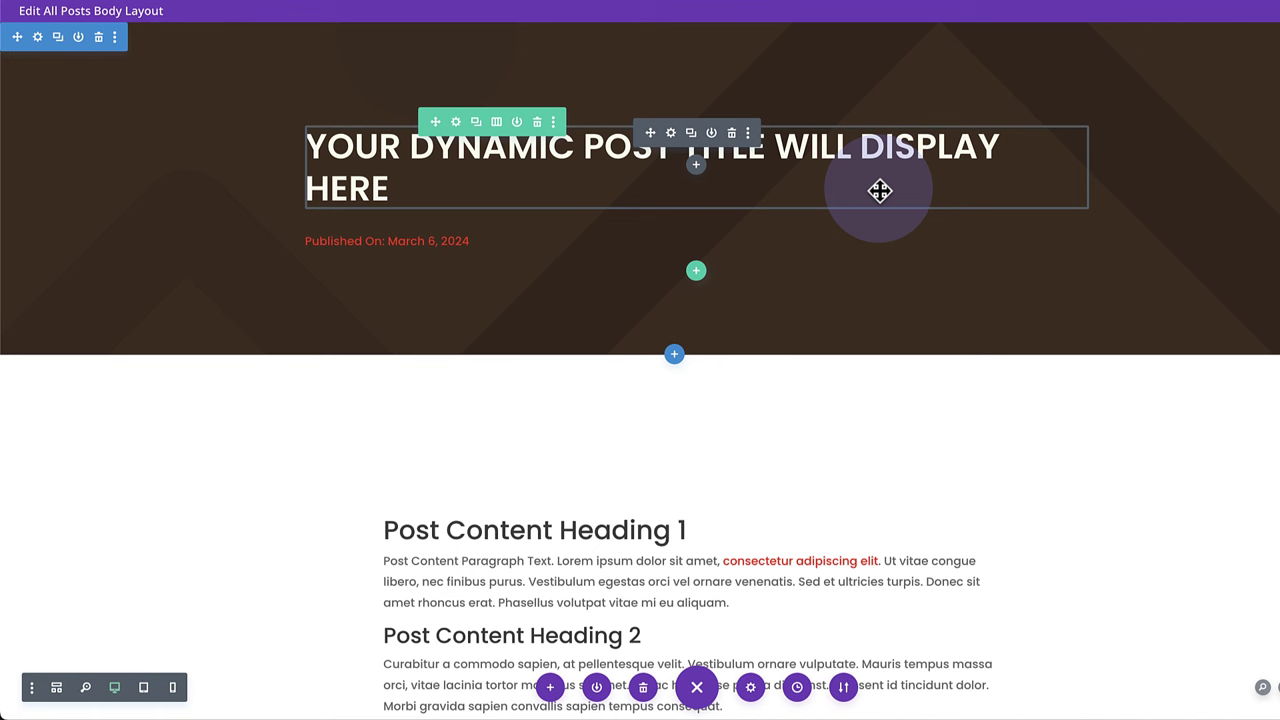
click(490, 13)
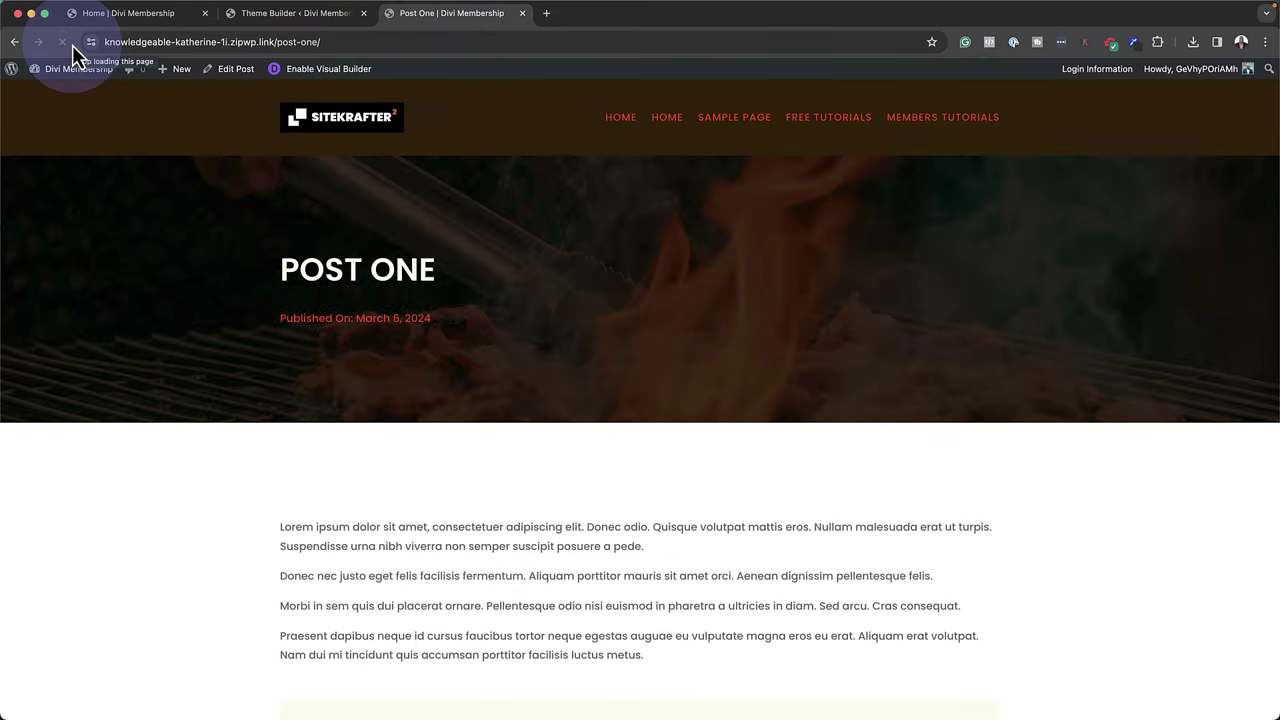
Step: Scroll Post One to inspect the grill featured image under the dark brown header
mouse_move(77, 54)
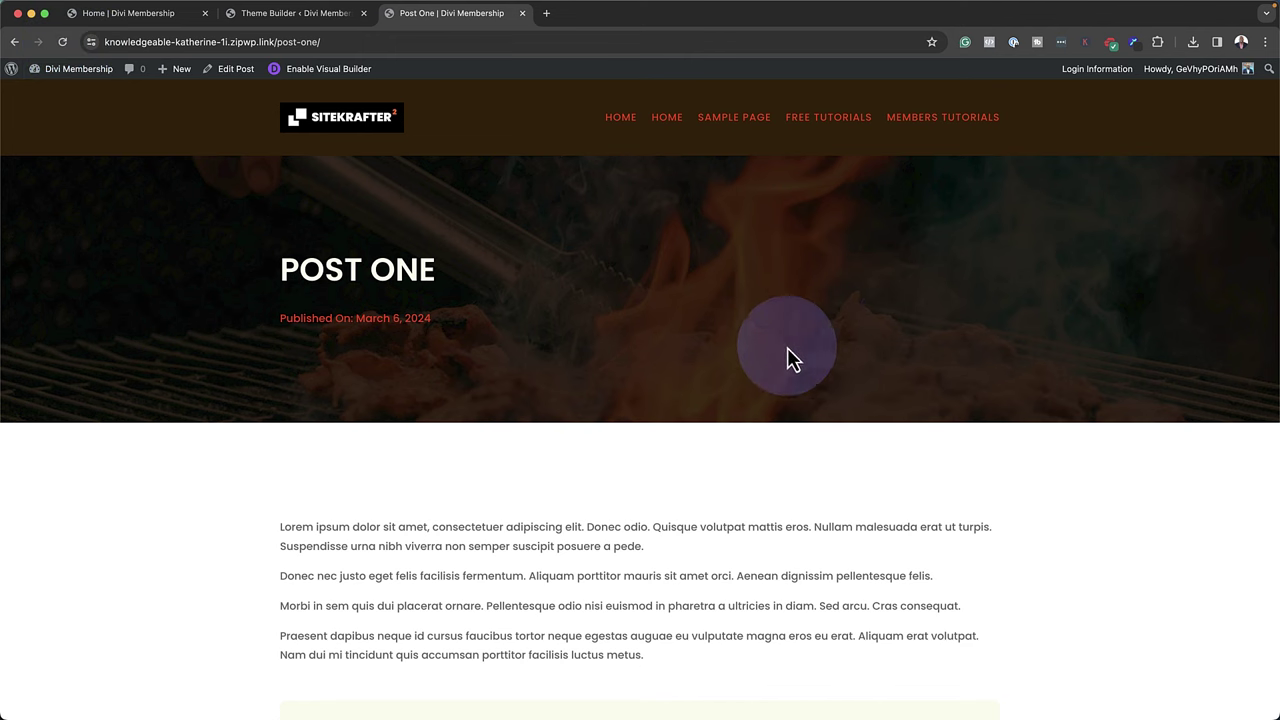
scroll(717, 366, down, 2)
scroll(717, 366, up, 2)
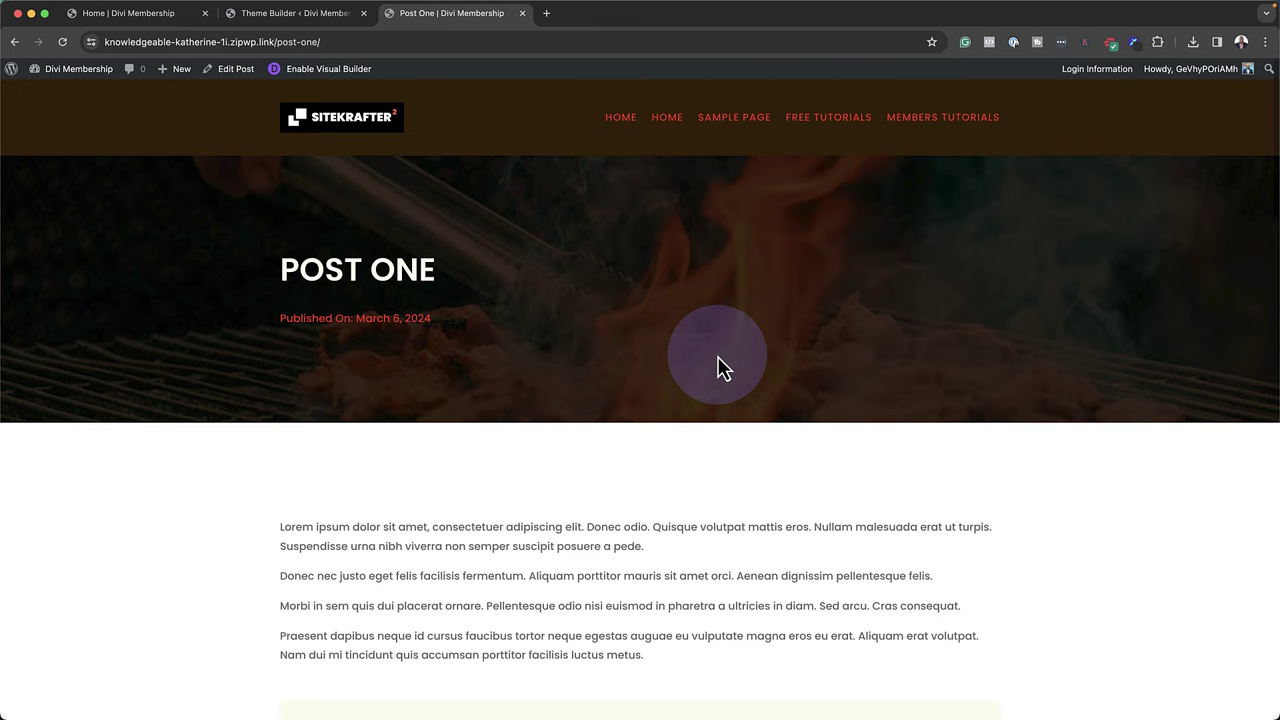
Step: Change the header section's overlay colour to near-black rgba(10,0,0,0.78)
click(318, 16)
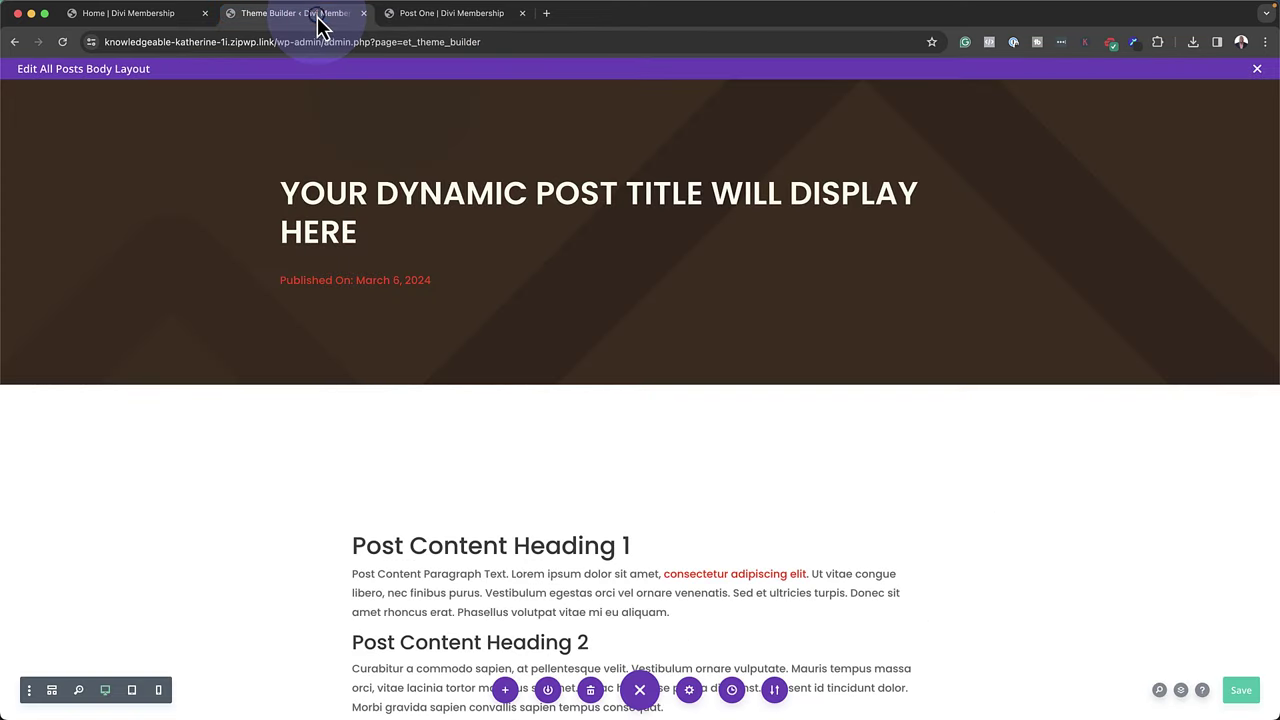
click(34, 93)
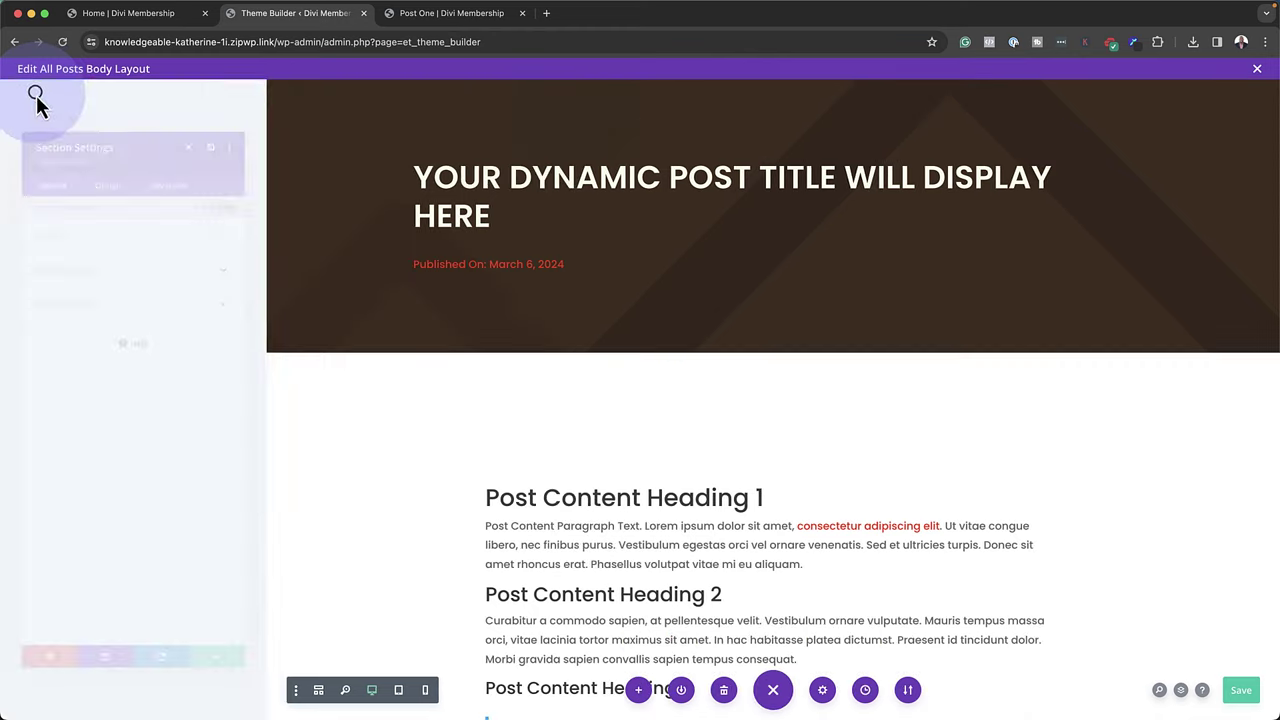
click(85, 250)
click(94, 393)
click(38, 441)
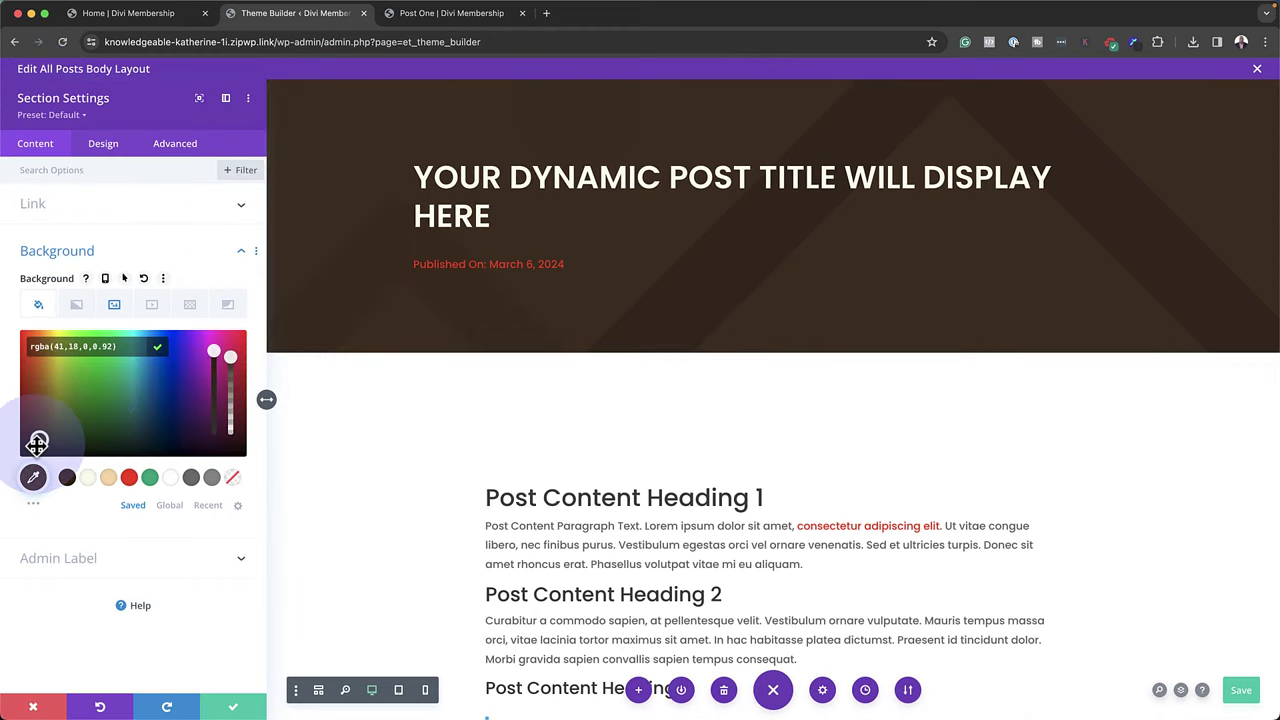
drag(38, 441, 5, 483)
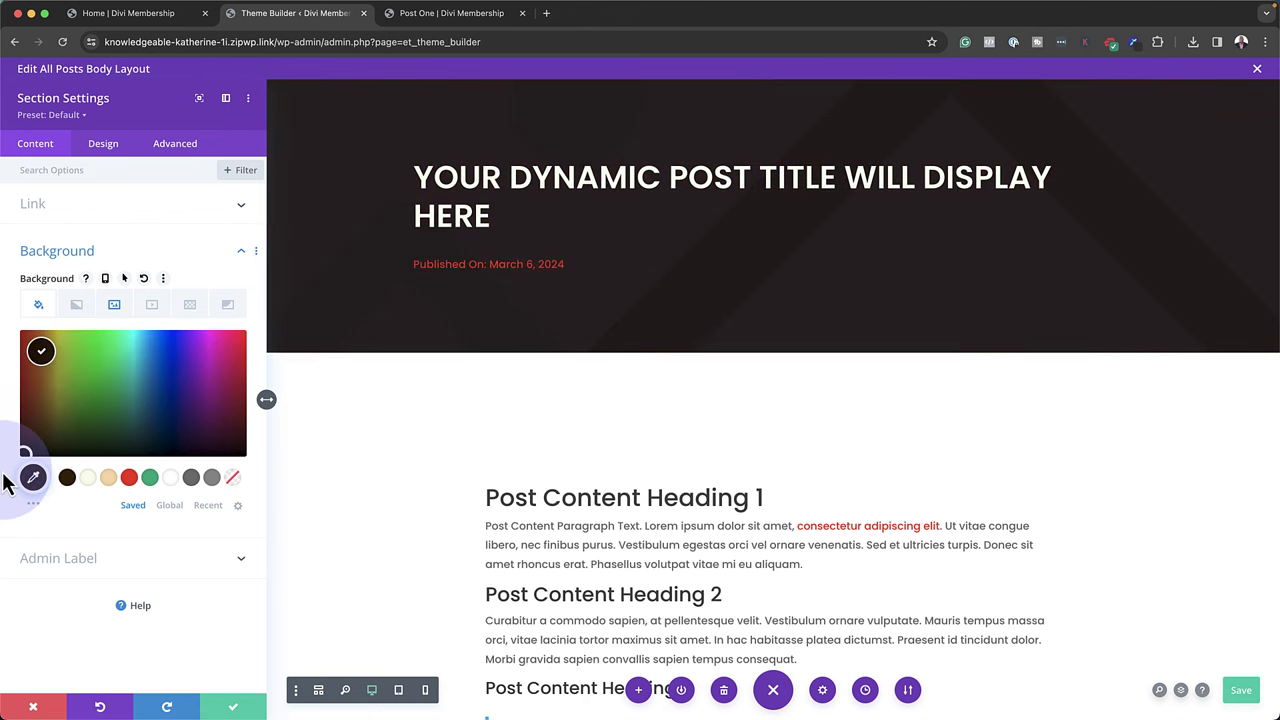
click(231, 360)
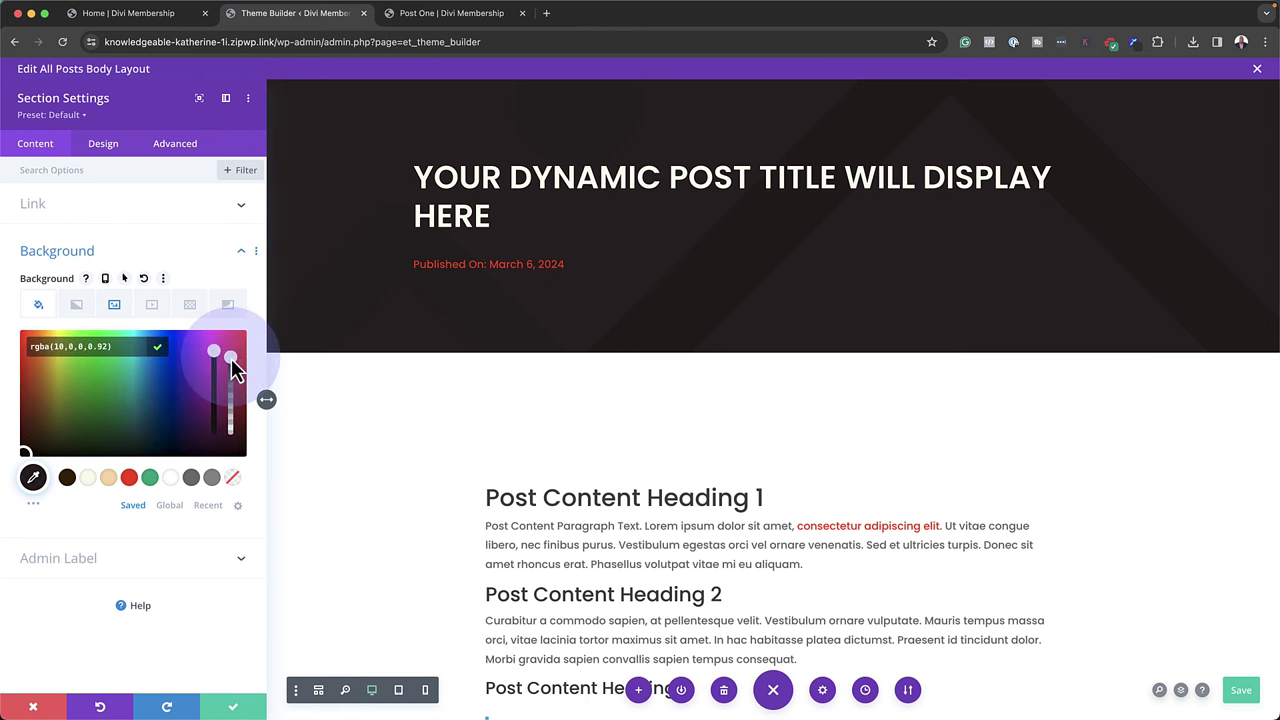
drag(230, 357, 232, 370)
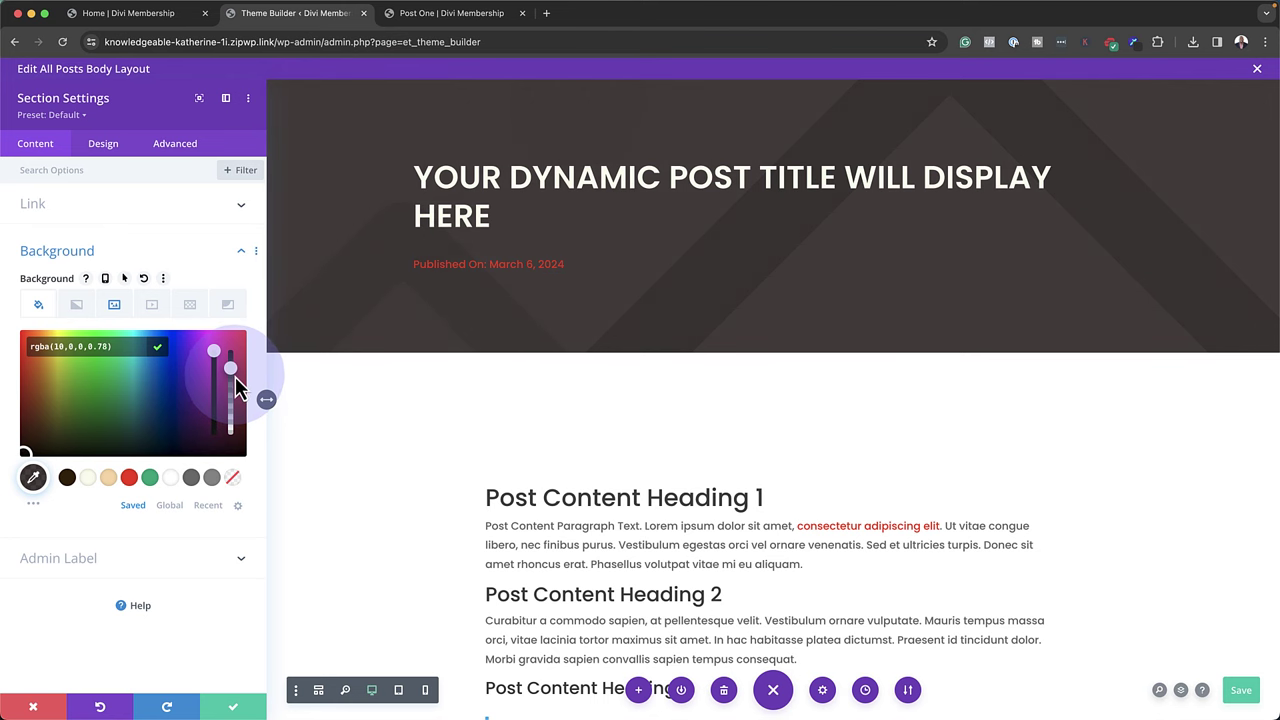
key(Escape)
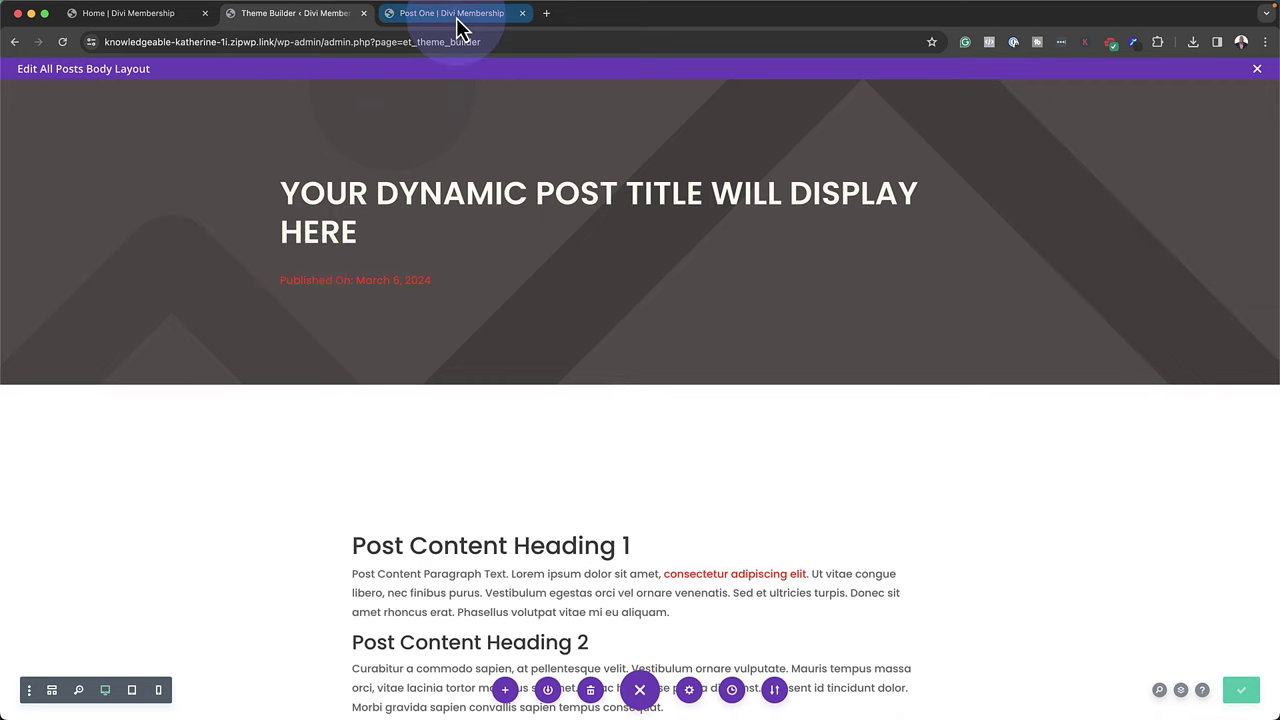
click(445, 14)
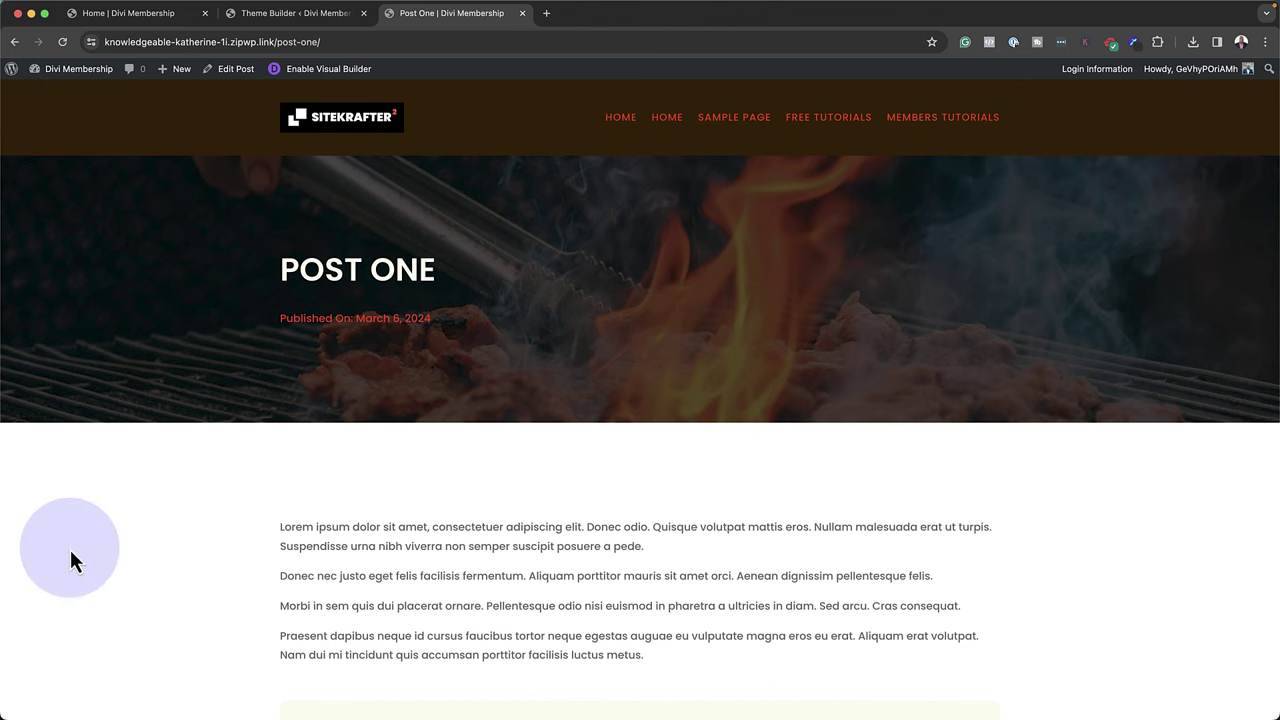
Step: Review Post One's clearer flame-grill banner, then go back to the All Posts body layout editor
scroll(504, 710, down, 6)
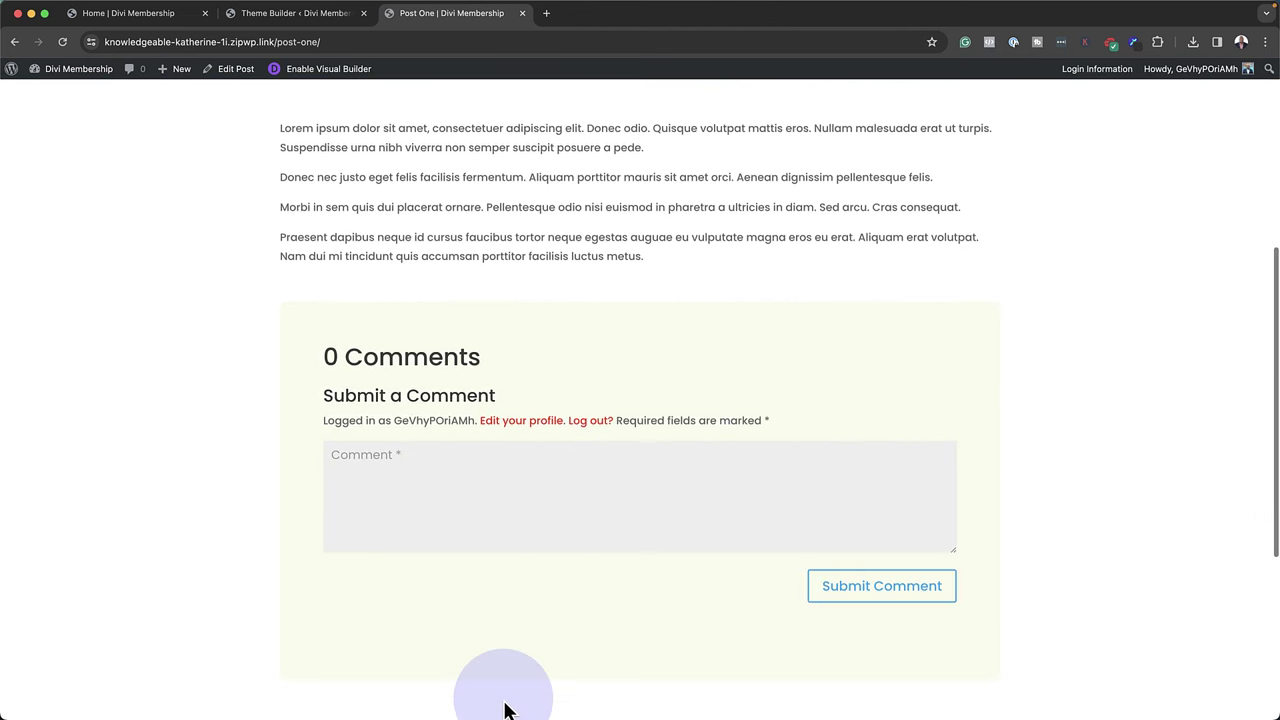
scroll(504, 710, up, 8)
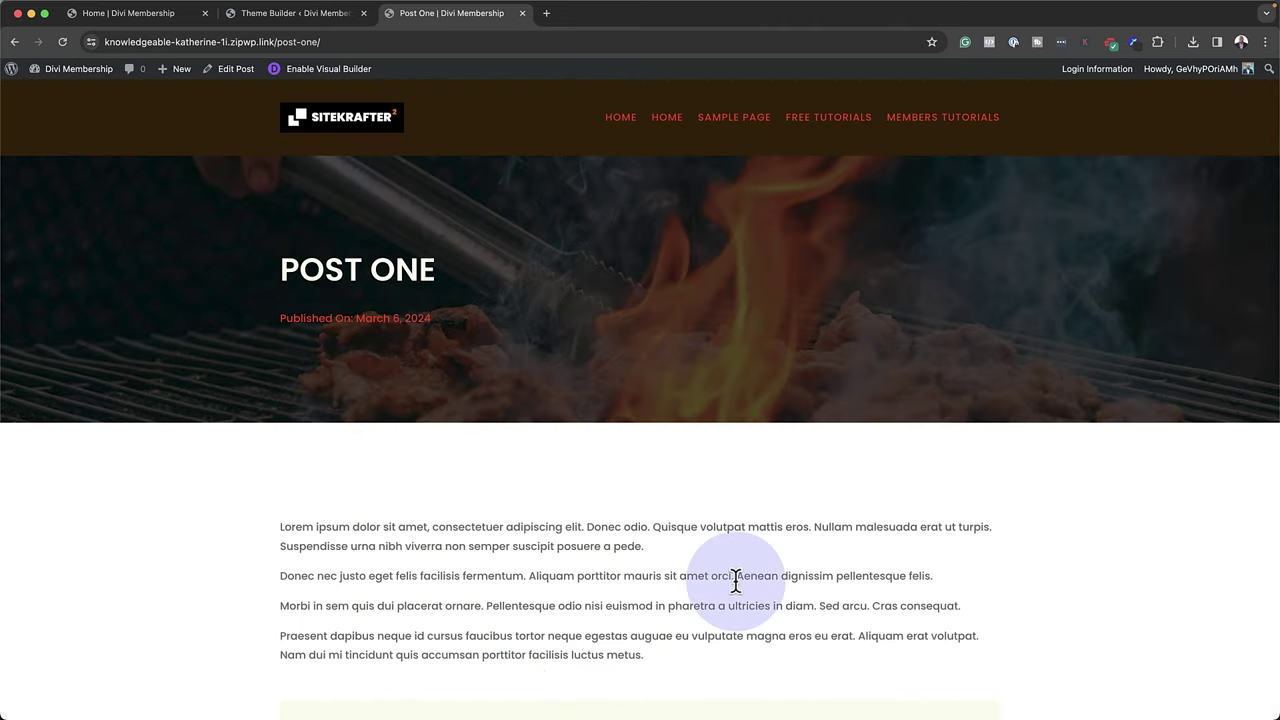
scroll(735, 580, down, 3)
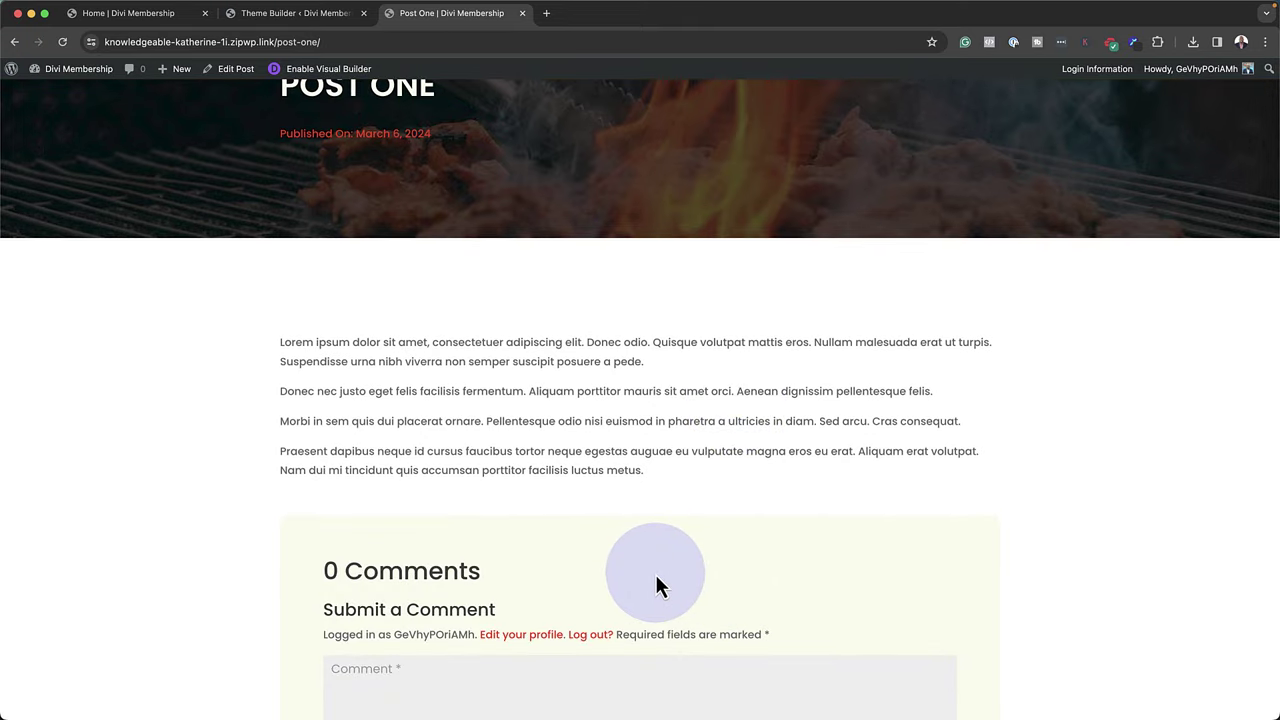
scroll(656, 578, down, 5)
scroll(655, 574, up, 10)
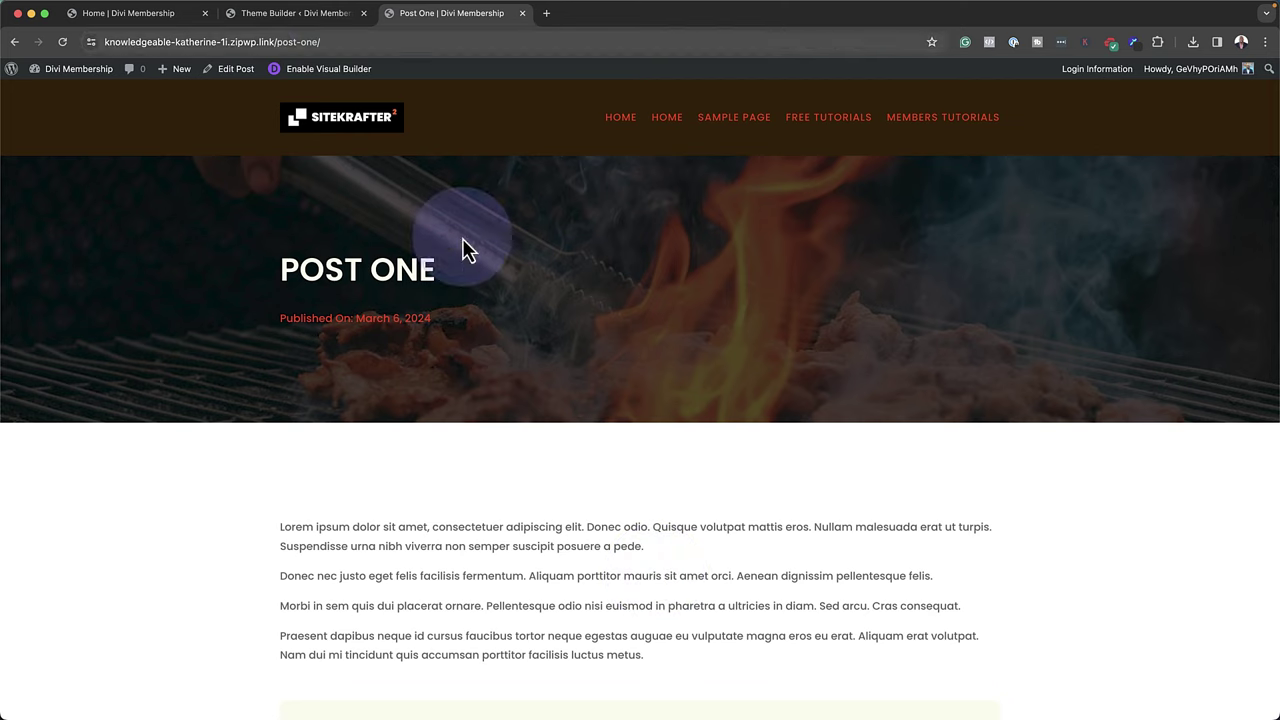
click(337, 20)
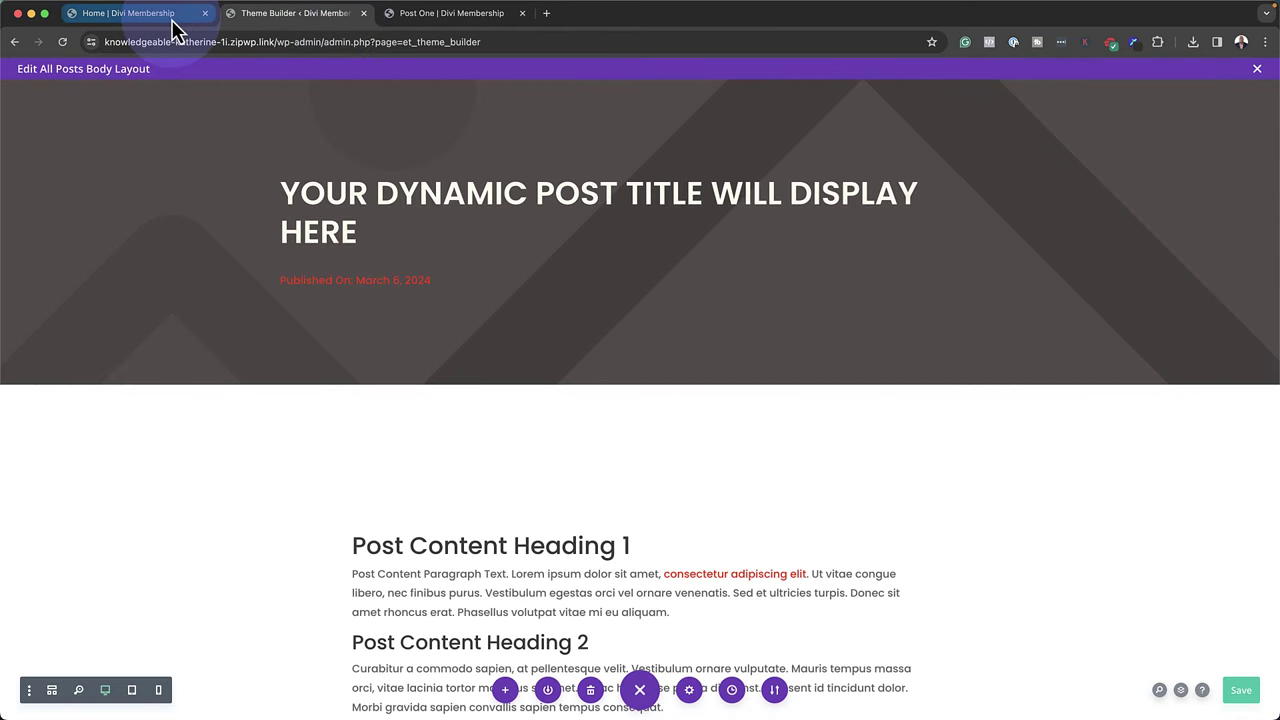
Step: Close the body layout editor and create a new WordPress post from the Posts menu
click(1258, 70)
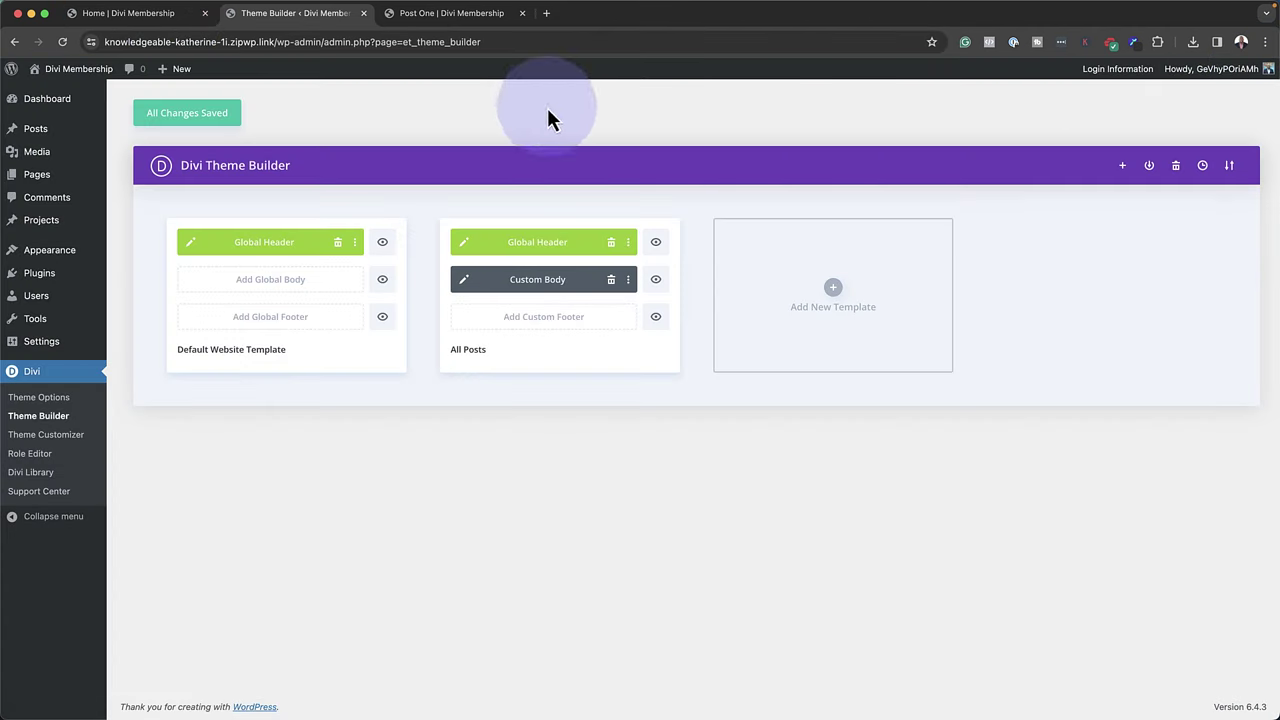
mouse_move(57, 143)
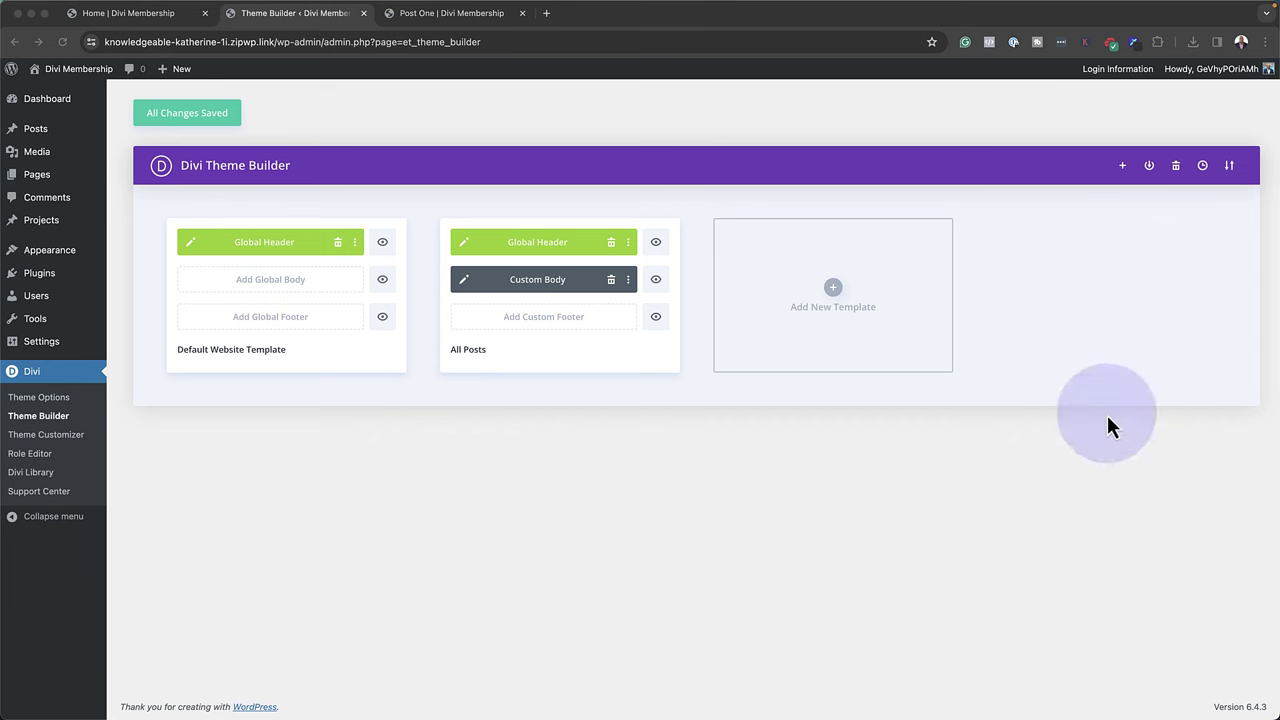
mouse_move(70, 110)
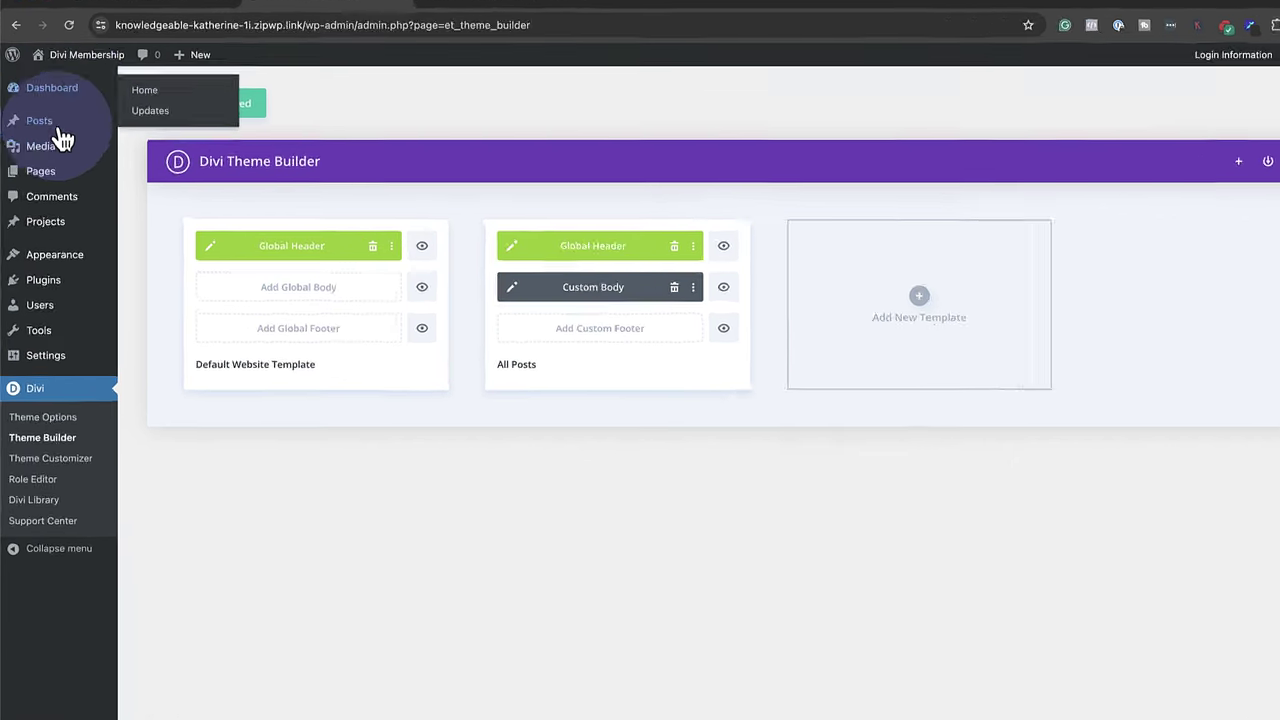
mouse_move(57, 132)
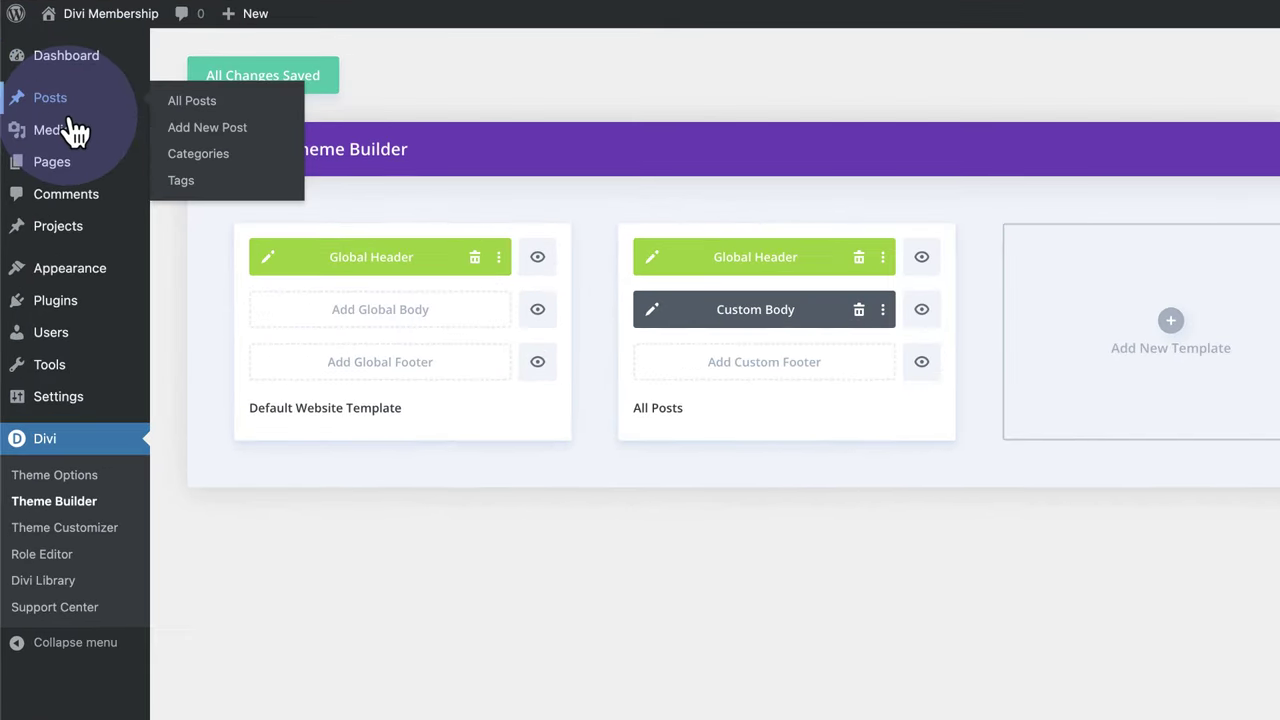
click(199, 146)
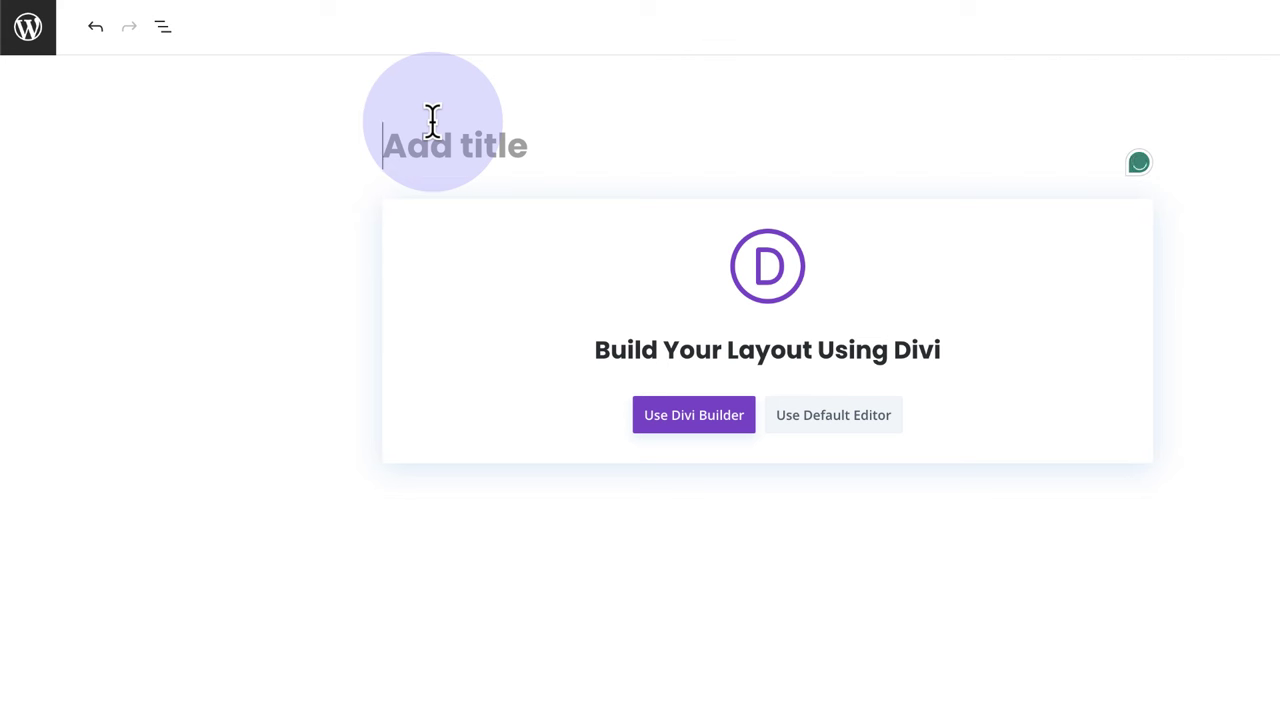
Step: Title the post 'Post Two' in the default block editor and paste the lorem ipsum body text
text(Post Two)
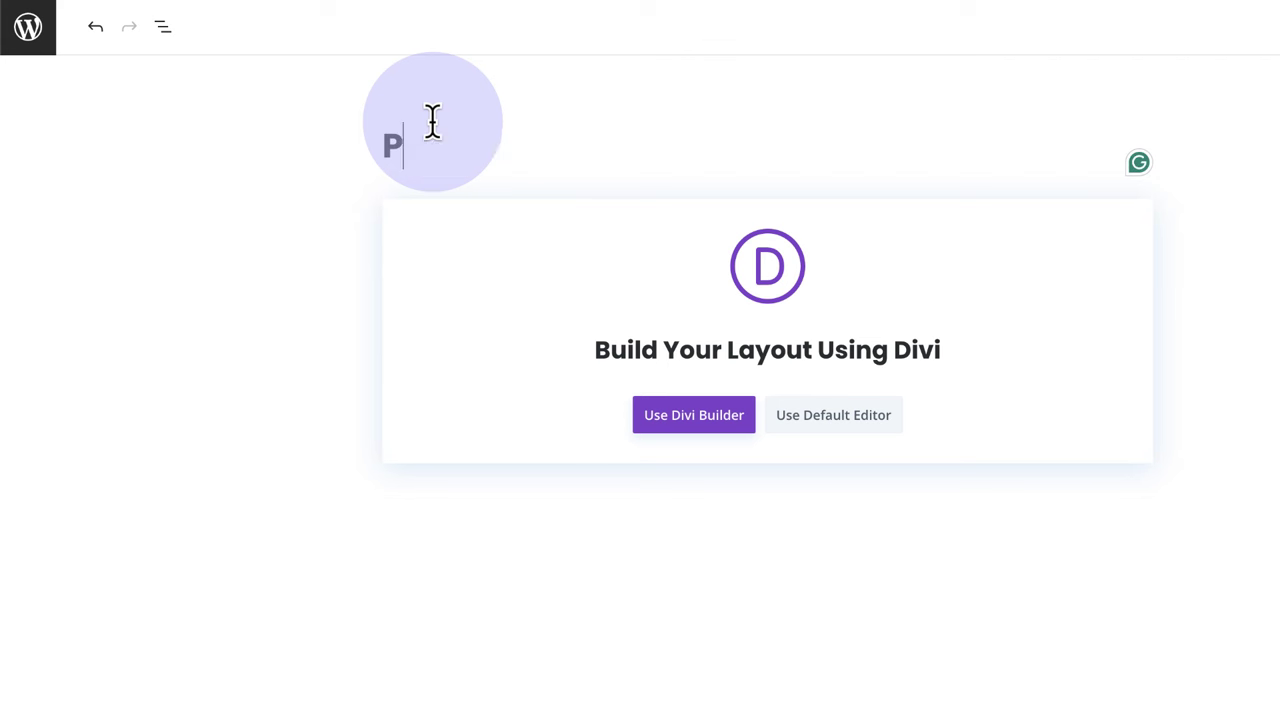
click(880, 423)
click(543, 212)
text(Donec nec justo eget felis facilisis fermentum. Aliquam porttitor mauris sit amet orci. Aenean dignissim pellentesque felis. Morbi in sem quis dui placerat ornare. Pellentesque odio nisi euismod in pharetra a ultricies in diam. Sed arcu. Cras consequat. Praesent dapibus neque id cursus faucibus tortor neque egestas auguae eu vulputate magna eros eu erat. Aliquam erat volutpat. Nam dui mi tincidunt quis accumsan porttitor facilisis luctus metus. Phasellus ultrices nulla quis nibh. Quisque a lectus. Donec consectetuer ligula vulputate sem tristique cursus. Nam nulla quam gravida non commodo a sodales sit amet nisi.)
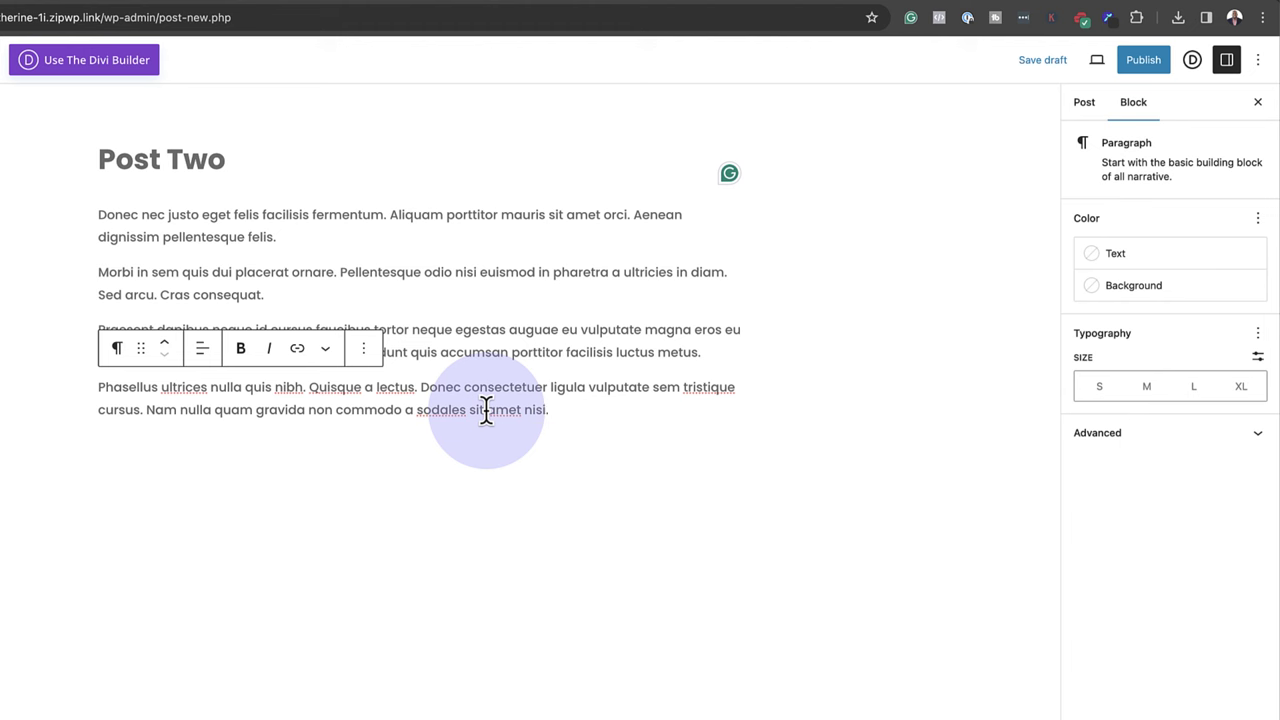
Step: Link the words 'amet nisi.' in the last paragraph to #
drag(487, 410, 560, 411)
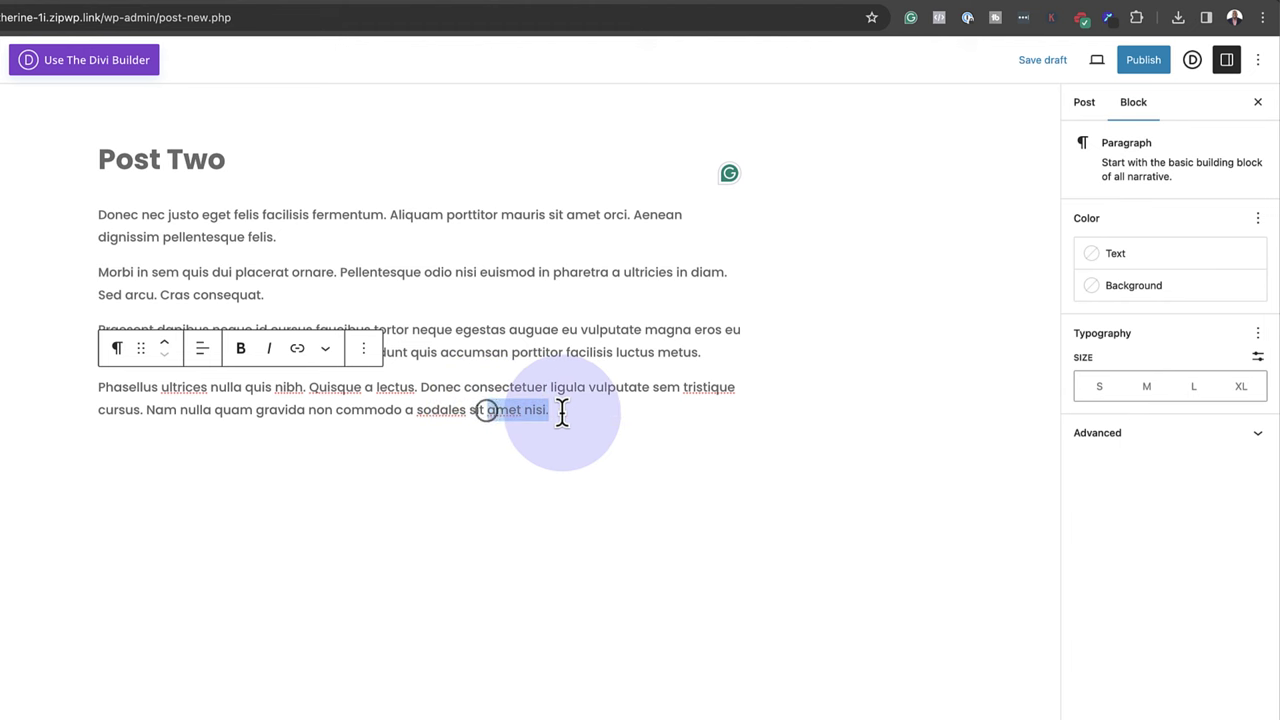
click(297, 349)
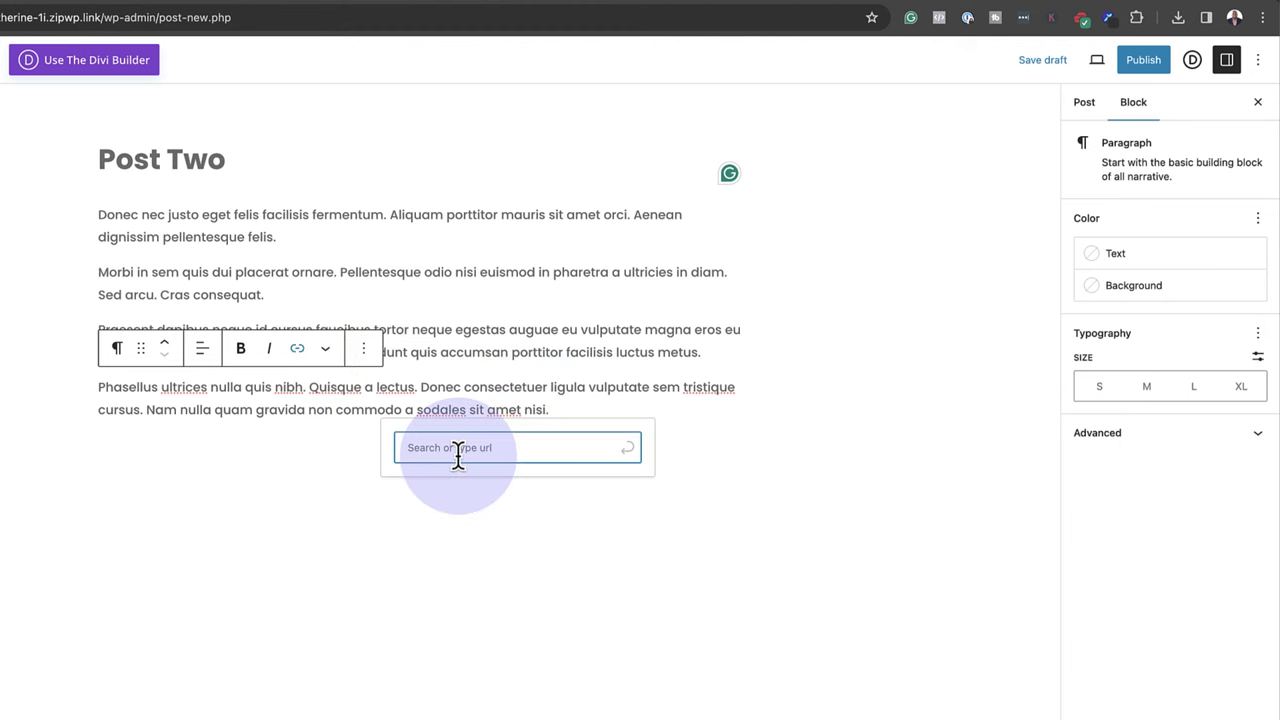
text(#)
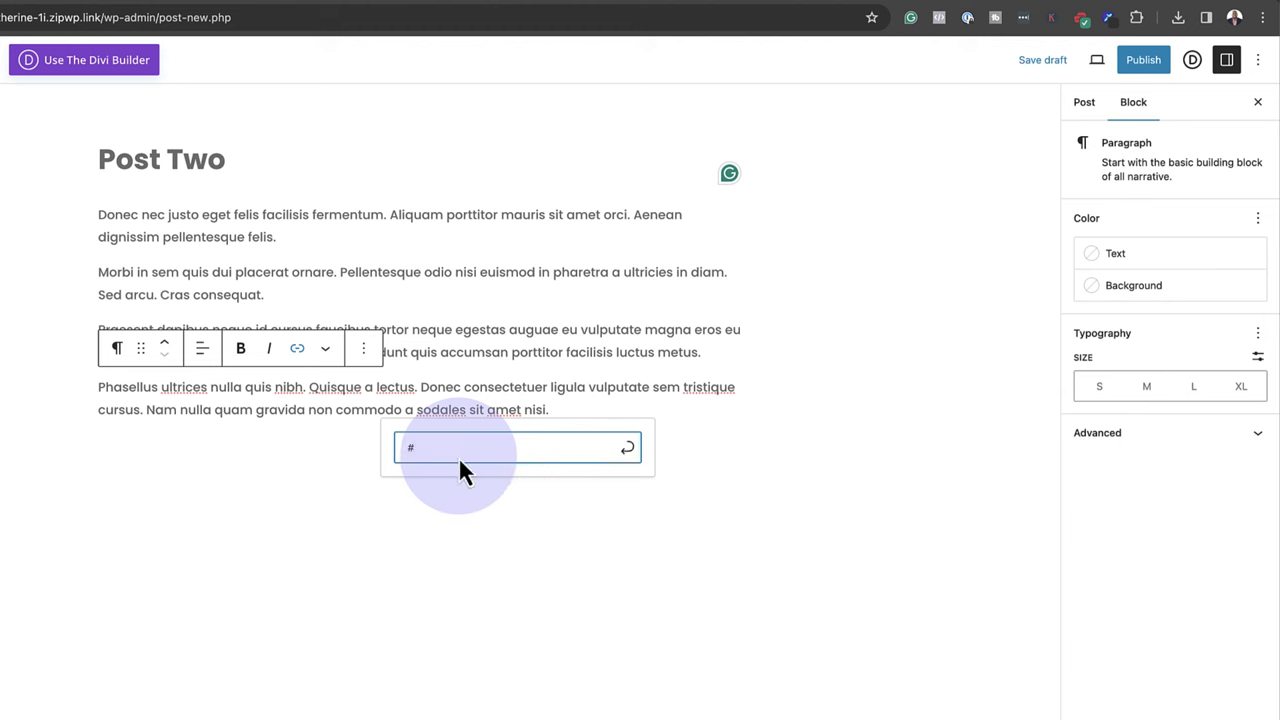
click(628, 449)
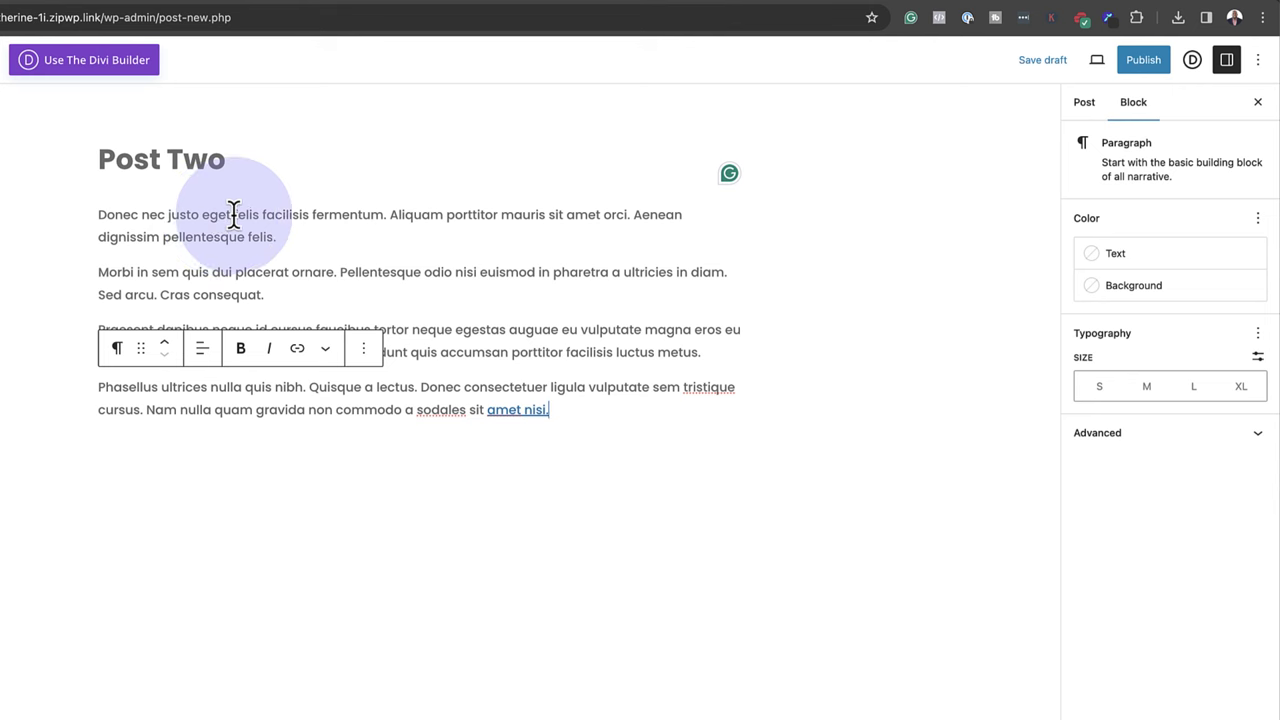
Step: Split off 'Donec nec justo eget' as an H2 heading and type 'F' before 'felis facilisis'
click(233, 214)
key(Return)
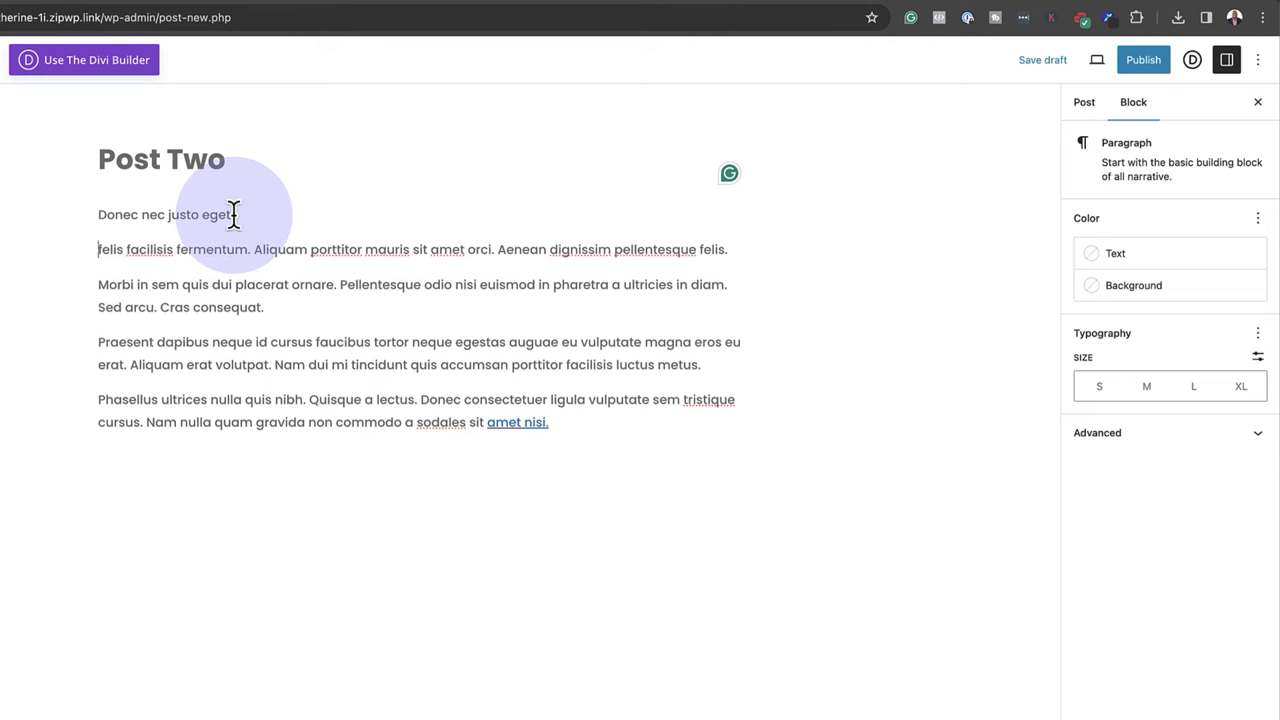
click(437, 204)
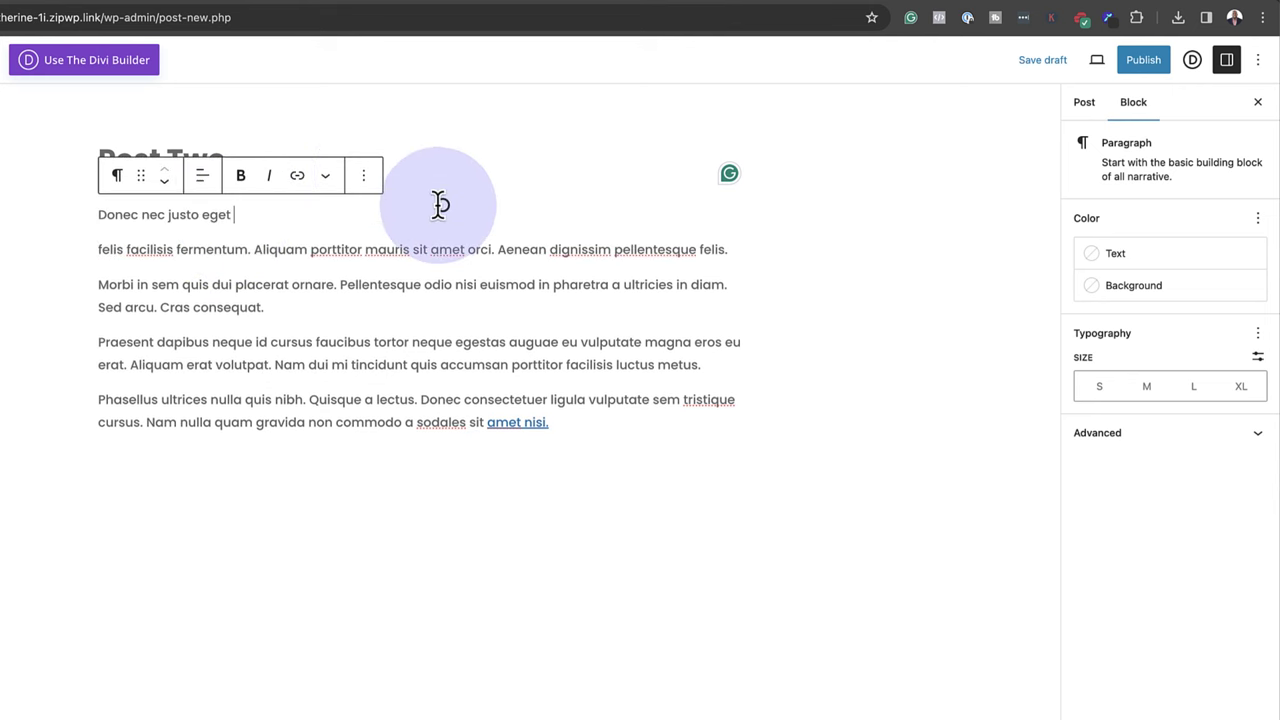
drag(237, 216, 77, 214)
click(117, 175)
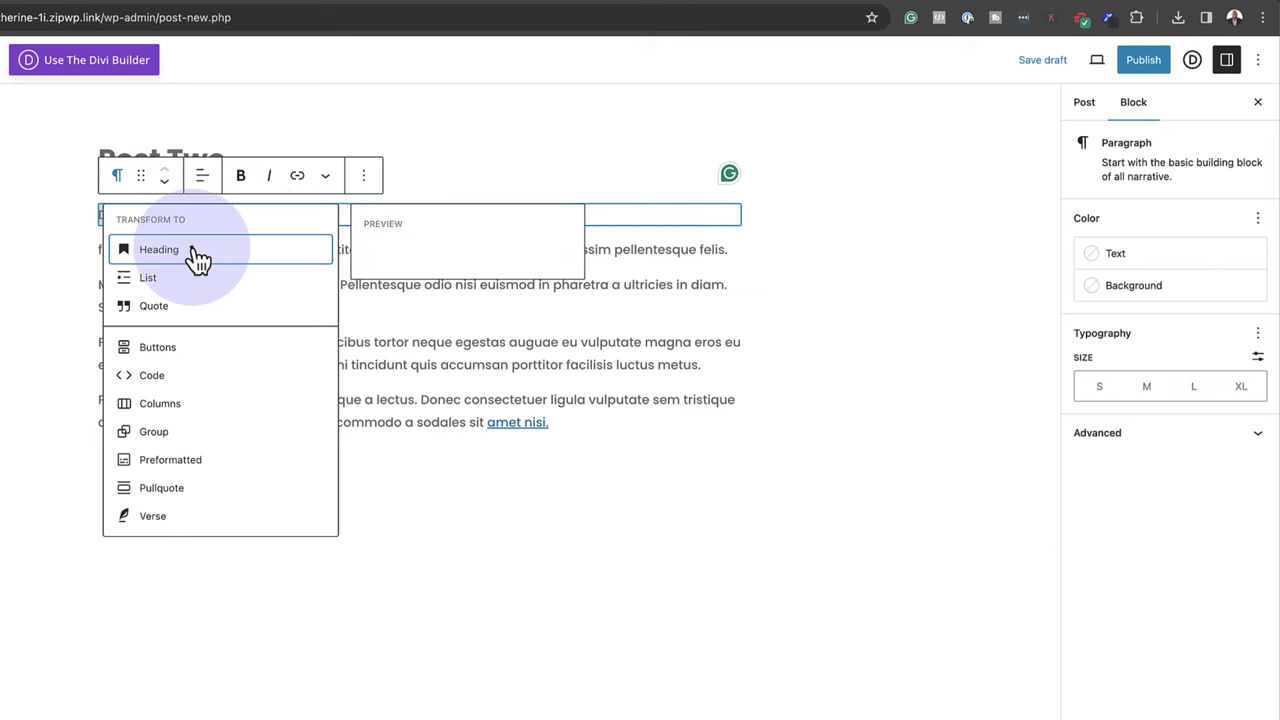
click(192, 249)
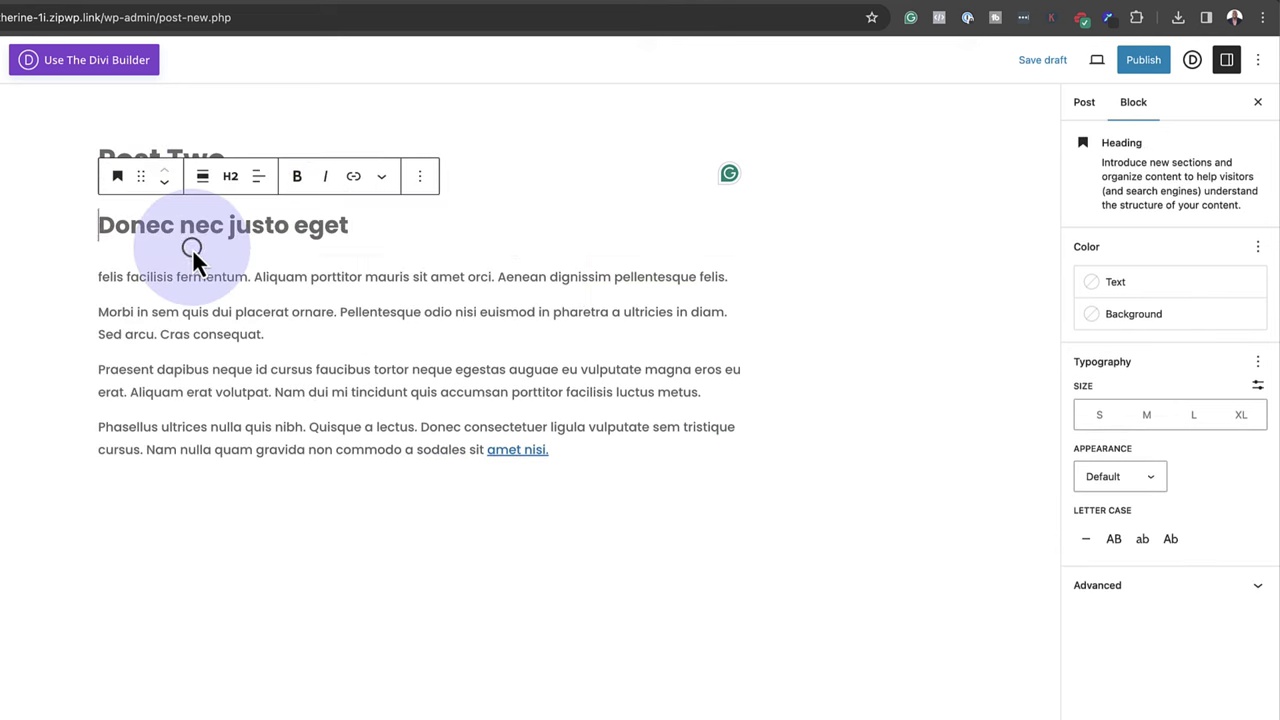
click(100, 276)
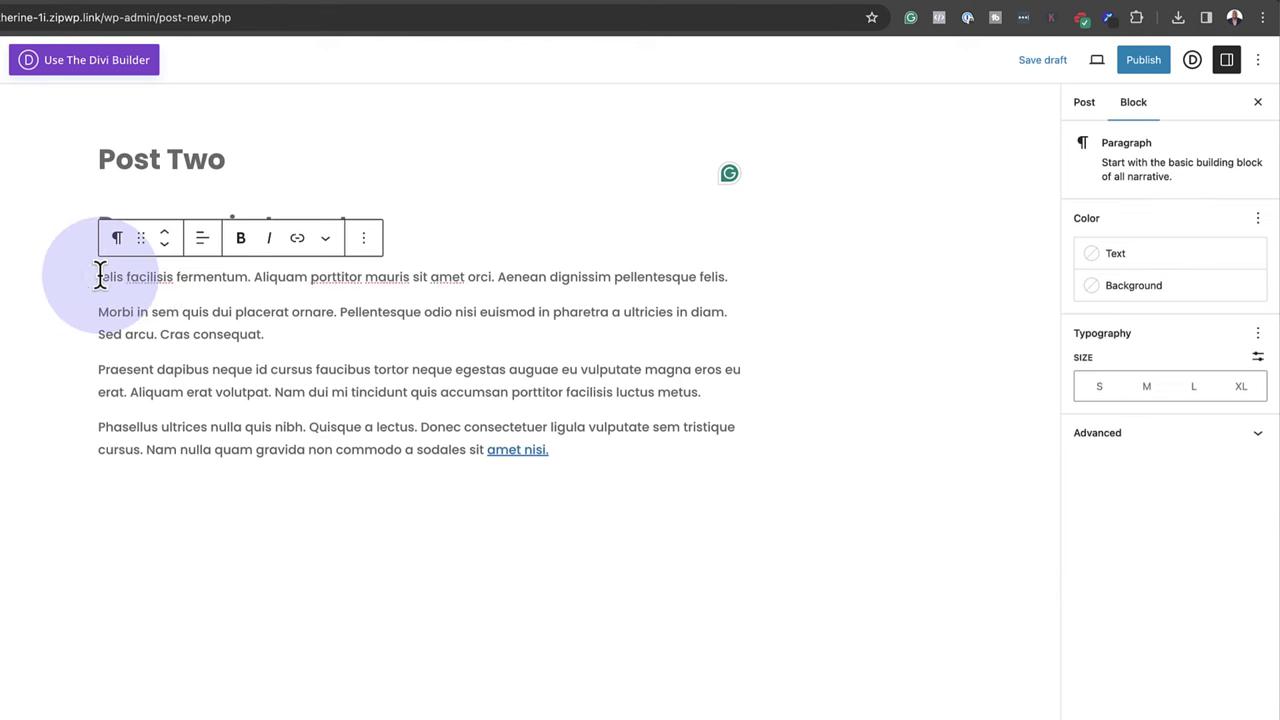
text(F)
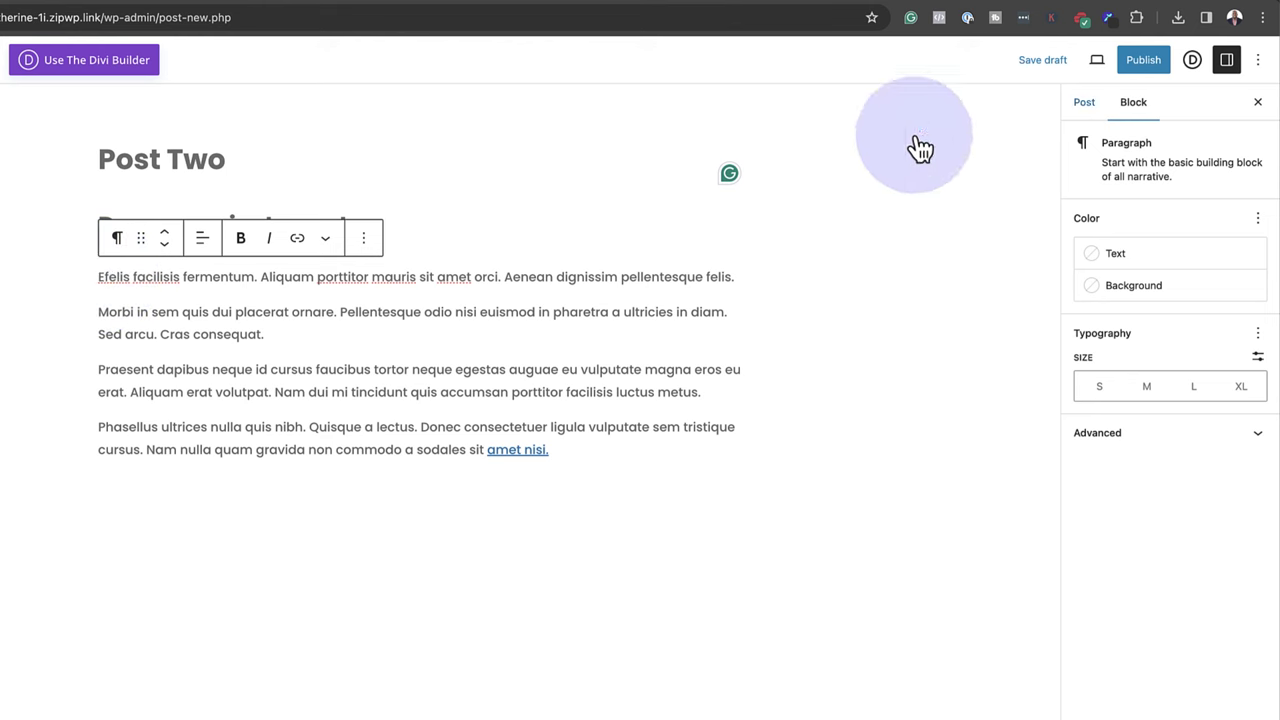
Step: File Post Two under the Free Tutorials category
click(1086, 104)
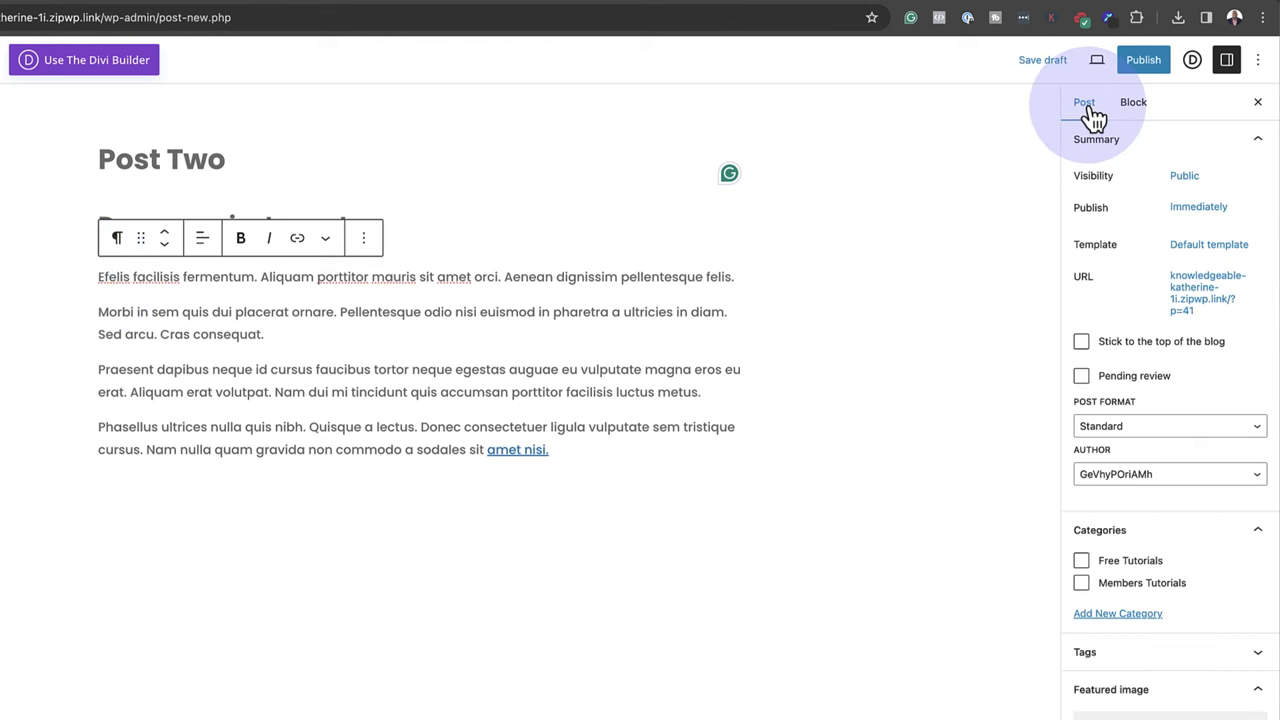
scroll(1163, 425, down, 2)
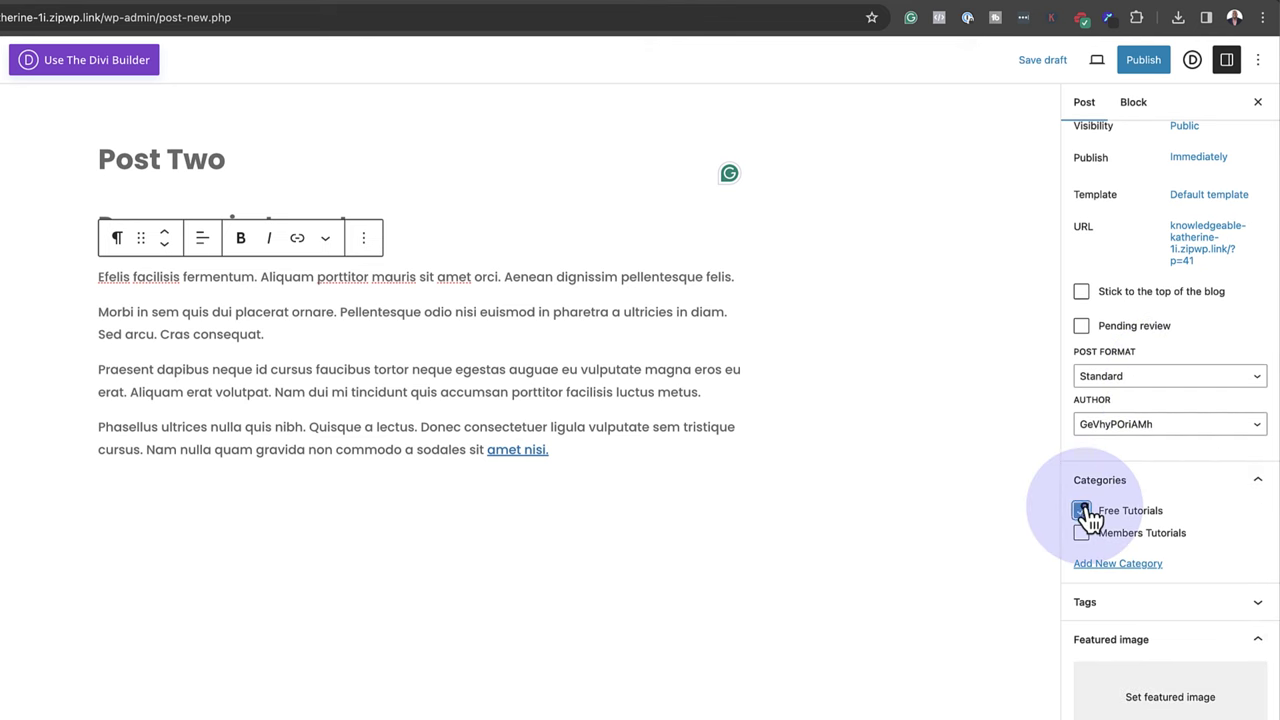
click(1082, 512)
Step: Set the vegetables and potatoes photo as featured image, publish, and view the live post
scroll(1150, 490, down, 3)
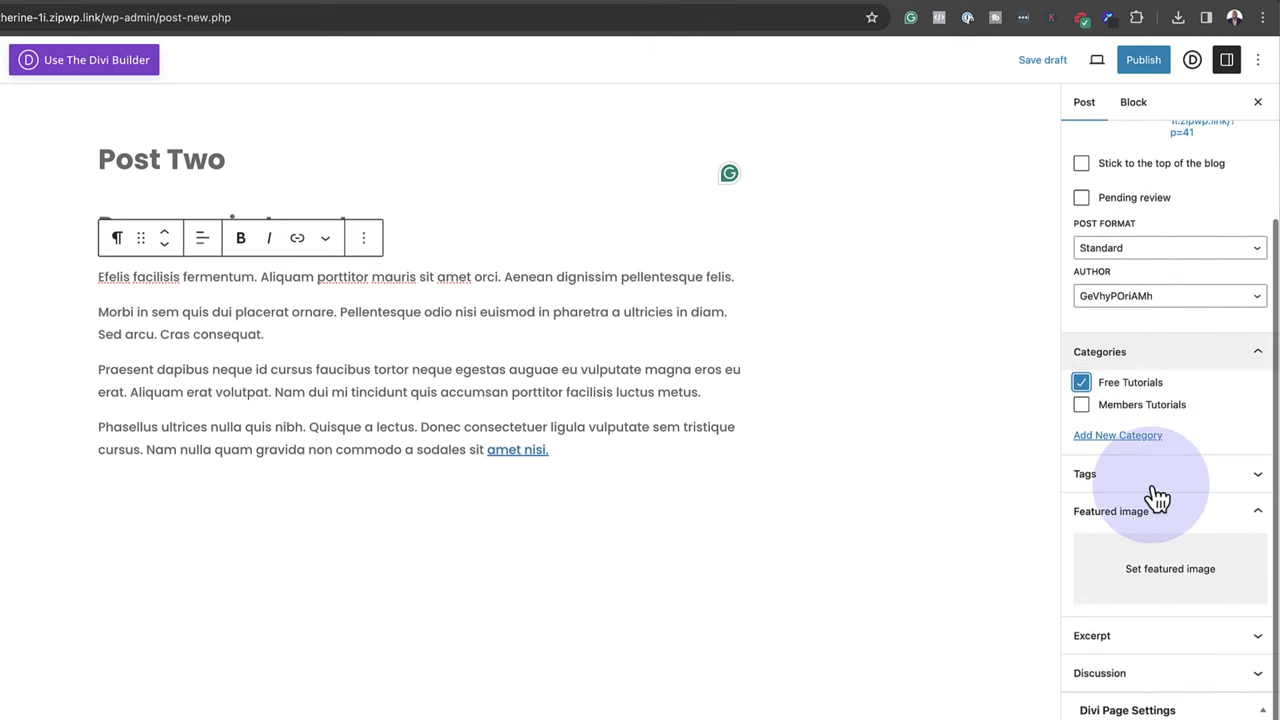
click(1157, 566)
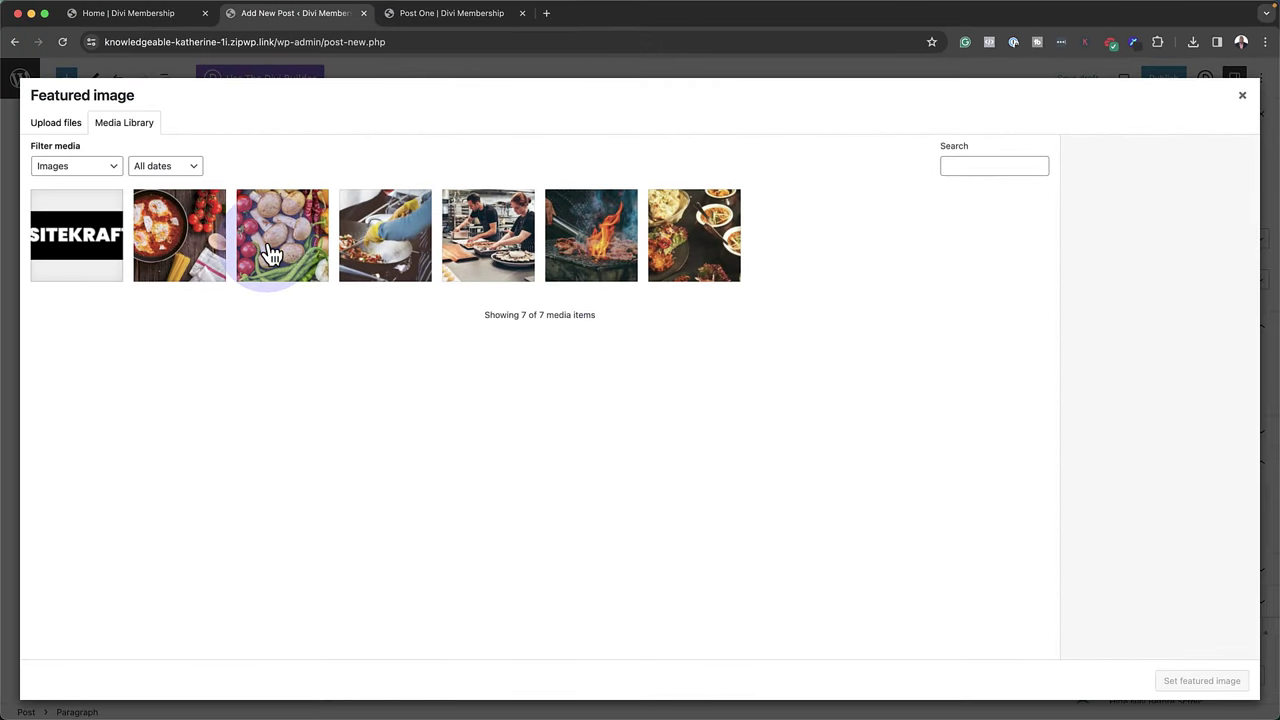
click(275, 255)
click(1226, 684)
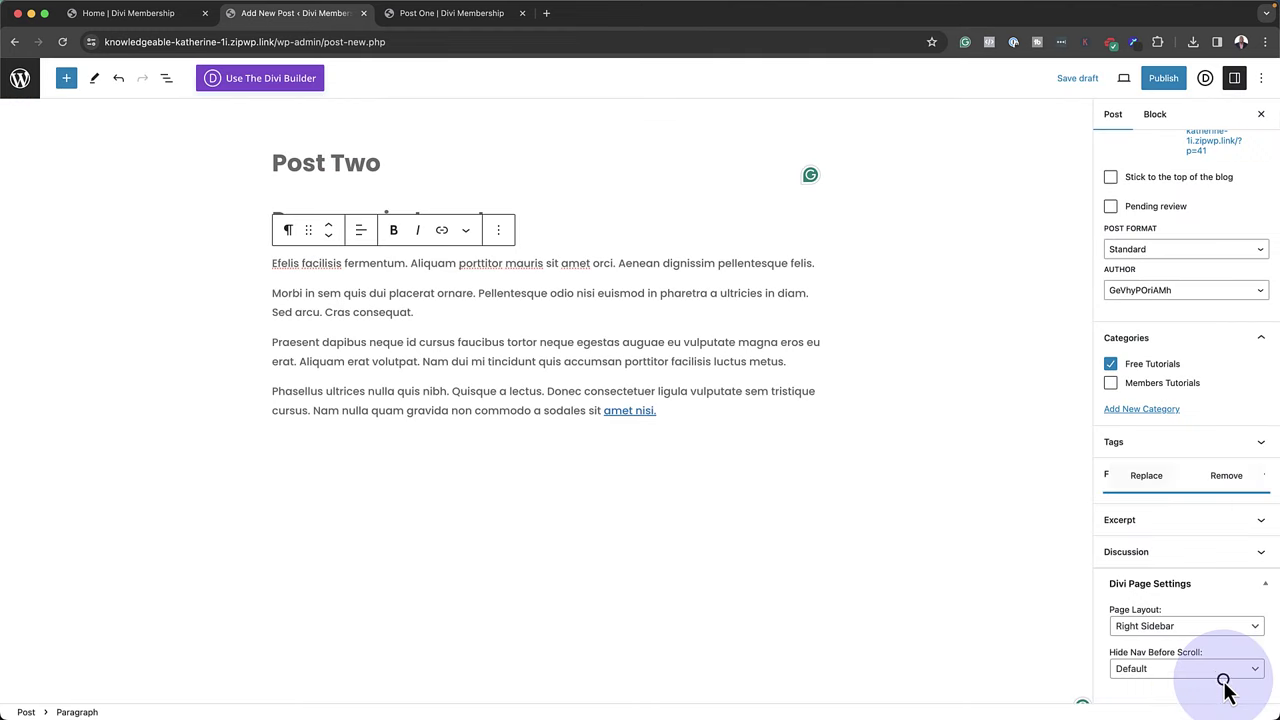
click(1164, 80)
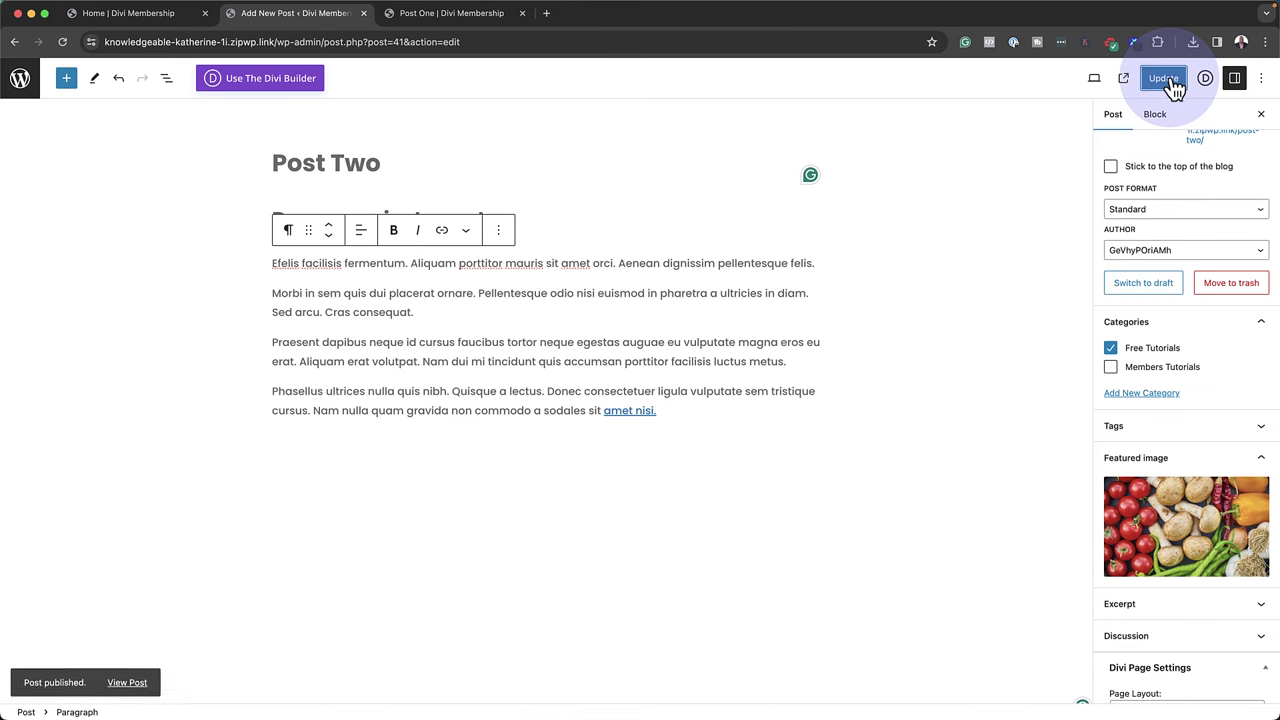
click(138, 680)
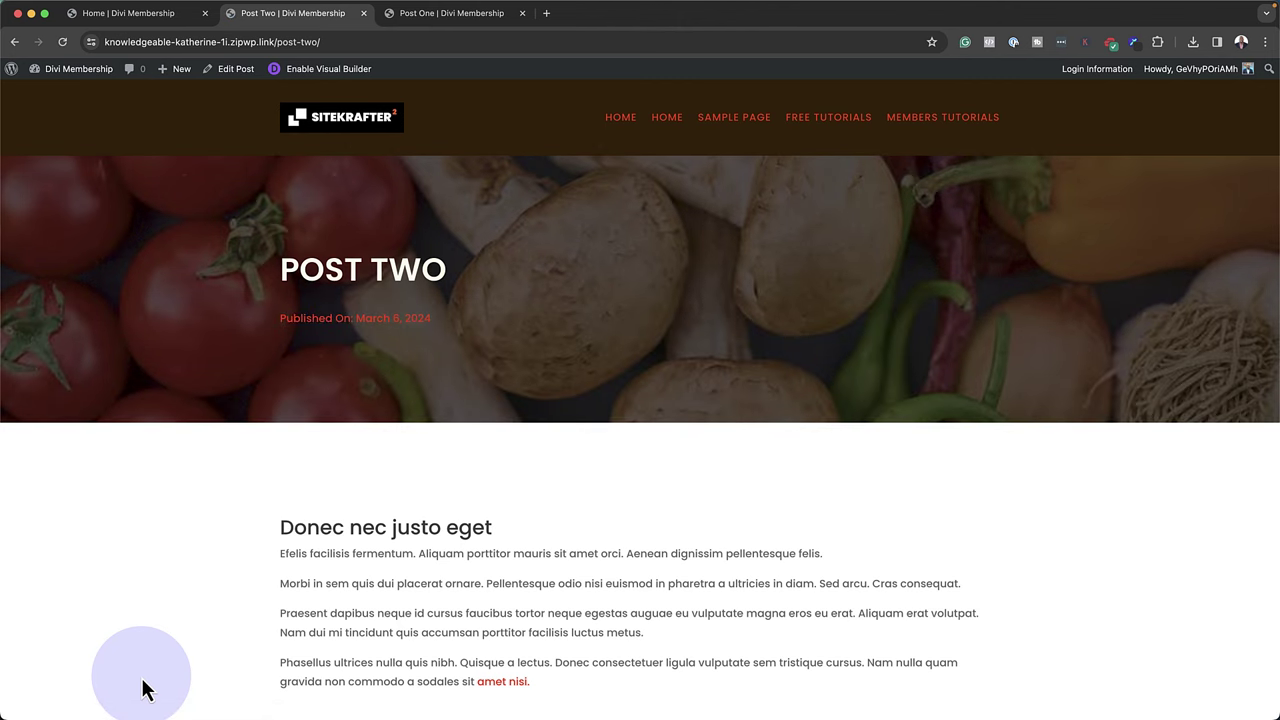
Step: Go to the Divi Membership home page and launch it in the Divi Visual Builder
scroll(143, 690, down, 2)
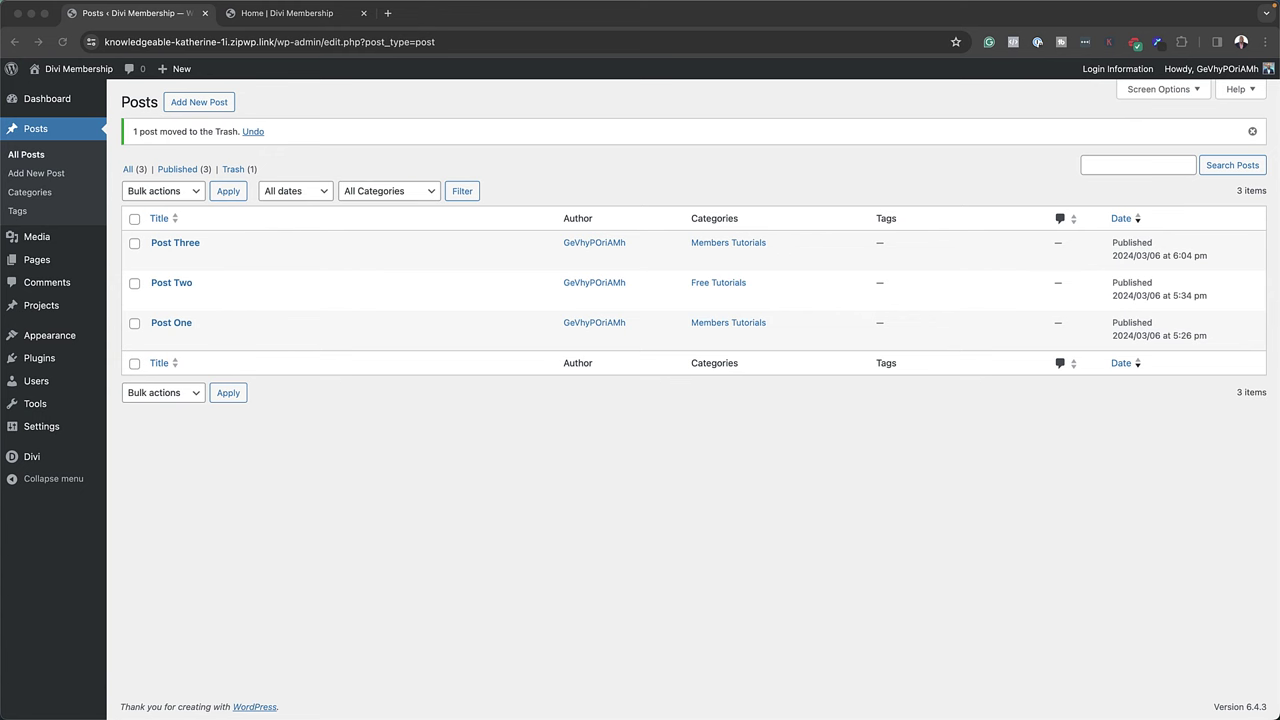
click(323, 16)
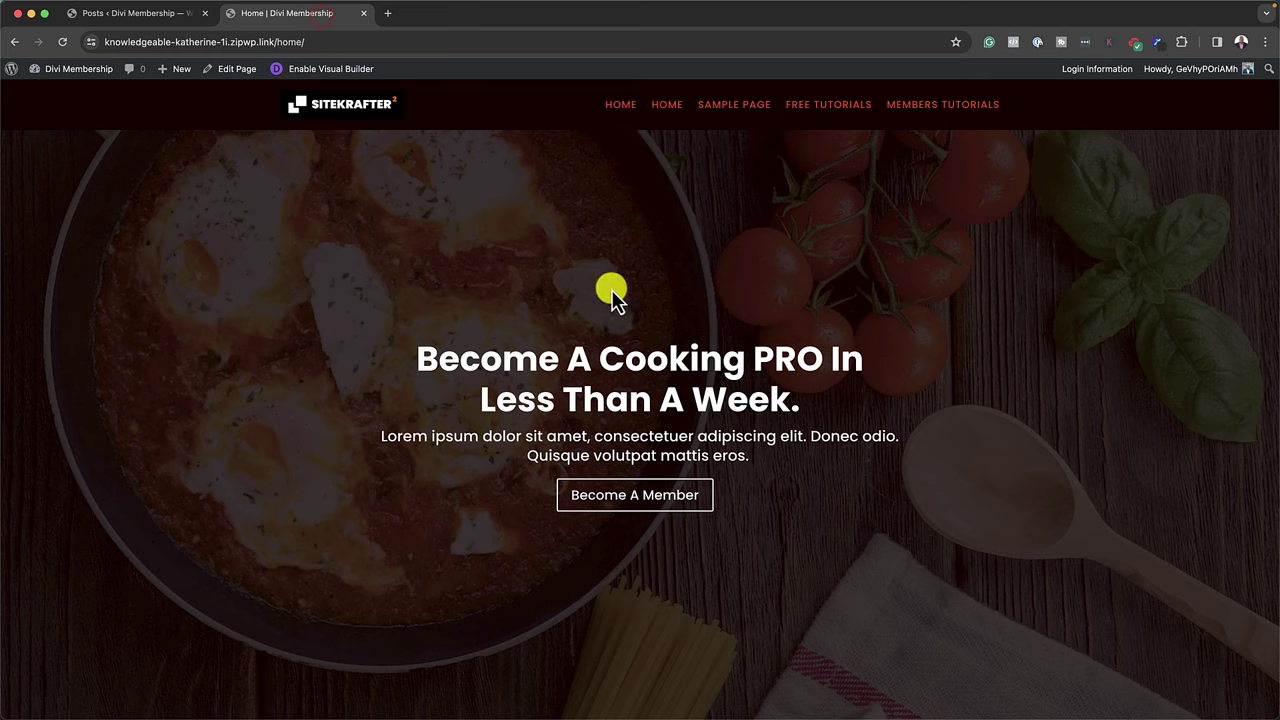
scroll(716, 388, down, 10)
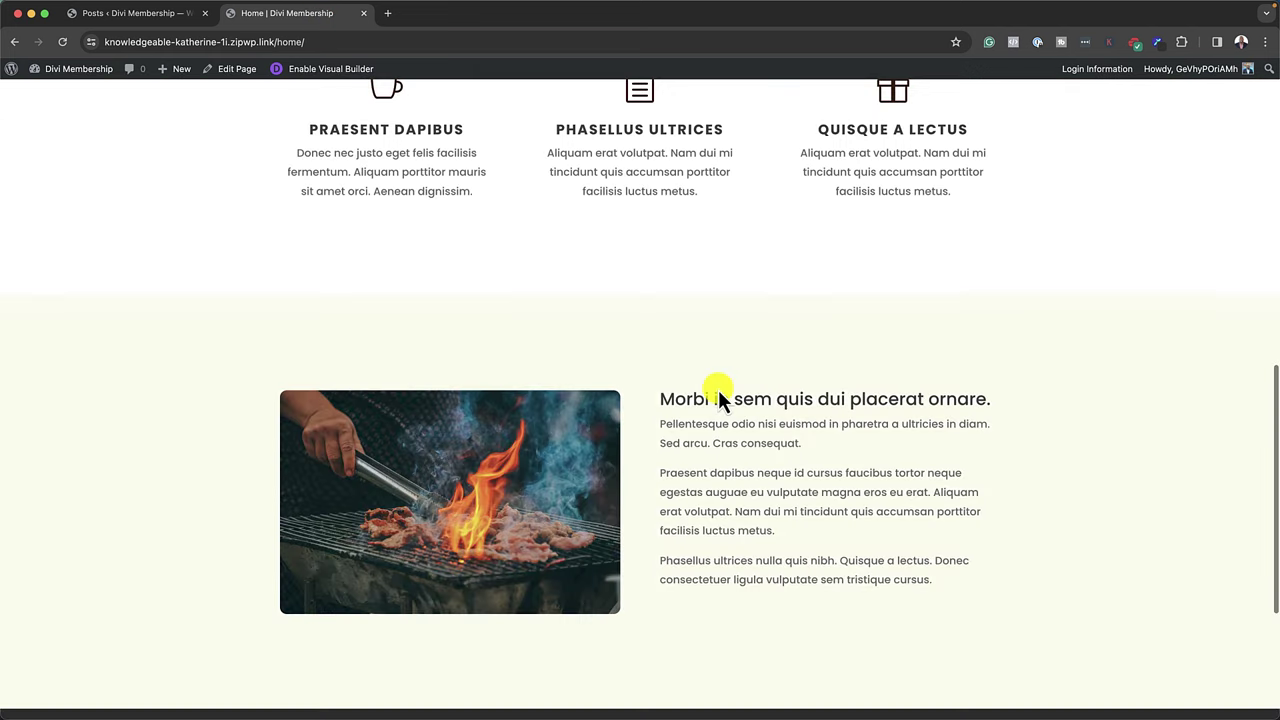
scroll(718, 391, down, 3)
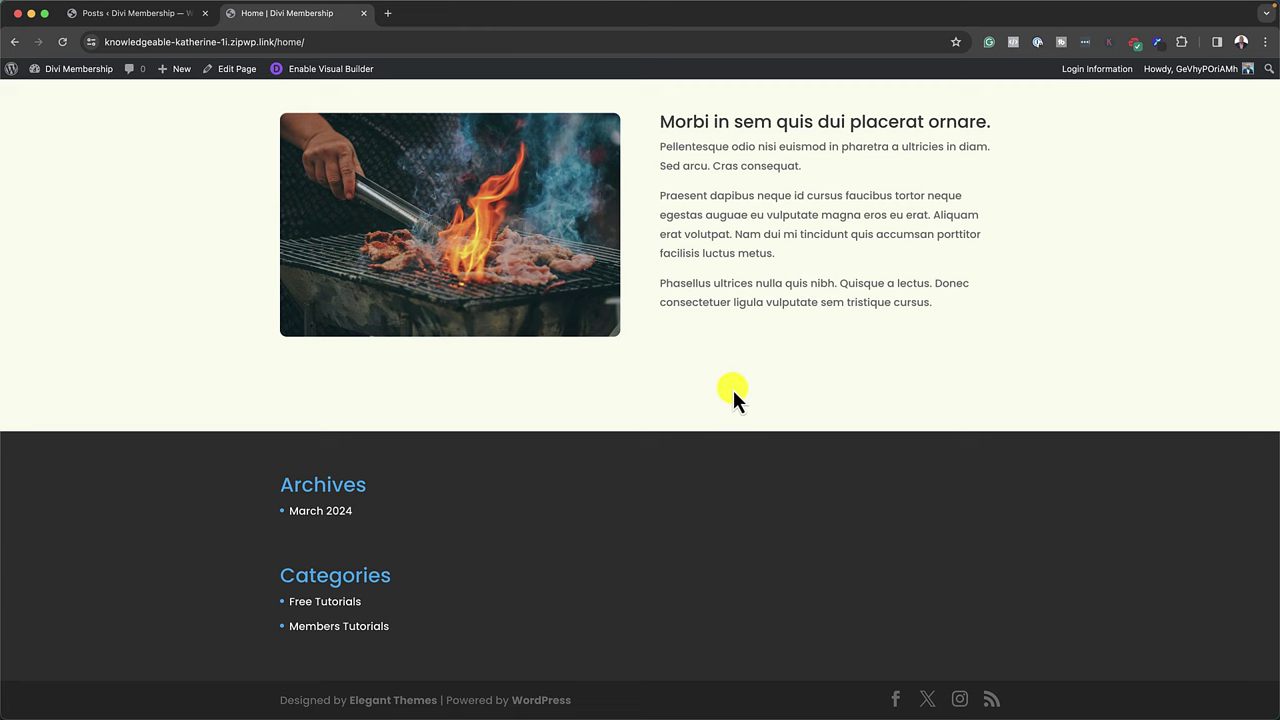
scroll(732, 389, up, 12)
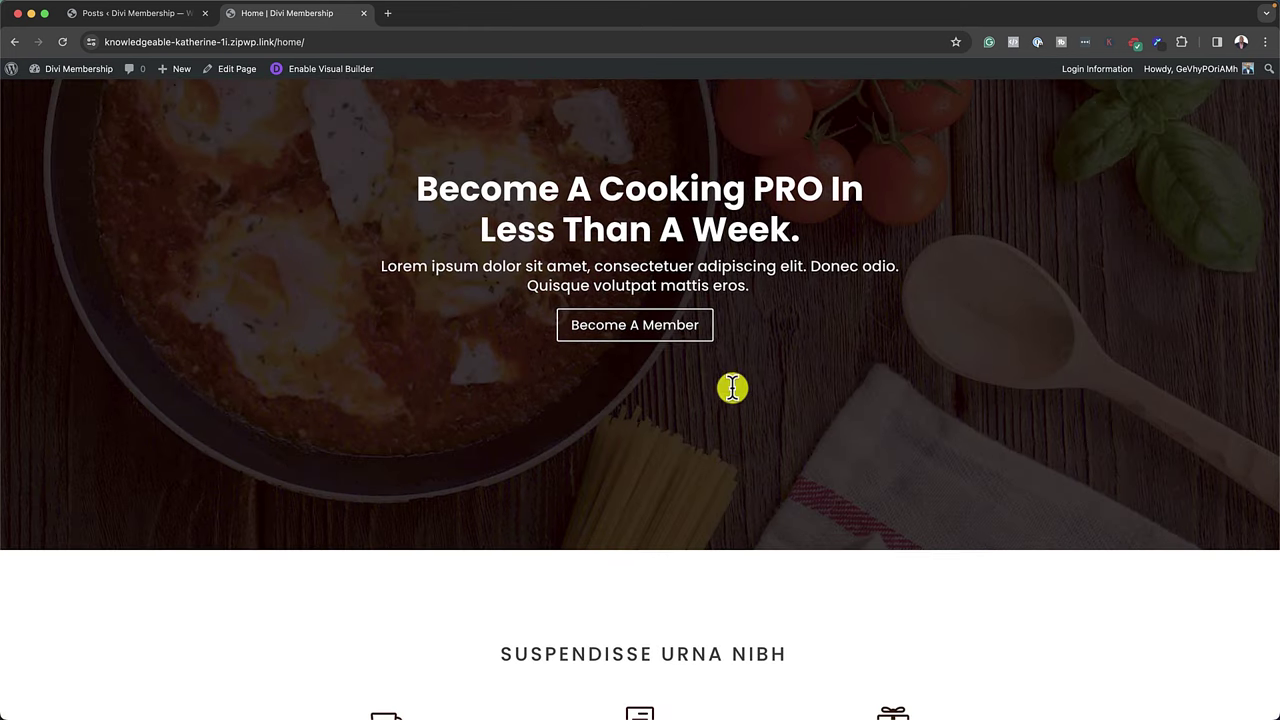
click(357, 70)
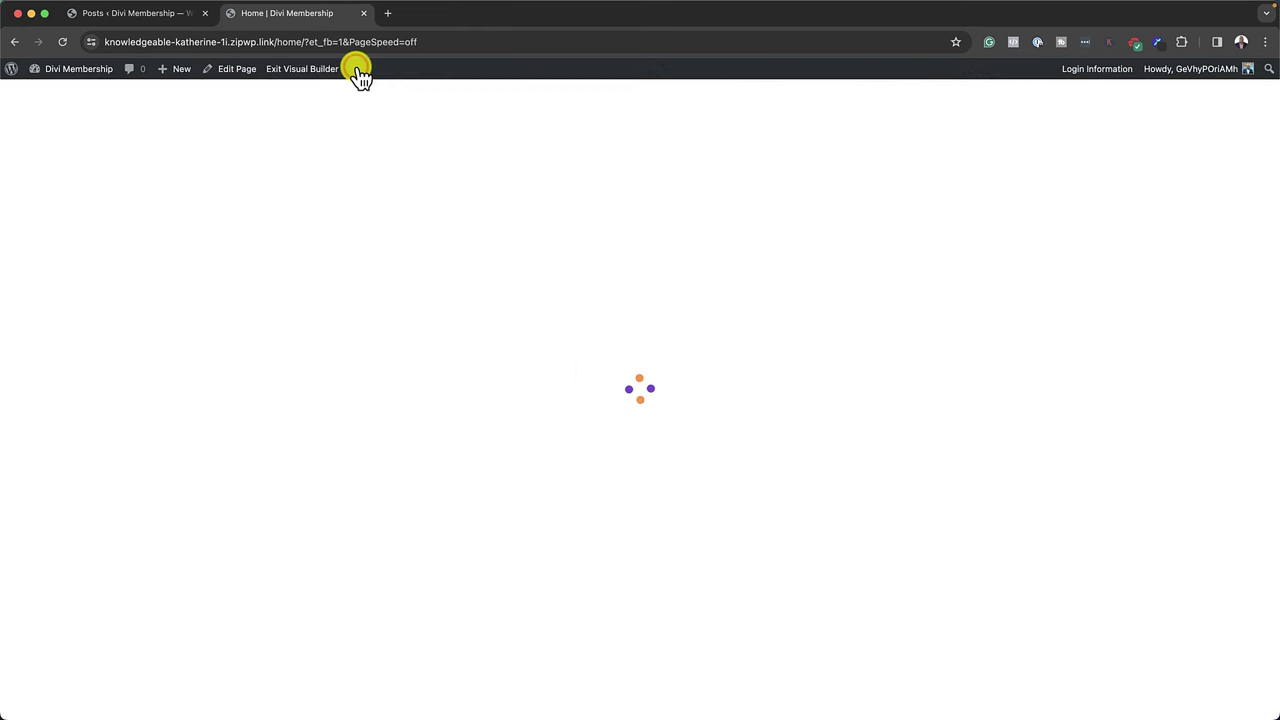
Step: Add a Regular one-column section with a Text module below the grill image section
scroll(700, 471, down, 5)
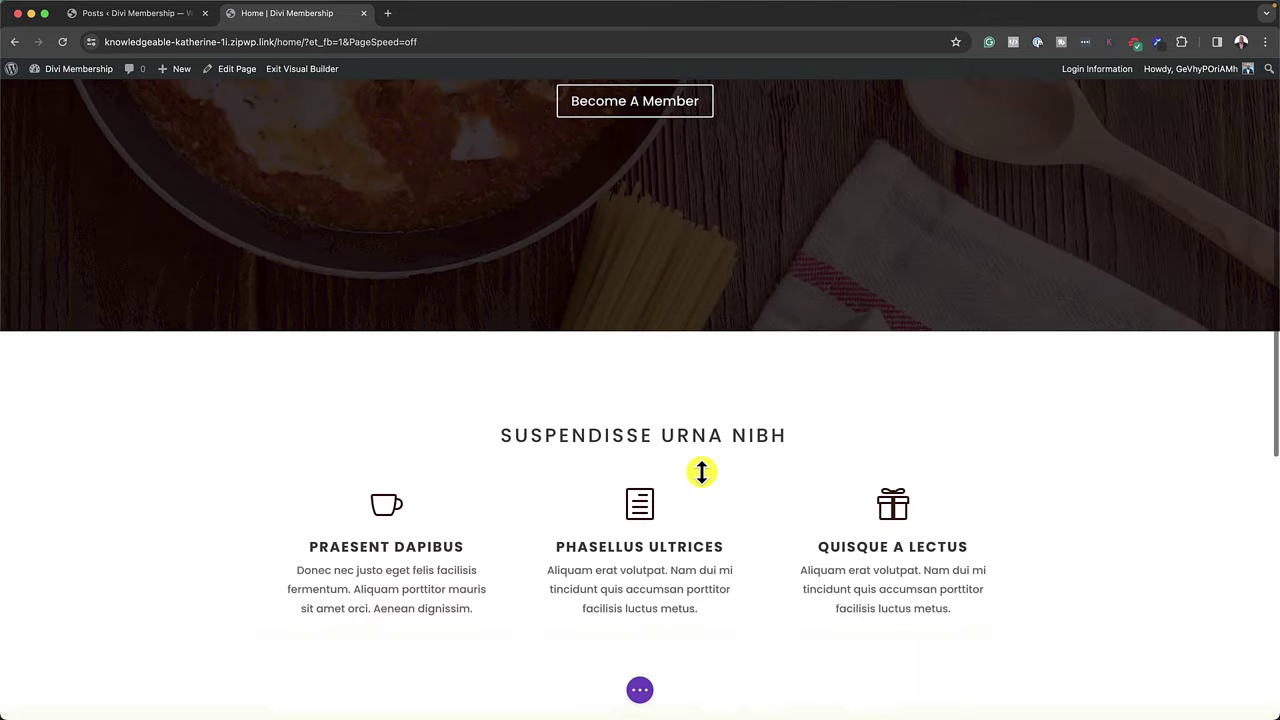
scroll(701, 472, down, 10)
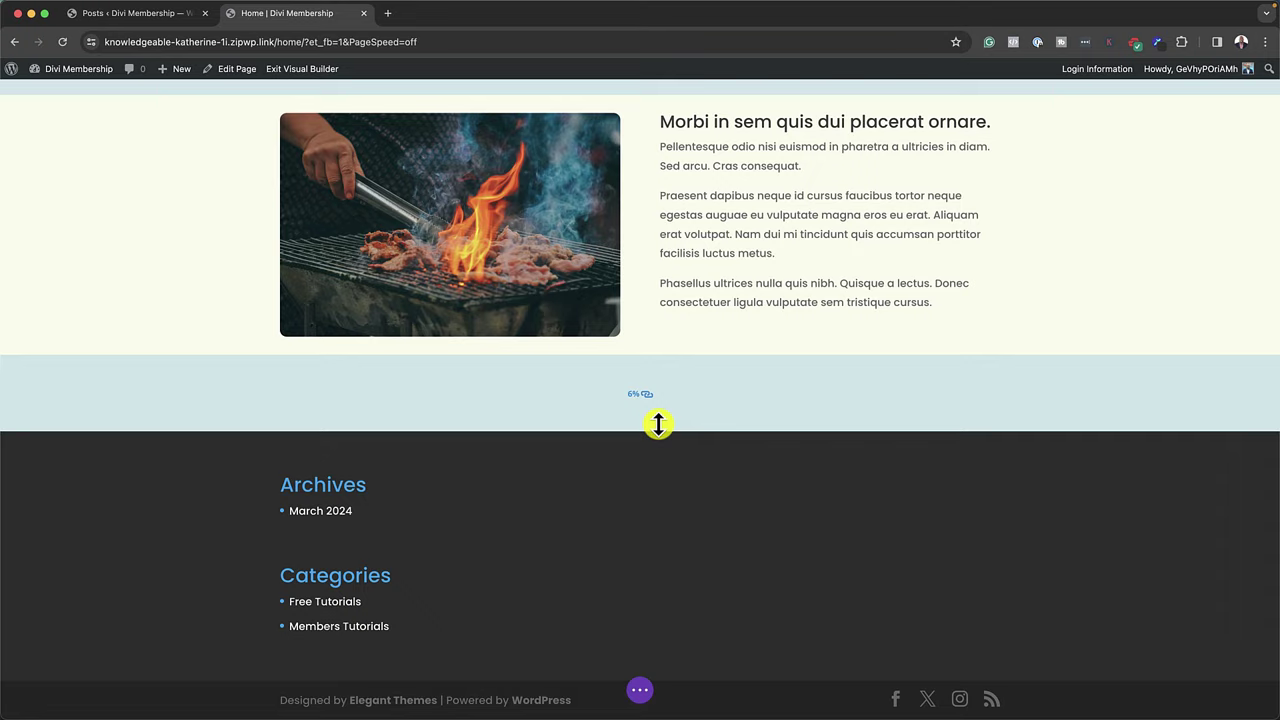
click(618, 419)
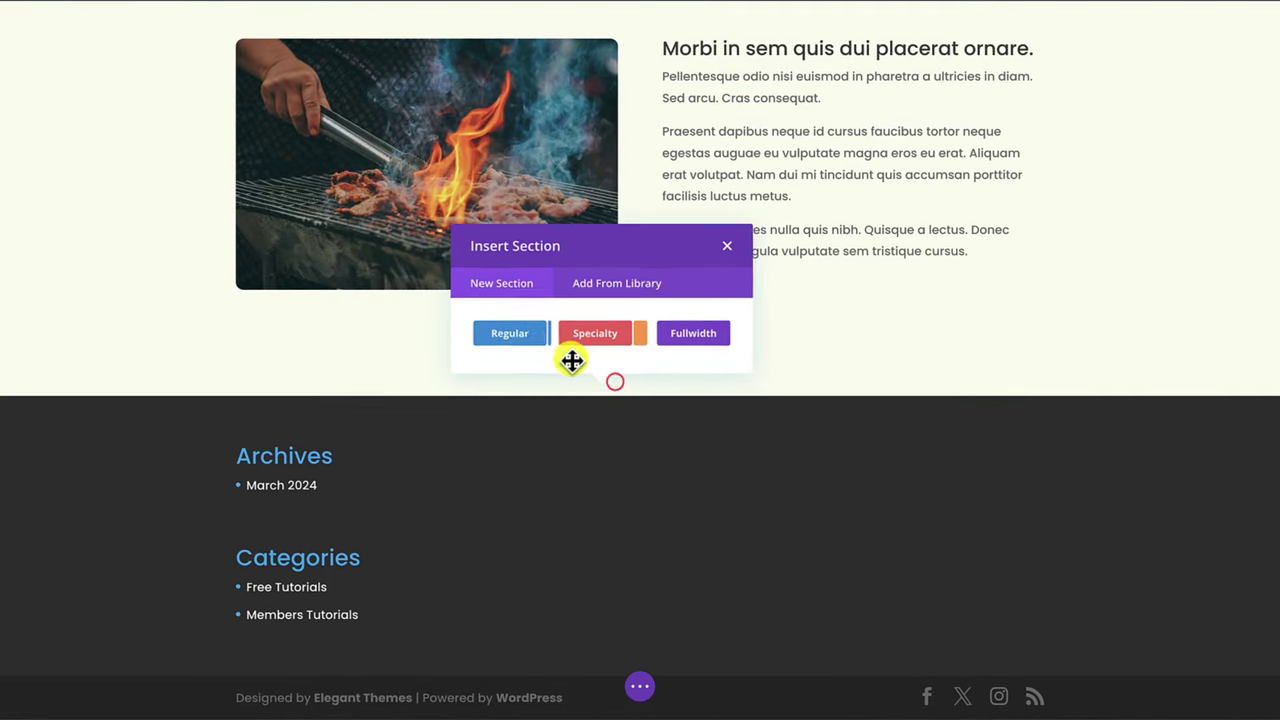
click(527, 336)
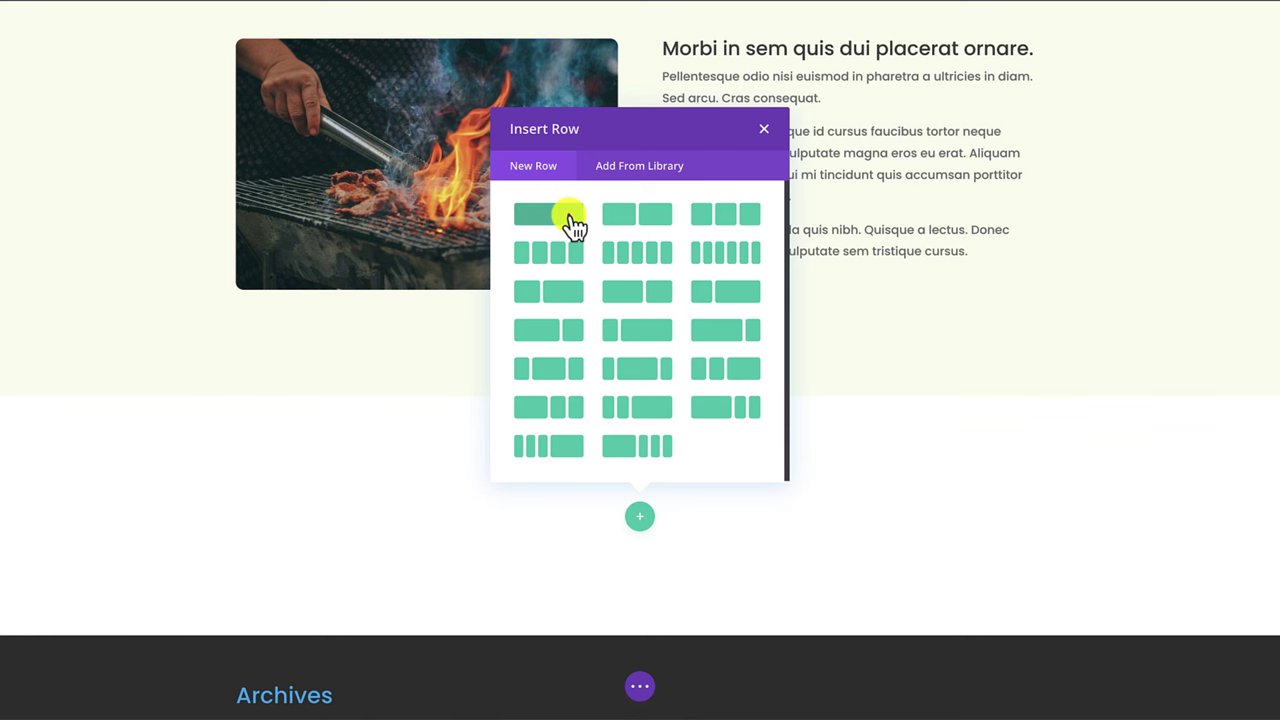
click(570, 222)
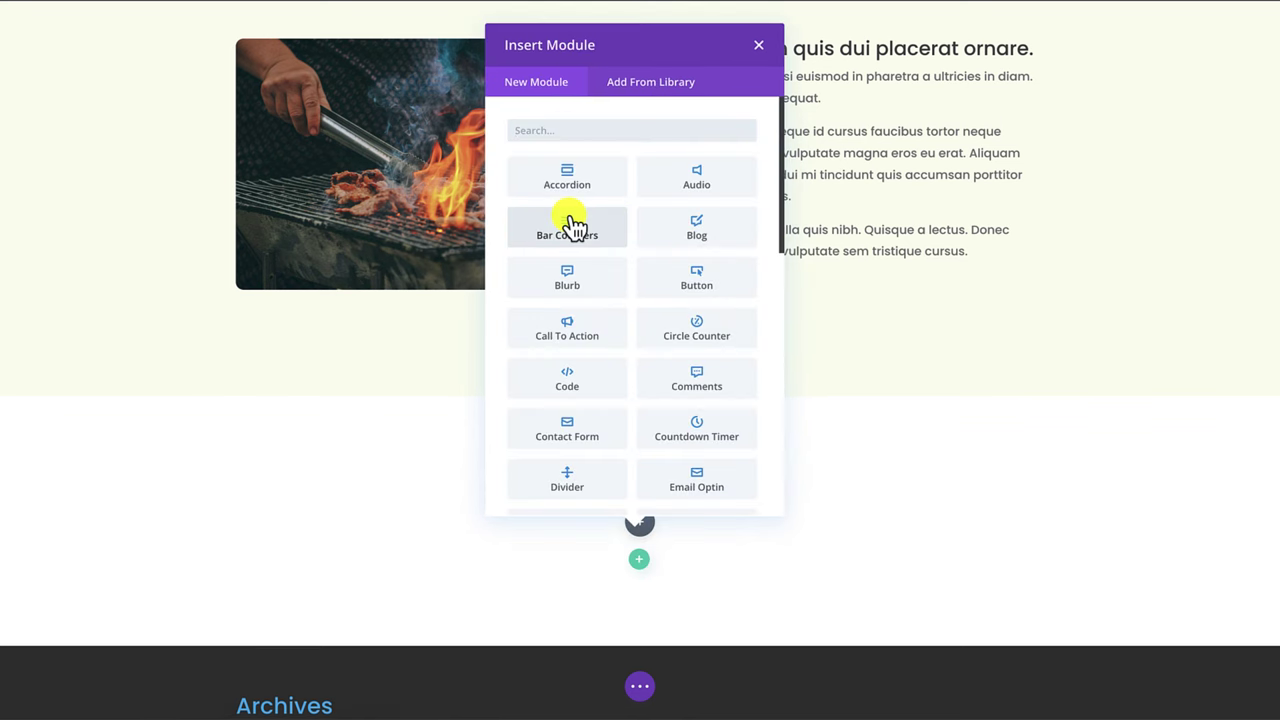
text(text)
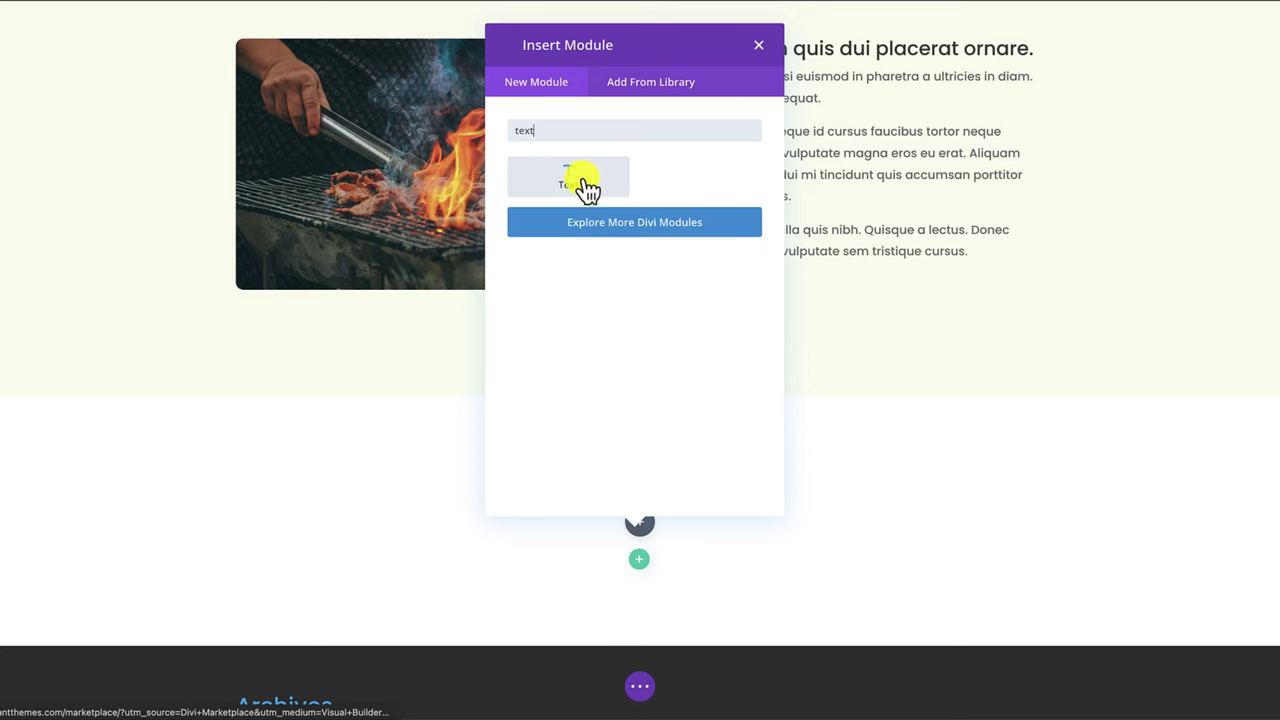
click(585, 188)
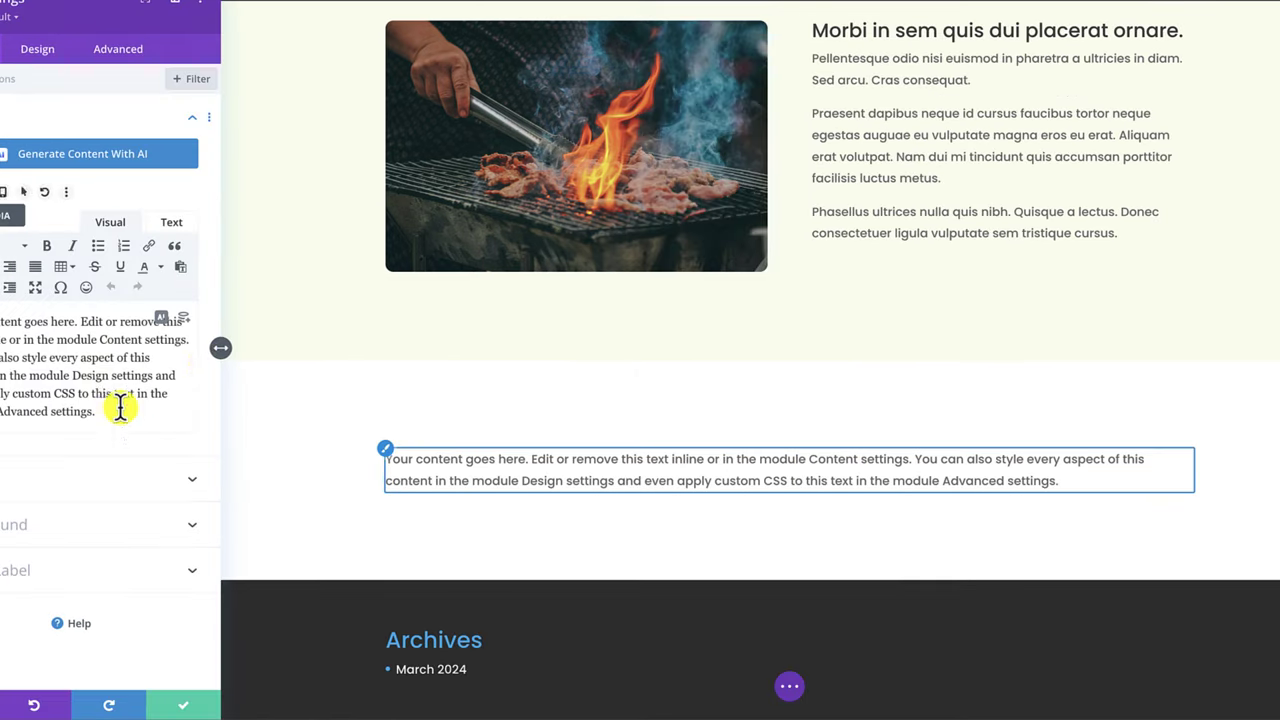
Step: Make the text 'Latest Posts' as Heading 3 with the Section Headings preset, then save
key(ctrl+a)
text(Latest Posts)
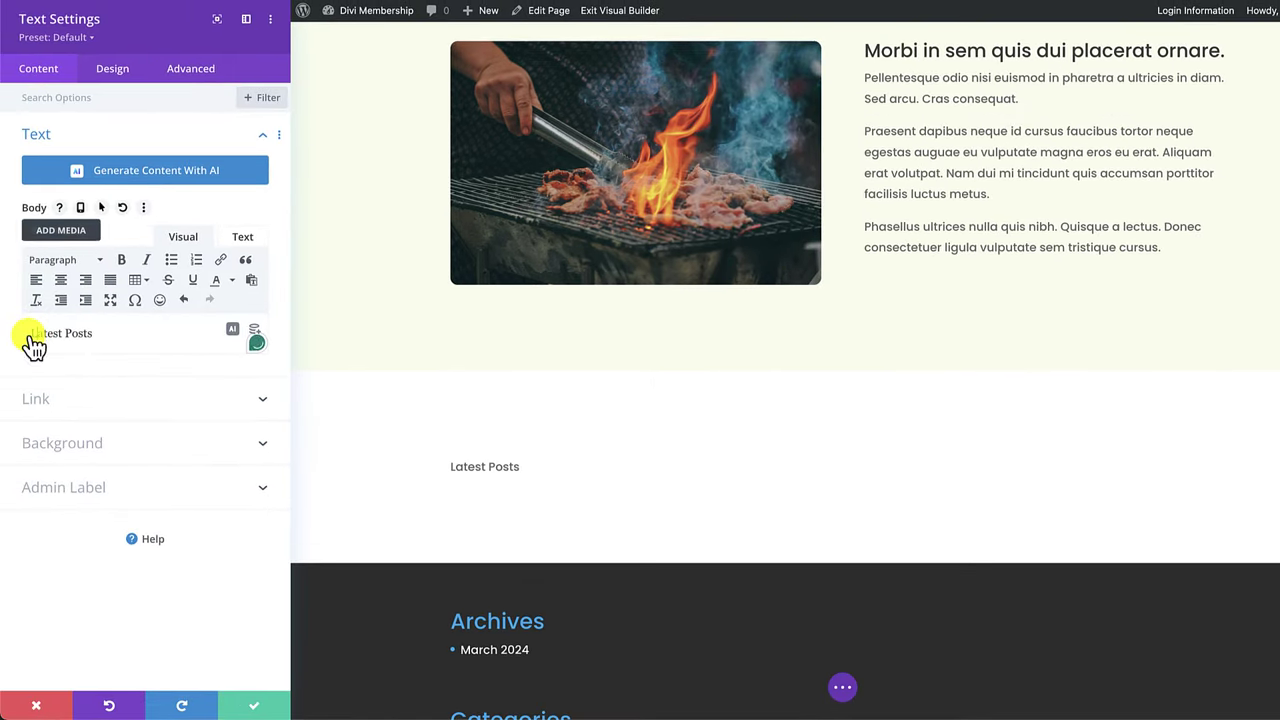
drag(101, 340, 26, 331)
click(56, 262)
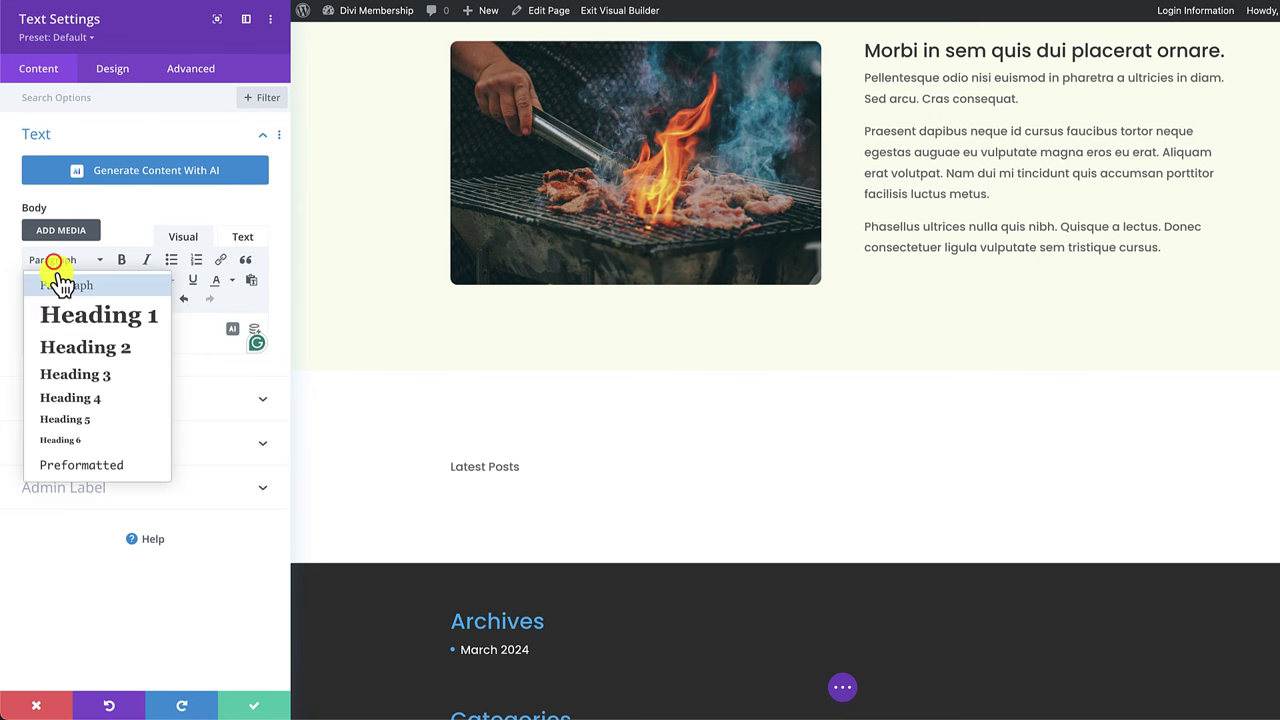
click(87, 375)
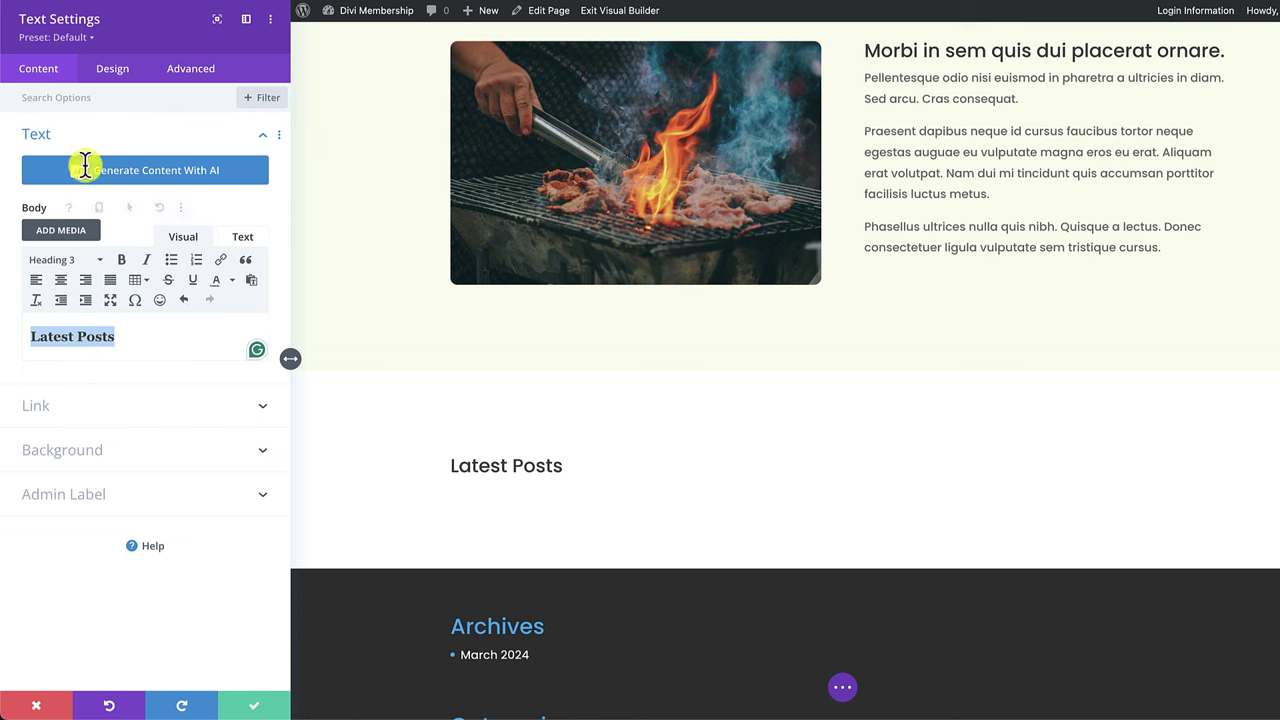
click(88, 40)
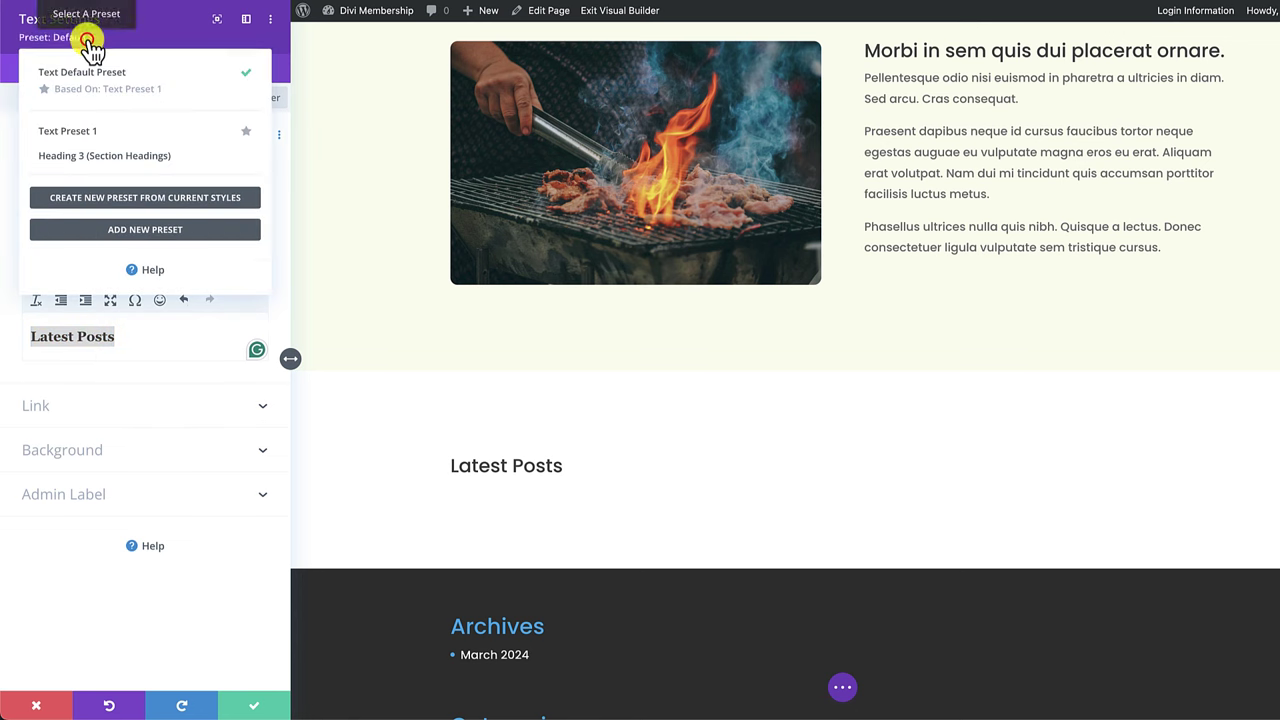
click(74, 156)
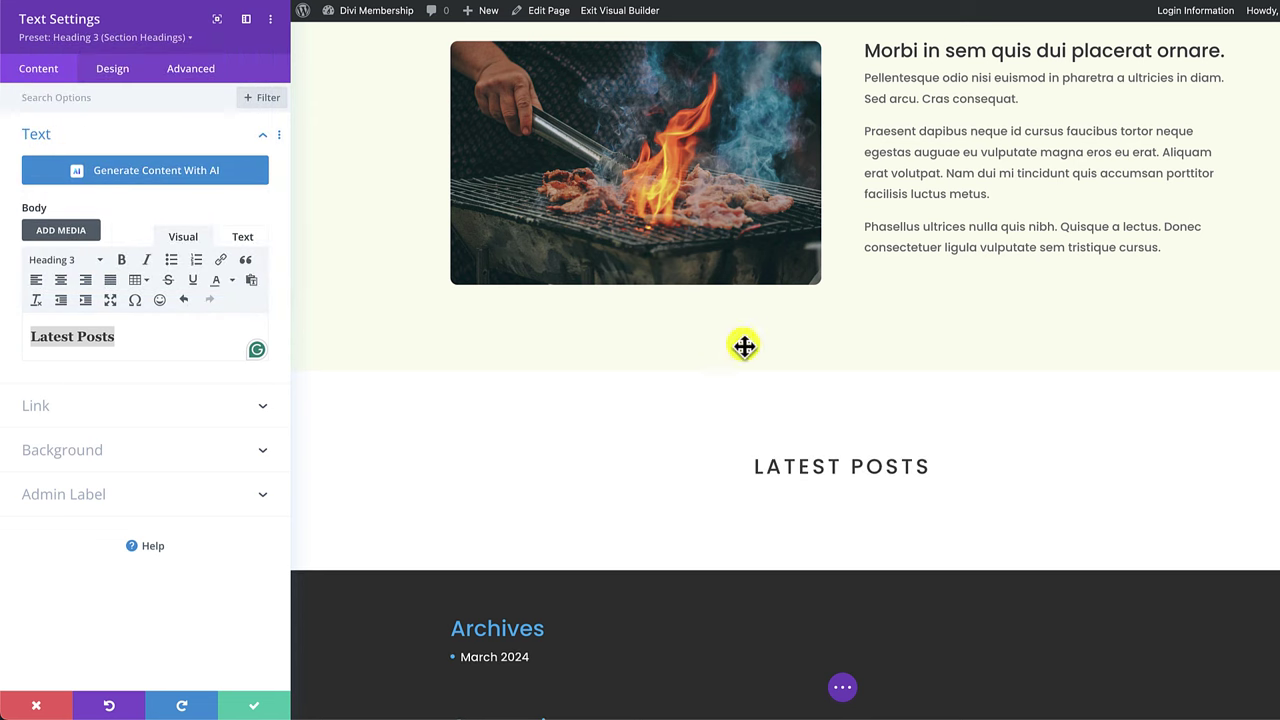
scroll(1071, 437, up, 7)
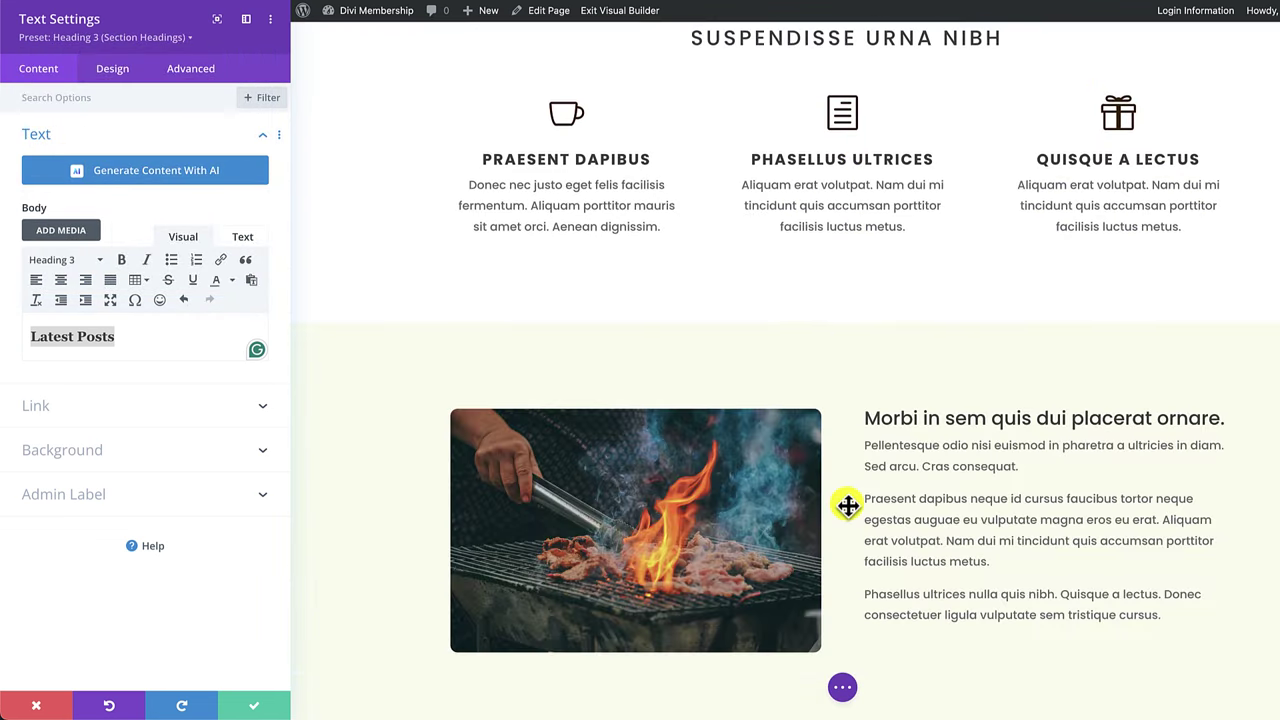
scroll(848, 505, down, 5)
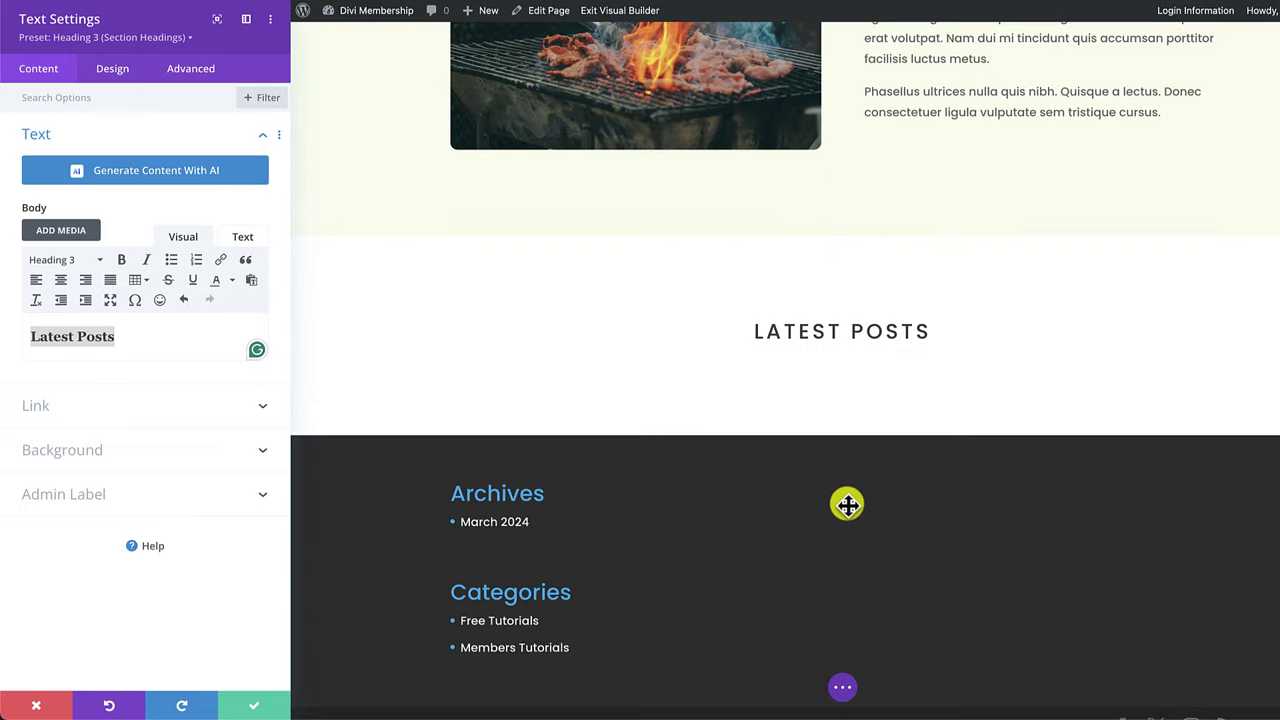
click(254, 705)
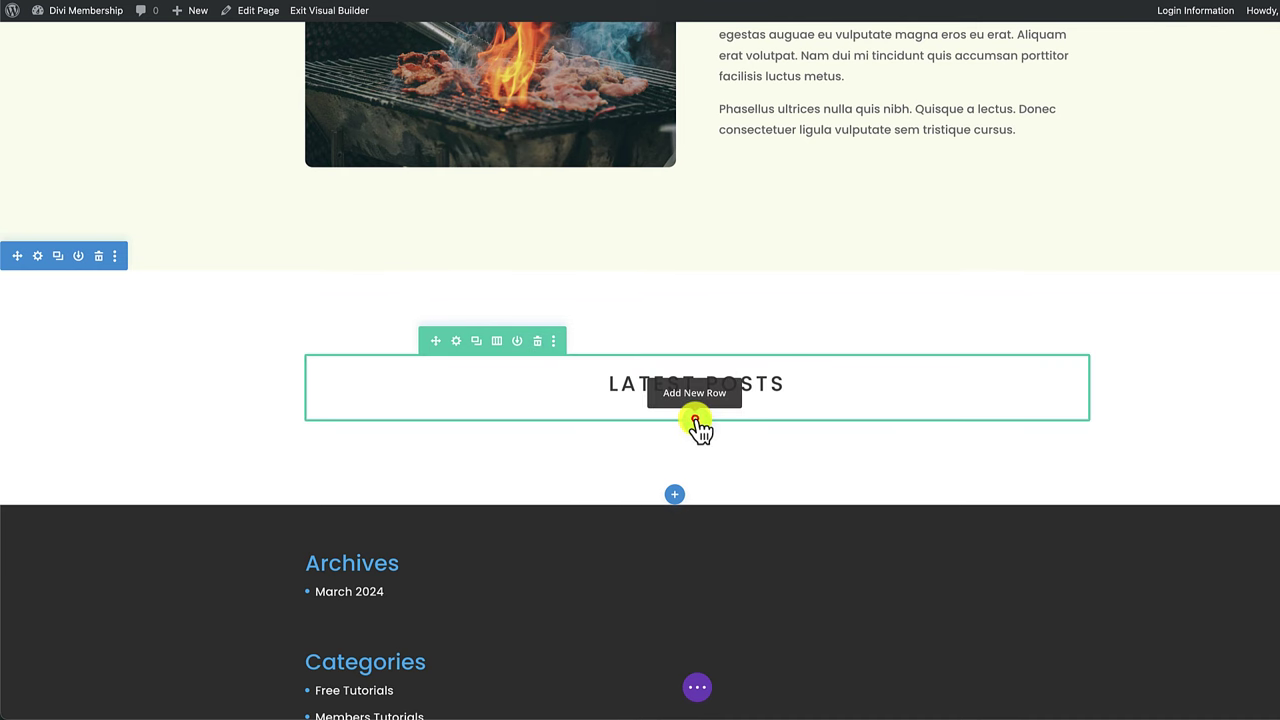
Step: Add a one-column row with a Blog module under the Latest Posts heading
click(697, 424)
click(630, 152)
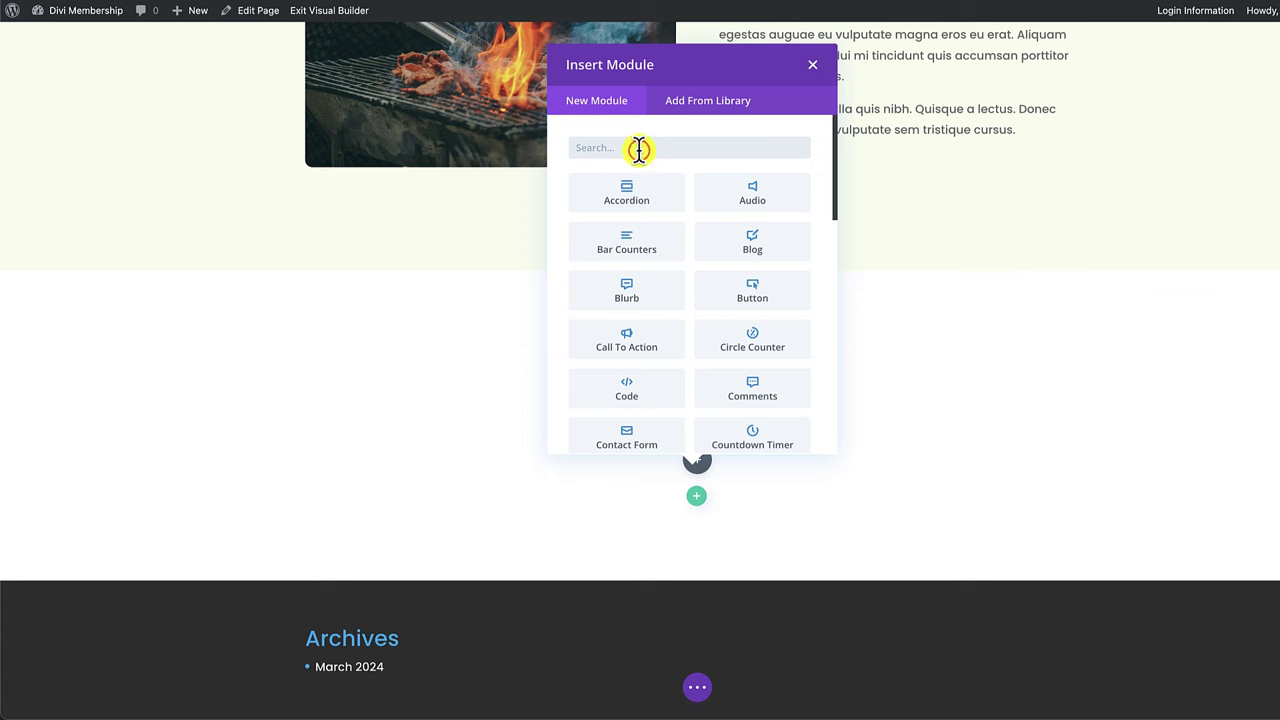
text(blo)
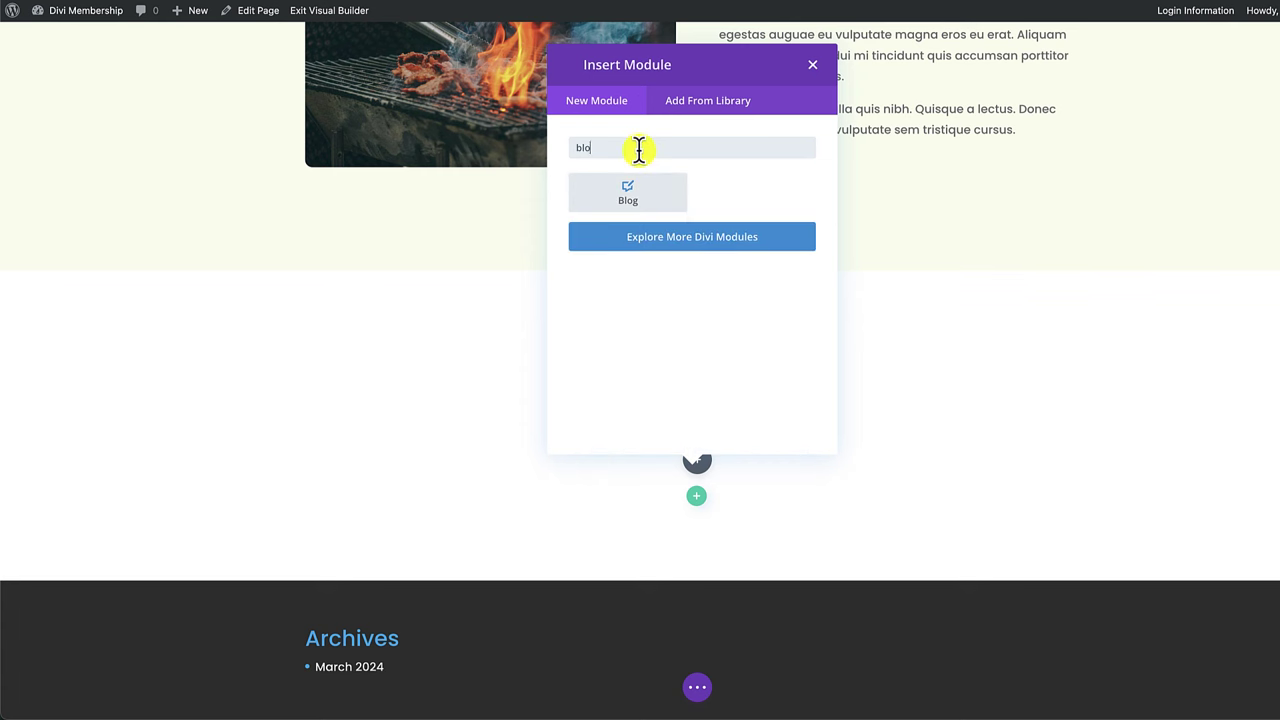
click(632, 192)
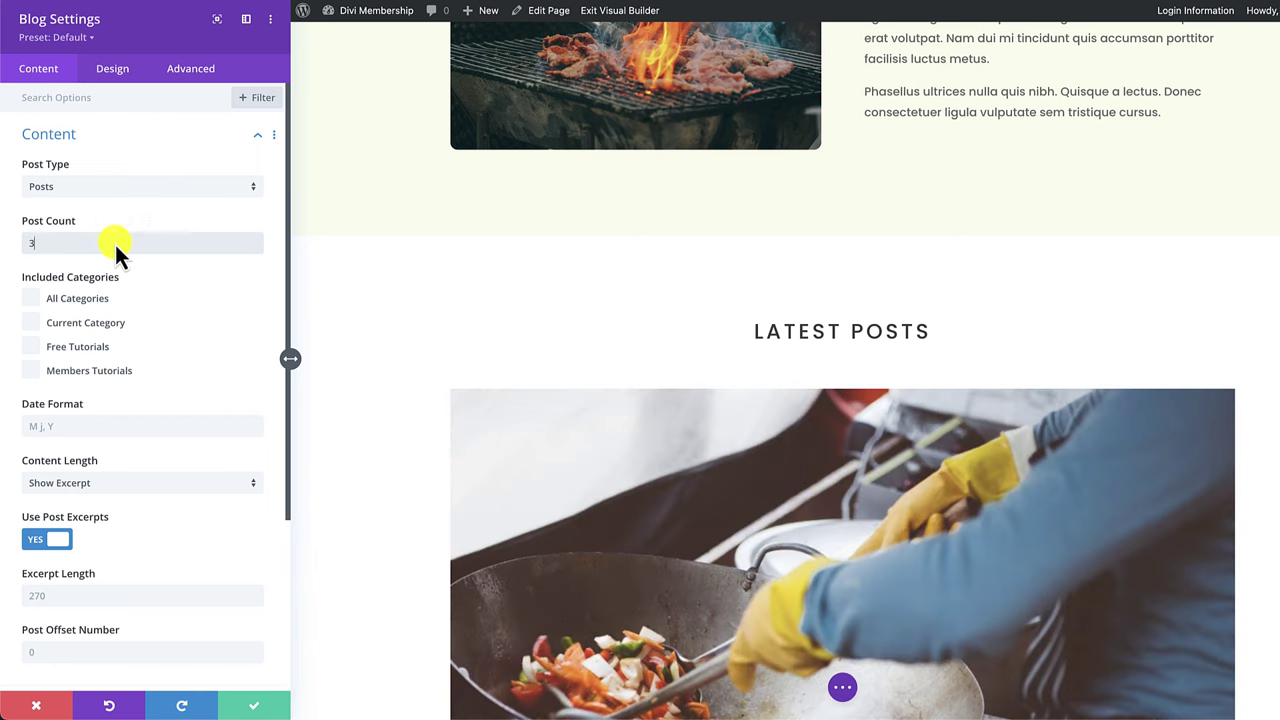
Step: Include posts from all categories, set excerpt length to 100, and hide the author
click(33, 298)
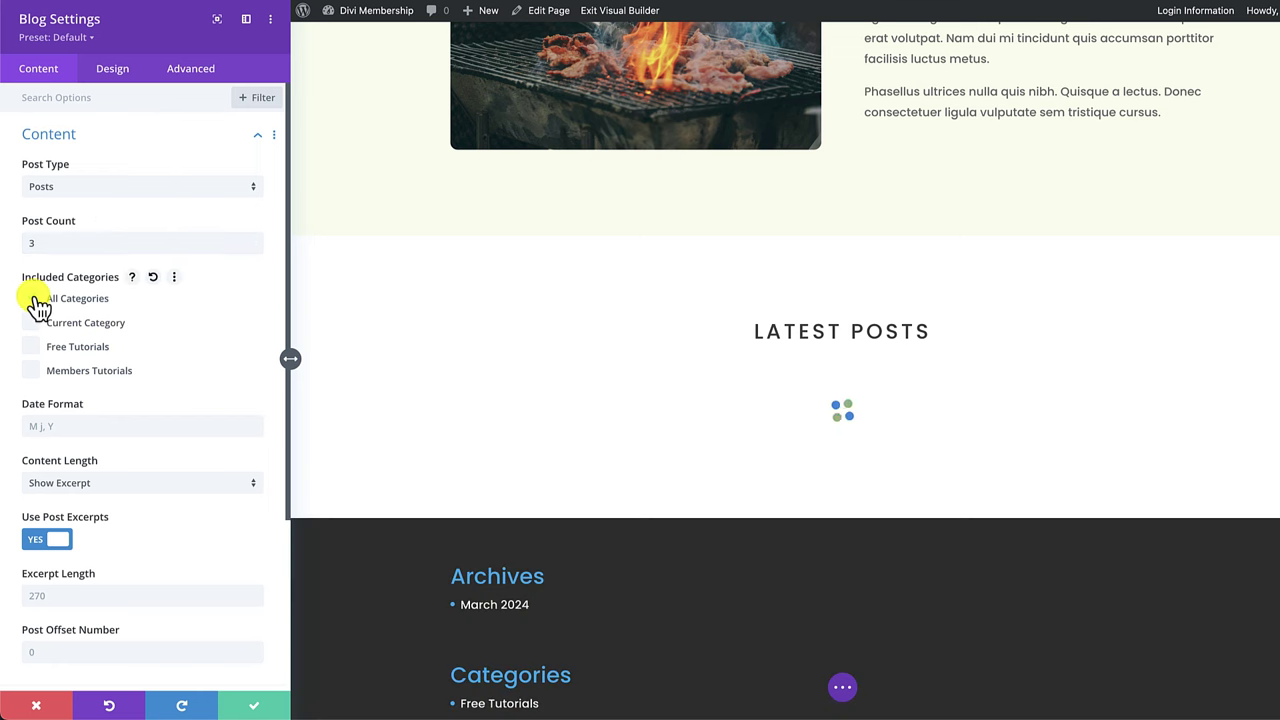
scroll(201, 417, down, 3)
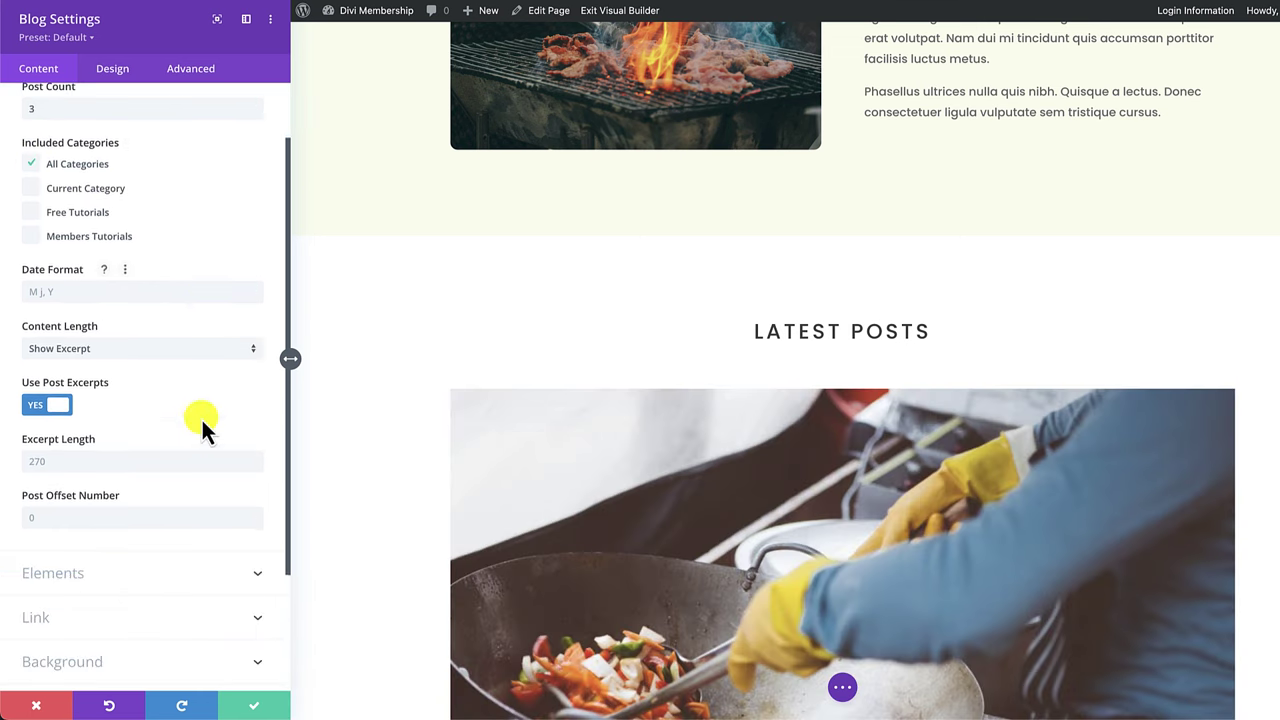
scroll(820, 575, down, 5)
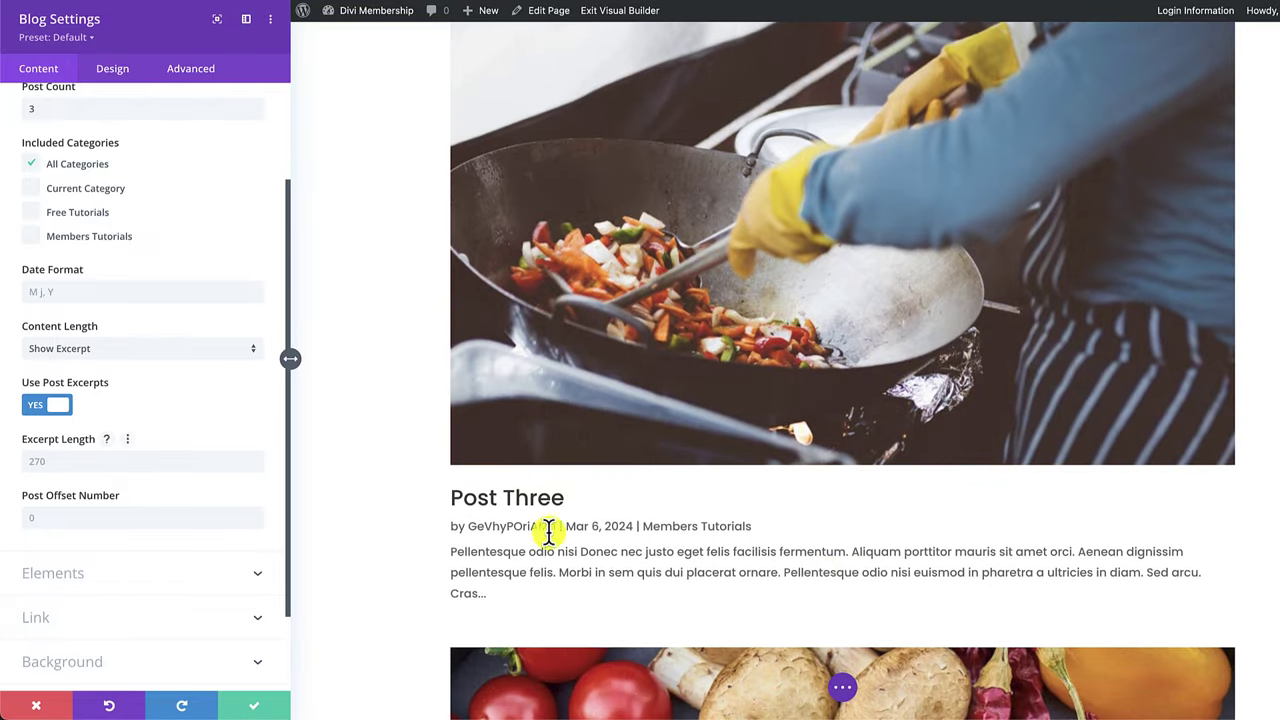
click(57, 461)
text(100)
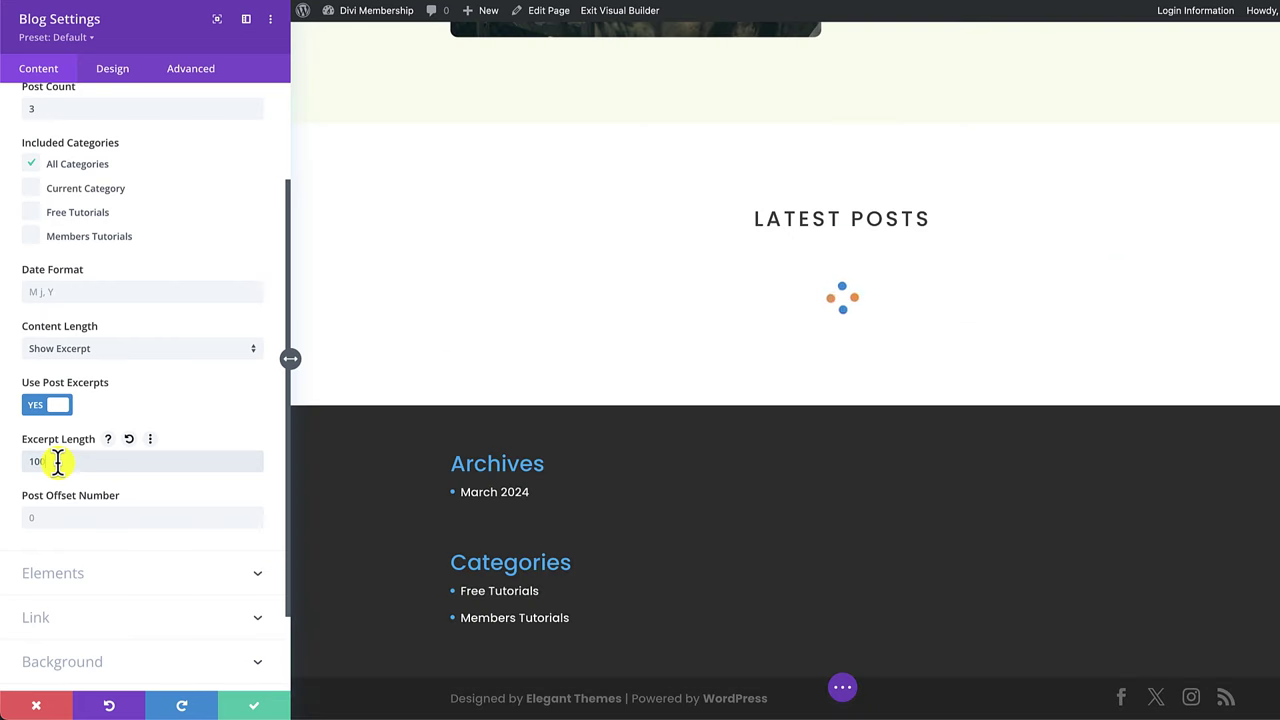
scroll(73, 480, down, 1)
scroll(73, 480, down, 2)
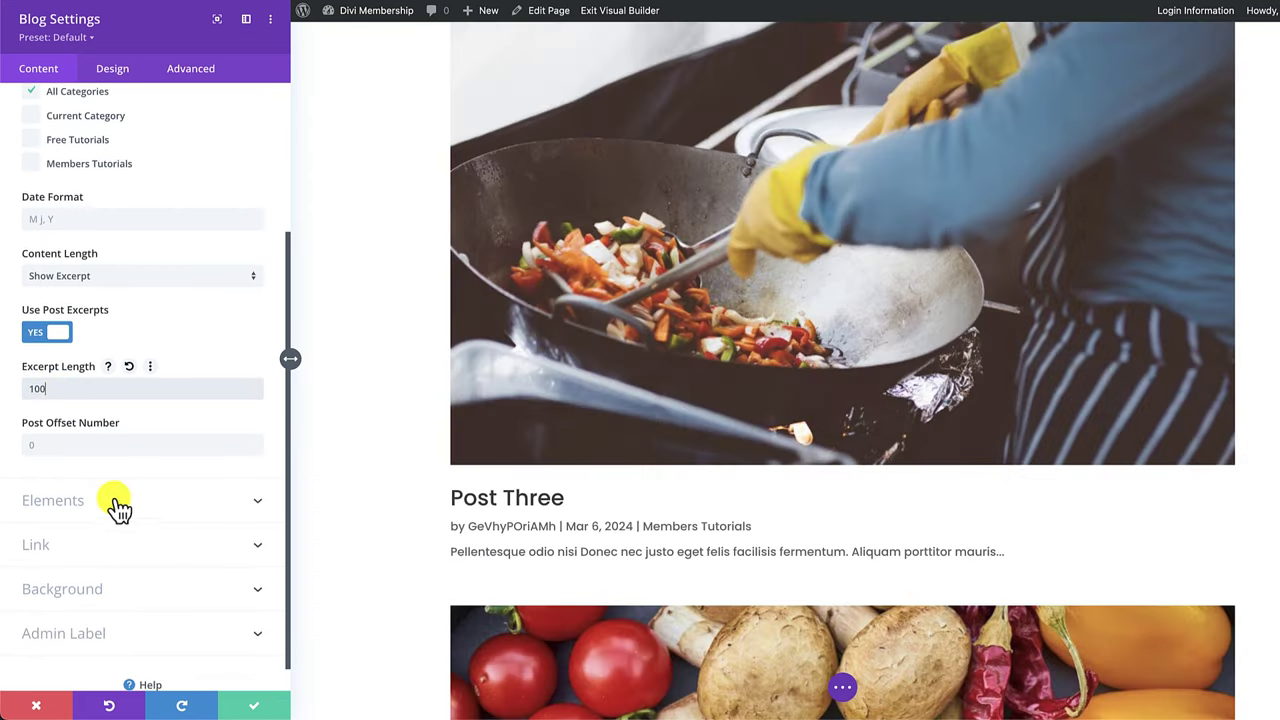
click(116, 500)
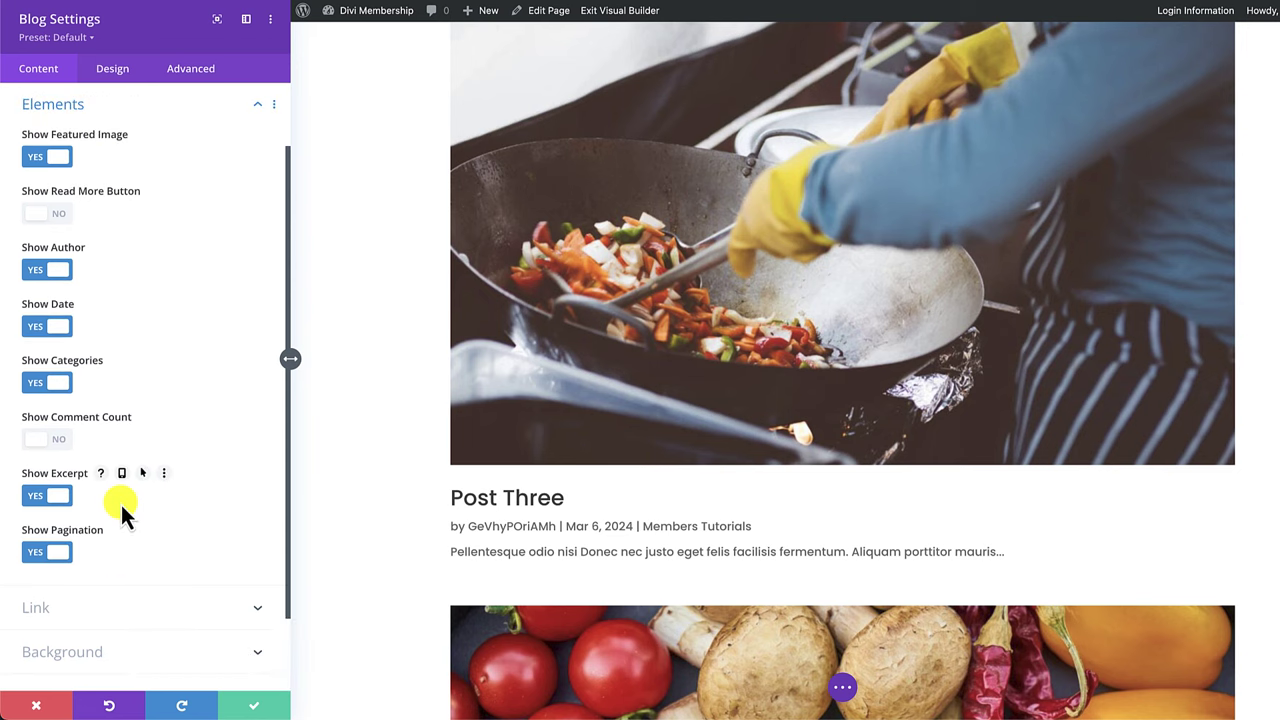
scroll(505, 520, down, 1)
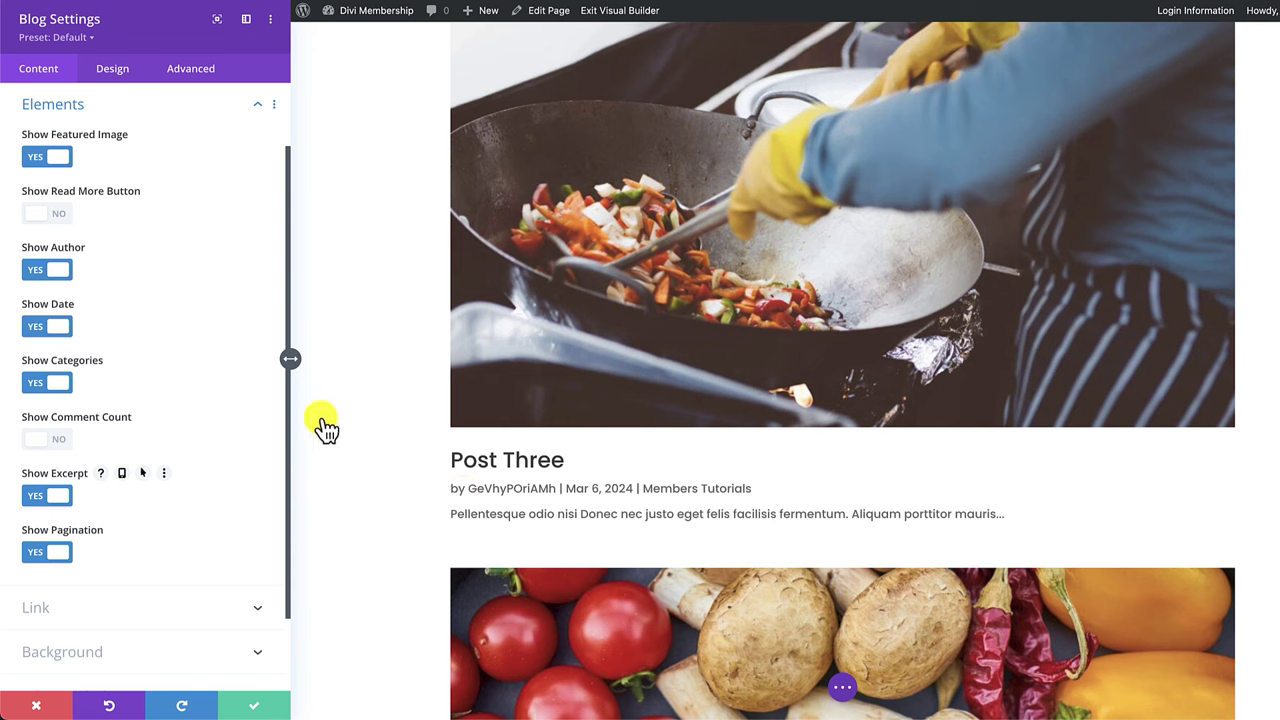
click(38, 270)
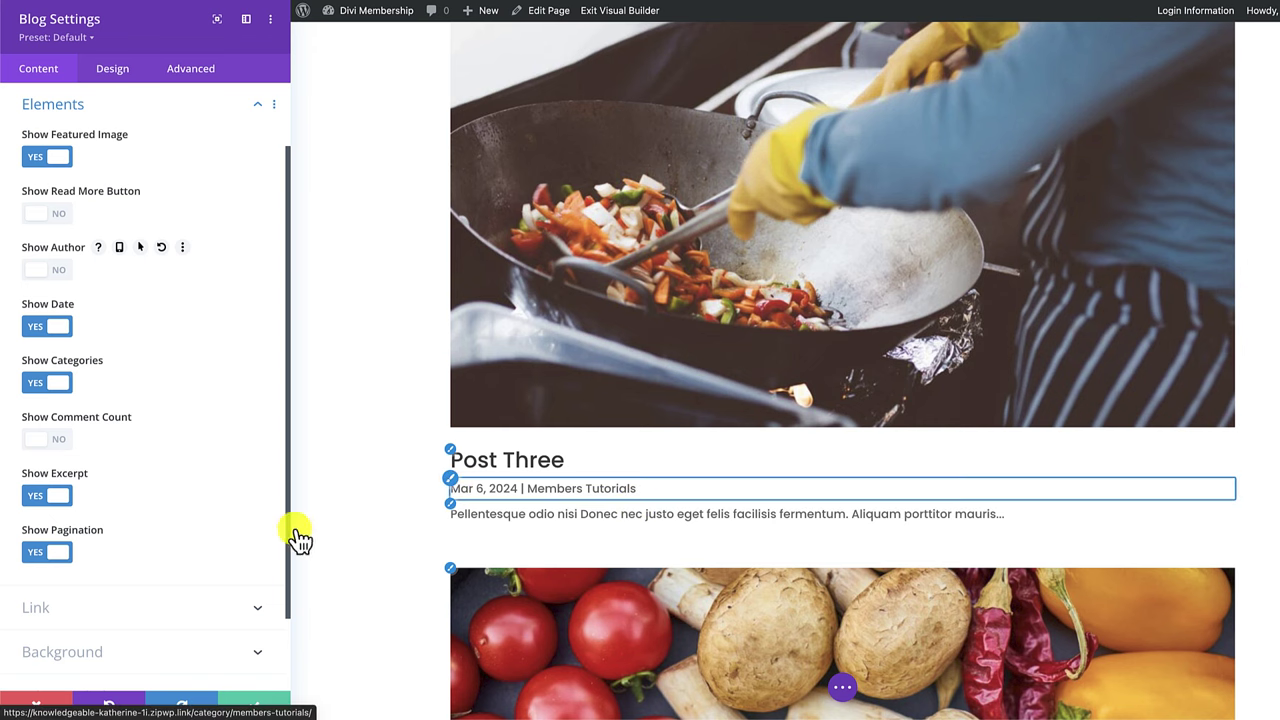
scroll(220, 534, up, 2)
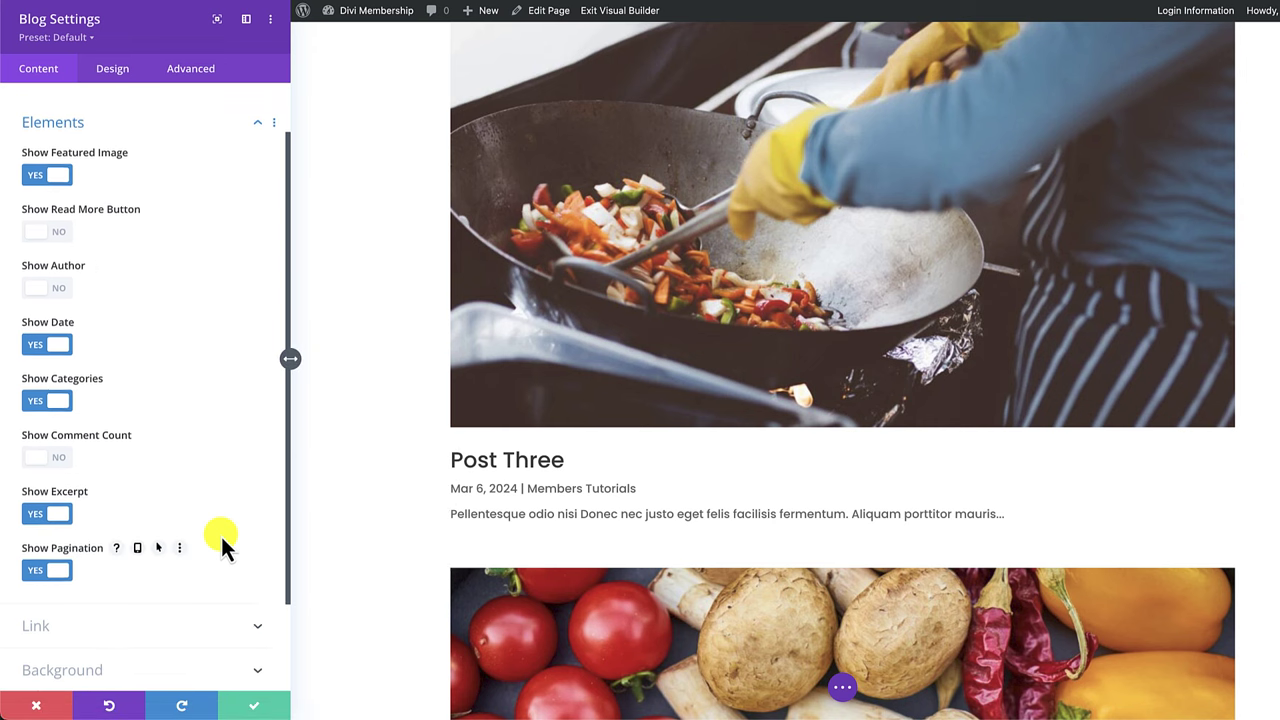
Step: Set the Blog module's Design layout to Grid
click(113, 72)
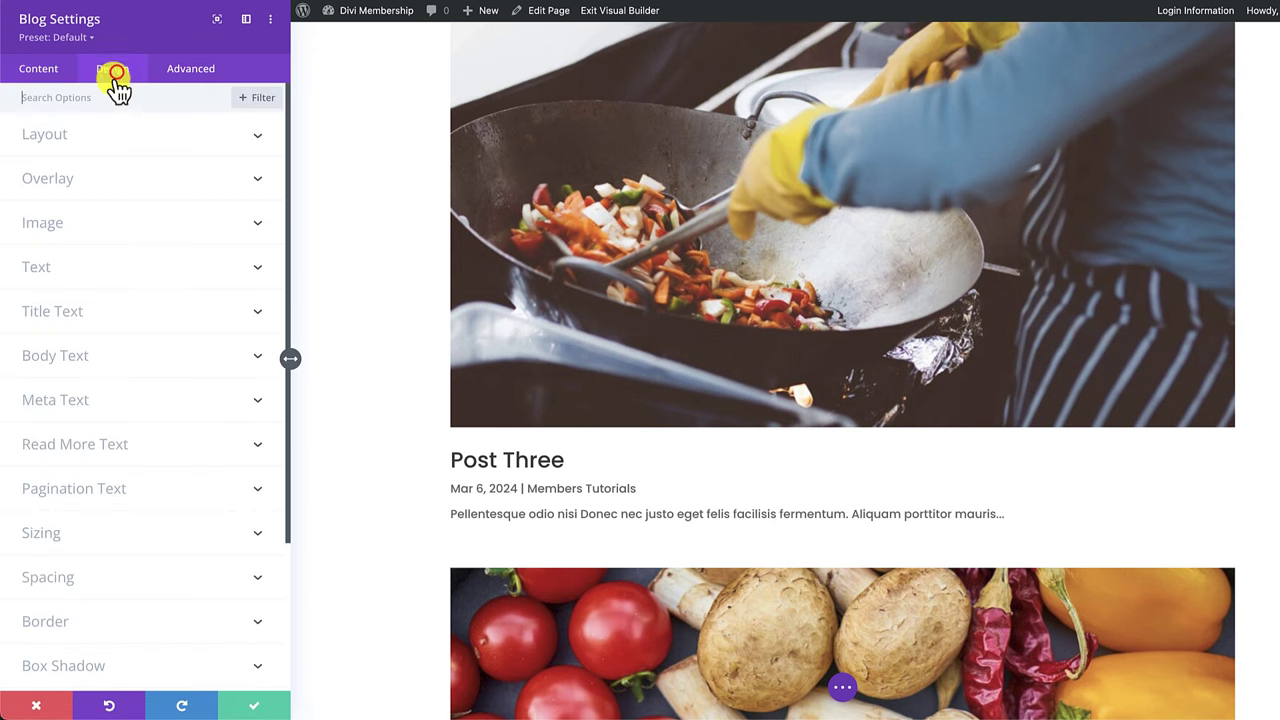
click(86, 139)
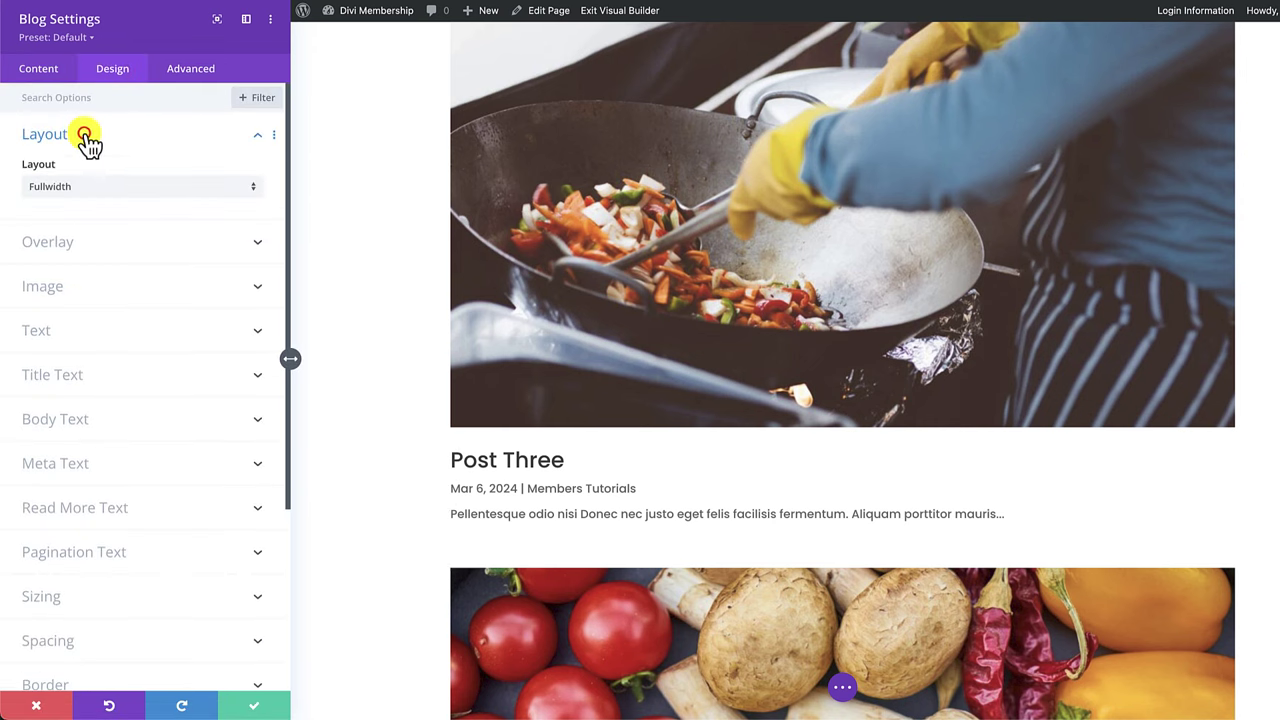
click(127, 193)
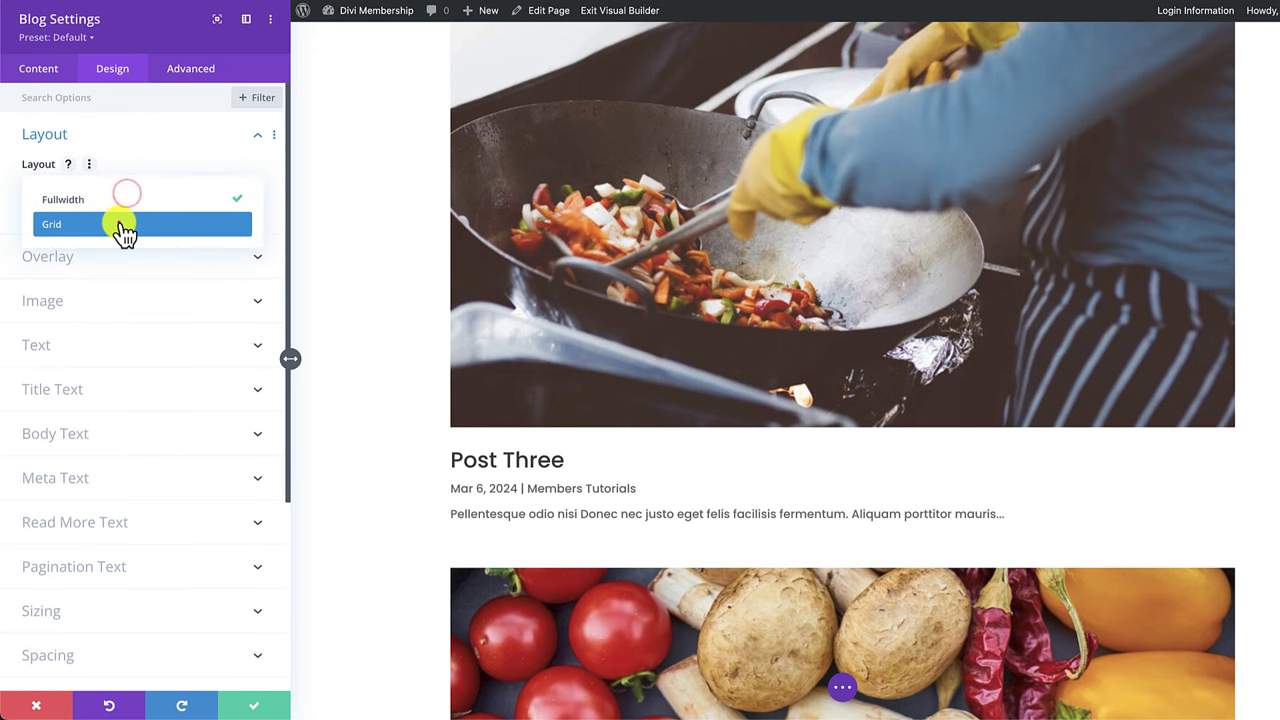
click(119, 225)
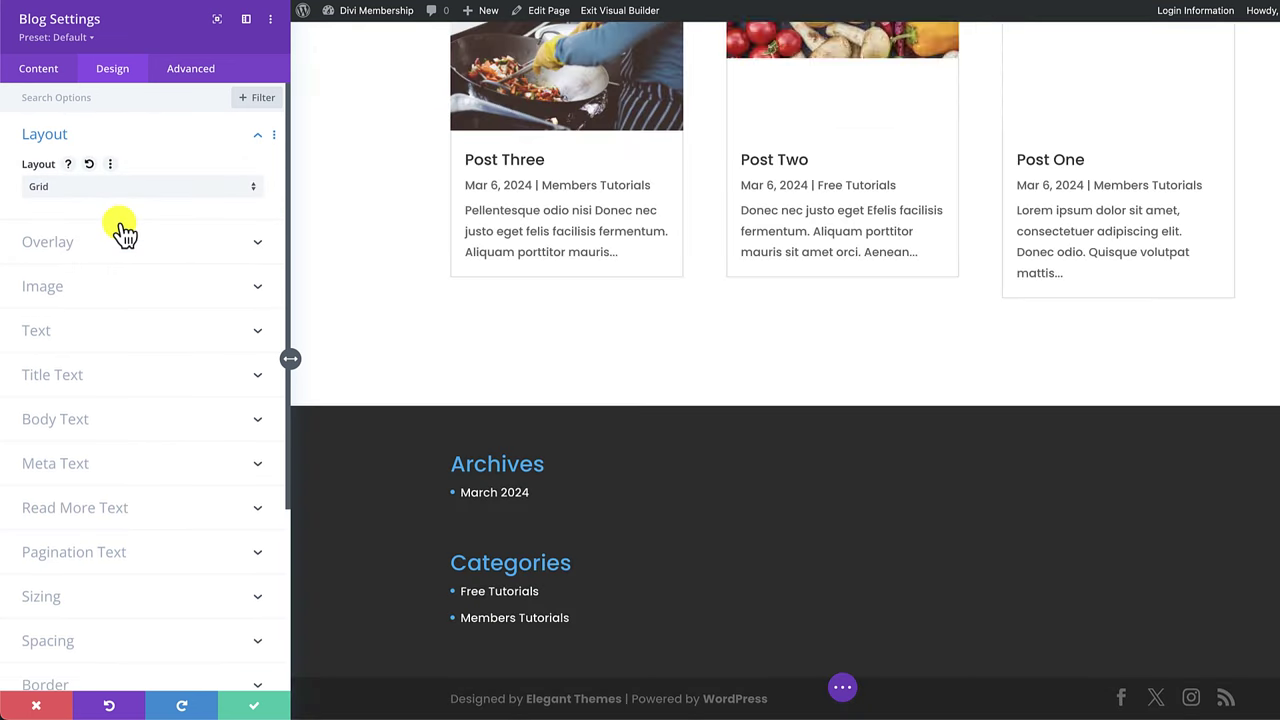
Step: Make the post titles red
click(122, 236)
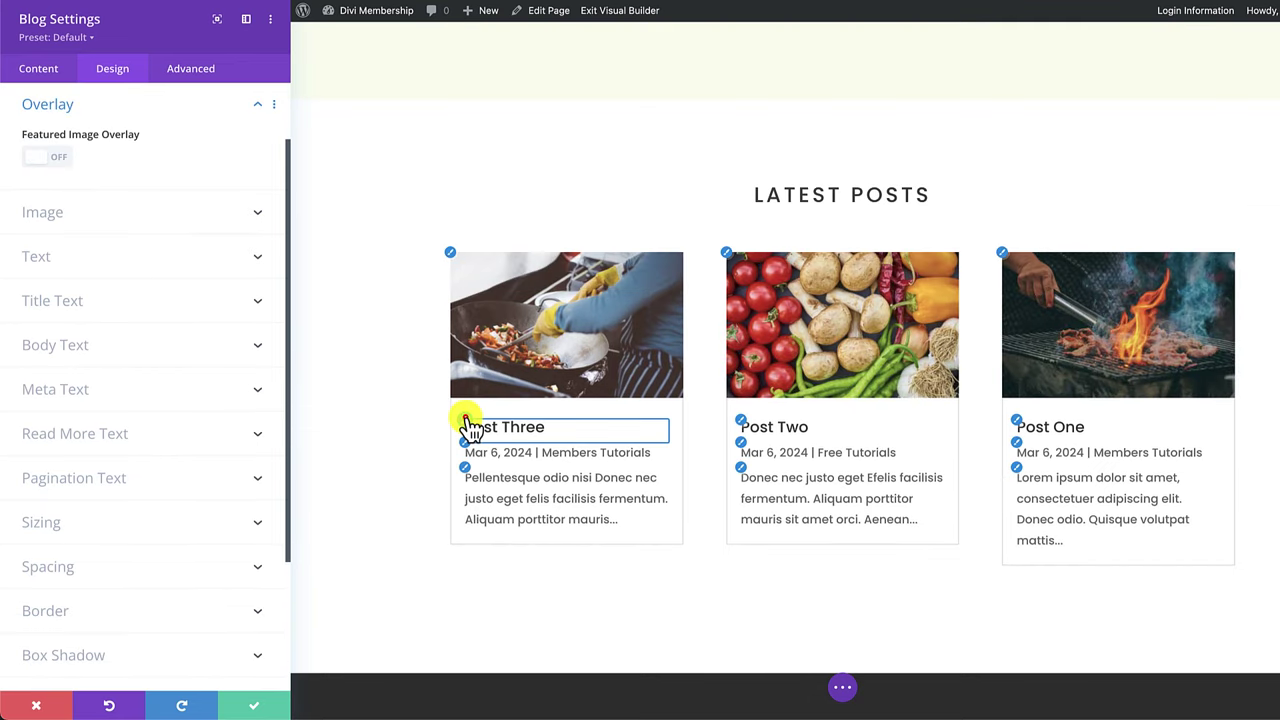
click(466, 424)
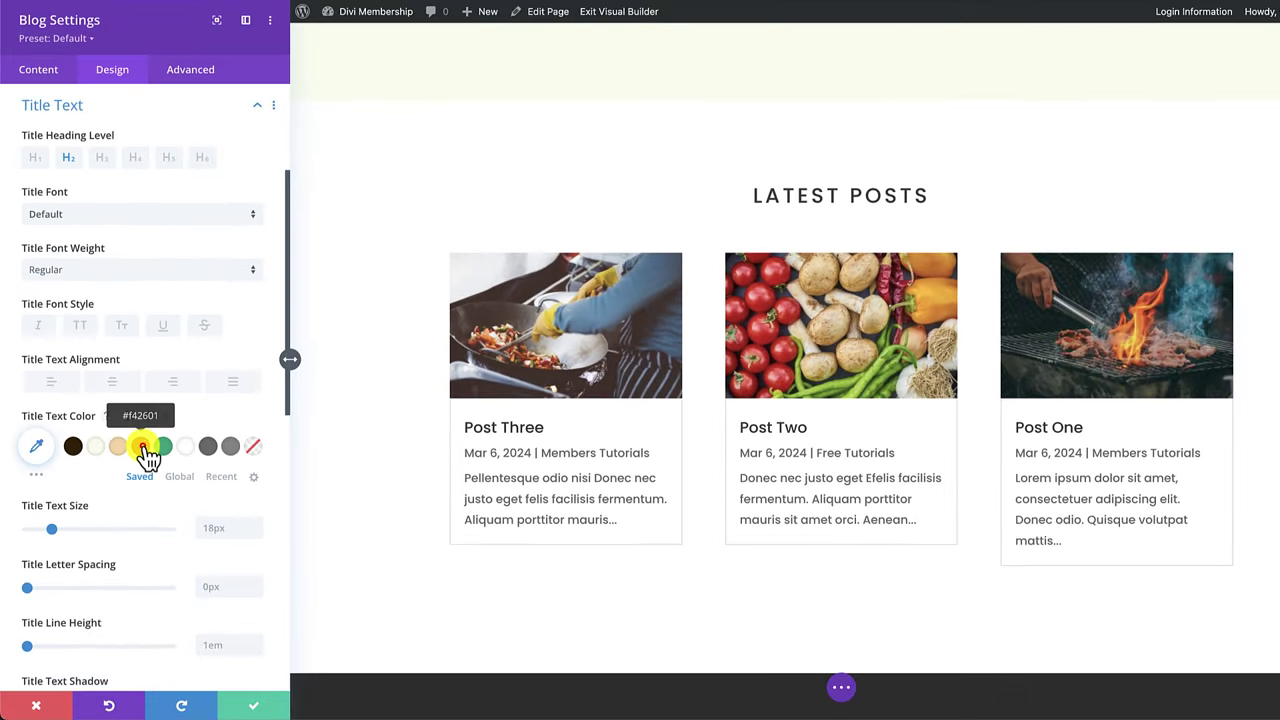
click(143, 446)
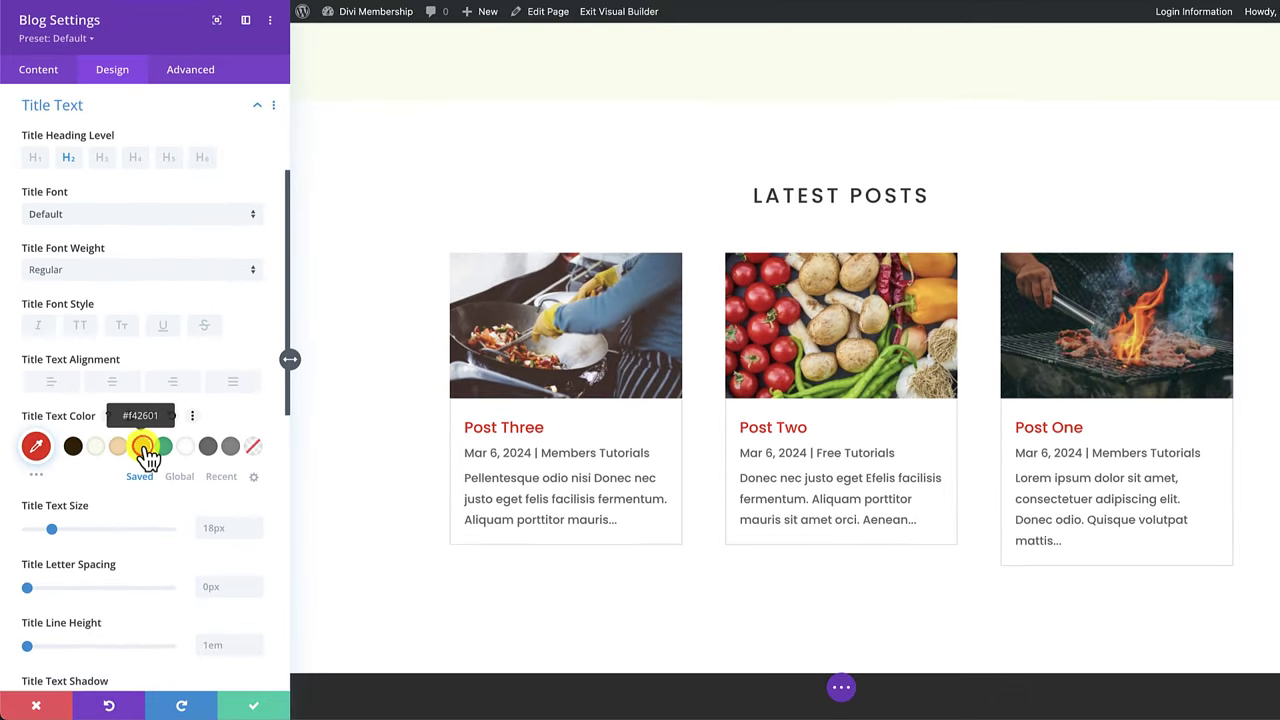
Step: Make the date and category meta text dark and Semi Bold, keeping it at 14px
click(473, 455)
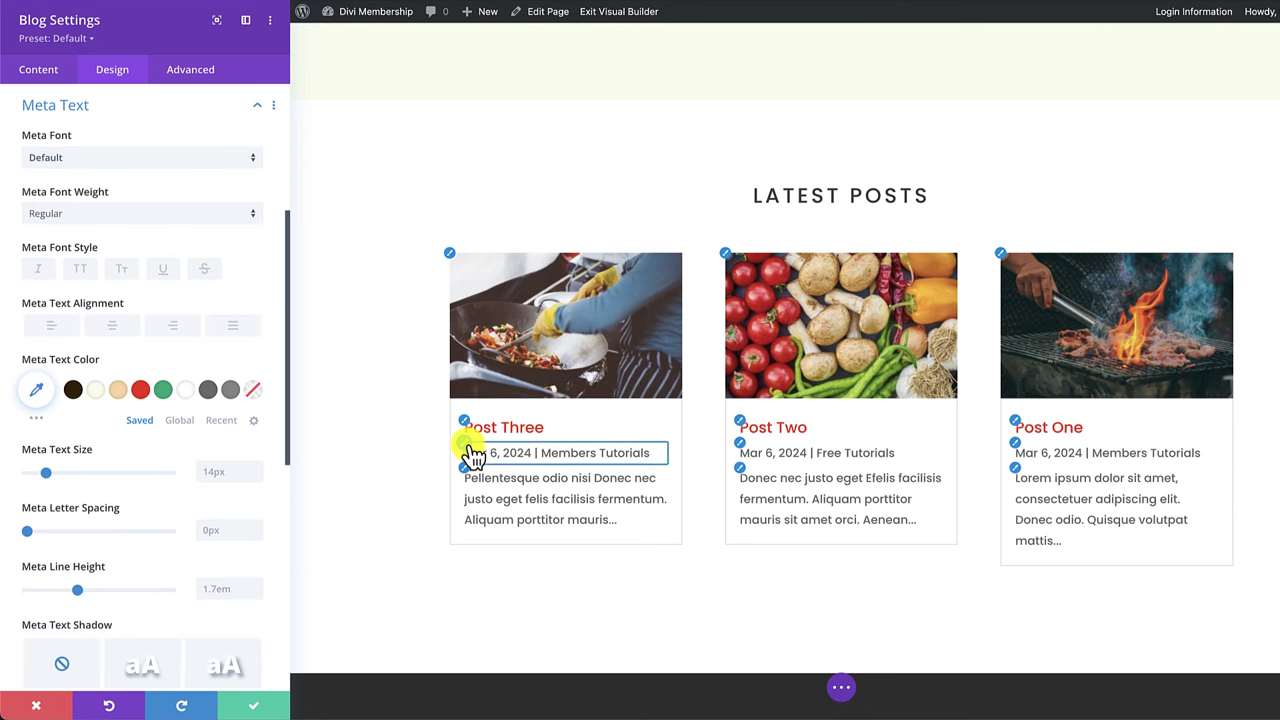
click(74, 389)
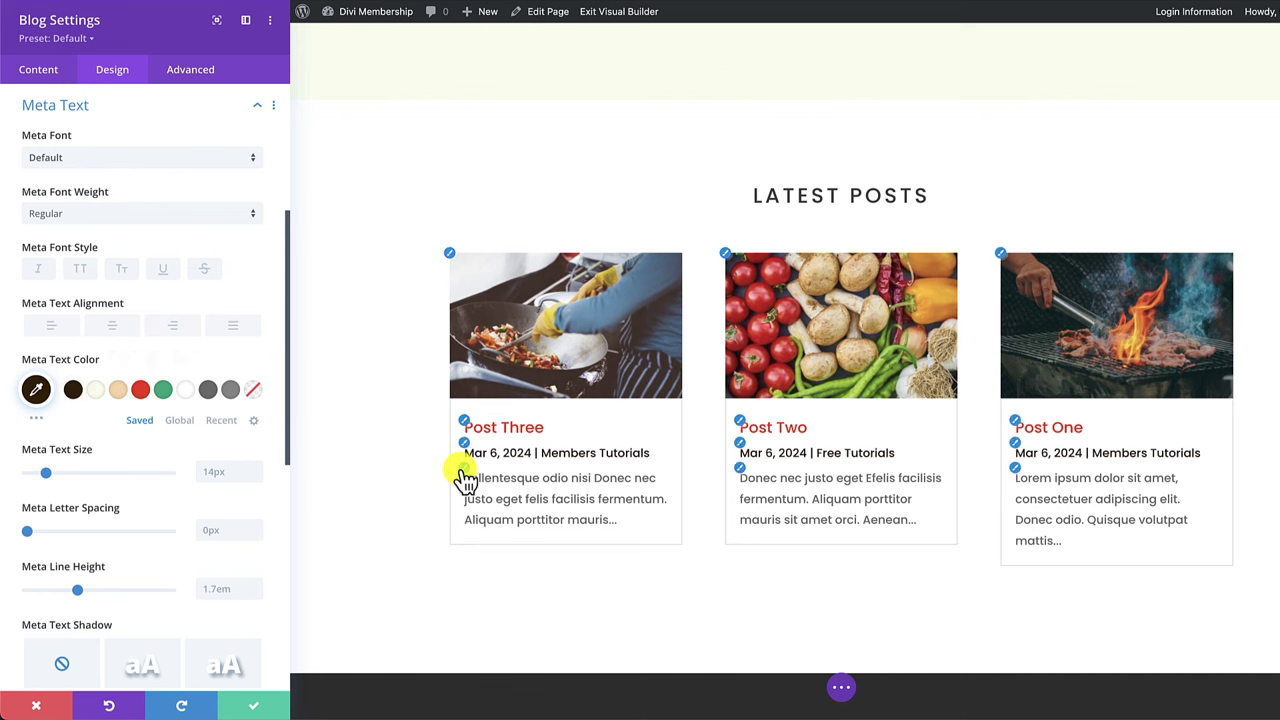
click(68, 215)
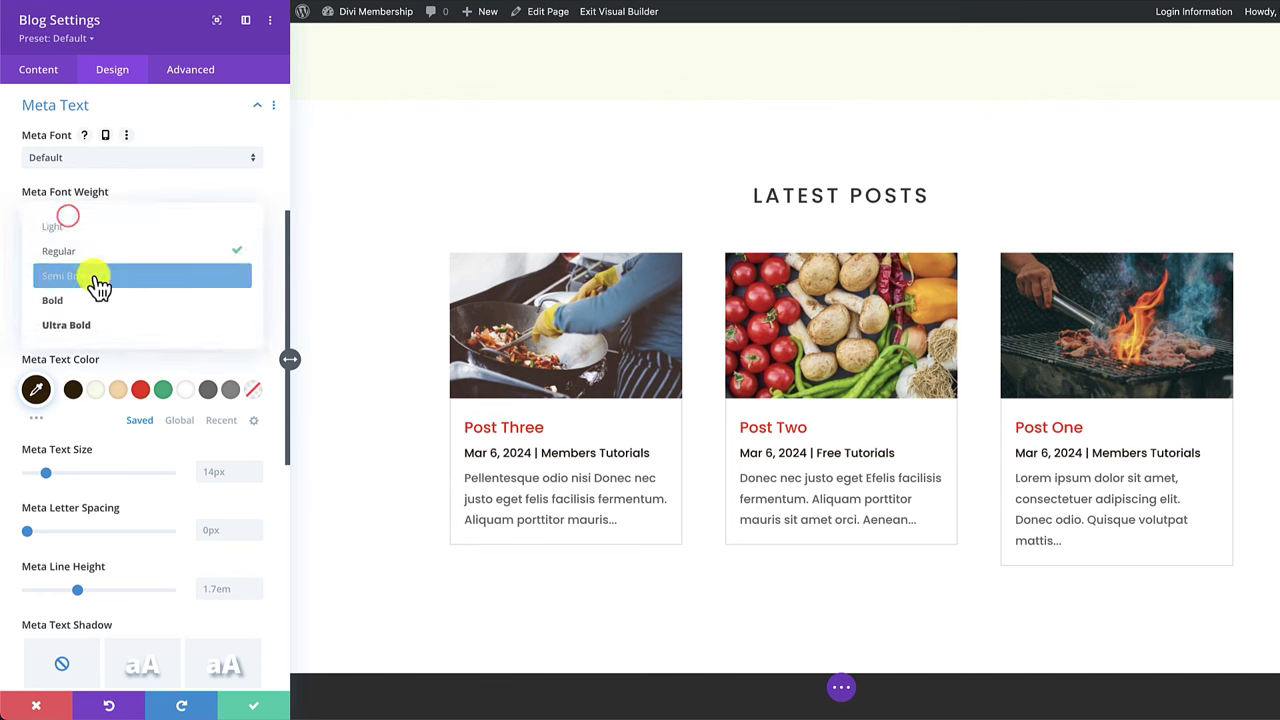
click(95, 278)
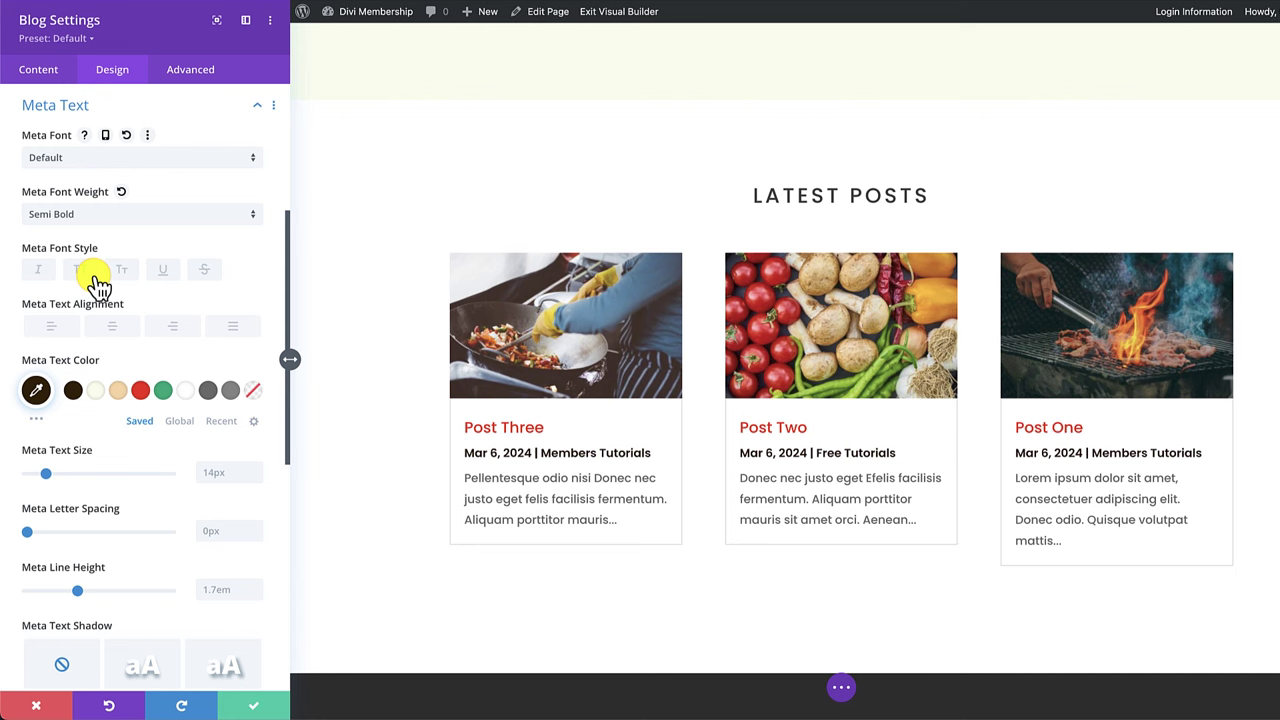
click(257, 480)
key(Down)
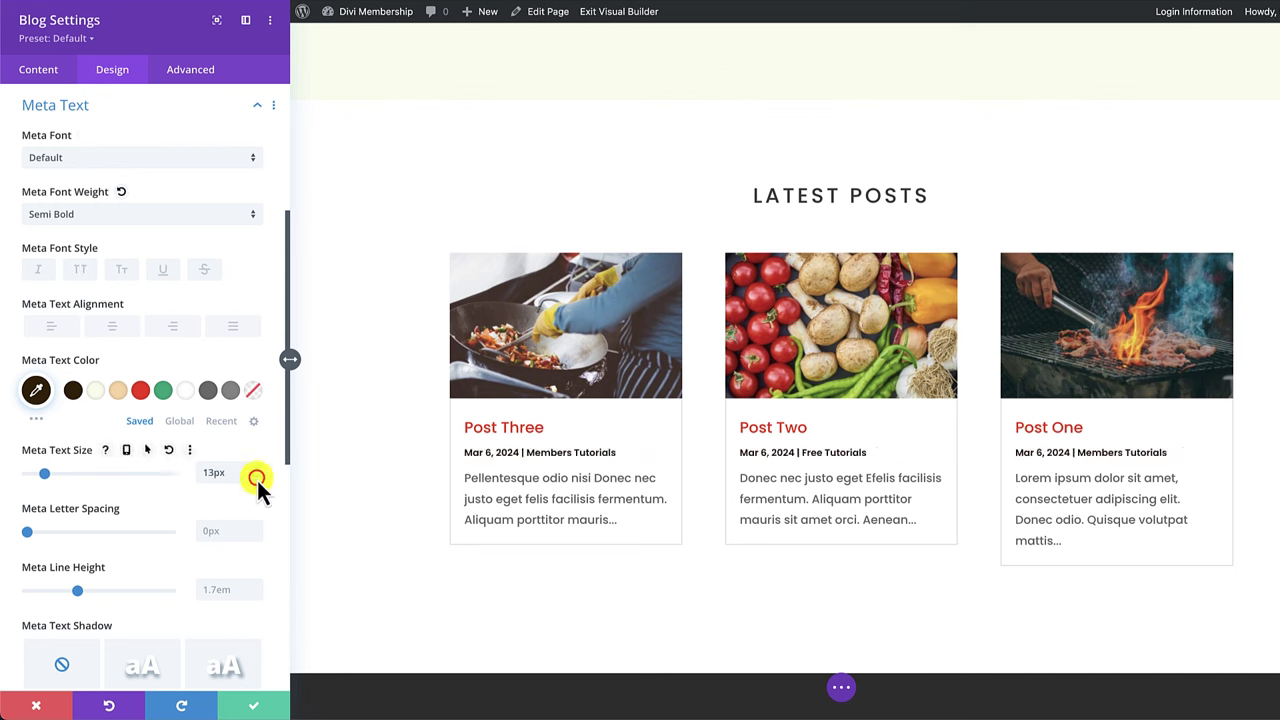
key(Up)
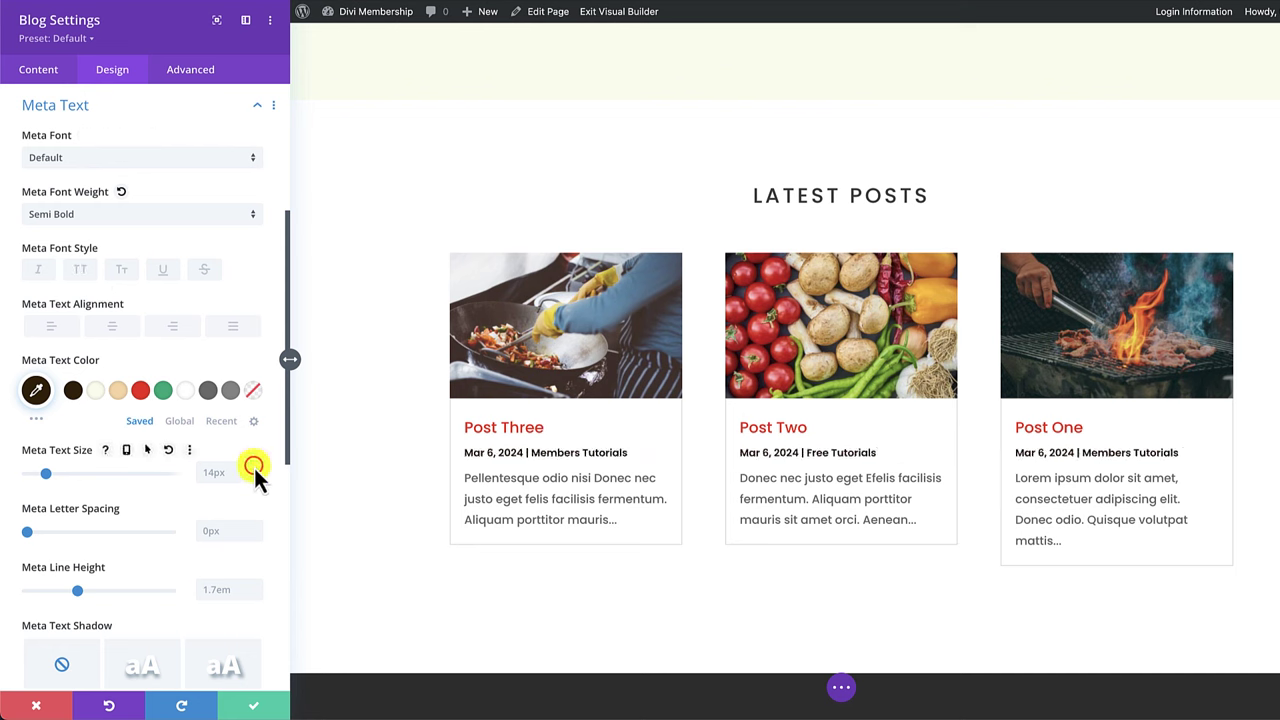
Step: Set the excerpt body text size to 1em
click(460, 480)
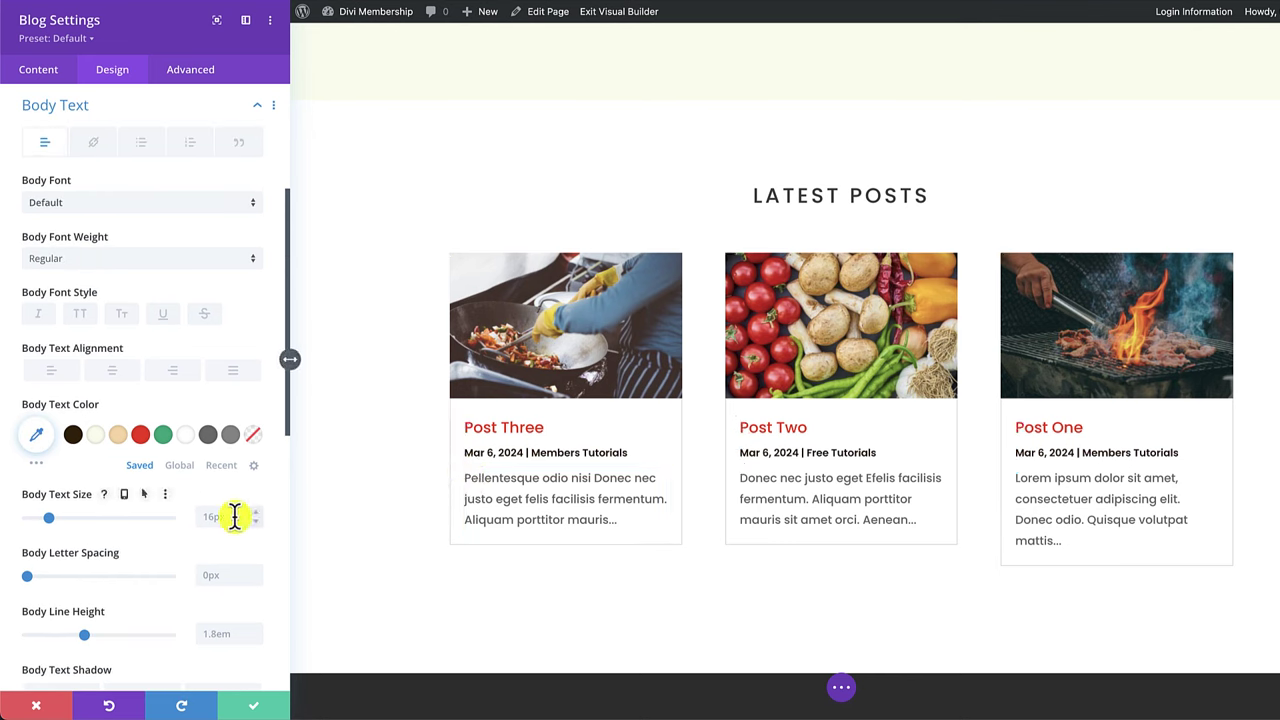
click(234, 516)
text(1.1em)
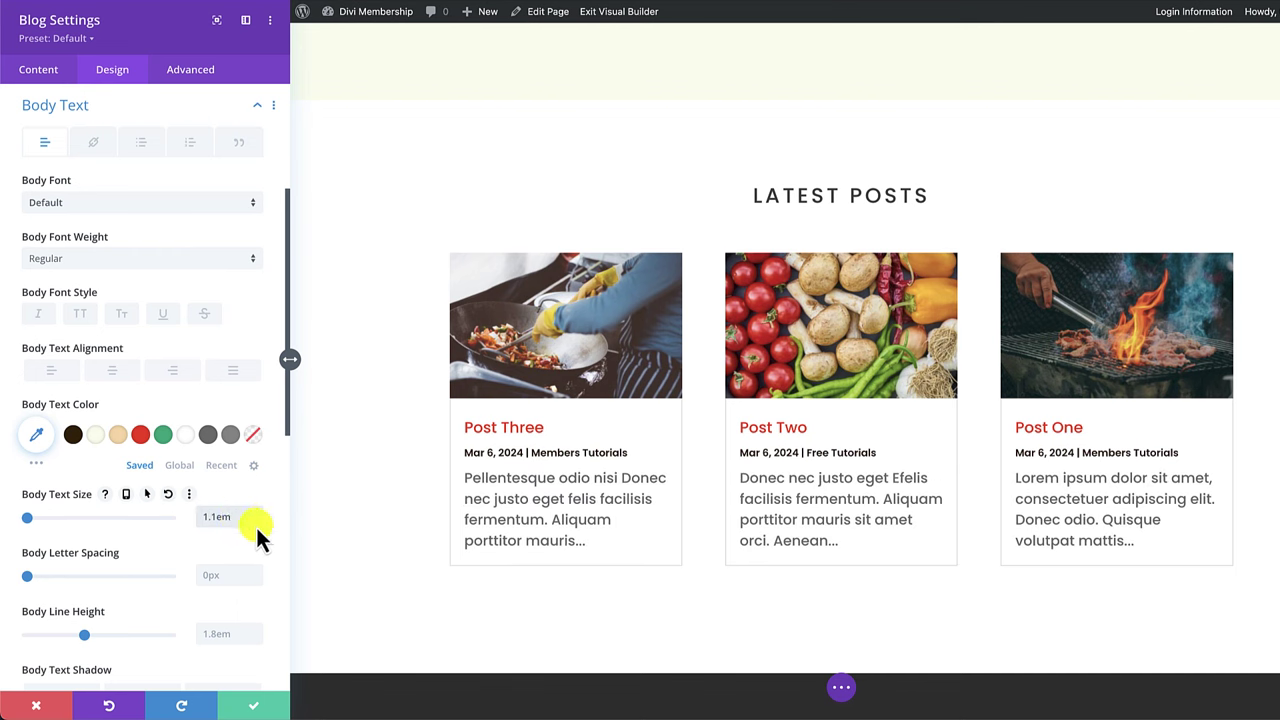
click(256, 525)
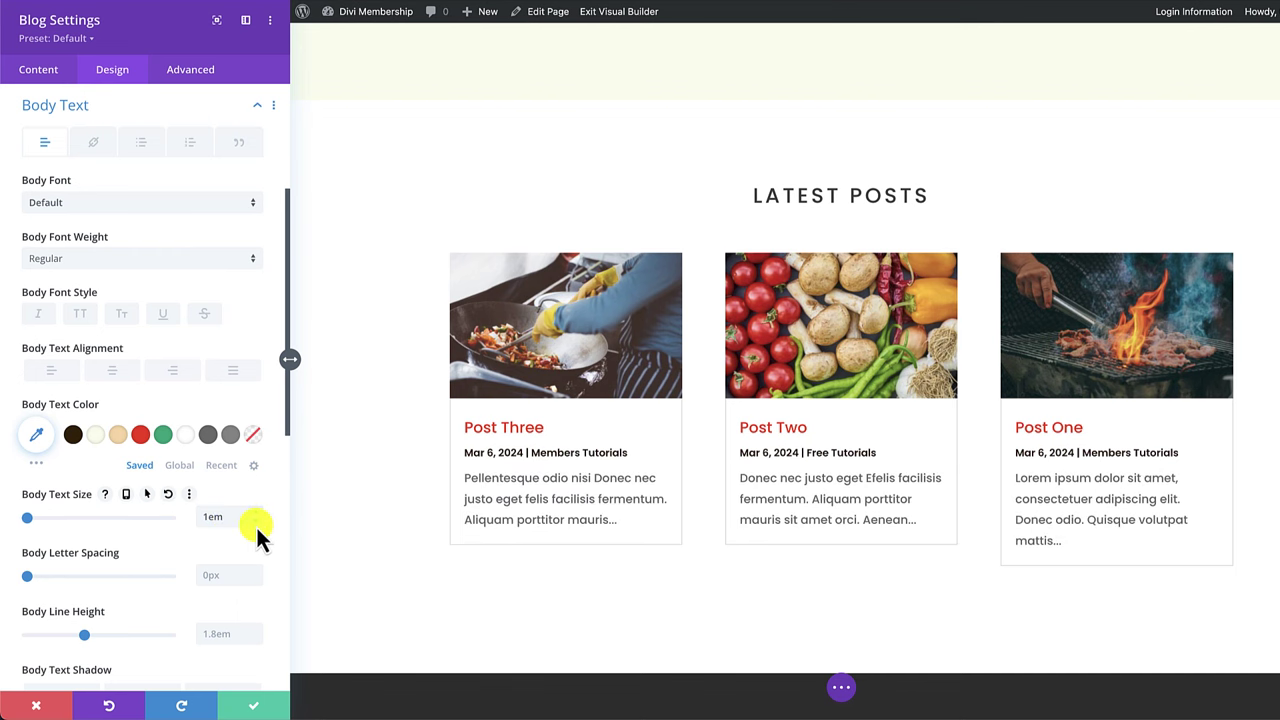
scroll(168, 574, down, 5)
scroll(168, 574, down, 4)
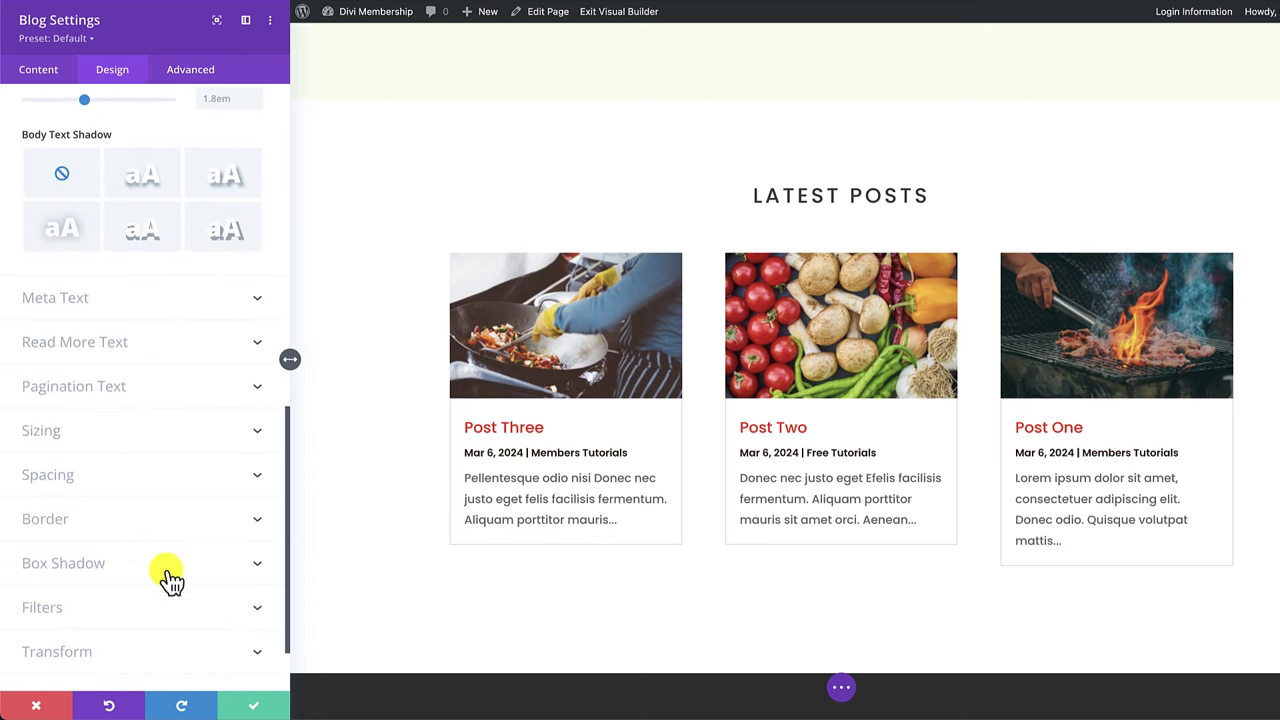
Step: Give the grid post cards 10px rounded corners under Border and save the Blog module
click(171, 525)
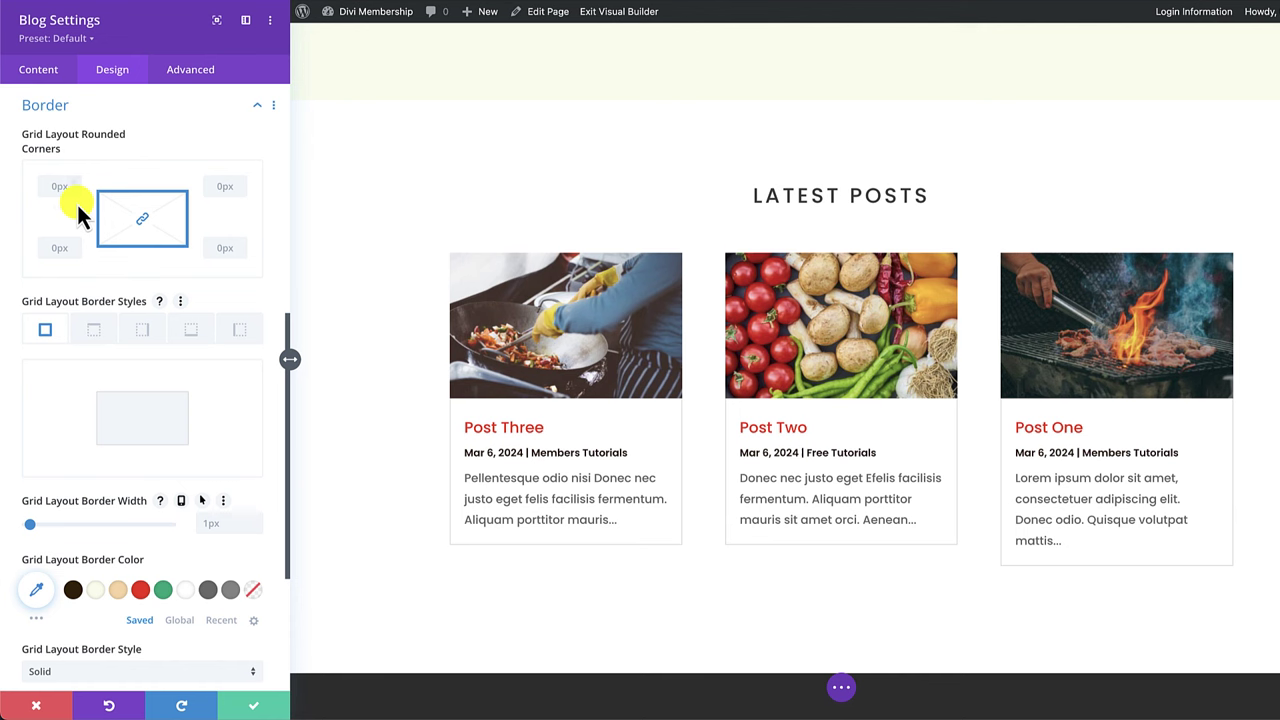
drag(51, 211, 64, 207)
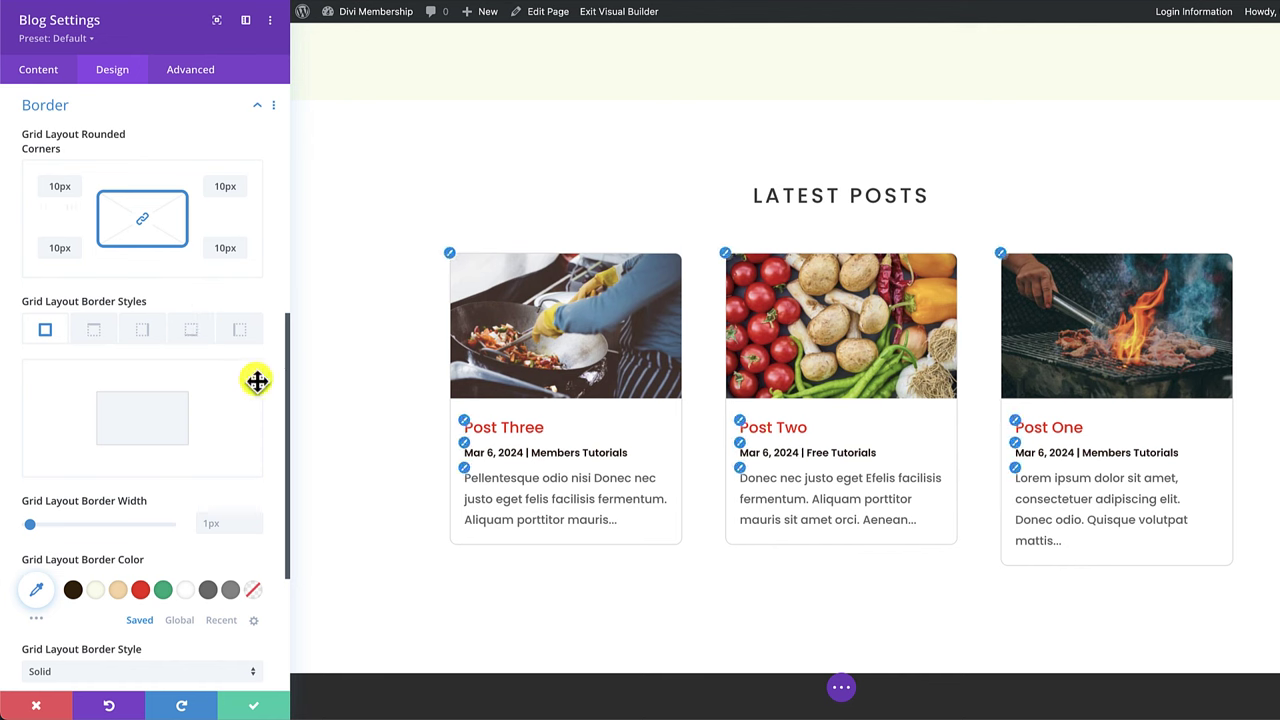
click(260, 708)
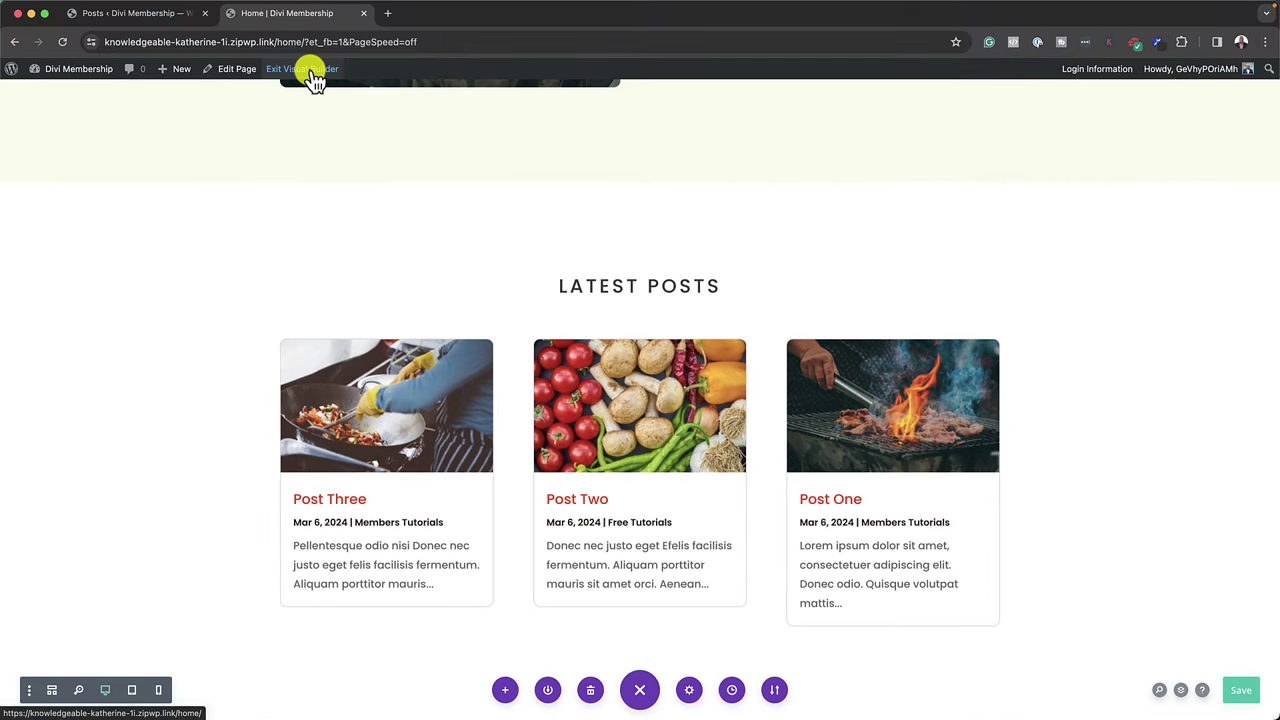
Step: Exit the Visual Builder and open Post Two from the live Latest Posts grid
click(302, 69)
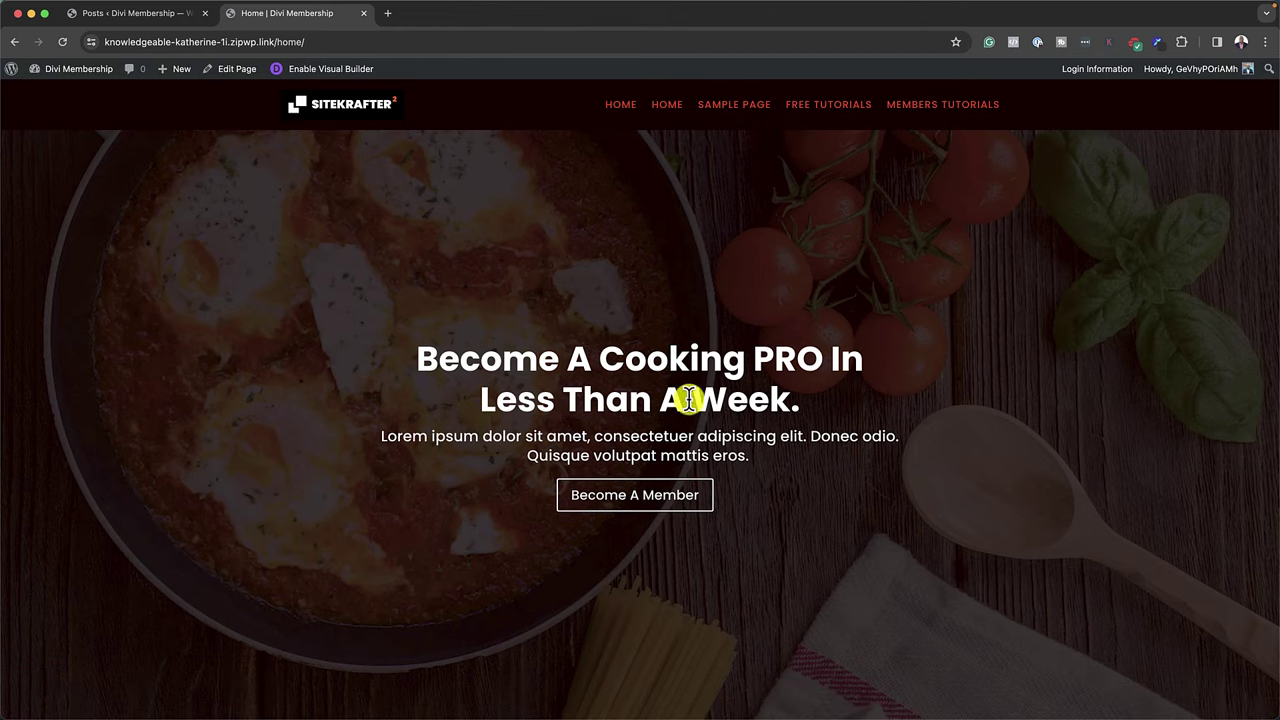
scroll(694, 405, down, 8)
scroll(696, 406, down, 8)
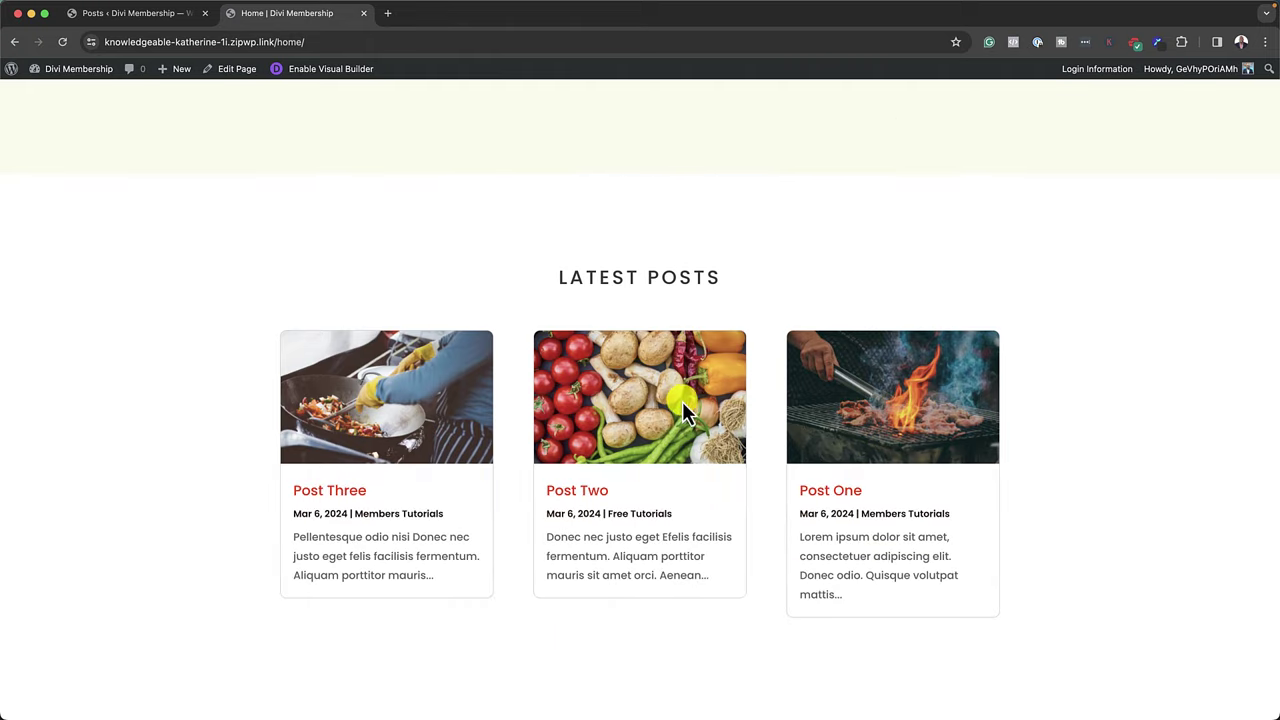
click(649, 399)
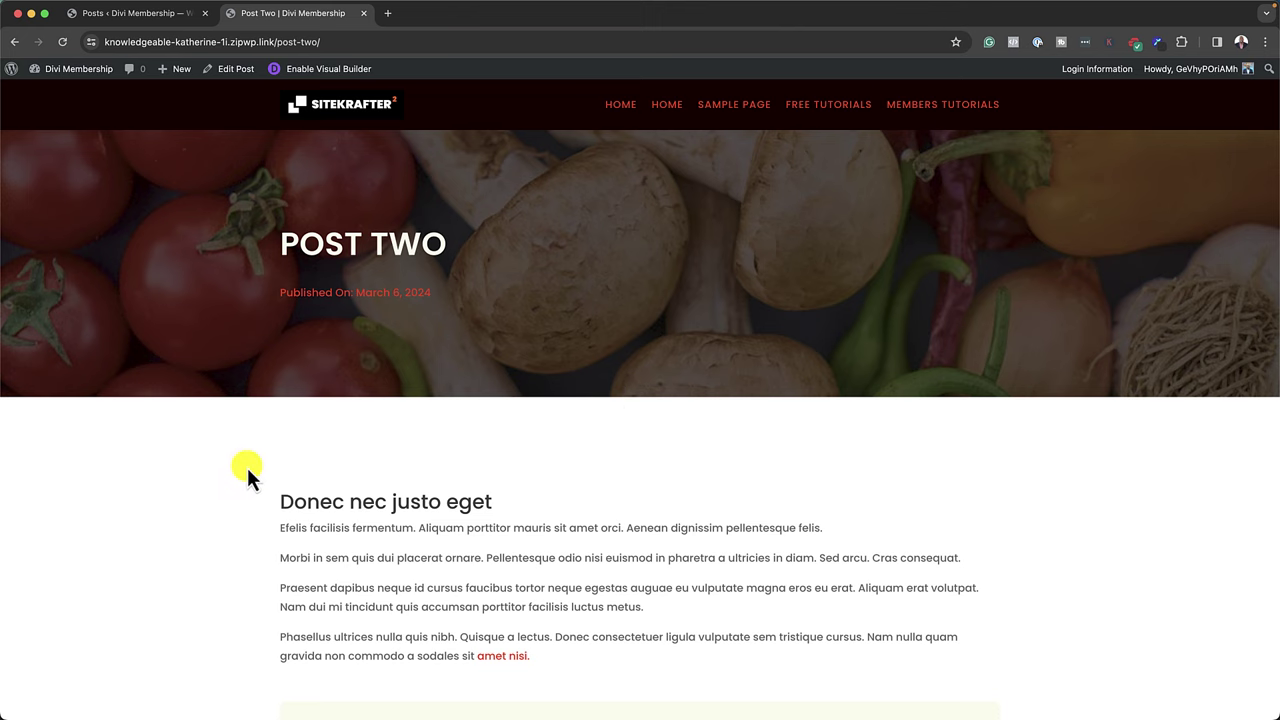
Step: Go to the WordPress Dashboard from the admin bar's site menu
scroll(235, 469, down, 6)
scroll(235, 469, up, 10)
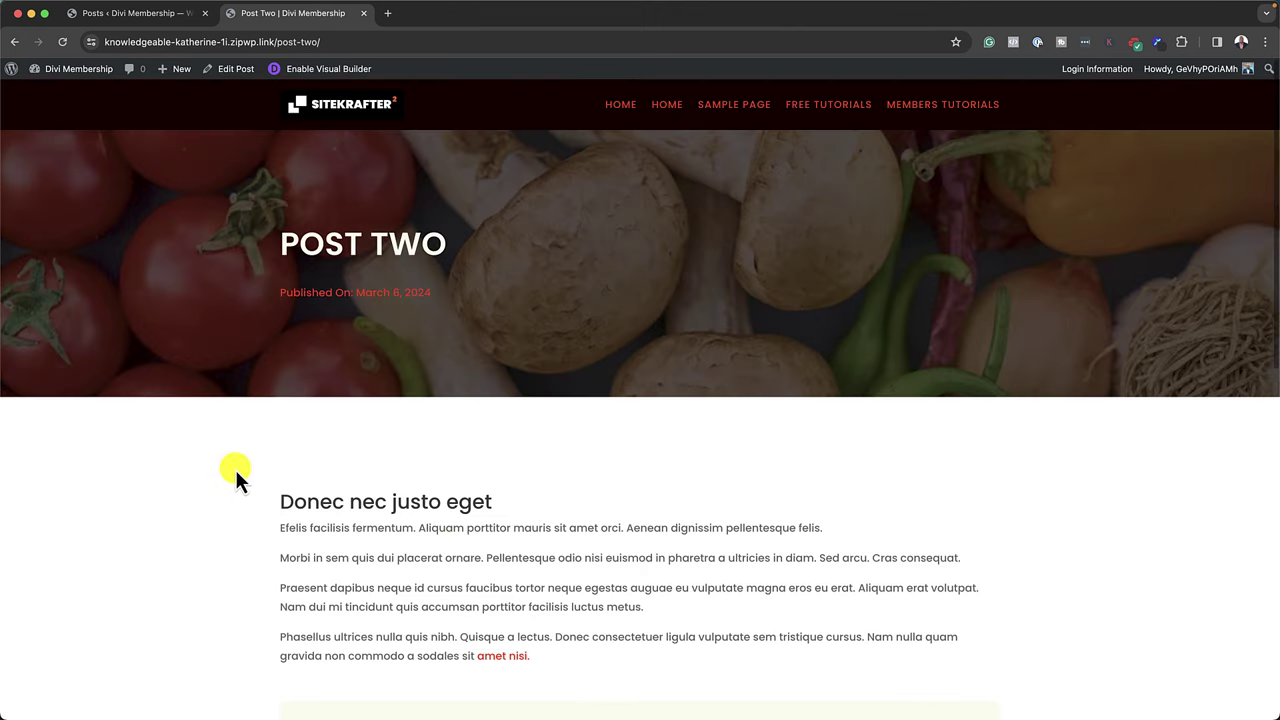
click(70, 93)
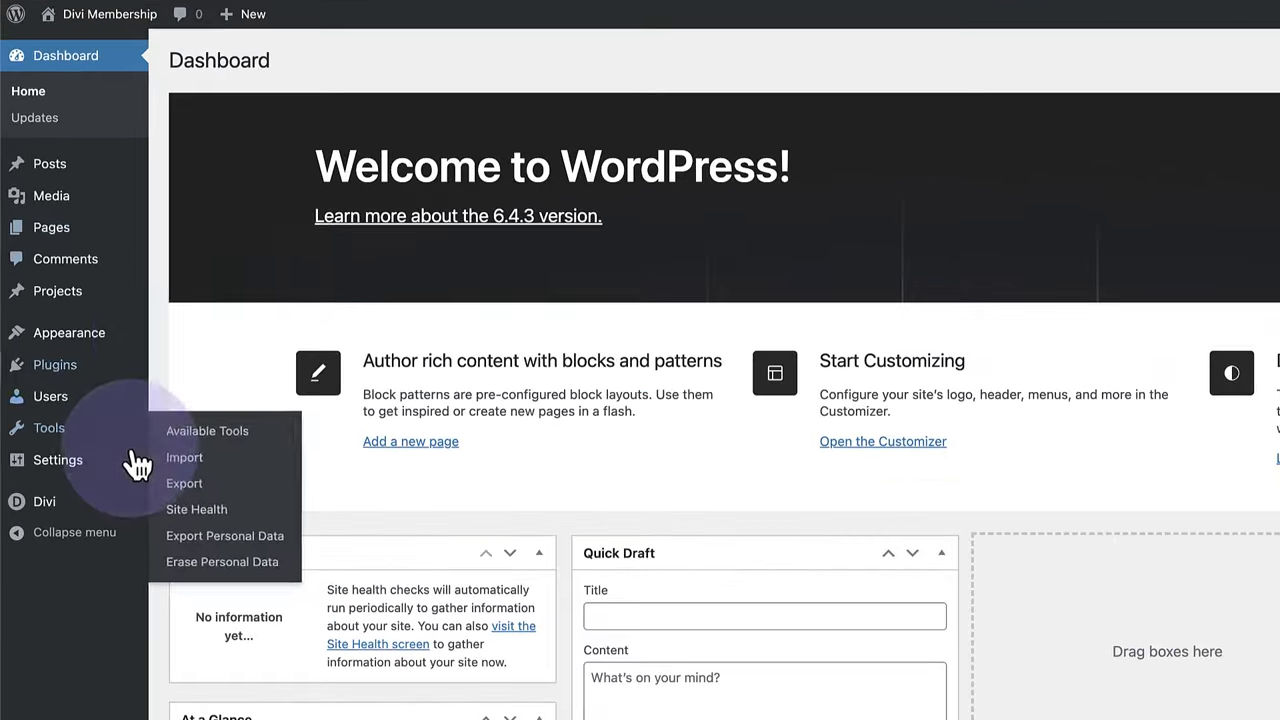
Step: Add a new page titled 'Workshop' and open it in the default block editor
mouse_move(136, 256)
click(188, 266)
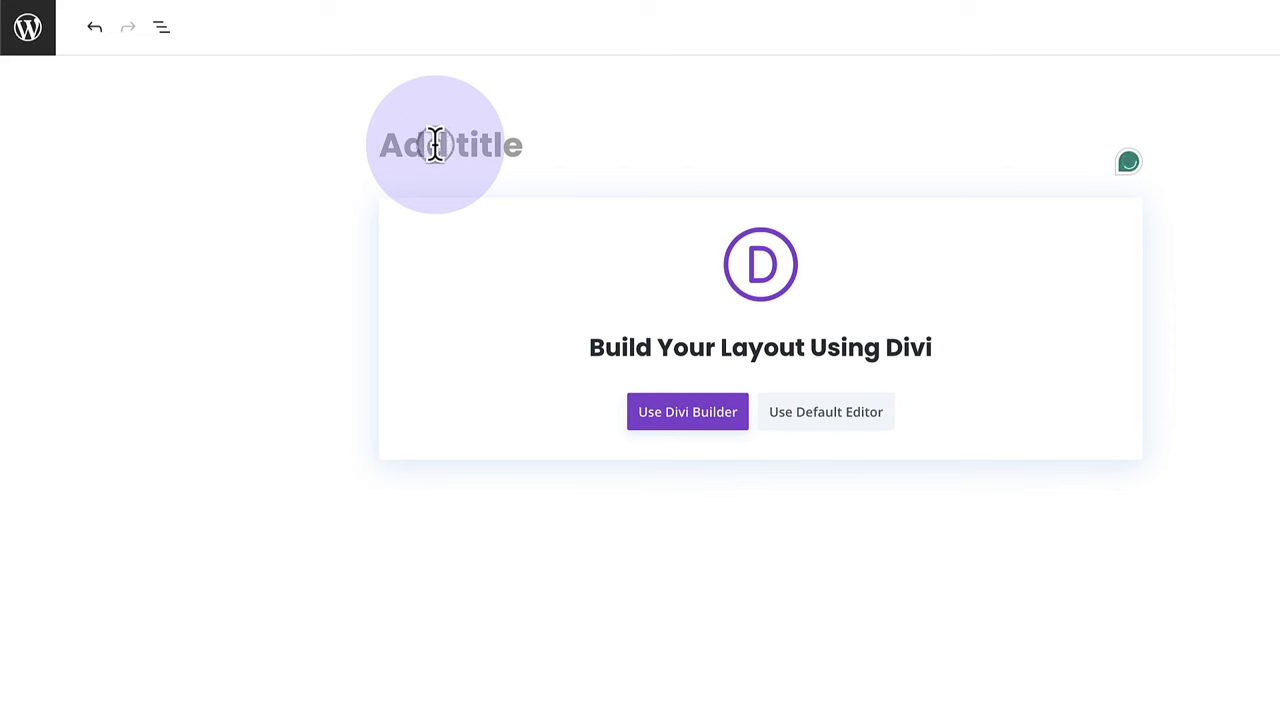
text(Work)
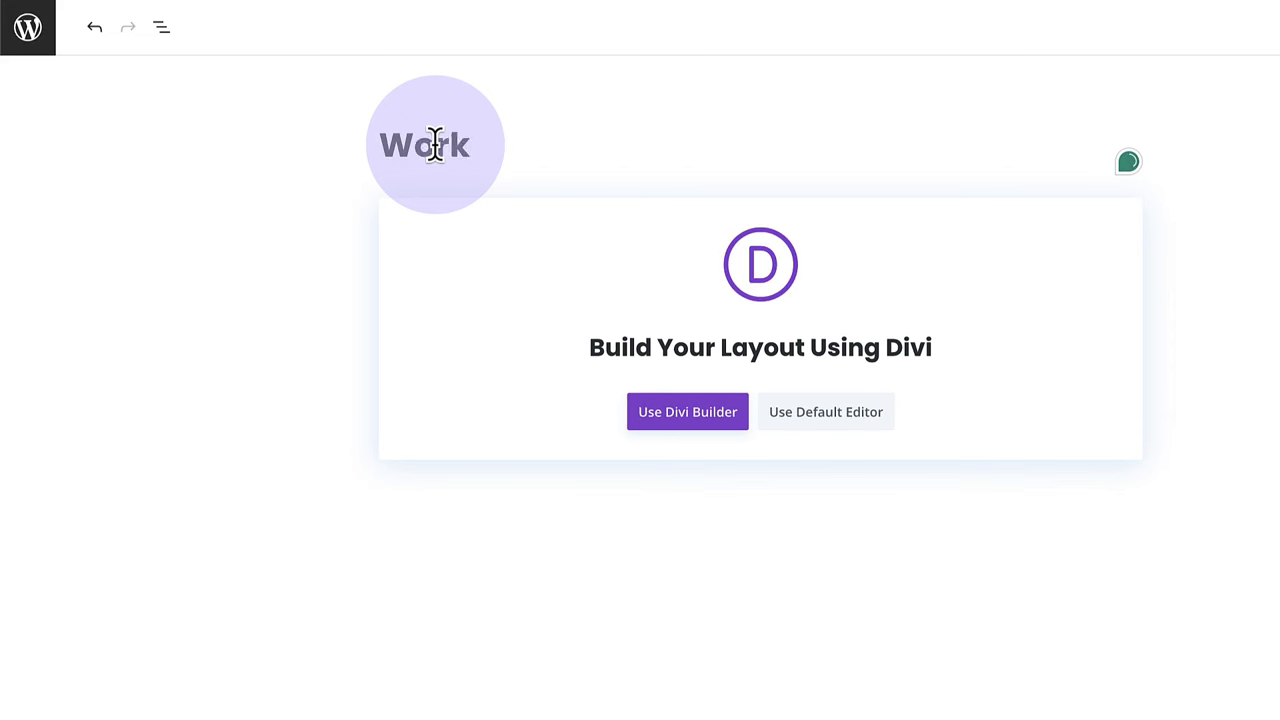
text(shop)
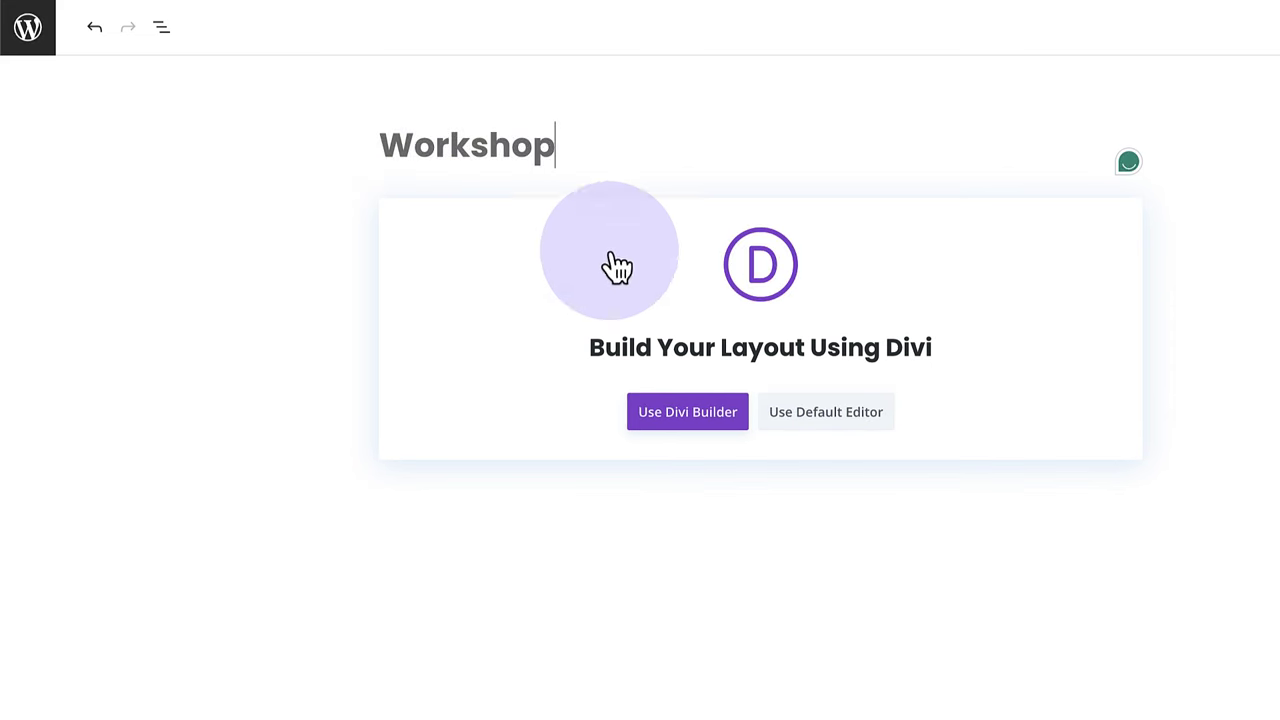
click(877, 422)
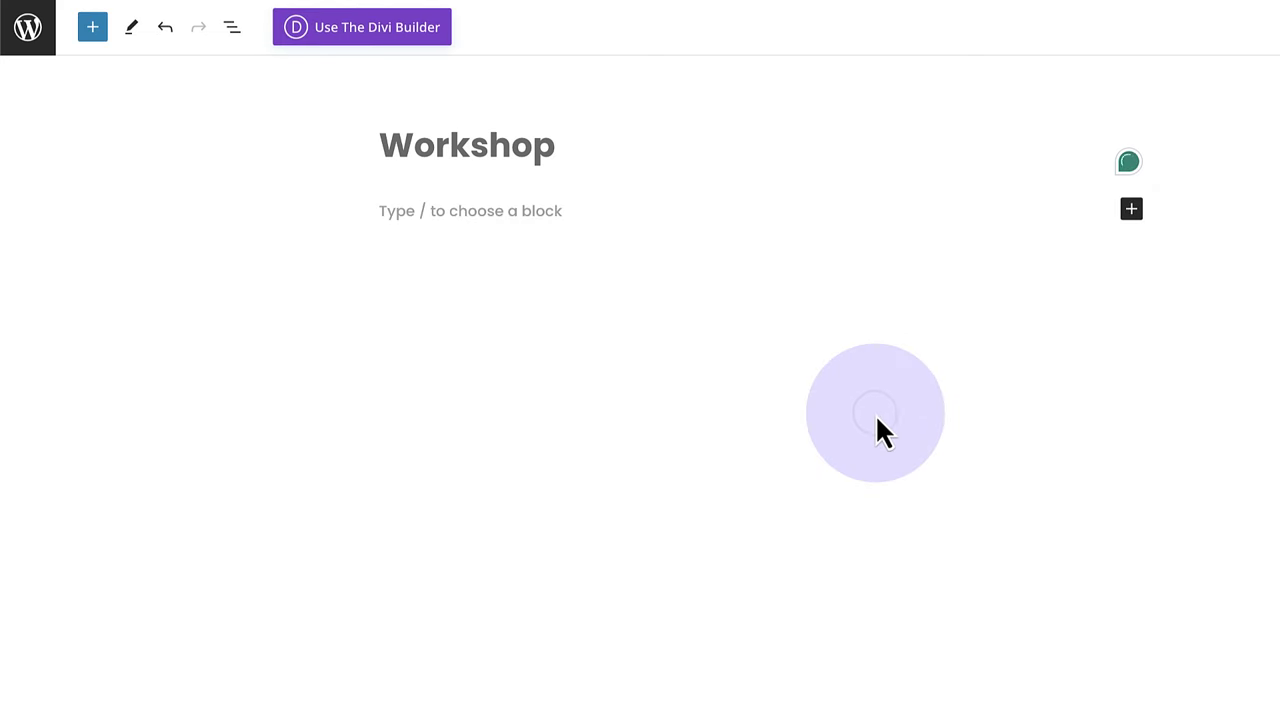
click(547, 212)
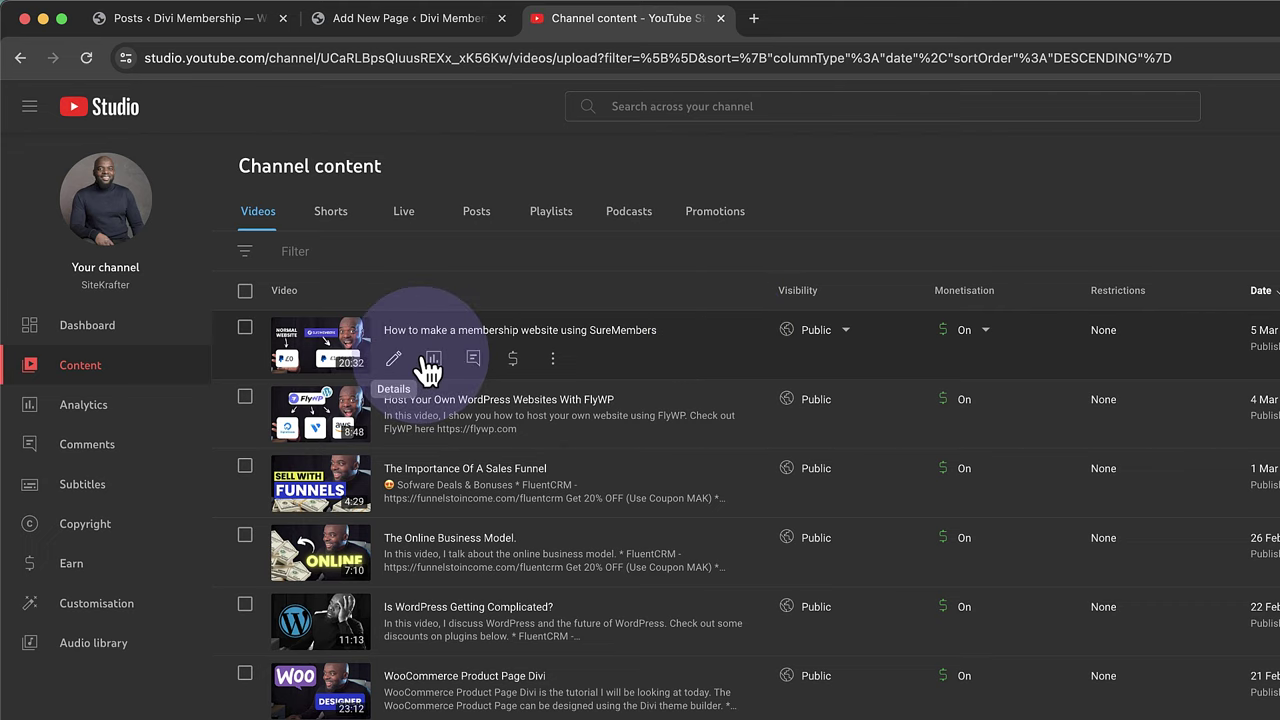
click(555, 360)
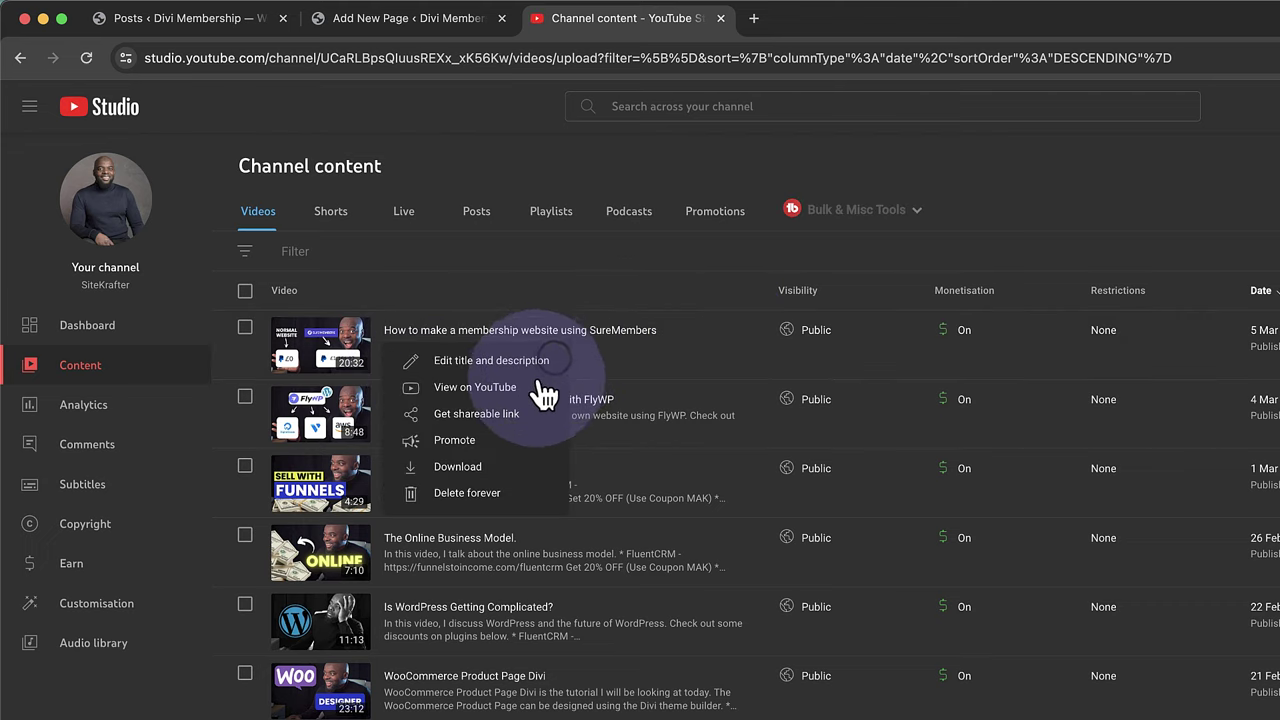
click(512, 414)
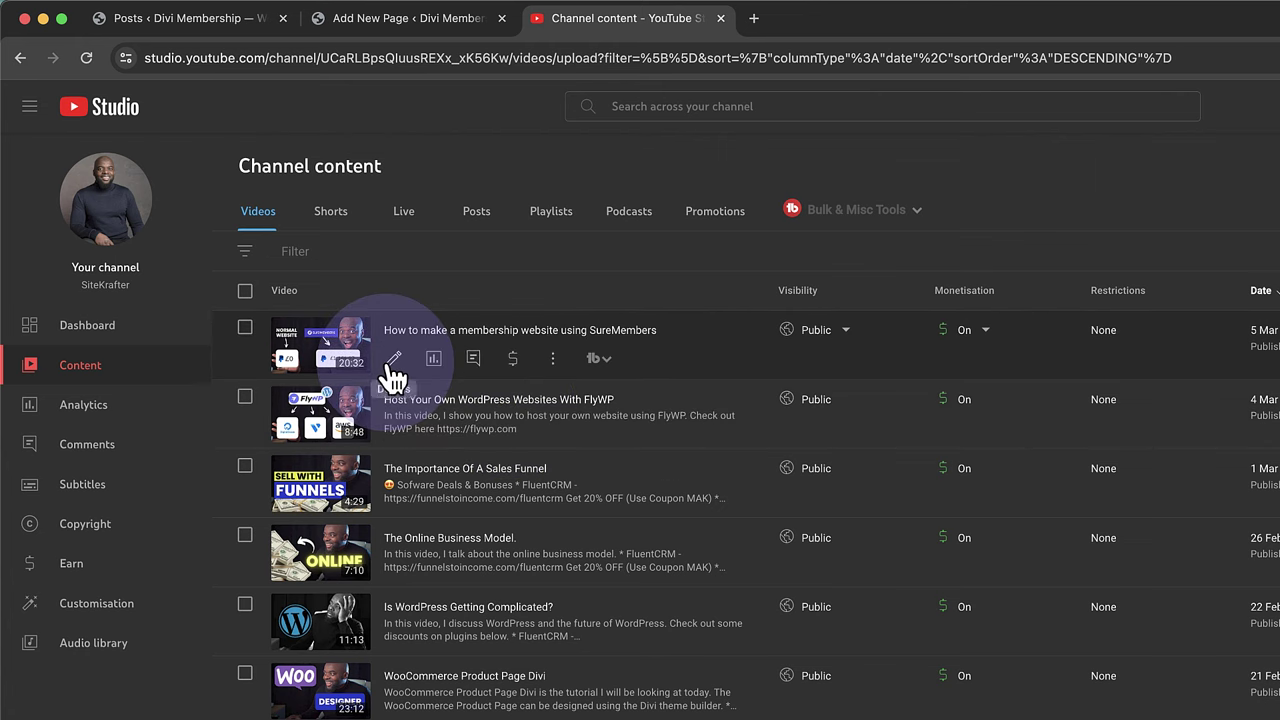
Step: Embed the SureMembers membership-website video in a YouTube block using the pasted URL
click(388, 18)
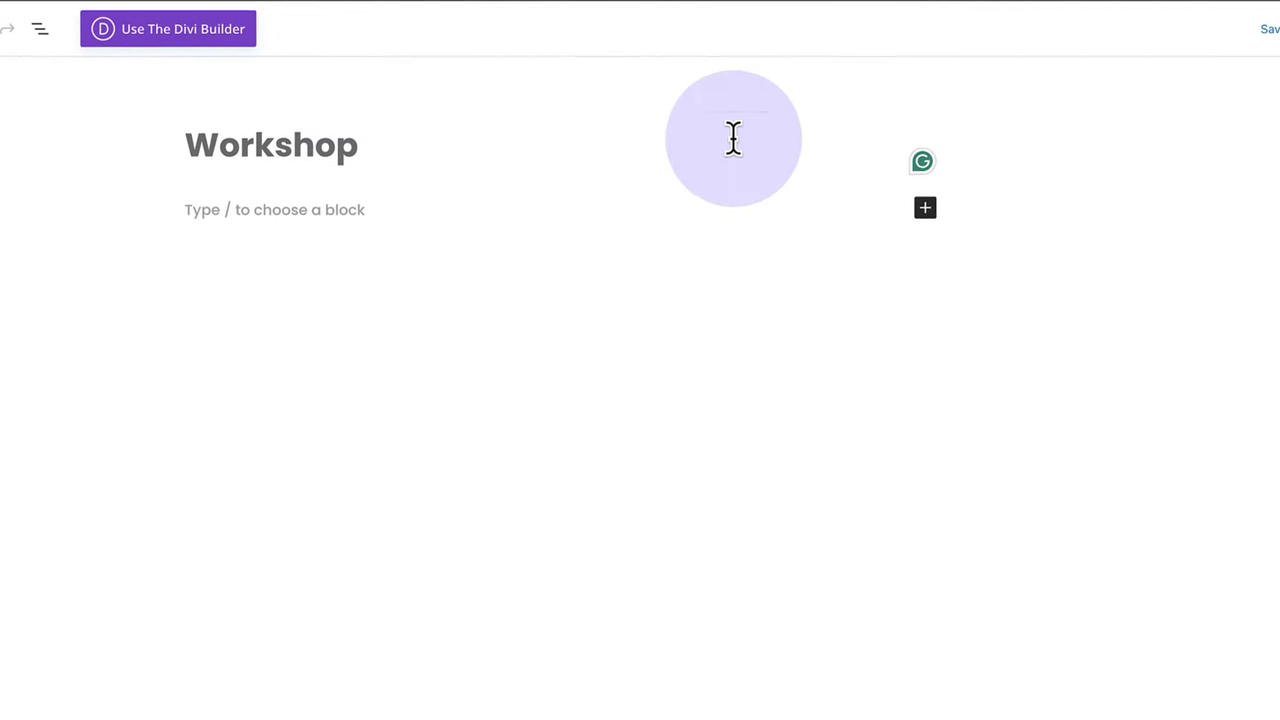
click(1119, 287)
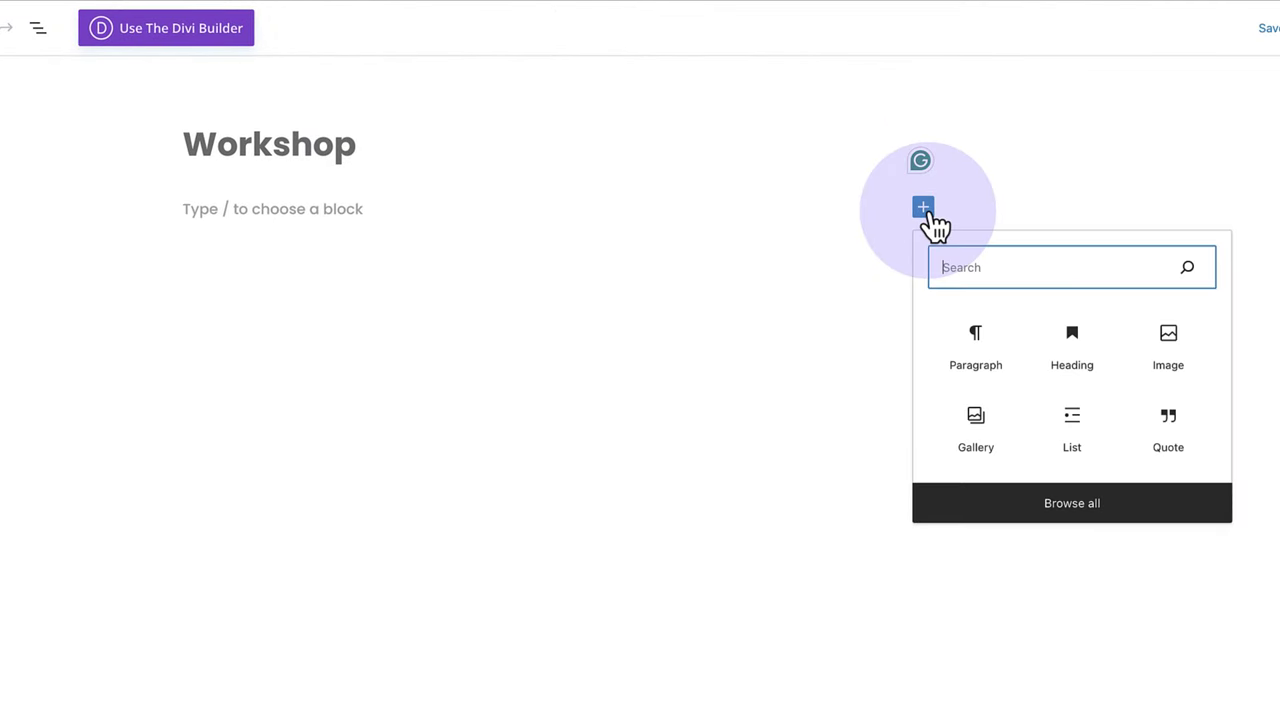
text(video)
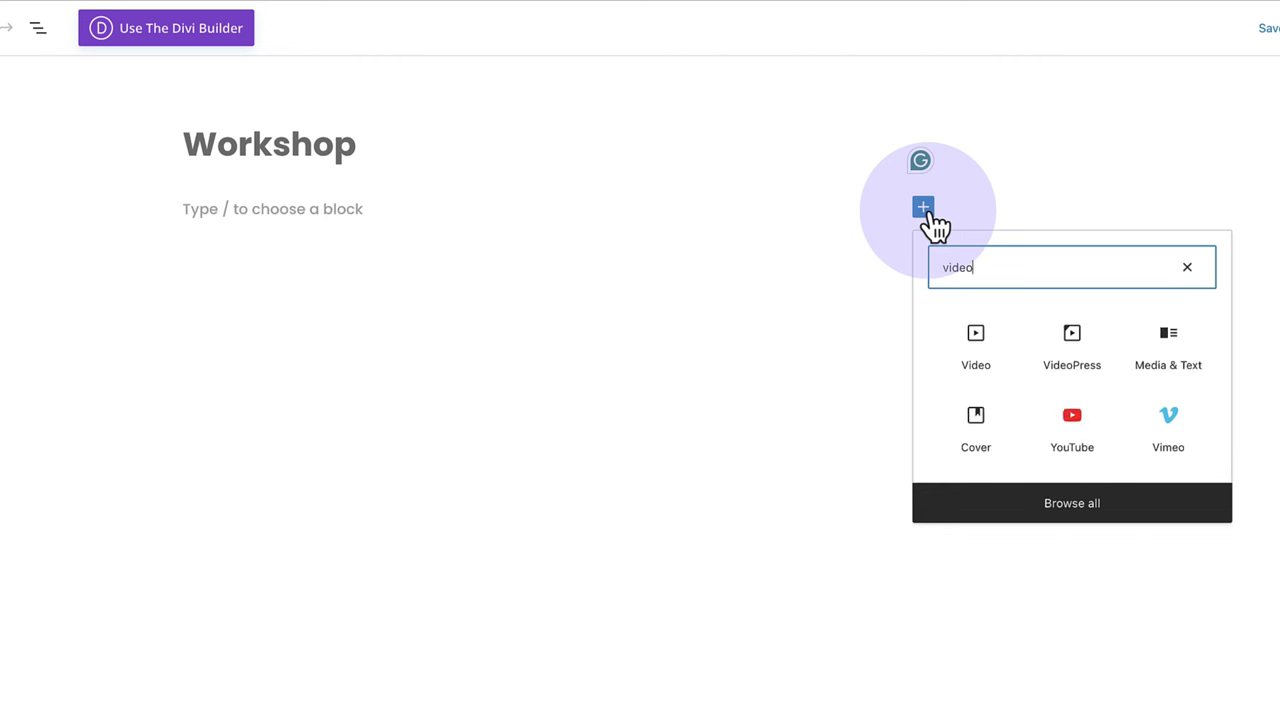
click(1072, 425)
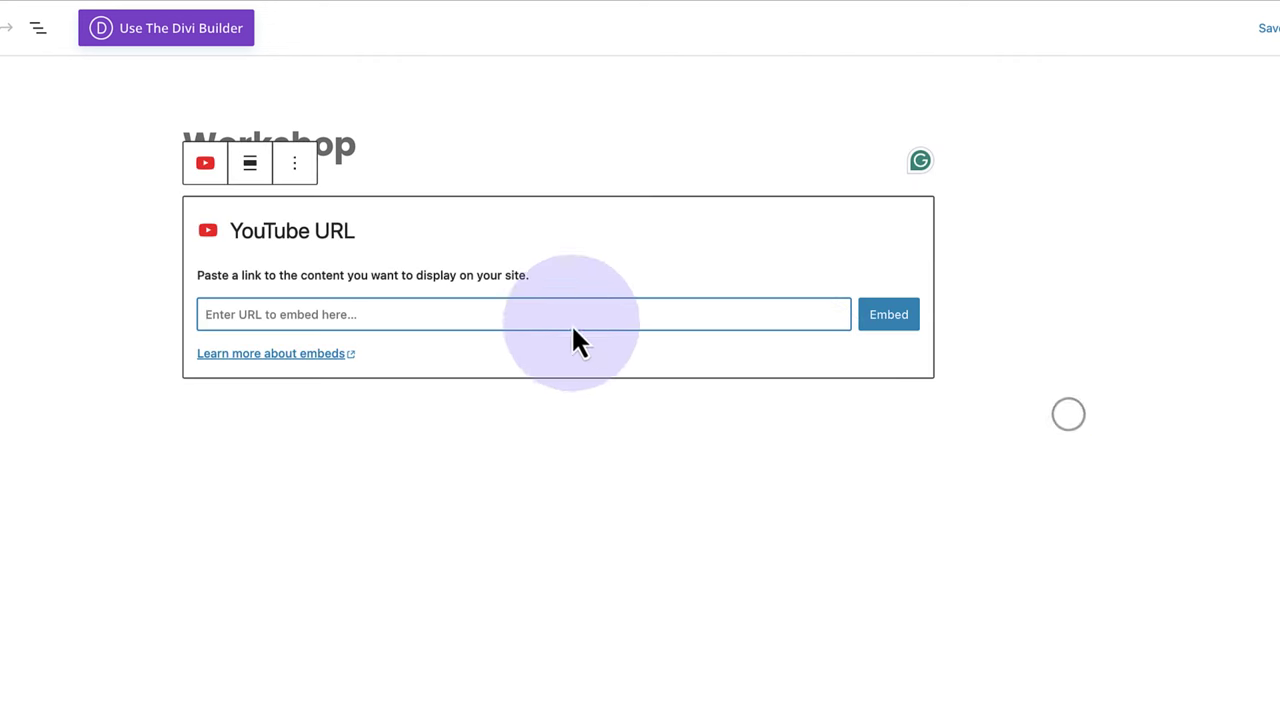
click(510, 312)
text(https://youtu.be/OILCY9RmUbQ)
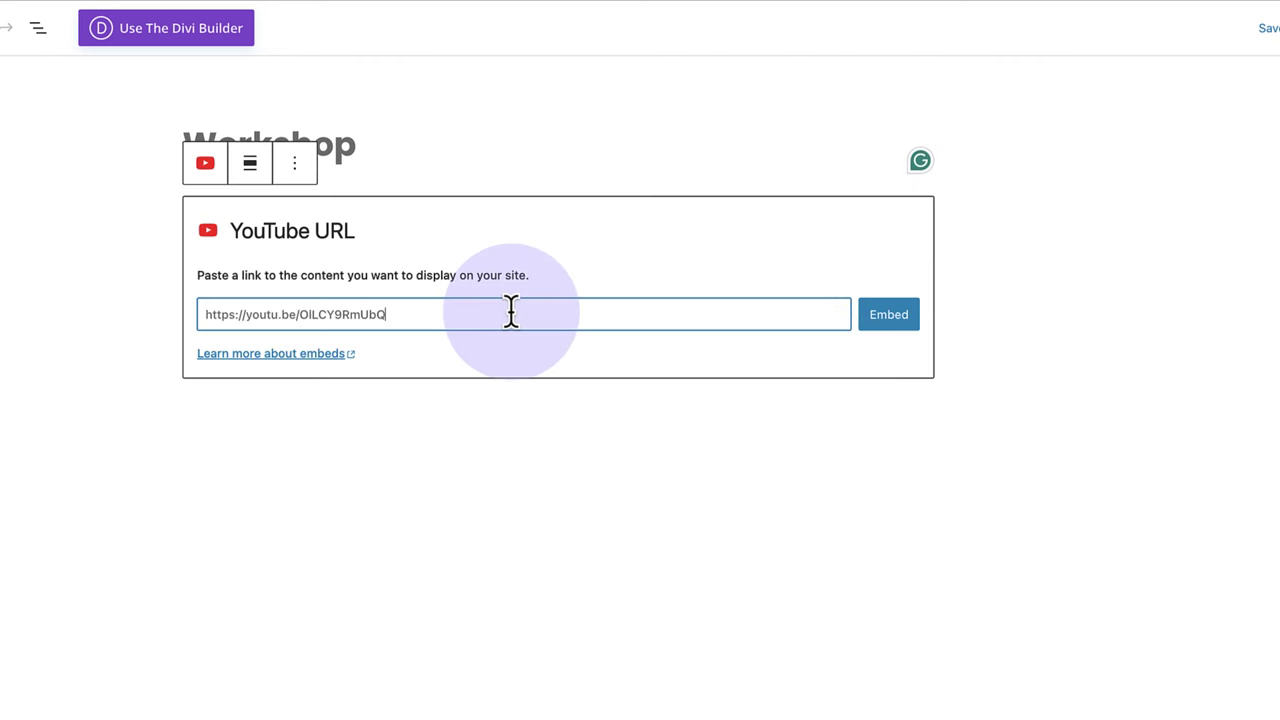
click(874, 316)
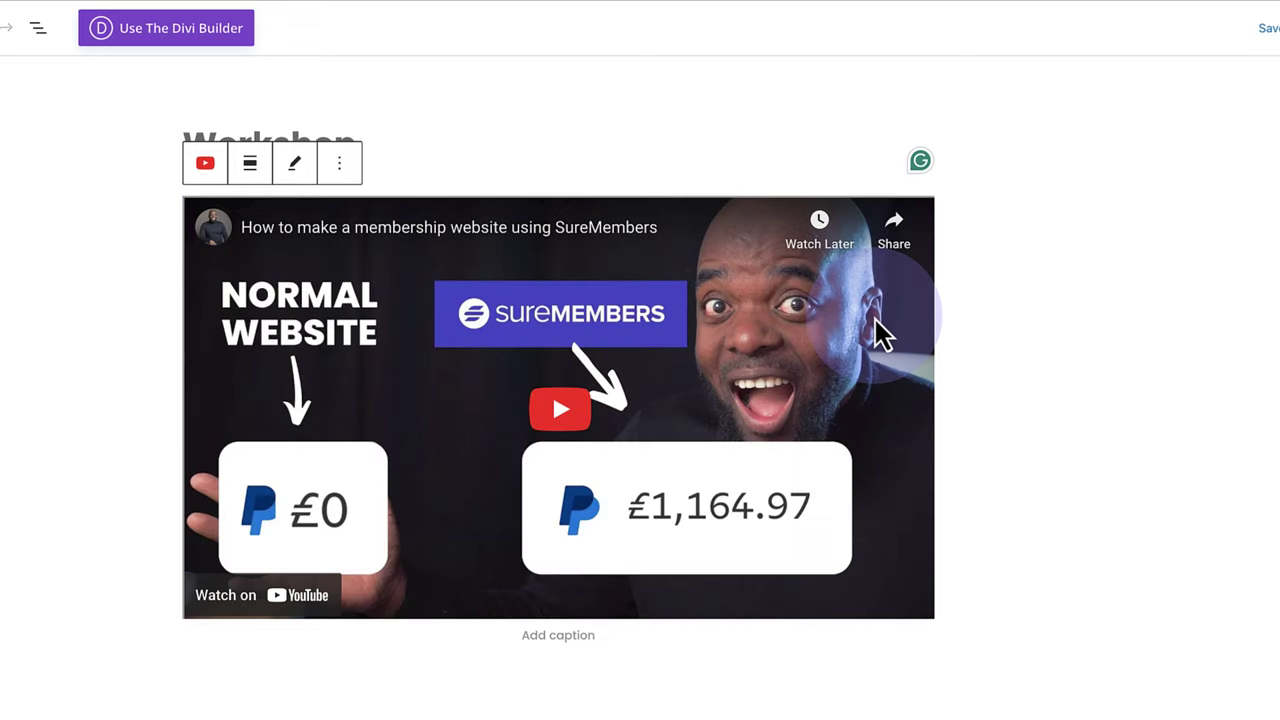
Step: Add an empty paragraph block below the video embed
click(592, 678)
click(923, 645)
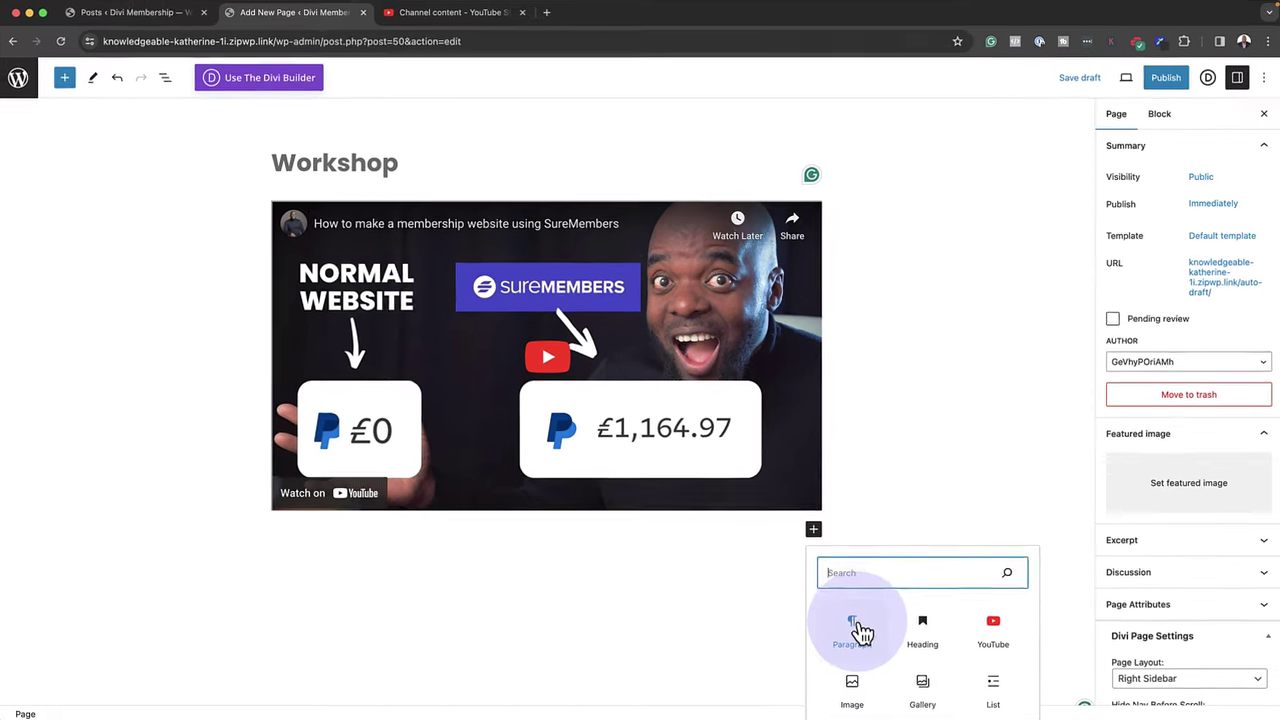
click(857, 625)
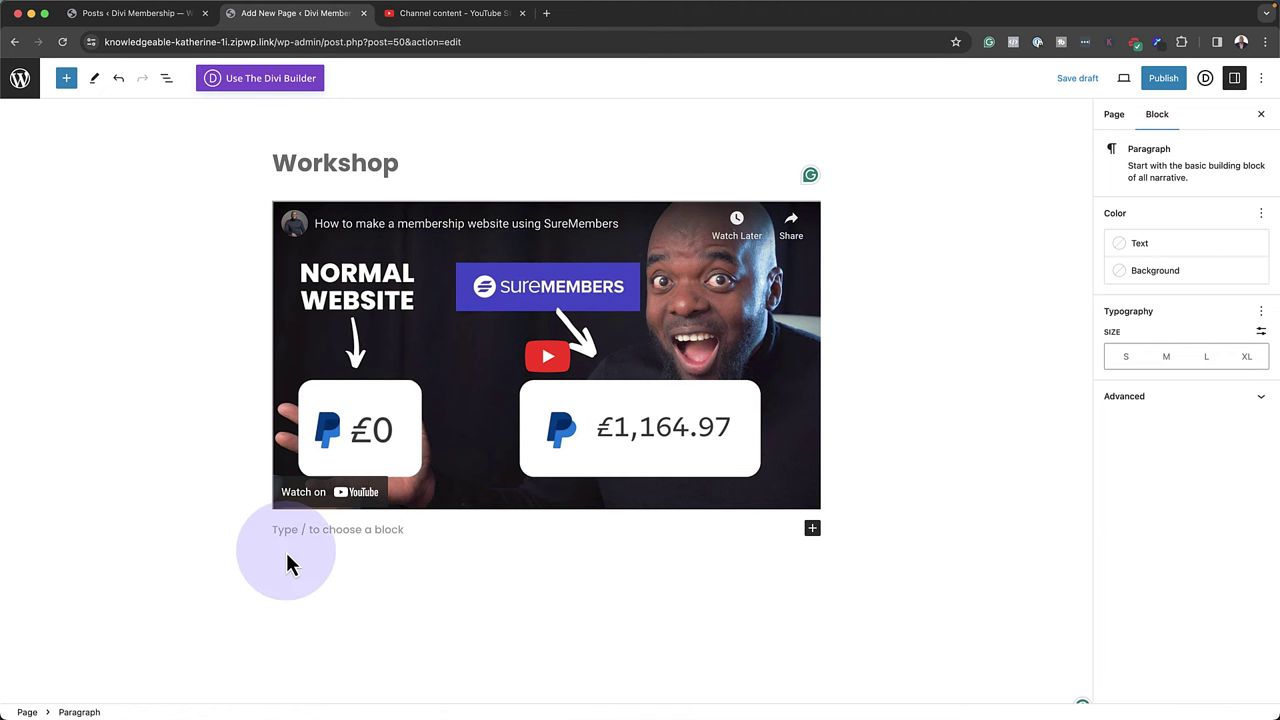
Step: Paste lorem ipsum and turn its first sentence 'Donec nec justo eget felis facilisis fermentum.' into a heading
key(super+v)
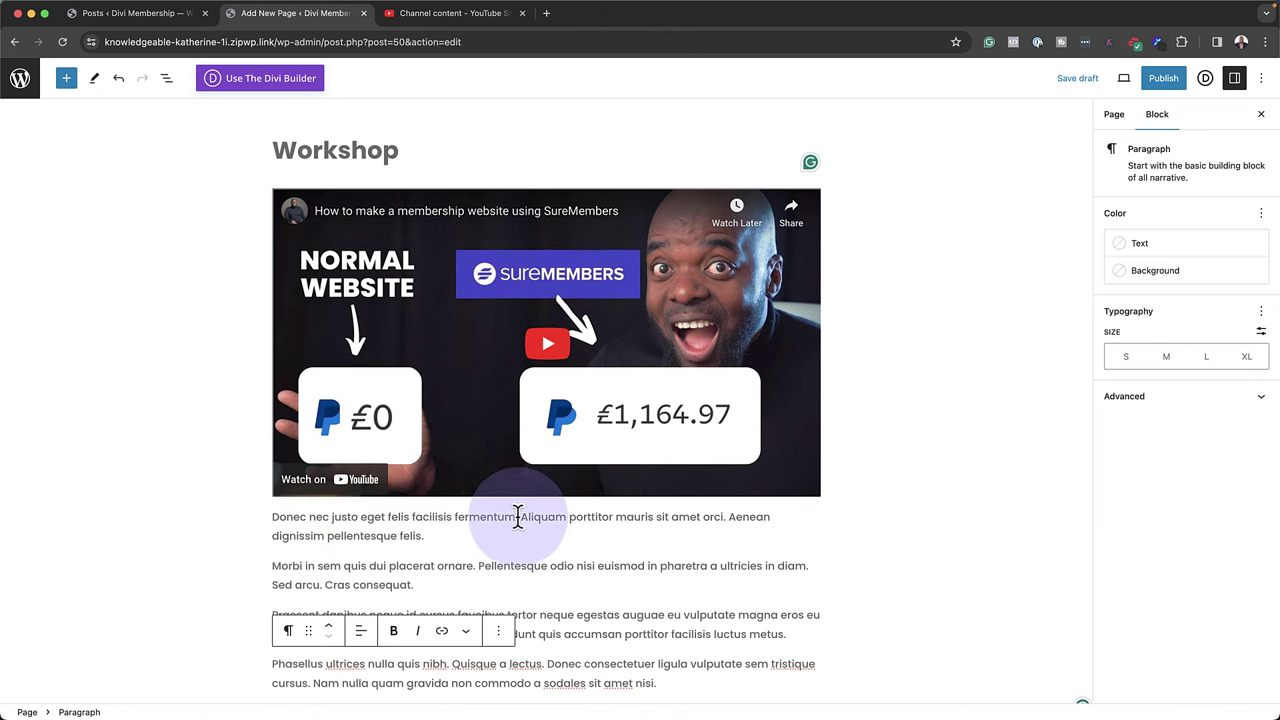
click(520, 515)
key(Return)
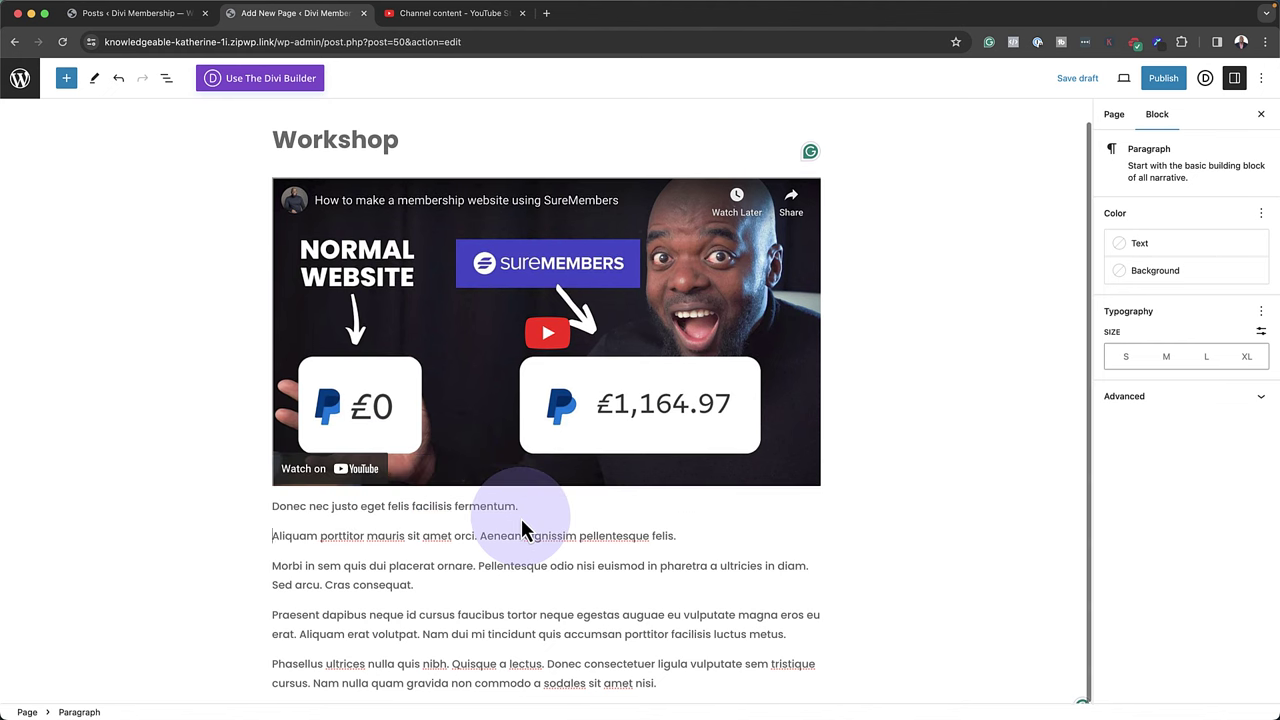
drag(529, 506, 277, 509)
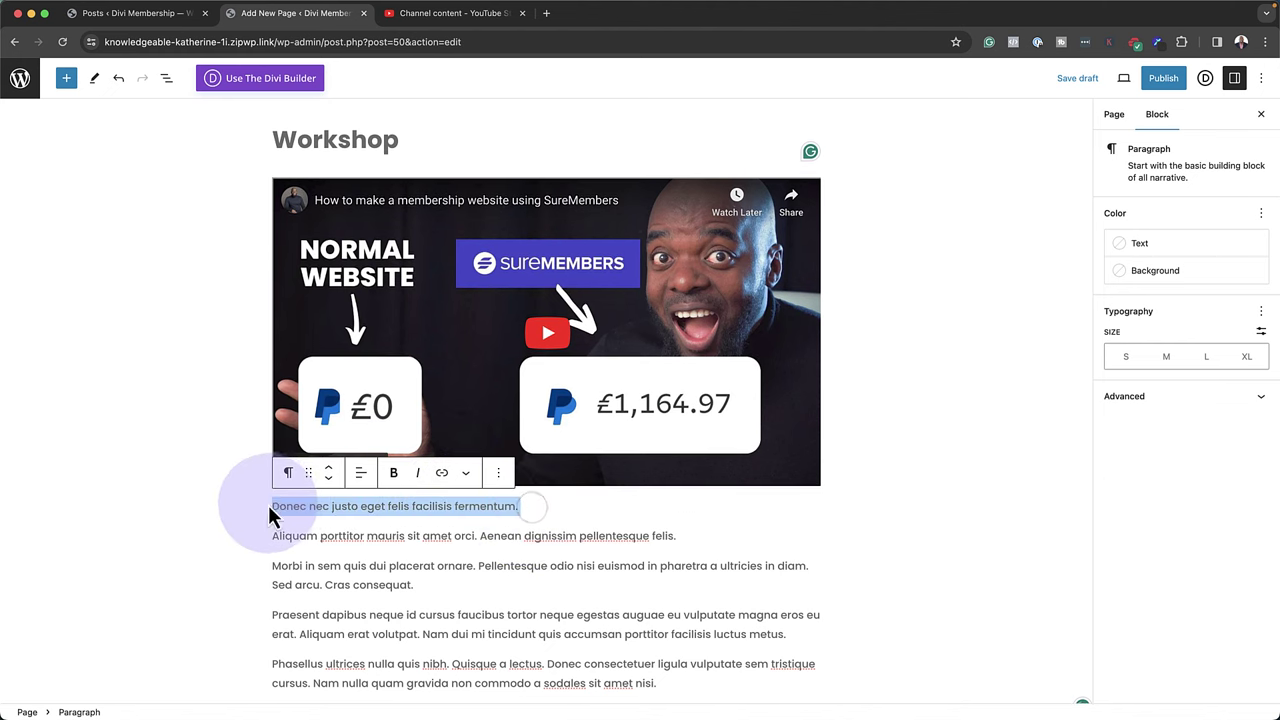
click(288, 472)
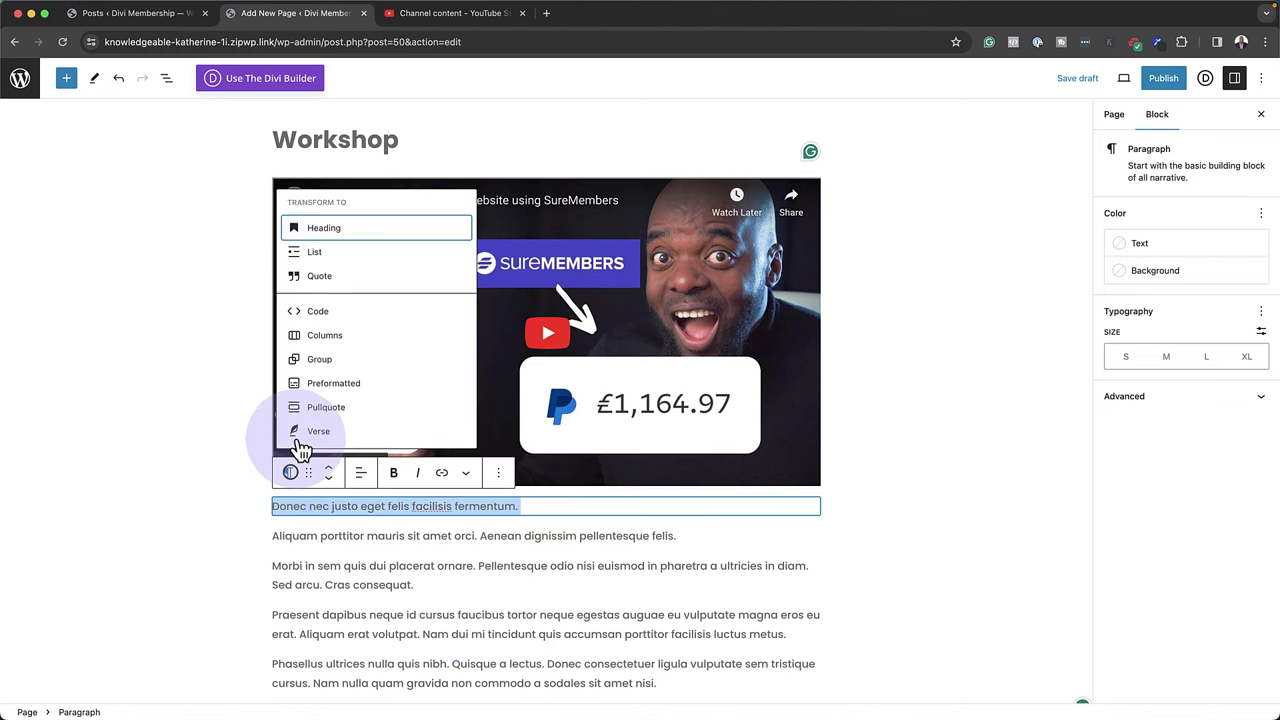
click(324, 228)
Step: Publish the Workshop page and exit the editor to the Pages list
scroll(962, 655, down, 1)
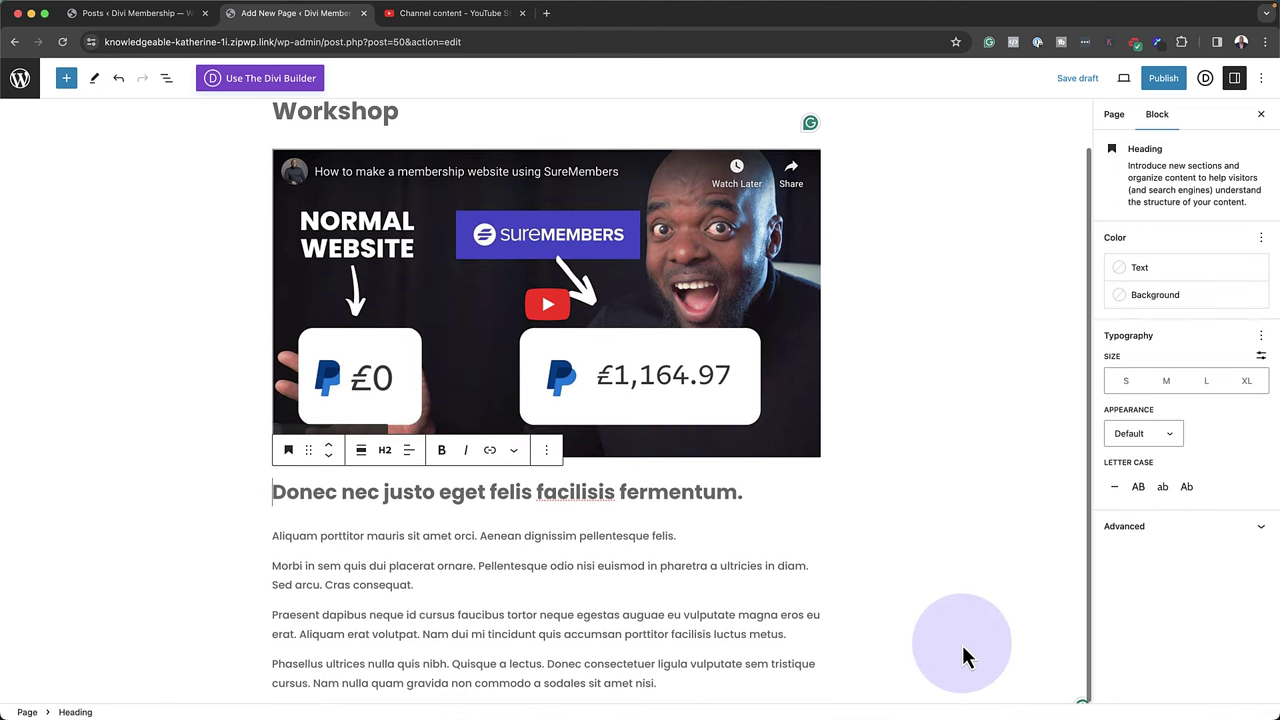
scroll(962, 655, up, 1)
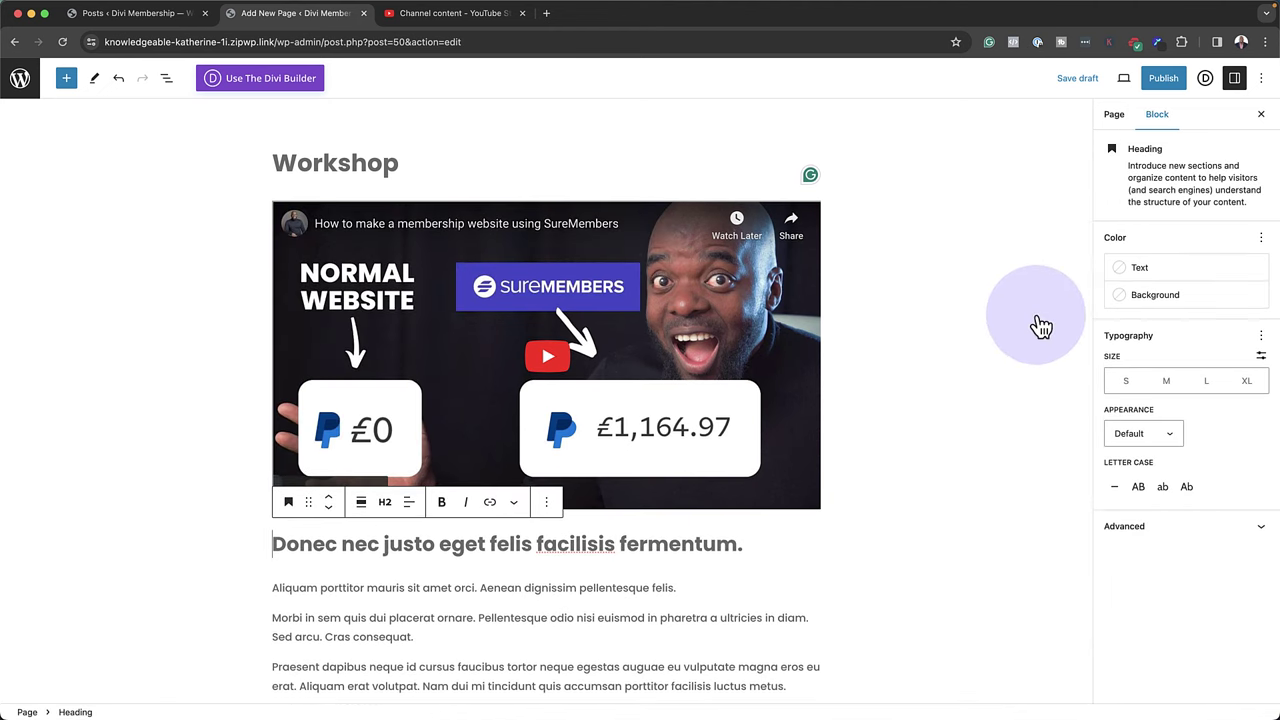
click(1163, 78)
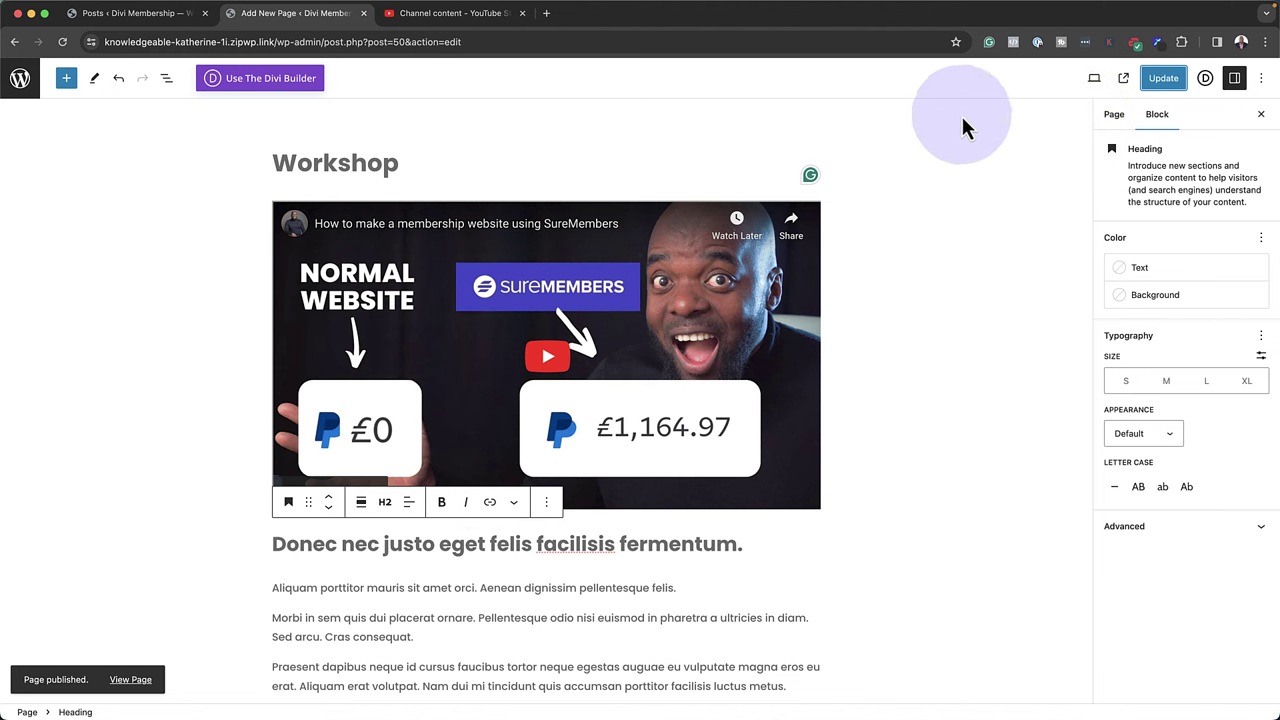
click(17, 82)
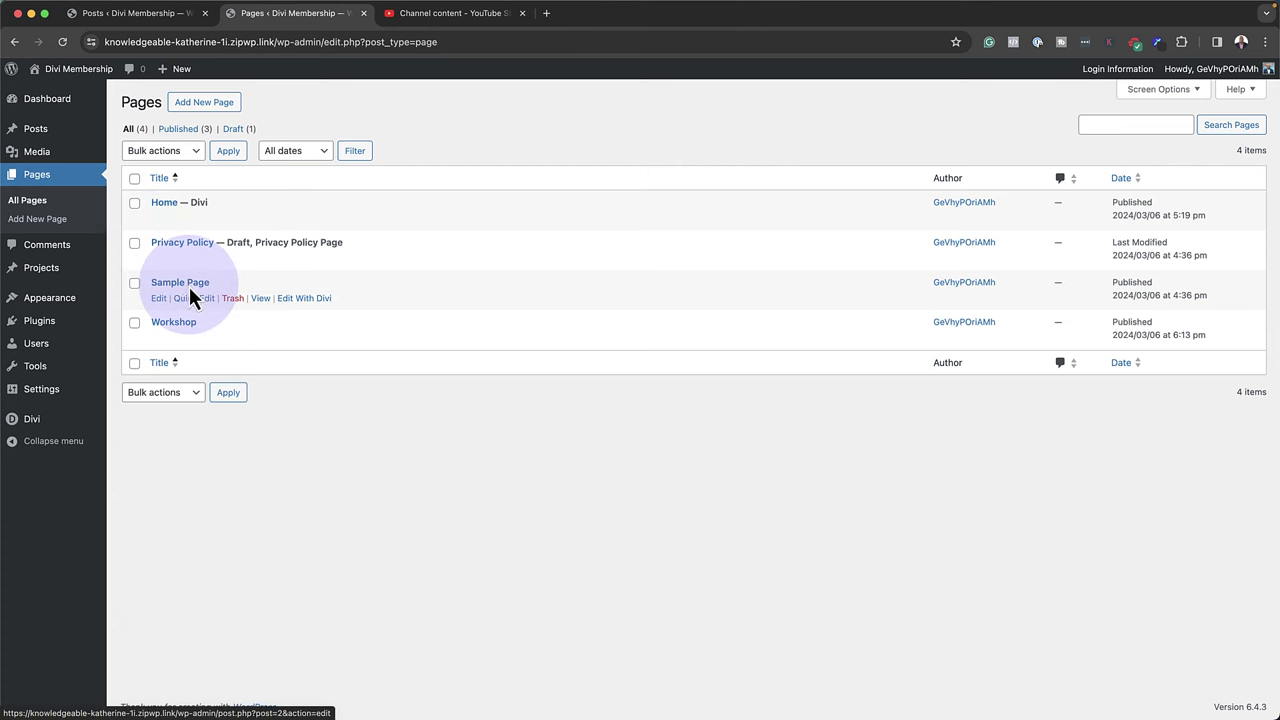
Step: Move the Sample Page to the Trash and open a blank browser tab
click(232, 298)
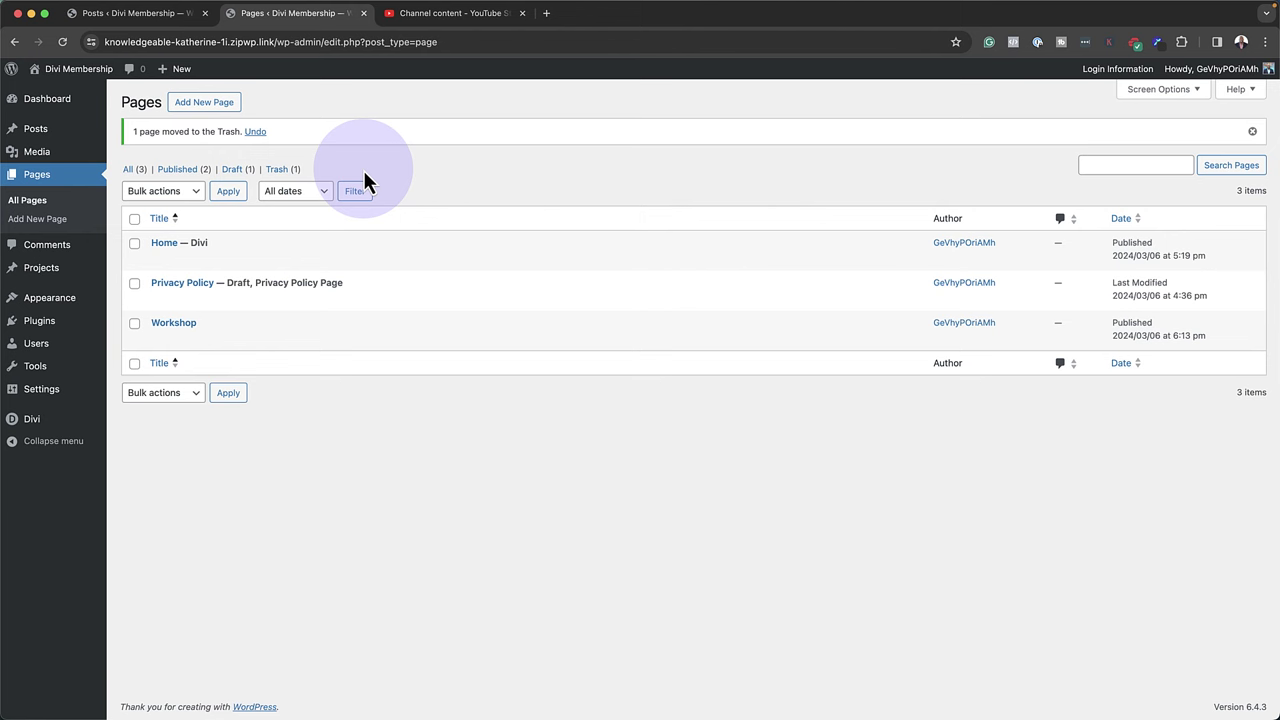
mouse_move(328, 331)
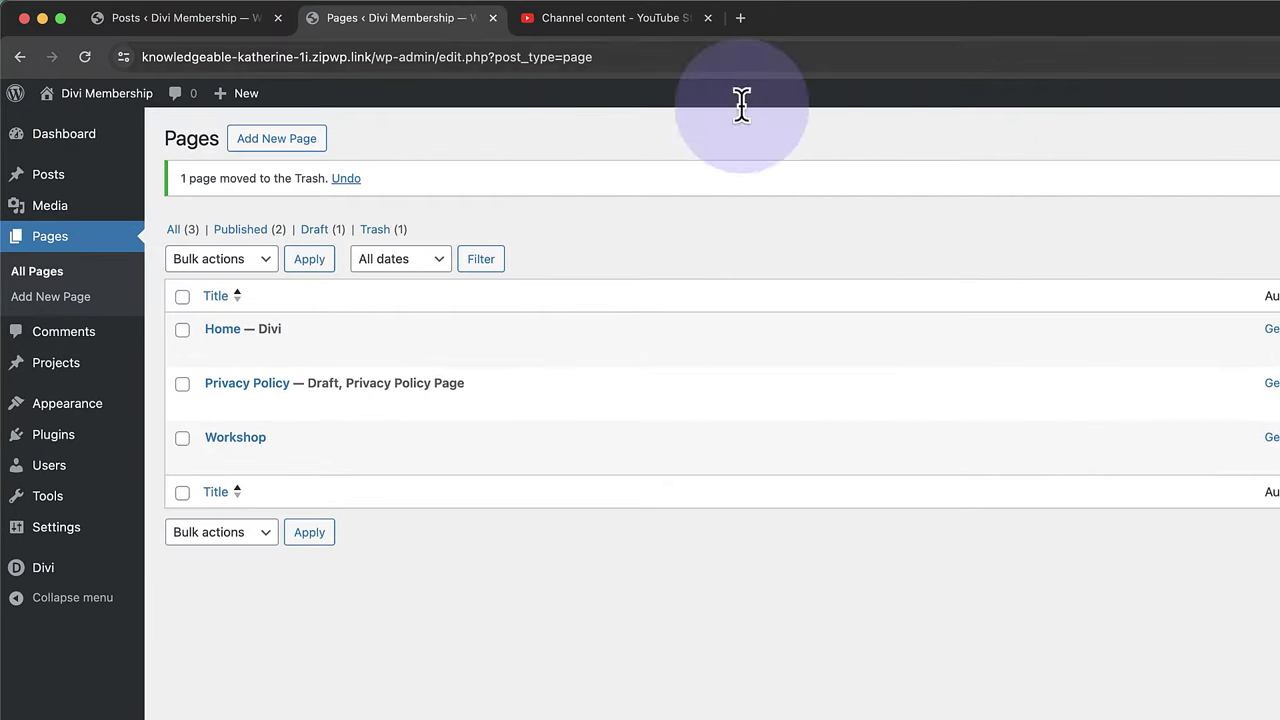
click(741, 18)
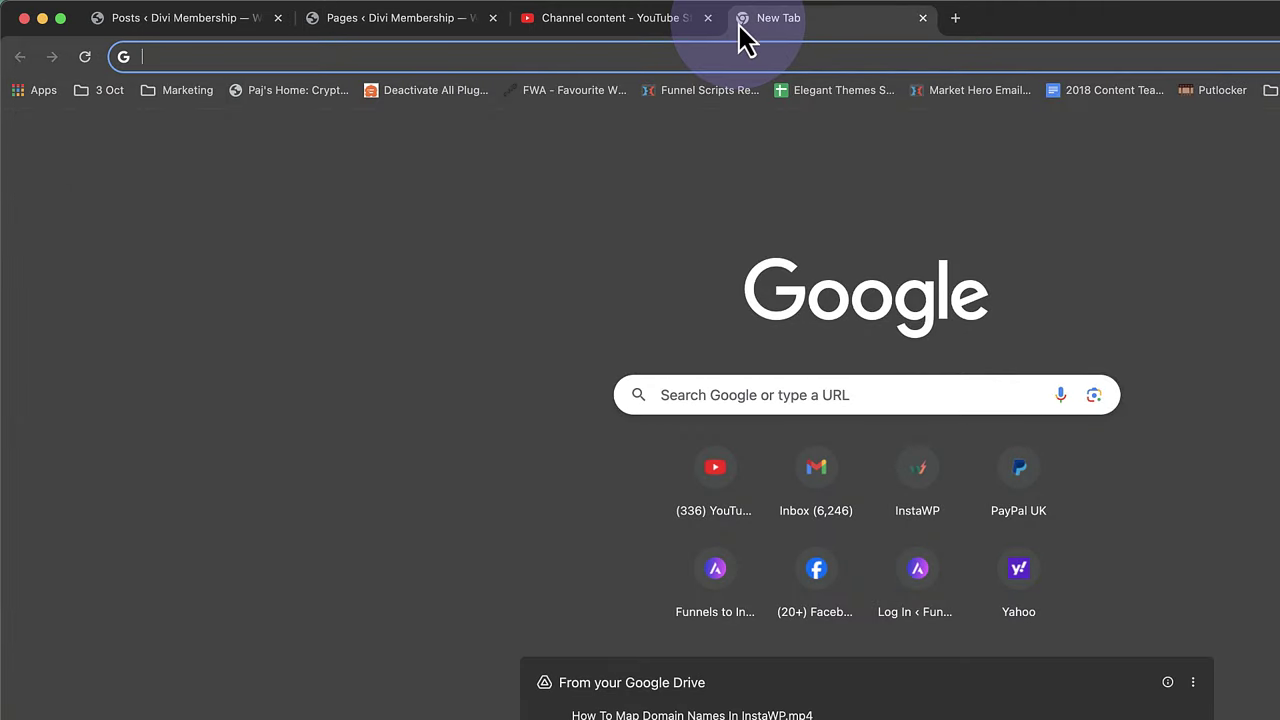
Step: Copy the SureMembers Agency license key from the suremembers.com account, then return to the Pages tab
text(surecart.com)
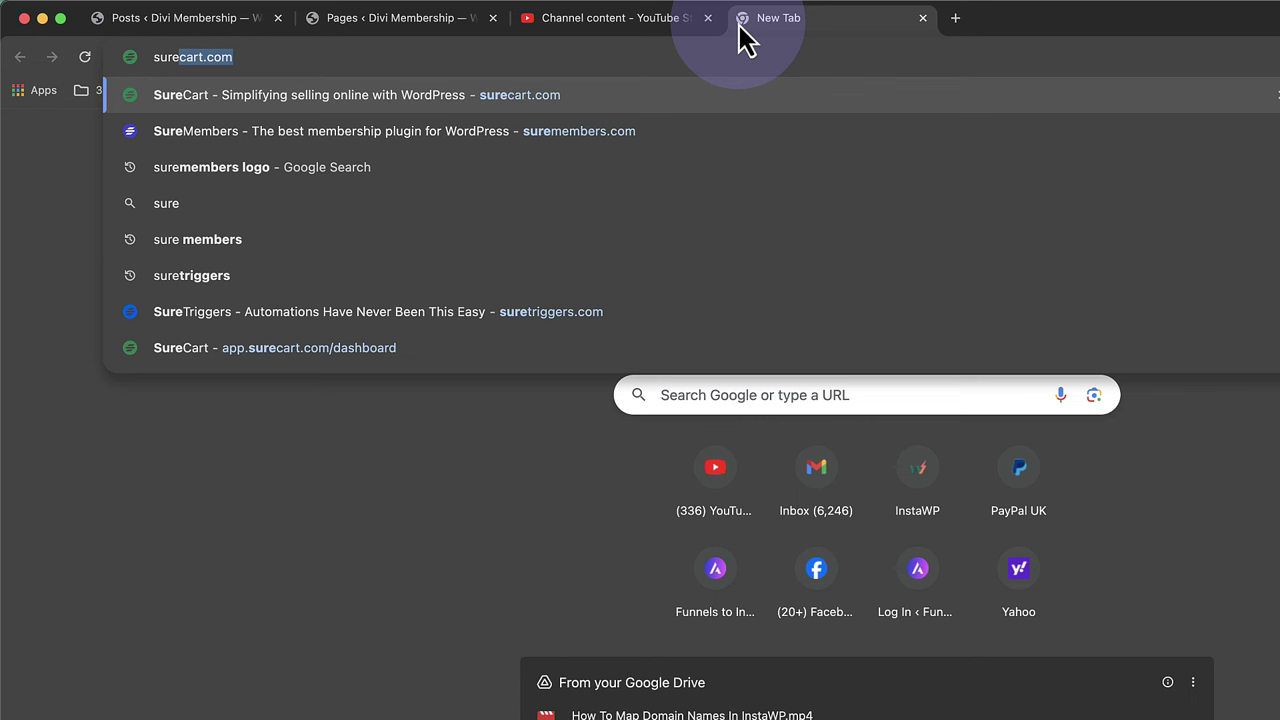
click(604, 134)
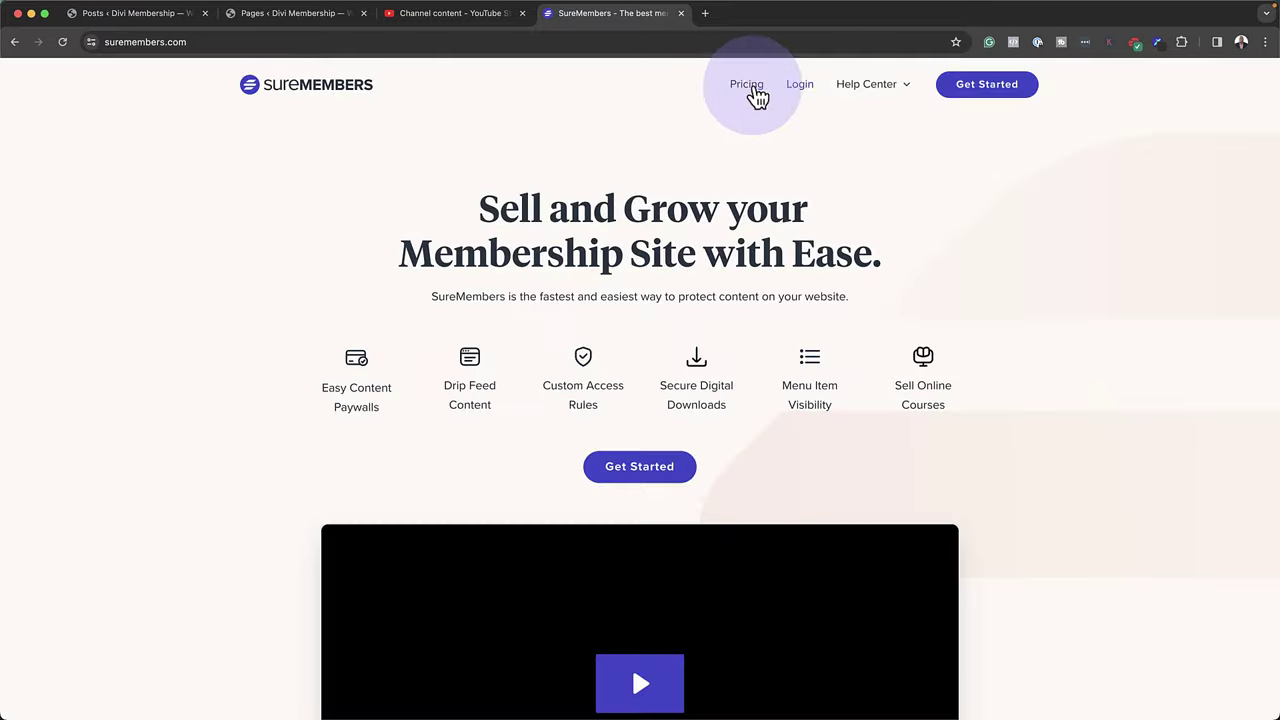
click(796, 88)
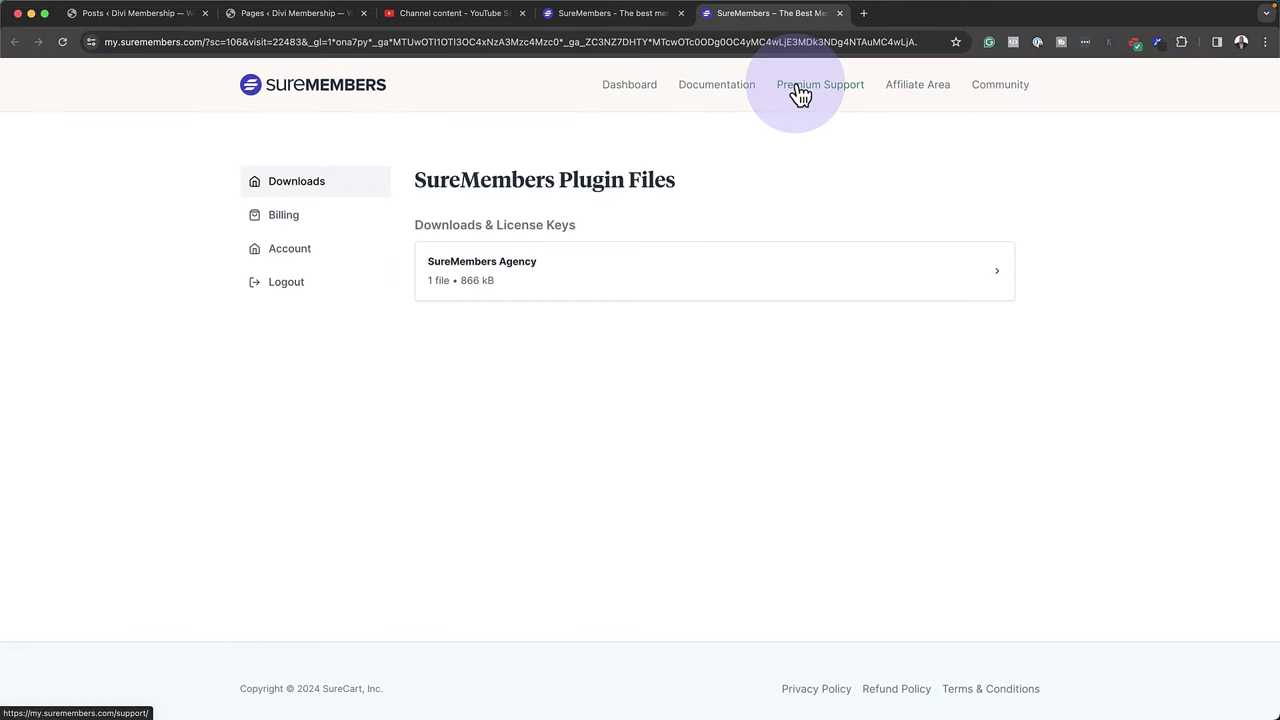
click(914, 280)
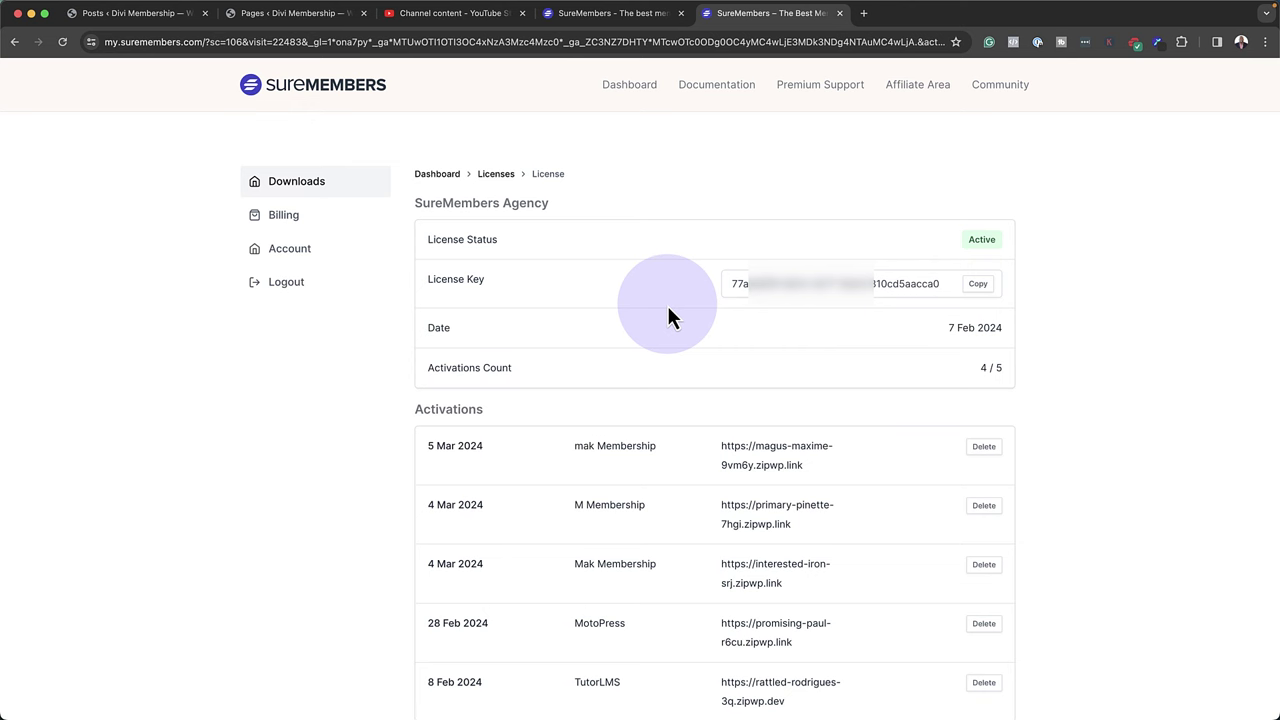
click(975, 285)
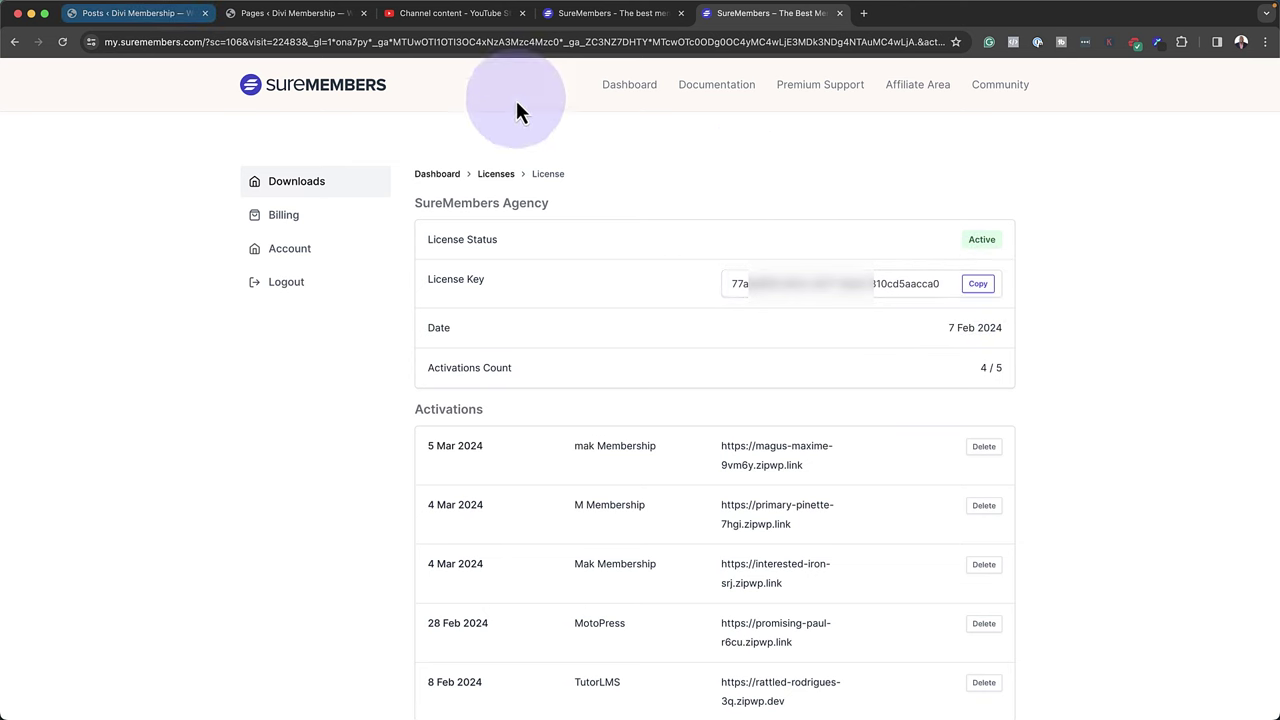
click(300, 14)
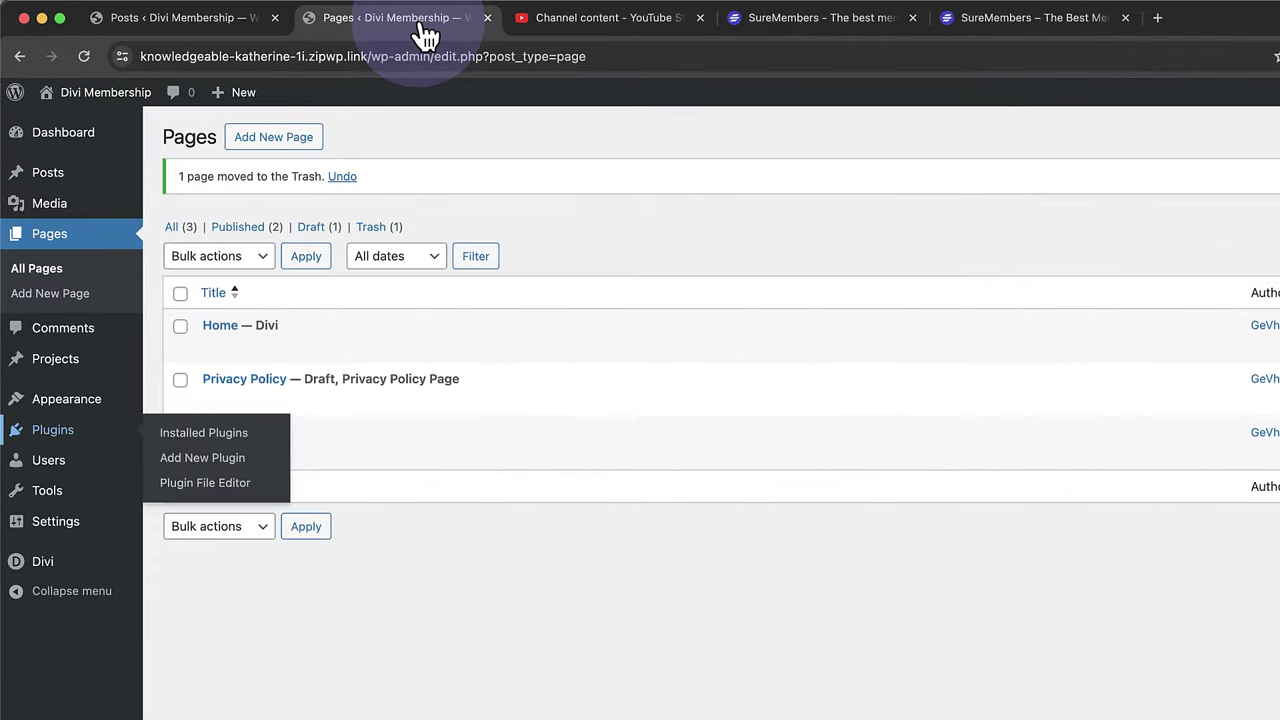
Step: Upload suremembers (2).zip, install and activate SureMembers 1.9.3, then view its empty Access Groups page
click(222, 464)
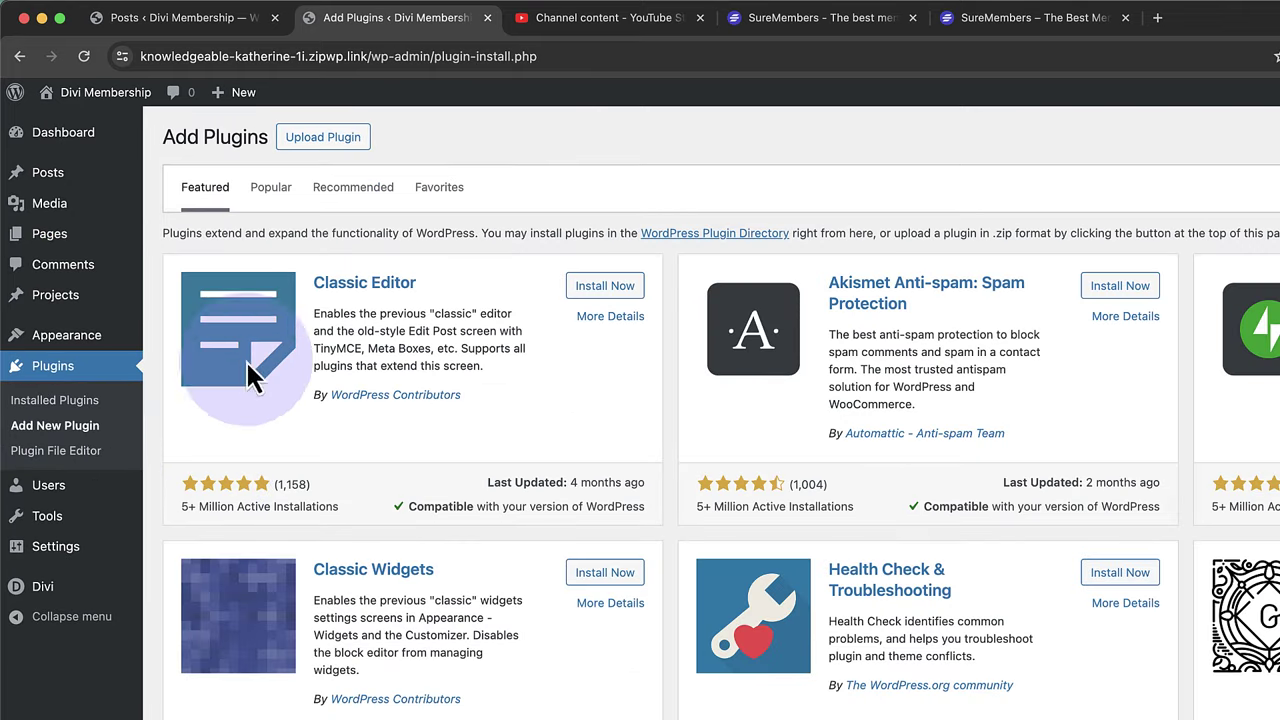
click(326, 145)
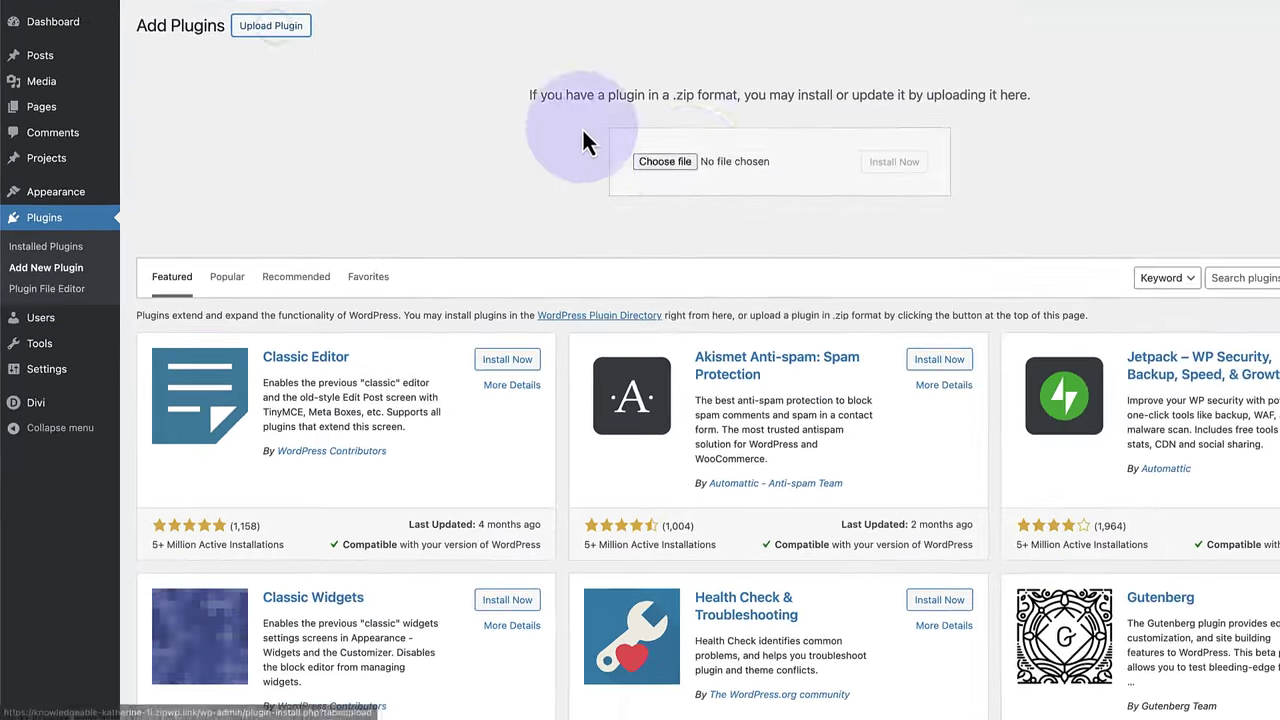
click(689, 163)
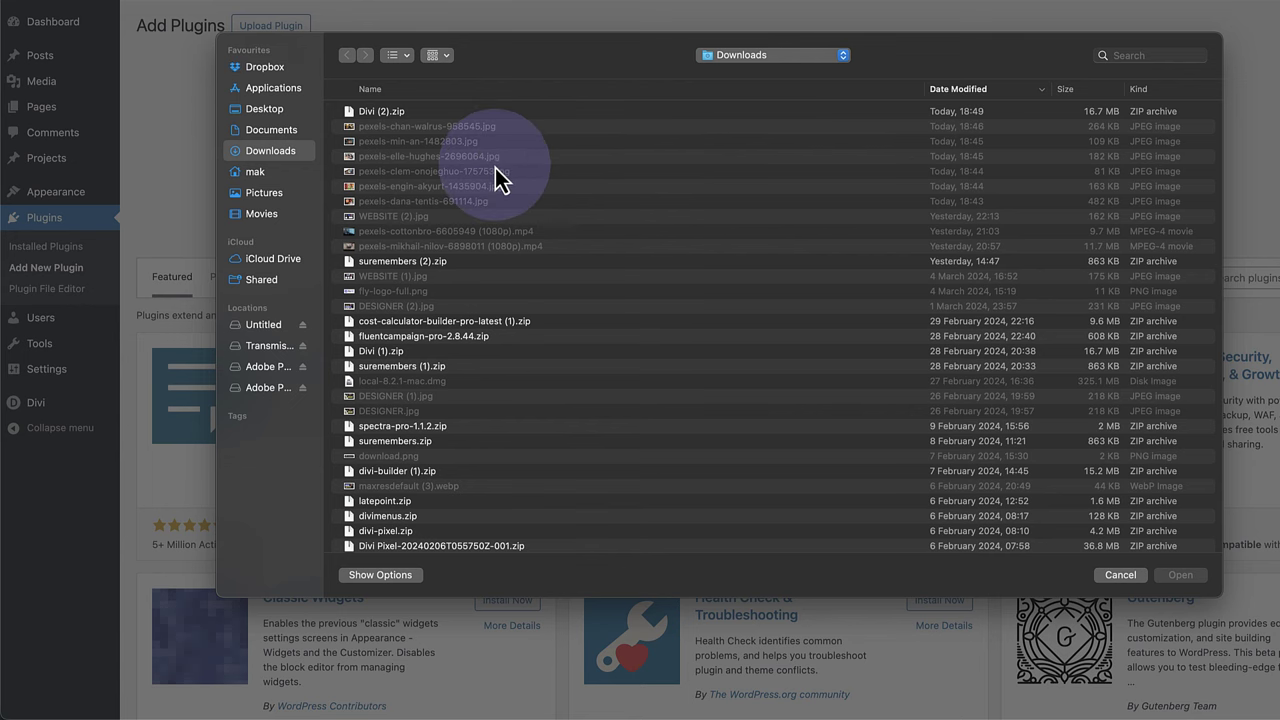
double_click(451, 264)
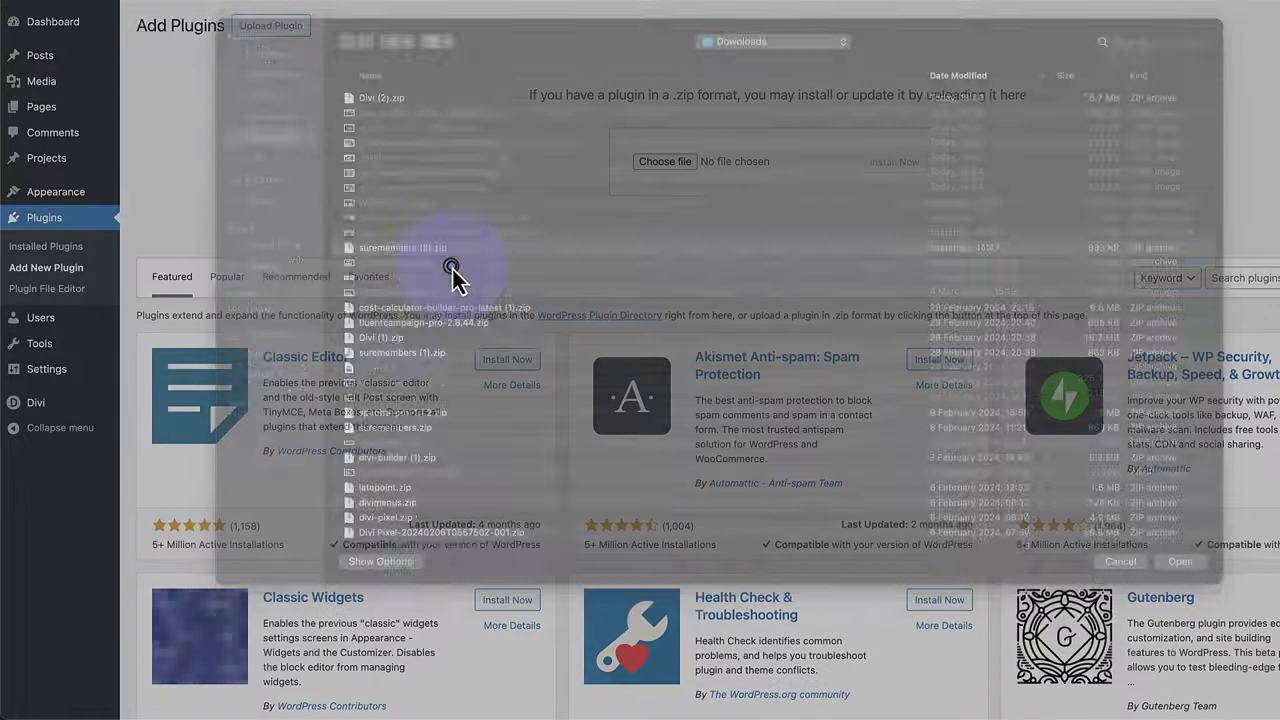
click(881, 170)
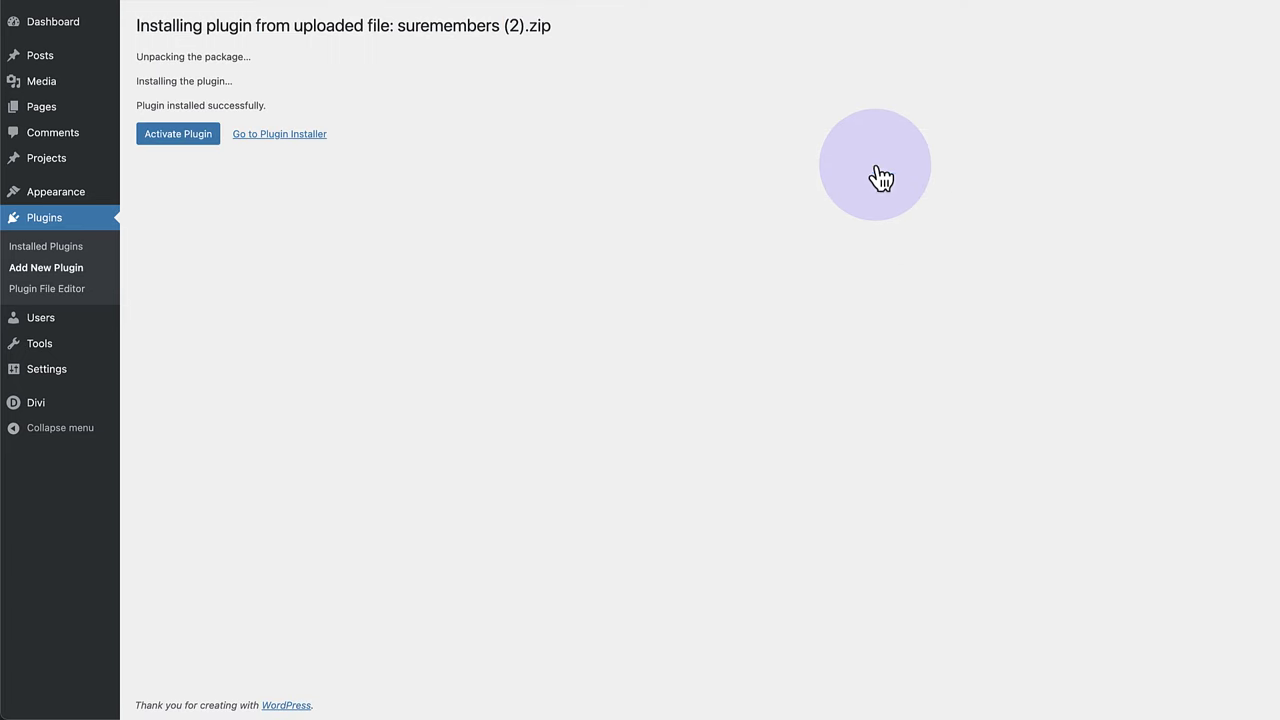
click(205, 145)
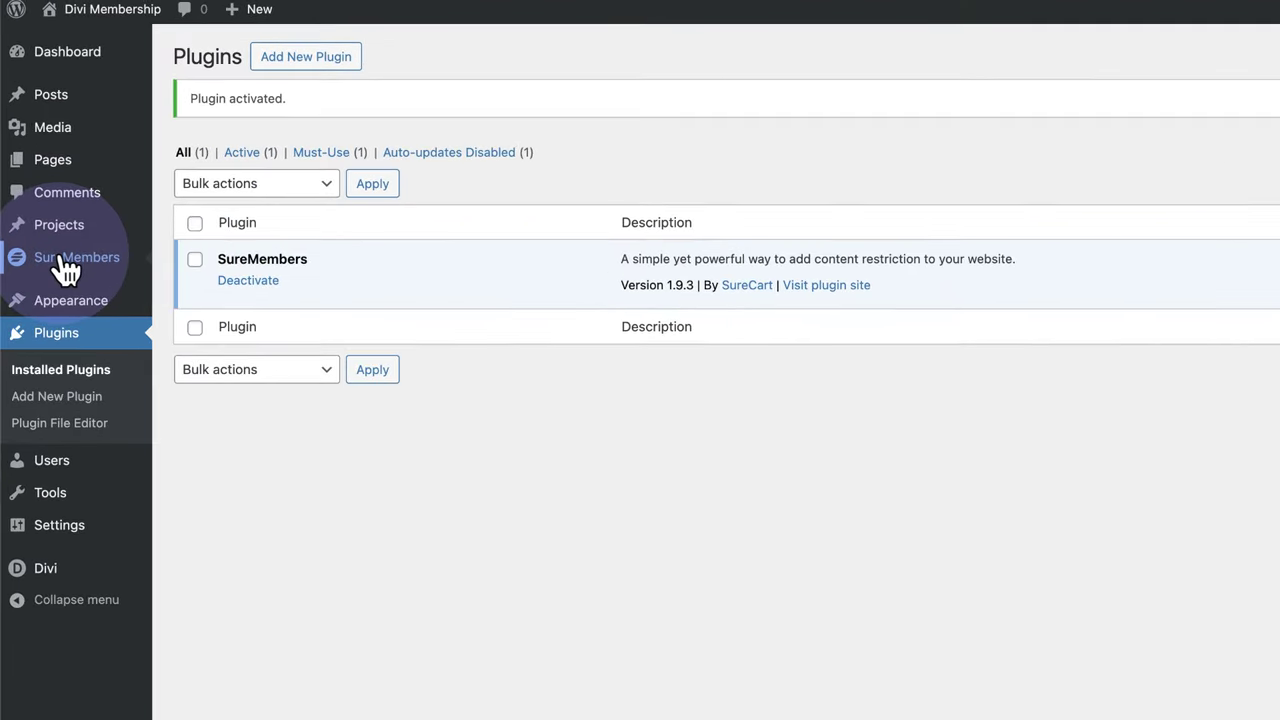
click(60, 256)
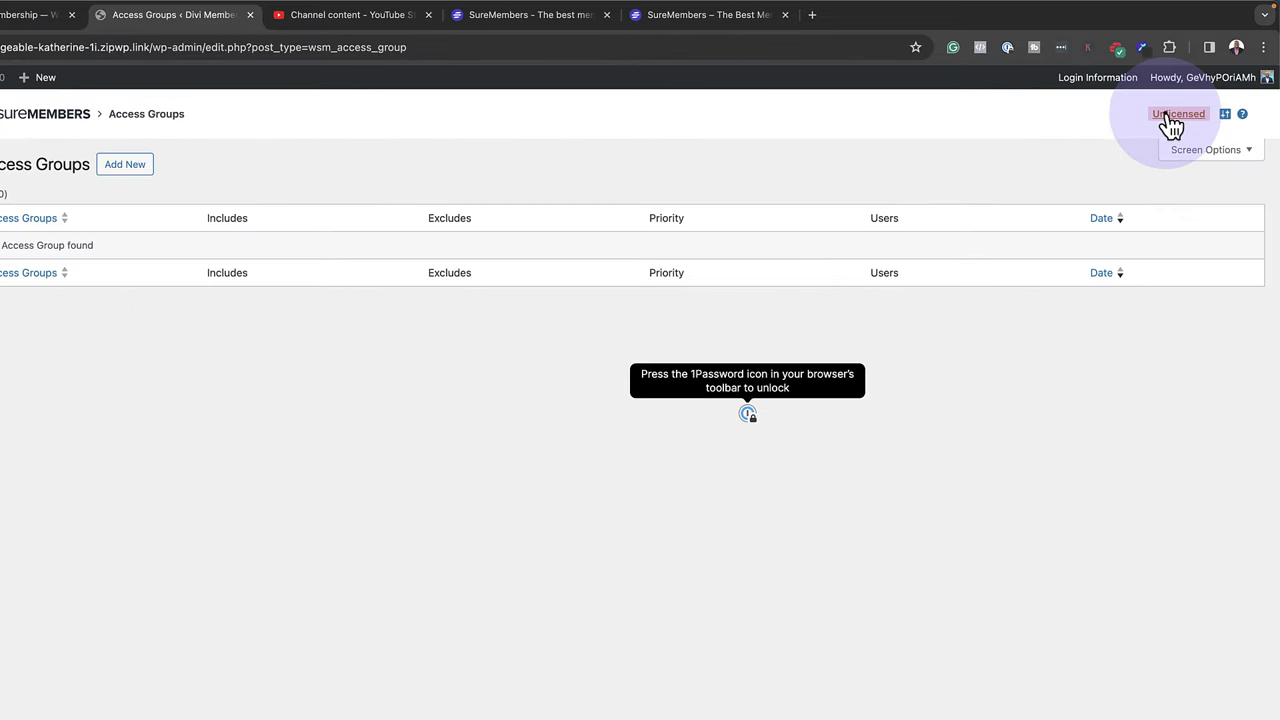
Step: Paste the licence key on the SureMembers Licensing tab and activate the licence
click(1177, 114)
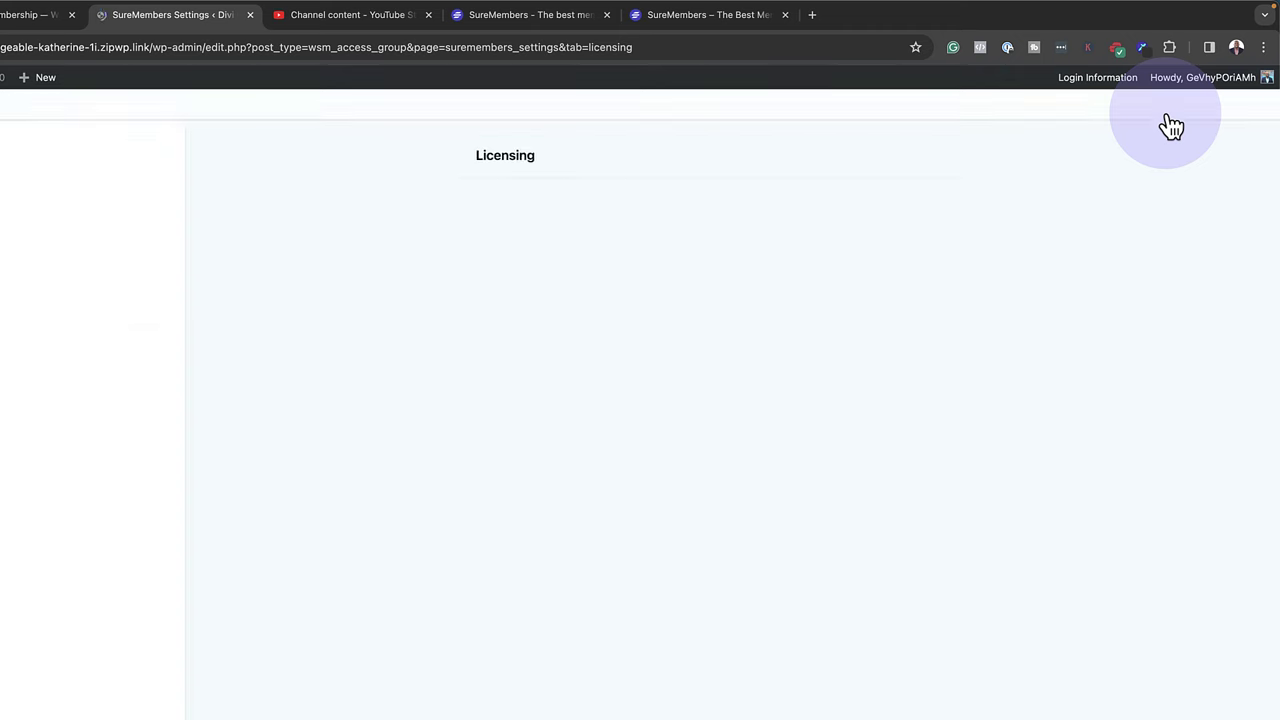
click(663, 277)
key(super+v)
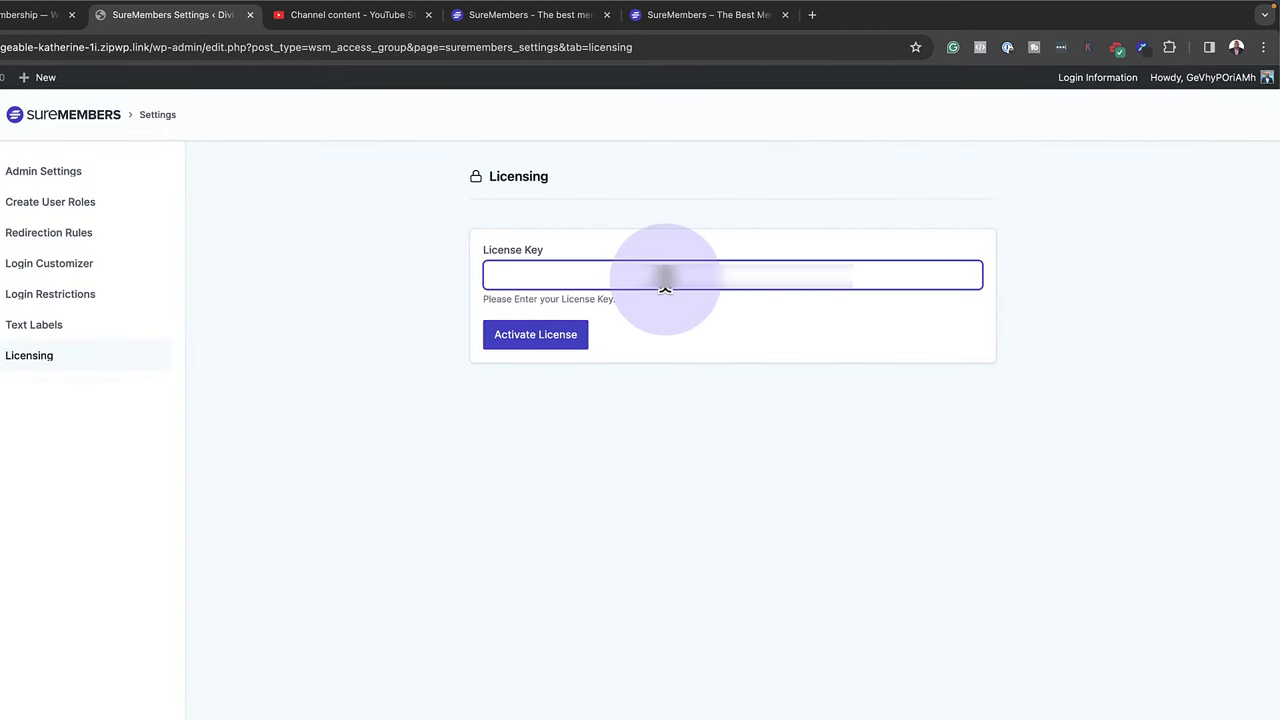
key(super+v)
click(557, 337)
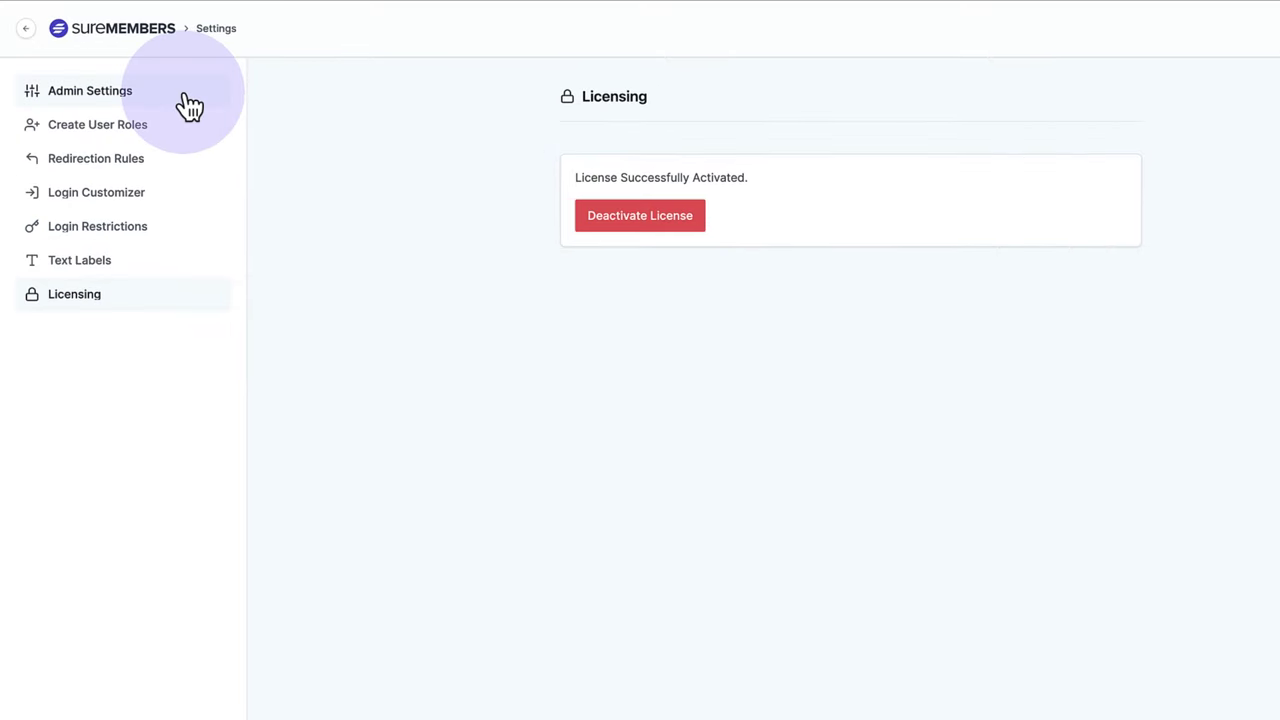
click(190, 107)
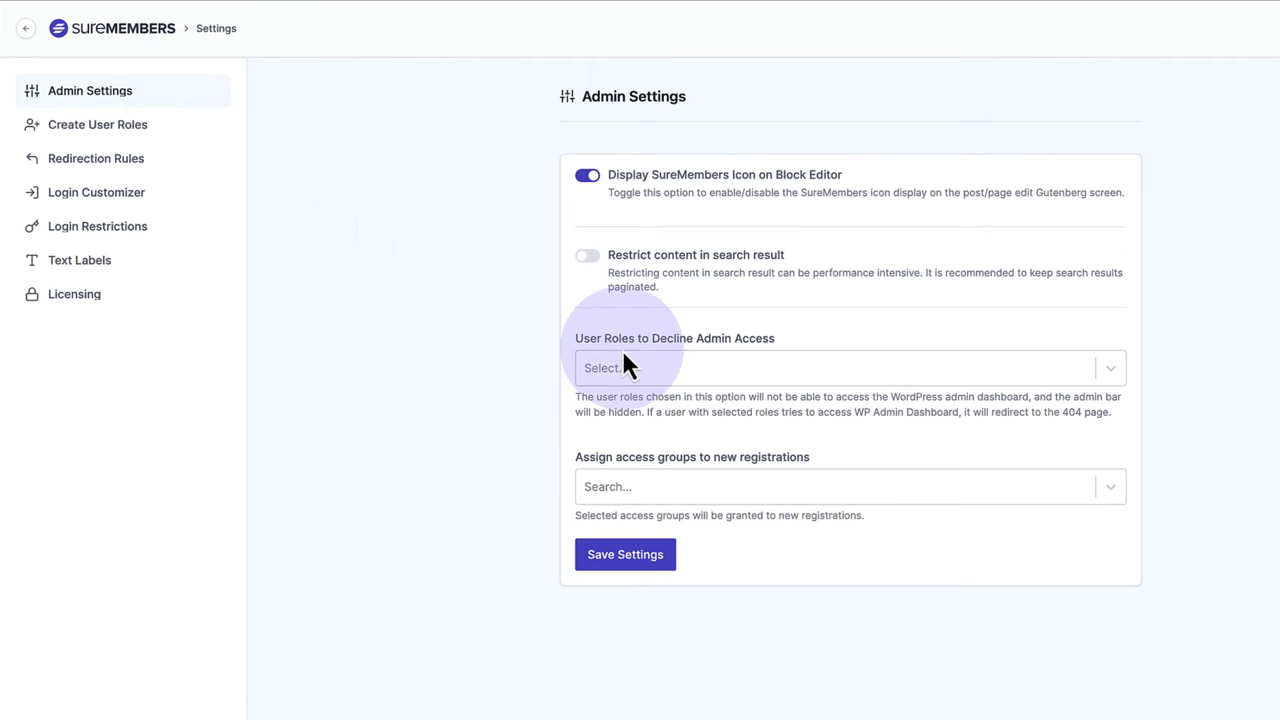
Step: Add Editor, Contributor and Subscriber to the roles declined WordPress admin access
click(666, 370)
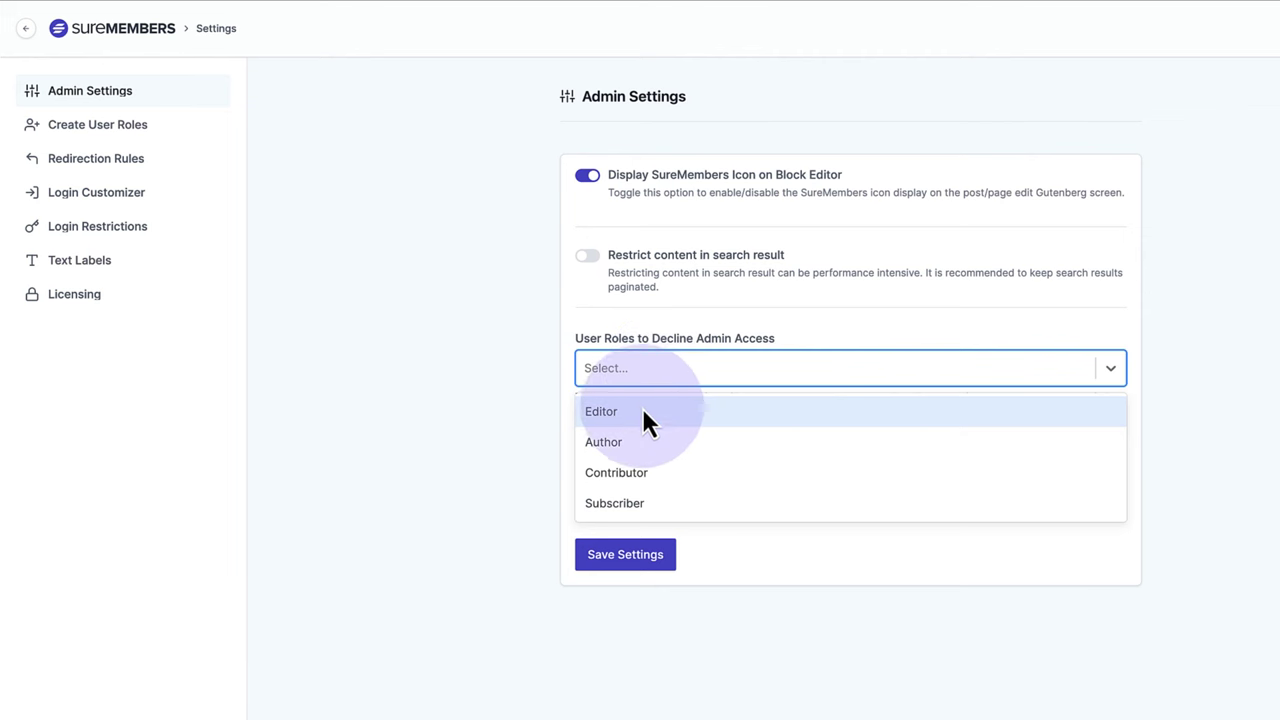
click(638, 414)
click(659, 367)
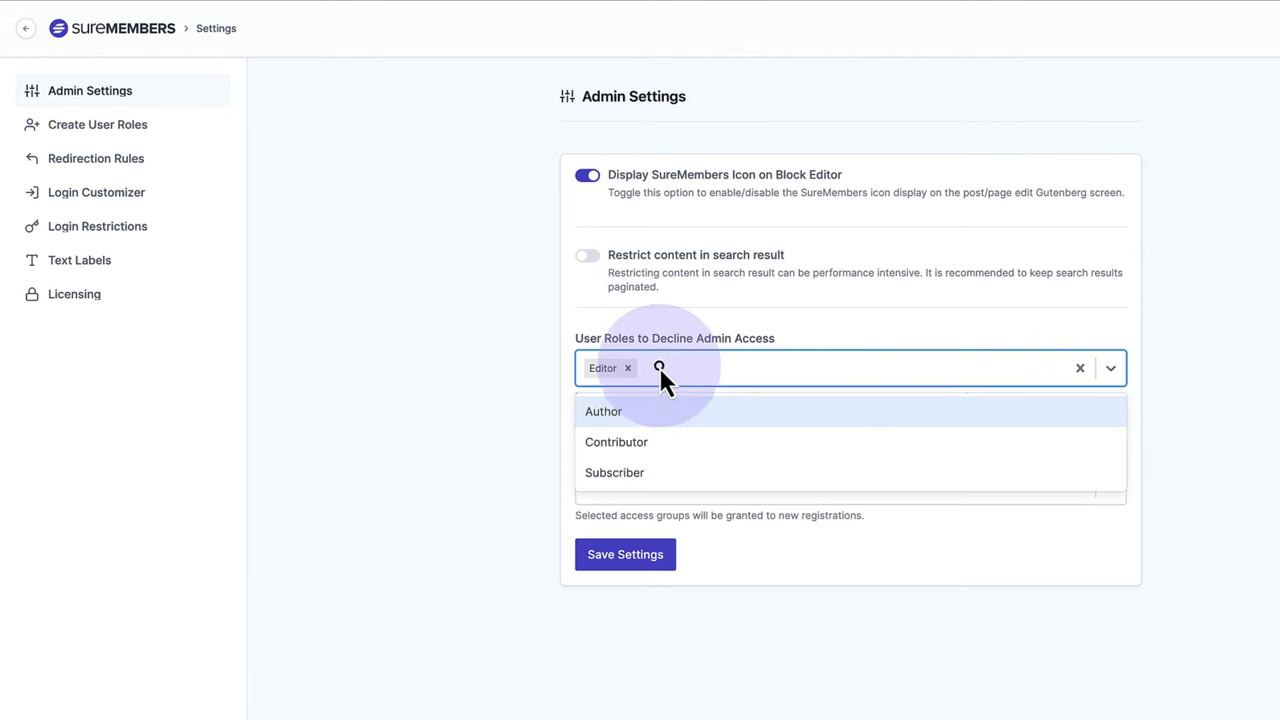
click(639, 440)
click(757, 367)
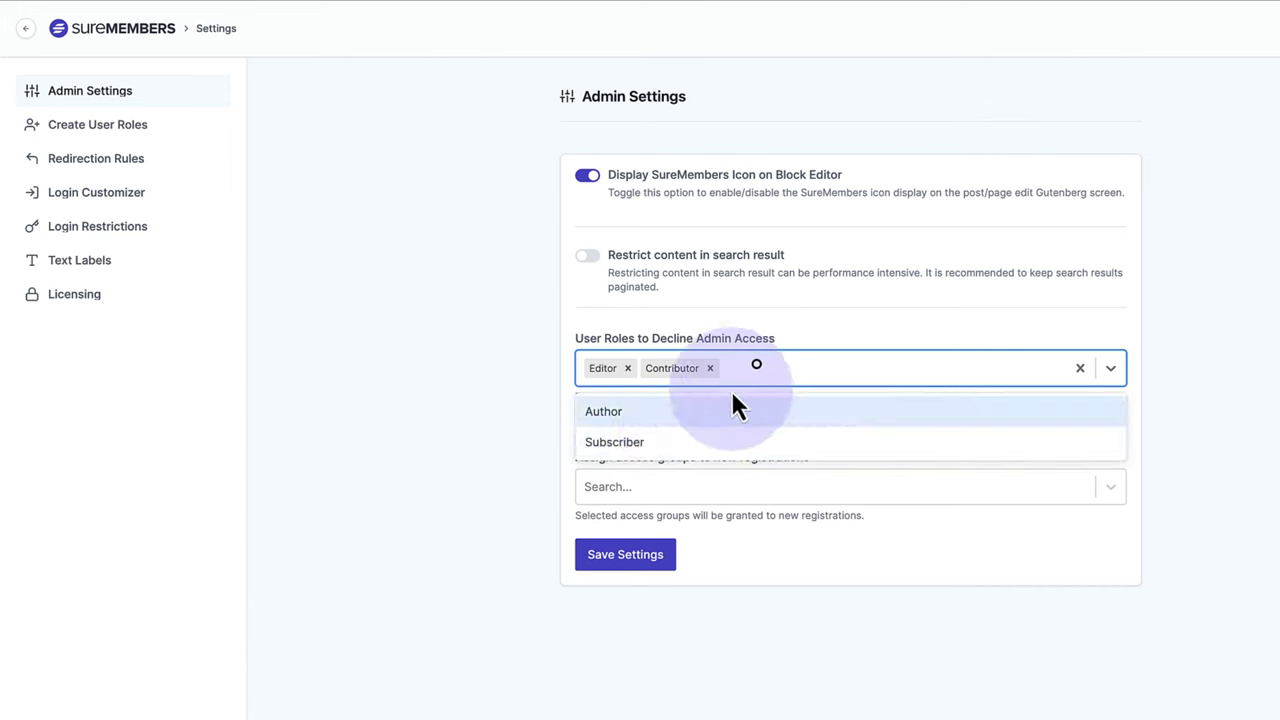
click(682, 442)
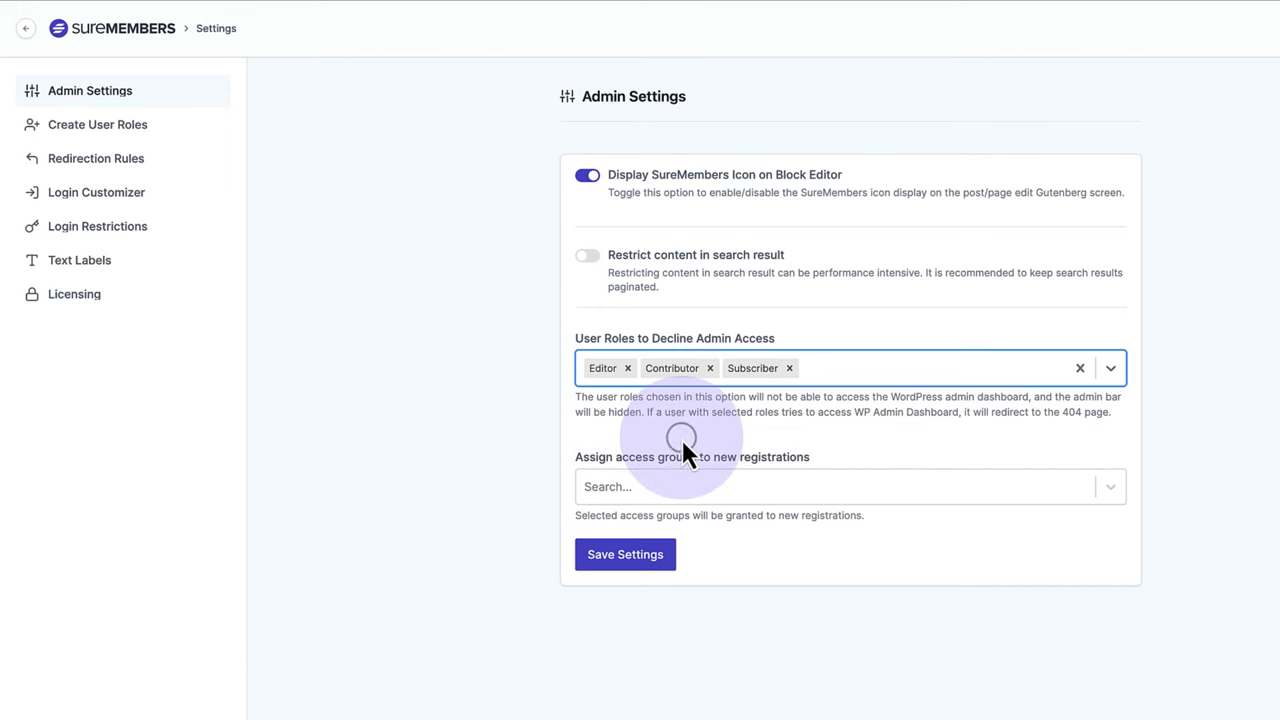
click(684, 447)
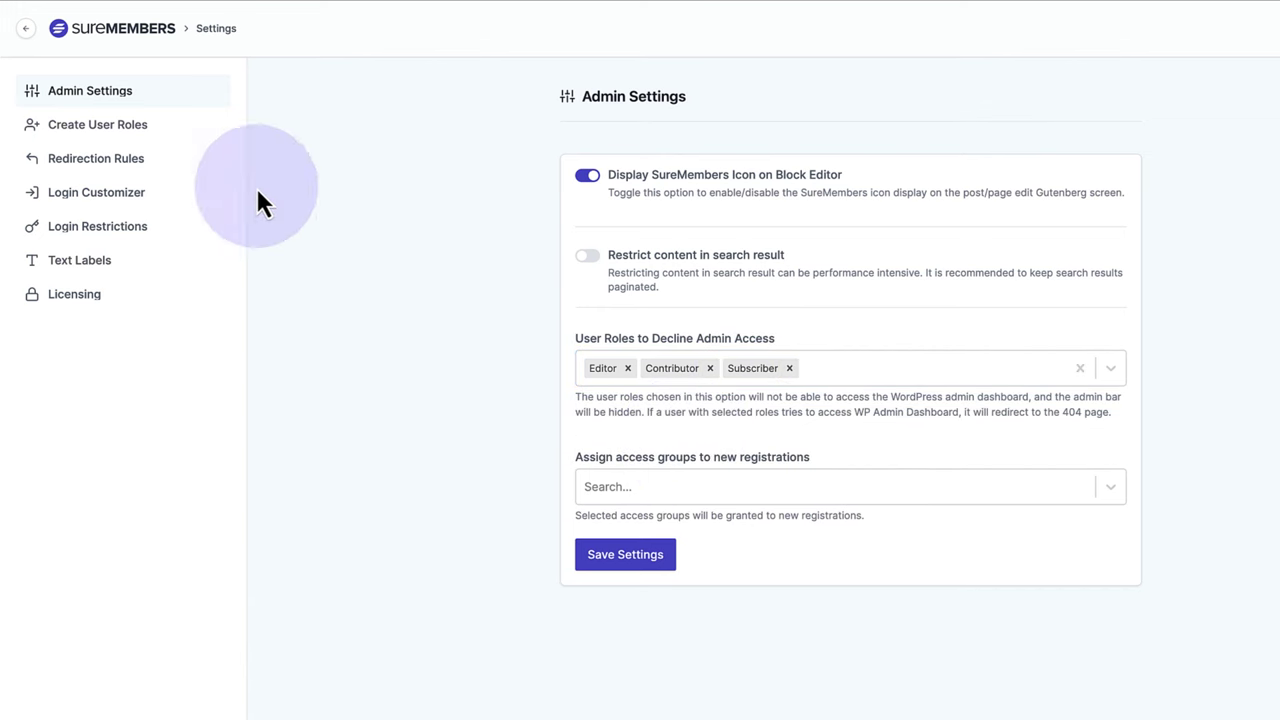
click(168, 145)
click(693, 208)
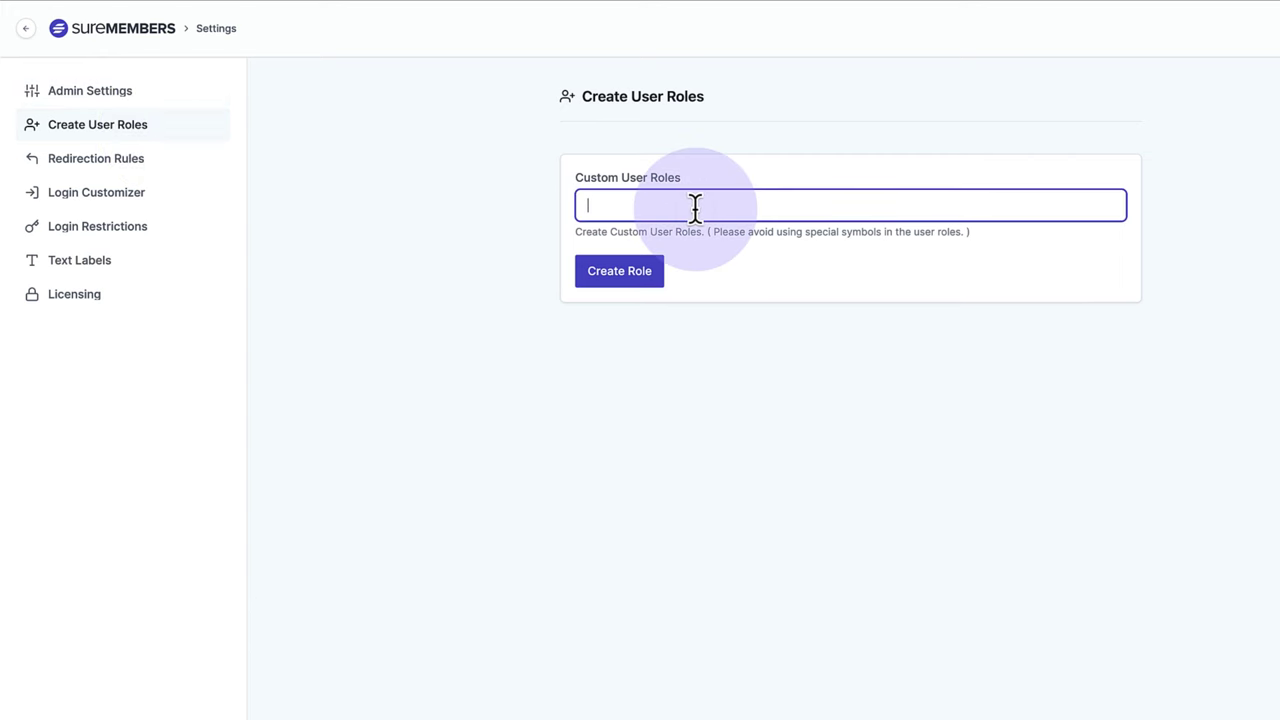
Step: Create the custom user role 'members' and look at the Redirection Rules login redirect options
text(members)
click(605, 275)
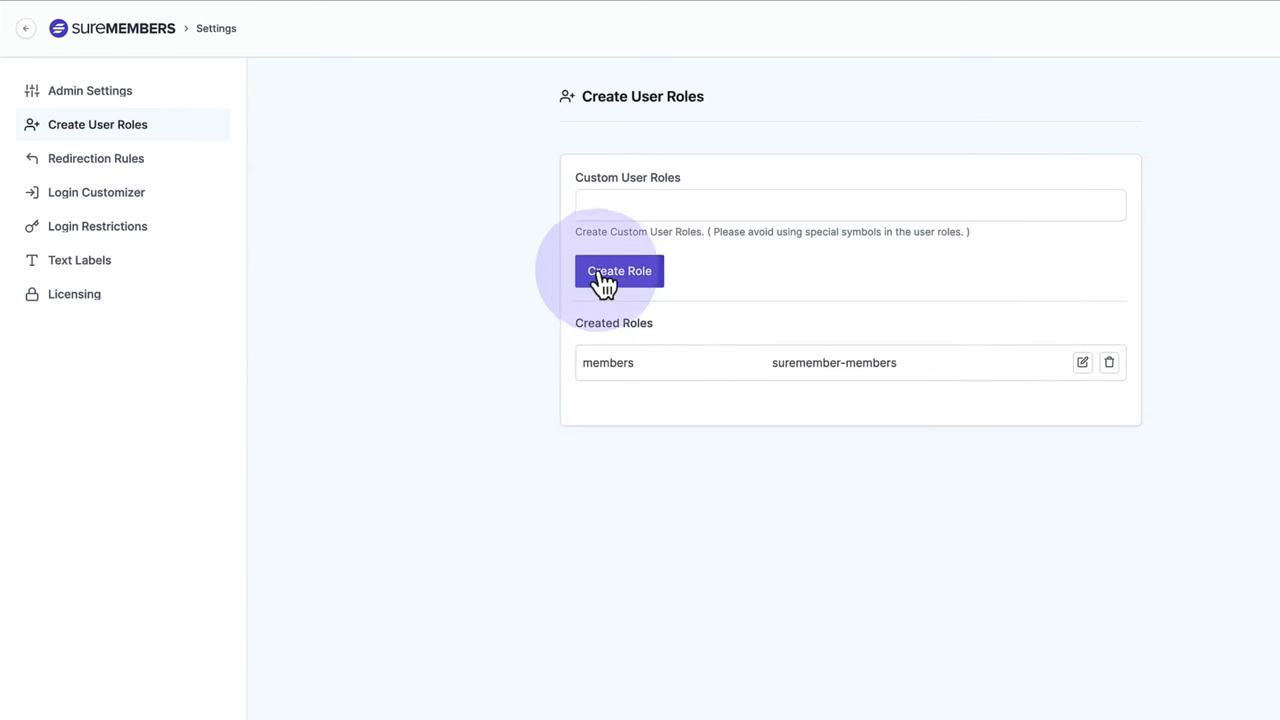
click(148, 170)
click(604, 207)
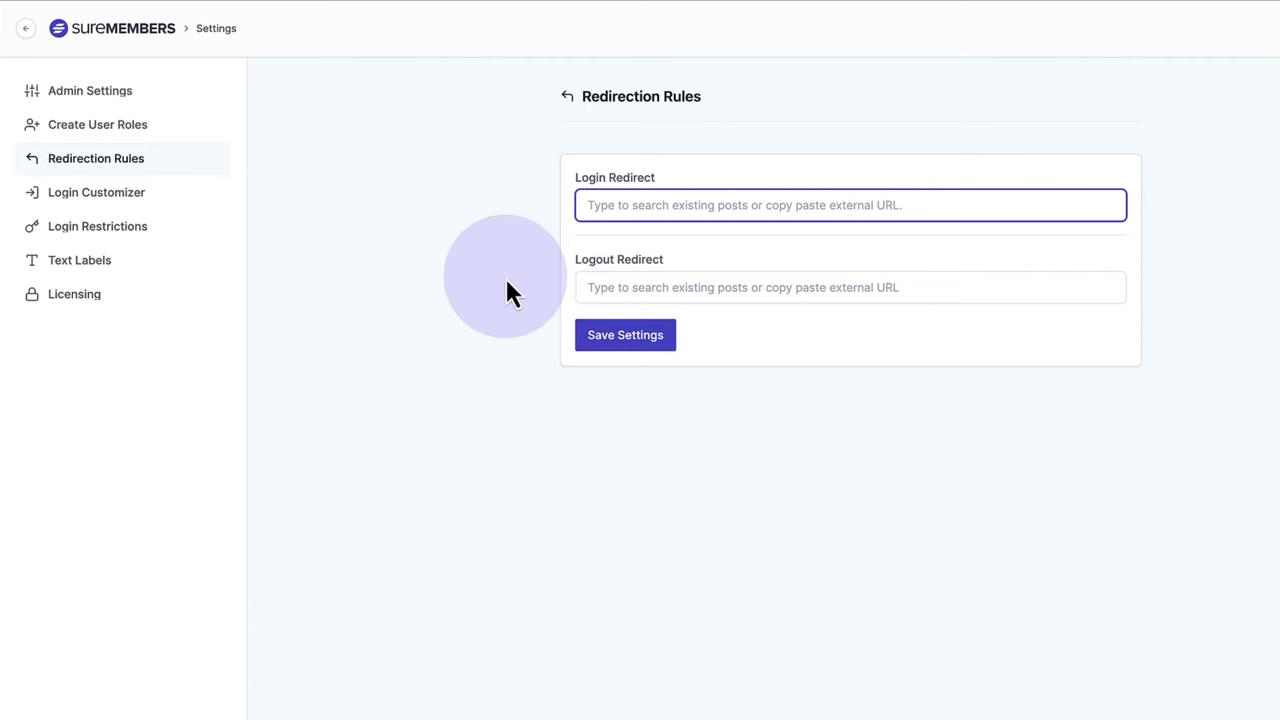
Step: Browse the Login Customizer settings, then move on to Login Restrictions
click(117, 205)
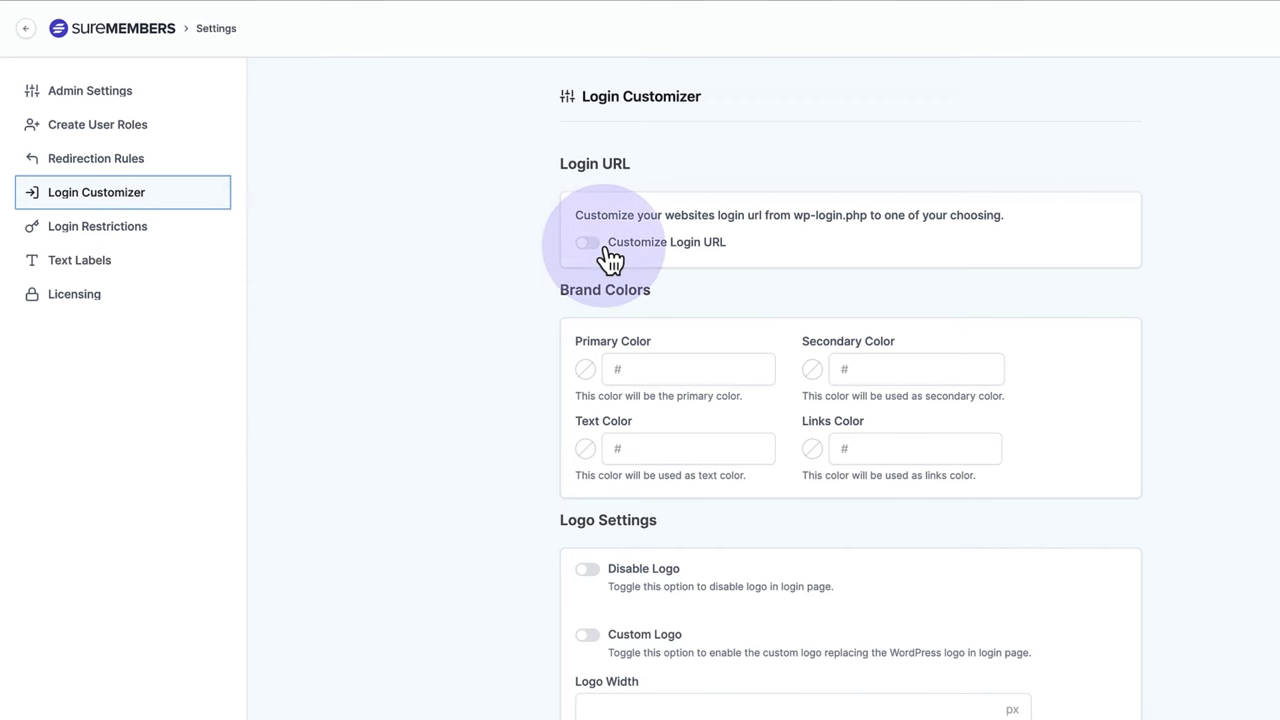
scroll(497, 362, down, 2)
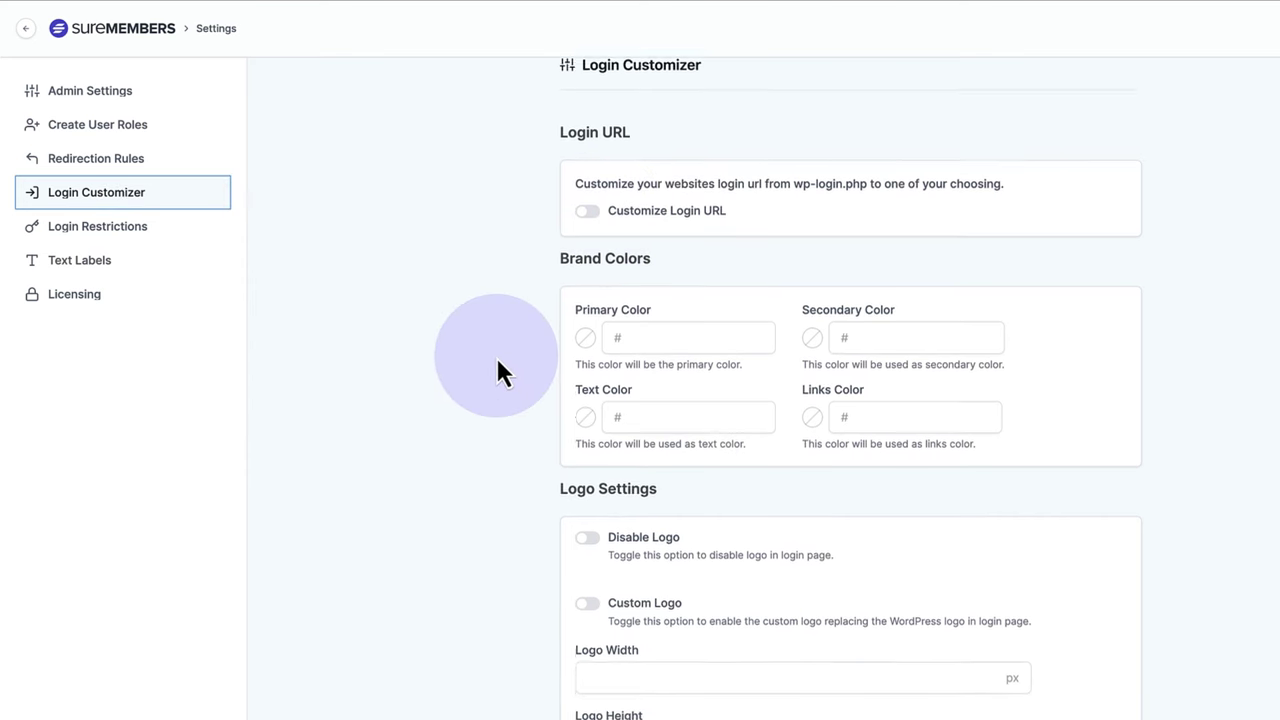
scroll(497, 360, down, 2)
scroll(497, 360, down, 4)
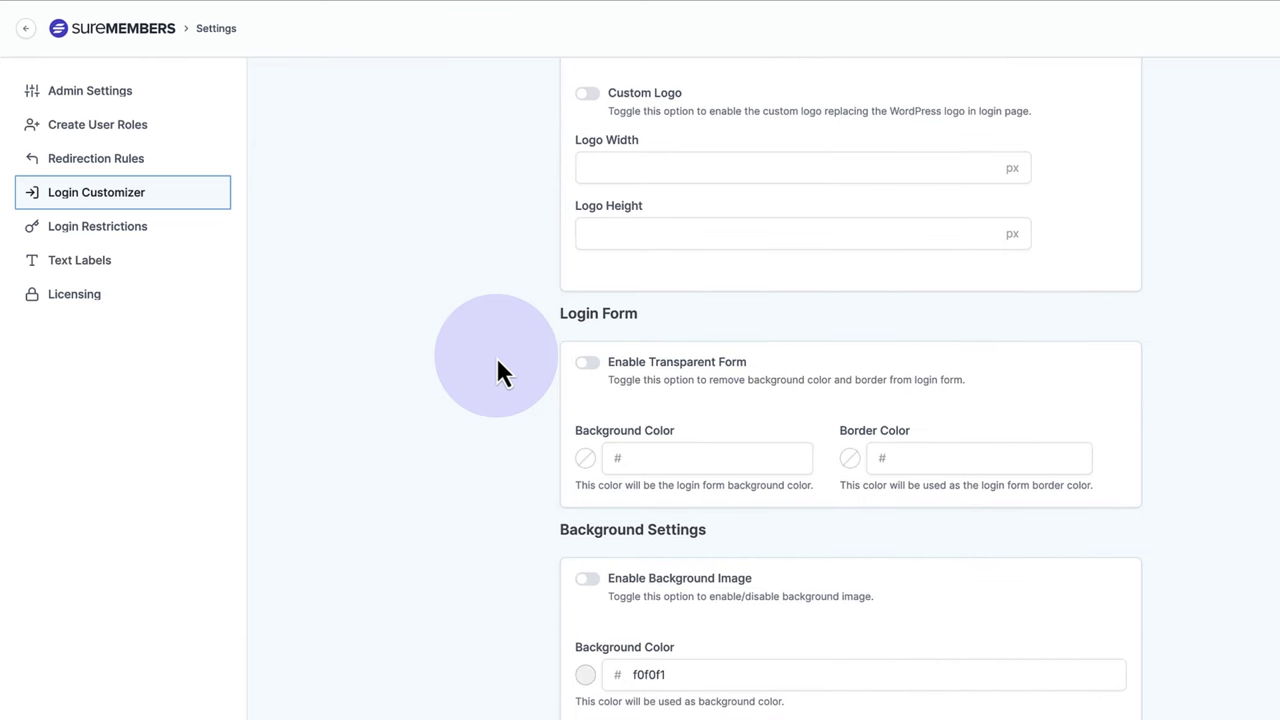
scroll(496, 370, up, 8)
scroll(496, 356, up, 2)
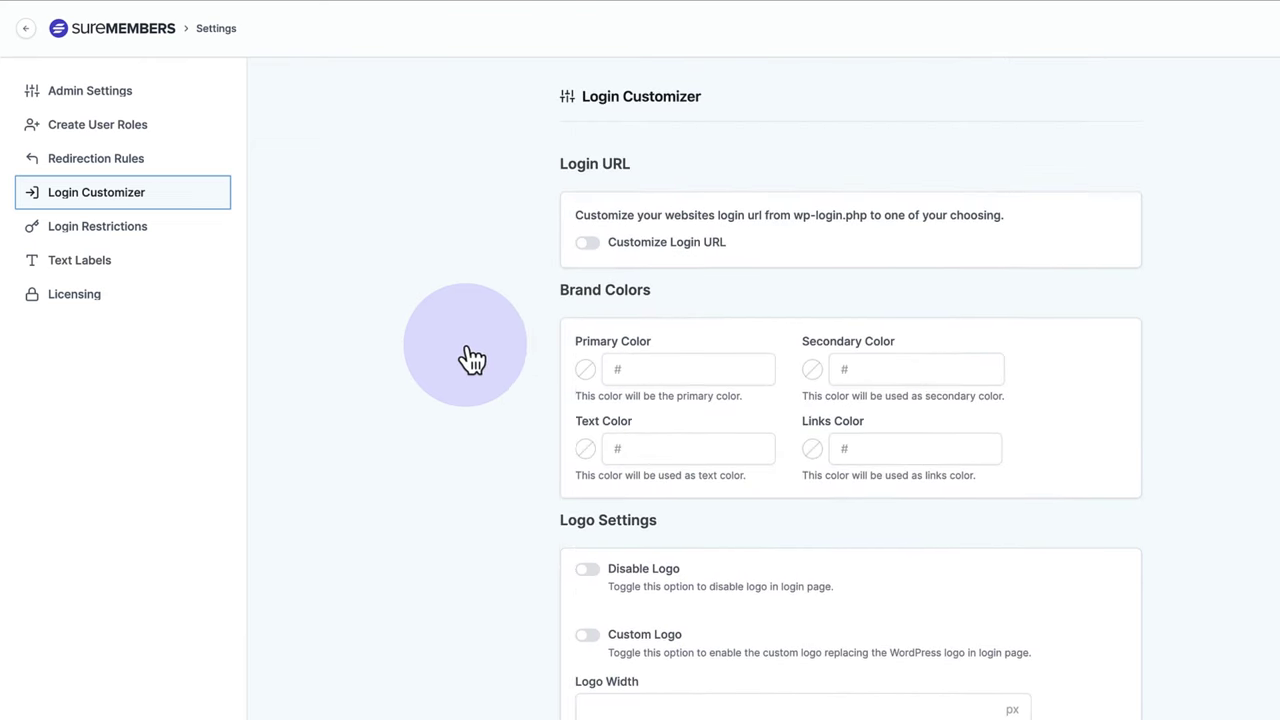
click(125, 232)
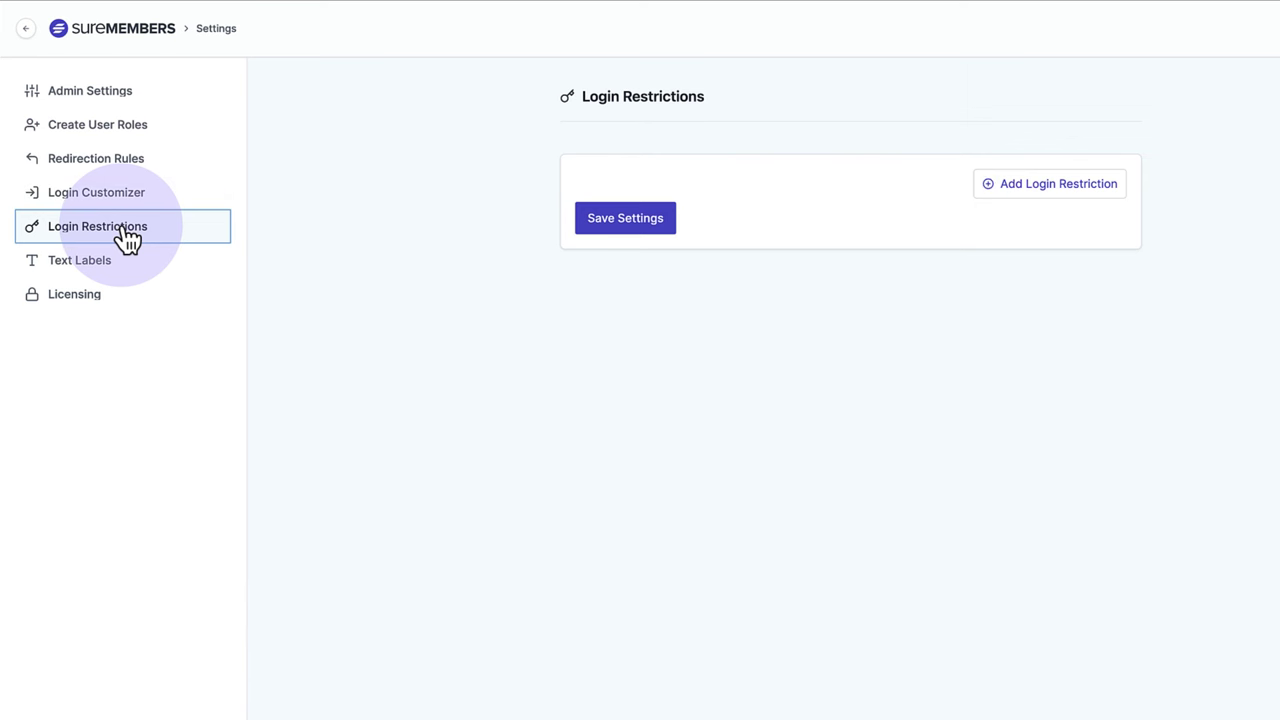
Step: Add an All Roles login restriction with max 3 concurrent logins and Block New User Login, and save it
click(1020, 186)
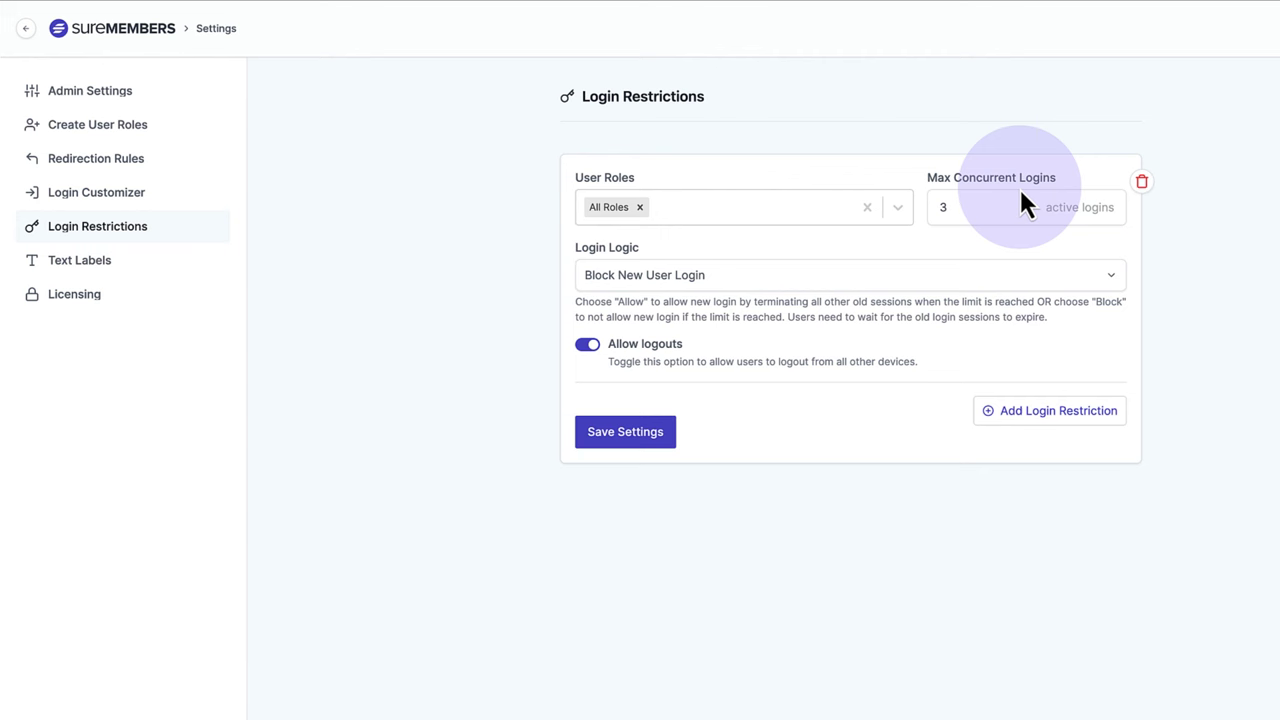
click(943, 203)
key(BackSpace)
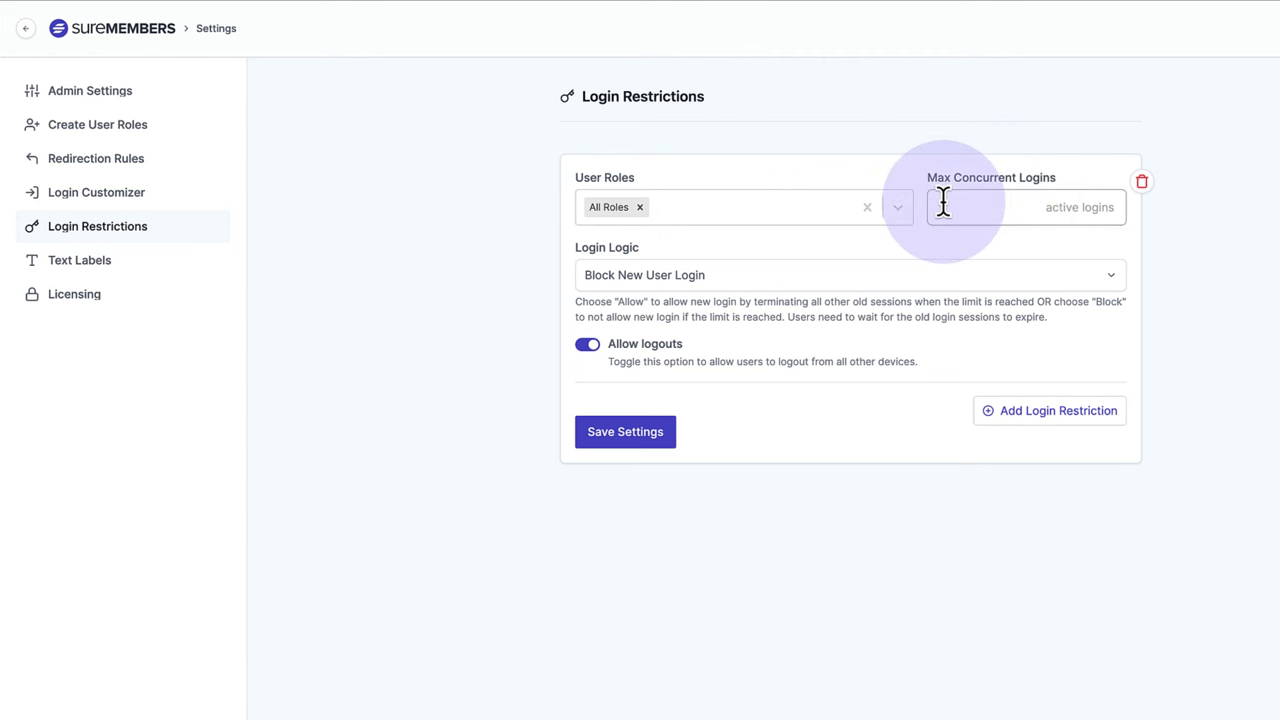
text(3)
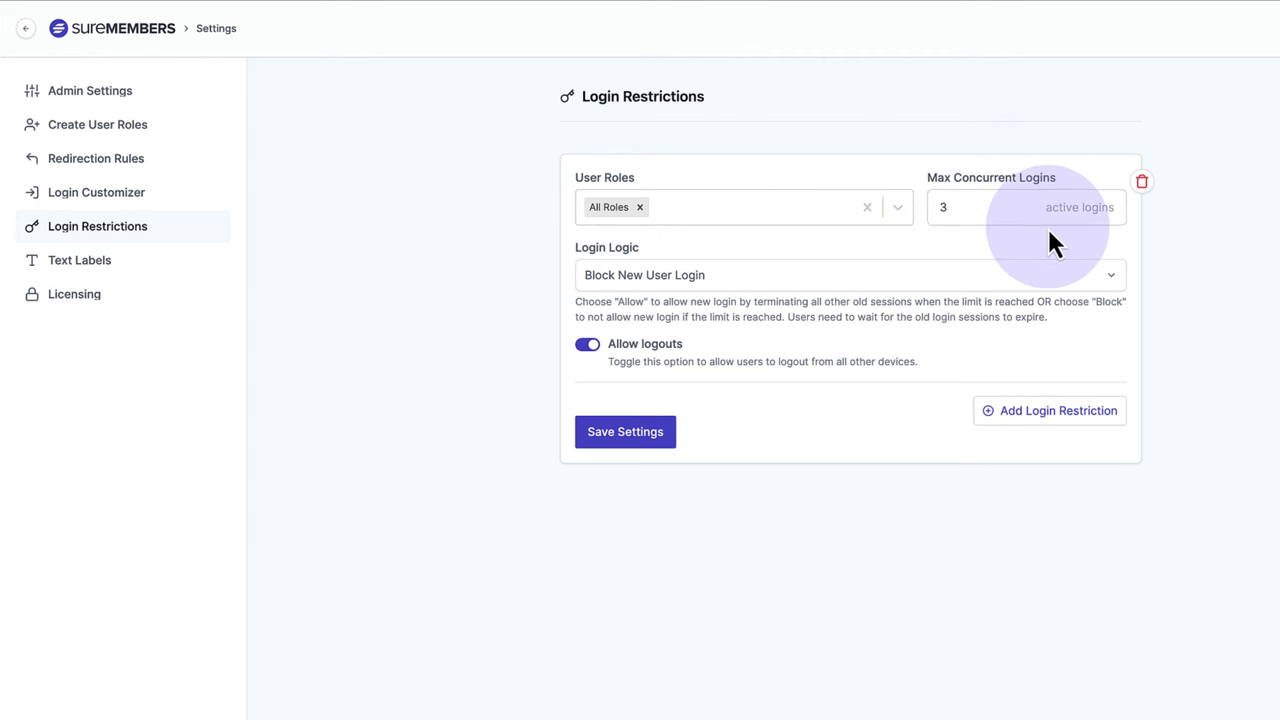
key(shift+Tab)
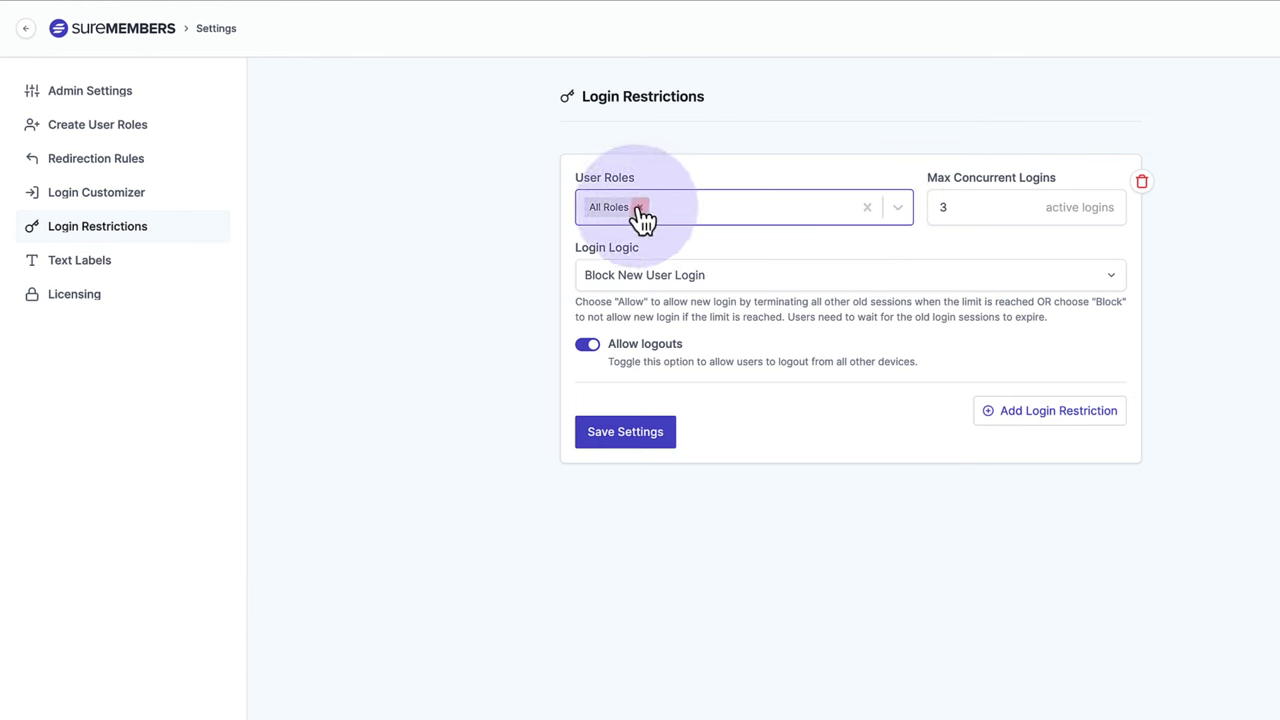
click(957, 216)
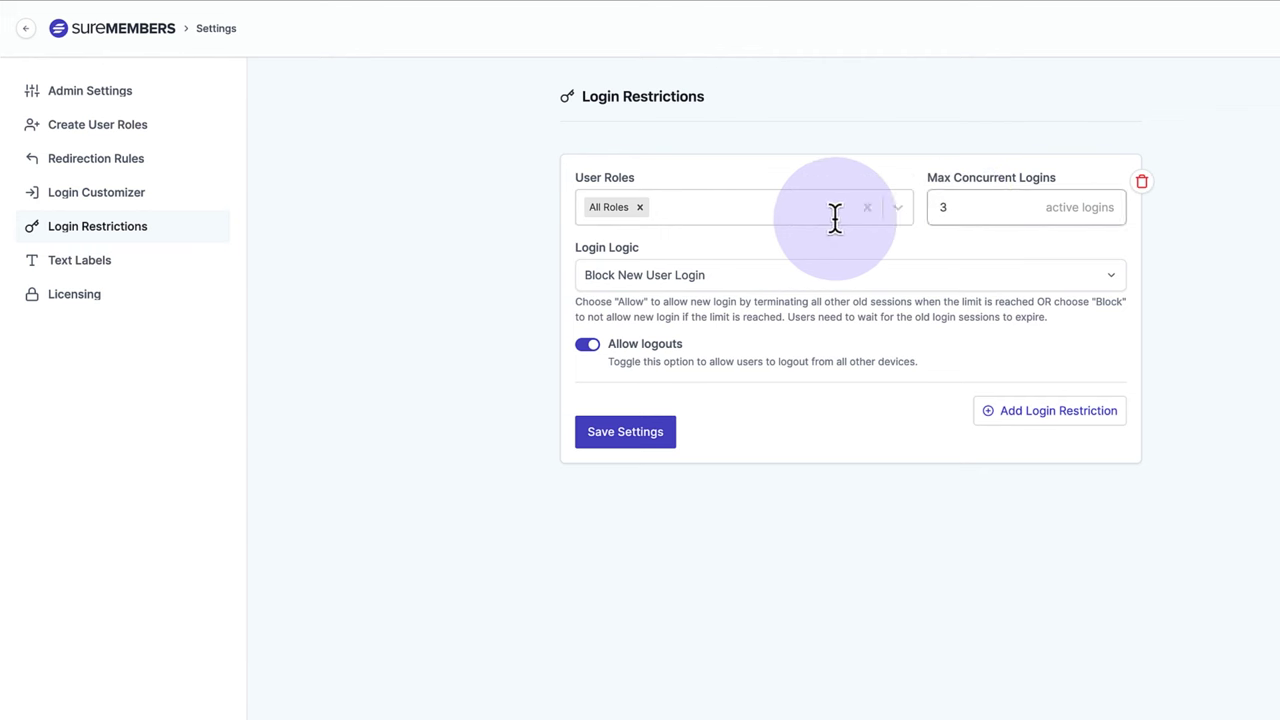
click(724, 216)
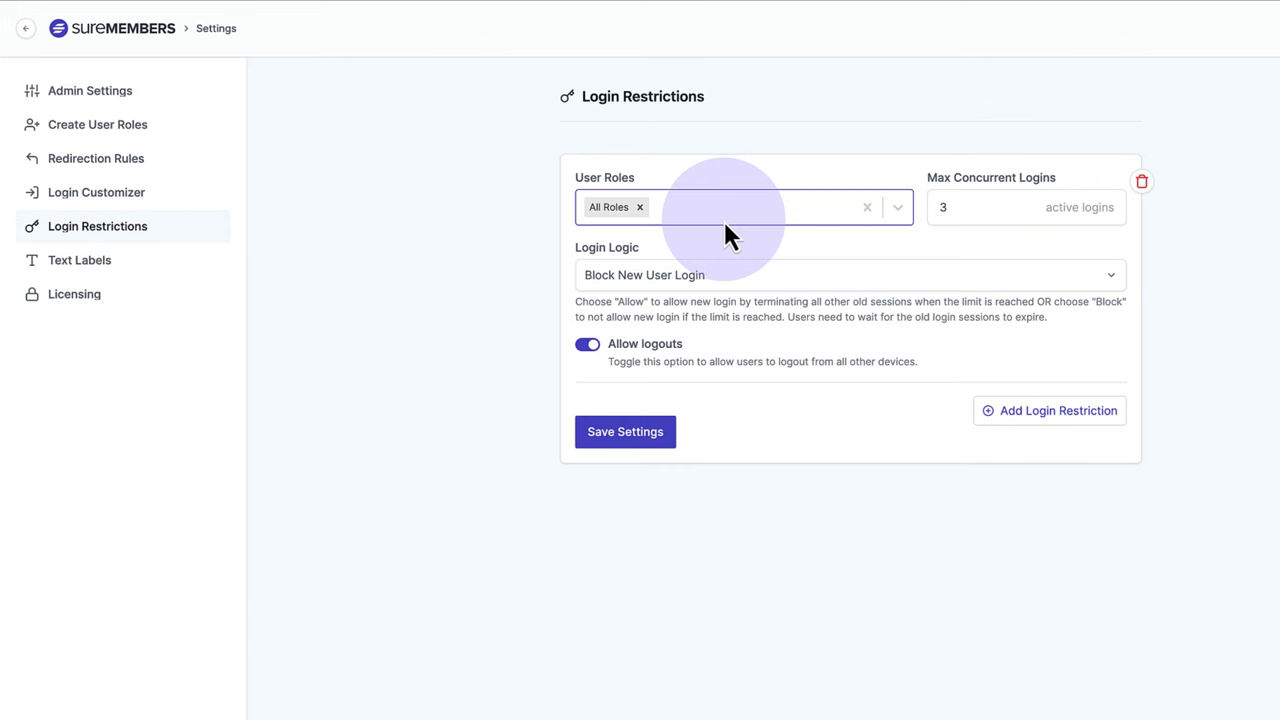
click(638, 436)
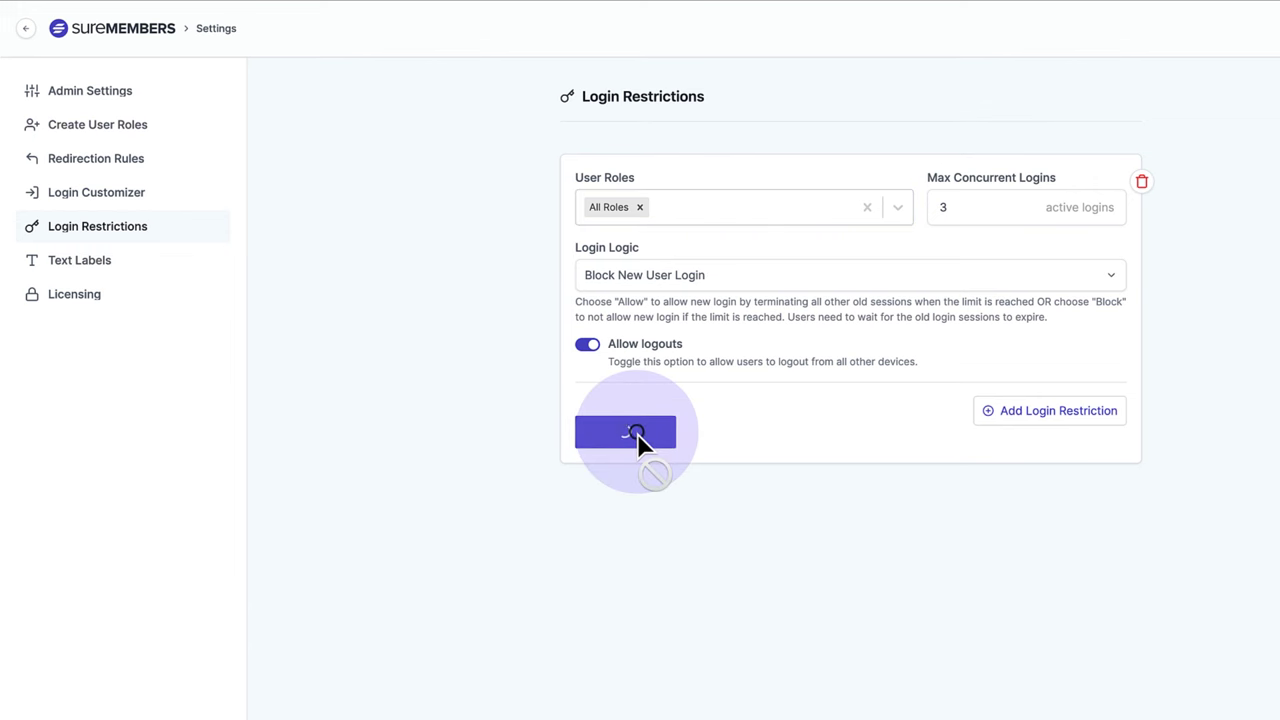
mouse_move(97, 219)
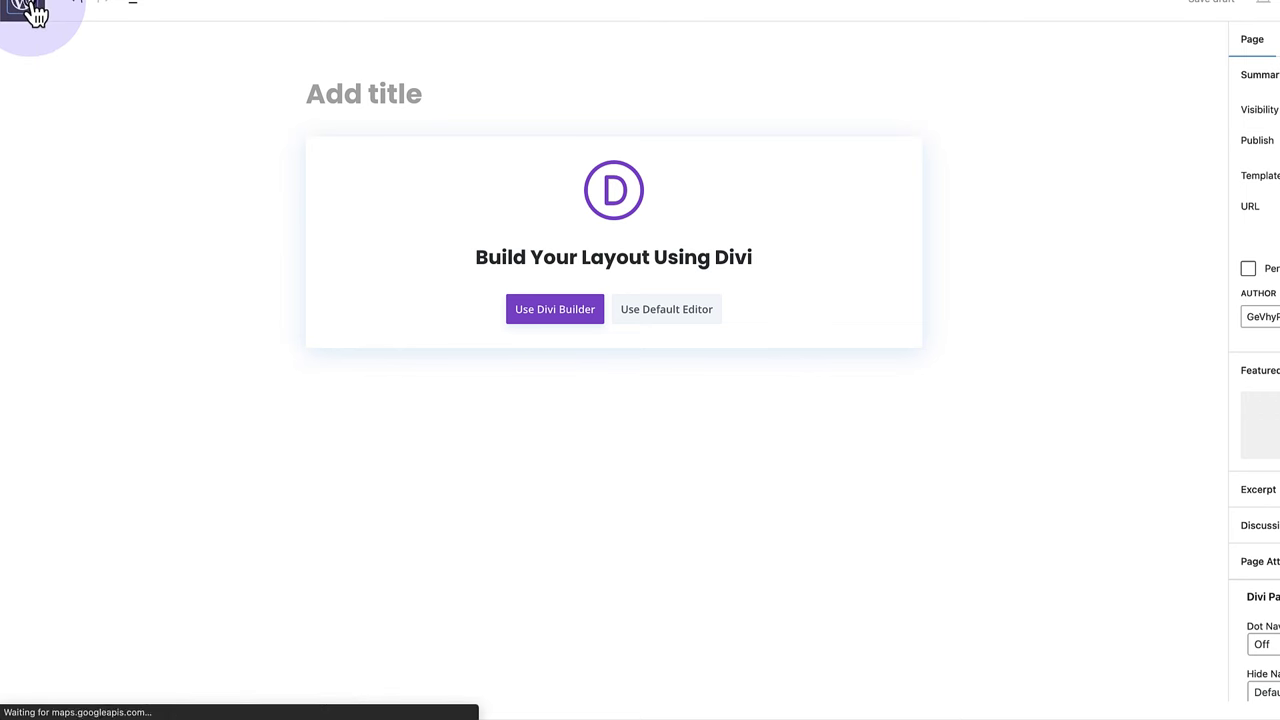
Step: Go from Pages through SureMembers Access Groups back to Admin Settings showing the three declined roles
click(32, 8)
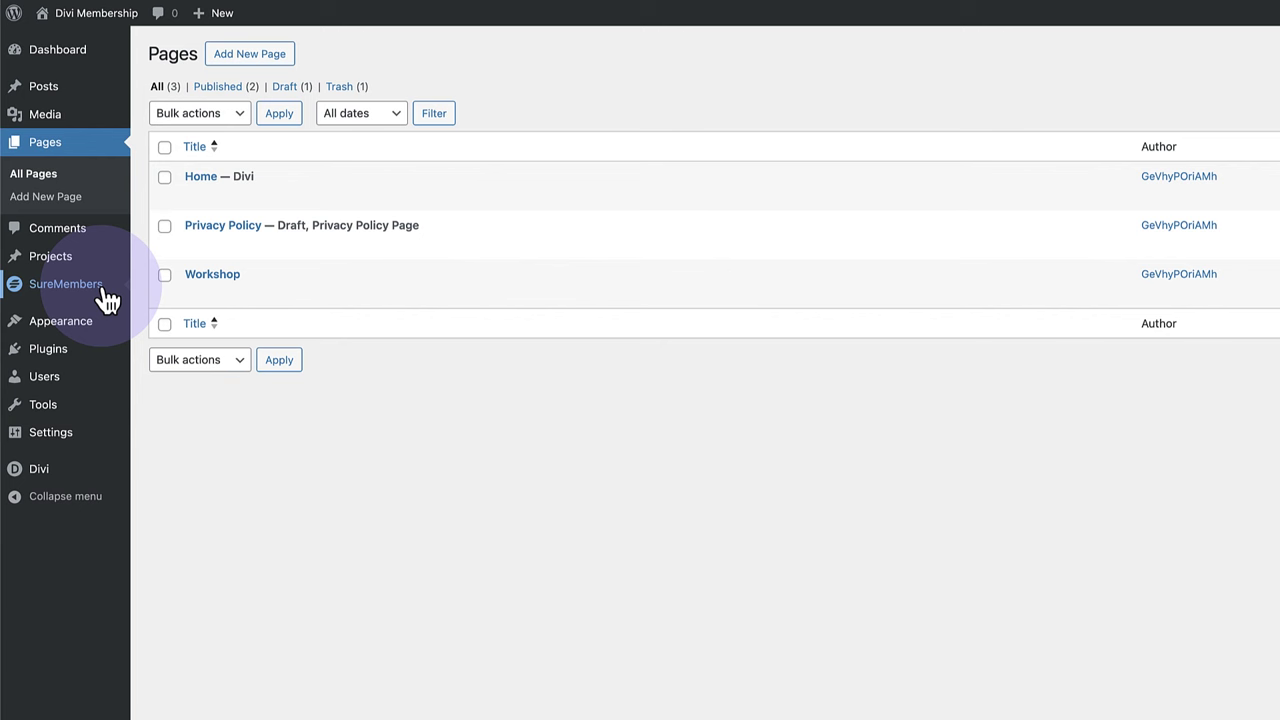
click(106, 288)
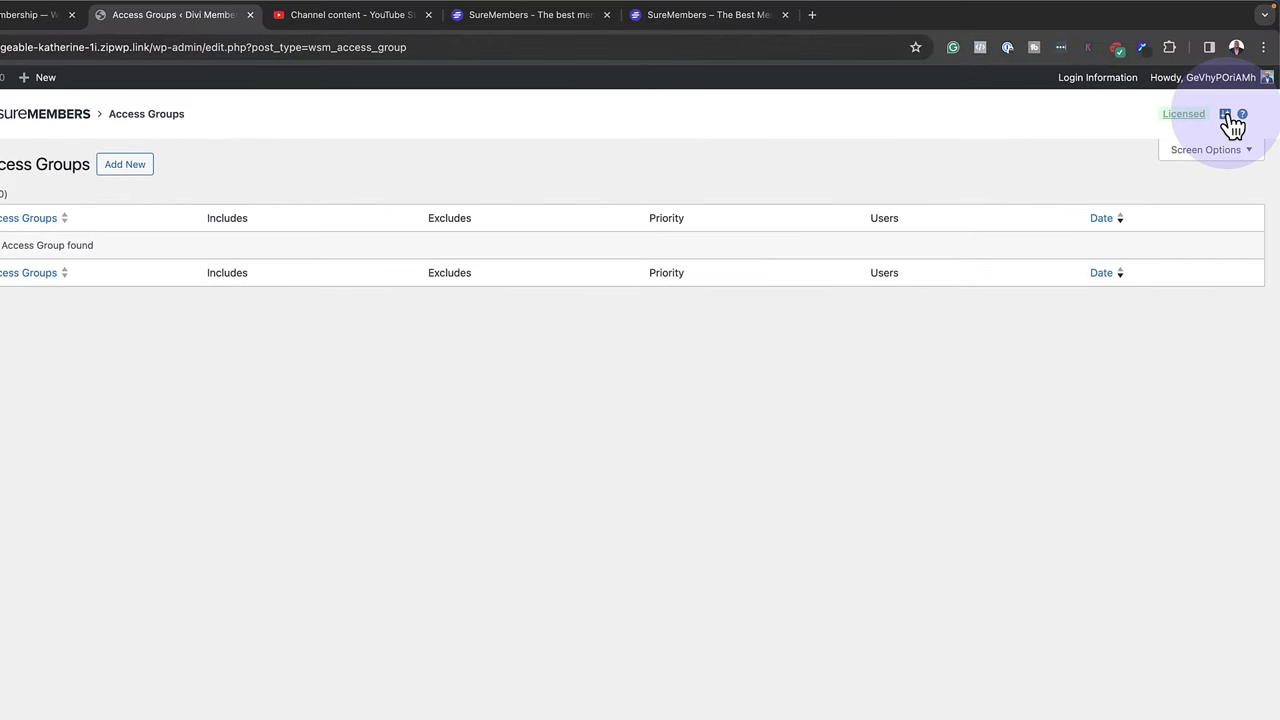
click(1226, 115)
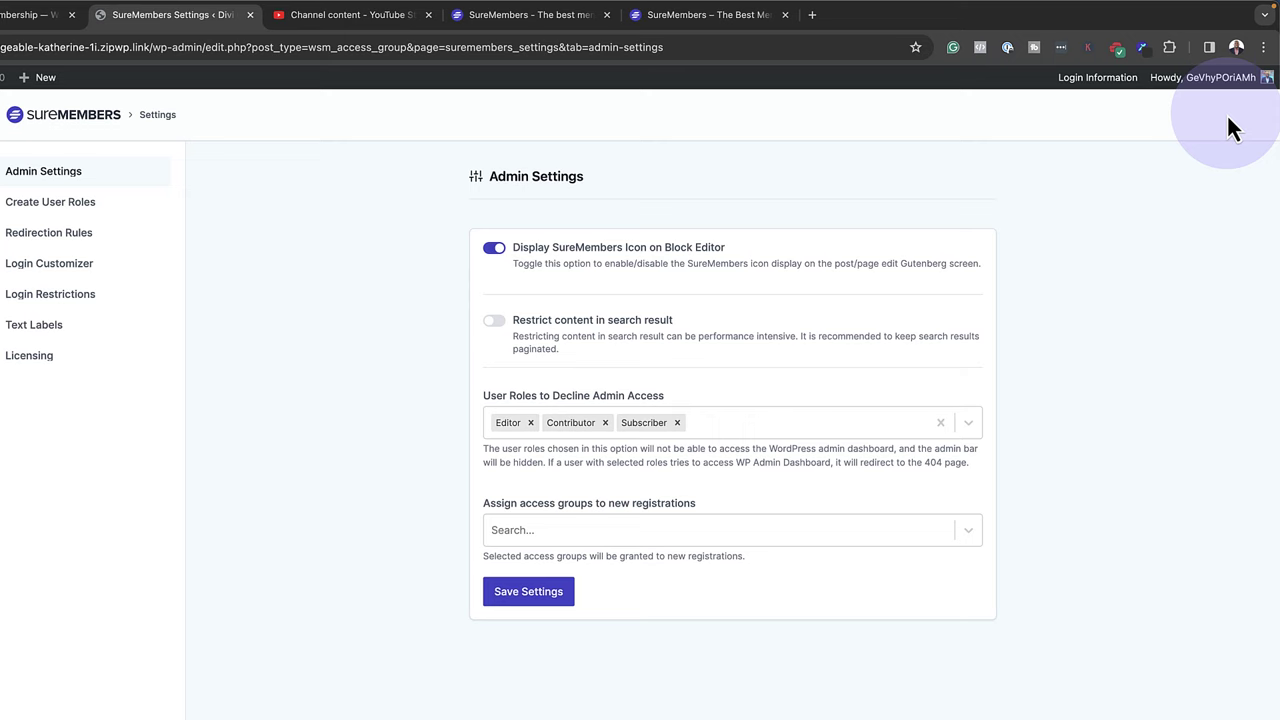
click(19, 47)
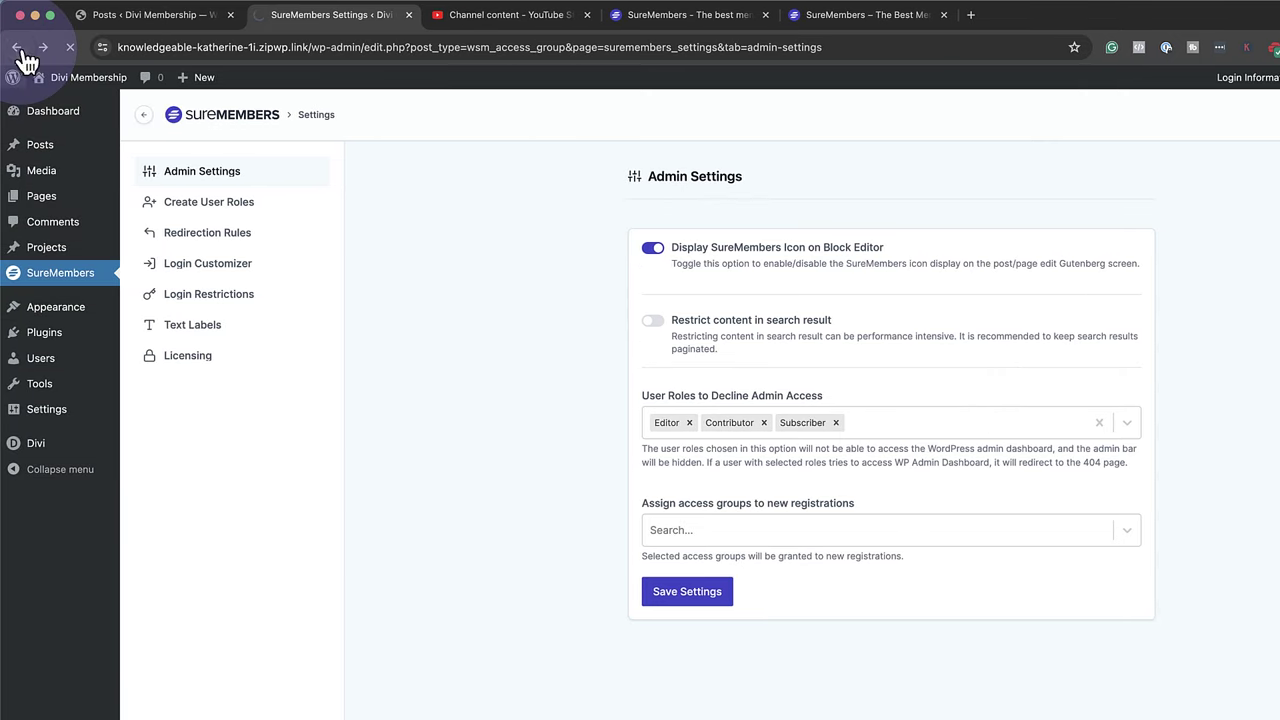
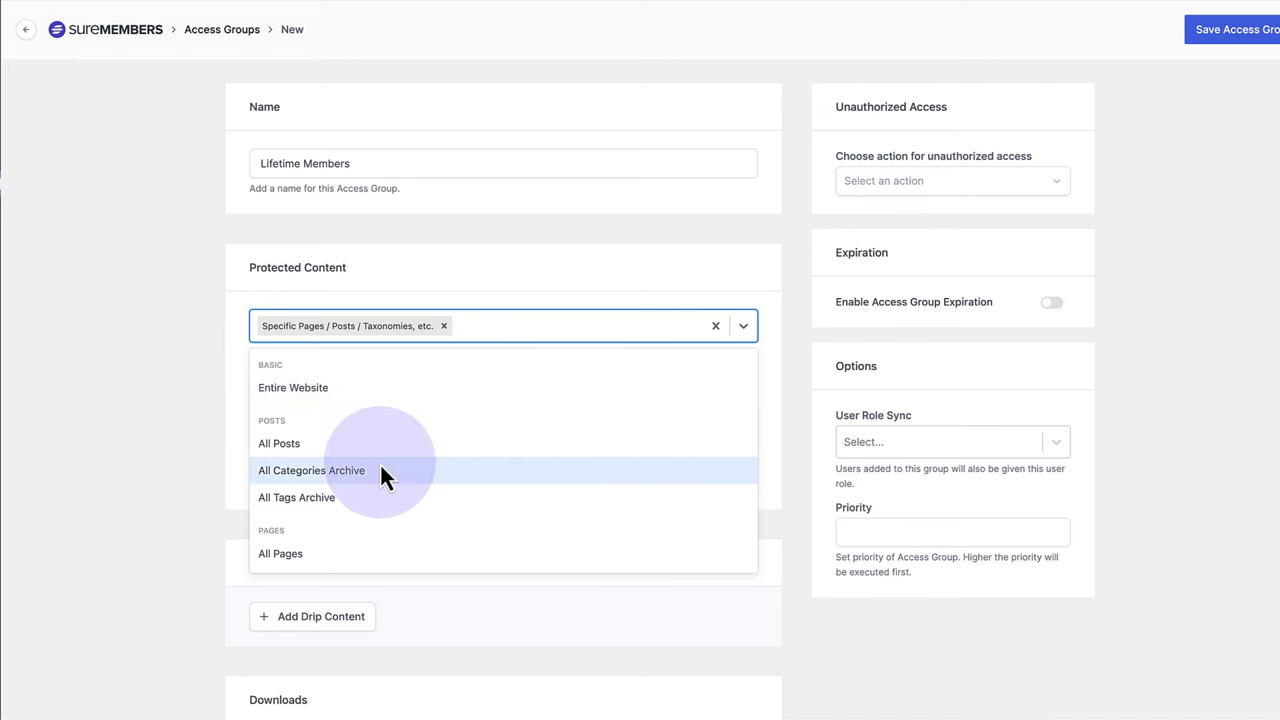
Step: Add All Categories Archive to the group's protected content
scroll(379, 462, down, 1)
scroll(380, 463, up, 1)
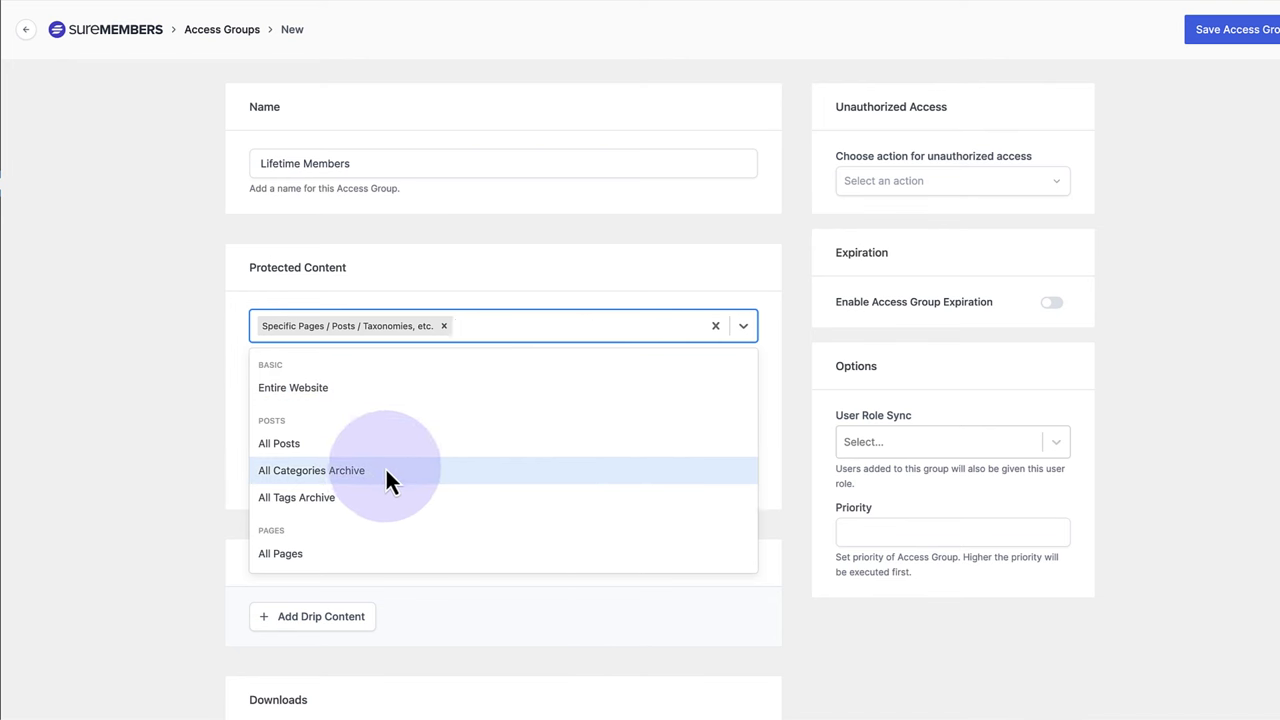
click(386, 467)
click(386, 470)
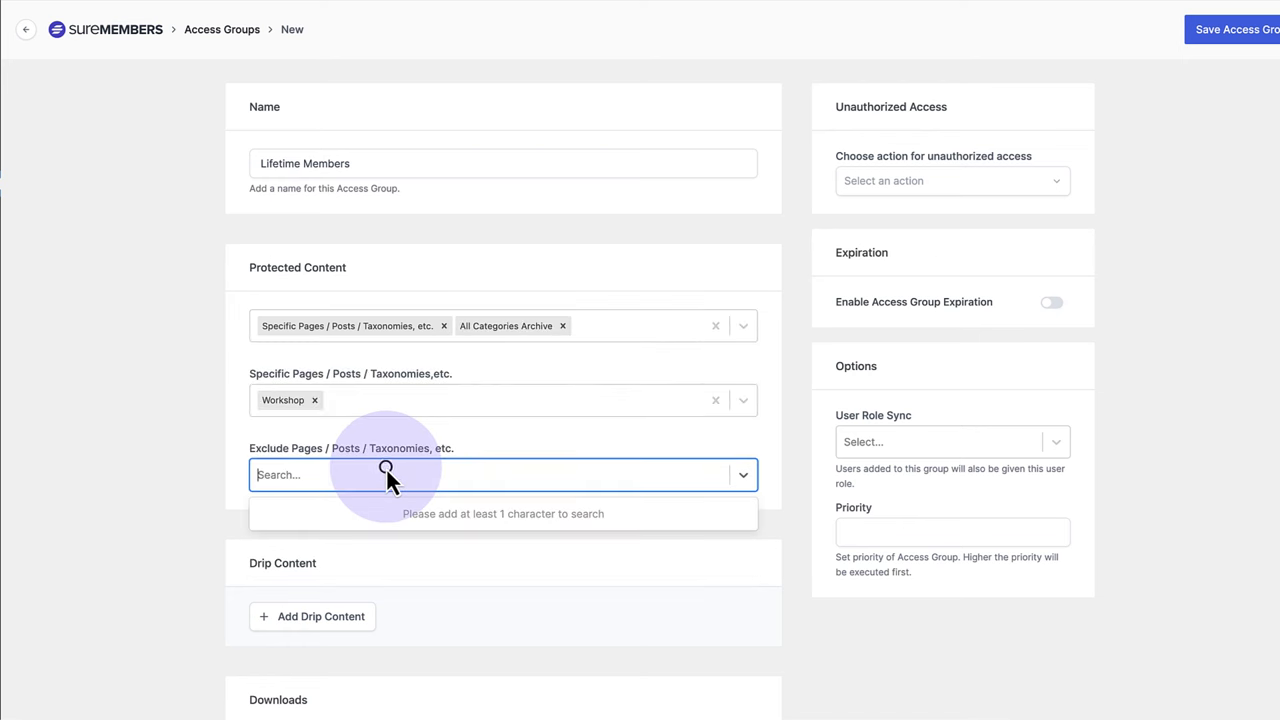
Step: Search 'mem' and add All singulars from Members Tutorials as specific protected content
click(365, 398)
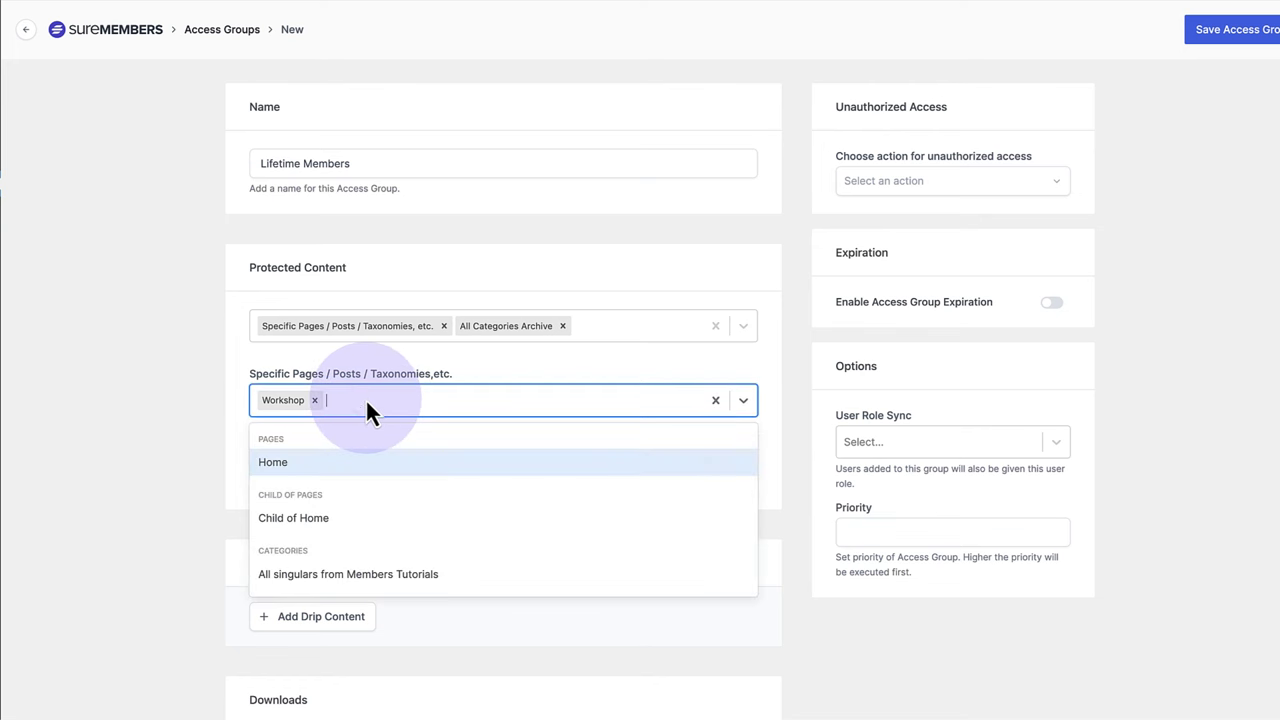
text(mem)
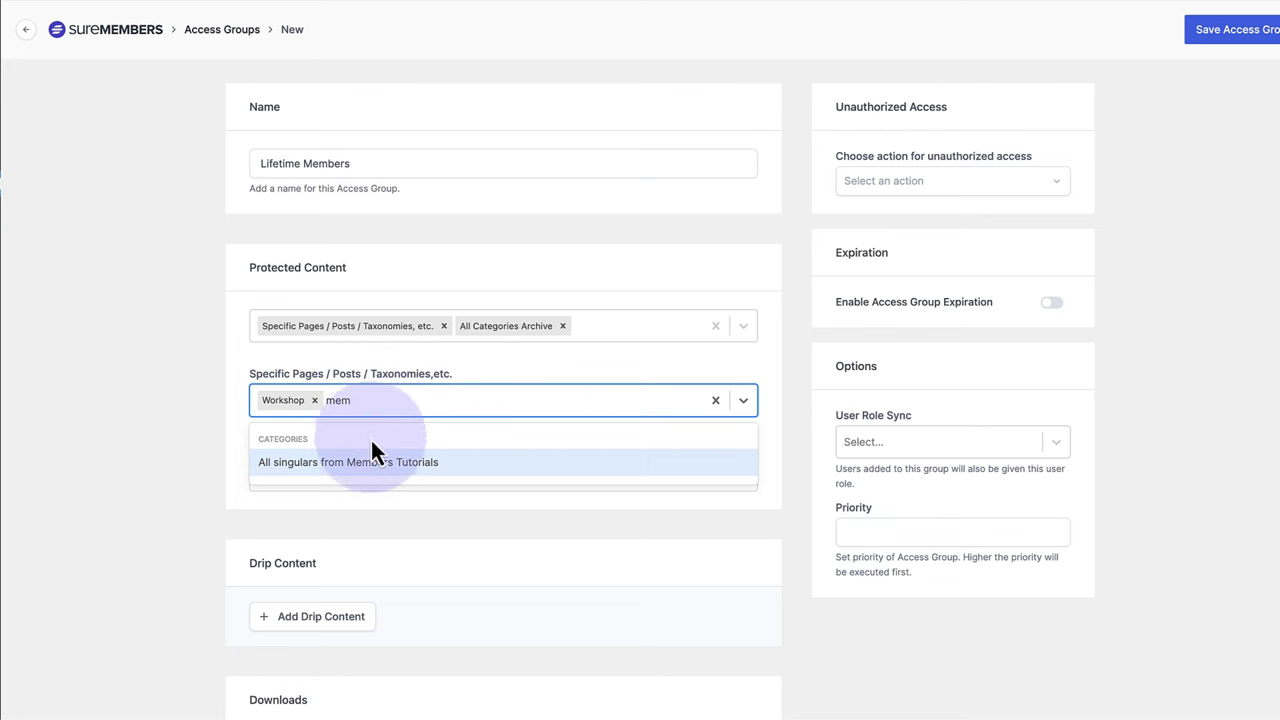
click(374, 462)
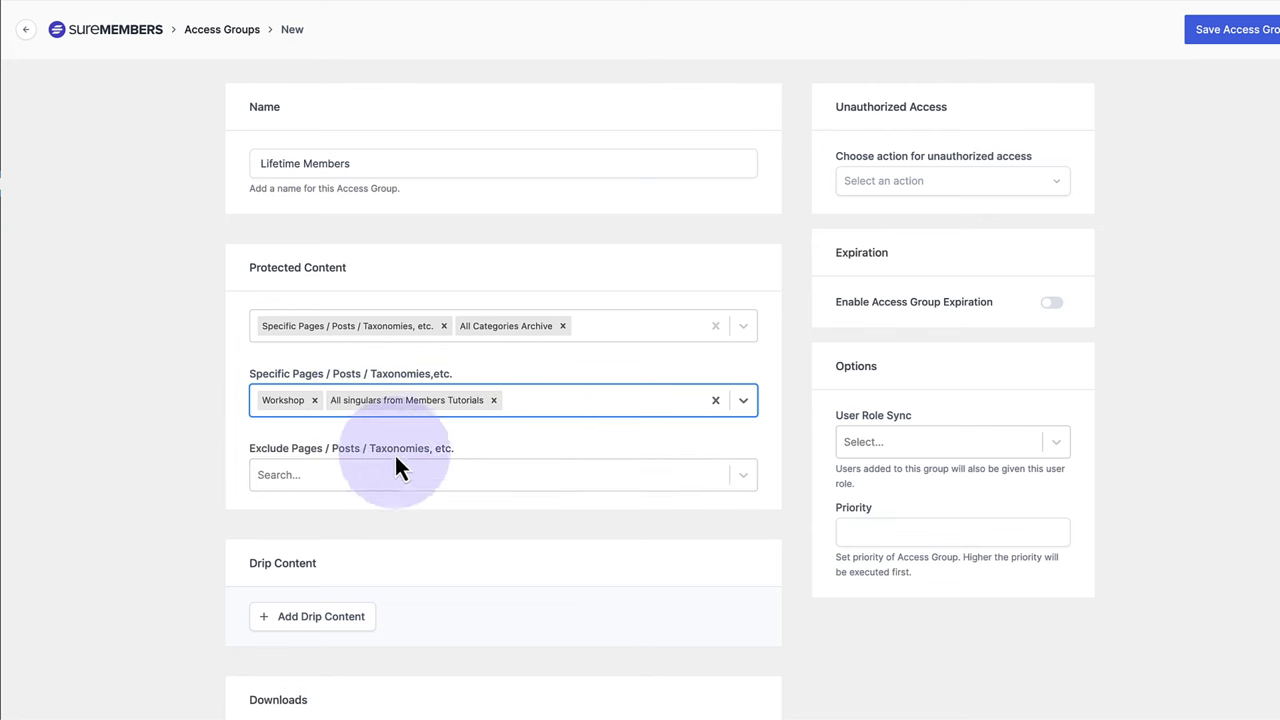
Step: Switch the unauthorized access action from redirect to showing a message
click(935, 190)
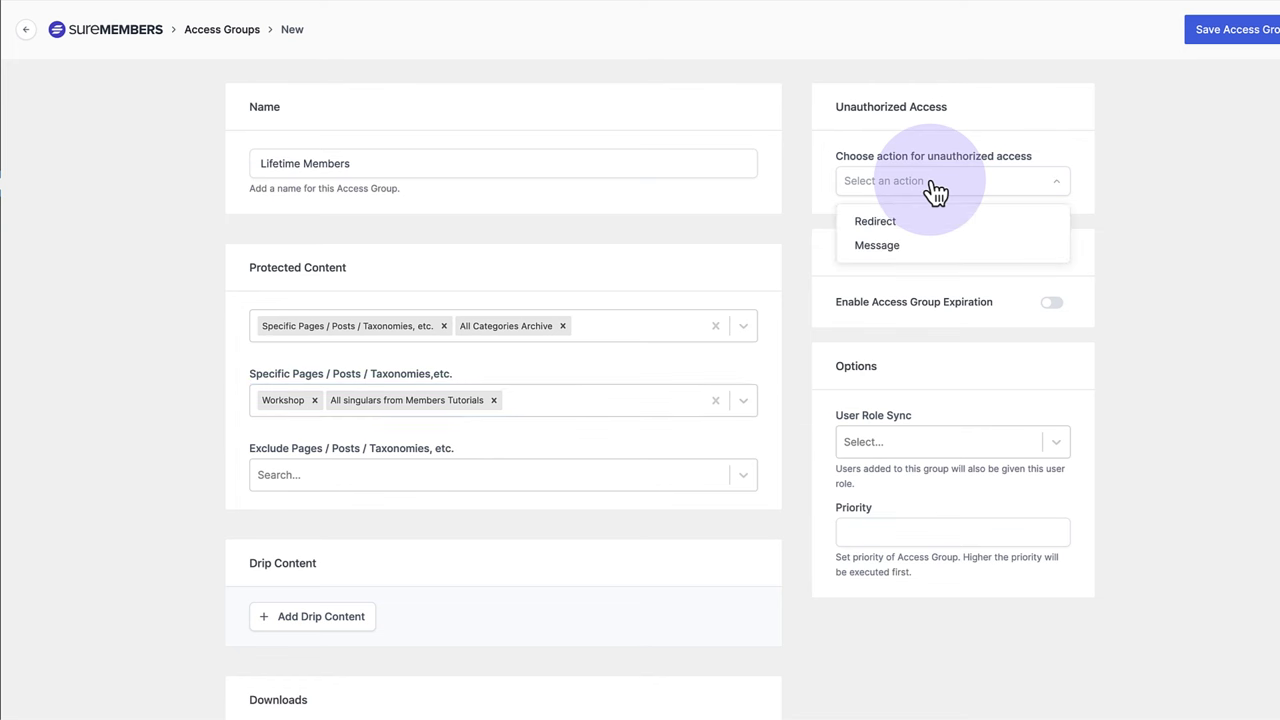
click(873, 222)
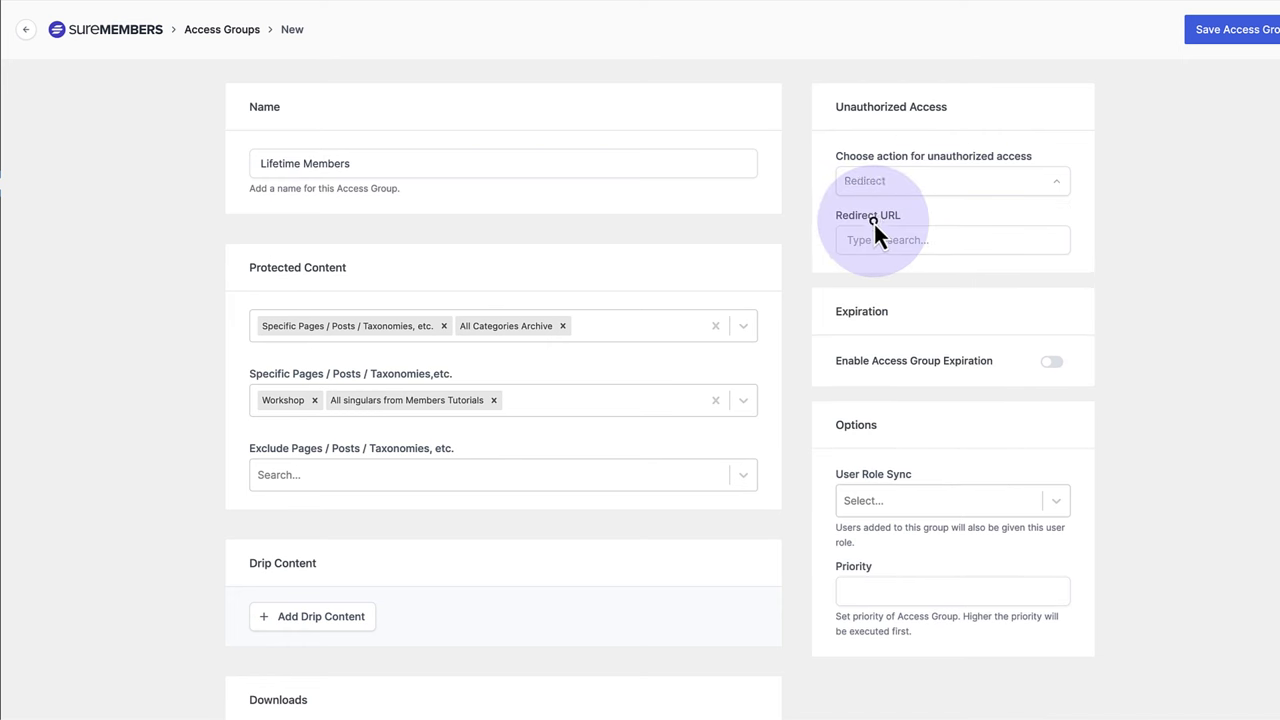
click(864, 238)
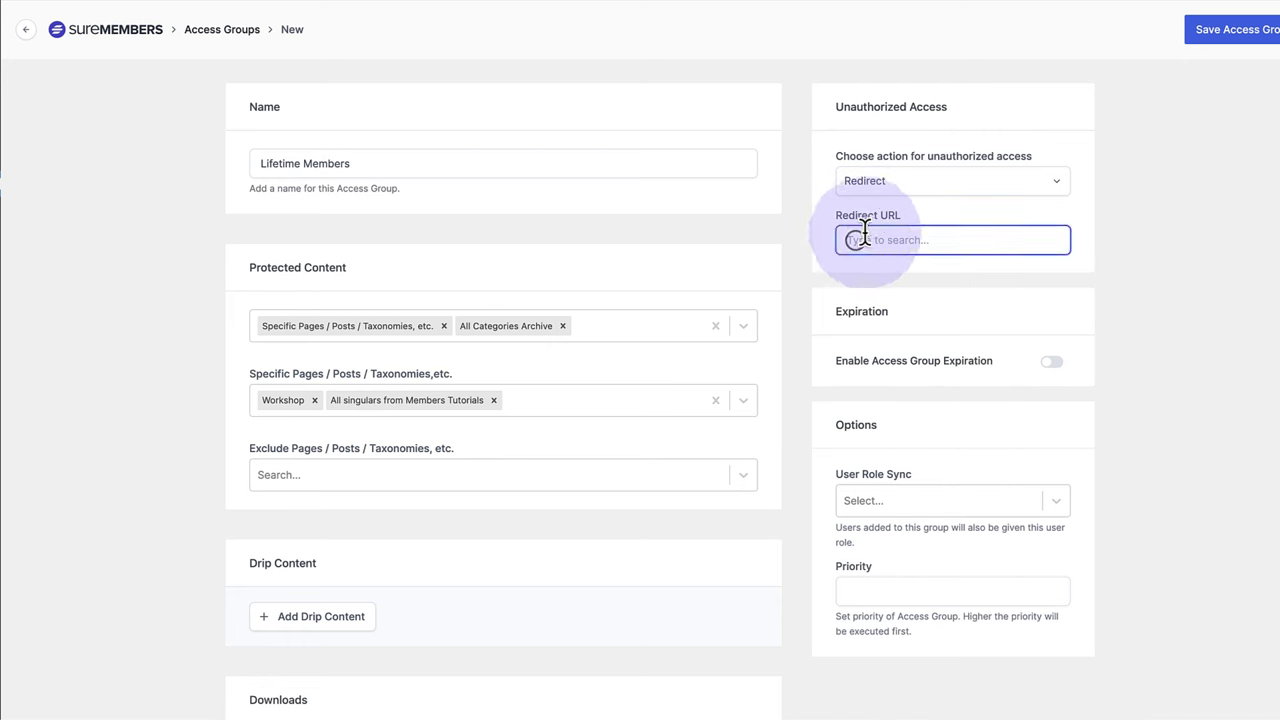
click(929, 181)
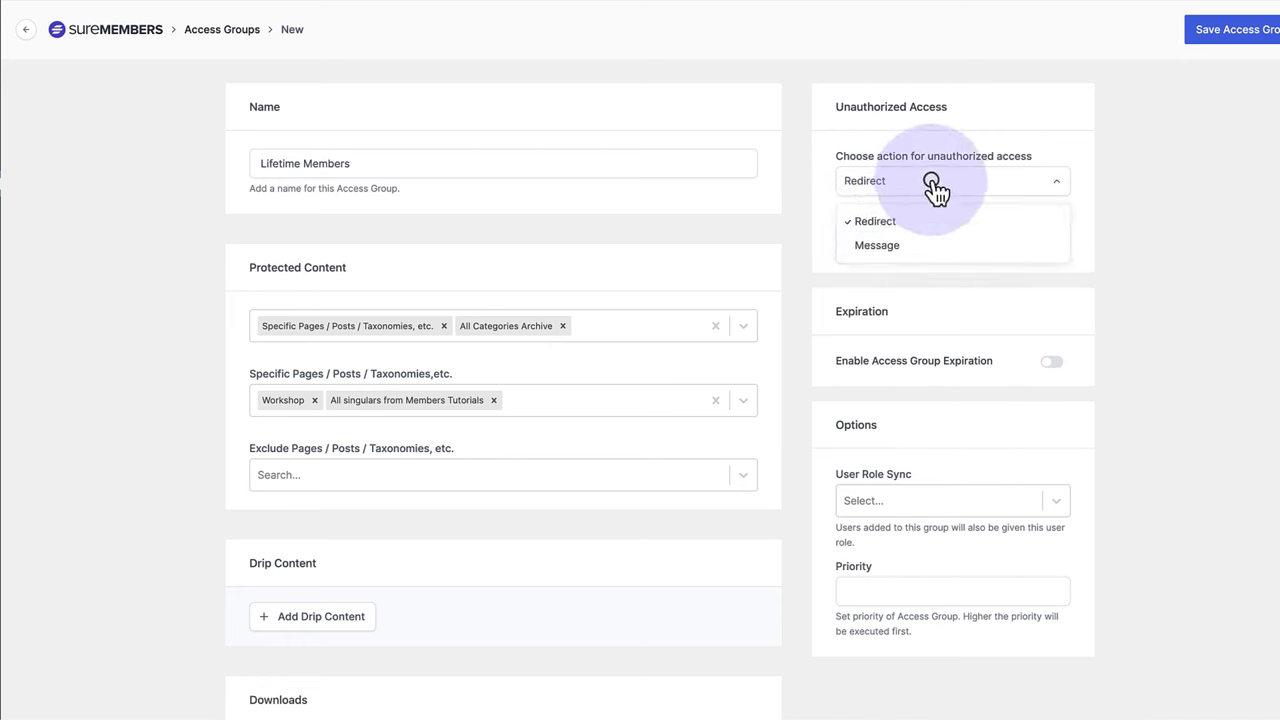
click(886, 246)
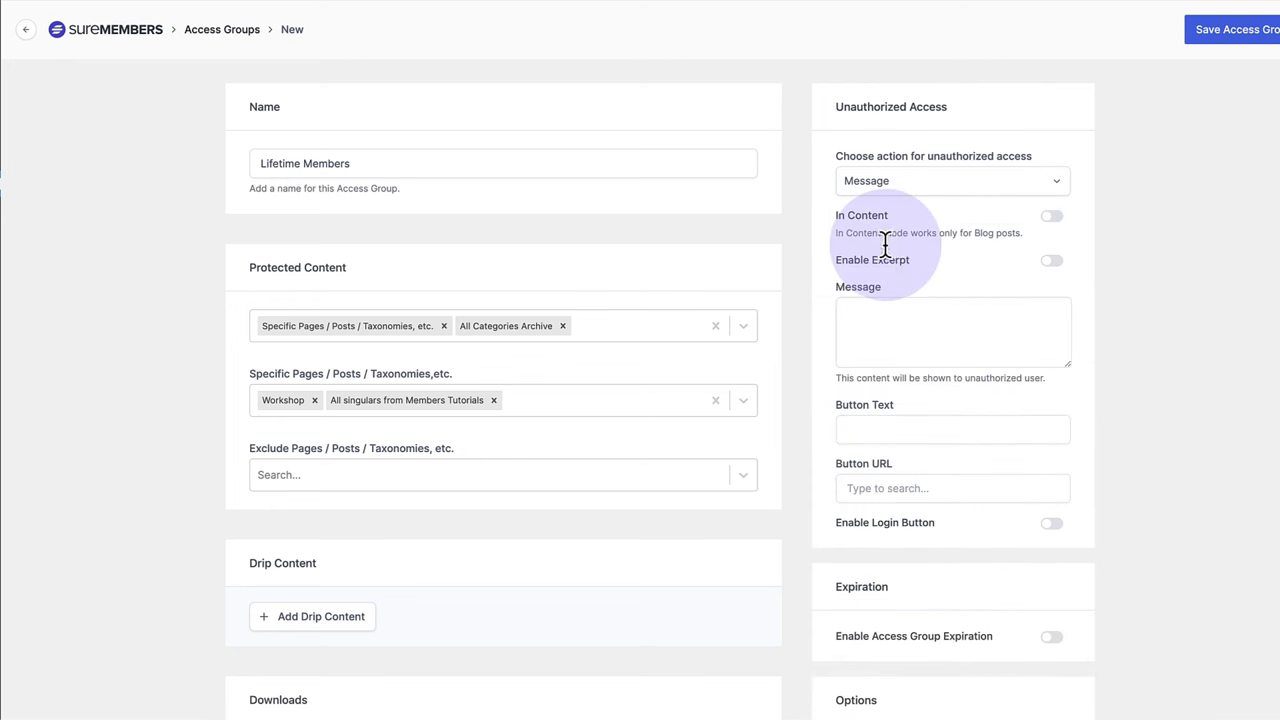
Step: Write 'Restricted Content. Click the button below to become a member.' with button text 'Become A Member'
click(886, 317)
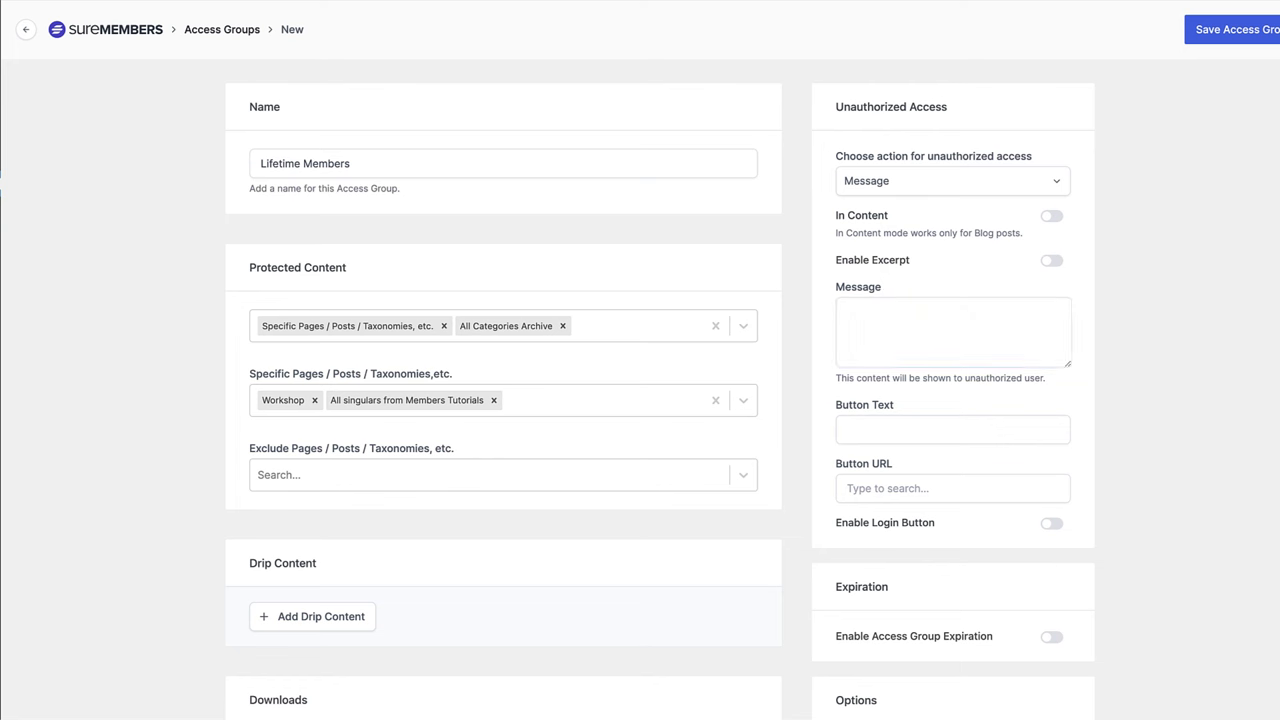
click(946, 316)
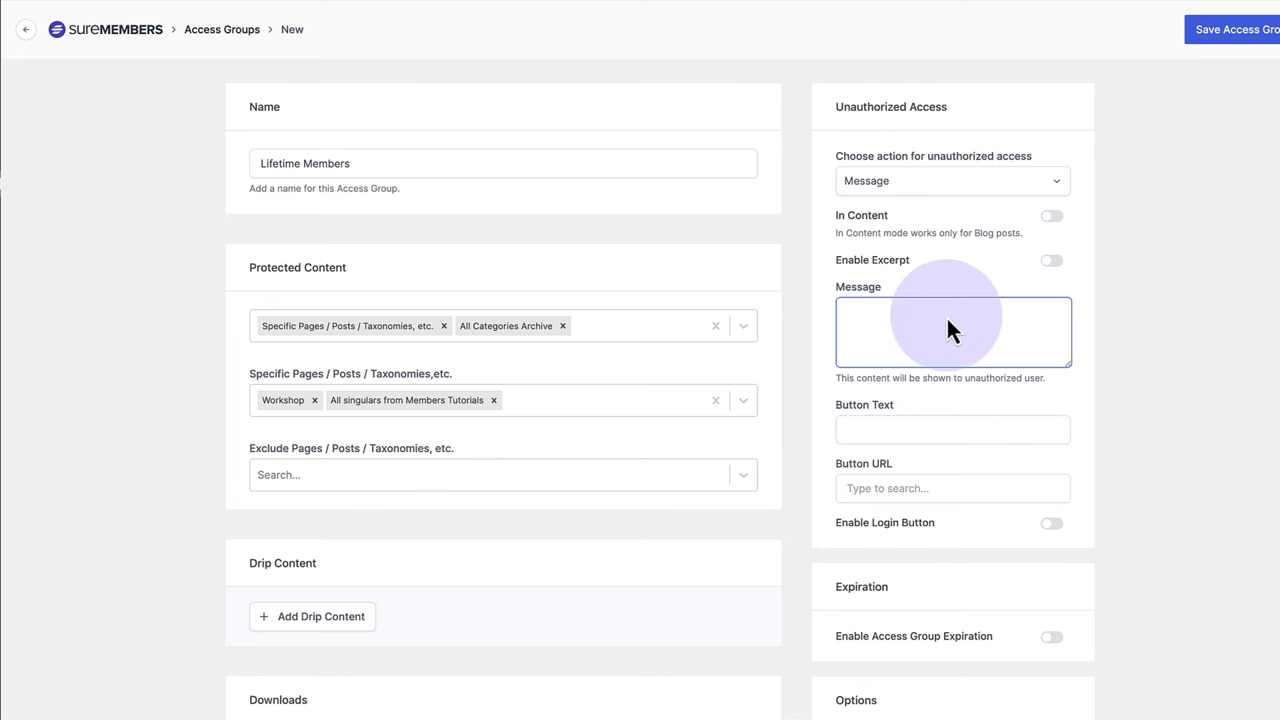
text(Restricted Content.)
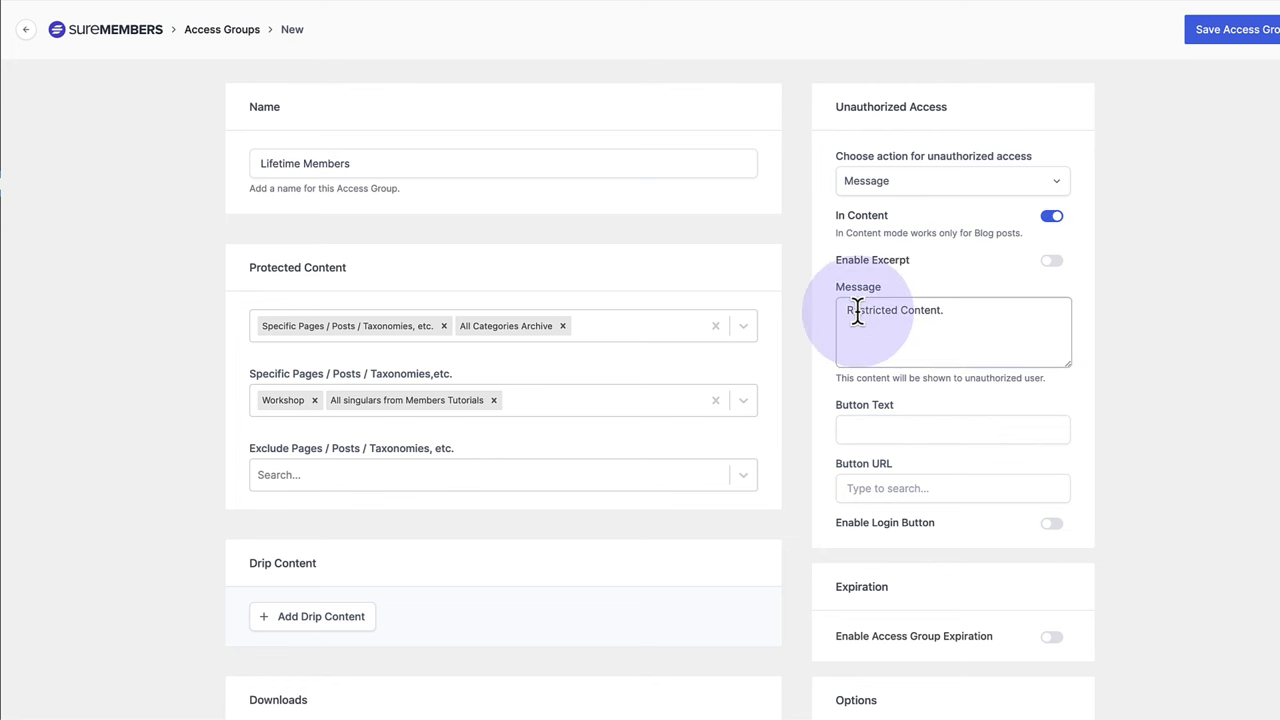
click(963, 311)
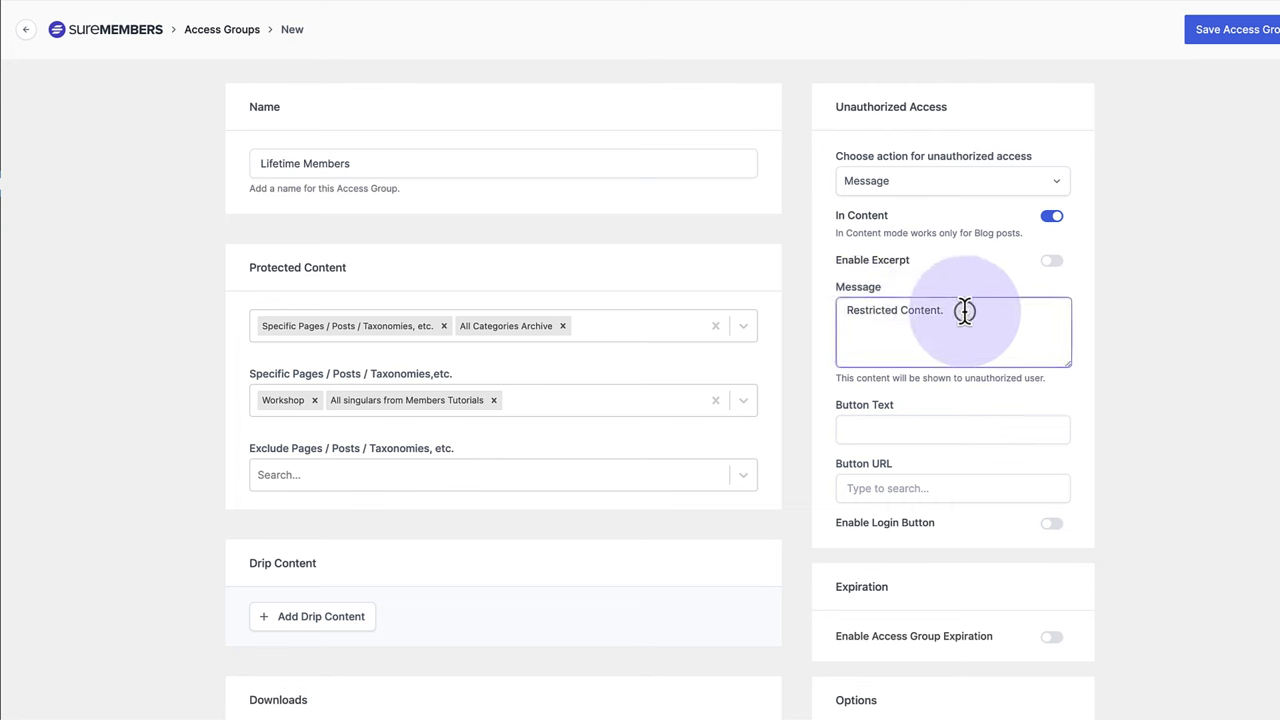
text(Click the button below to become a member.)
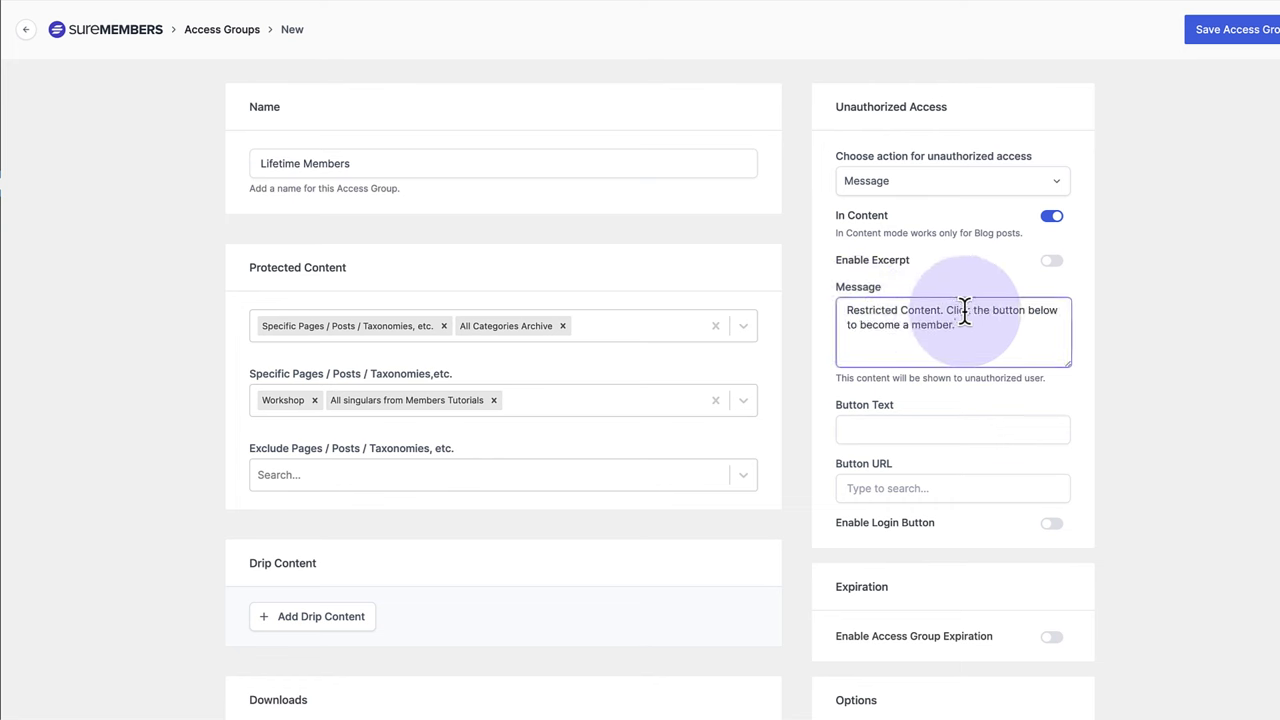
click(929, 430)
text(Become A Member)
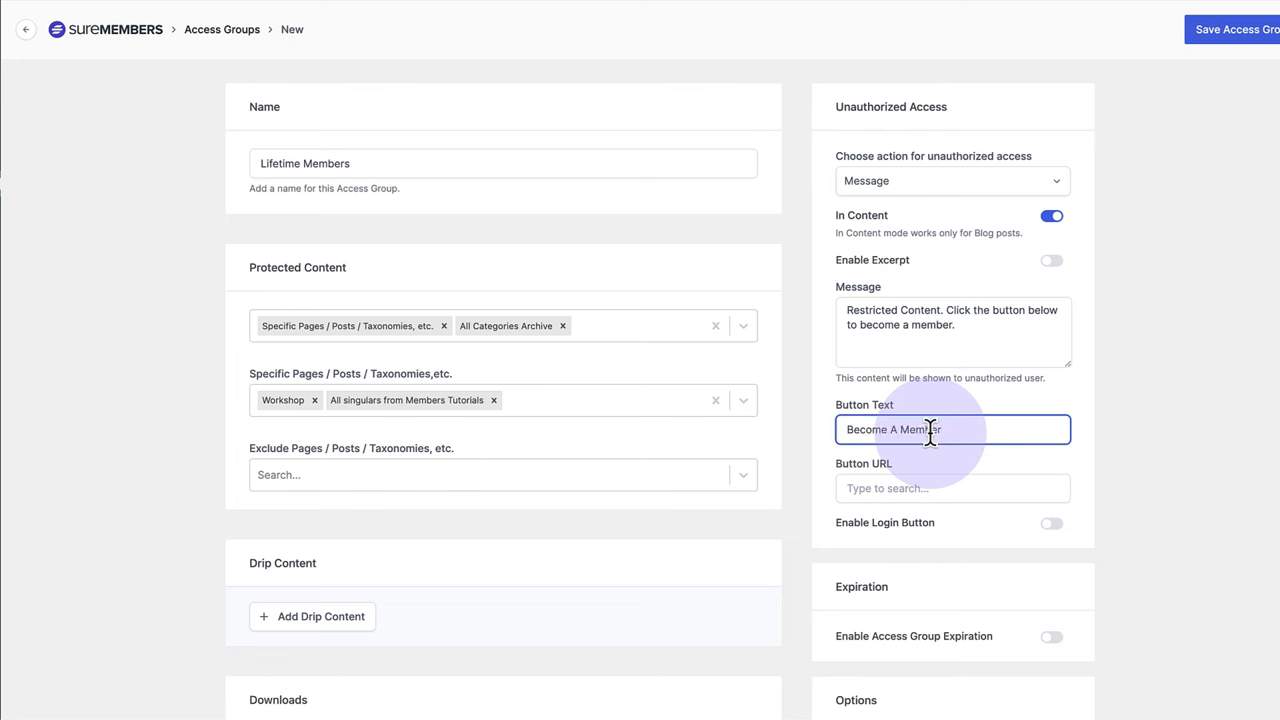
Step: Set the member button's URL to #
click(917, 488)
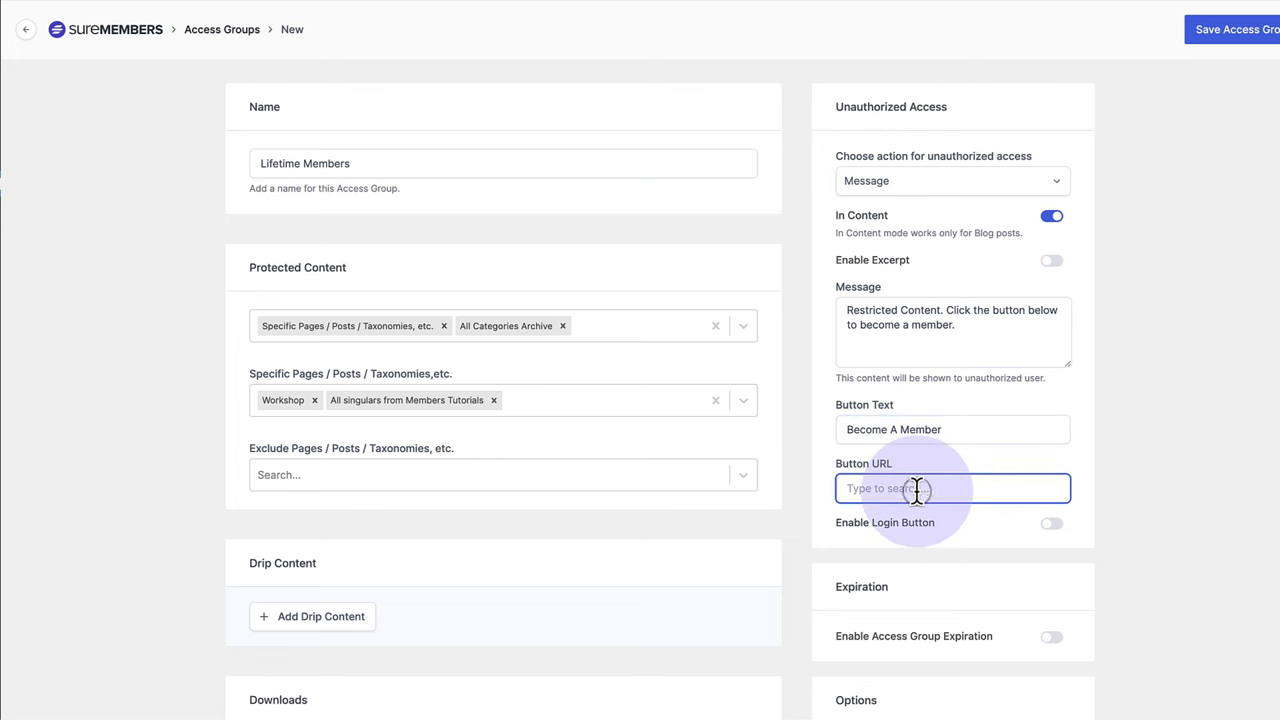
text(#)
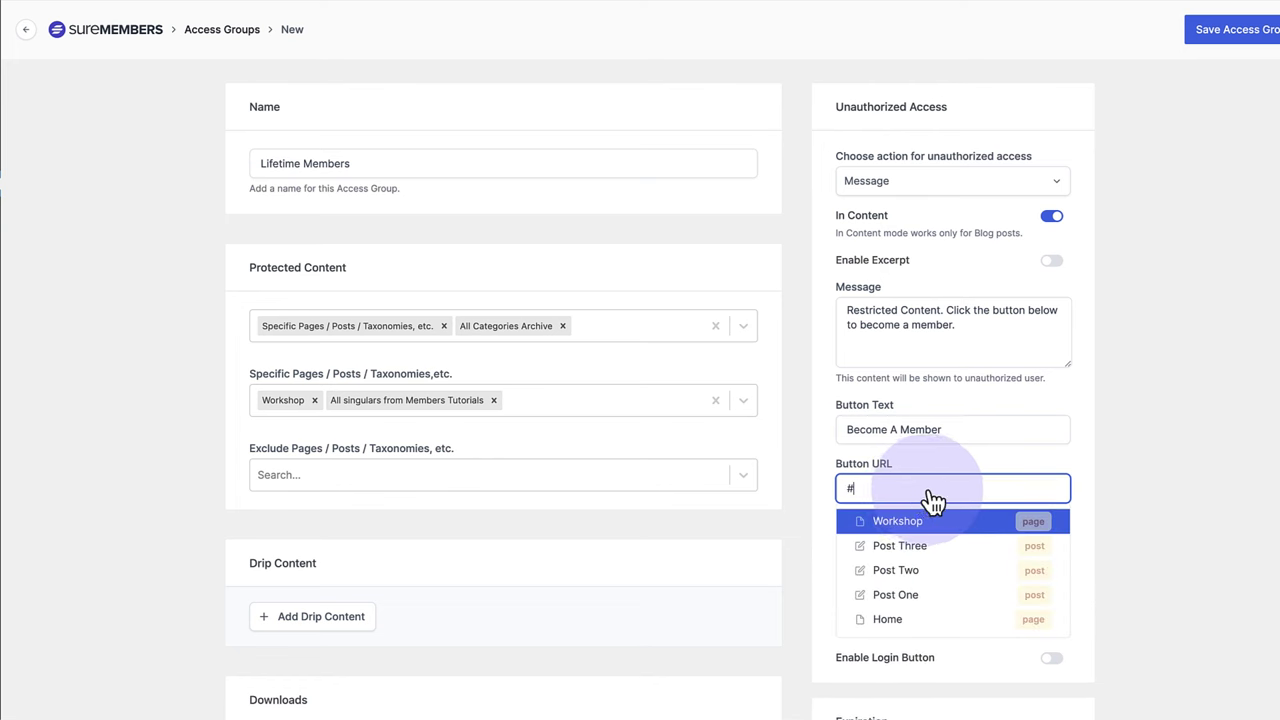
click(1077, 457)
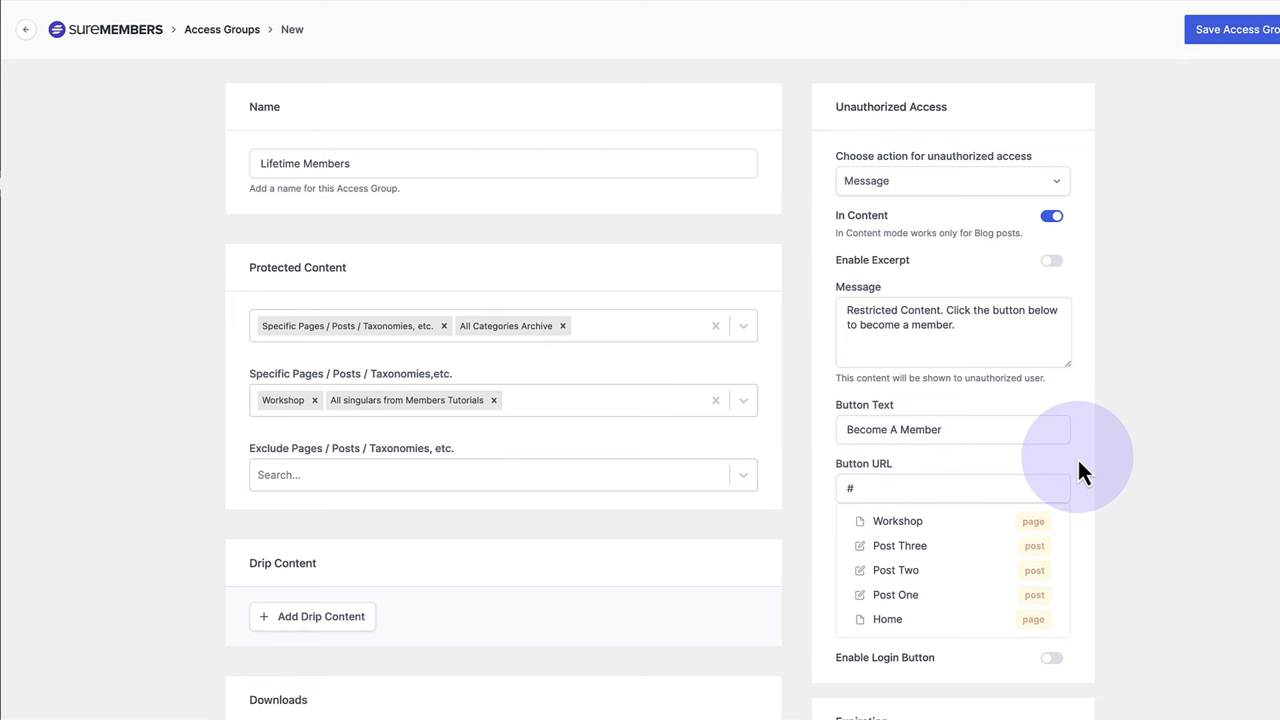
Step: Turn on the Enable Login Button toggle for unauthorized visitors
scroll(1077, 457, down, 1)
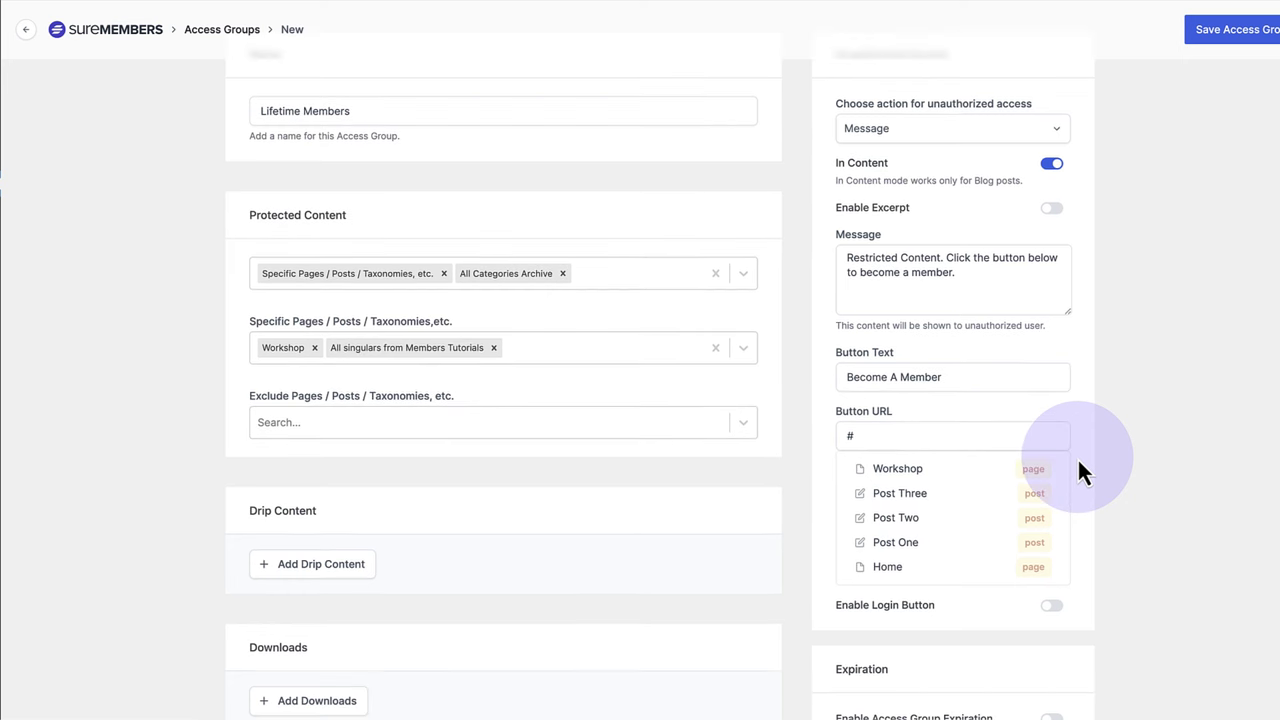
click(1054, 608)
scroll(1085, 613, down, 3)
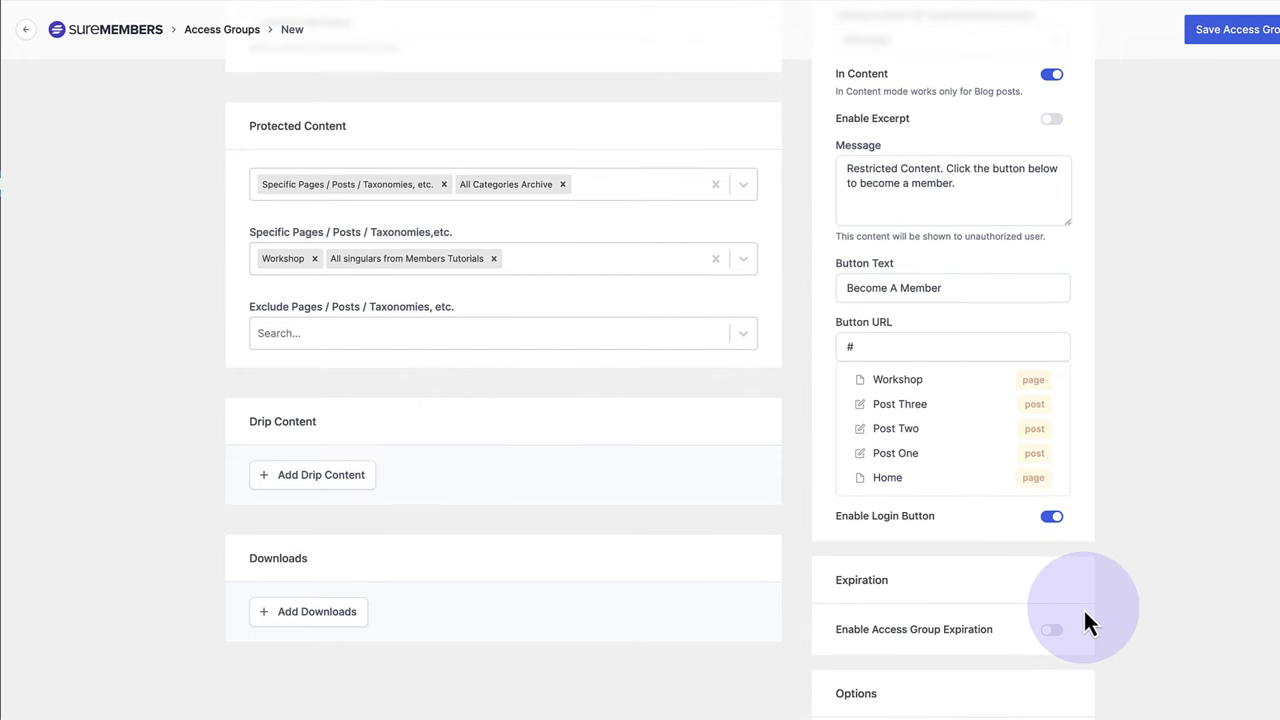
scroll(1085, 612, down, 1)
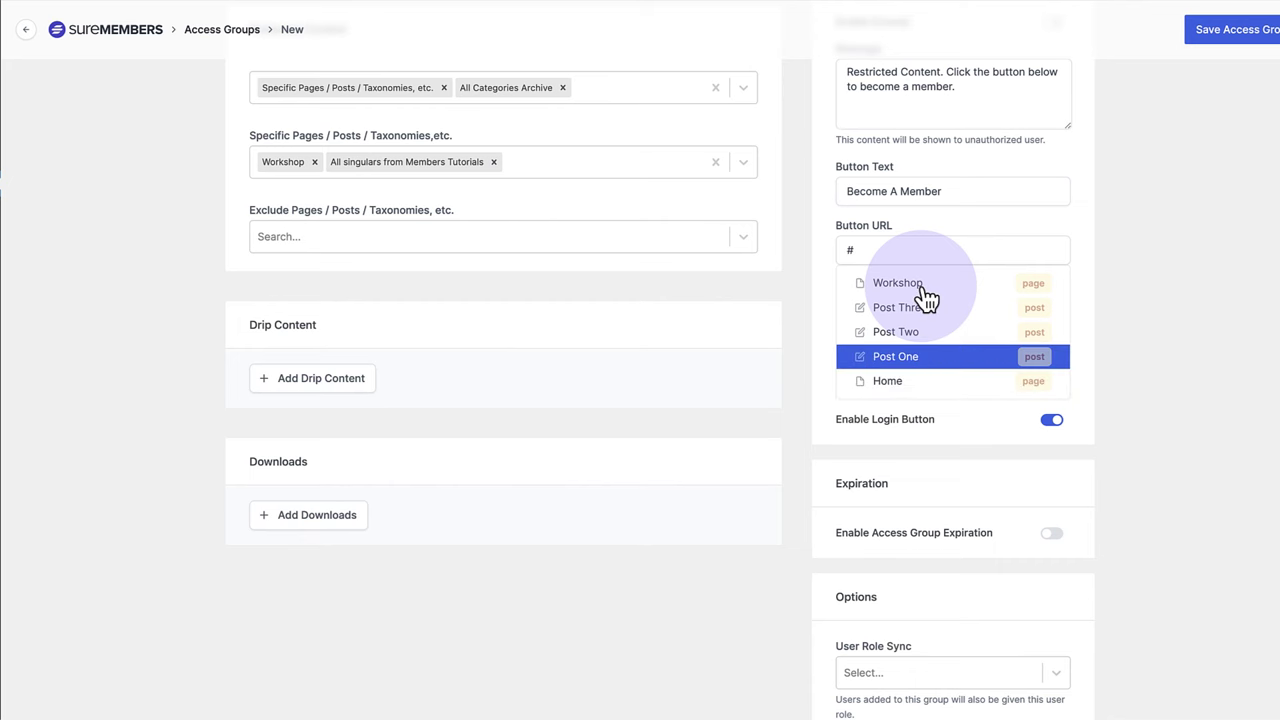
scroll(920, 286, down, 1)
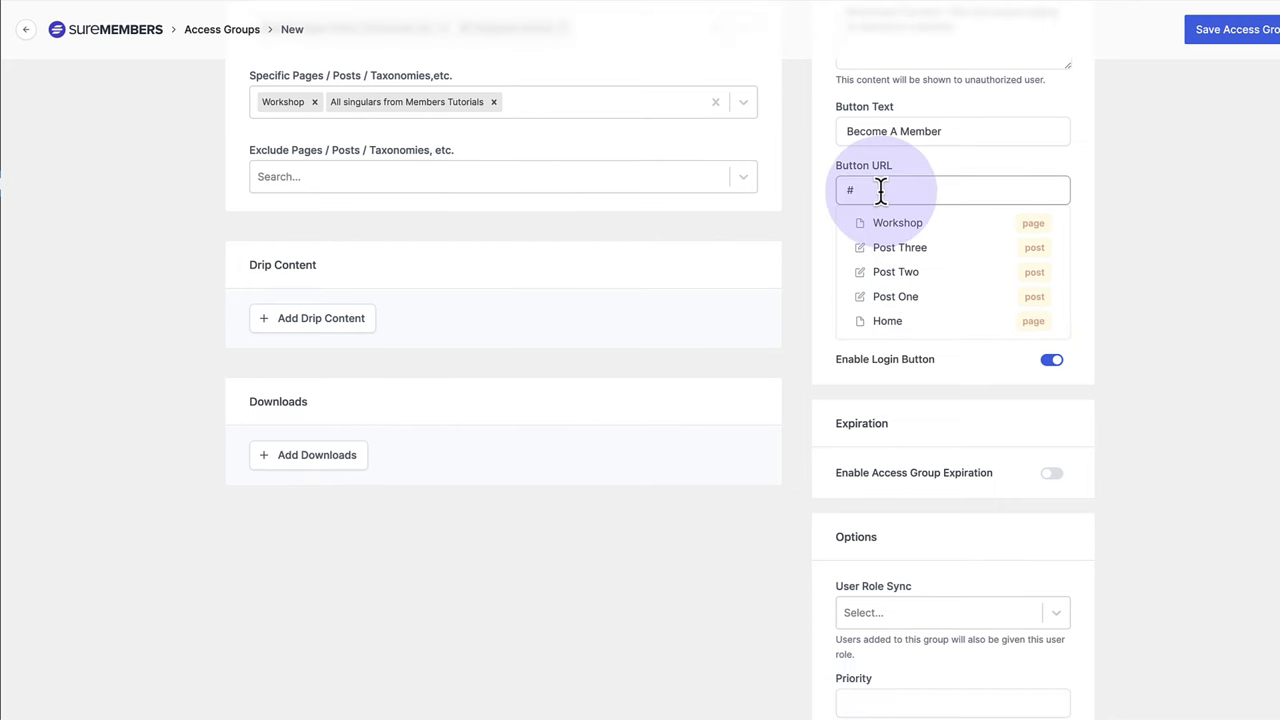
click(1037, 162)
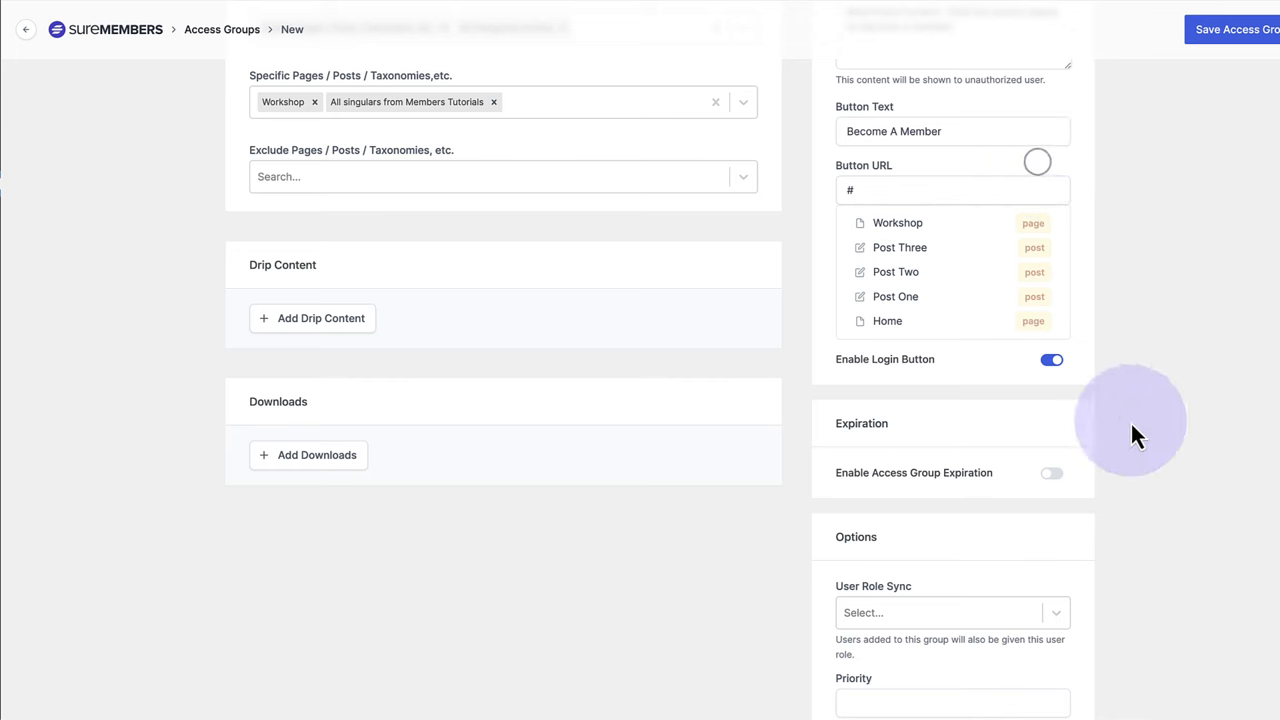
scroll(1163, 511, up, 5)
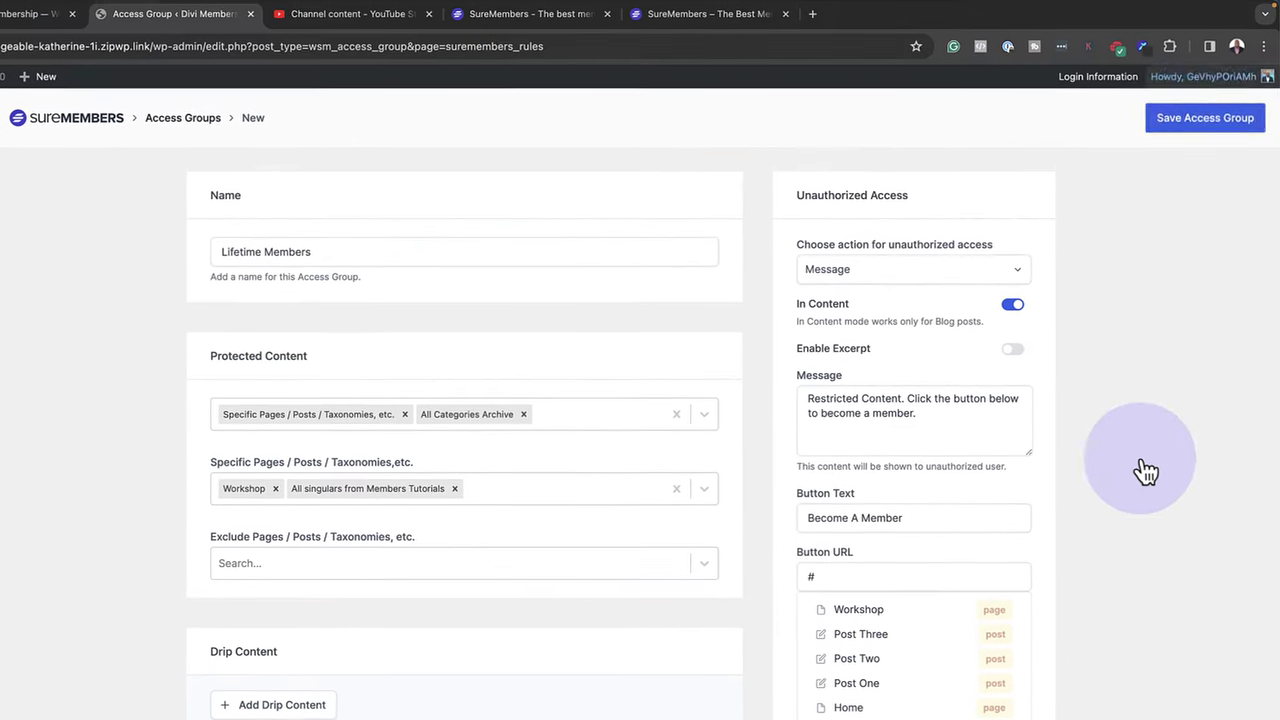
Step: Save the Lifetime Members group and load the site's home page in an incognito window
click(1183, 127)
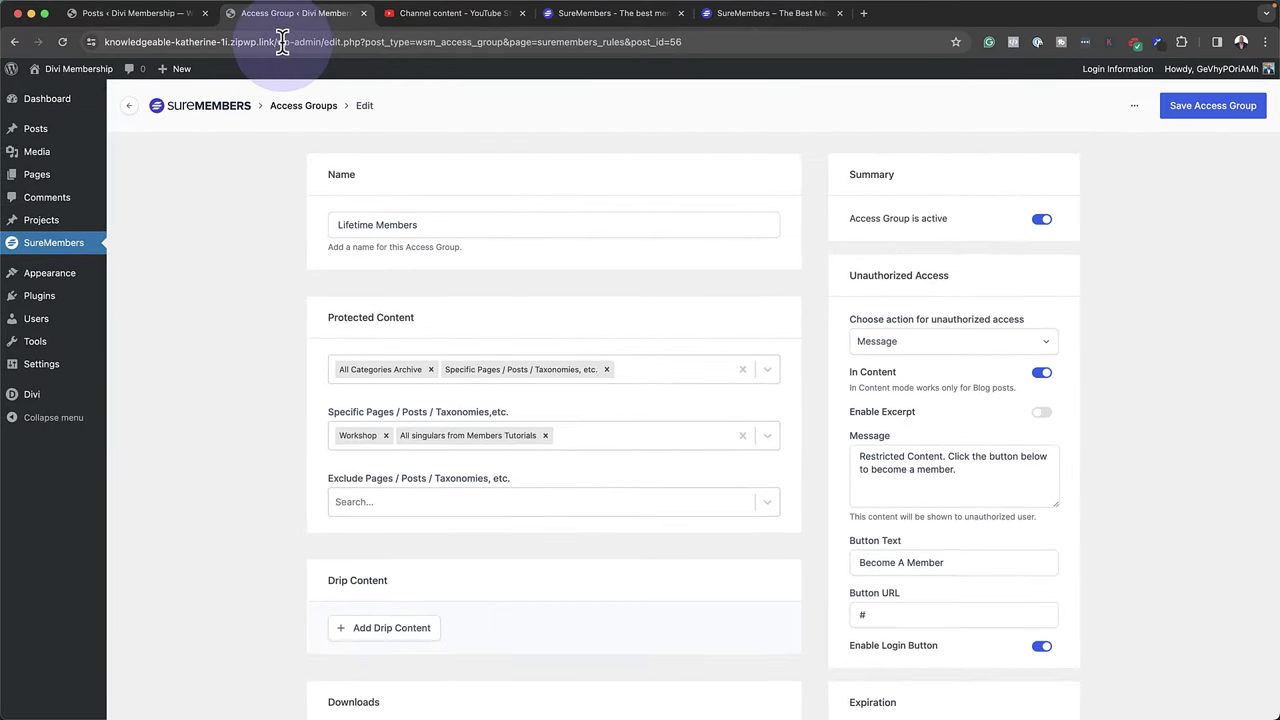
drag(276, 42, 85, 46)
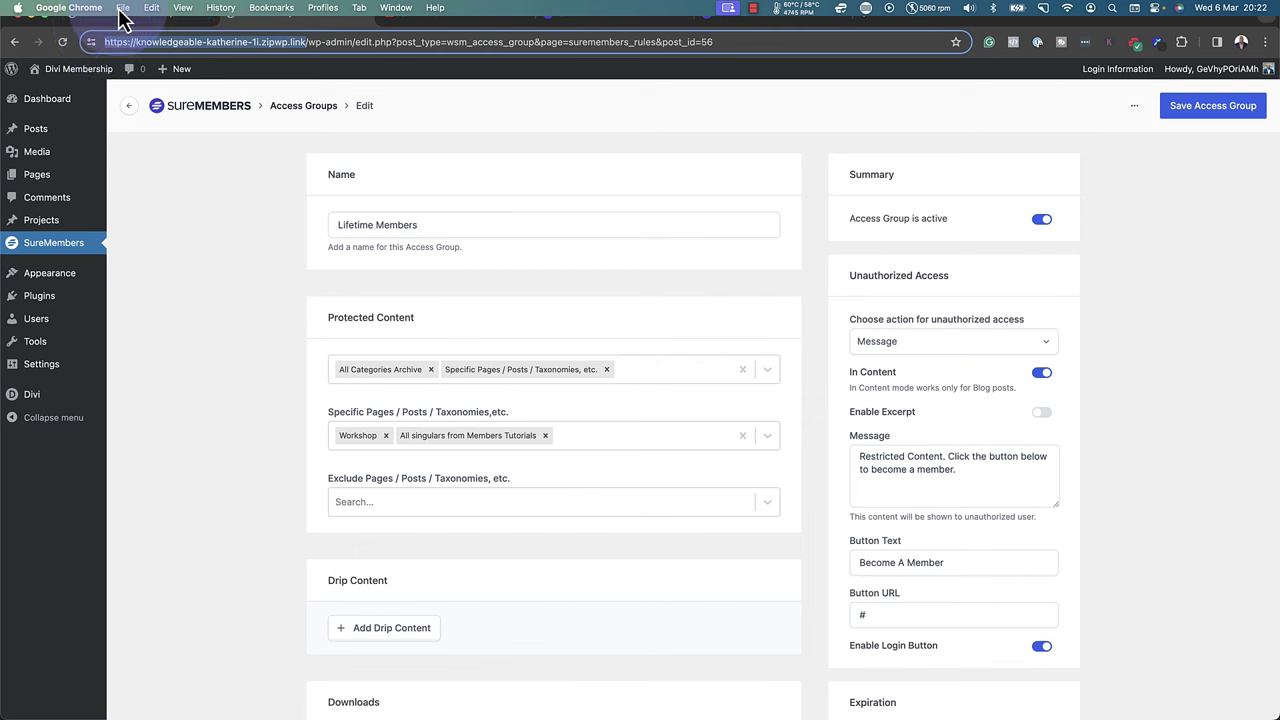
click(120, 8)
click(168, 62)
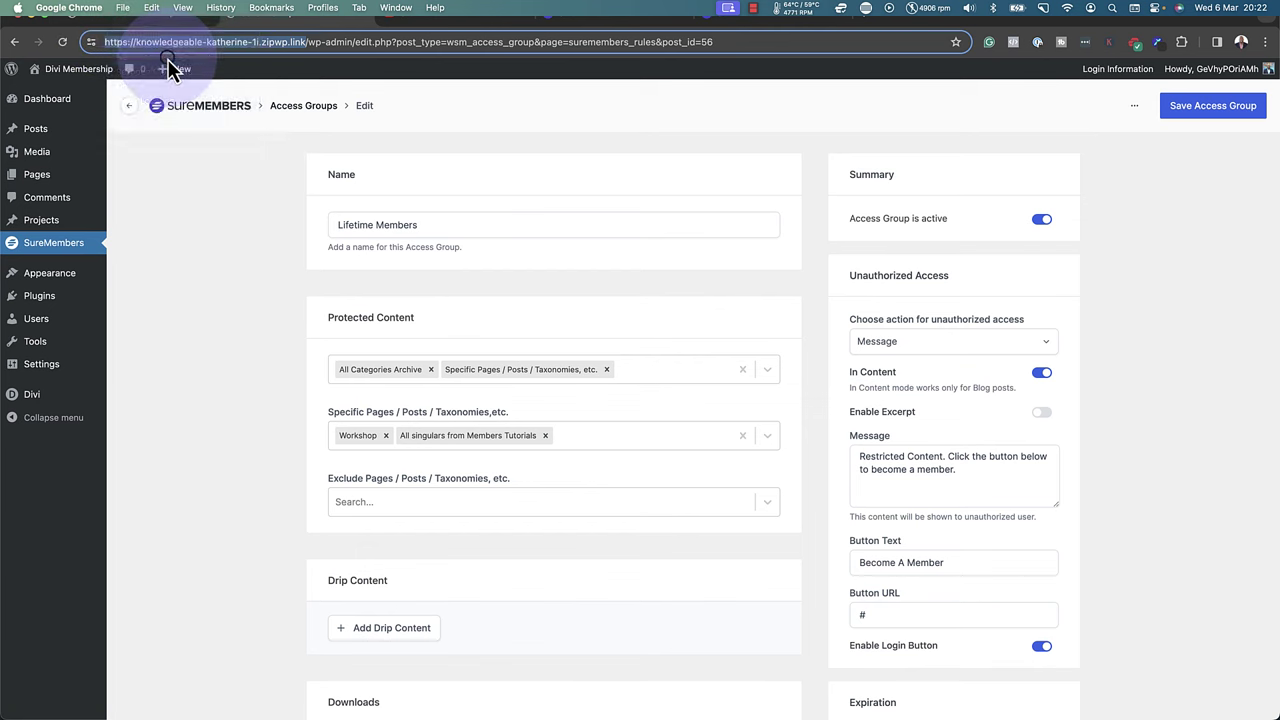
text(knowledgeable-katherine-1i.zipwp.link/home/)
key(Return)
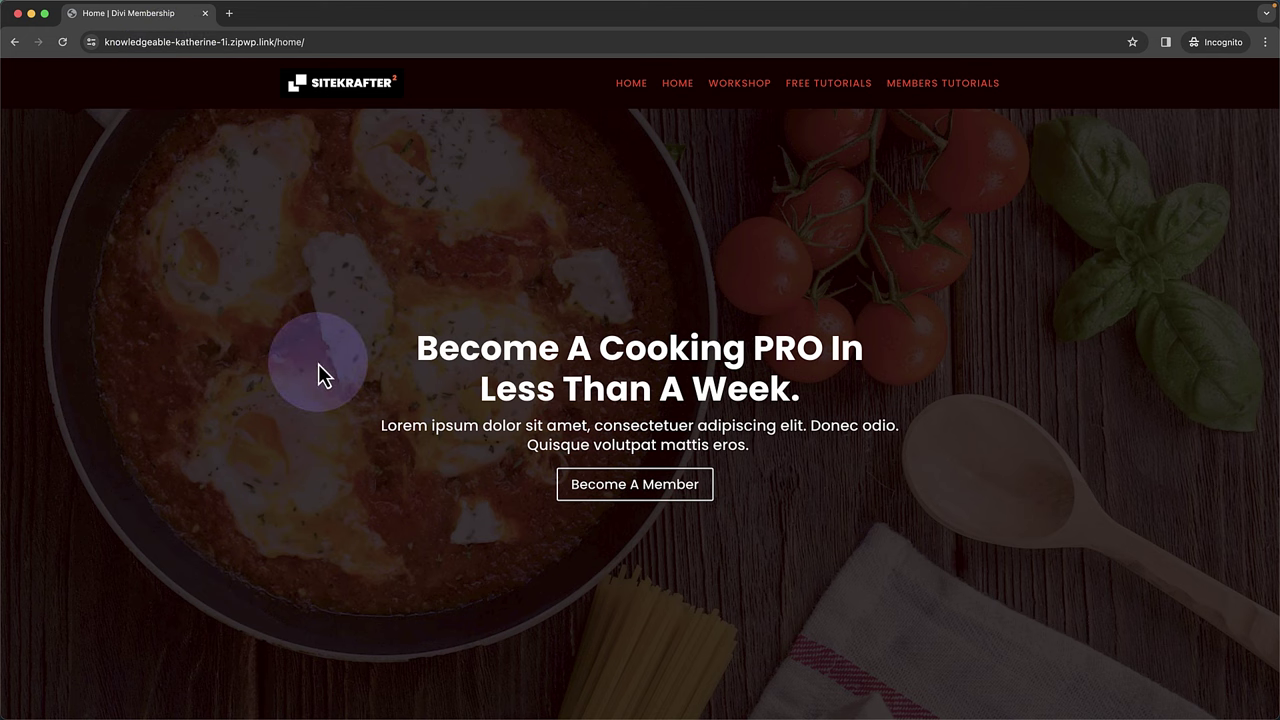
Step: As a visitor, check the Members Tutorials category, Workshop page and Post Two for restriction
scroll(318, 363, down, 5)
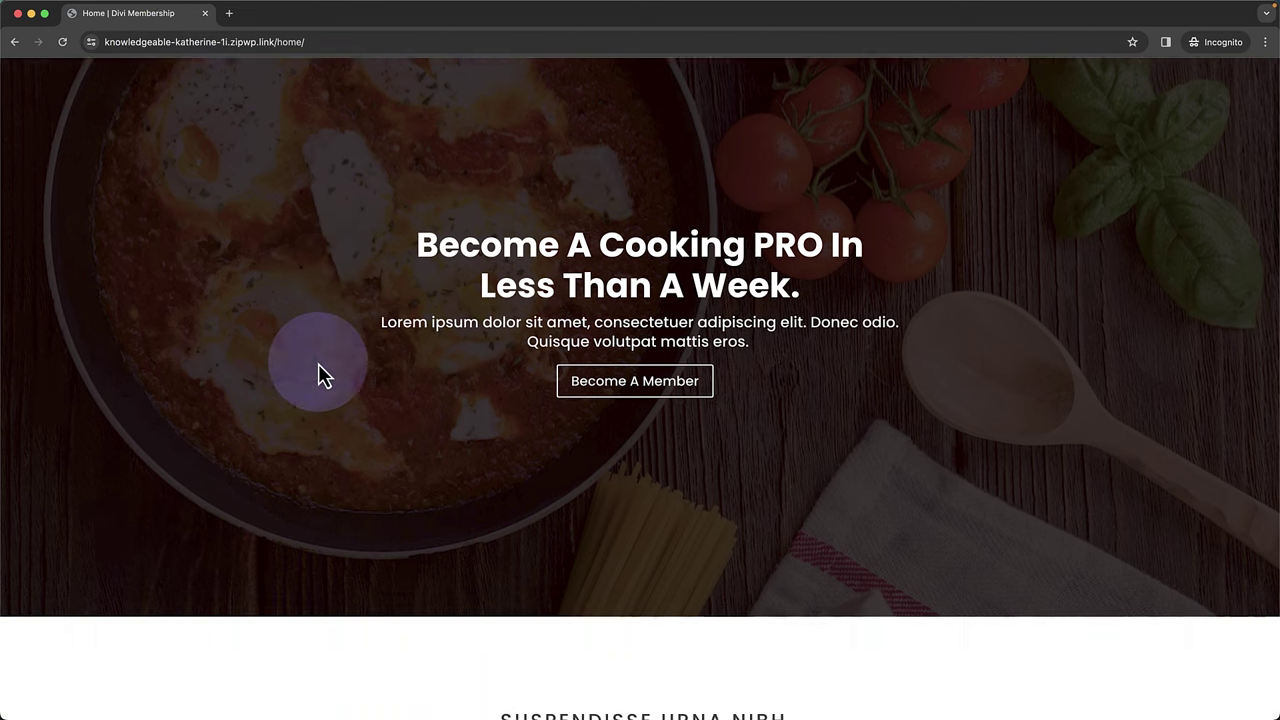
scroll(319, 366, down, 9)
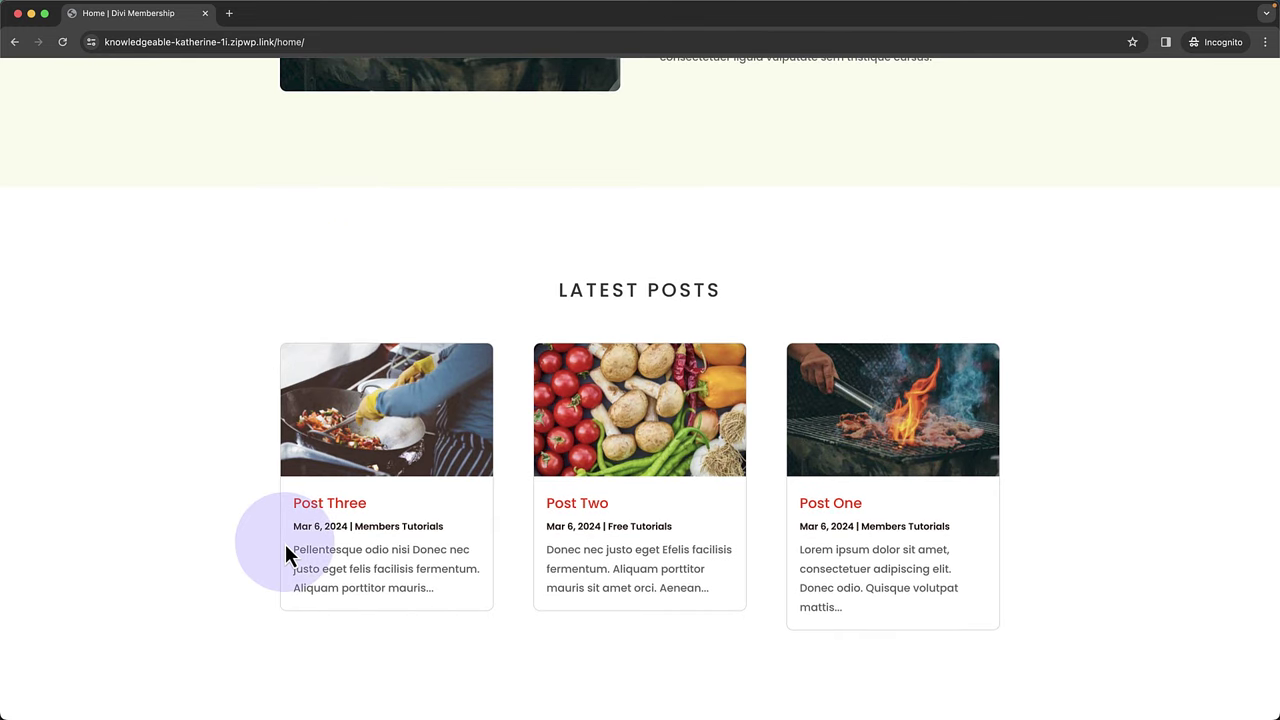
click(414, 530)
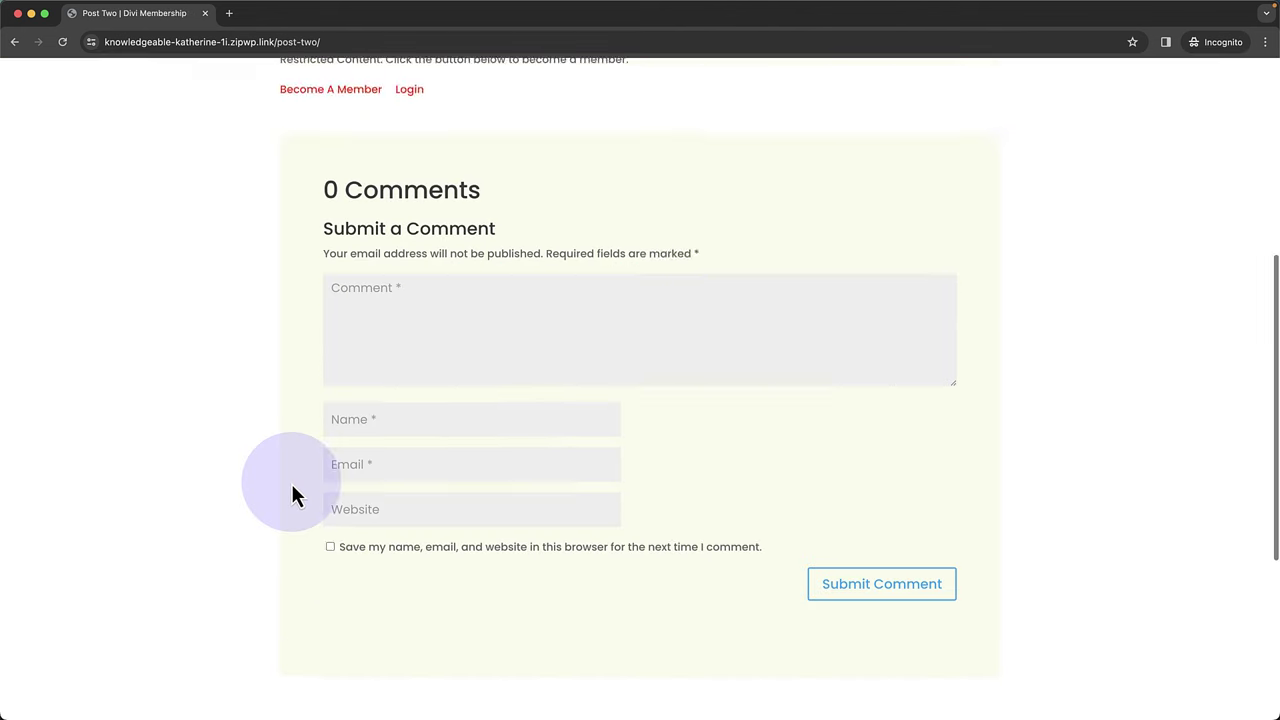
scroll(291, 491, up, 5)
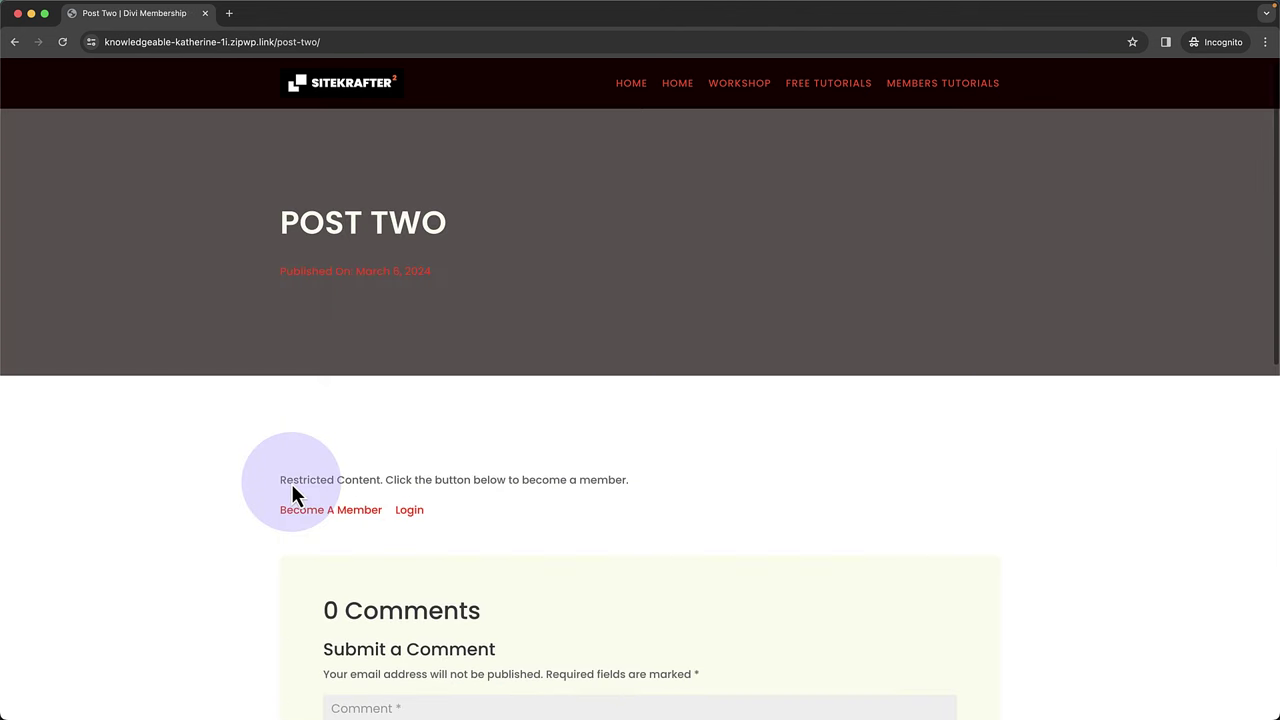
click(753, 90)
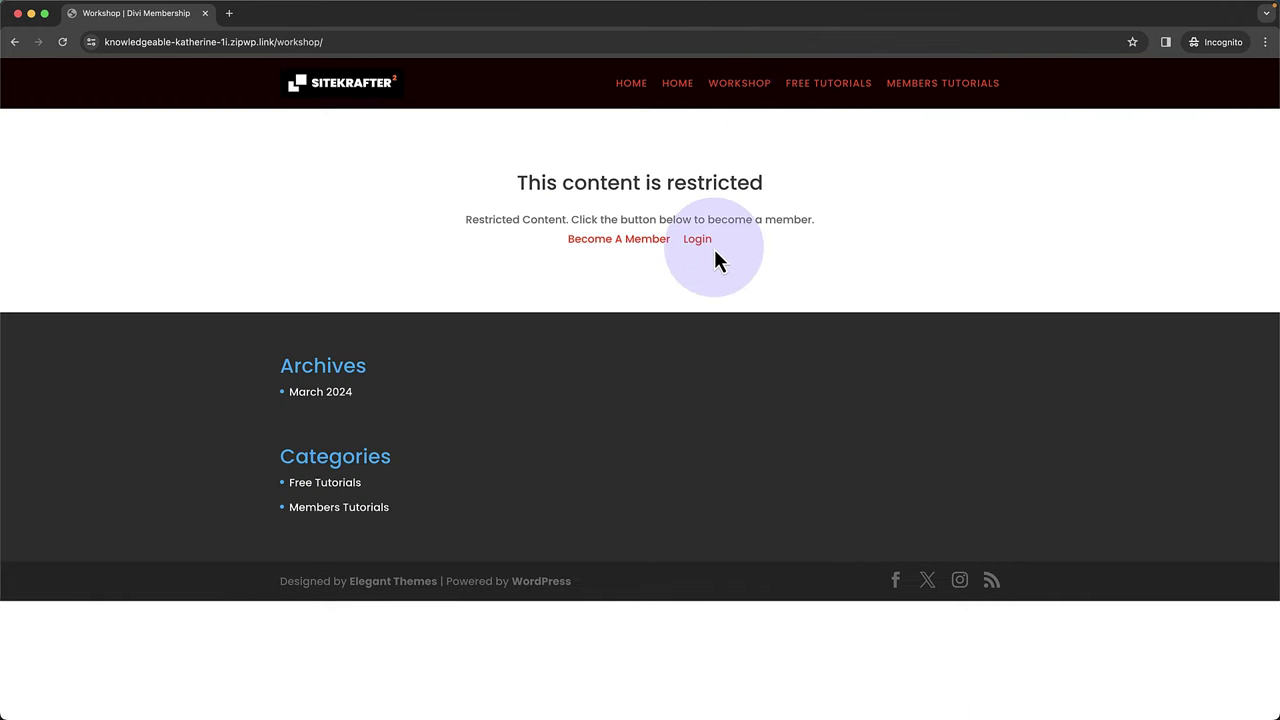
click(13, 46)
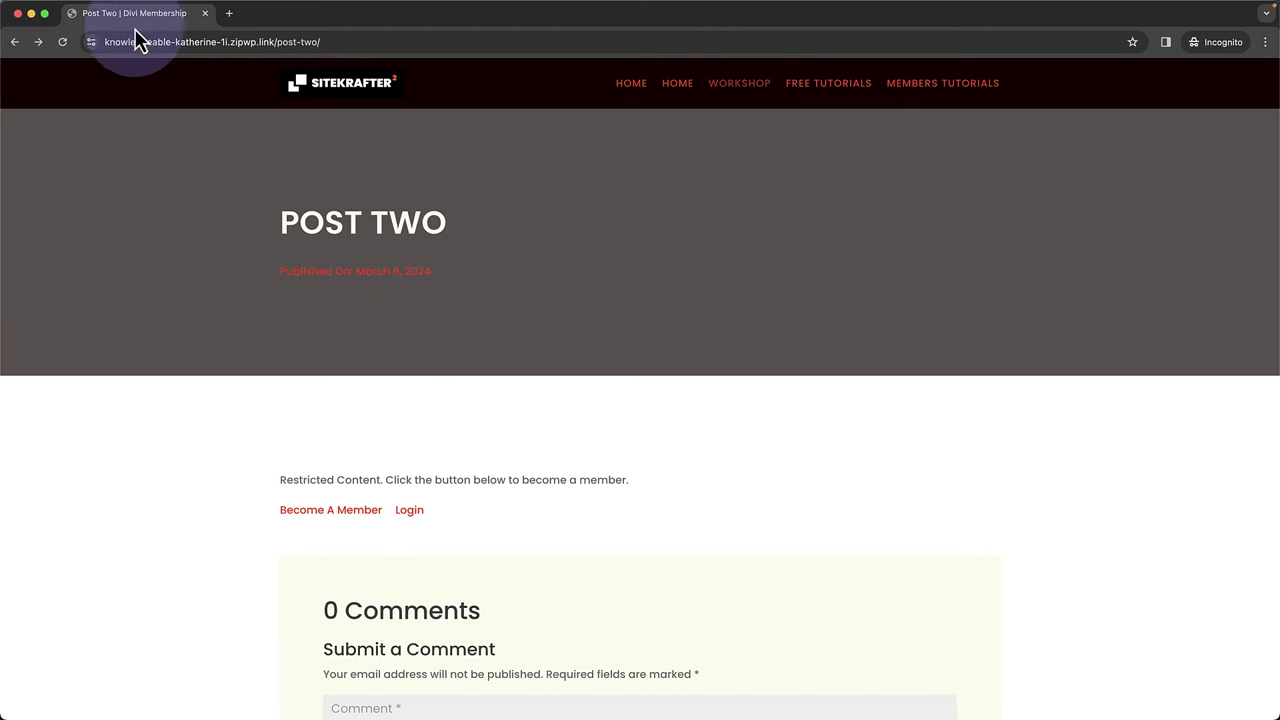
Step: Close the incognito window and turn off Enable Excerpt for the access group
click(205, 13)
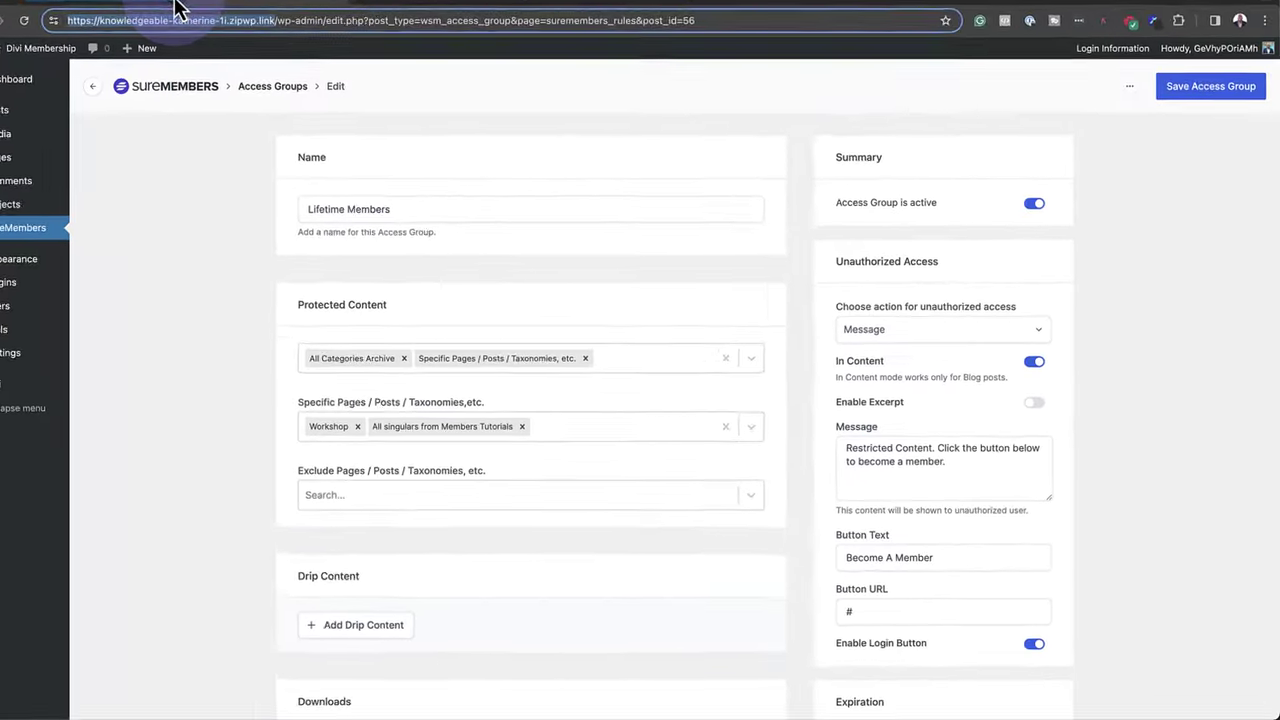
scroll(845, 228, down, 2)
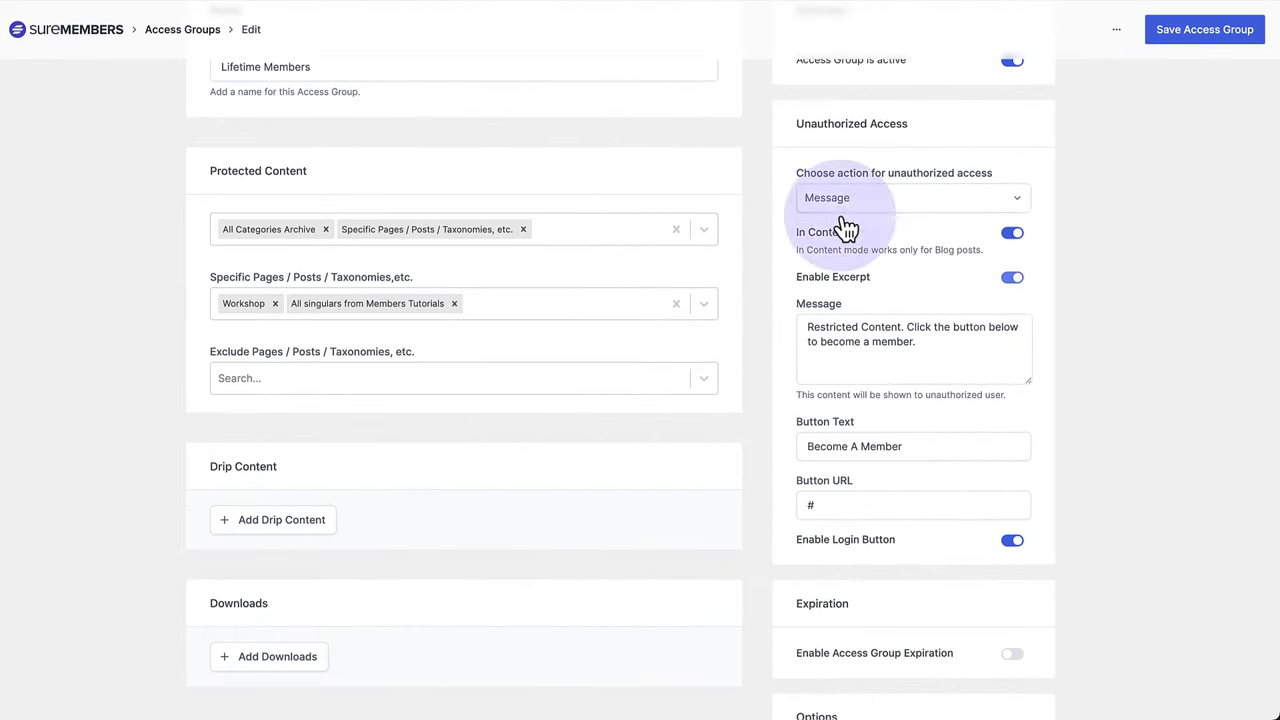
click(1012, 277)
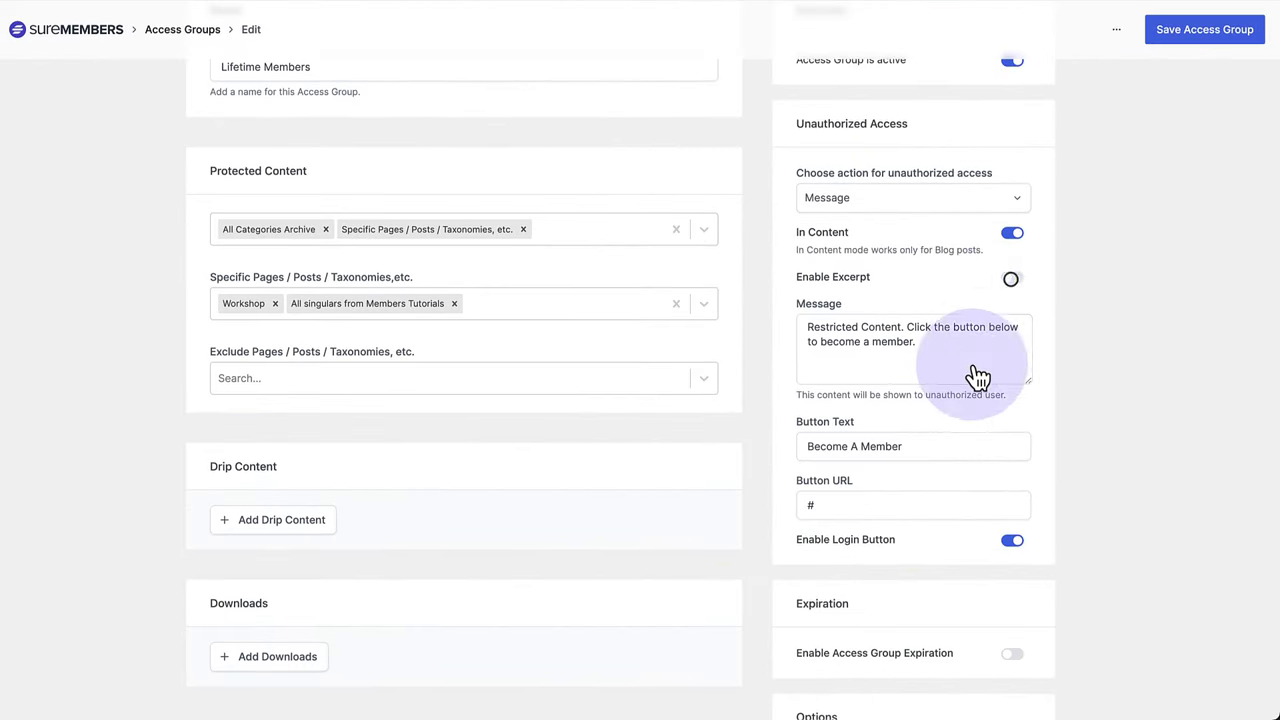
scroll(949, 414, down, 4)
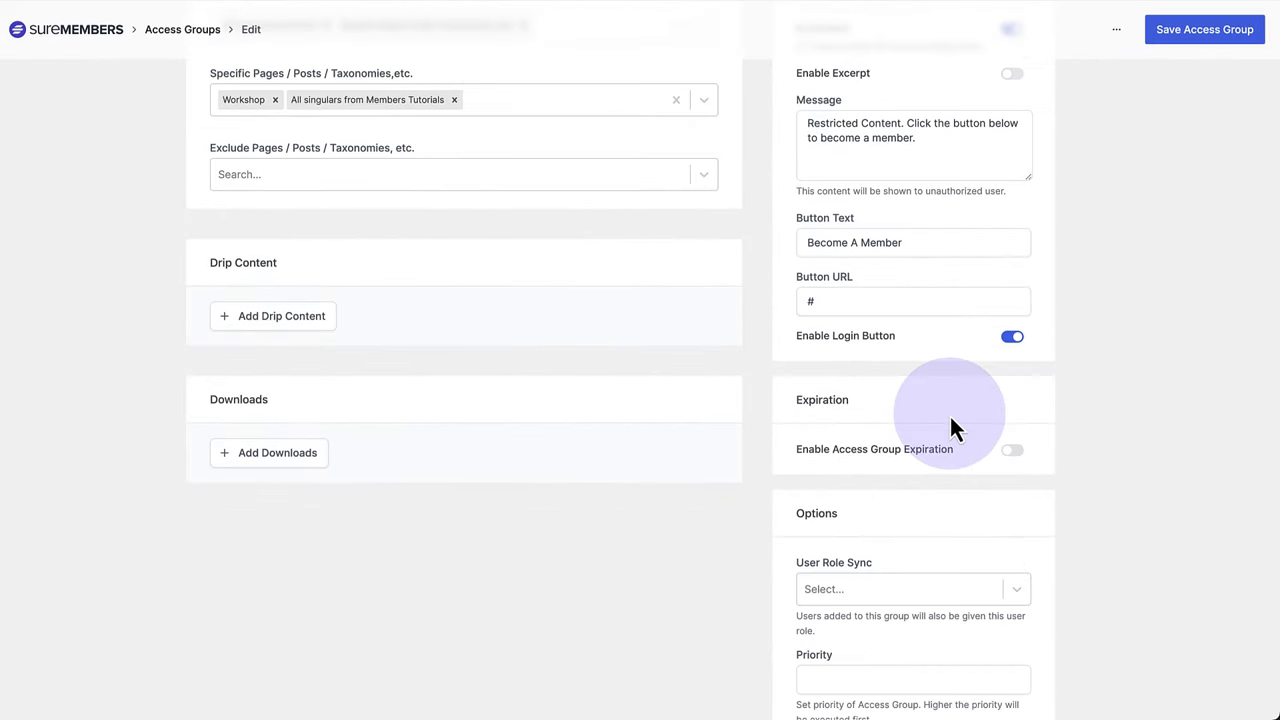
Step: Try a specific-date expiration of 2024-03-28, then clear the chosen date
click(1016, 451)
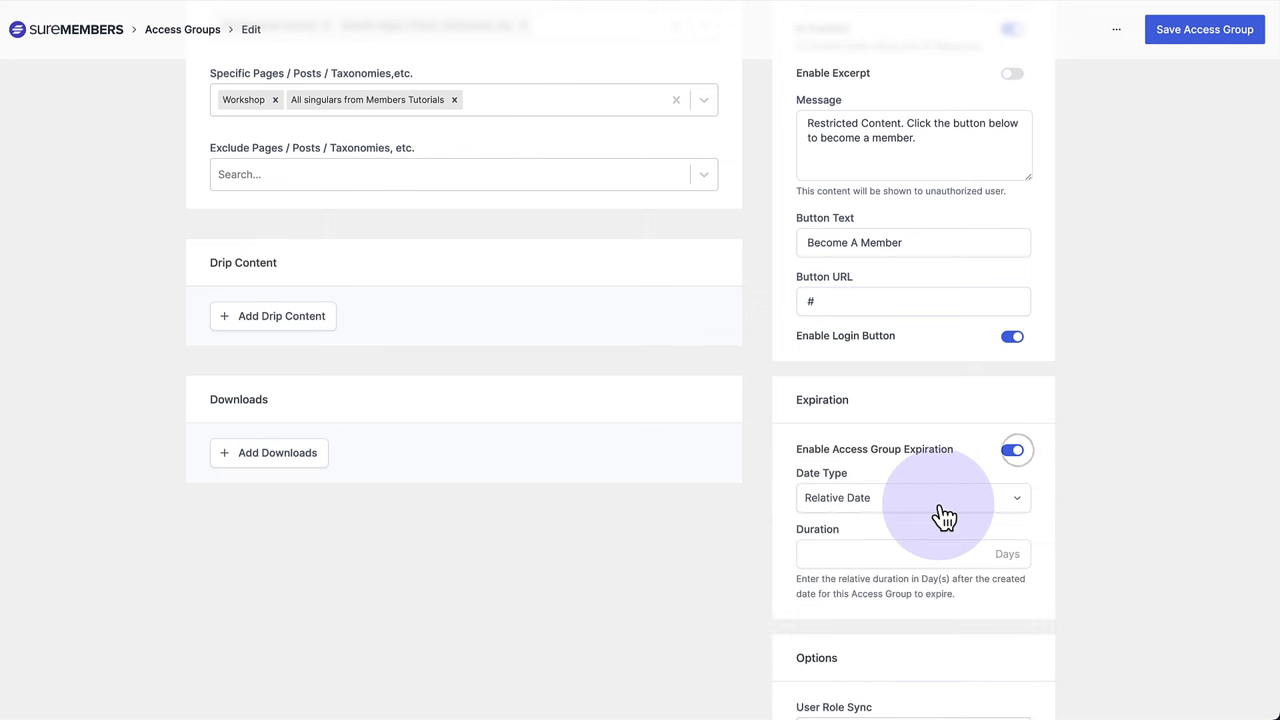
click(903, 554)
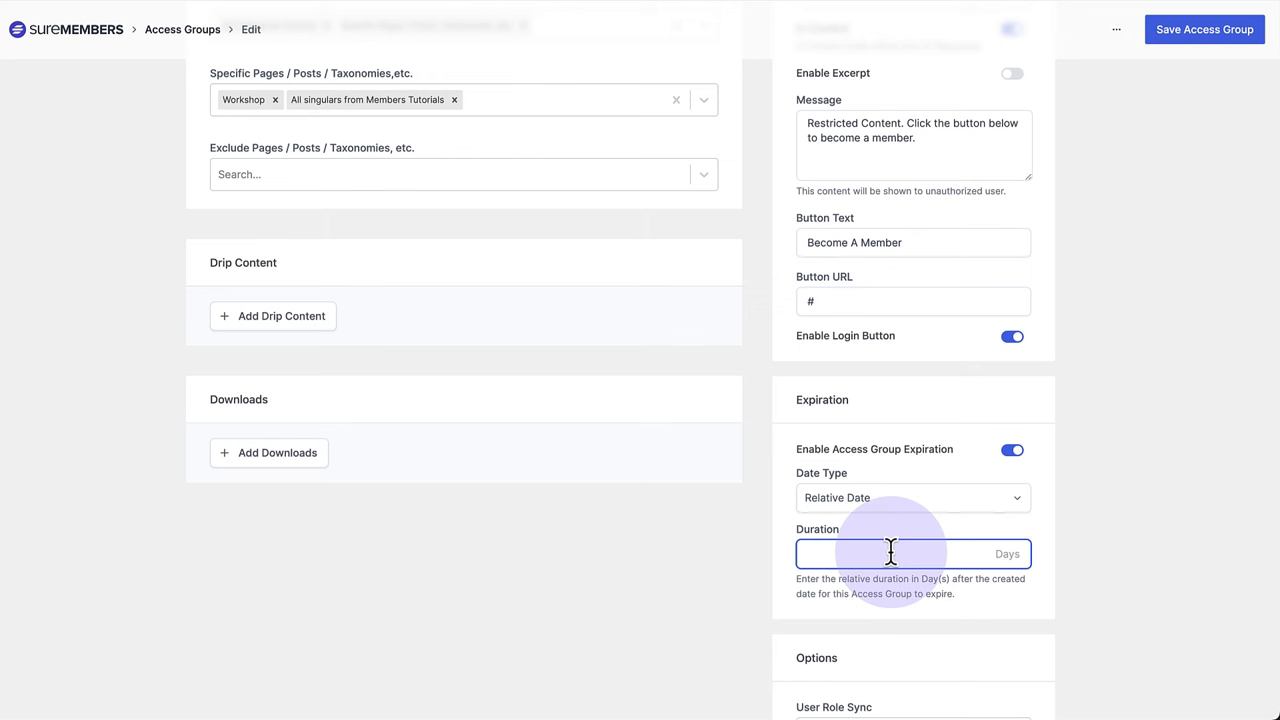
click(1017, 498)
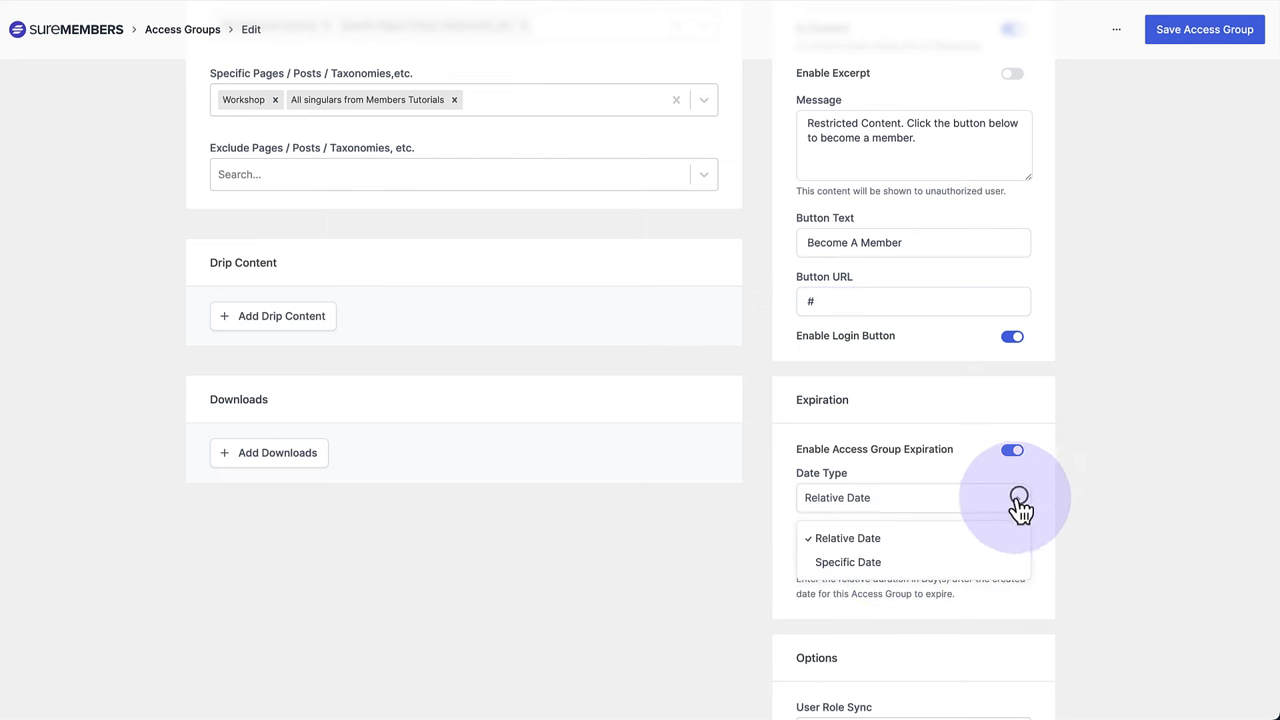
click(925, 563)
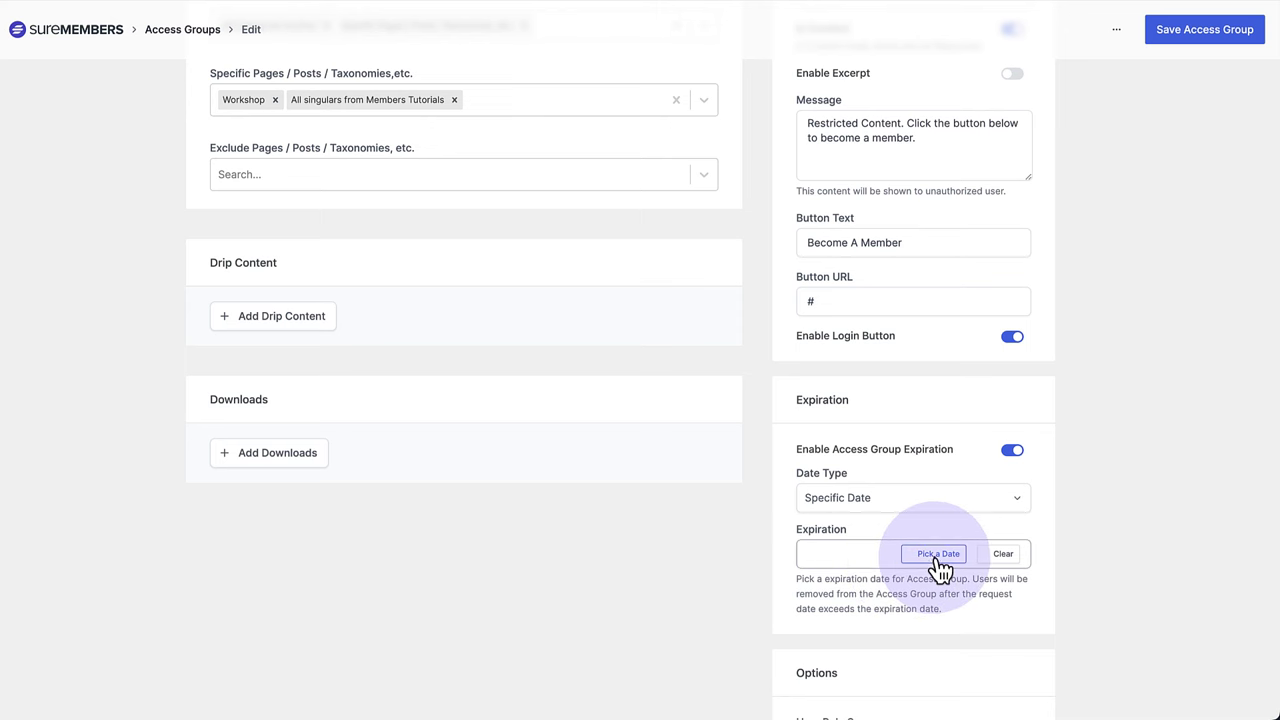
click(938, 556)
scroll(934, 557, down, 3)
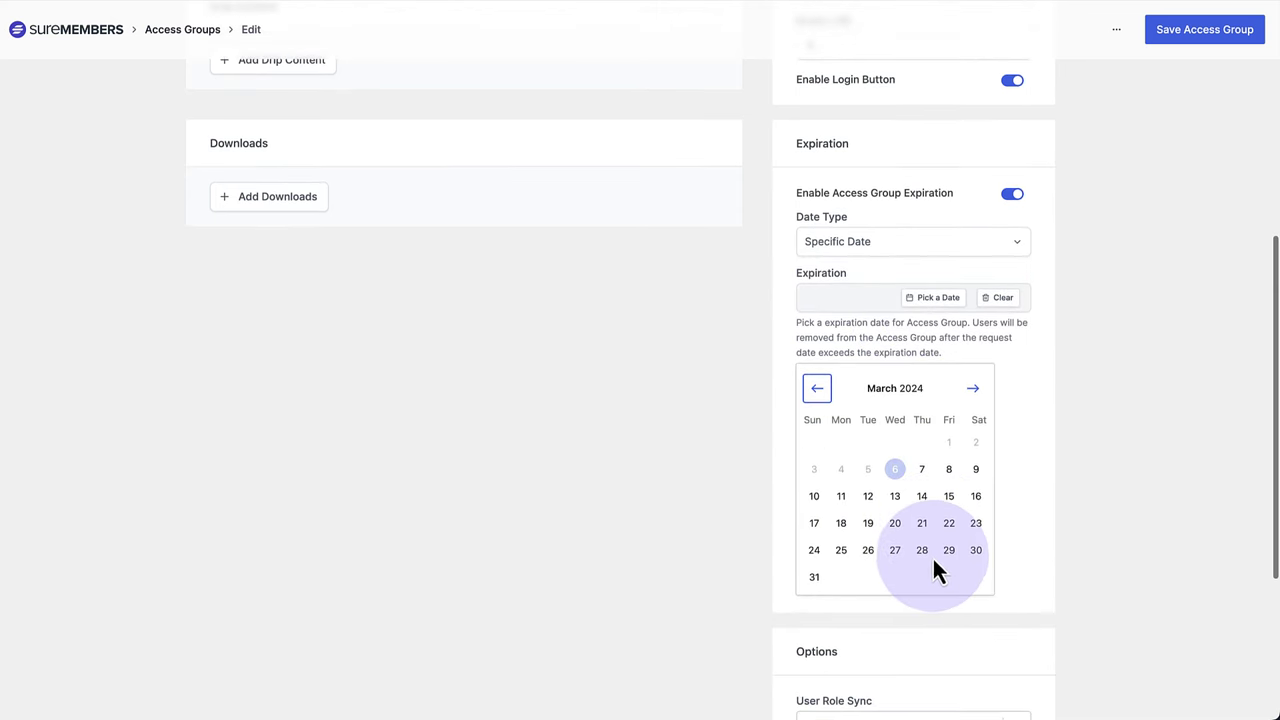
click(922, 552)
scroll(898, 510, down, 1)
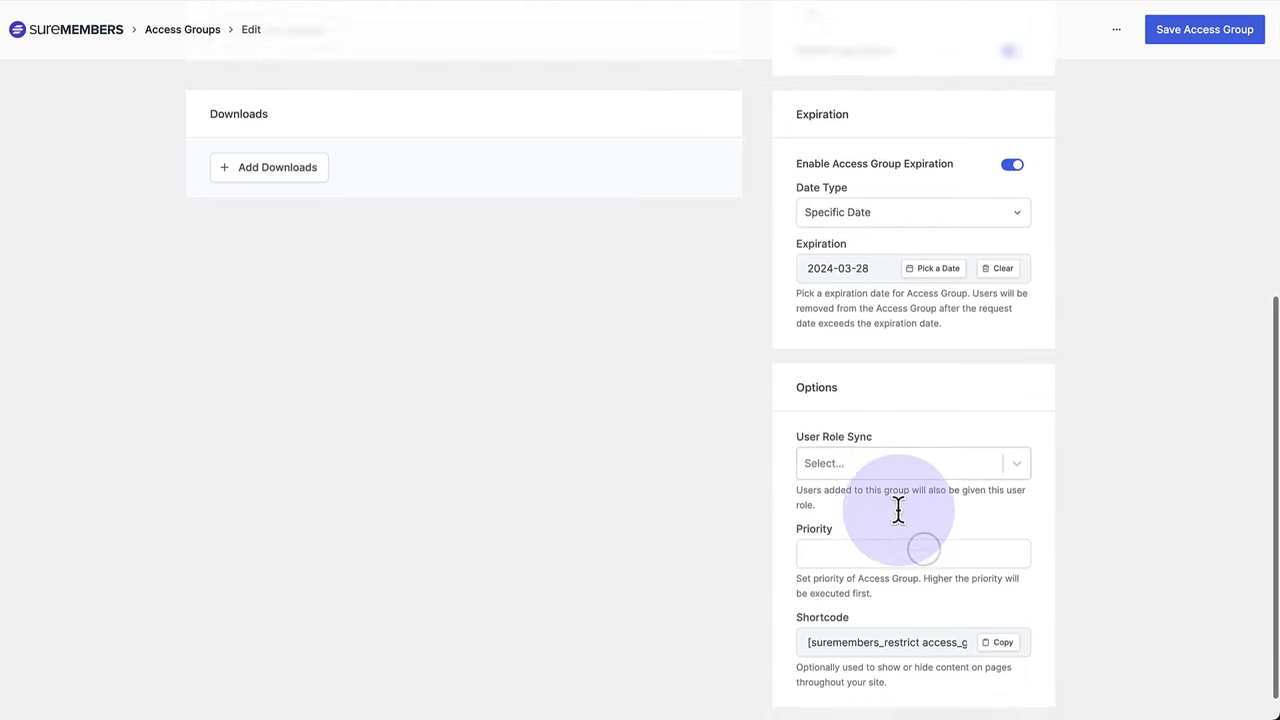
click(1003, 262)
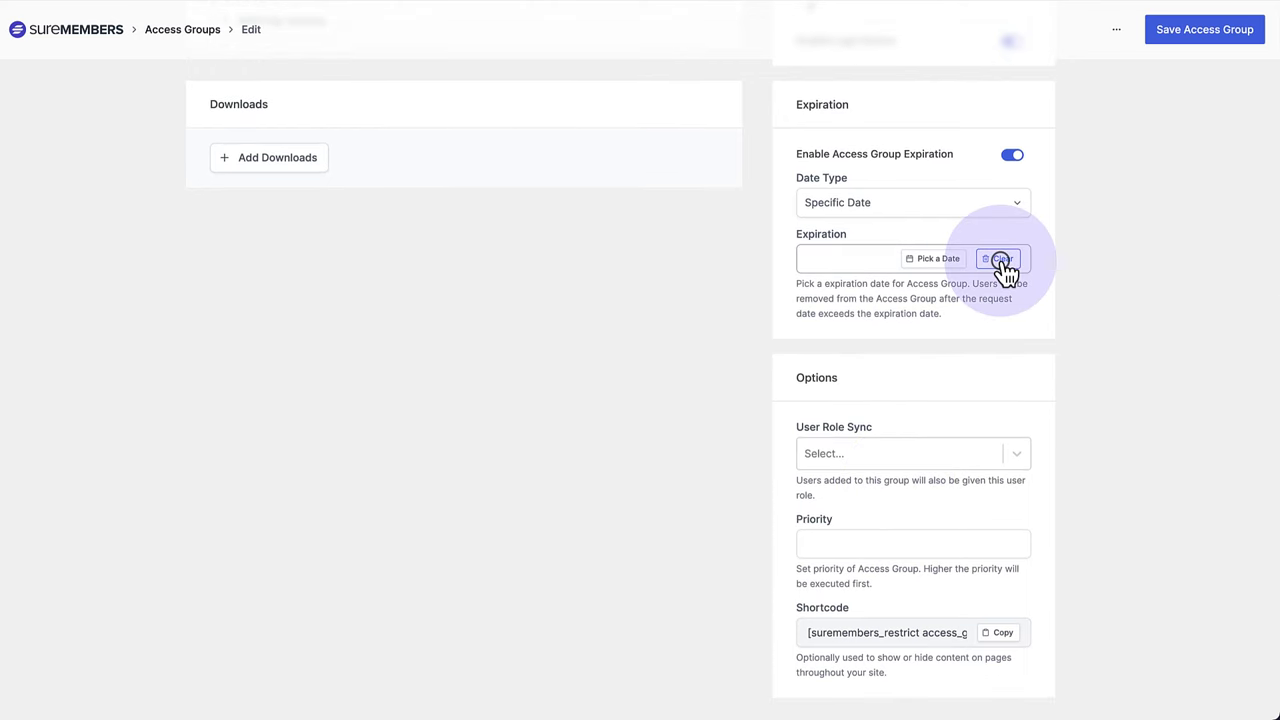
Step: Turn access group expiration off and save the access group
click(1008, 158)
scroll(1066, 278, up, 5)
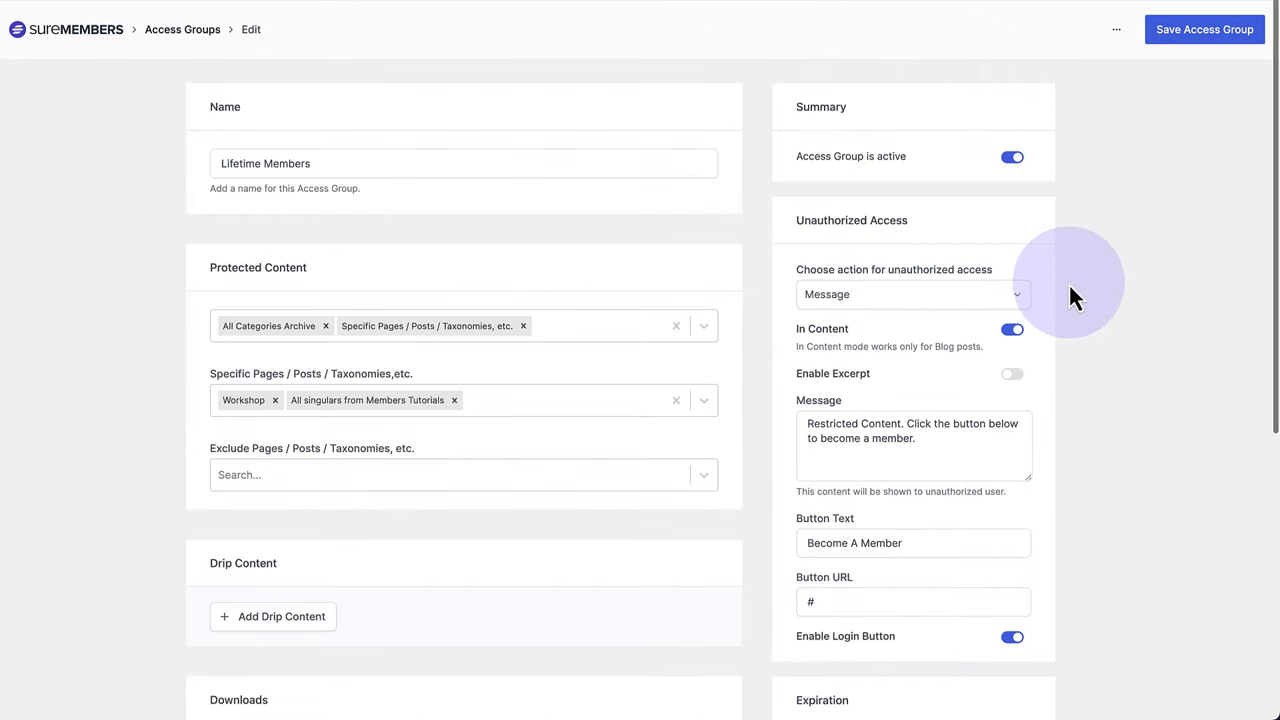
click(1203, 31)
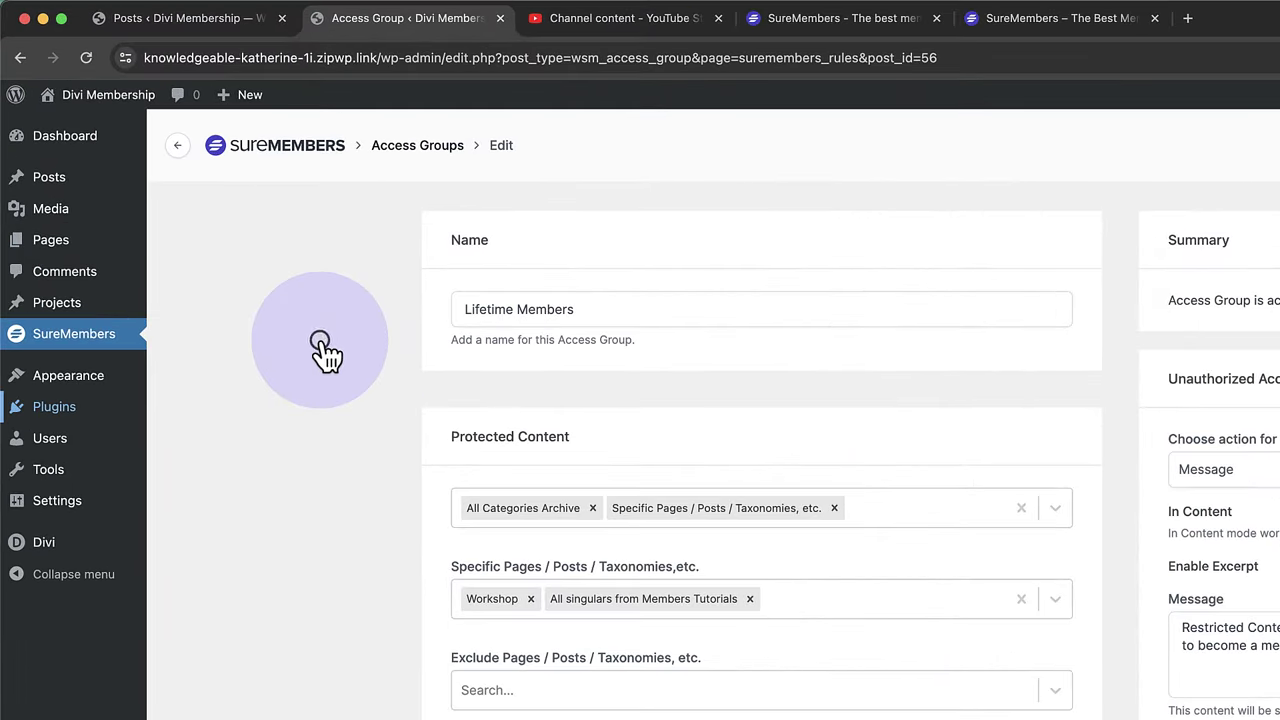
mouse_move(54, 406)
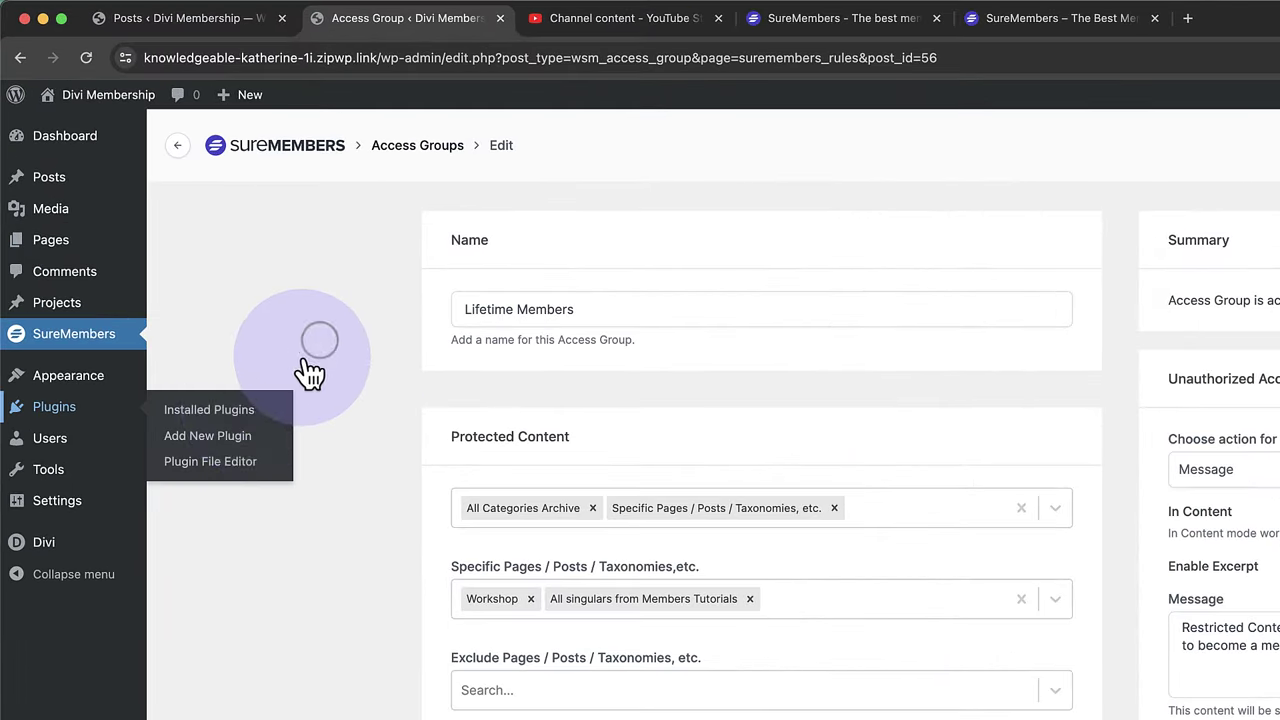
Step: Install and activate SureCart via a 'surecart' search, and update SureMembers to 1.9.4
click(222, 436)
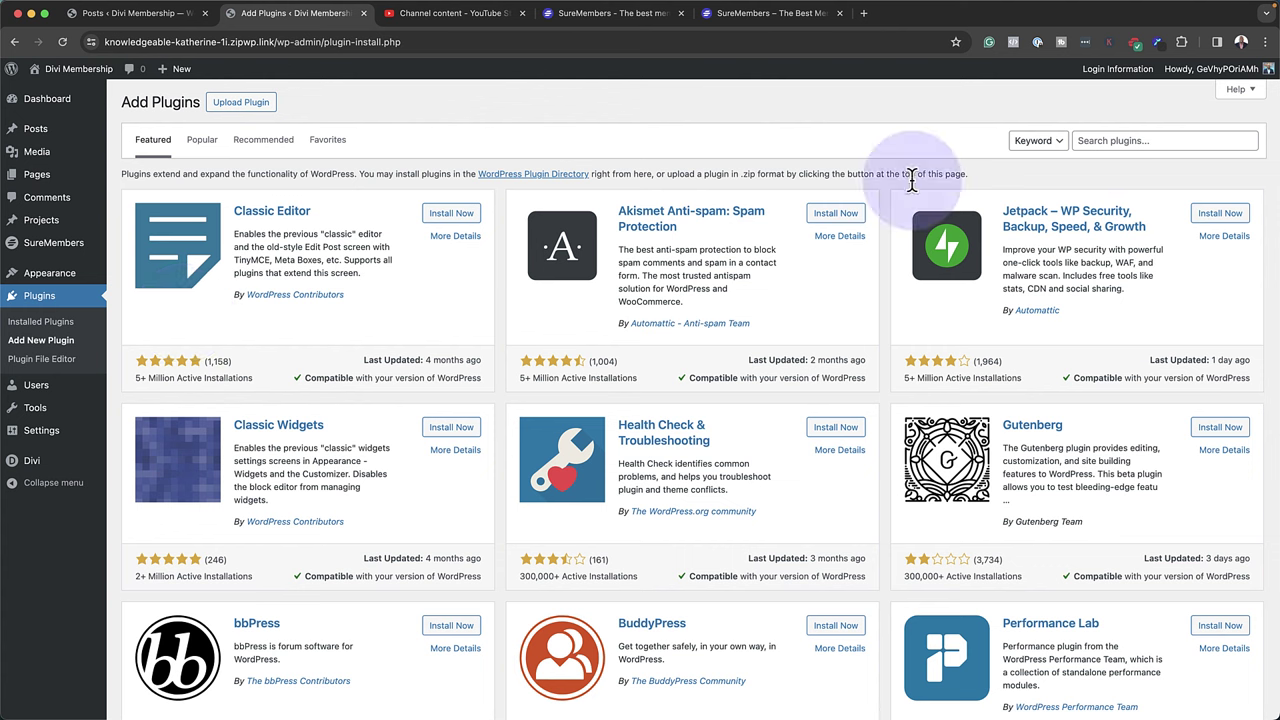
click(1122, 140)
text(surecart)
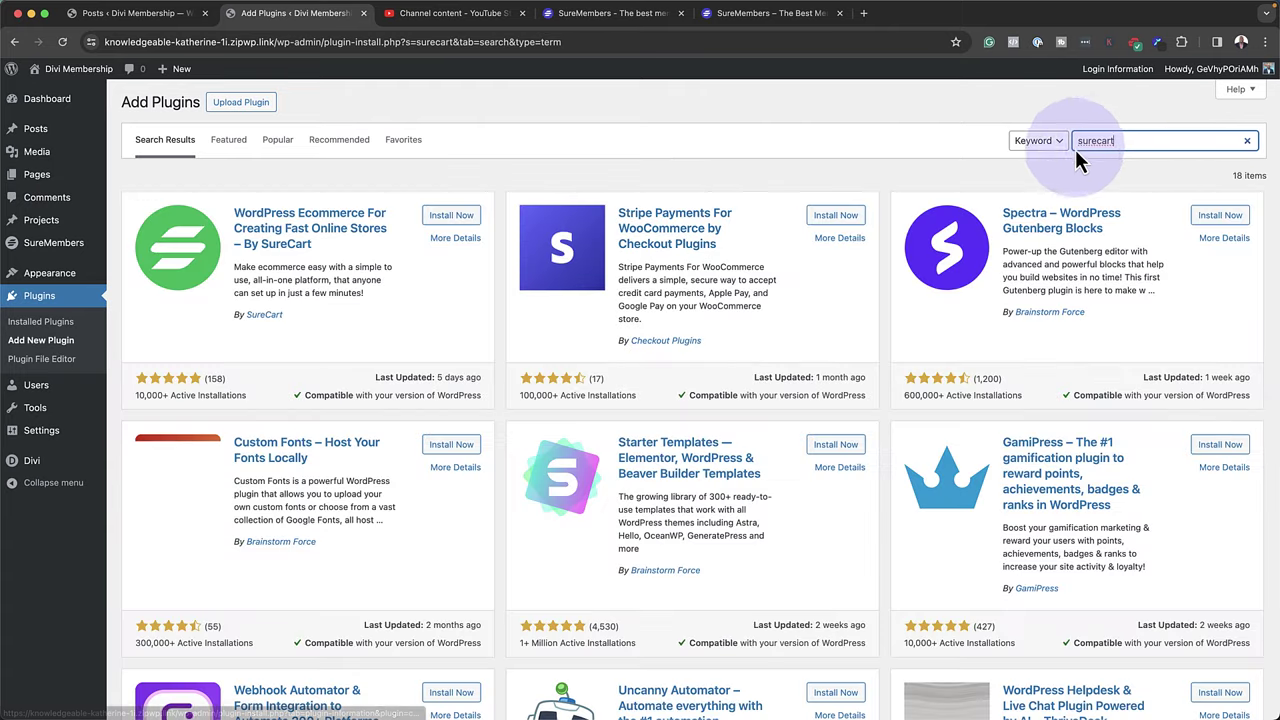
click(455, 218)
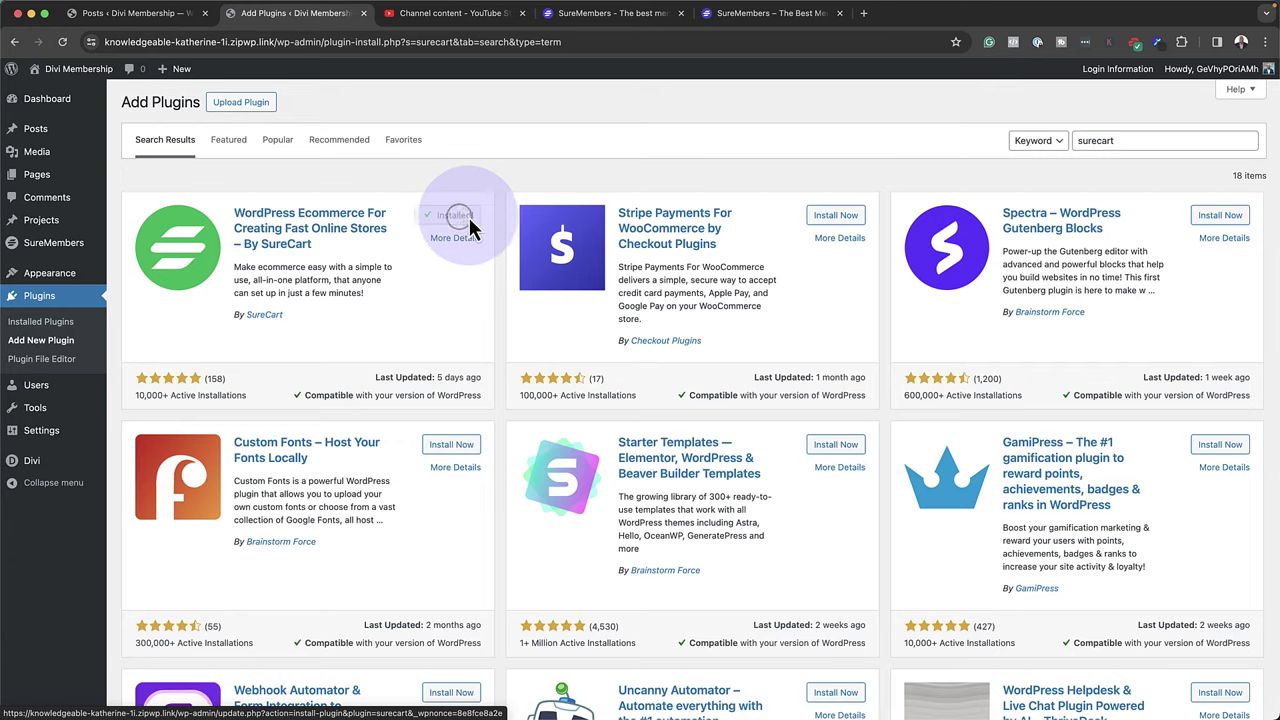
click(476, 218)
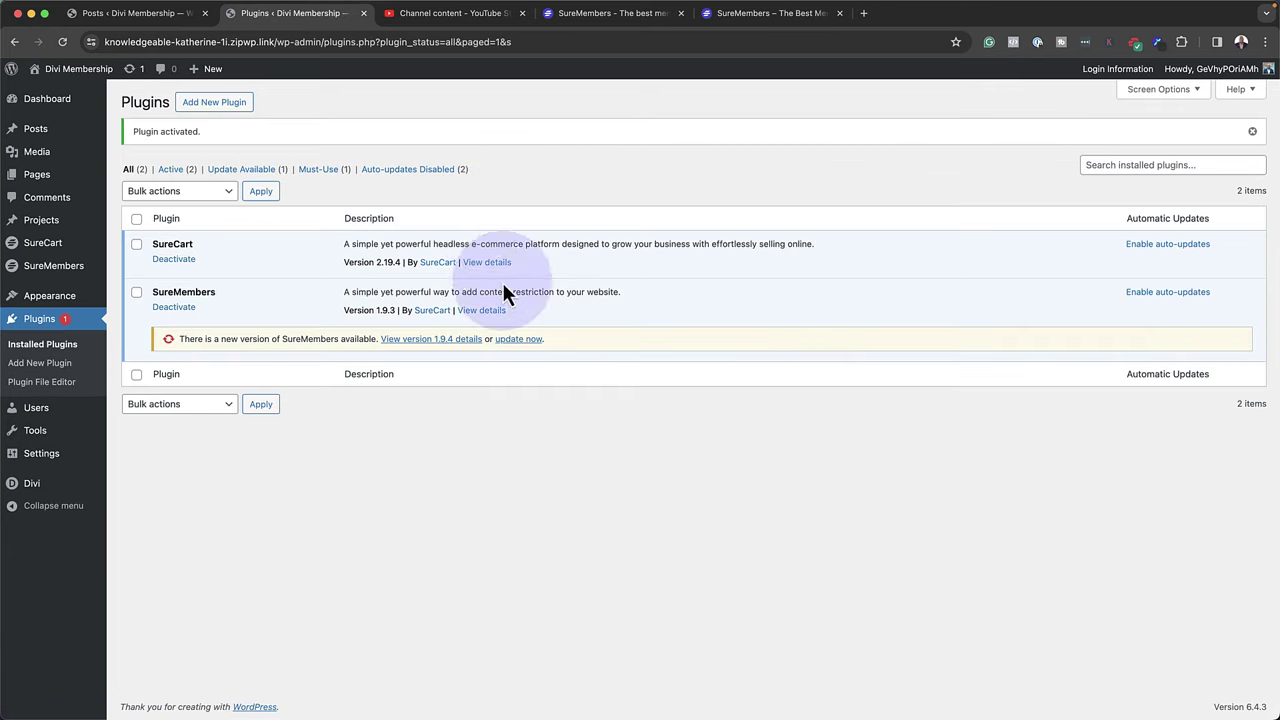
click(518, 339)
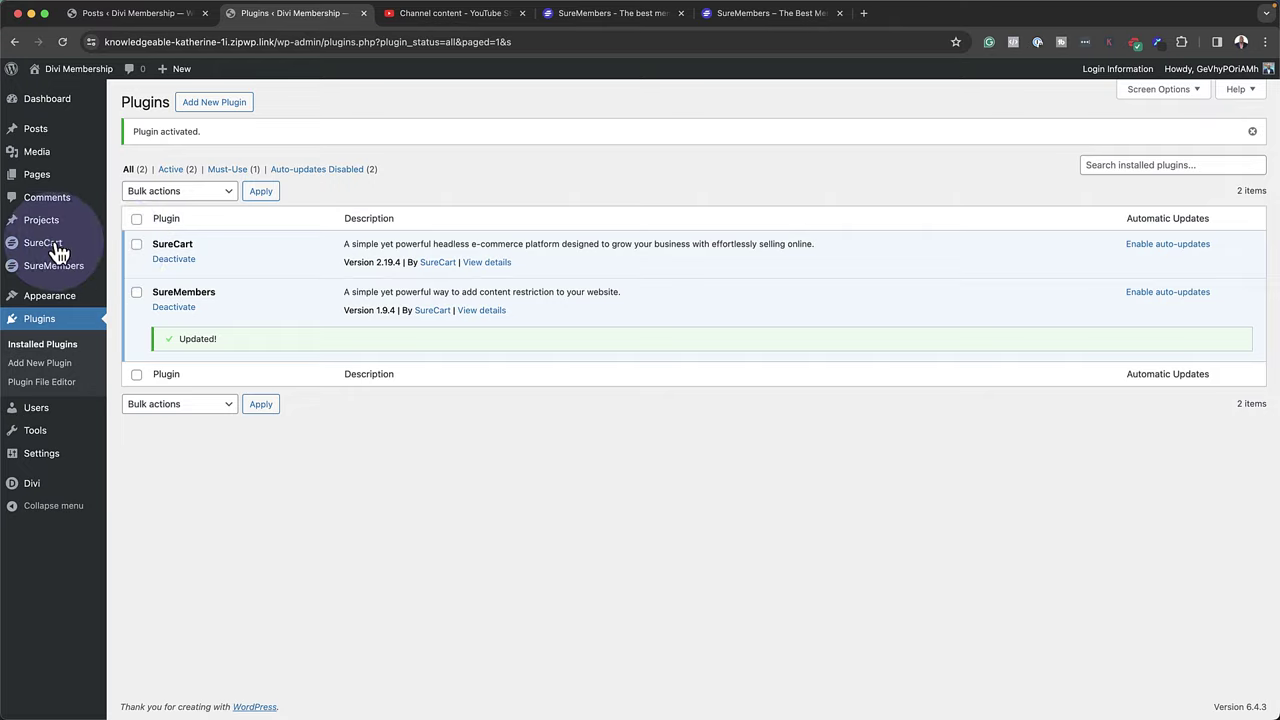
mouse_move(45, 250)
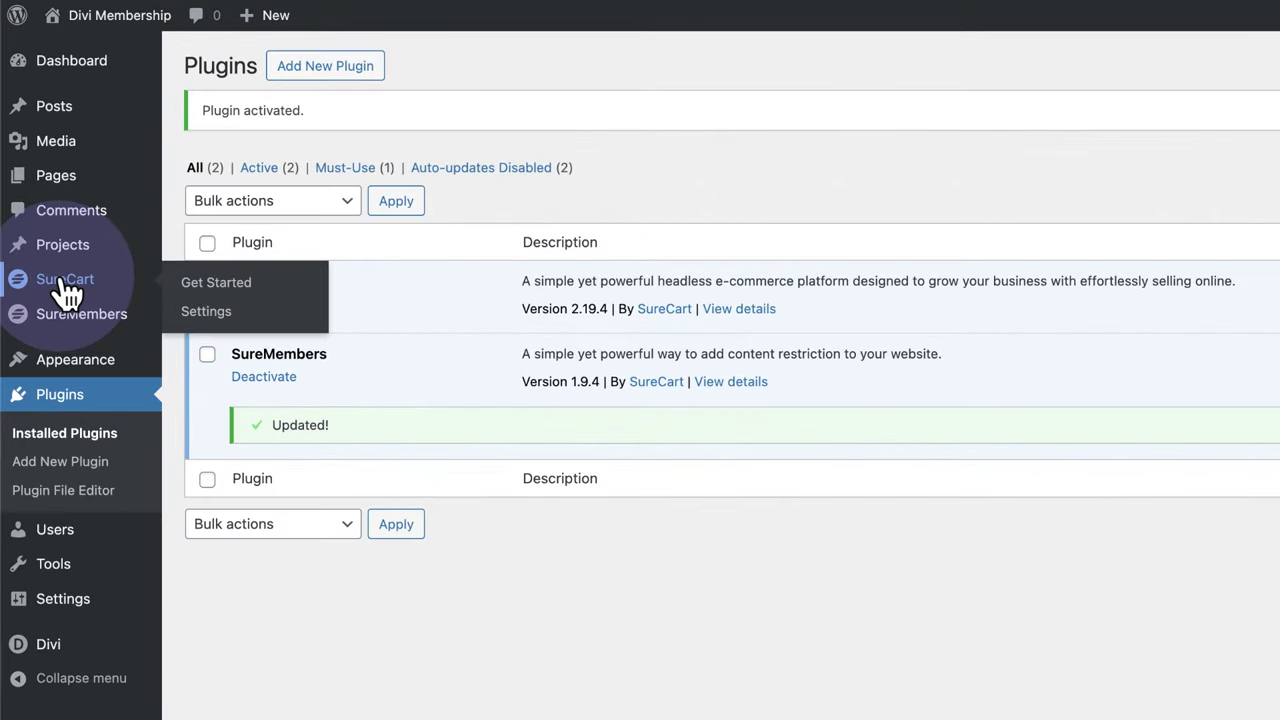
Step: Complete SureCart setup with brand colour 1e40af, USD, Start From Scratch, and the notification email confirmed
click(246, 290)
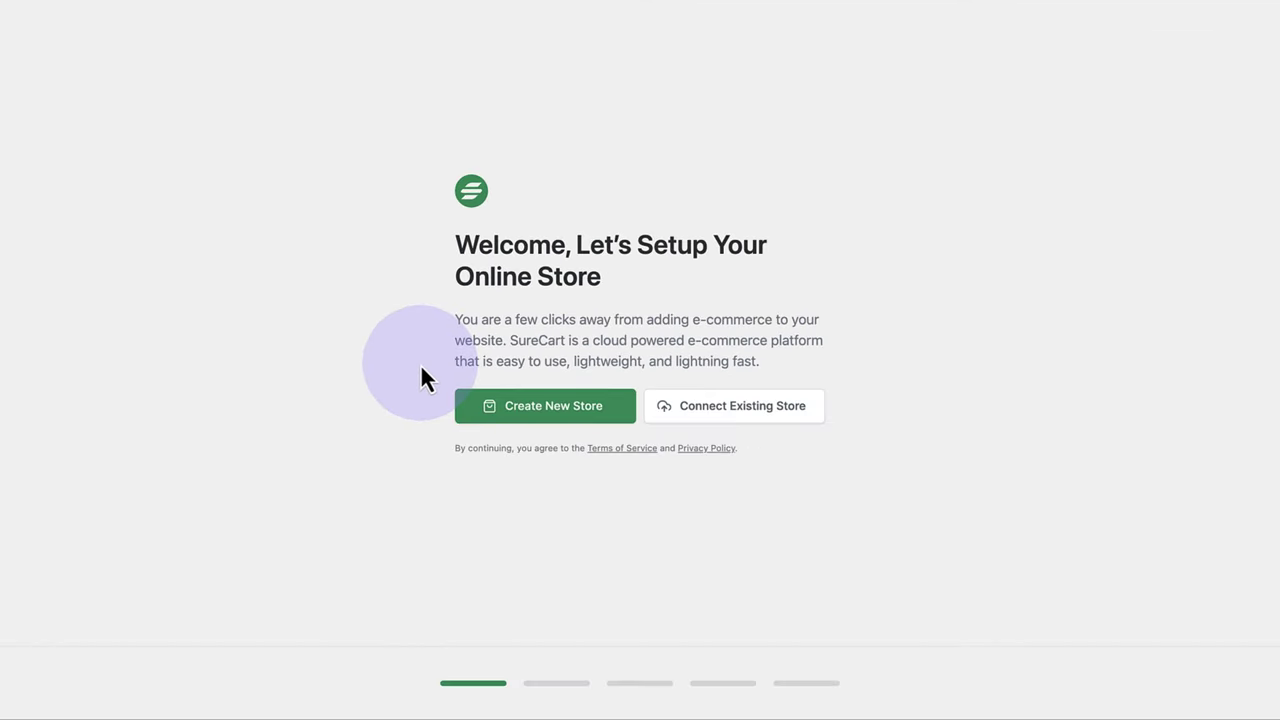
key(Return)
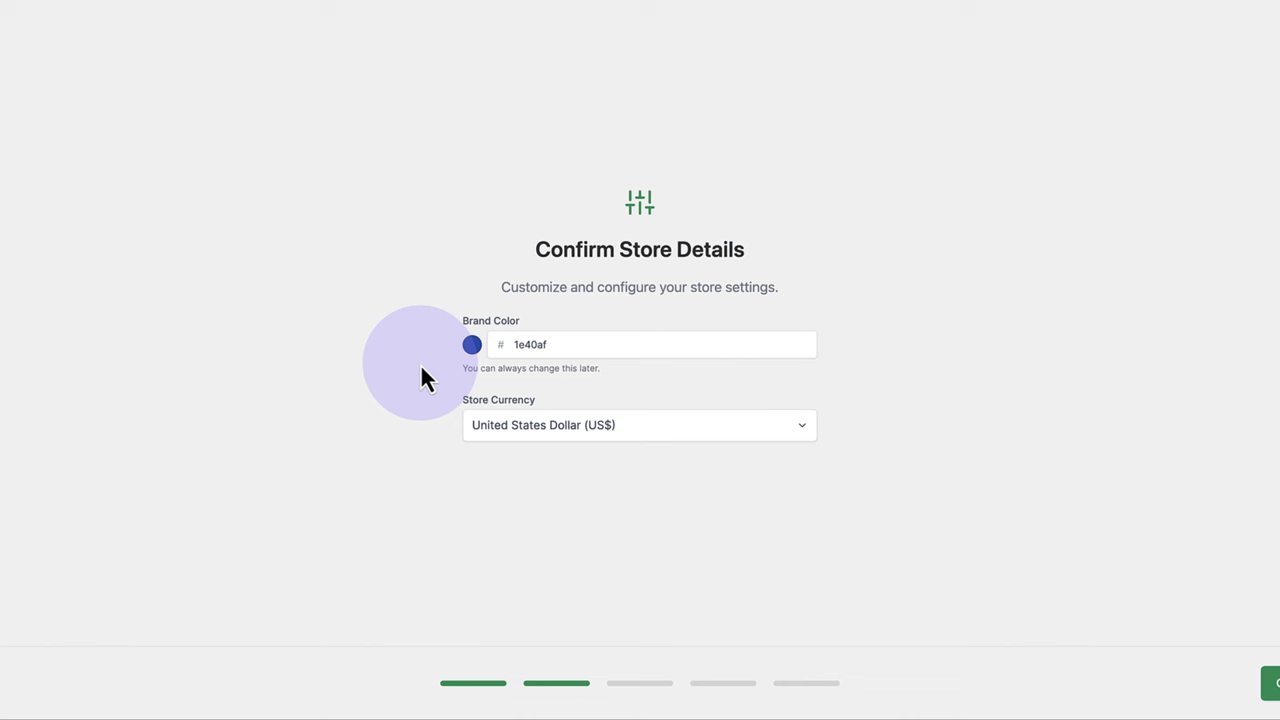
click(587, 344)
double_click(543, 344)
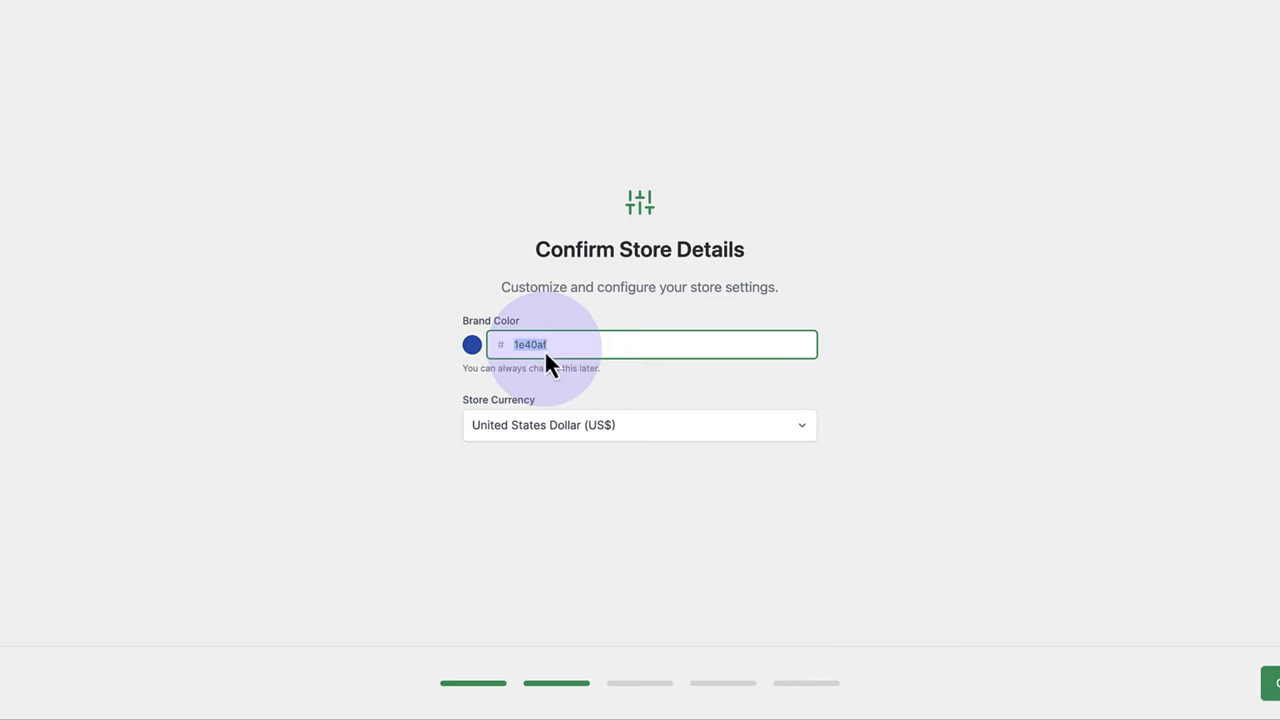
click(1272, 684)
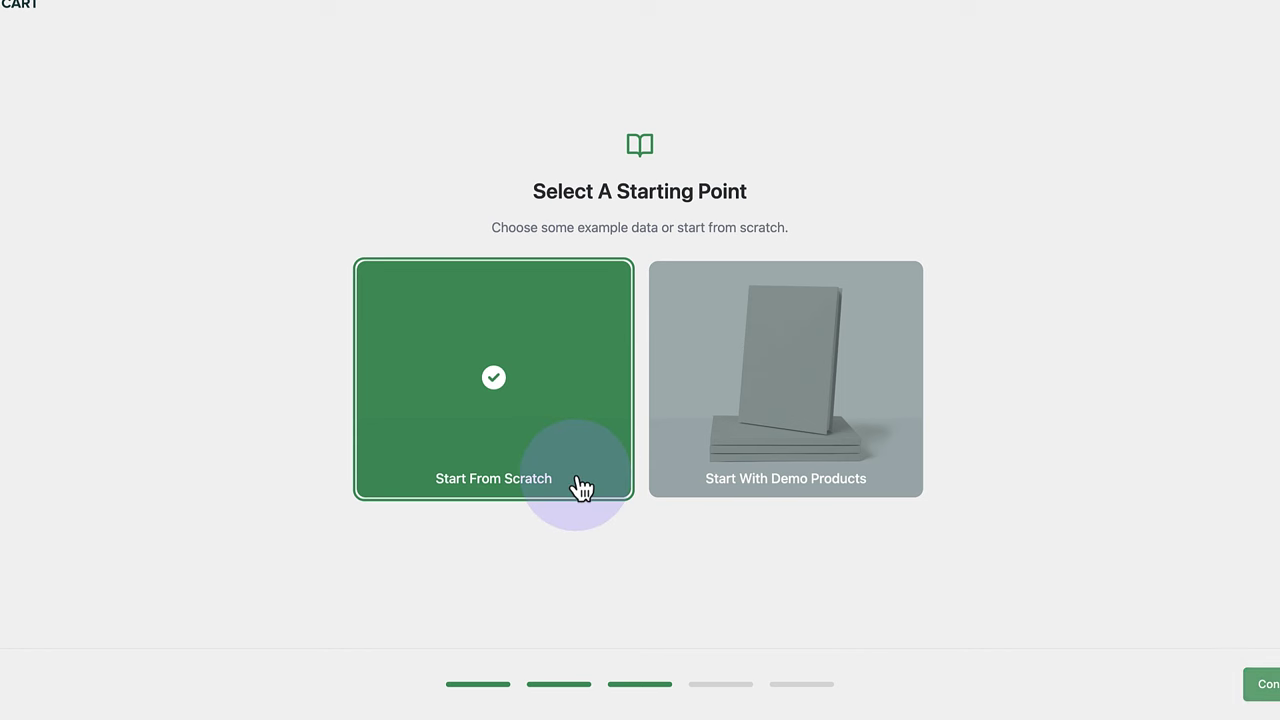
click(1206, 688)
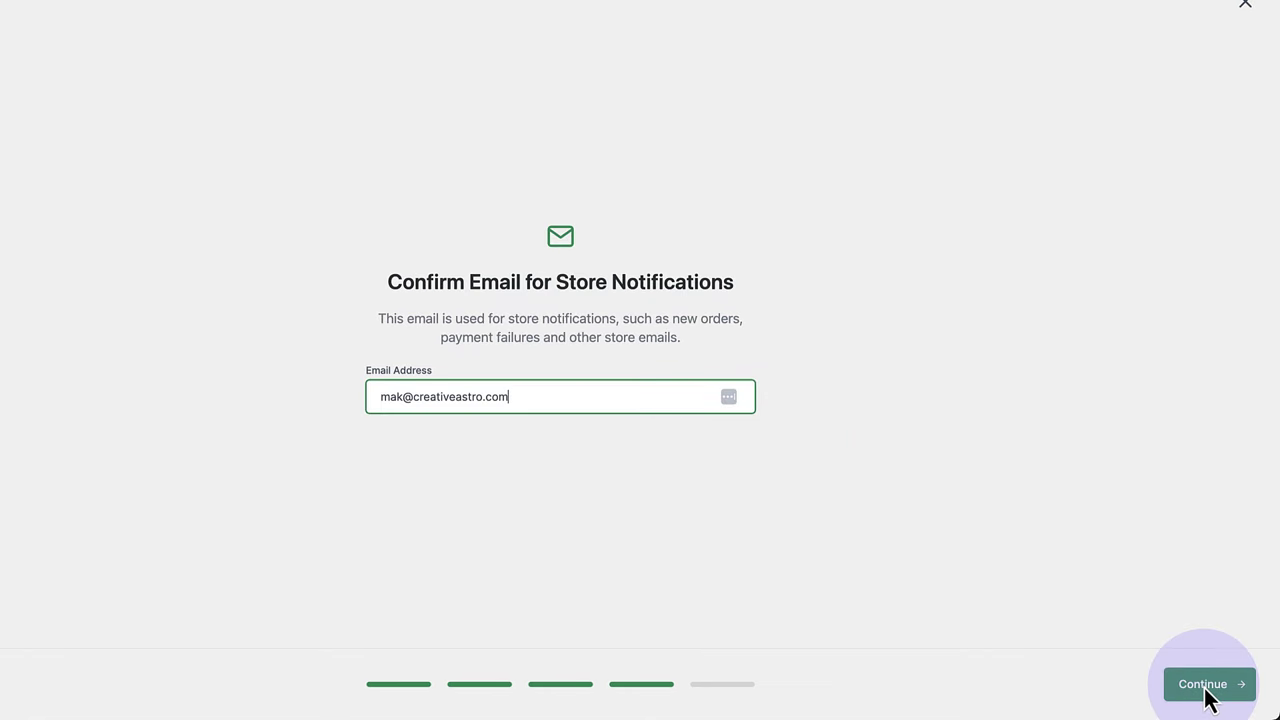
click(1205, 690)
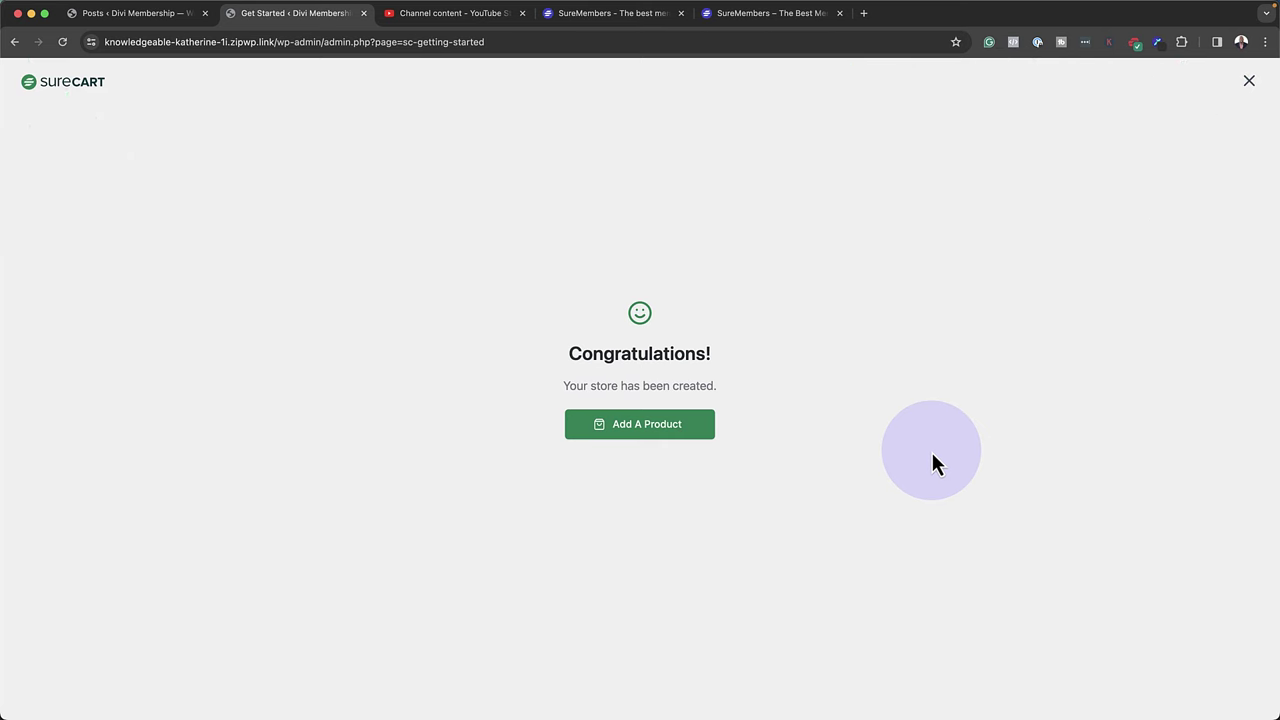
Step: Create a new product named 'Lifetime Members'
click(663, 432)
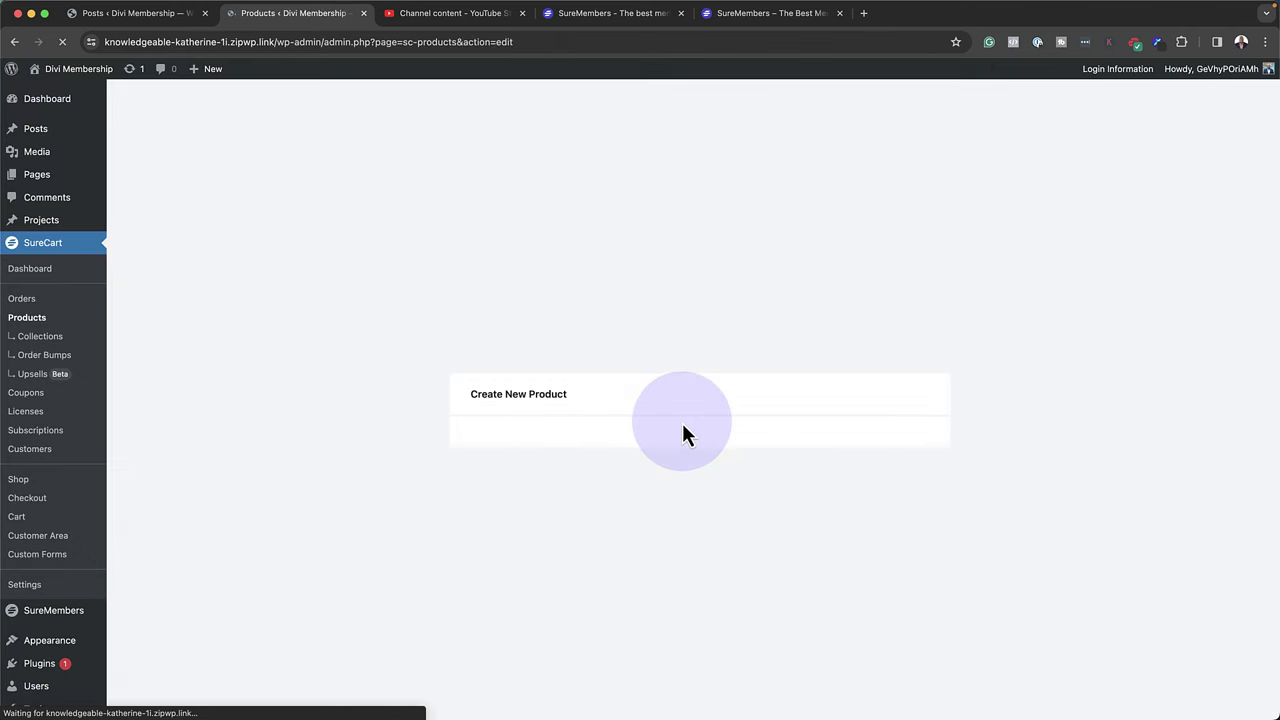
click(661, 418)
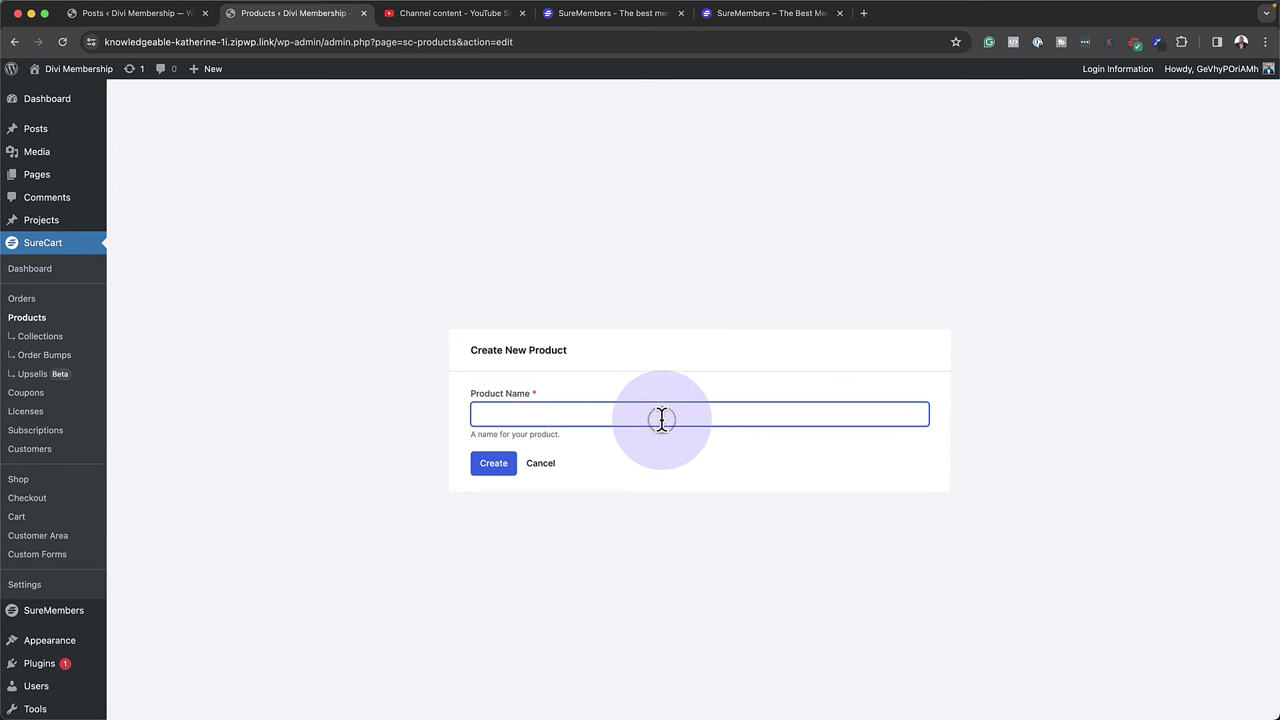
text(Lifetime Members)
click(494, 464)
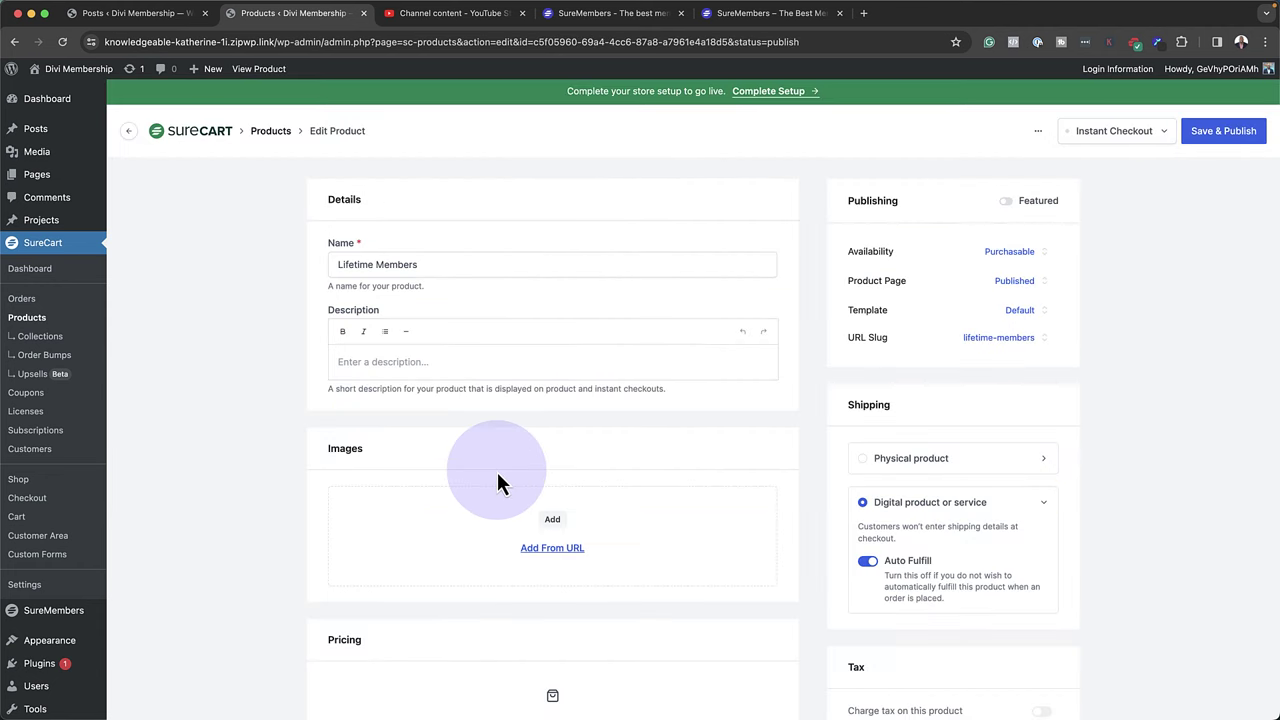
Step: Paste the Lorem ipsum description, break paragraph two before 'Aliquam', and add a product image
click(427, 361)
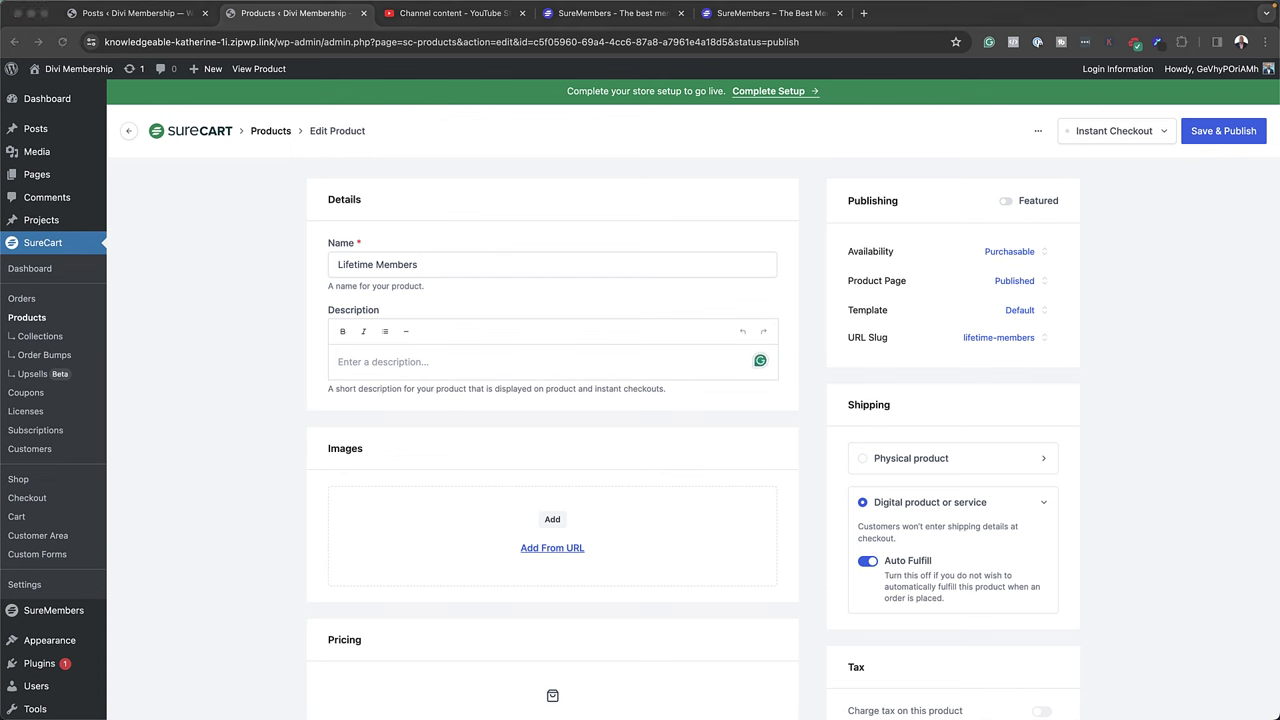
click(517, 358)
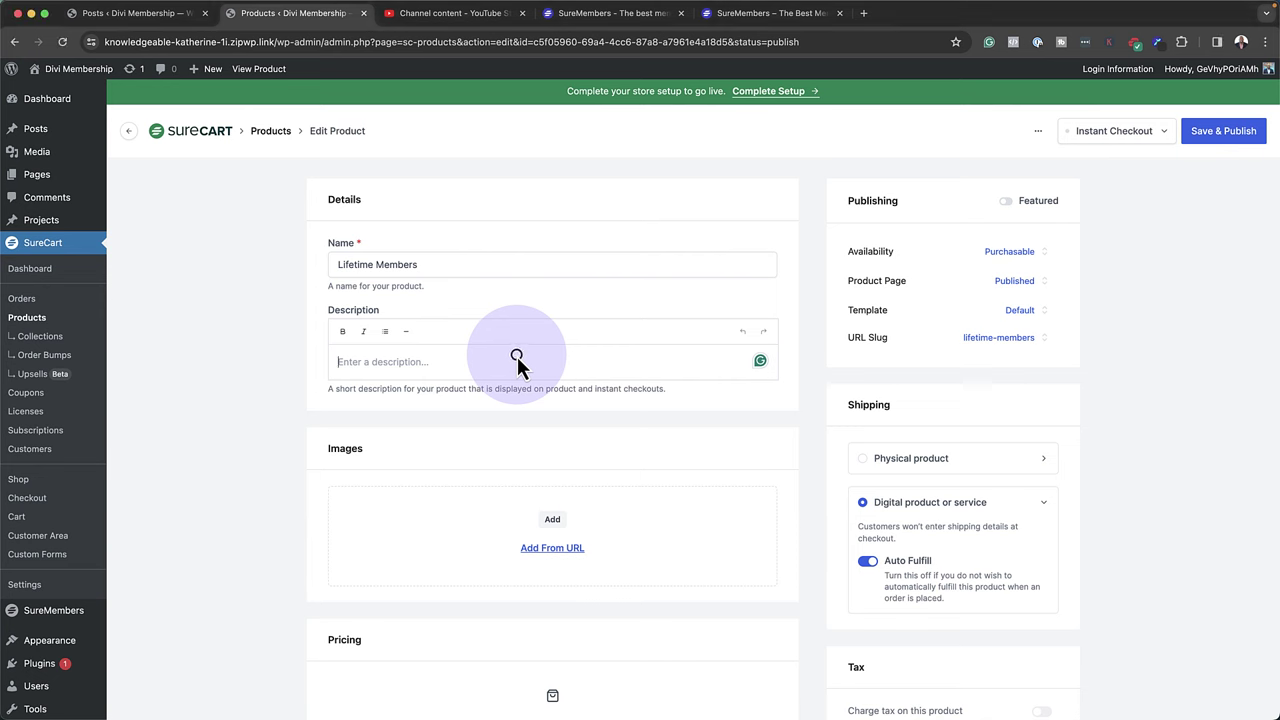
text(Lorem ipsum dolor sit amet, consectetur adipiscing elit. Donec odio. Quisque volutpat mattis eros. Nullam malesuada erat ut turpis. Suspendisse urna nibh viverra non semper suscipit posuere a pede. Donec nec justo eget felis facilisis fermentum. Aliquam porttitor mauris sit amet orci. Aenean dignissim pellentesque felis.)
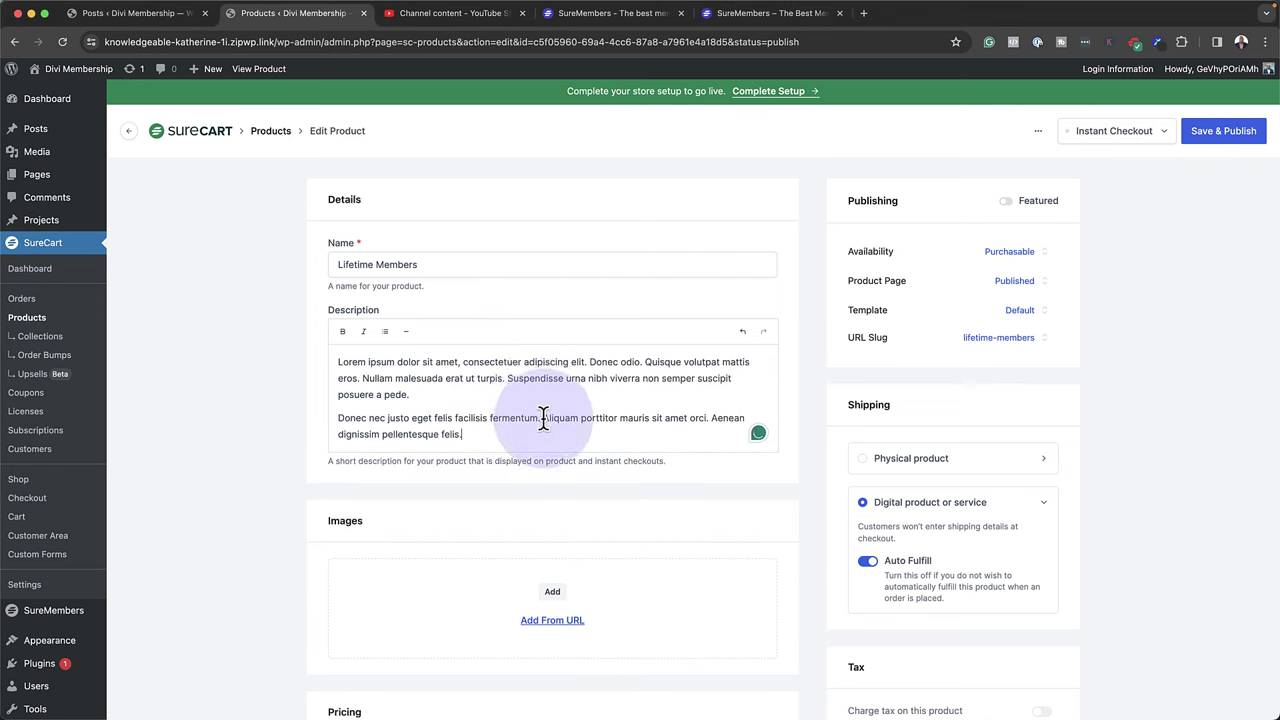
click(543, 420)
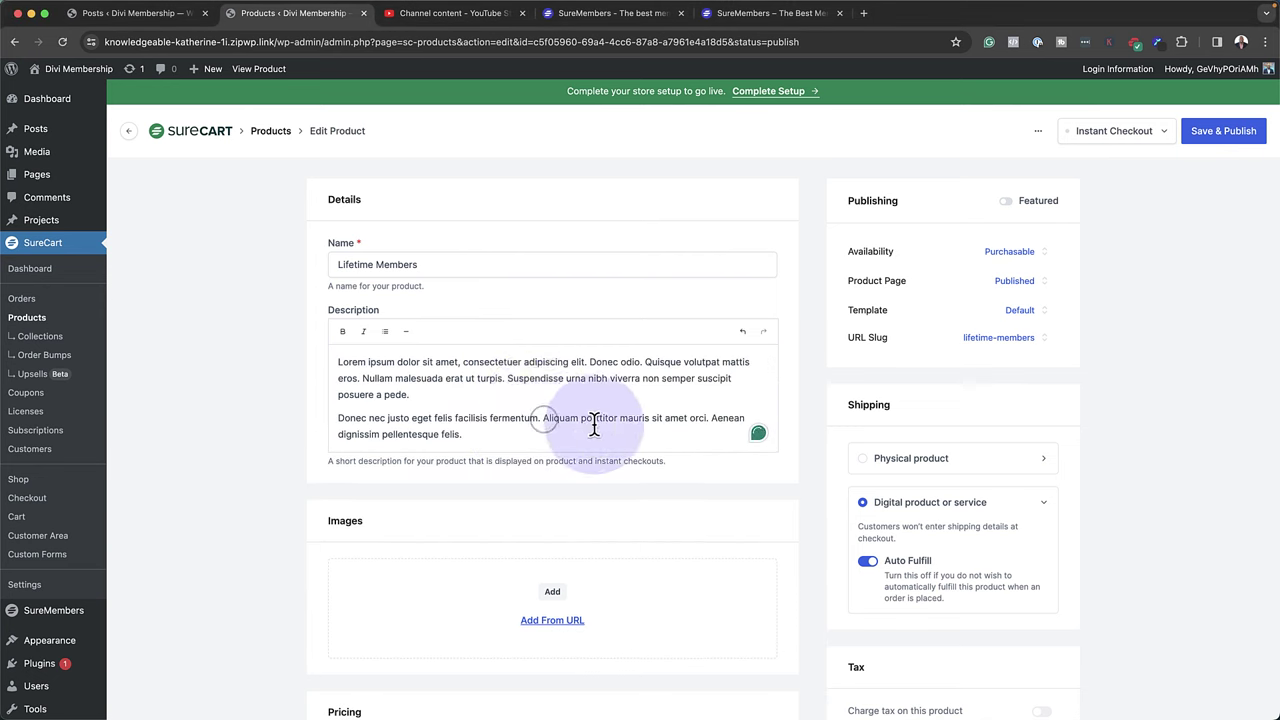
key(Return)
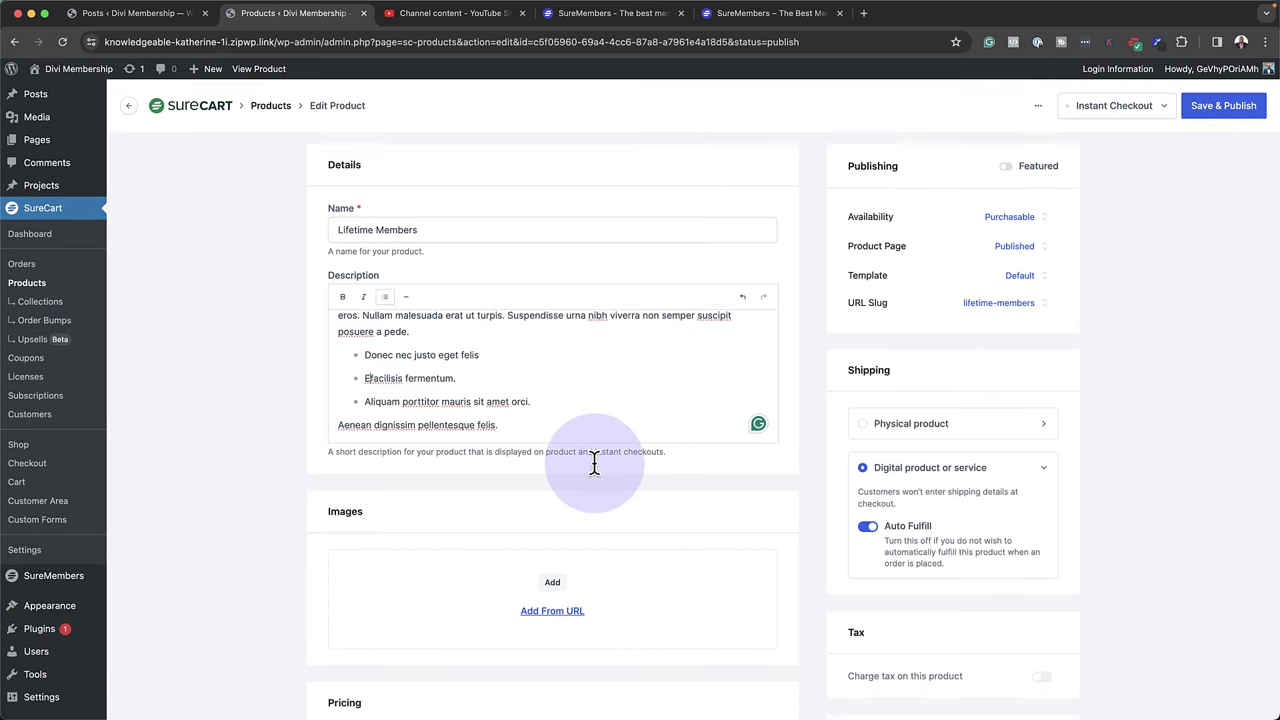
scroll(594, 463, down, 3)
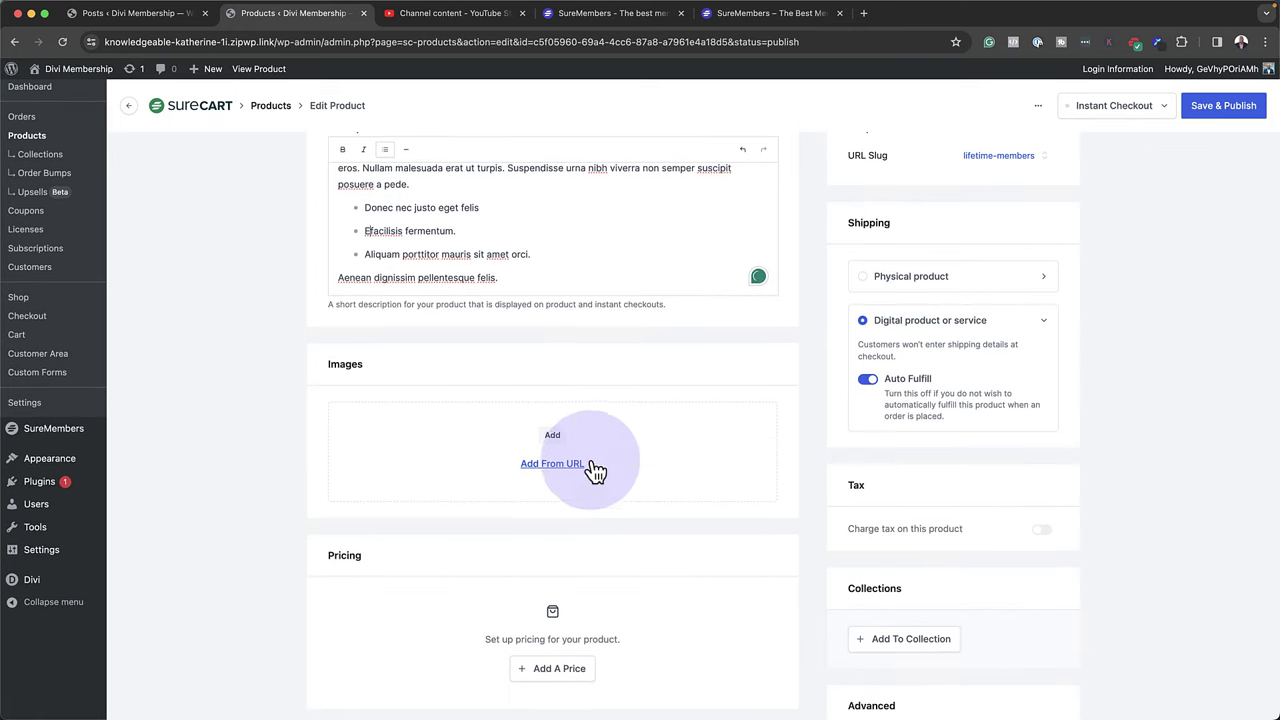
click(555, 436)
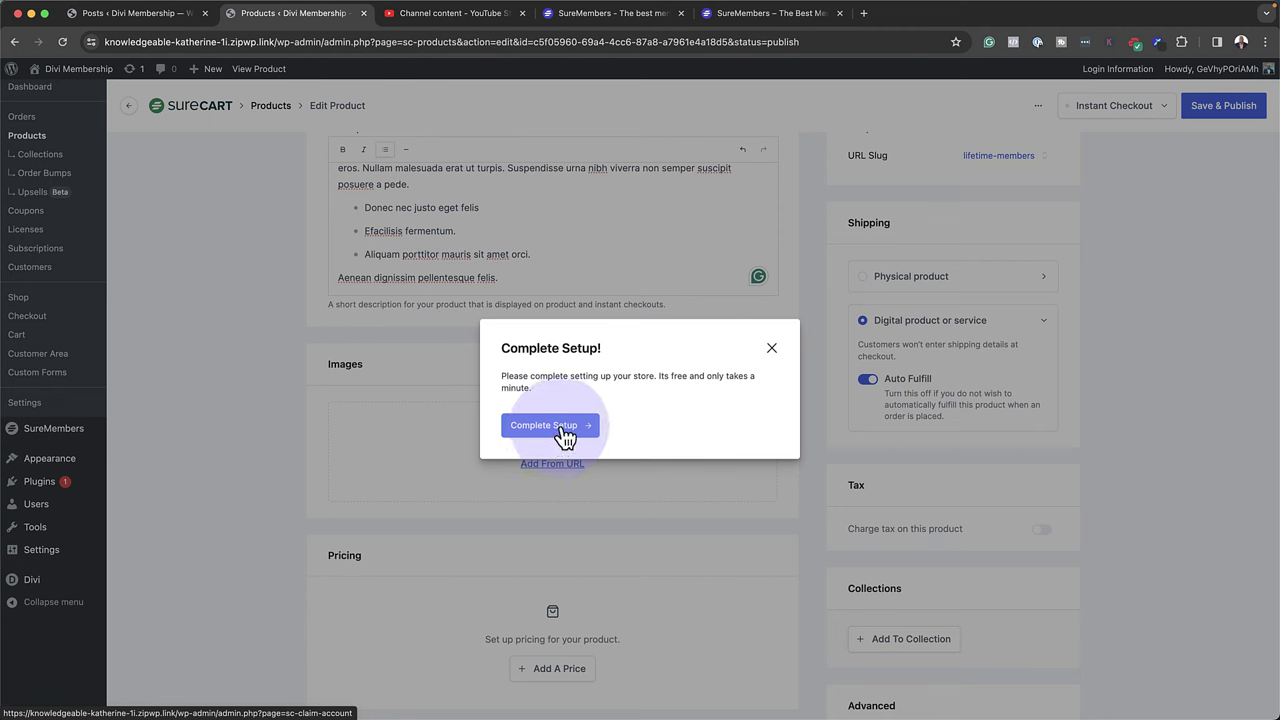
Step: Create the SureCart account with Google and accept the Divi Membership store details
click(560, 427)
click(685, 270)
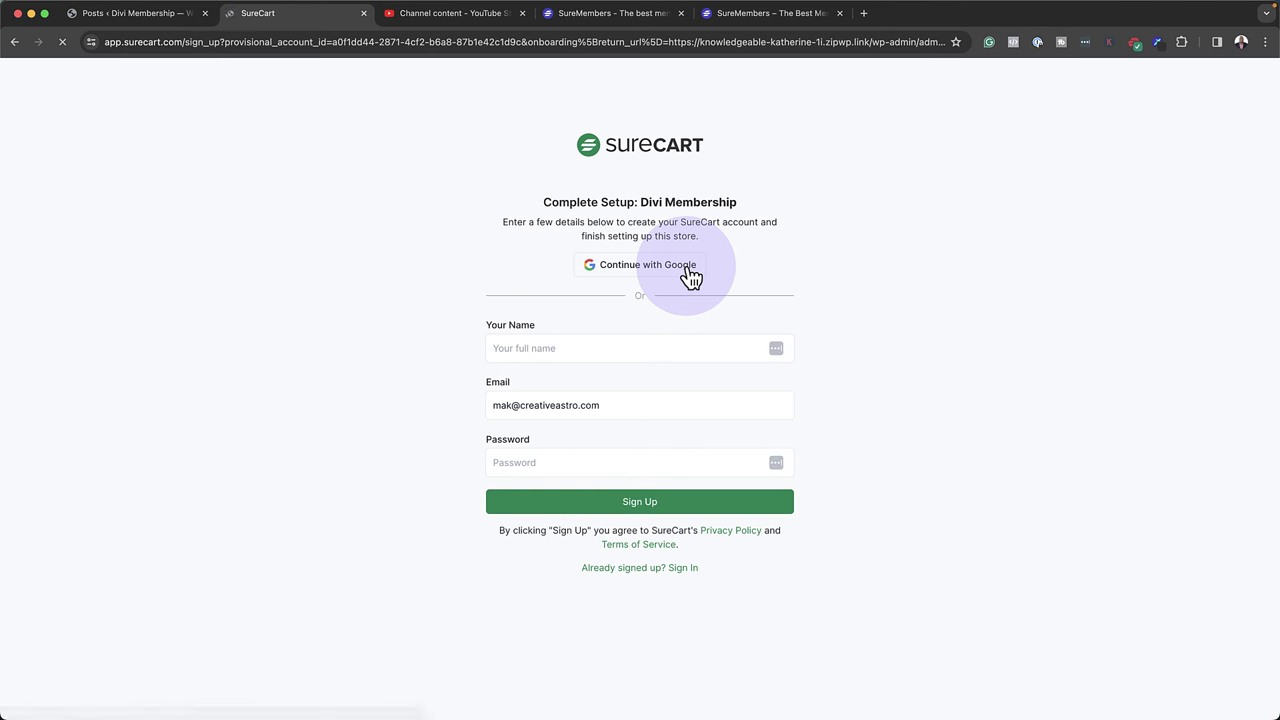
click(533, 347)
click(530, 460)
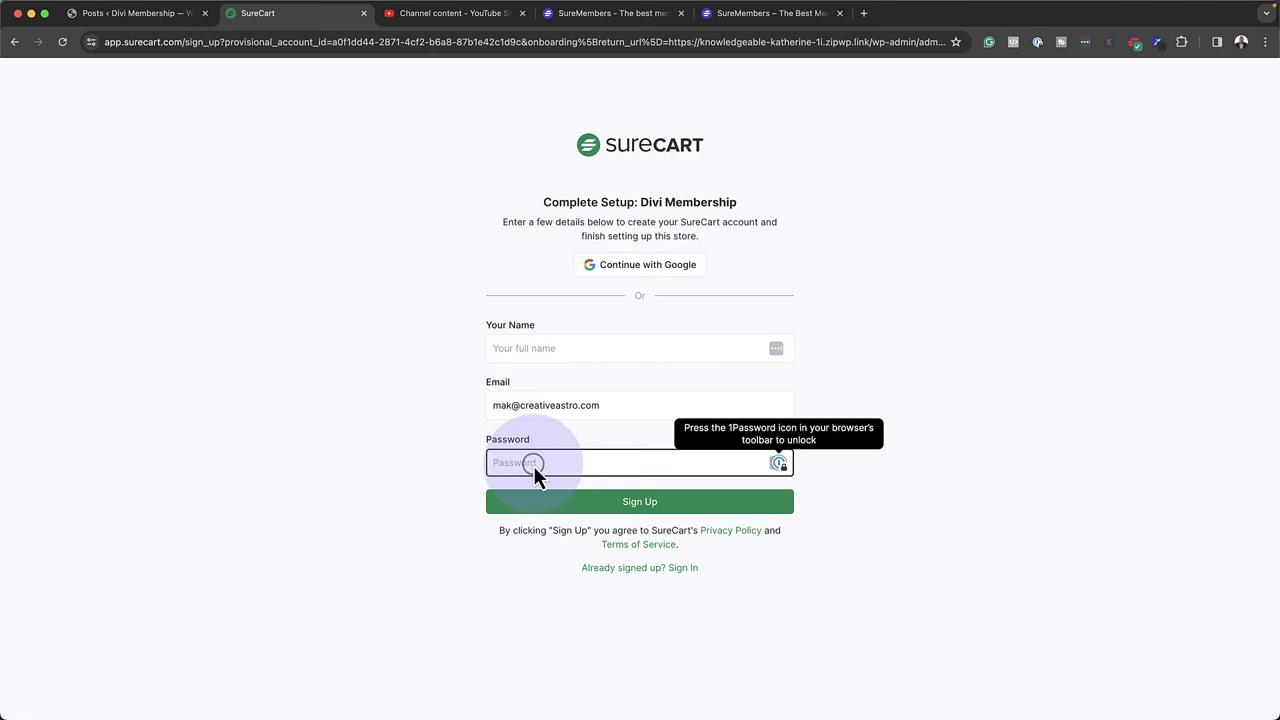
click(648, 266)
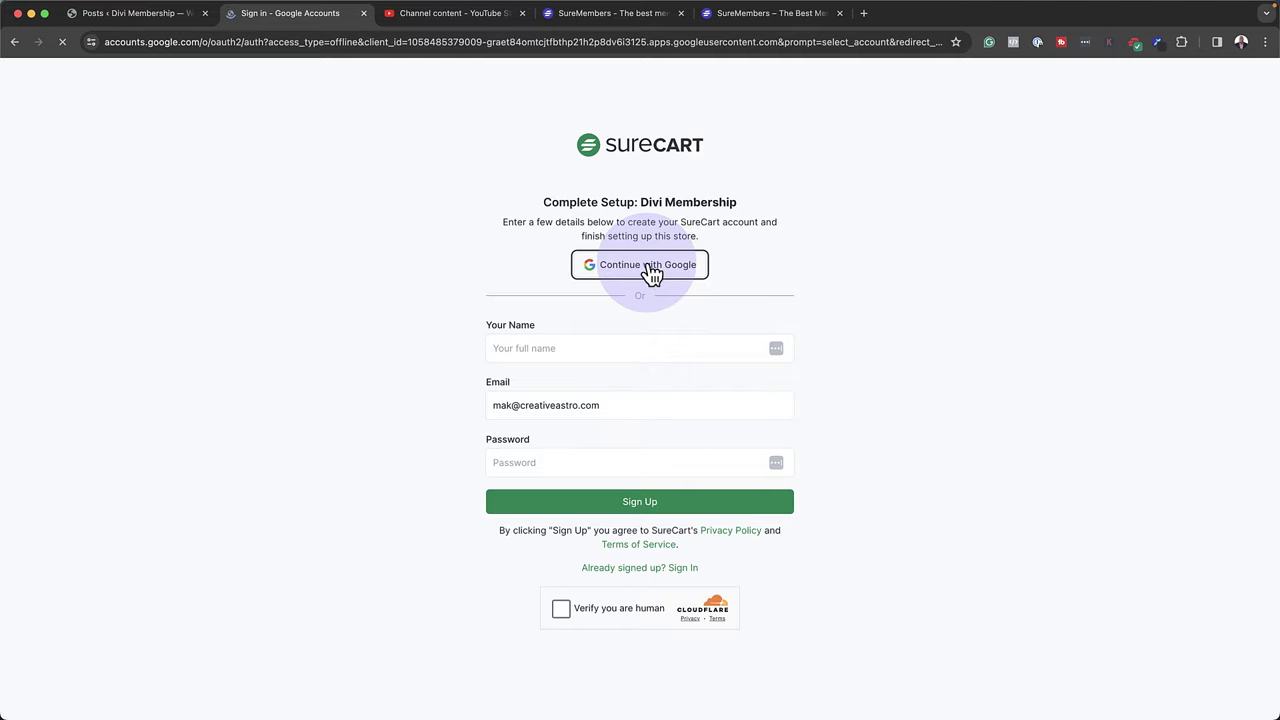
click(630, 332)
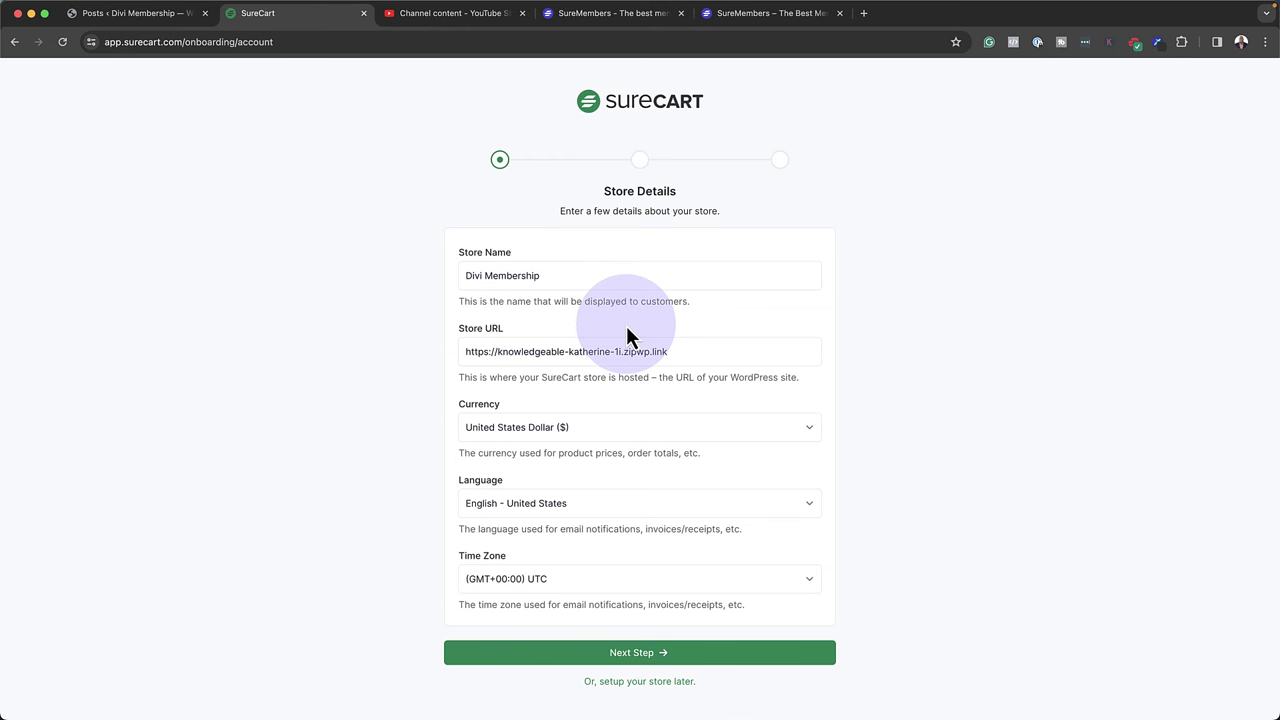
click(643, 652)
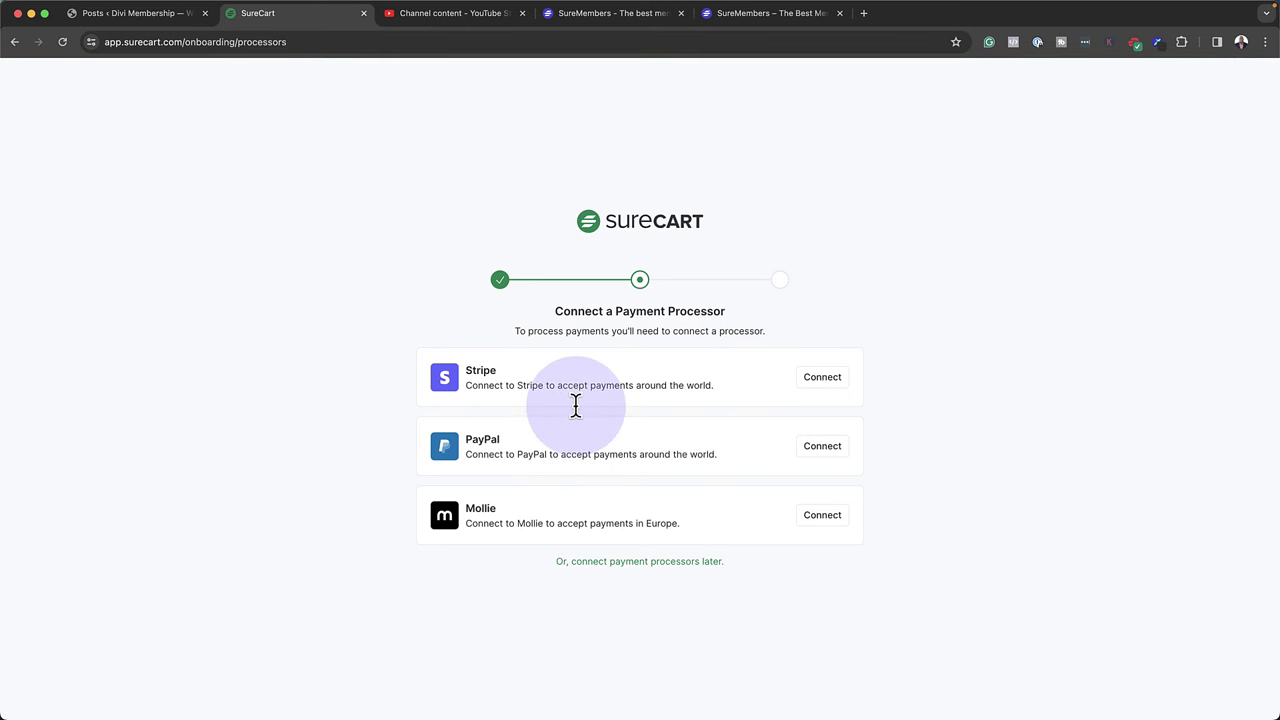
Step: Start connecting PayPal and enter the PayPal account e-mail address
click(814, 450)
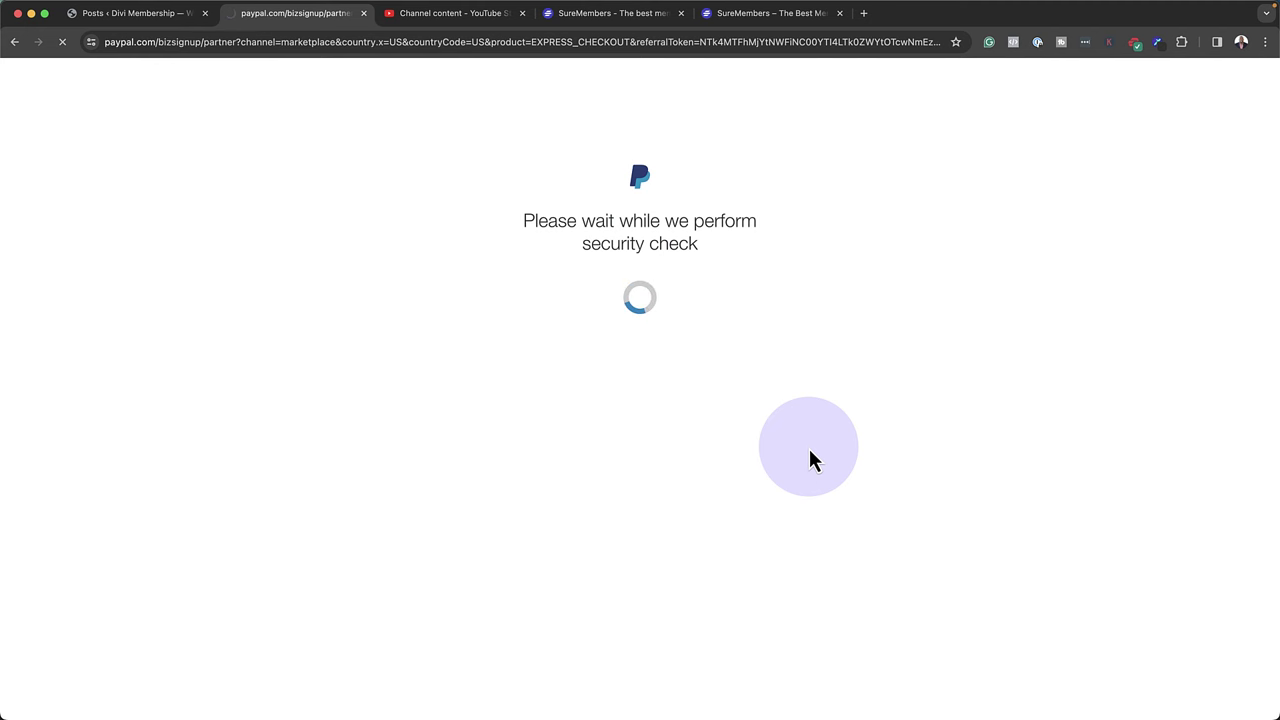
click(646, 381)
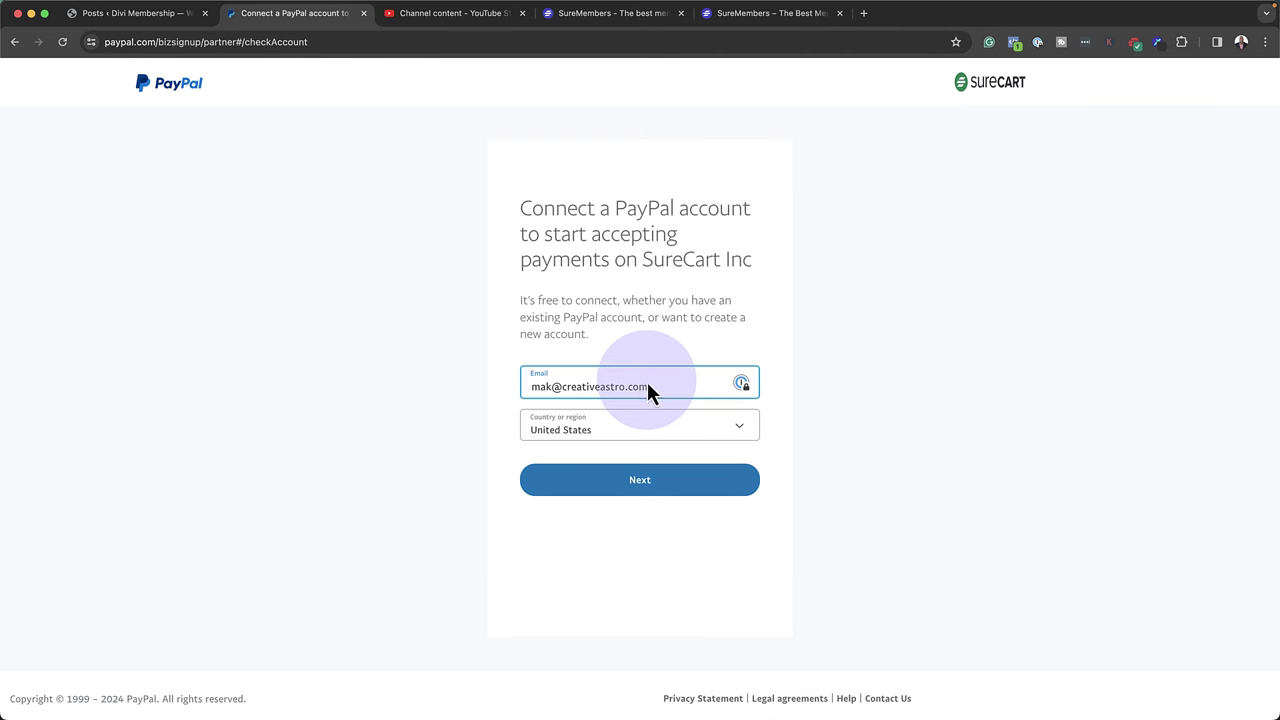
key(Return)
Step: Log in to PayPal, verify with the WhatsApp security code, and return to SureCart
click(636, 379)
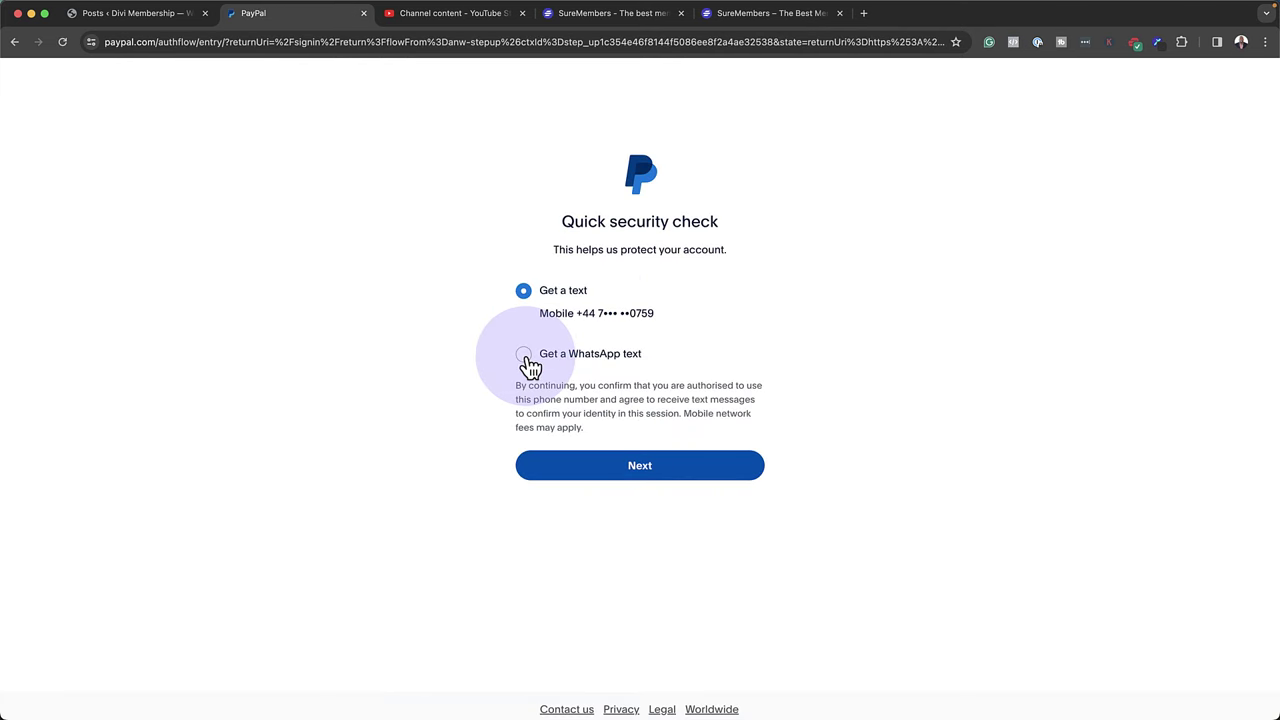
click(524, 356)
click(655, 468)
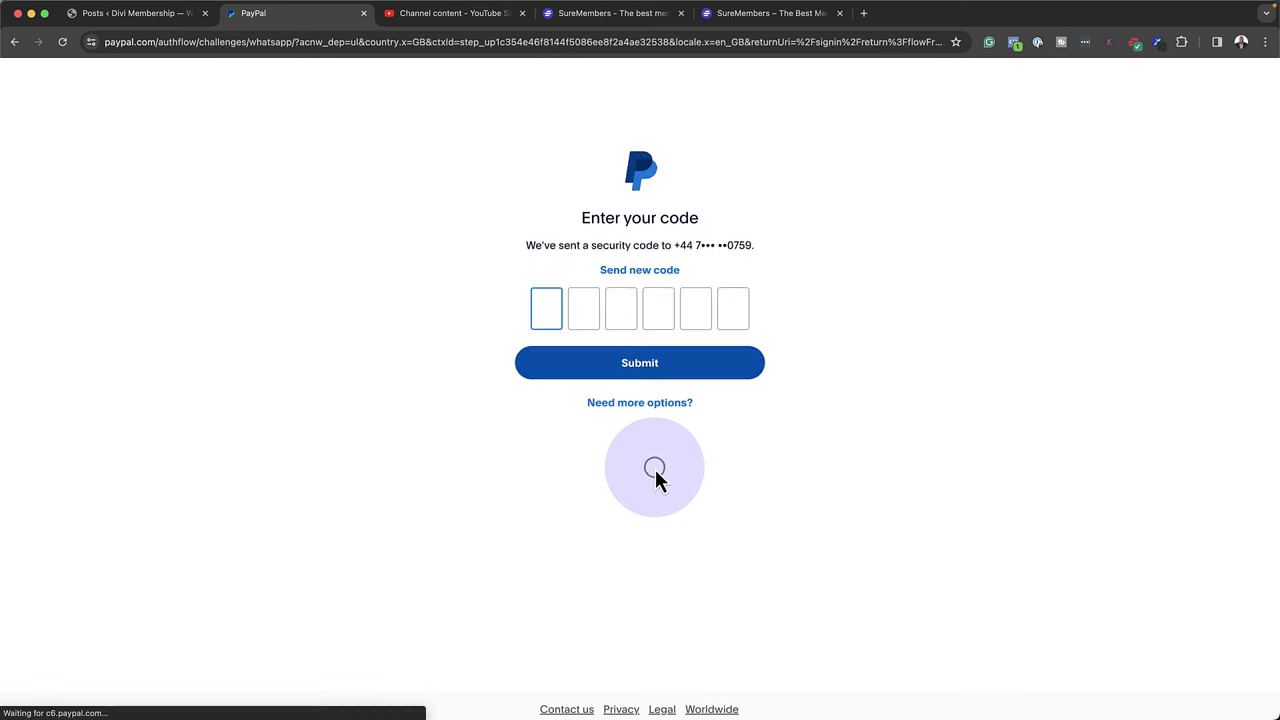
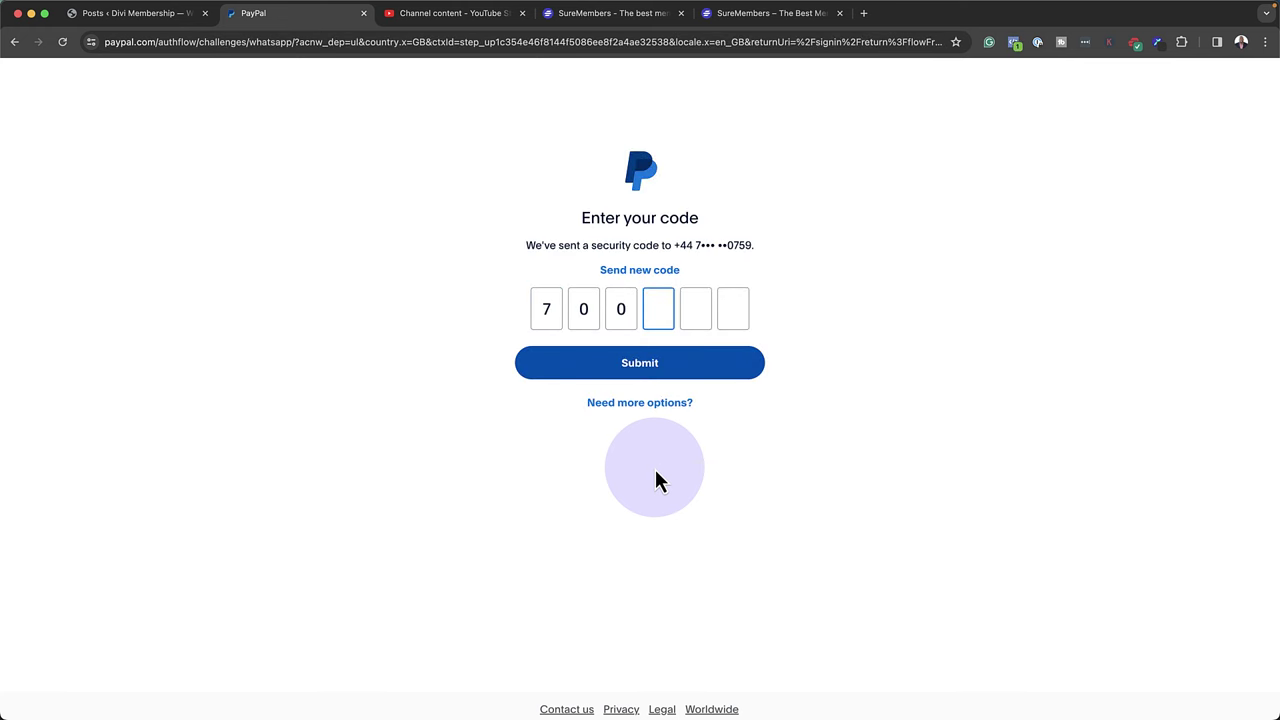
click(645, 366)
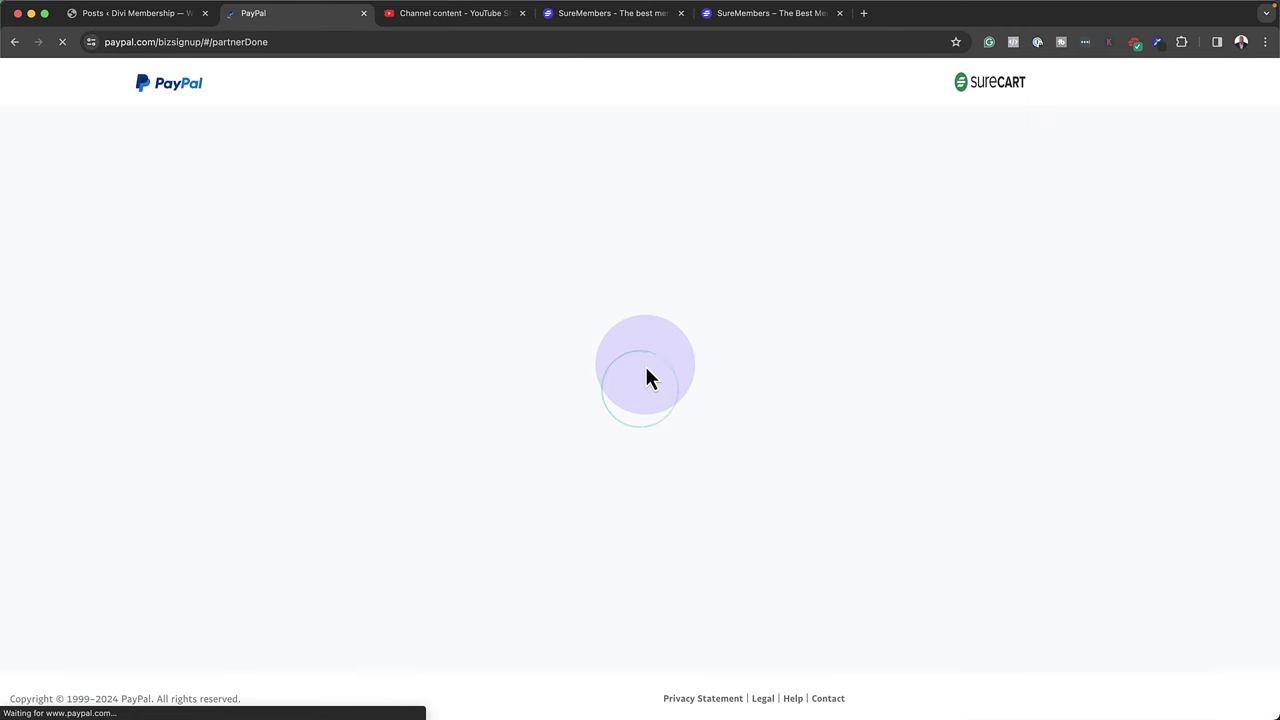
click(664, 384)
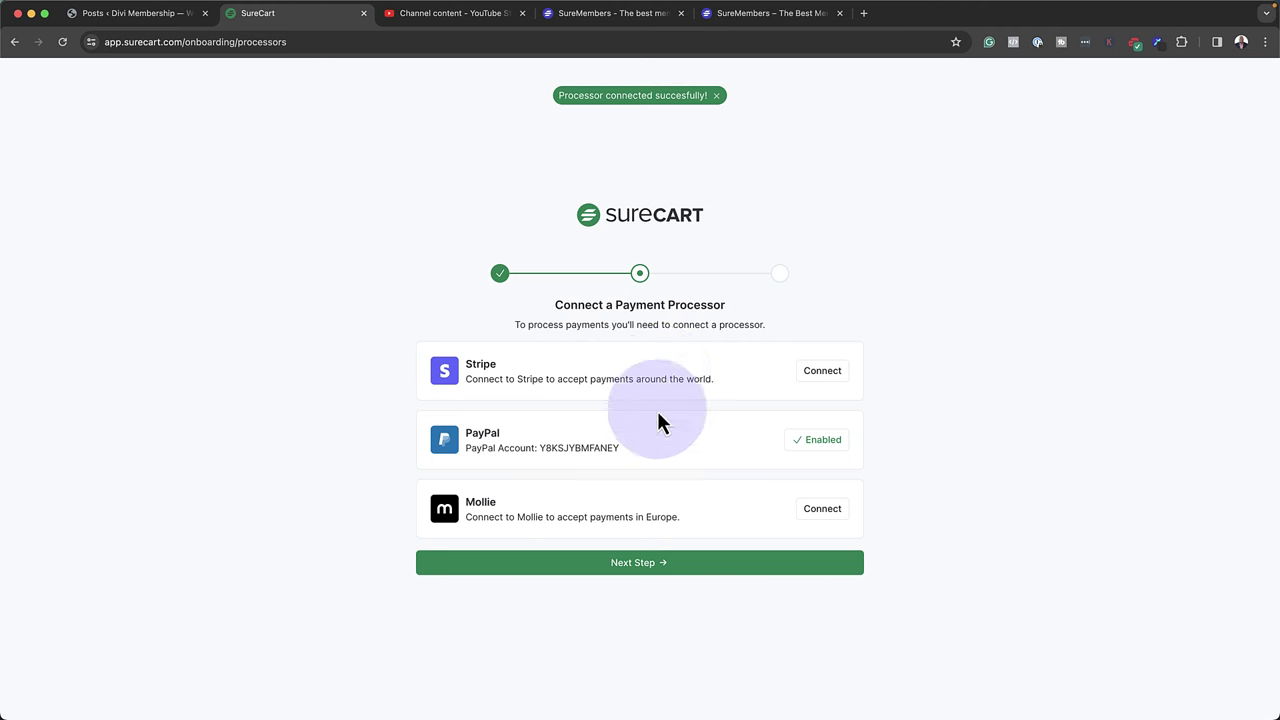
Step: Move past the payment processor step and go back to the WordPress SureCart dashboard
click(640, 565)
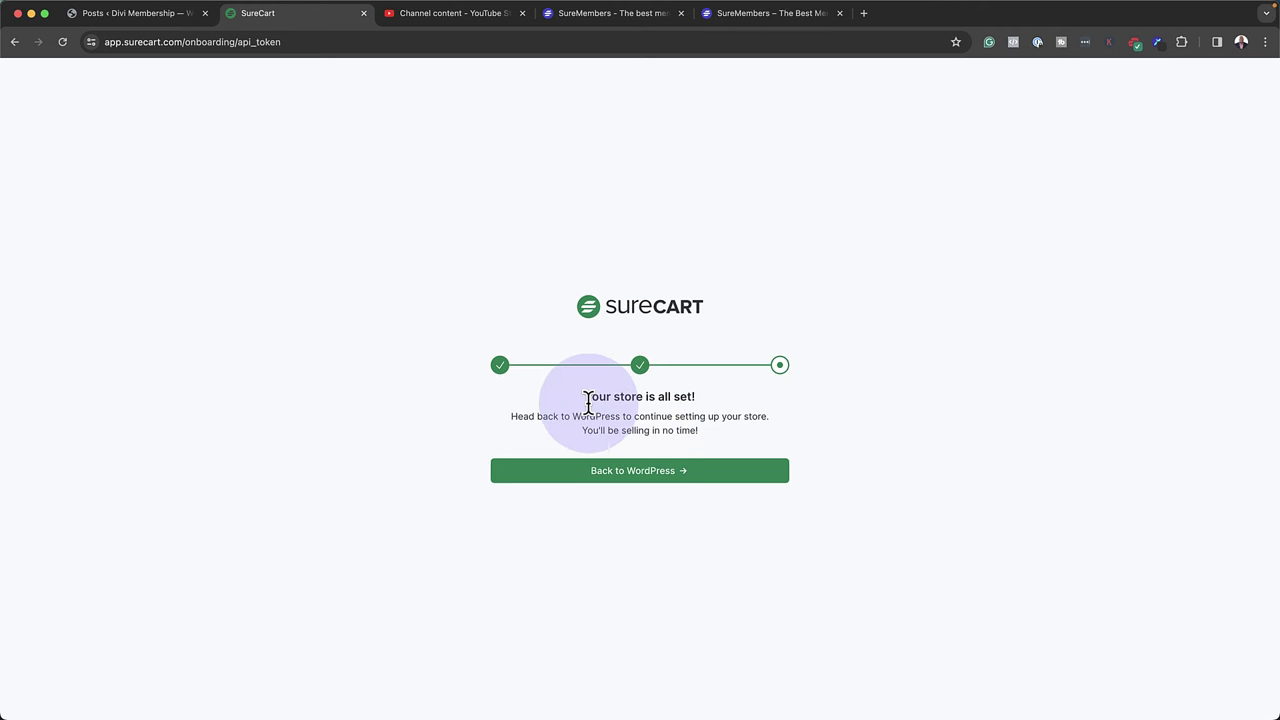
click(655, 480)
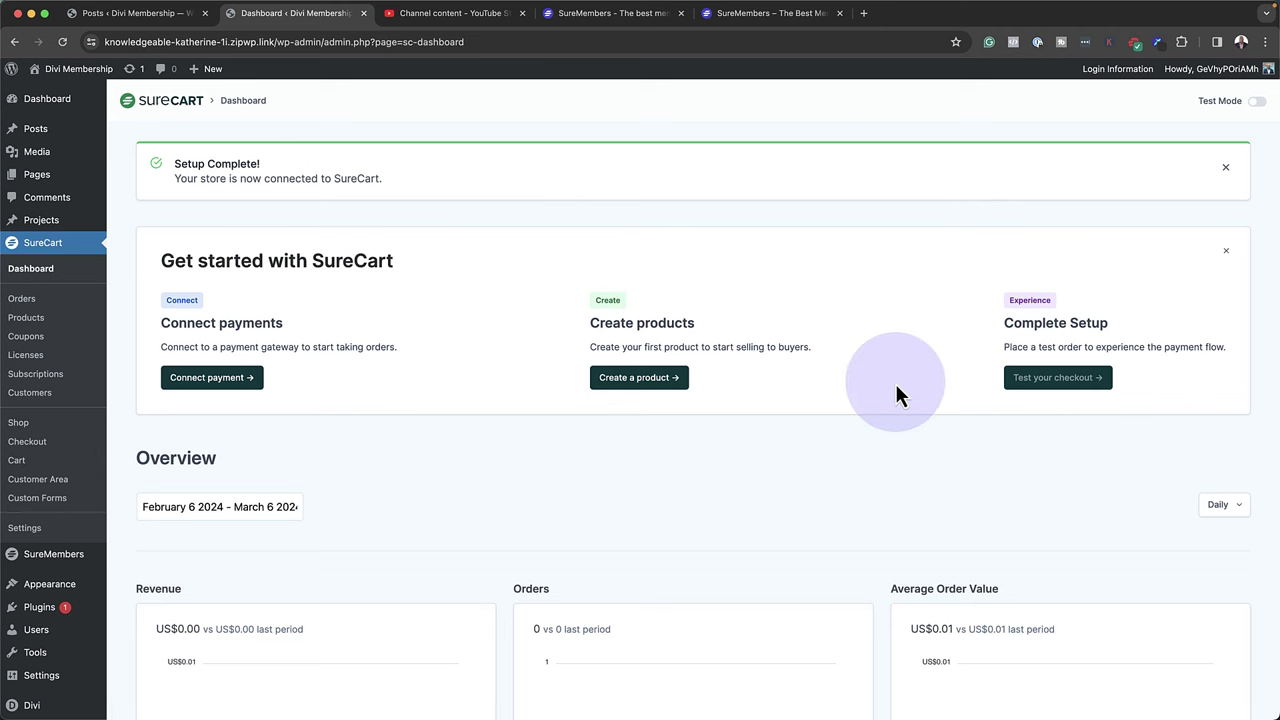
Step: Look over the SureCart dashboard, visit All Pages and the Dashboard, then head for SureCart Products
scroll(894, 392, down, 1)
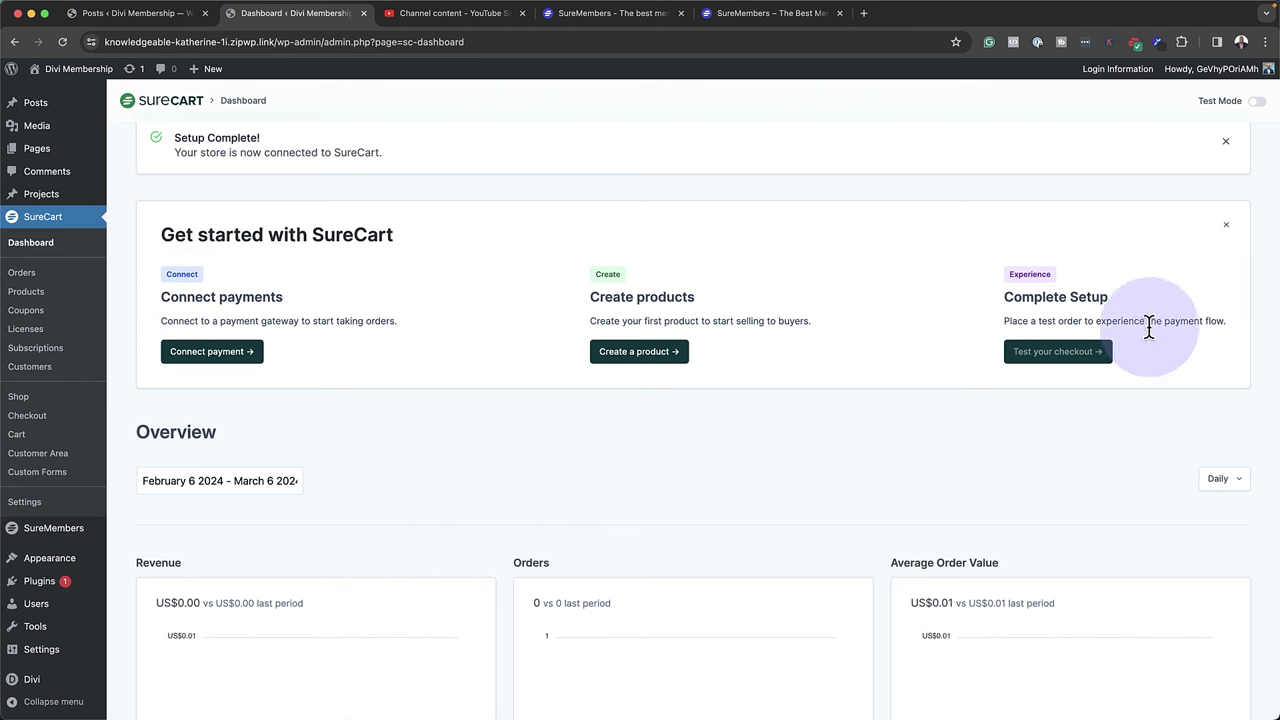
scroll(1143, 360, down, 5)
scroll(1143, 360, down, 3)
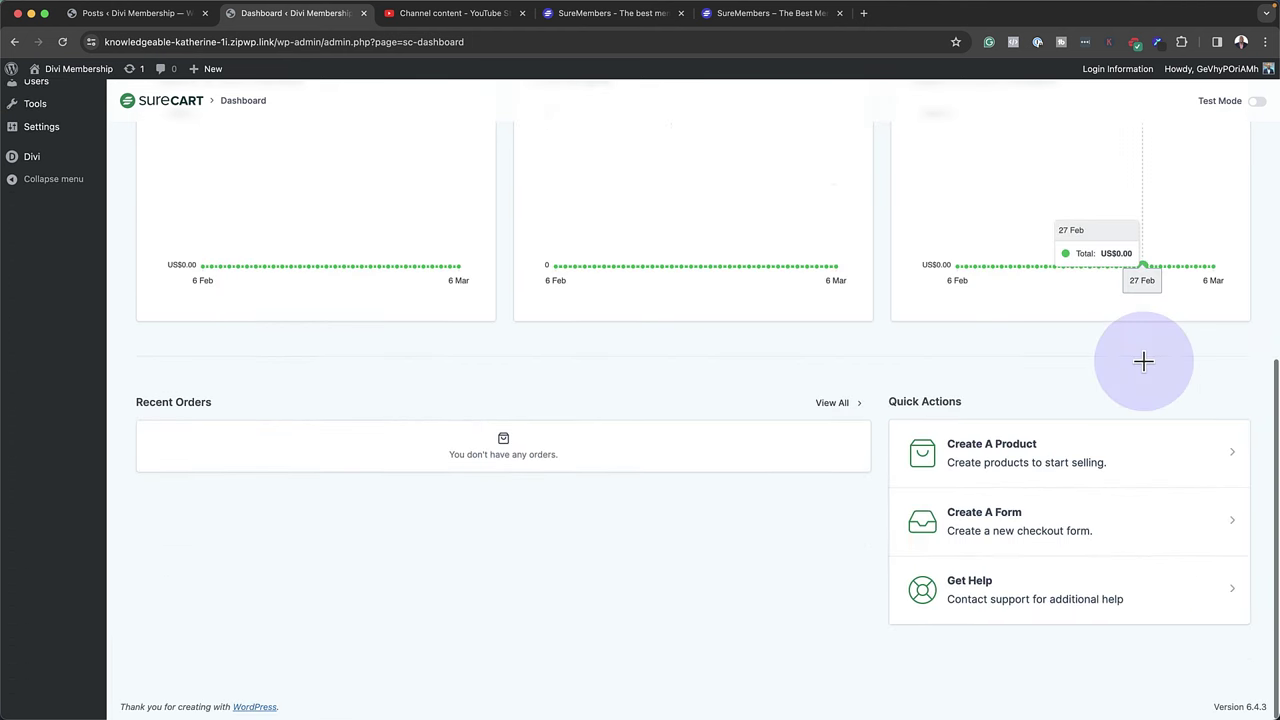
scroll(885, 490, up, 8)
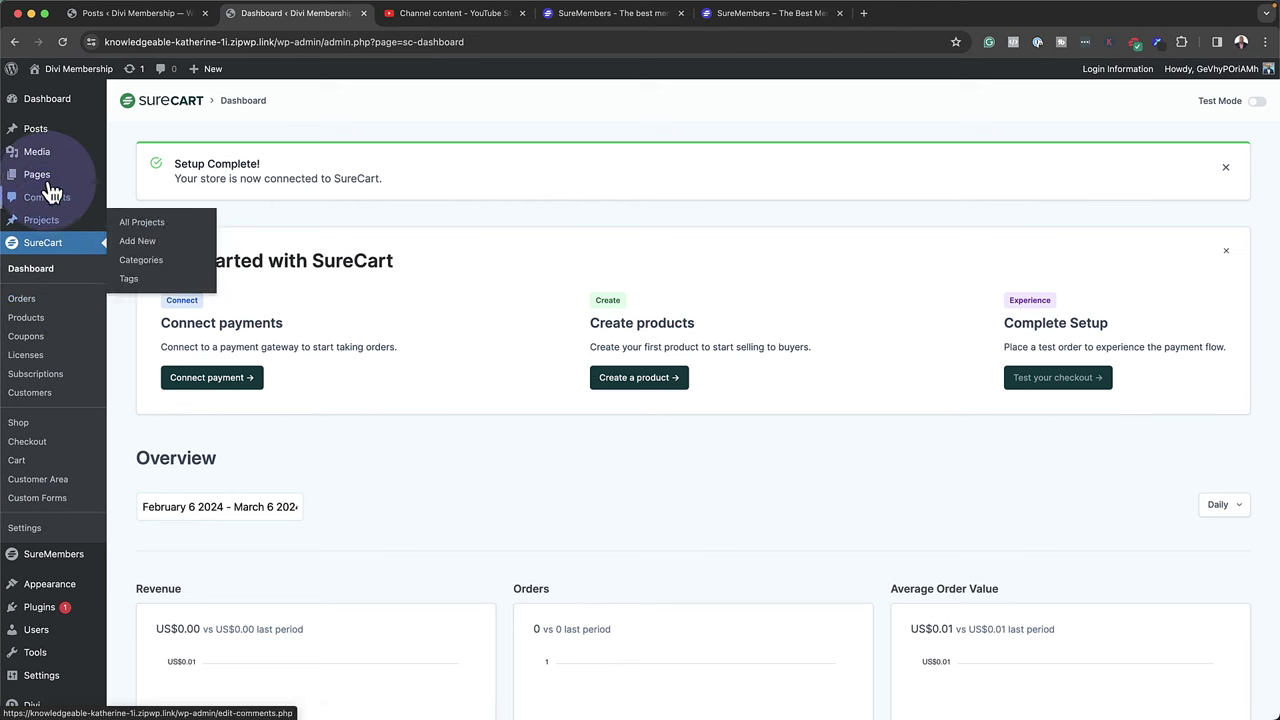
mouse_move(50, 185)
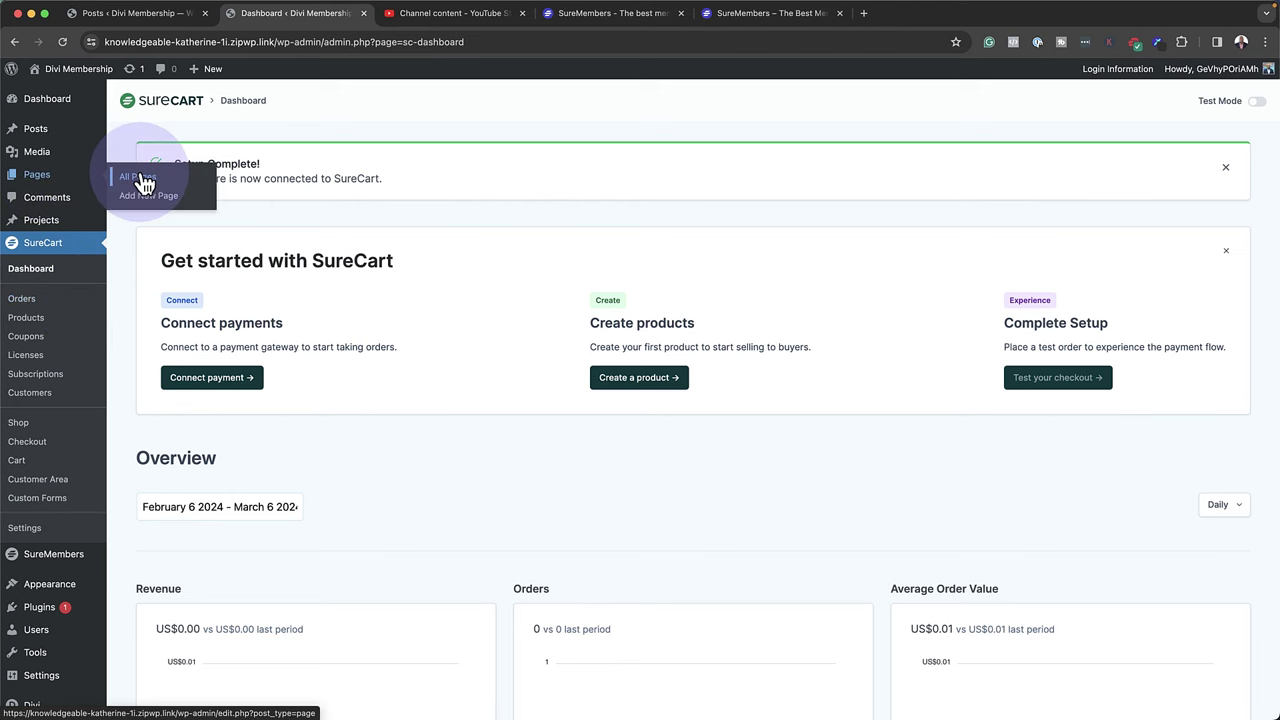
click(142, 180)
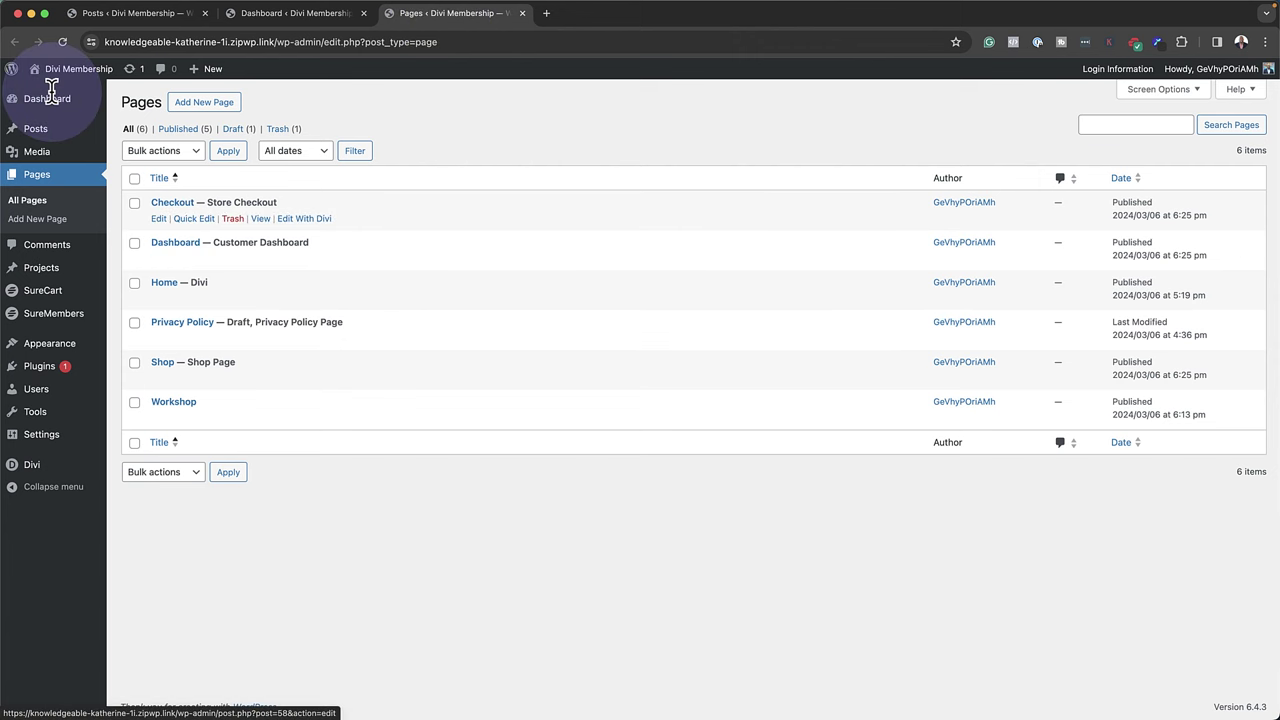
click(50, 98)
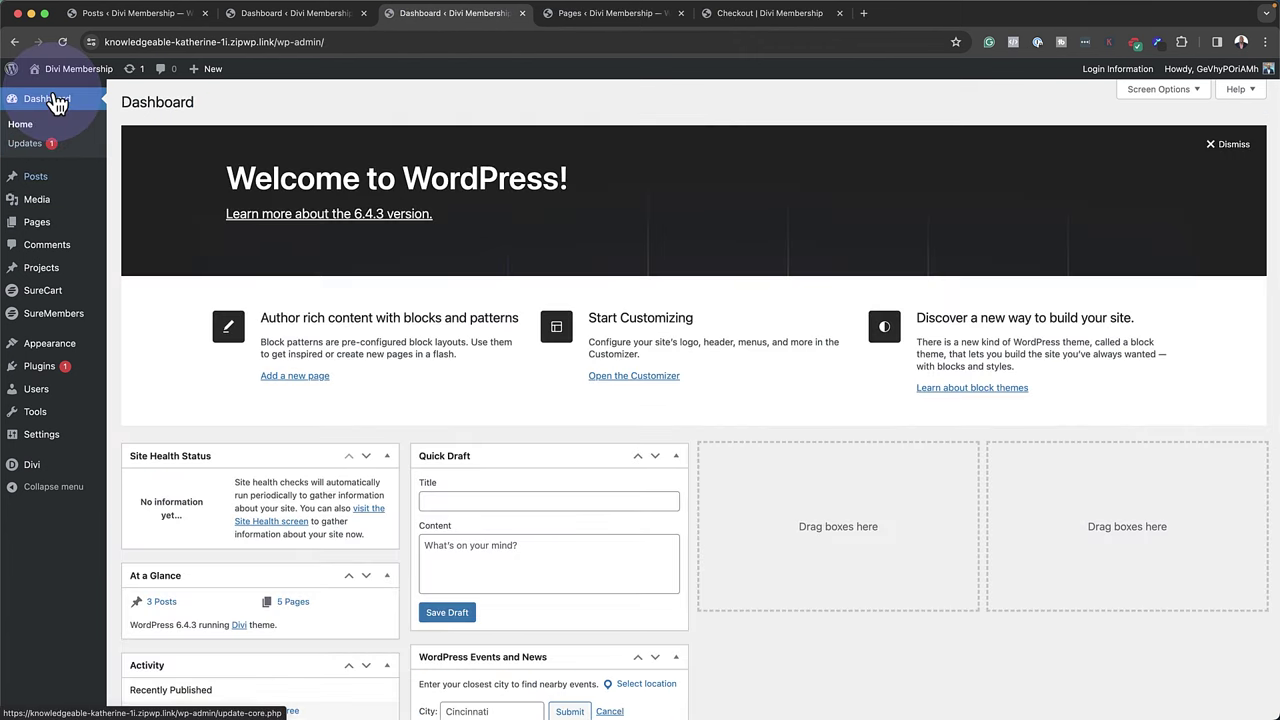
mouse_move(80, 290)
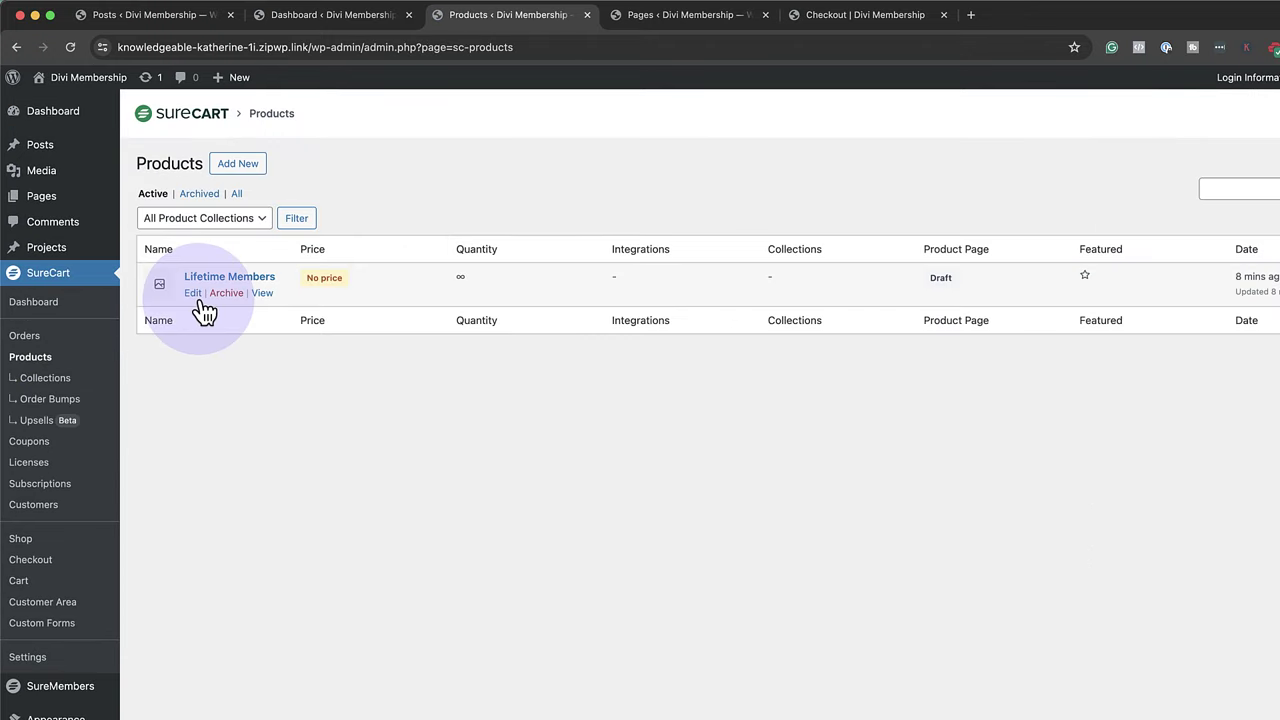
Step: Paste Lorem ipsum text into the Lifetime Members description and bullet its three middle lines
click(192, 292)
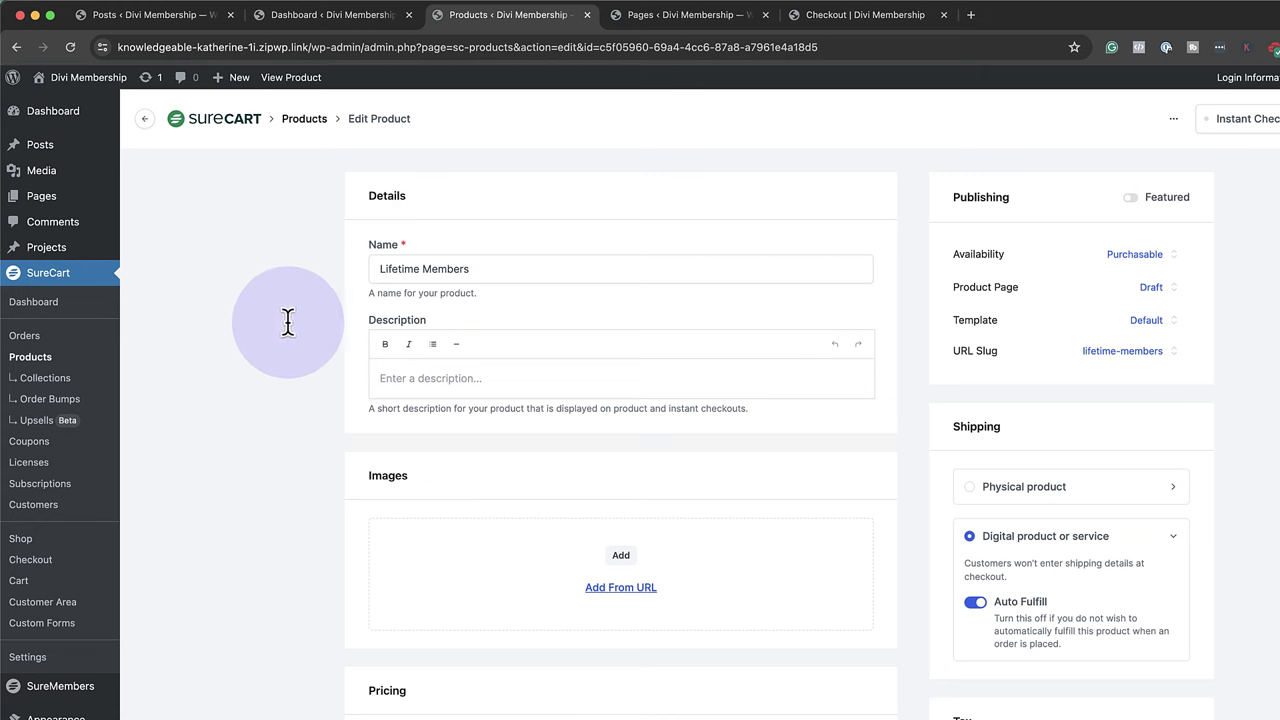
click(467, 378)
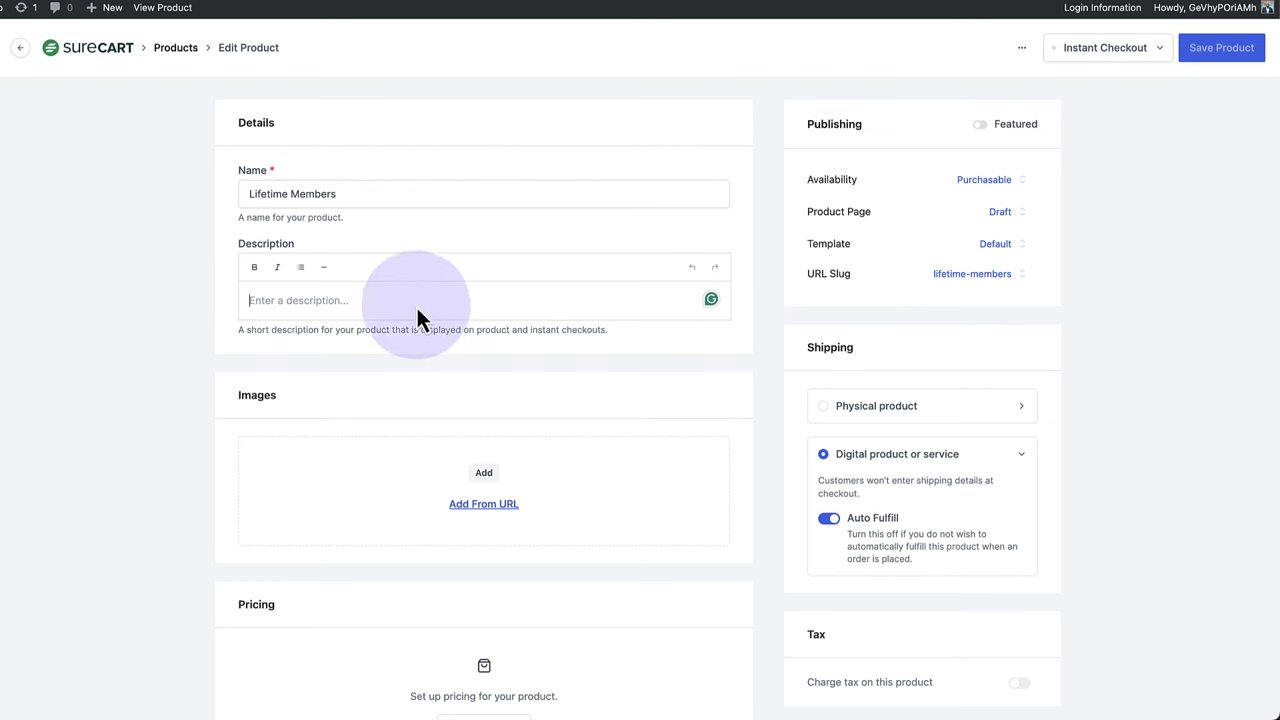
key(ctrl+v)
click(300, 267)
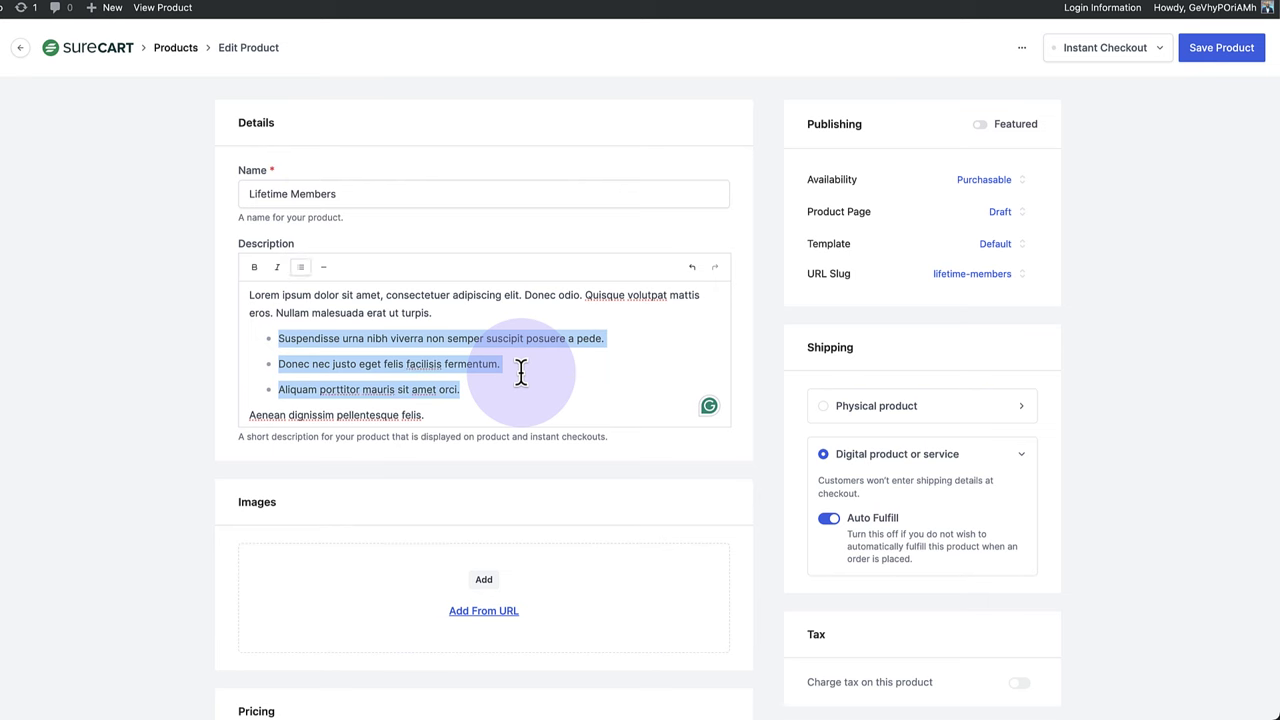
scroll(520, 372, down, 4)
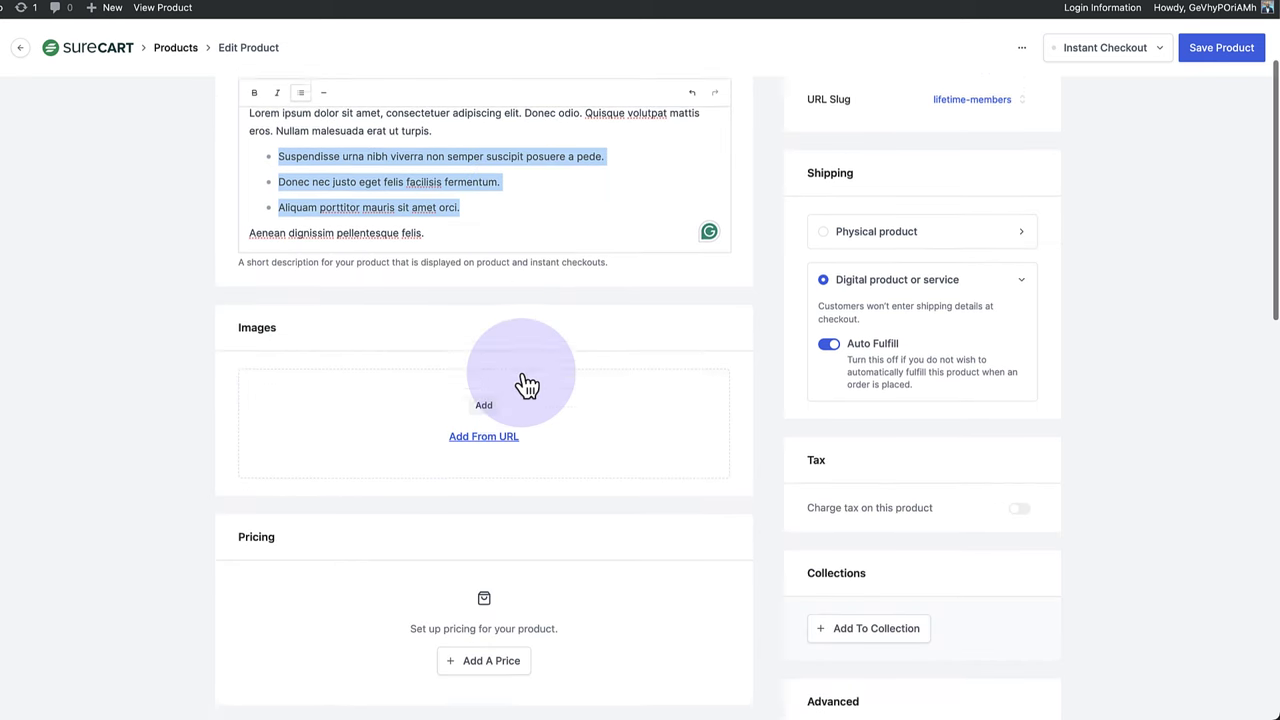
Step: Upload the kitchen photo pexels-elle-hughes-2696064.jpg from Downloads to the media library
click(486, 398)
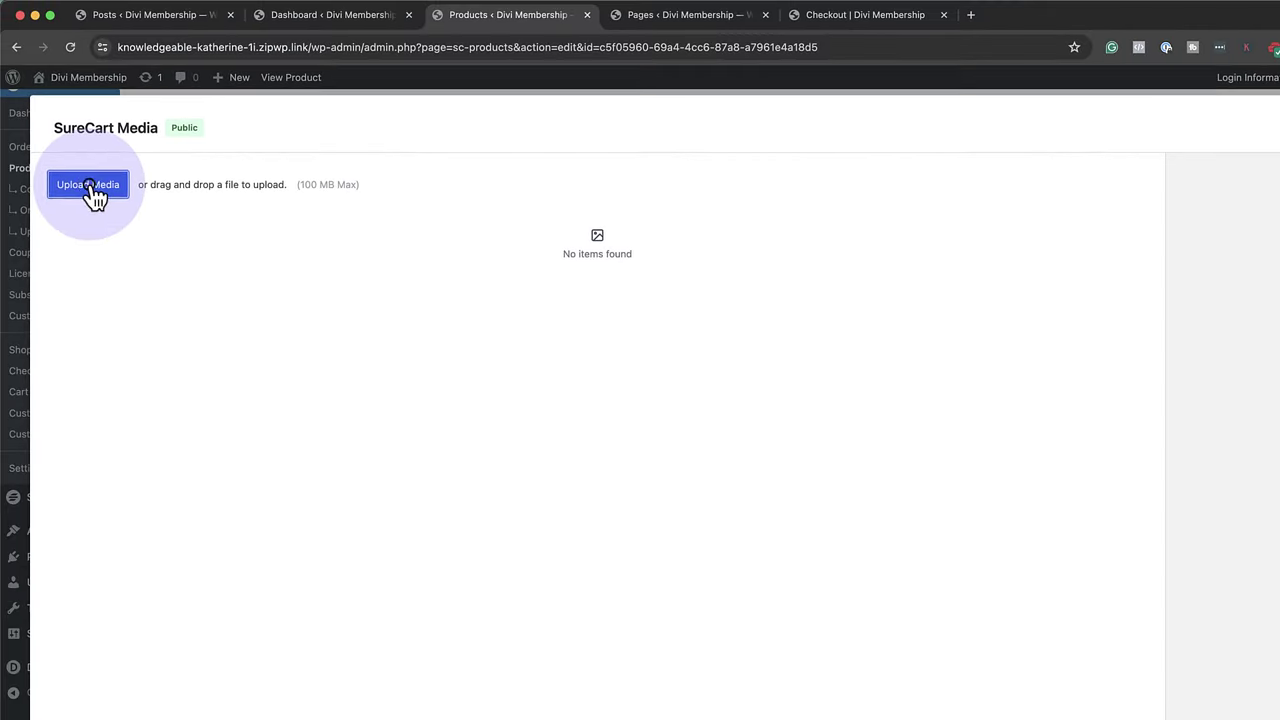
click(90, 187)
click(475, 218)
key(space)
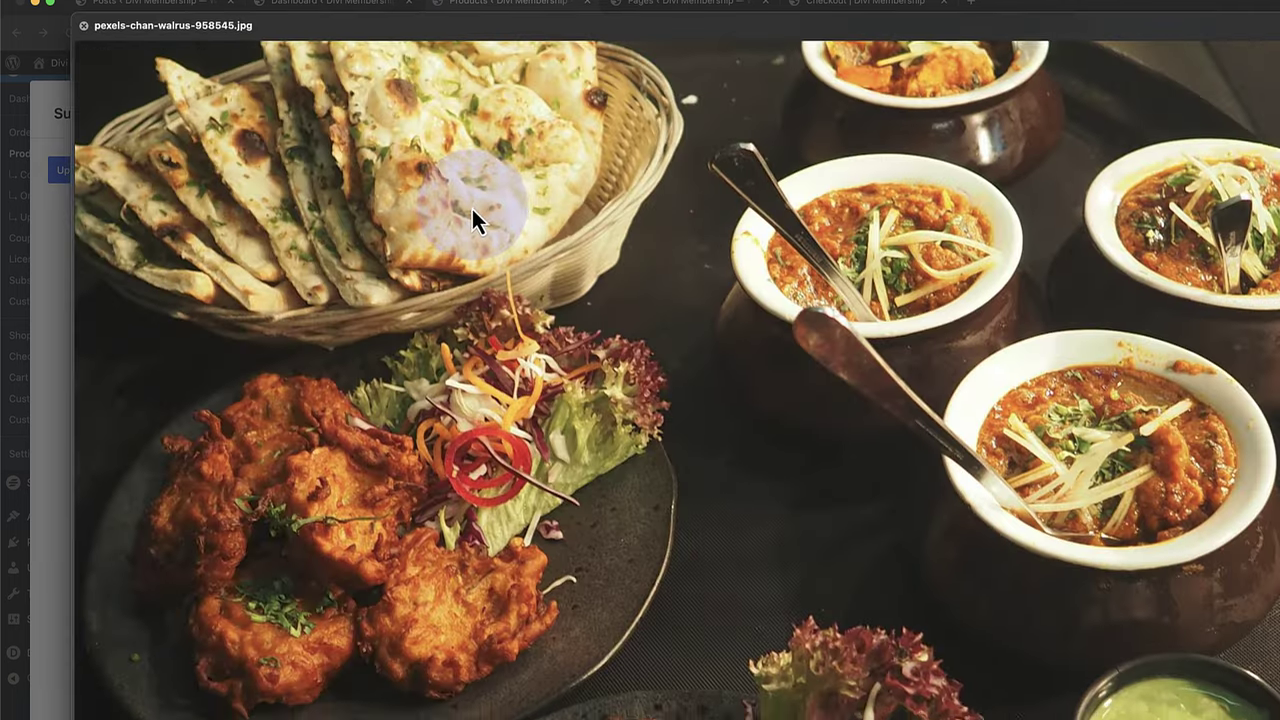
key(space)
key(Down)
key(Down)
key(space)
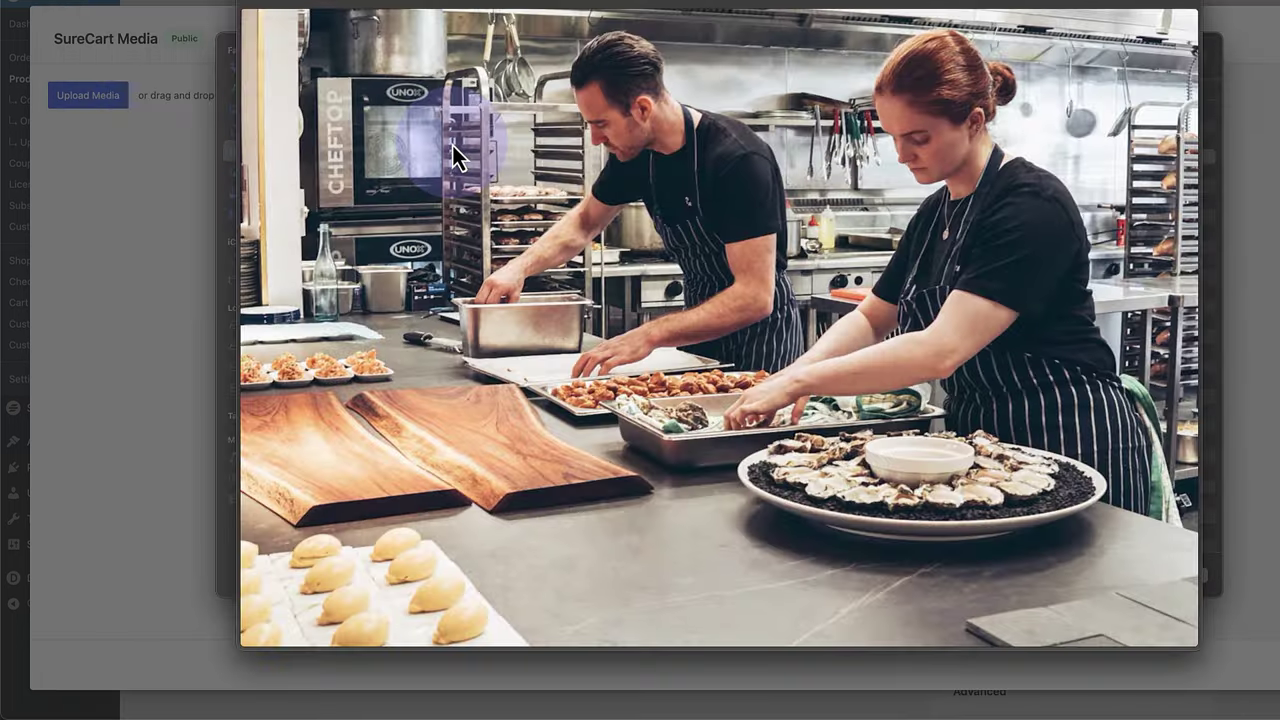
key(space)
key(Return)
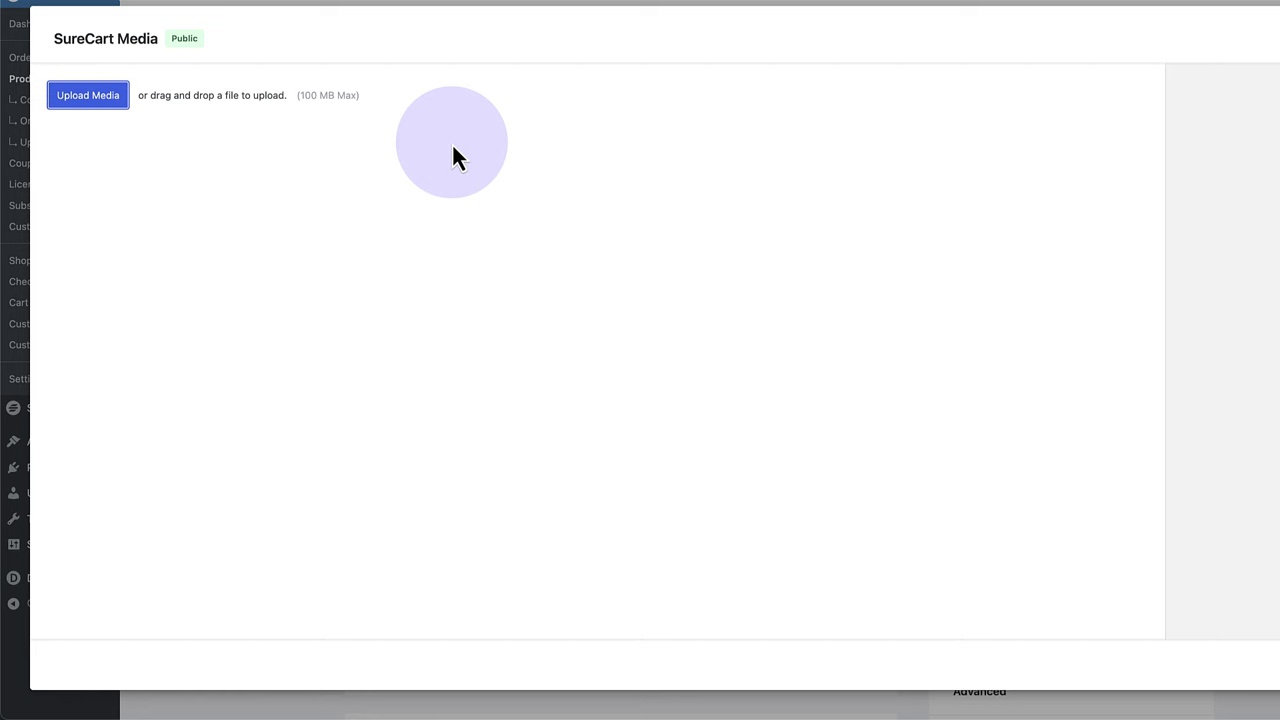
Step: Set the uploaded kitchen photo as the Lifetime Members product image
double_click(700, 185)
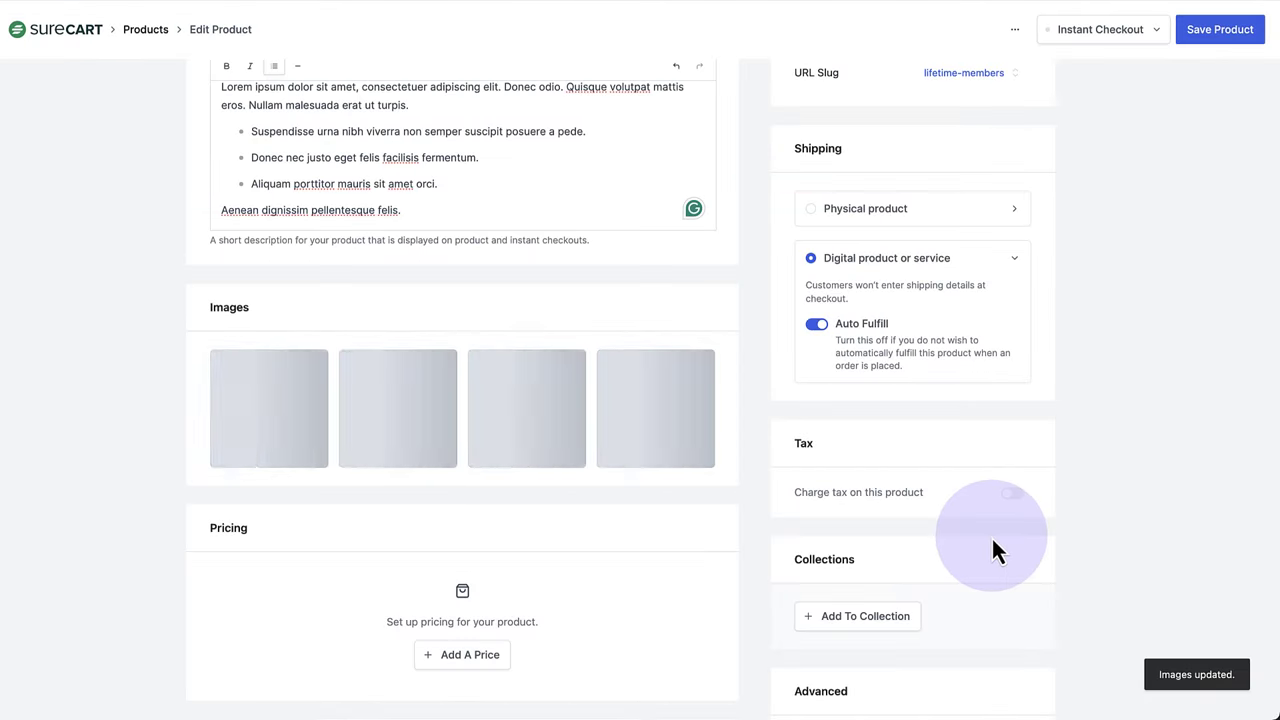
scroll(121, 338, up, 2)
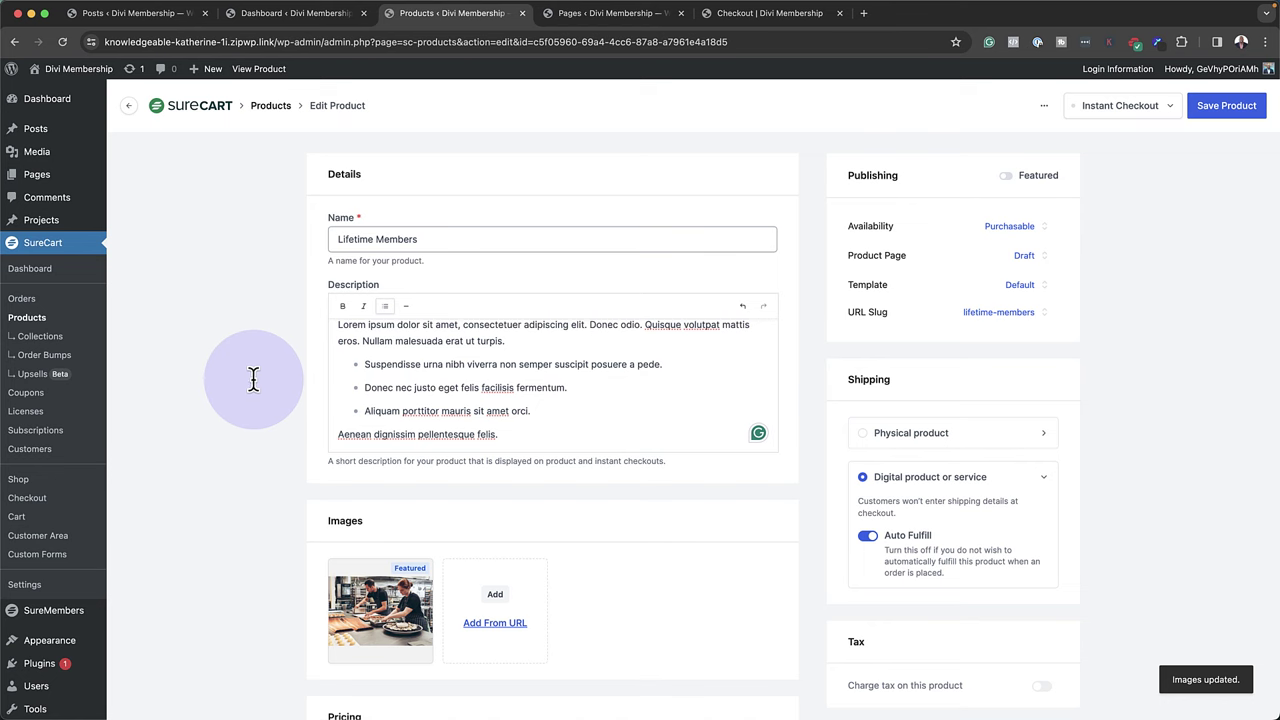
scroll(290, 452, down, 5)
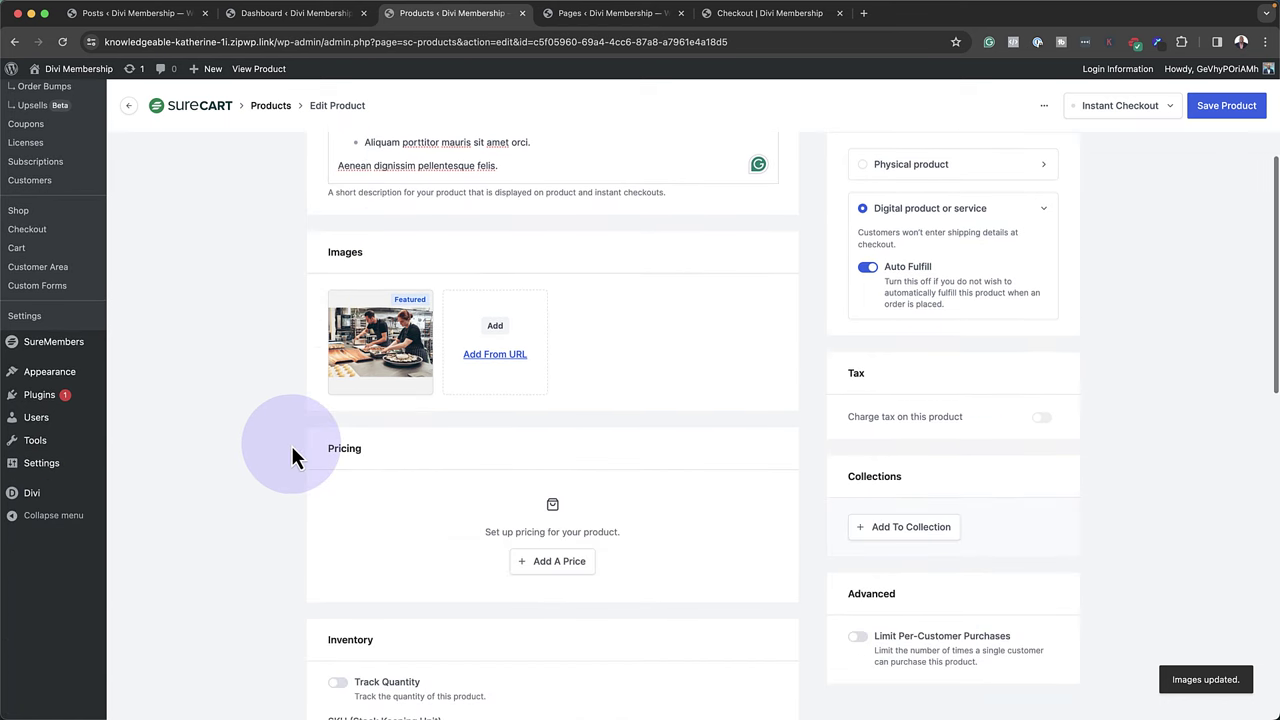
scroll(290, 450, down, 2)
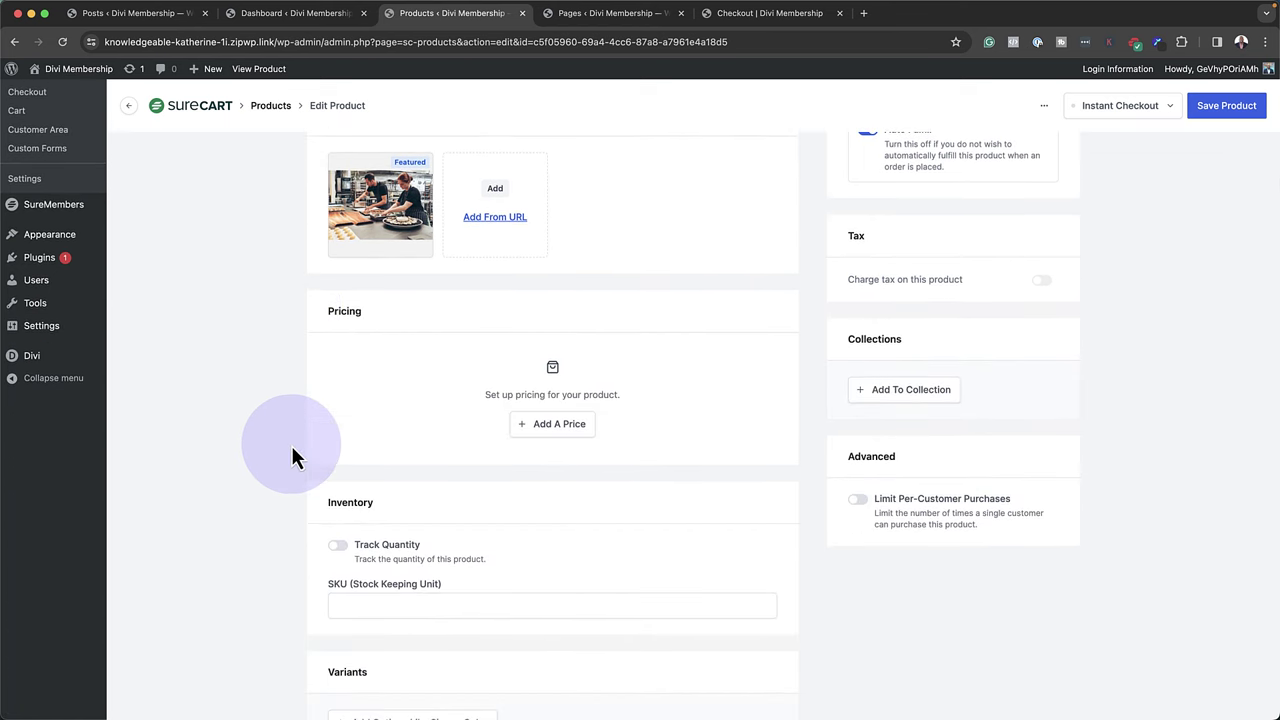
Step: Create a one-time 'Lifetime Membership' price of US$997 with a US$2,997 compare-at price
click(560, 424)
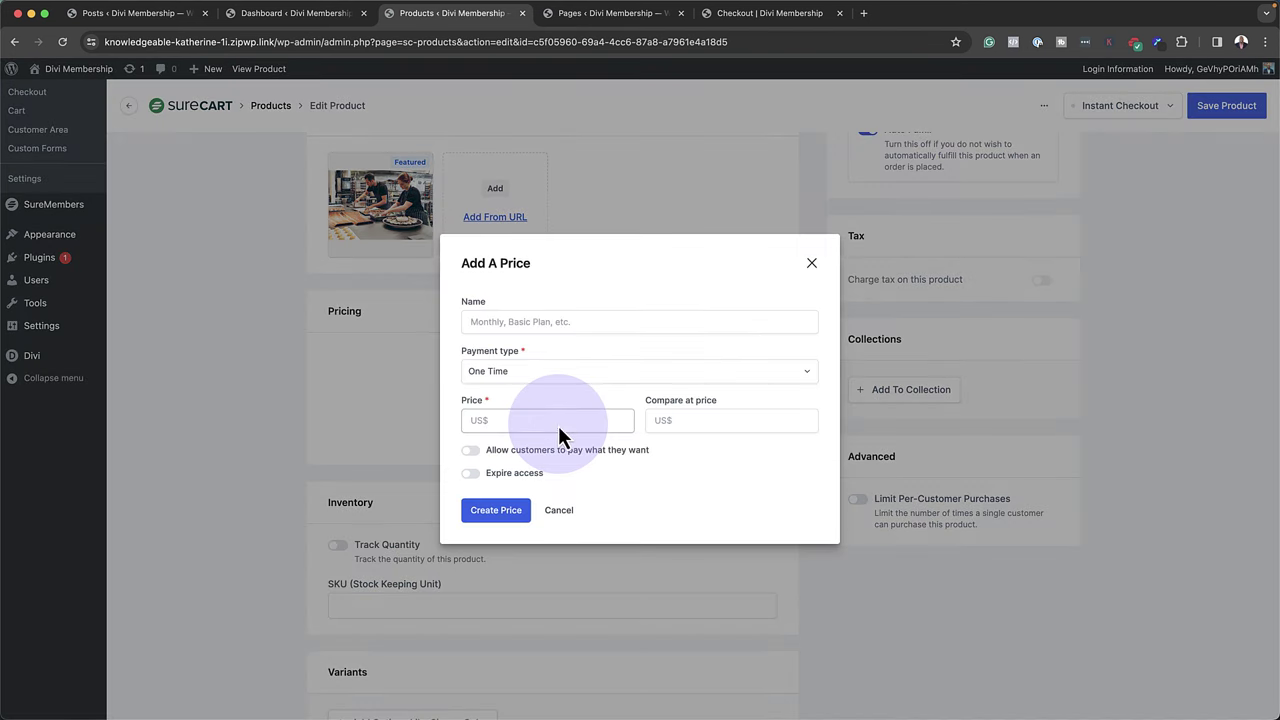
click(527, 323)
text(Lifetime Membership)
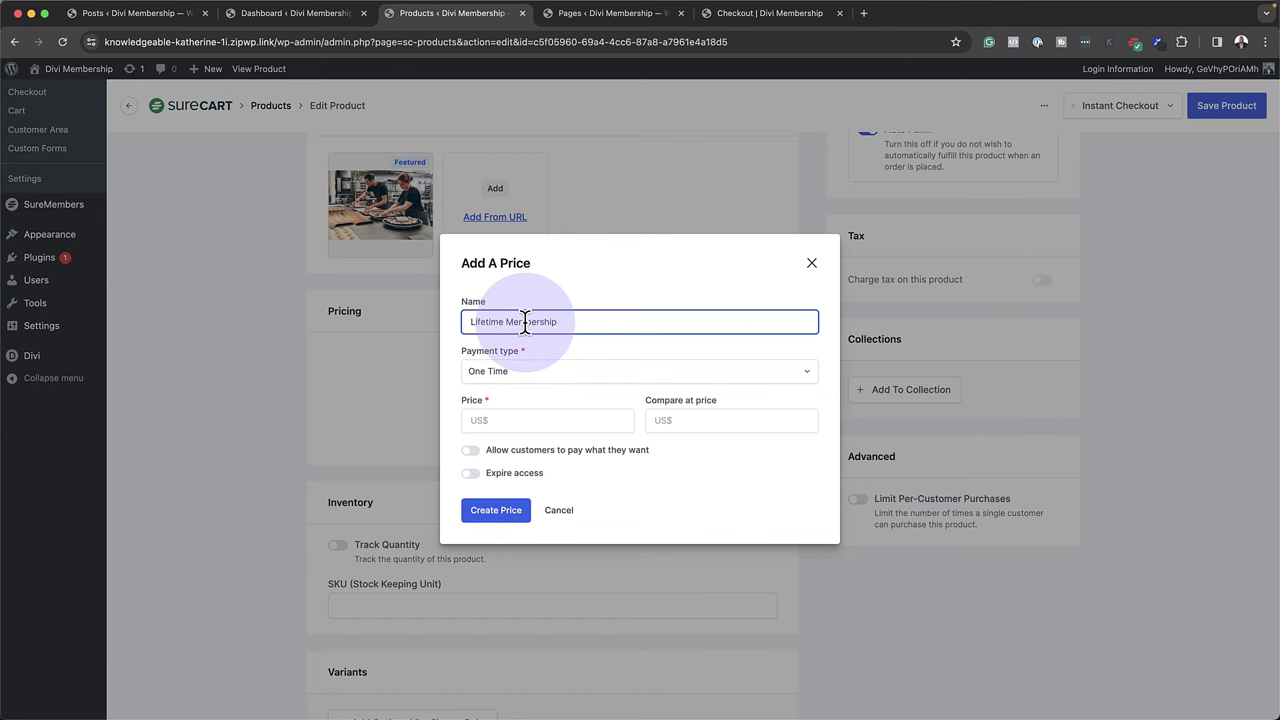
click(539, 374)
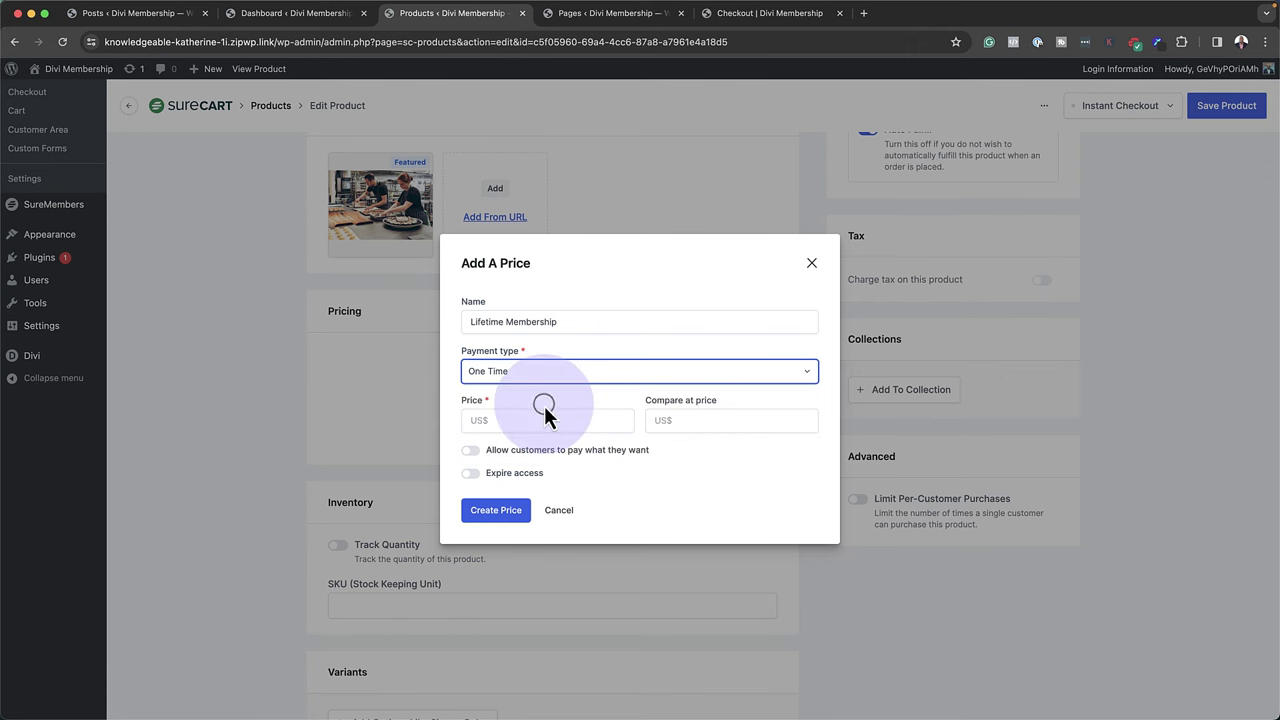
click(516, 418)
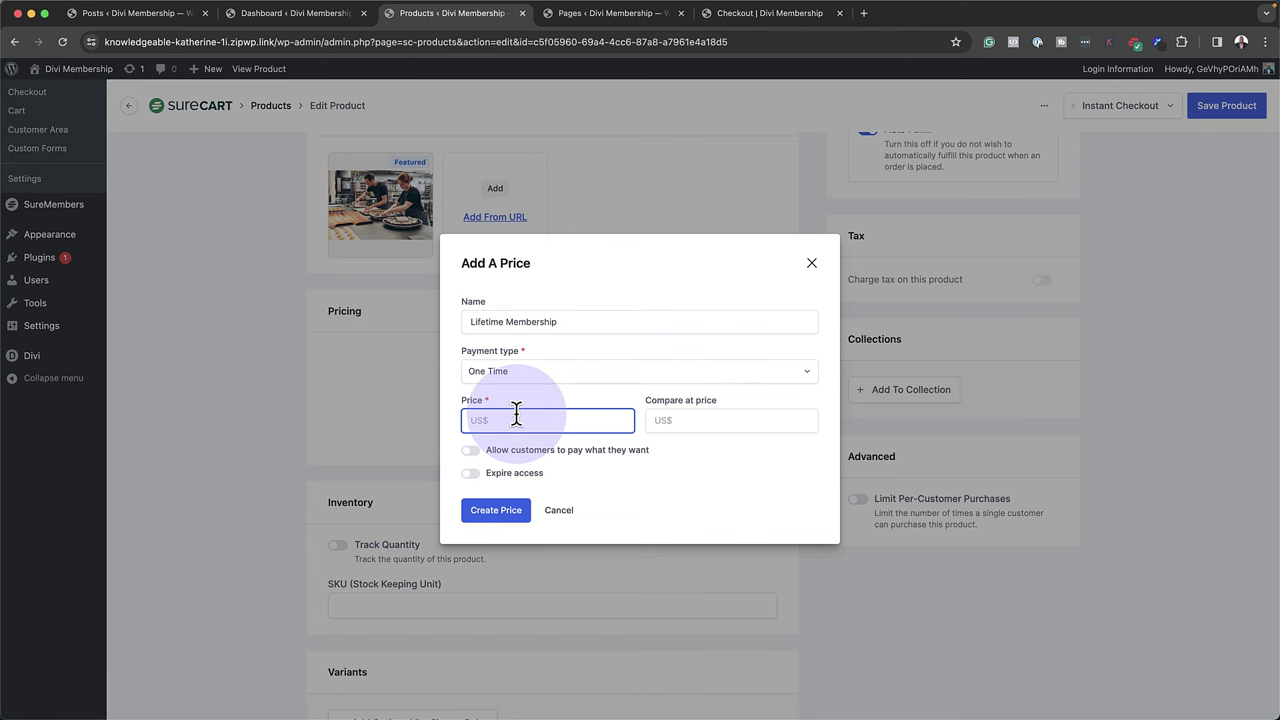
click(678, 420)
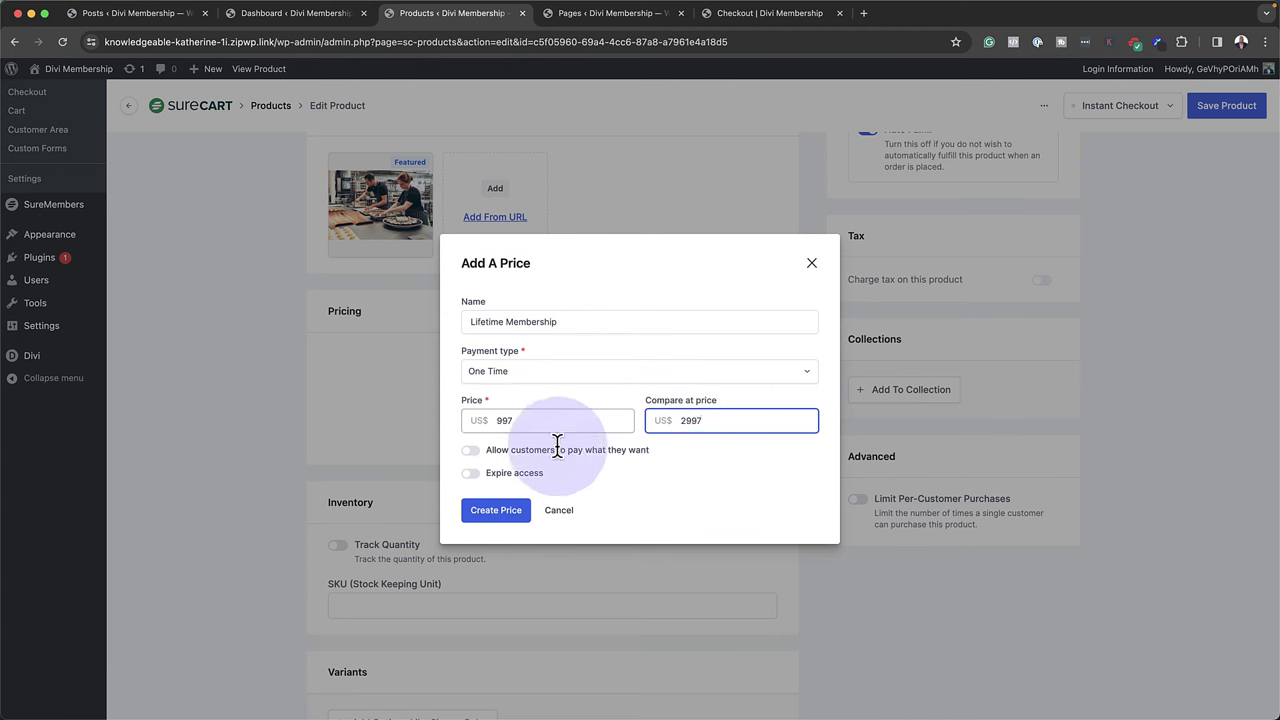
click(513, 512)
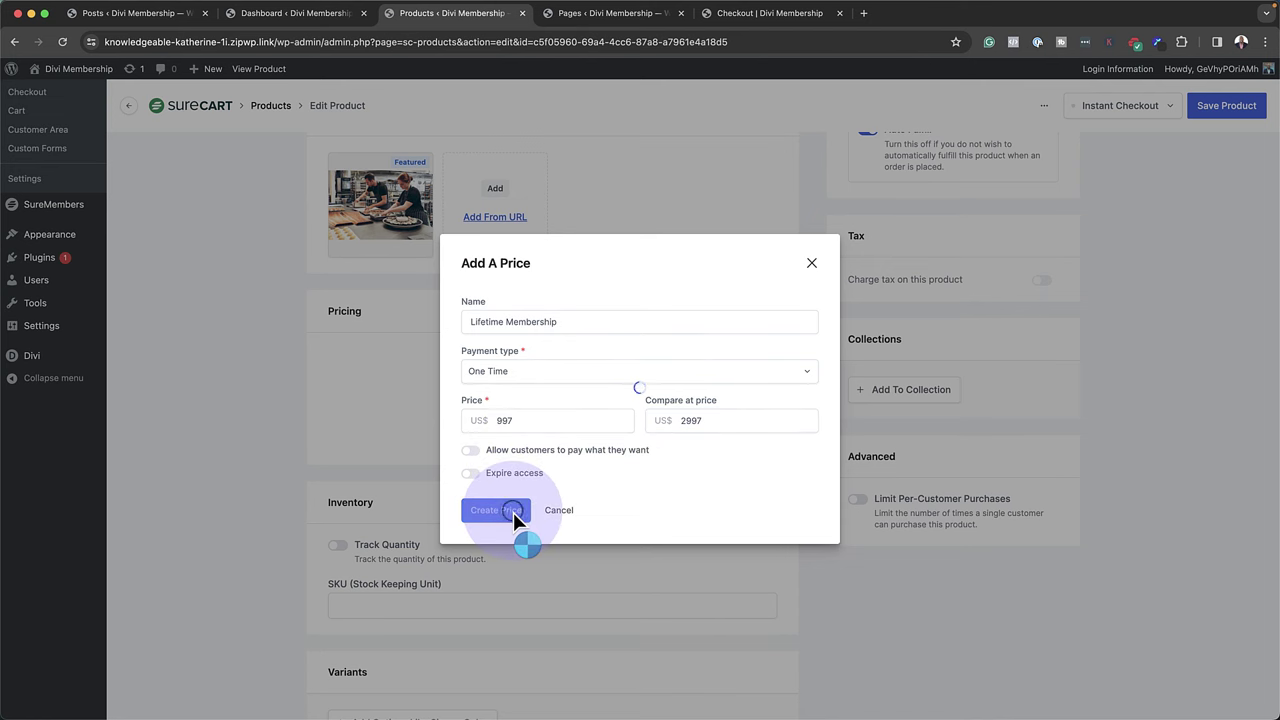